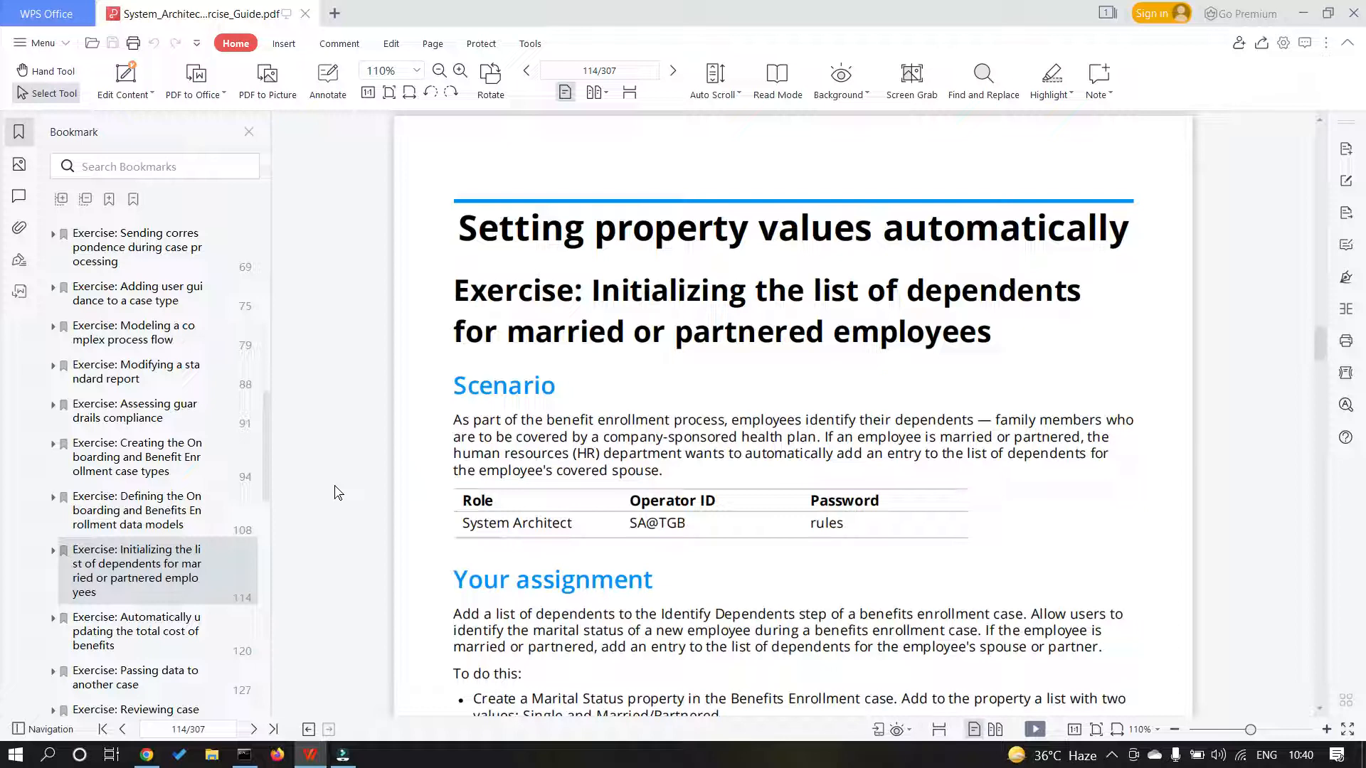
# - Open the exercise on defining the Onboarding and Benefits Enrollment data models and review its assignment, including the Dependents page list and Relationship property
pyautogui.scroll(15, 341, 494)
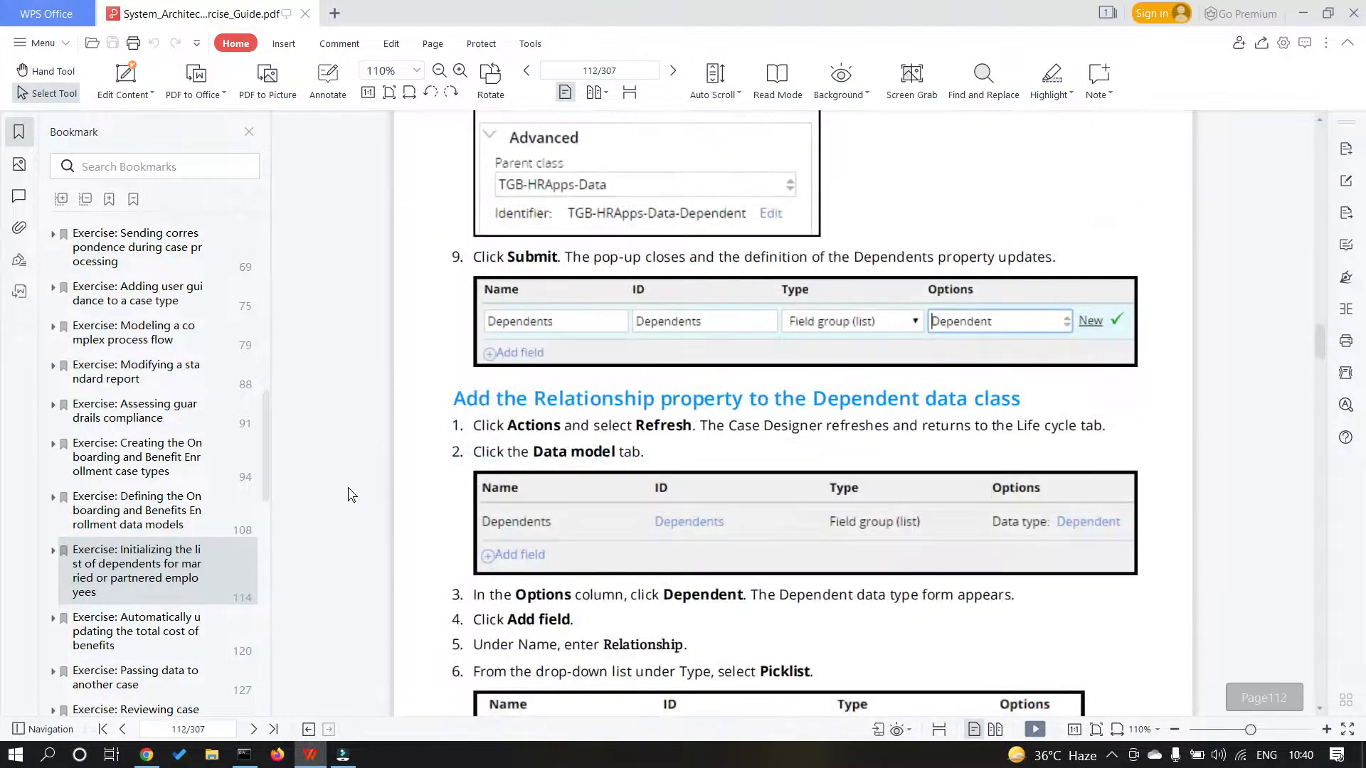
pyautogui.click(153, 515)
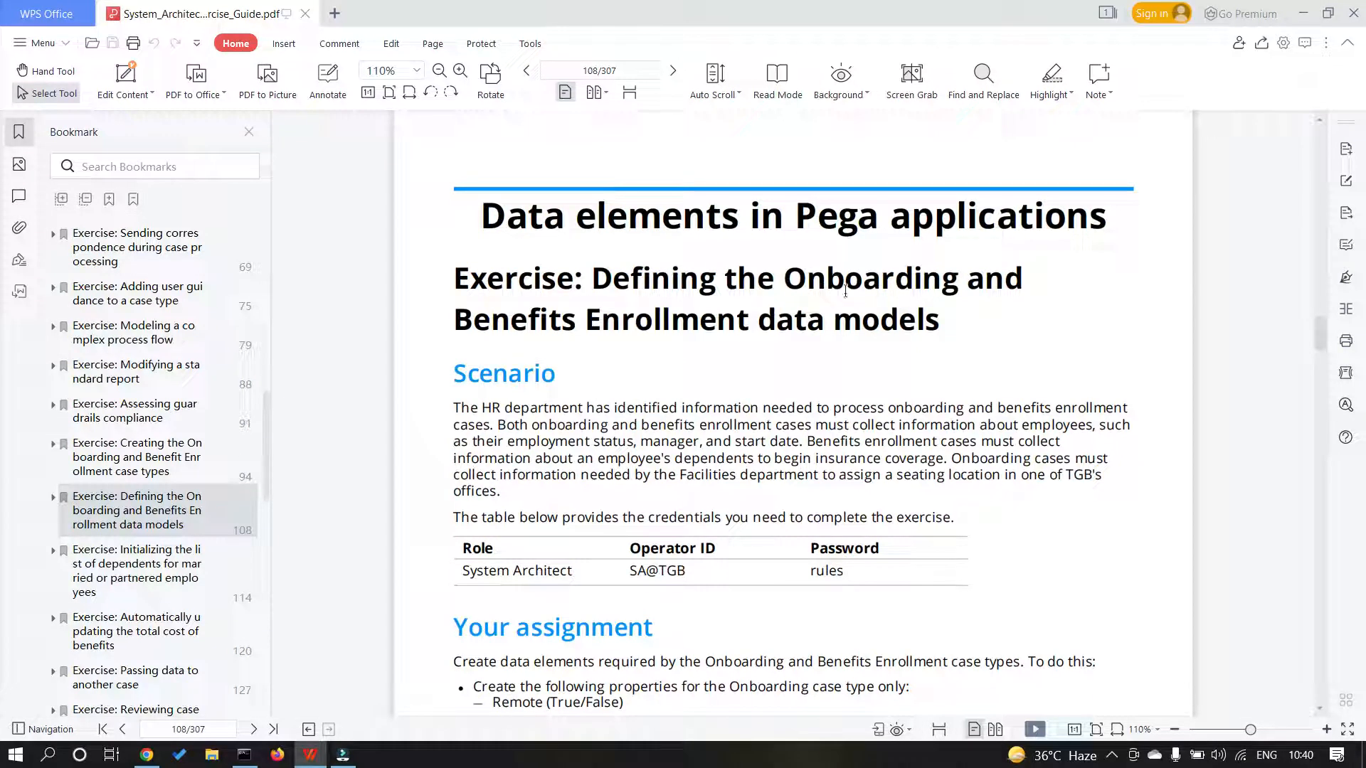
pyautogui.scroll(-3, 798, 340)
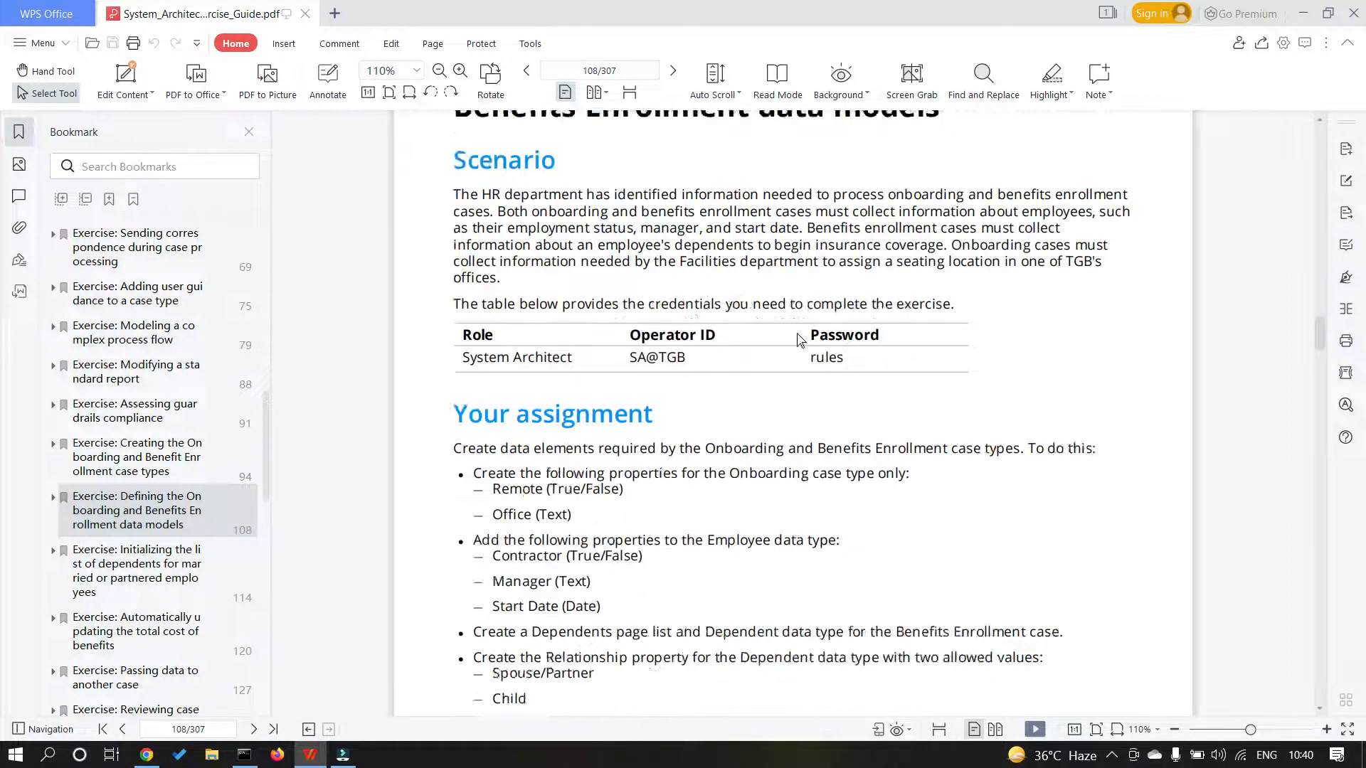
pyautogui.scroll(-3, 798, 340)
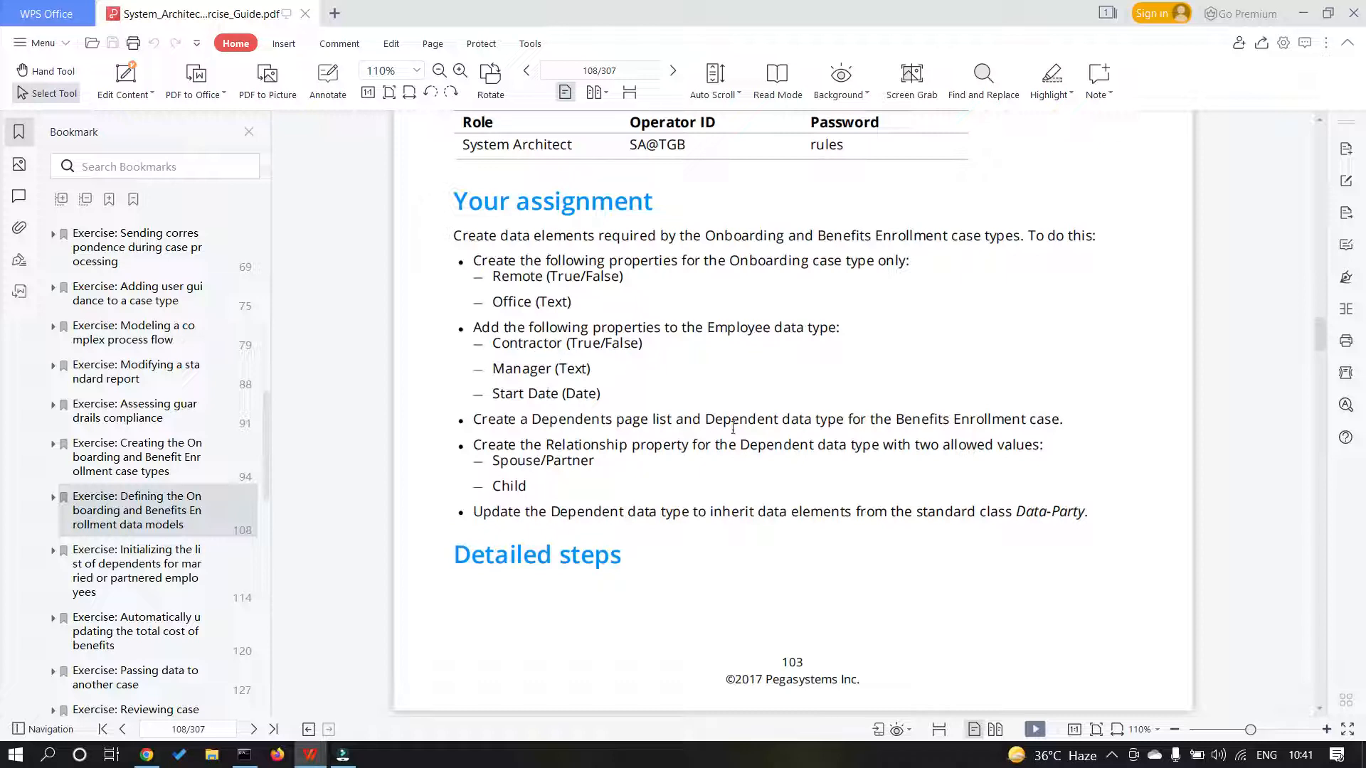
pyautogui.moveTo(706, 419); pyautogui.dragTo(840, 420)
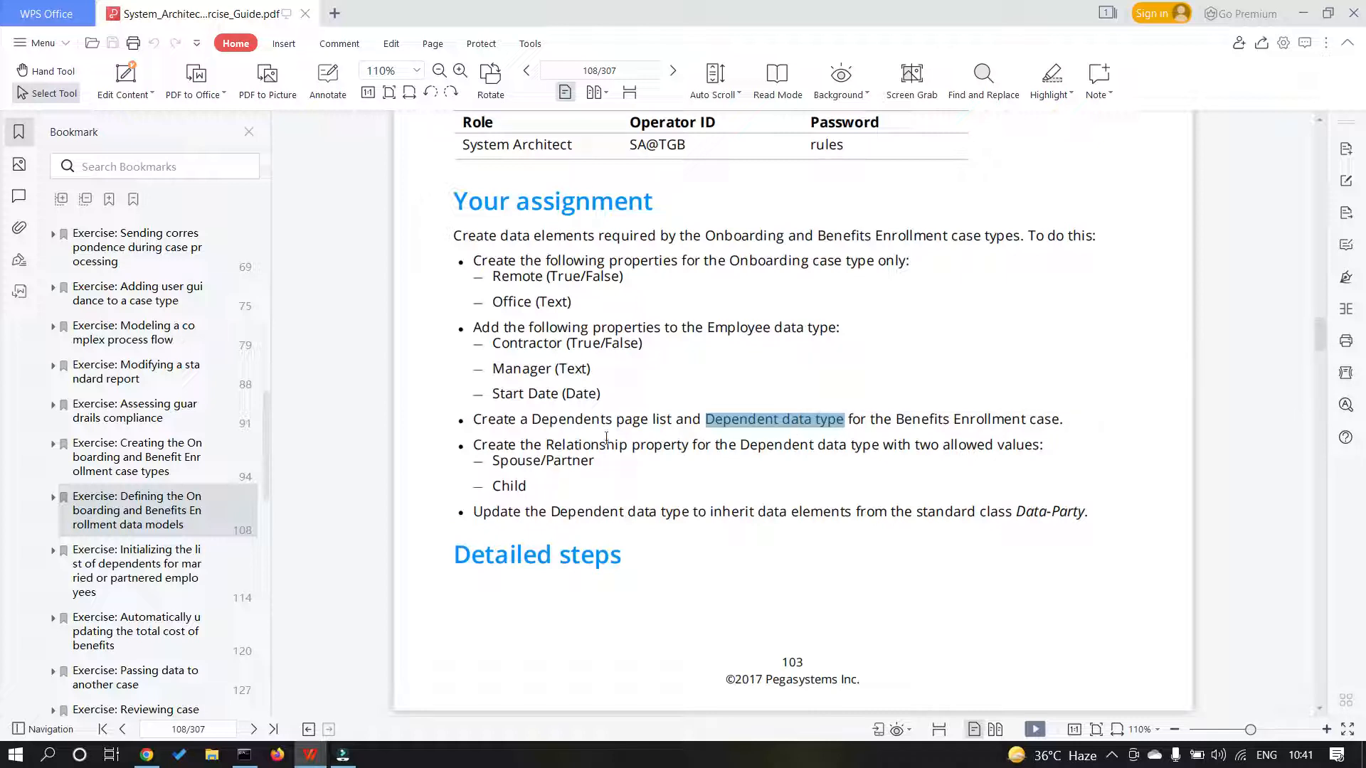
pyautogui.moveTo(547, 444); pyautogui.dragTo(681, 450)
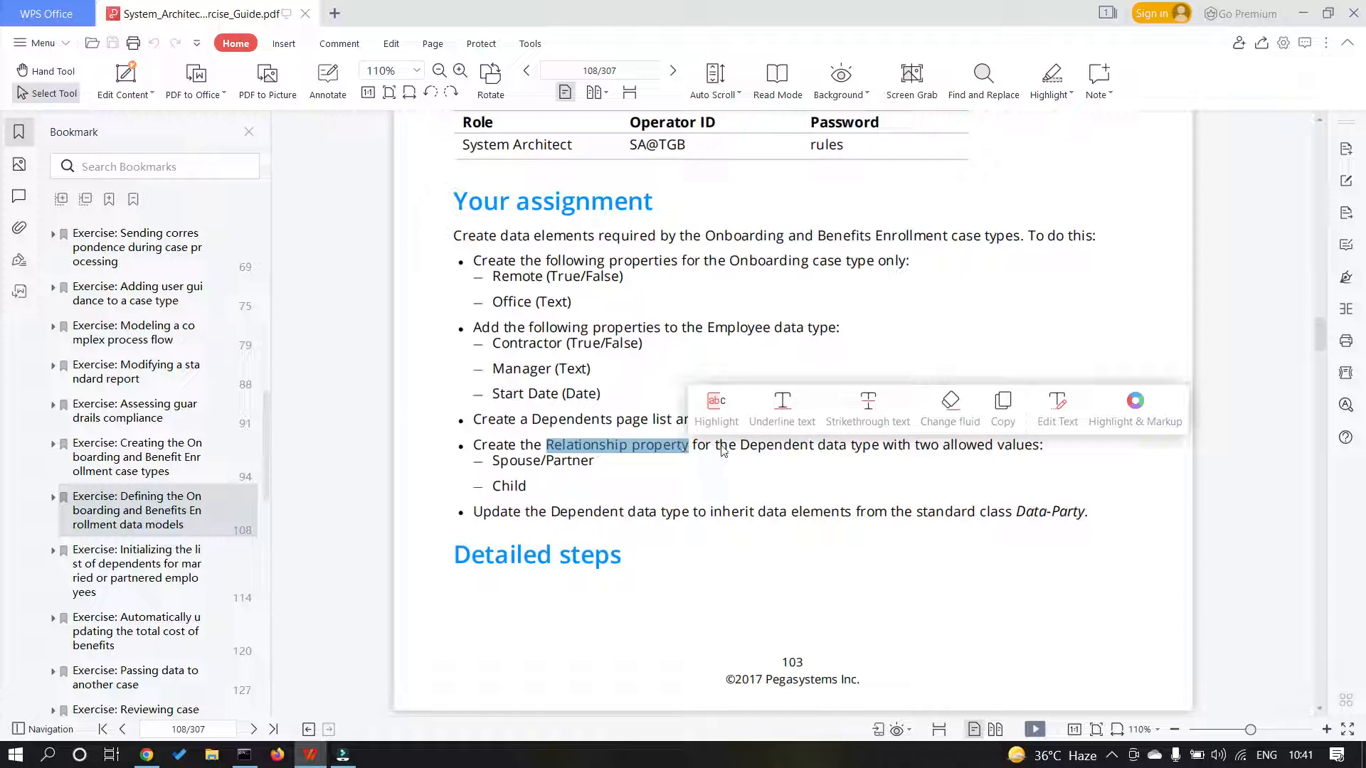
pyautogui.moveTo(527, 484); pyautogui.dragTo(492, 460)
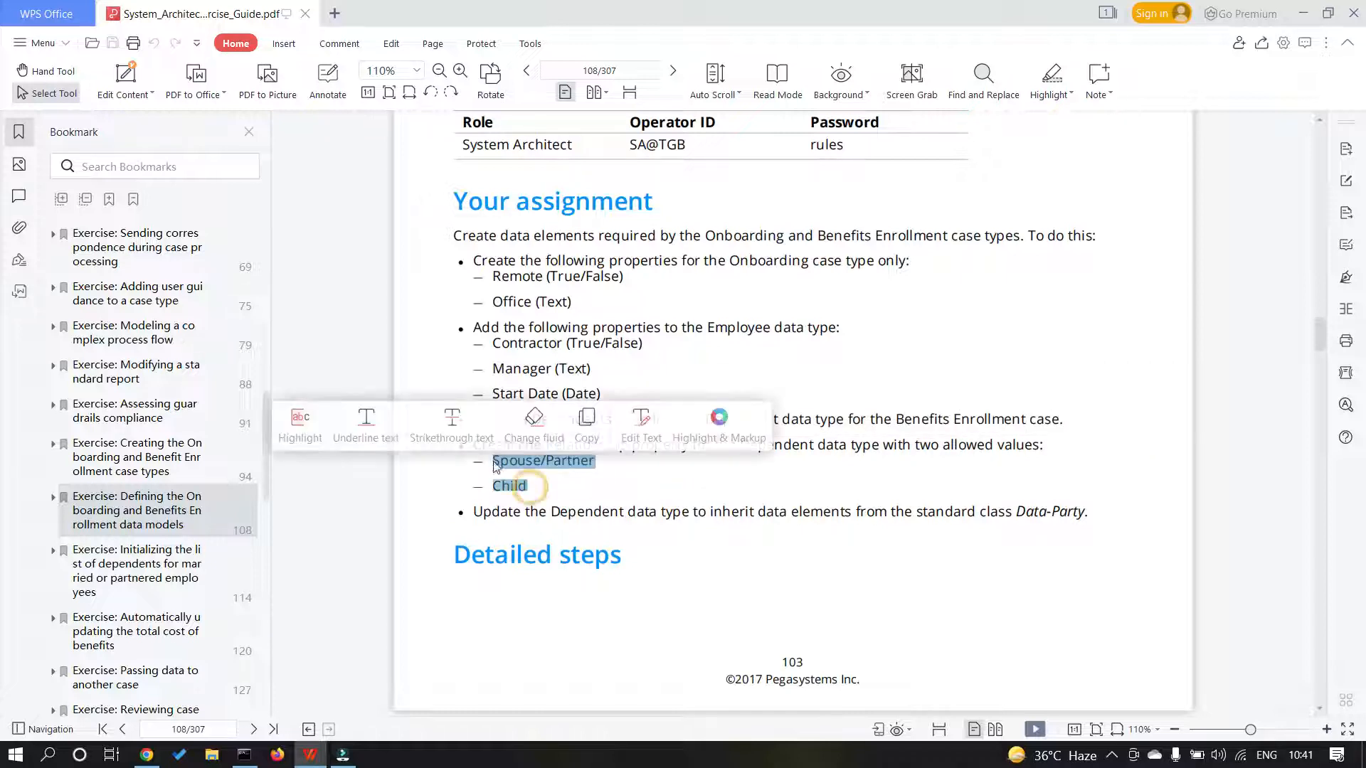
pyautogui.click(655, 489)
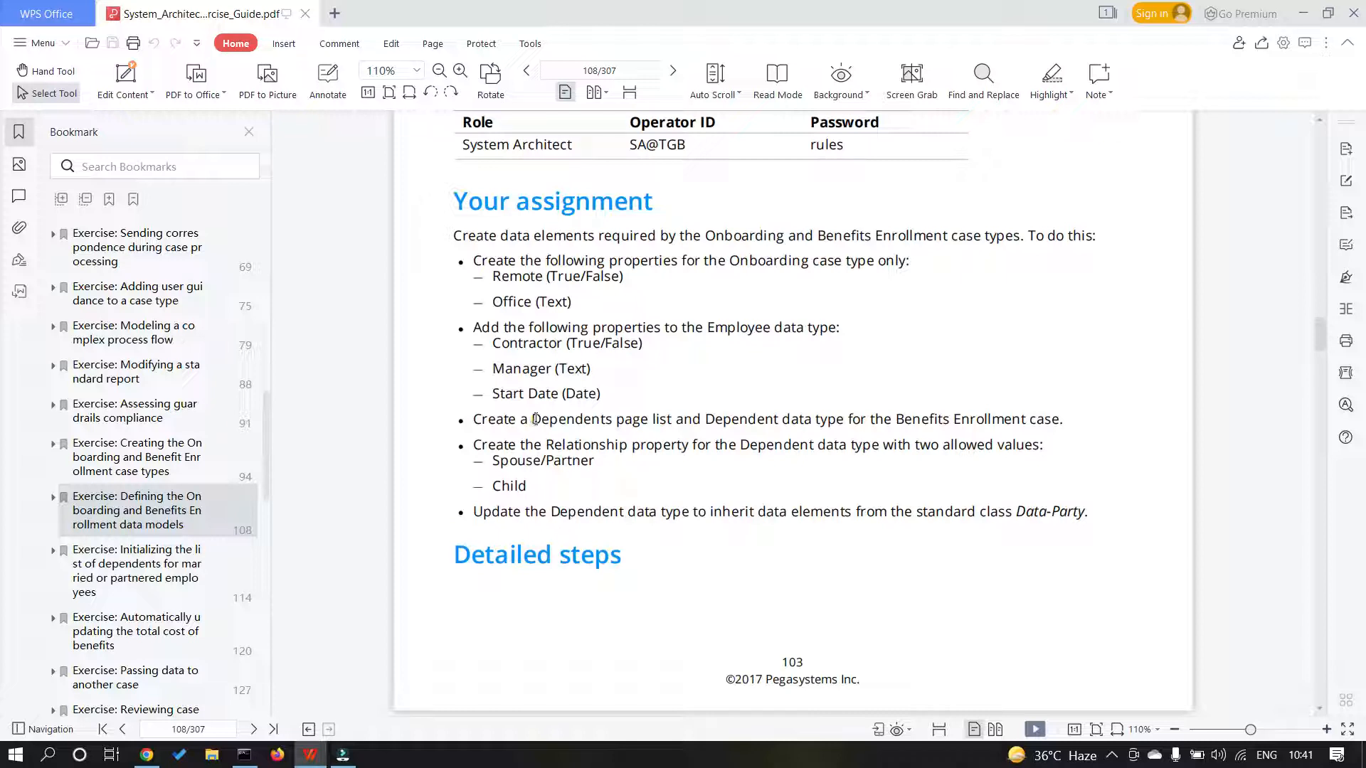
pyautogui.moveTo(532, 420); pyautogui.dragTo(672, 421)
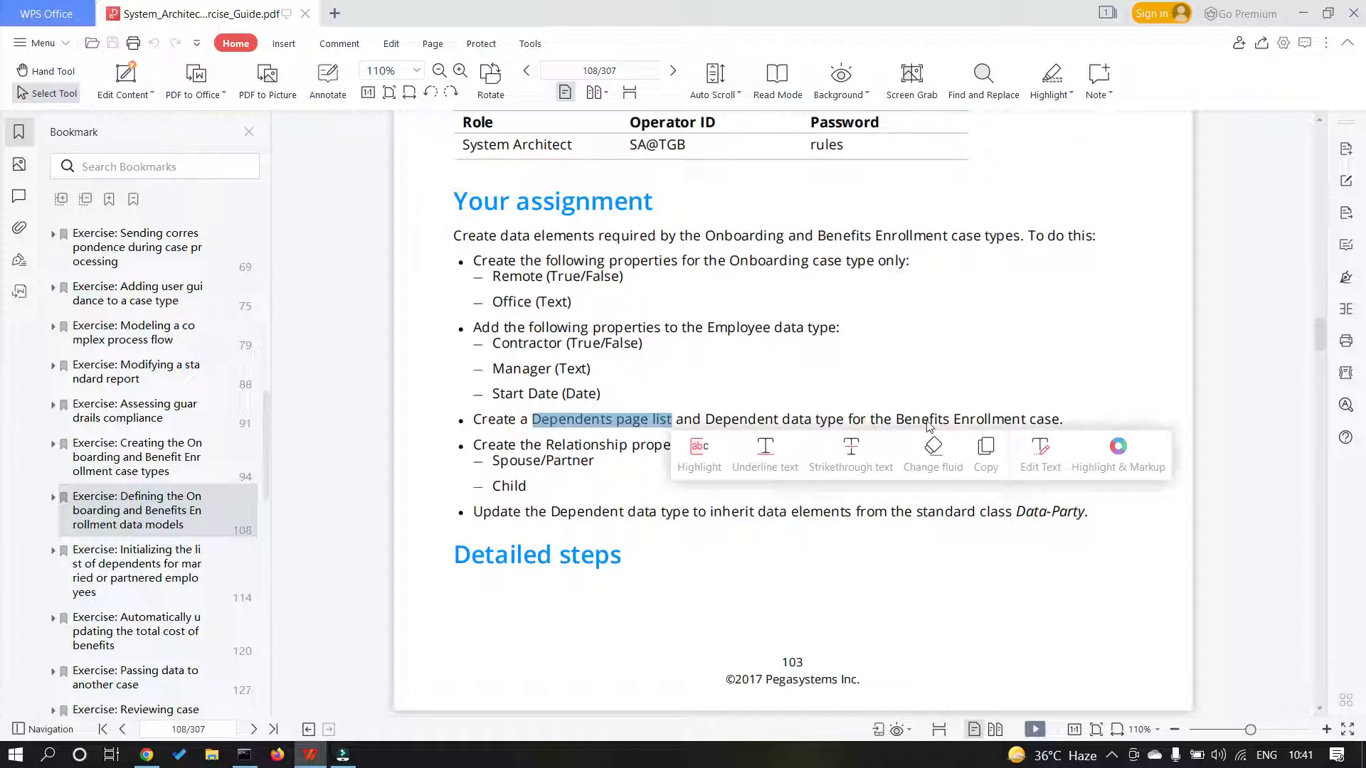
pyautogui.click(964, 403)
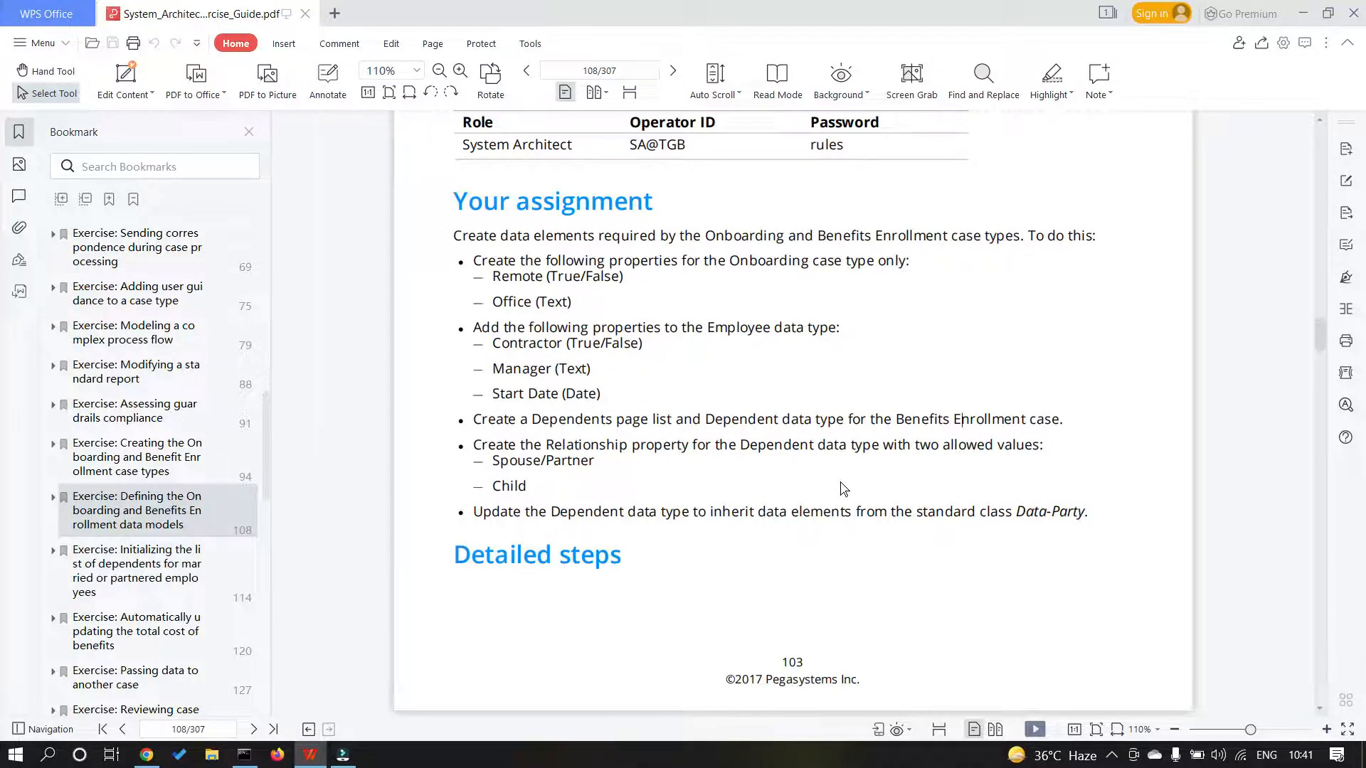
pyautogui.scroll(3, 841, 495)
pyautogui.scroll(3, 839, 490)
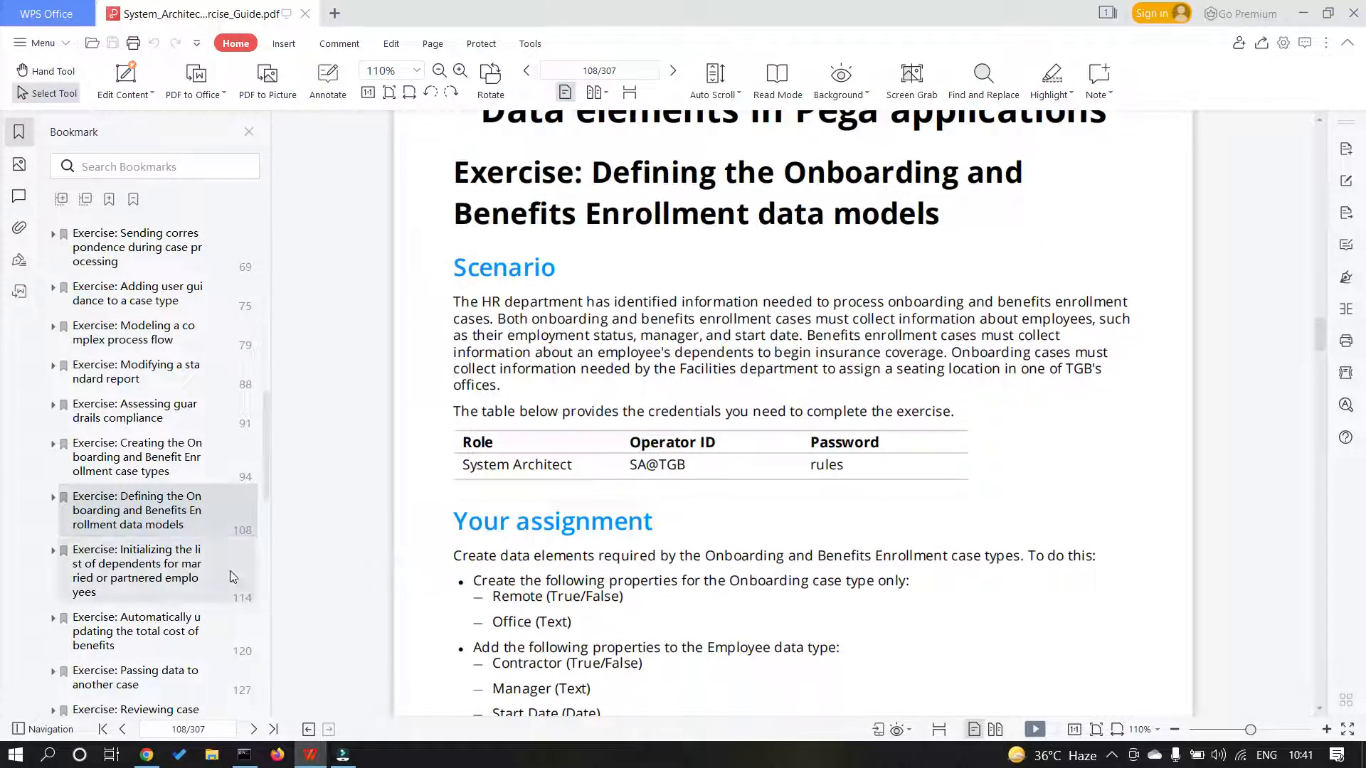
# - Compare the opening page of the exercise on initializing the list of dependents with that of the exercise on updating the total cost of benefits
pyautogui.click(128, 561)
pyautogui.scroll(2, 420, 501)
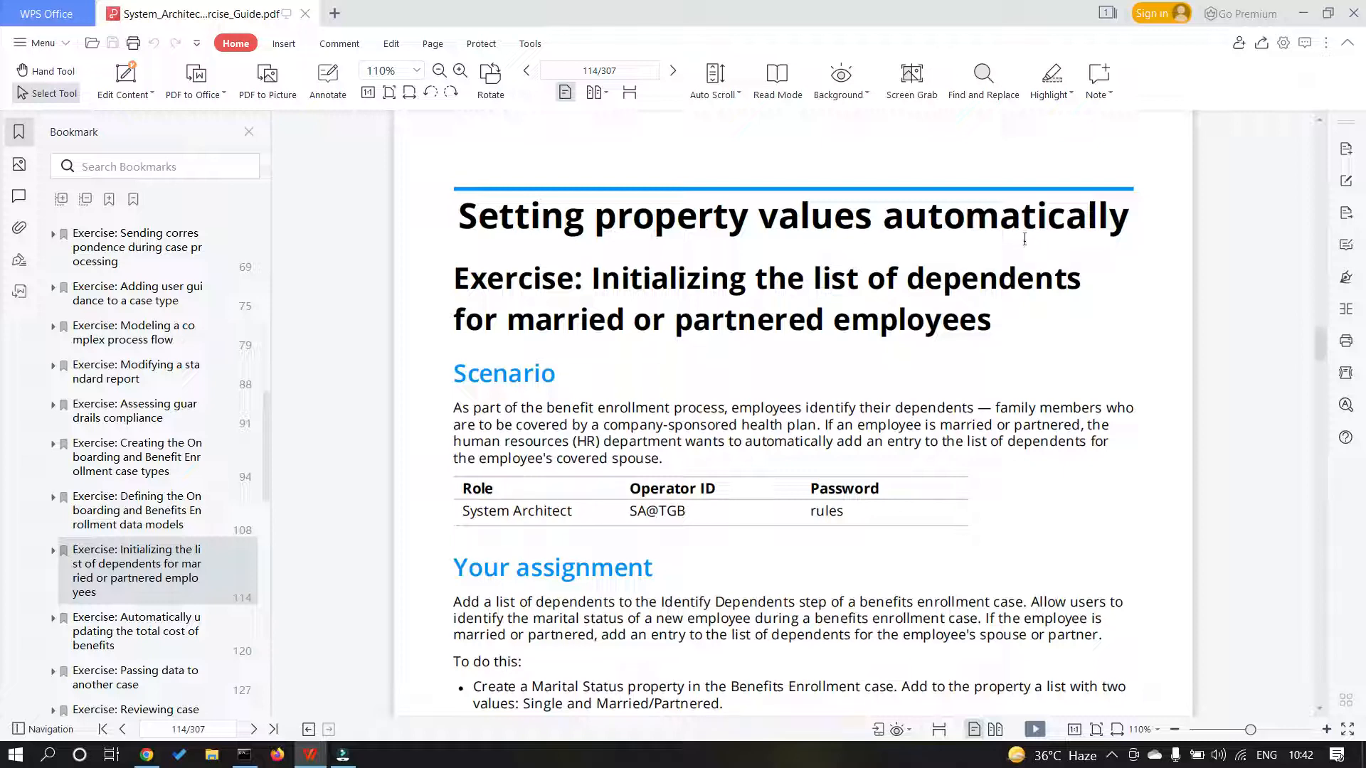
pyautogui.scroll(-1, 981, 238)
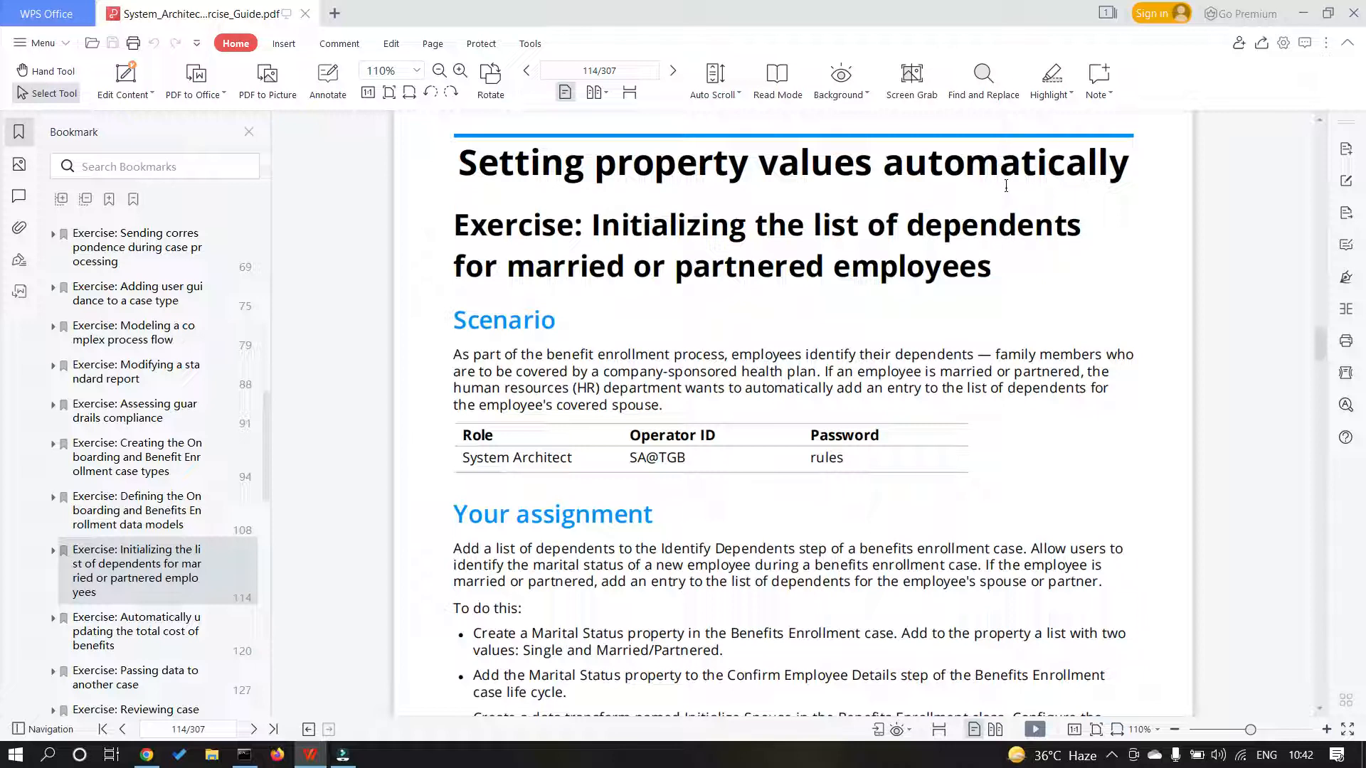
pyautogui.click(166, 624)
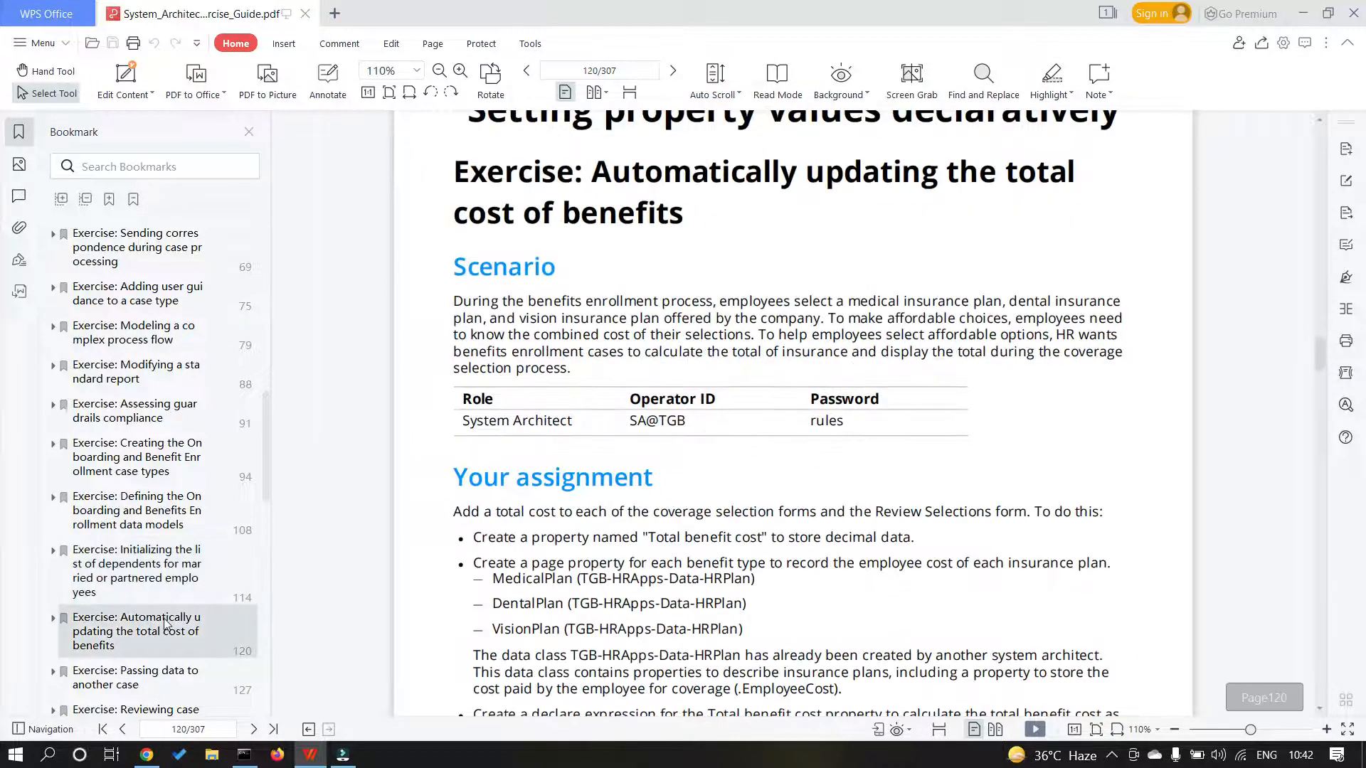
pyautogui.scroll(1, 733, 336)
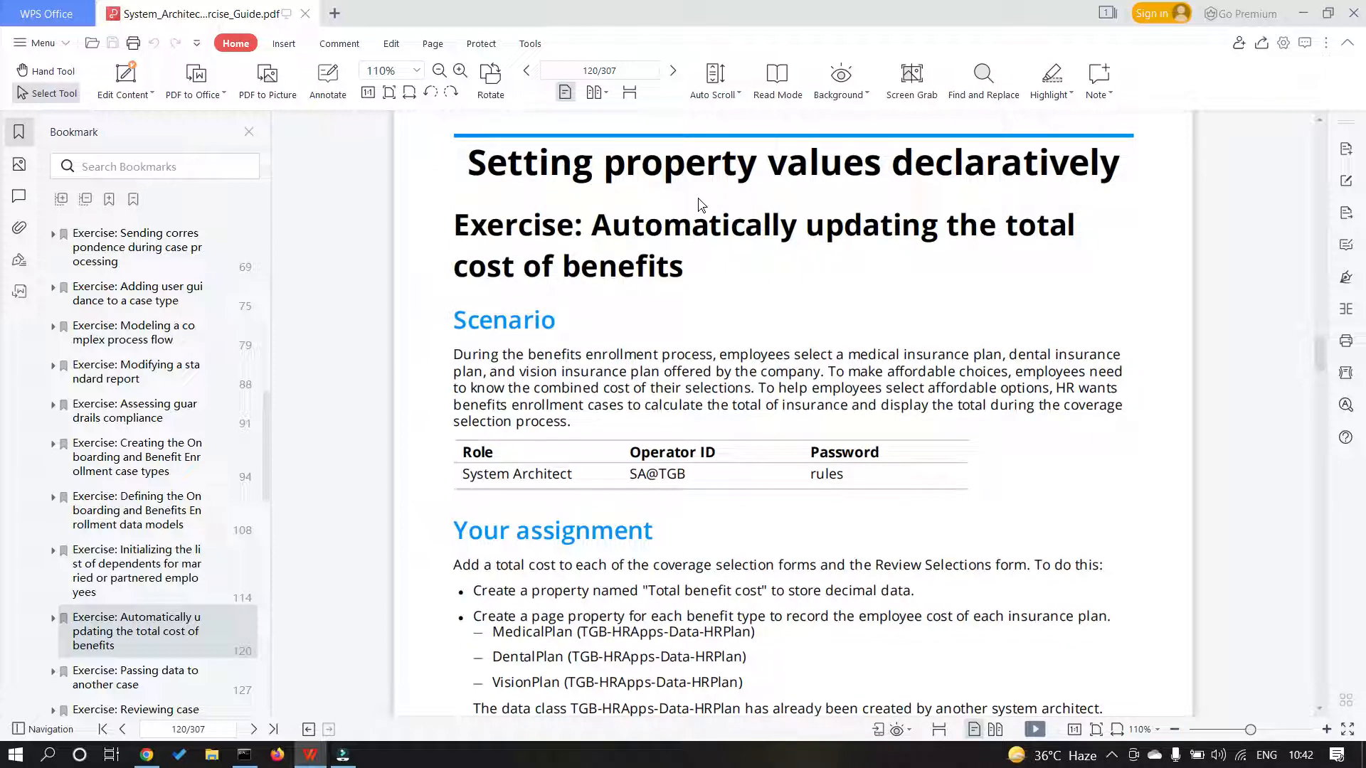
pyautogui.click(126, 564)
pyautogui.scroll(1, 501, 323)
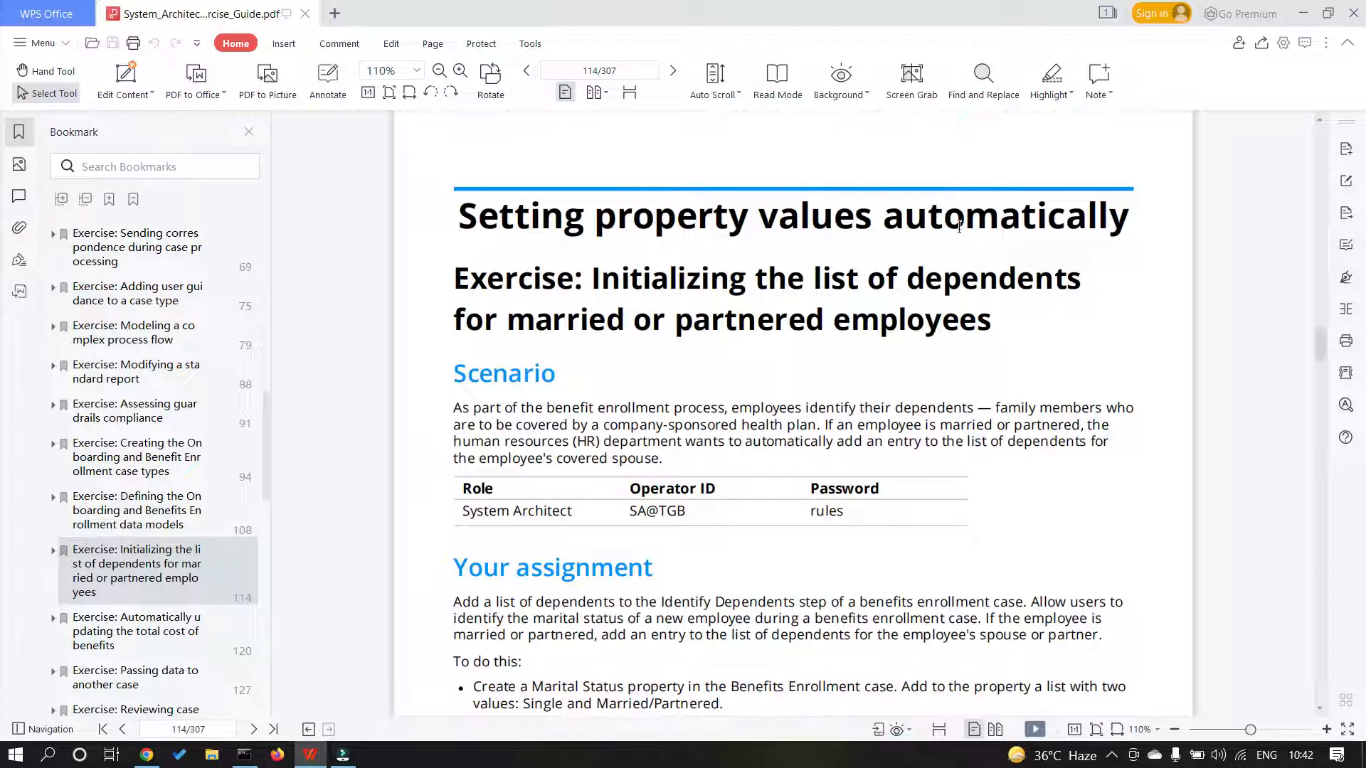
# - Read the scenario and assignment of the exercise on initializing the list of dependents, and glance at its detailed marital status instructions
pyautogui.scroll(-1, 959, 227)
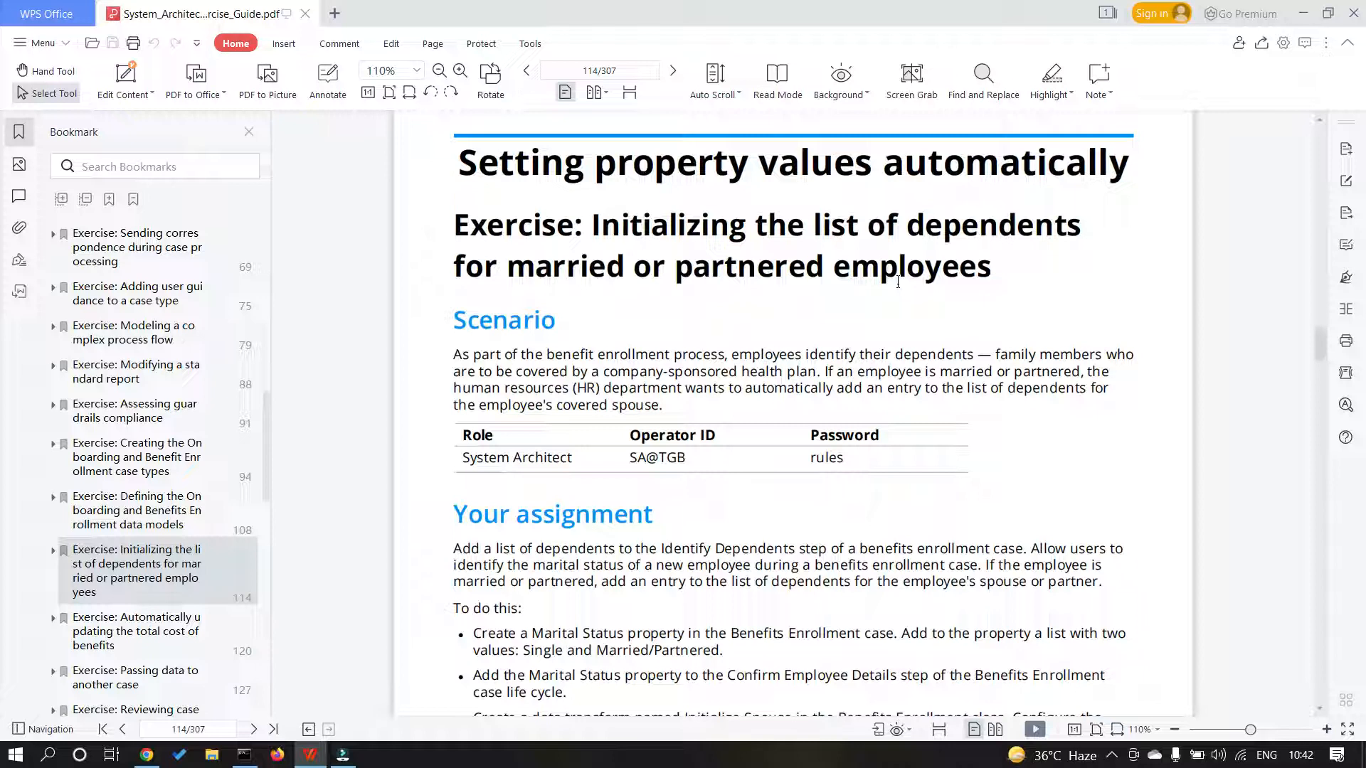
pyautogui.scroll(-1, 898, 282)
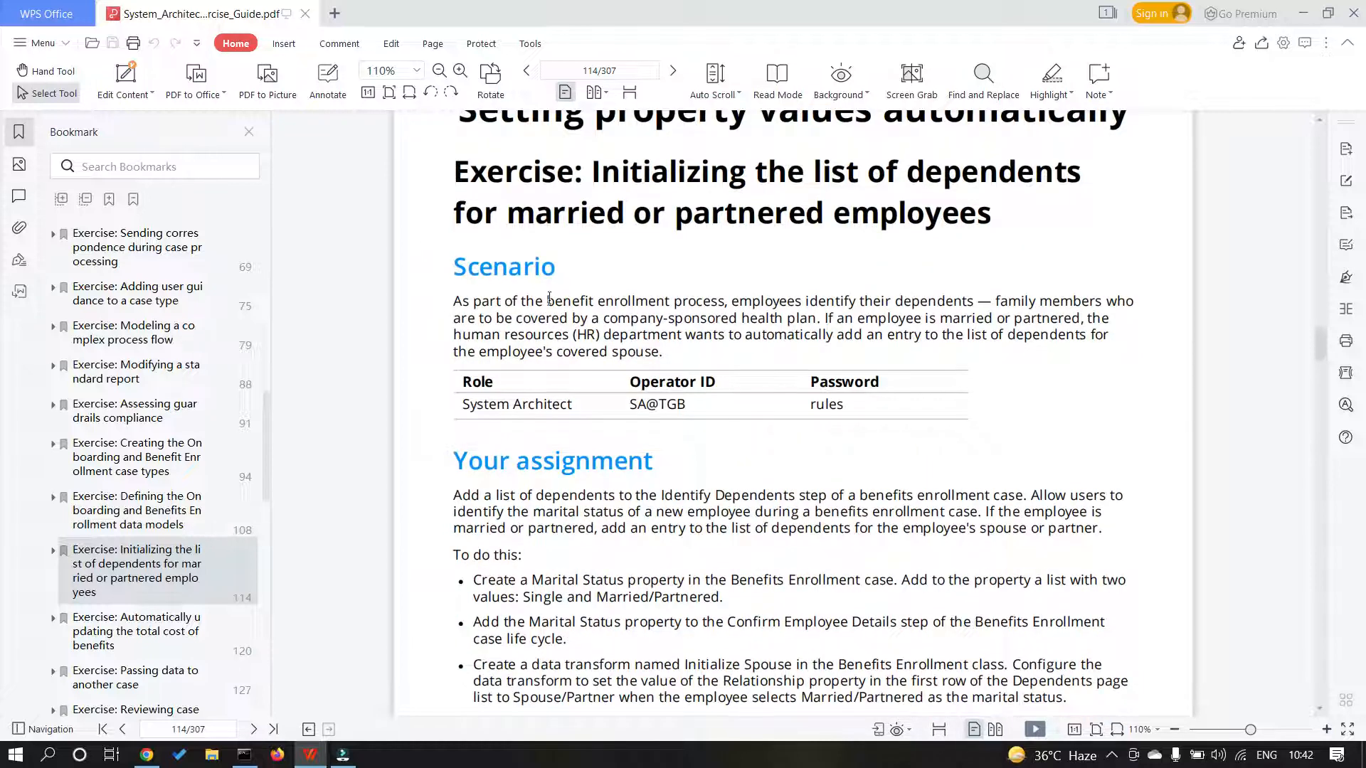
pyautogui.scroll(-2, 549, 297)
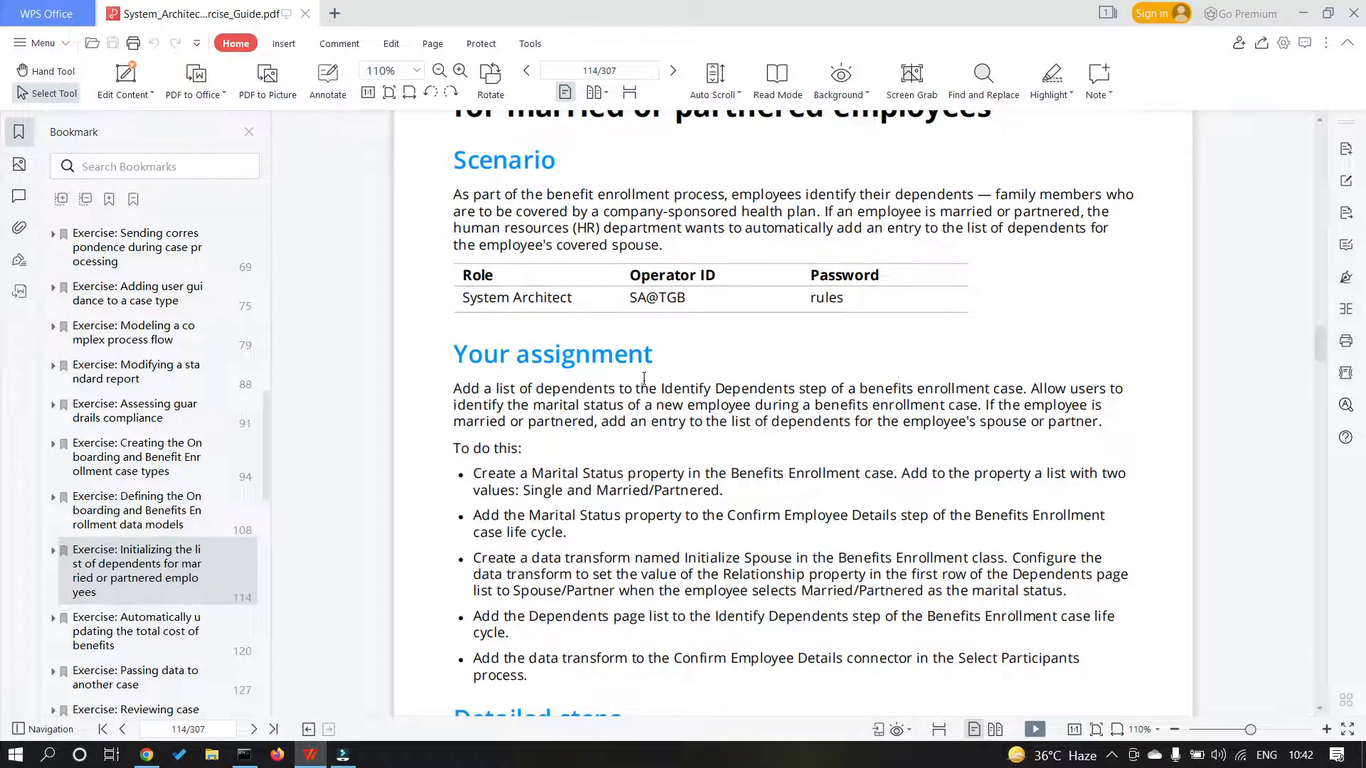
pyautogui.scroll(-1, 535, 348)
pyautogui.scroll(2, 575, 367)
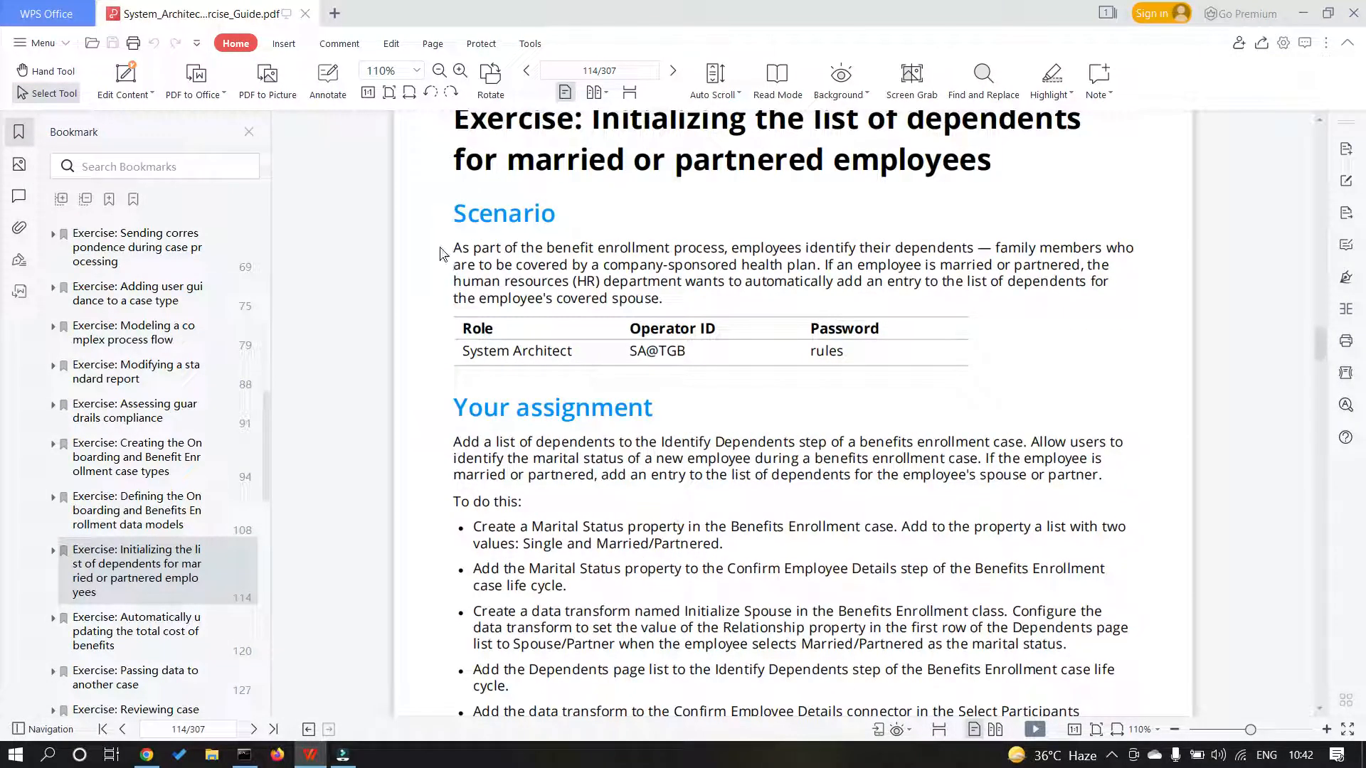
pyautogui.scroll(-1, 766, 397)
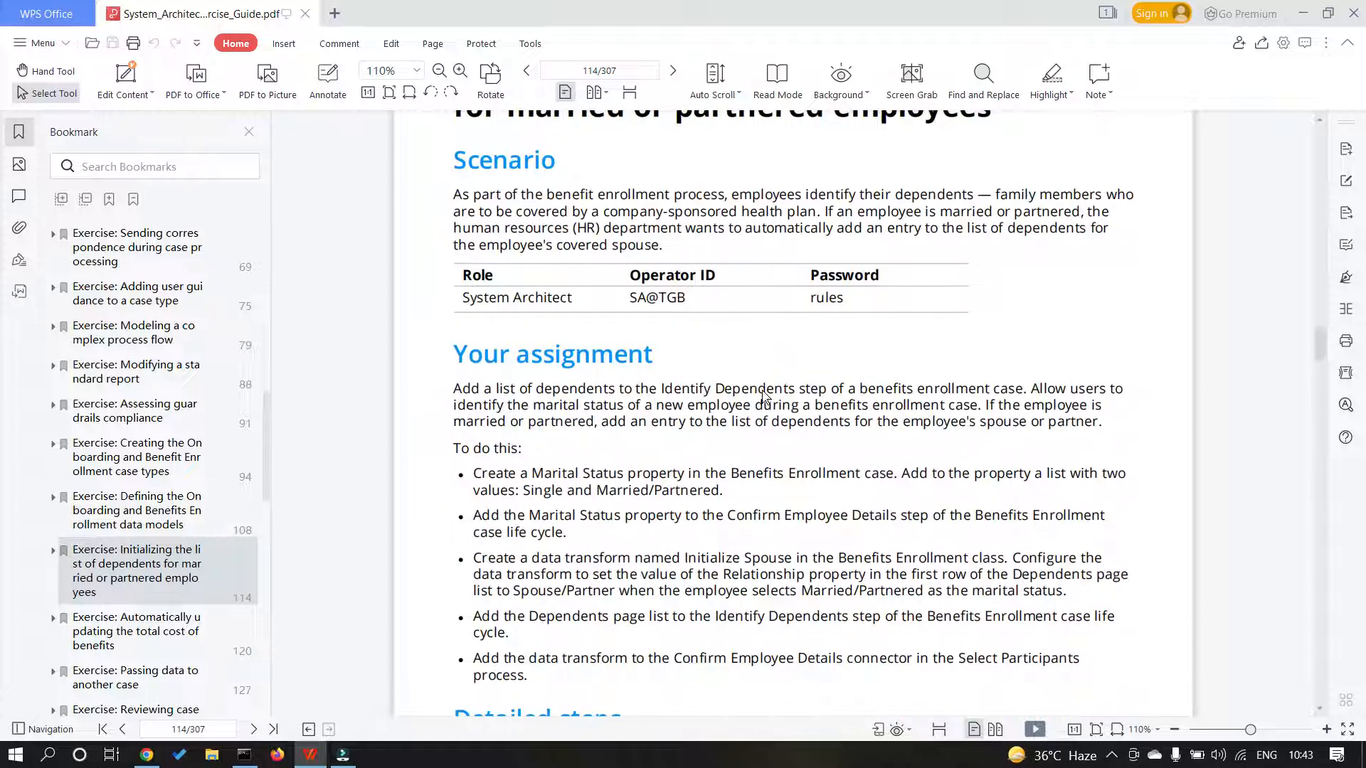
pyautogui.scroll(-2, 512, 334)
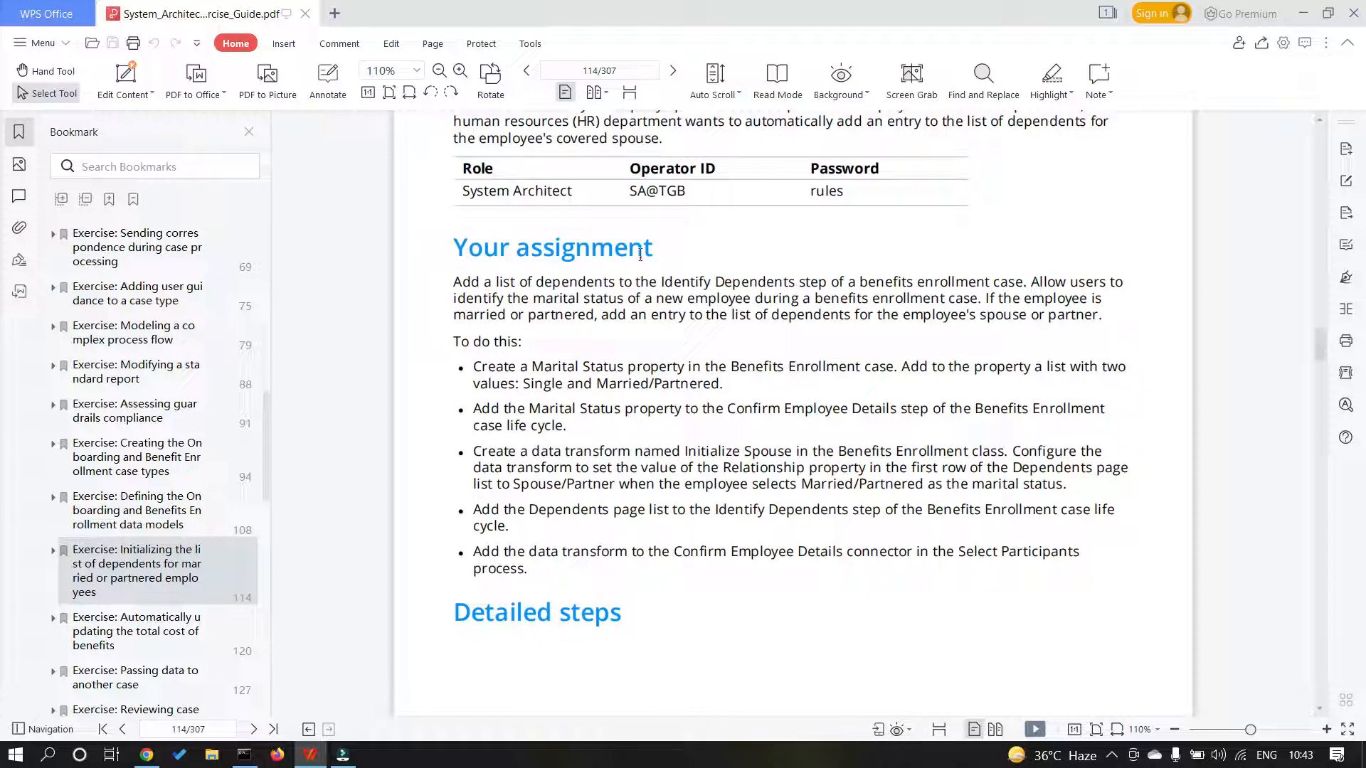
pyautogui.scroll(-1, 661, 253)
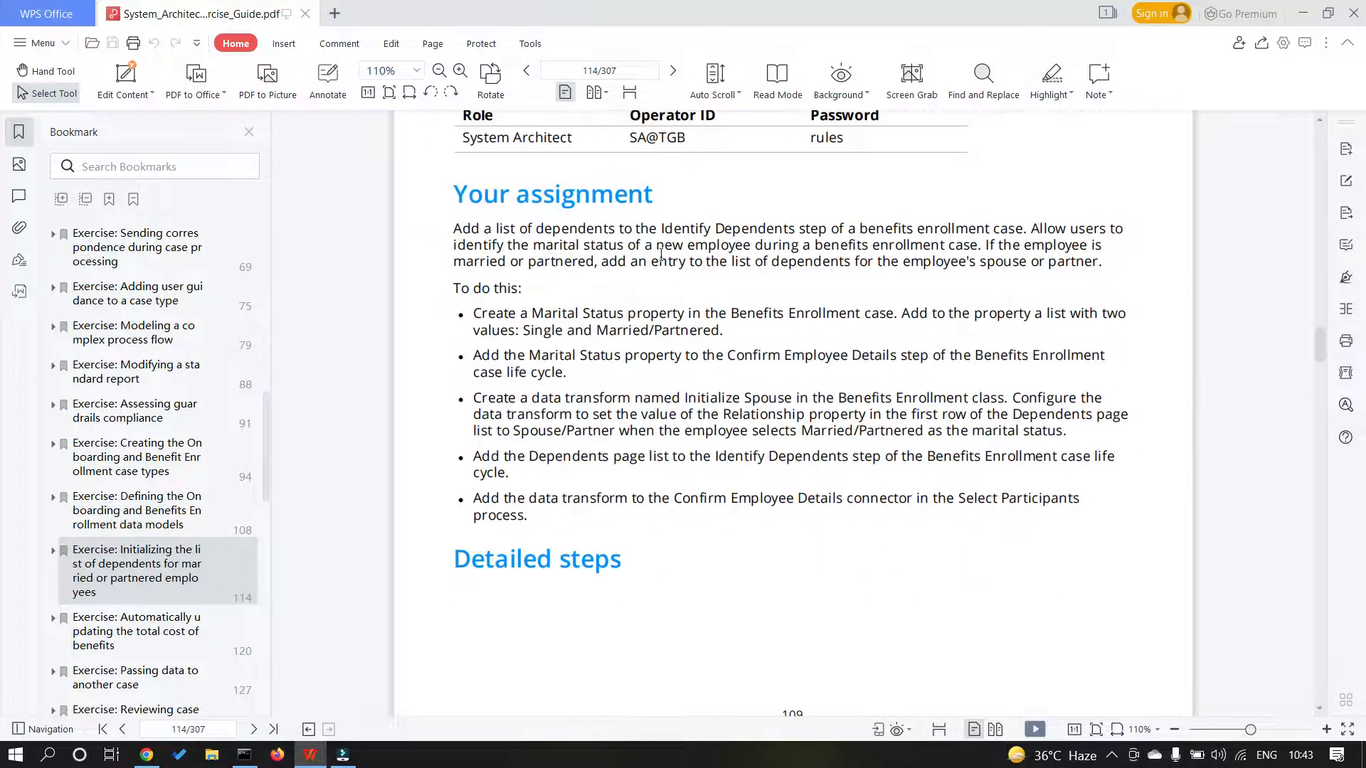
pyautogui.scroll(-1, 660, 253)
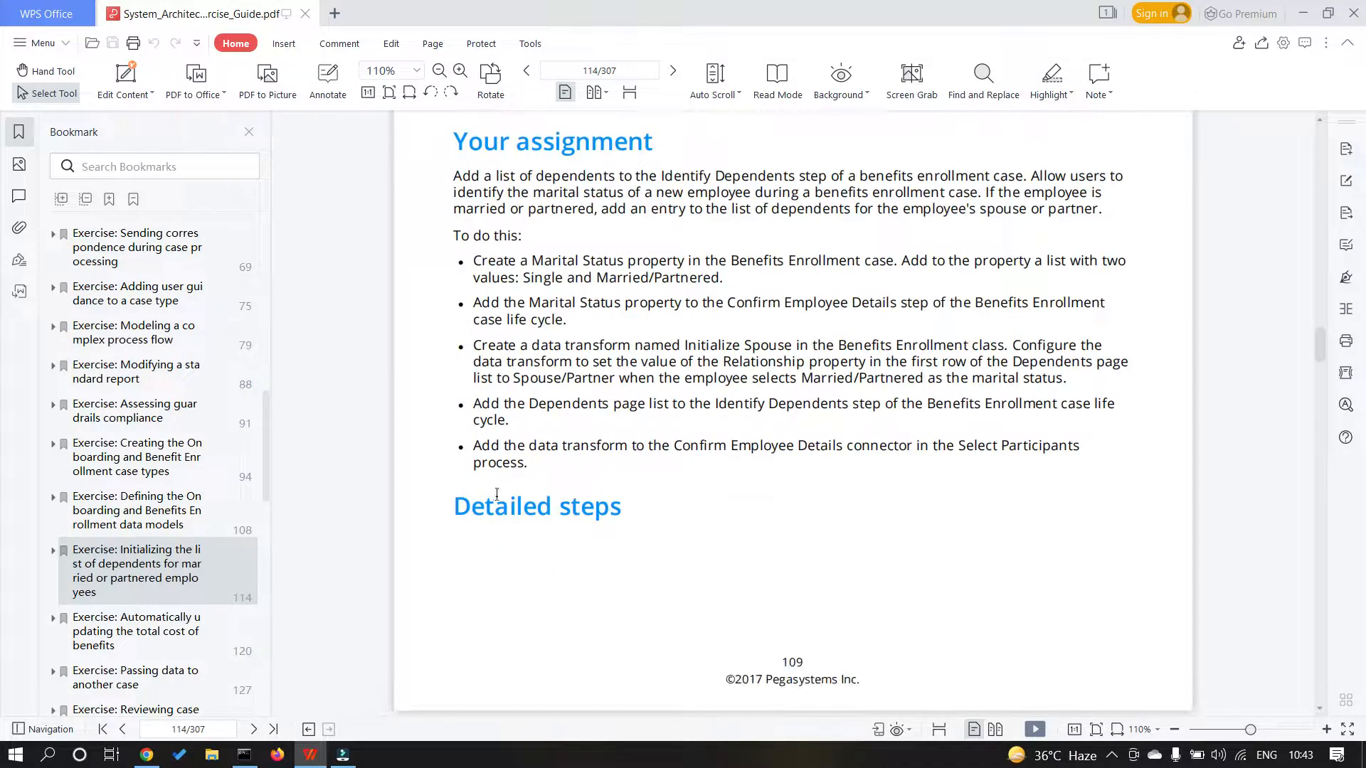
pyautogui.scroll(-1, 603, 495)
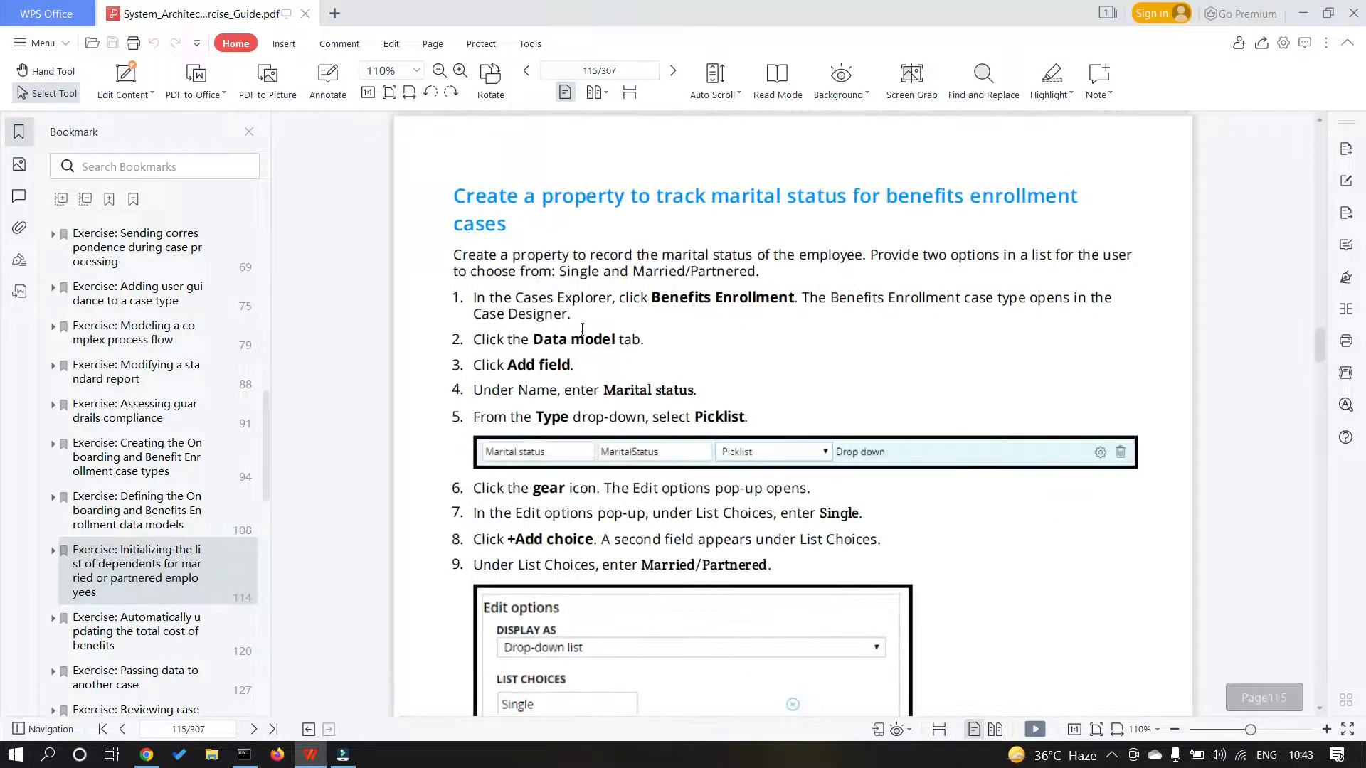
pyautogui.scroll(1, 715, 401)
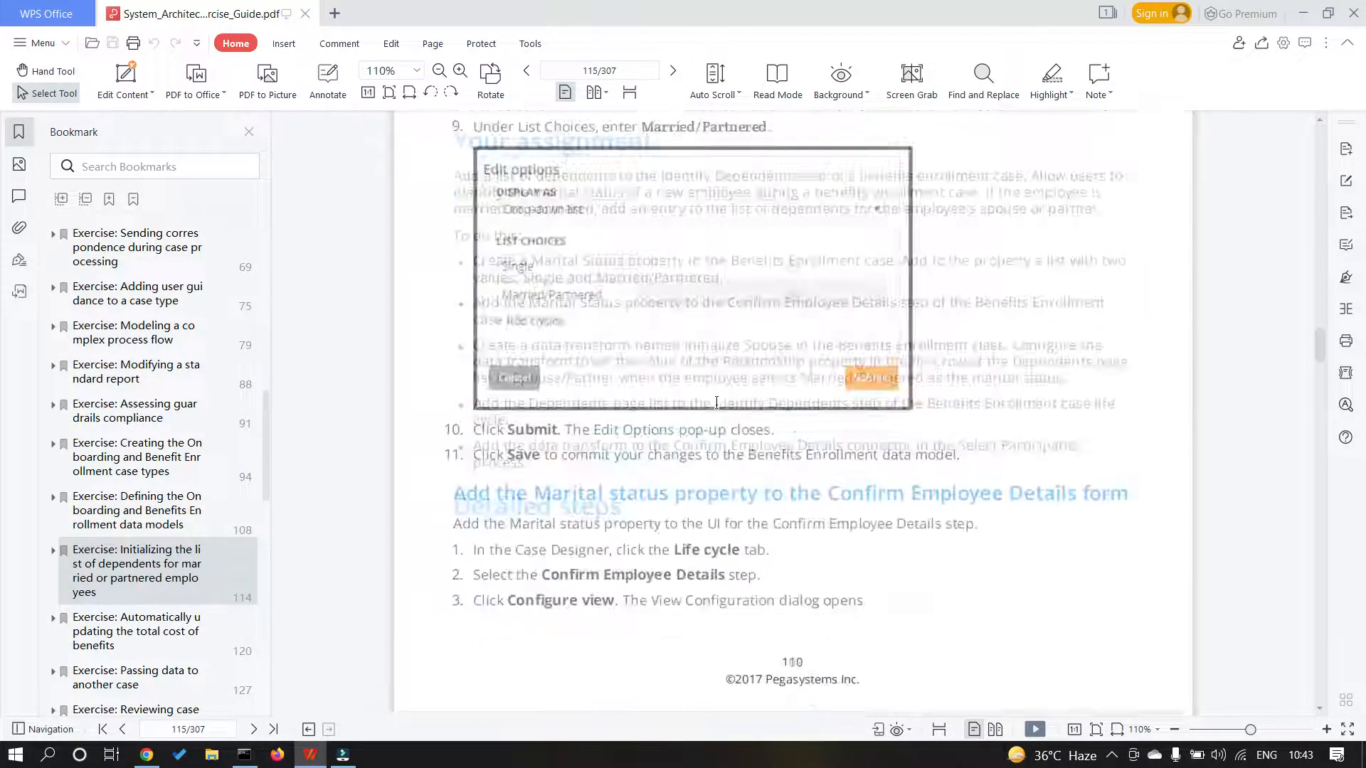
pyautogui.scroll(3, 716, 402)
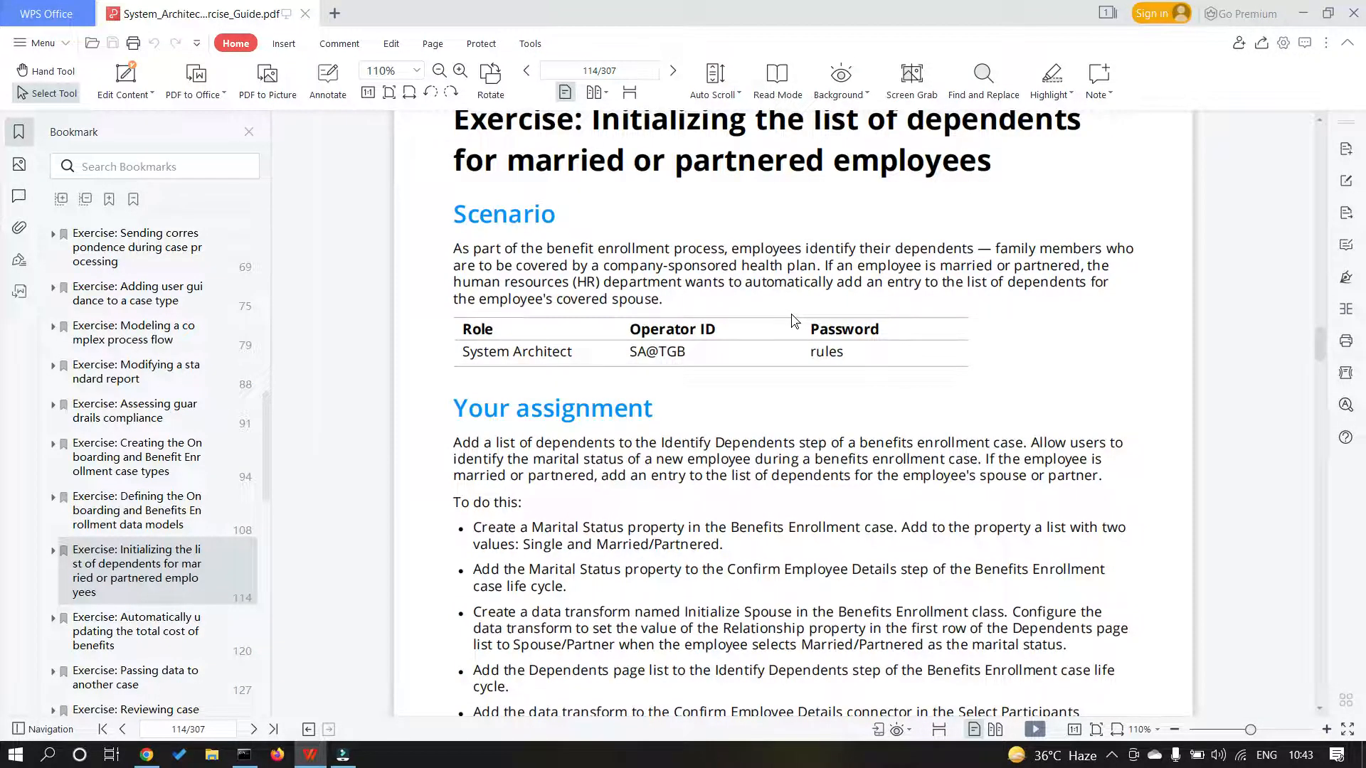
pyautogui.scroll(2, 793, 321)
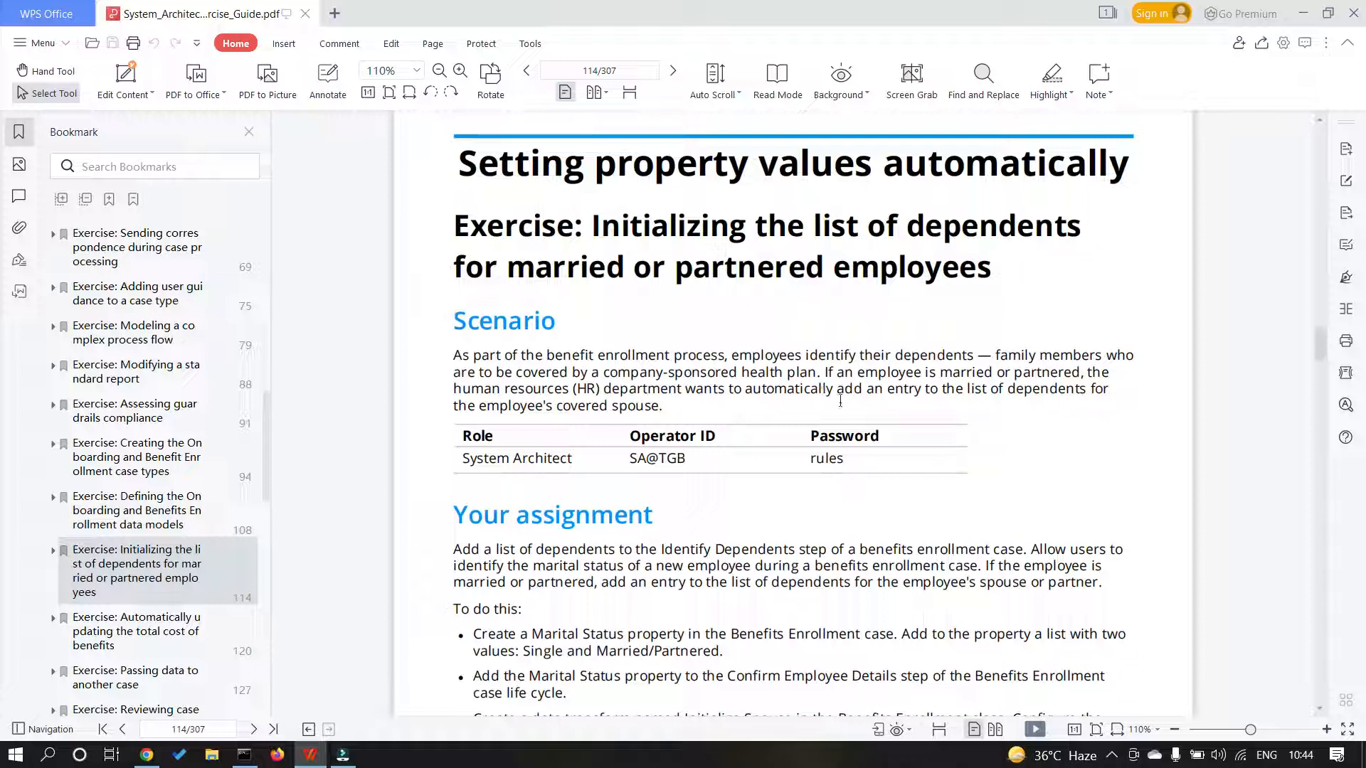
pyautogui.scroll(-3, 840, 400)
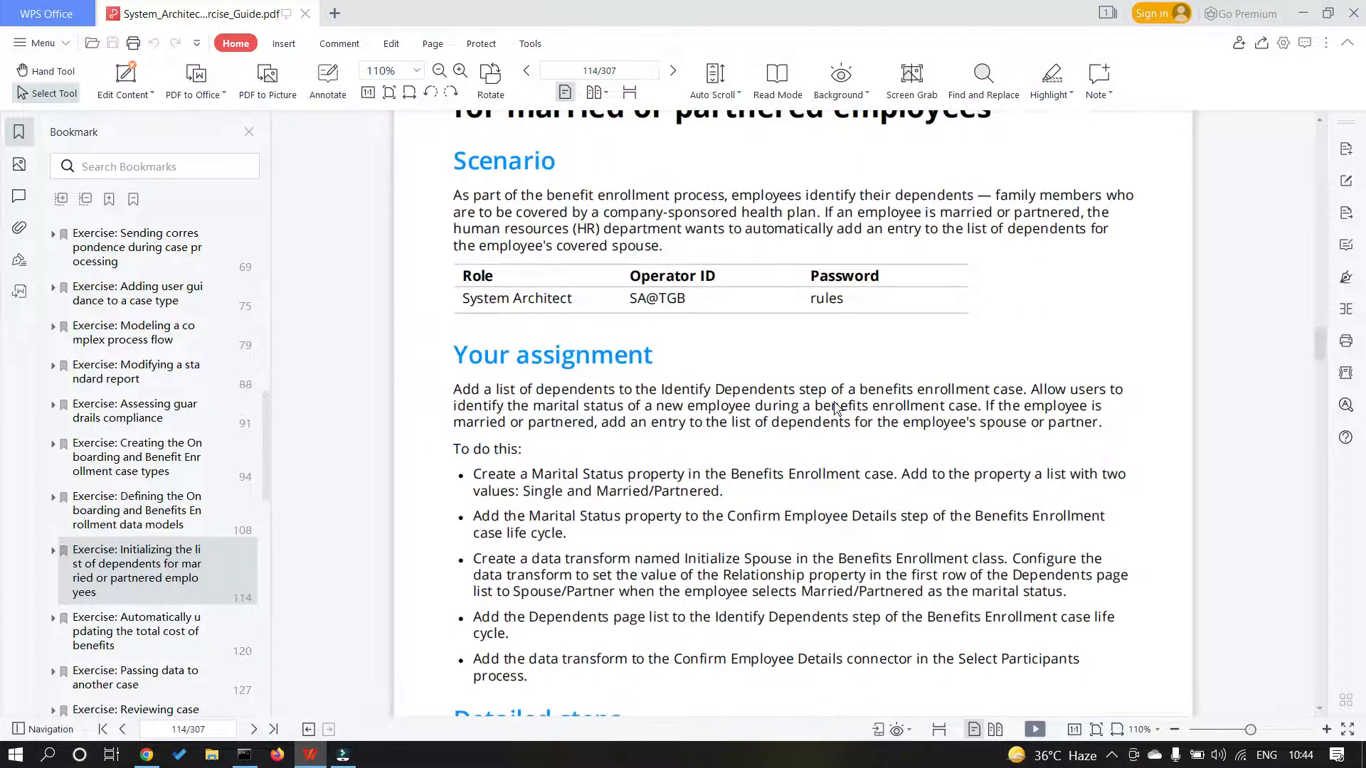
pyautogui.scroll(-1, 685, 393)
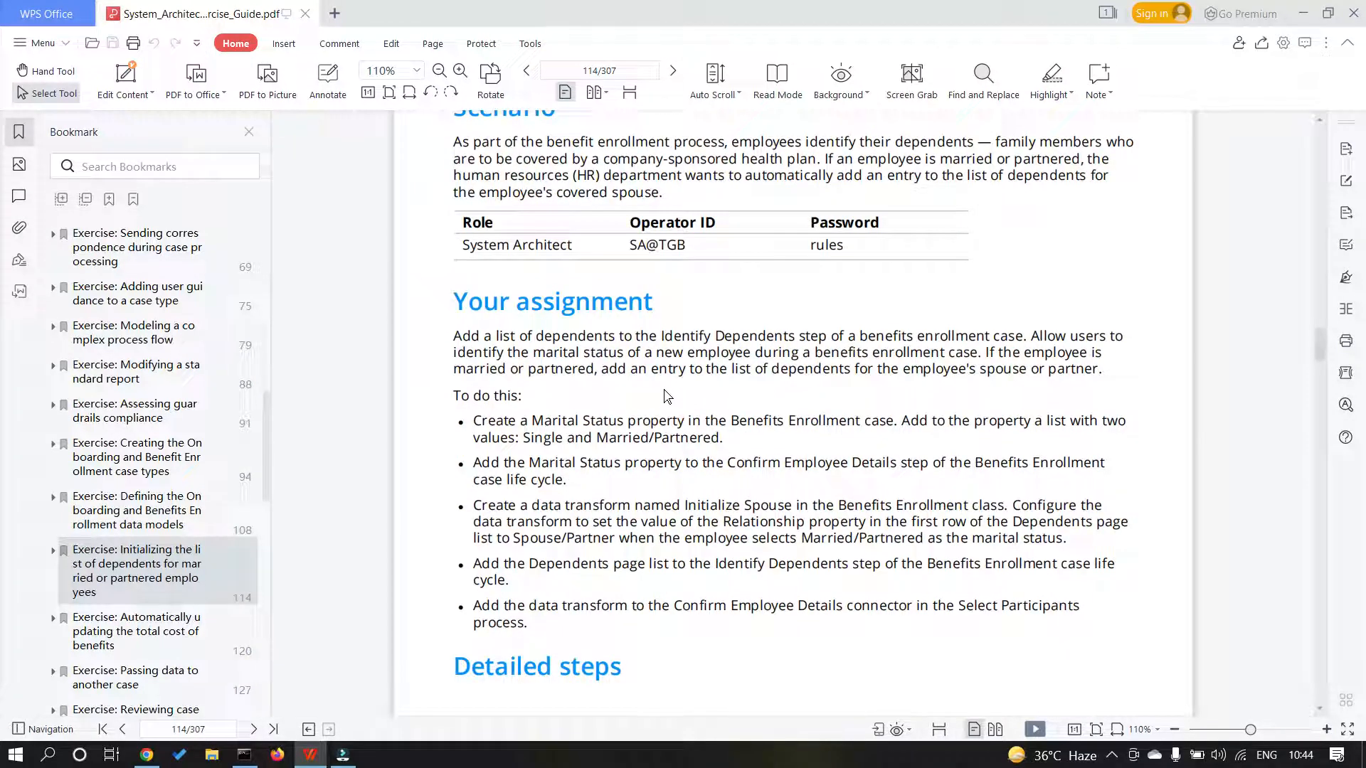
pyautogui.scroll(-1, 572, 353)
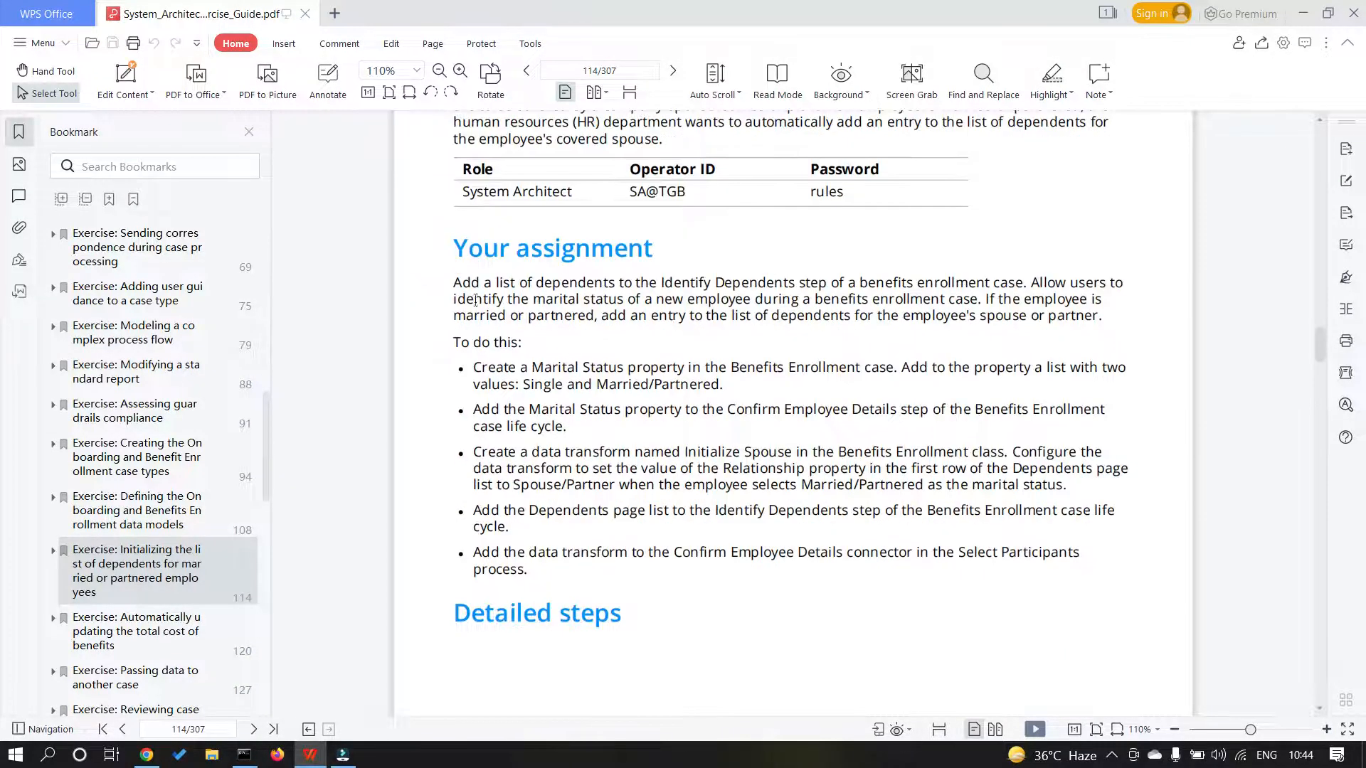
pyautogui.scroll(-1, 459, 292)
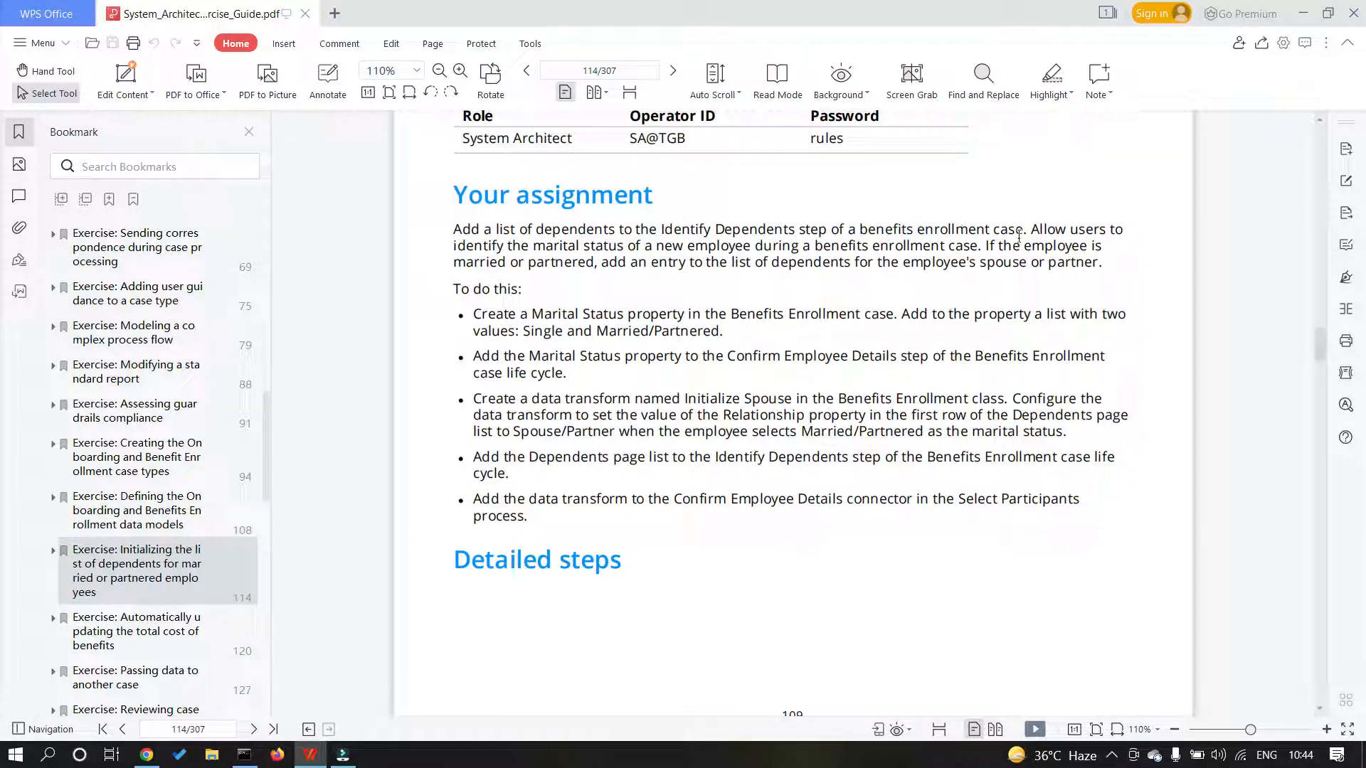
# - Switch to Chrome with Pega Dev Studio, close the Requestor & Requestor Types browser tab, and return to the exercise guide in WPS Office
pyautogui.click(146, 760)
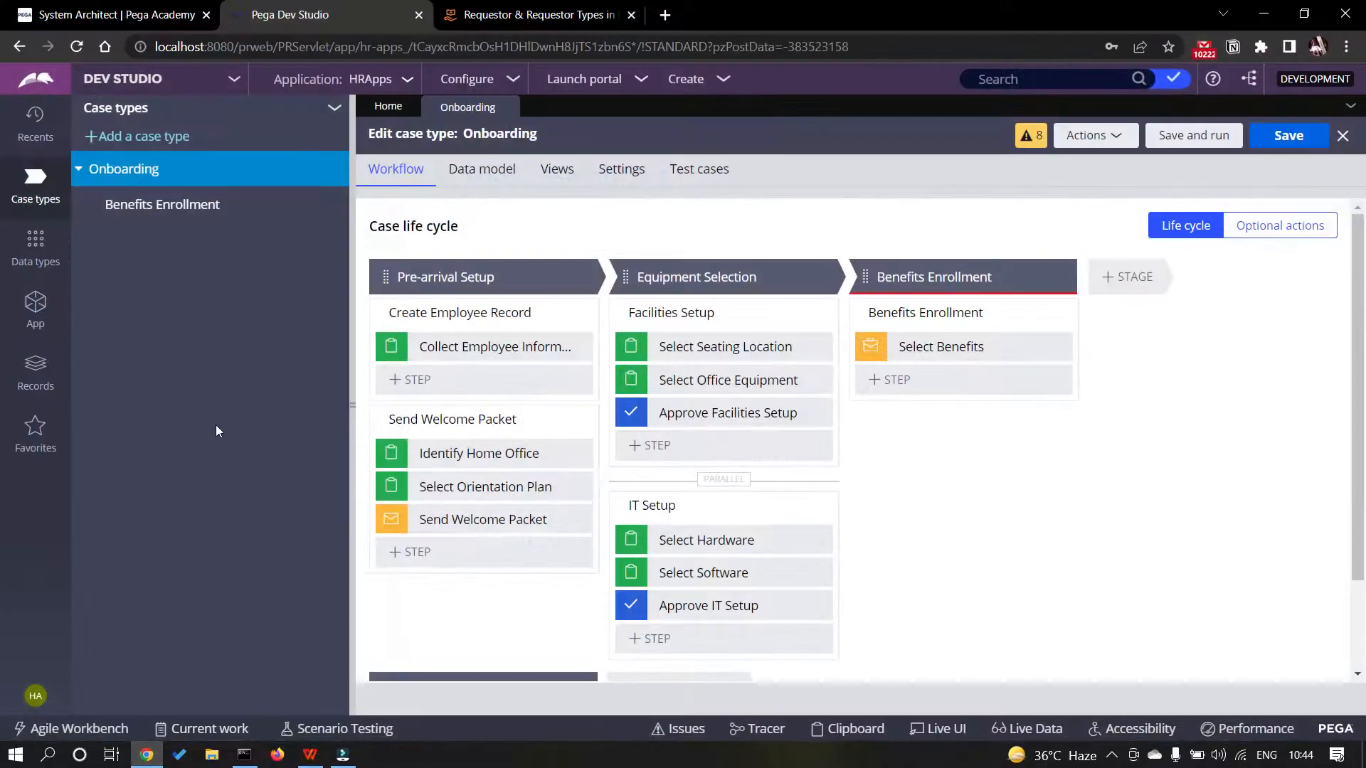
pyautogui.click(212, 428)
pyautogui.click(630, 14)
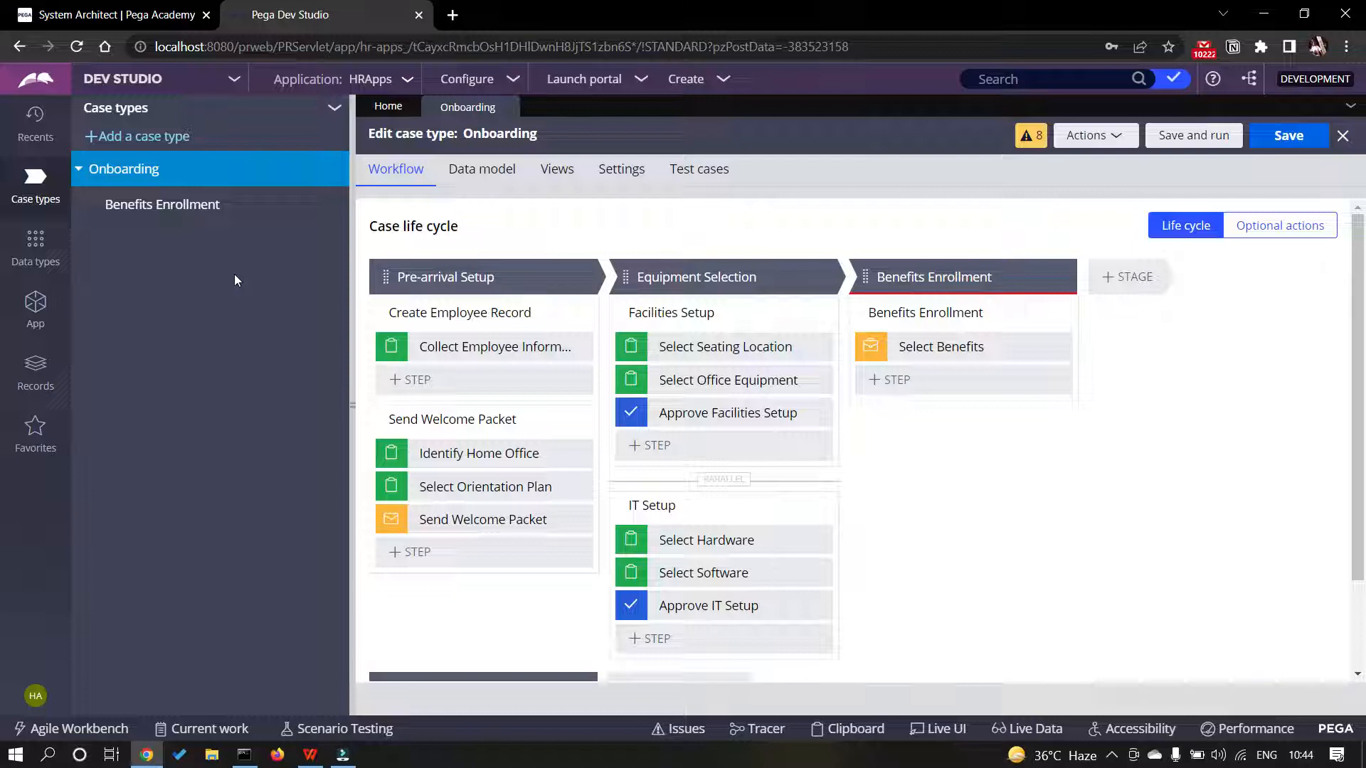
pyautogui.click(309, 754)
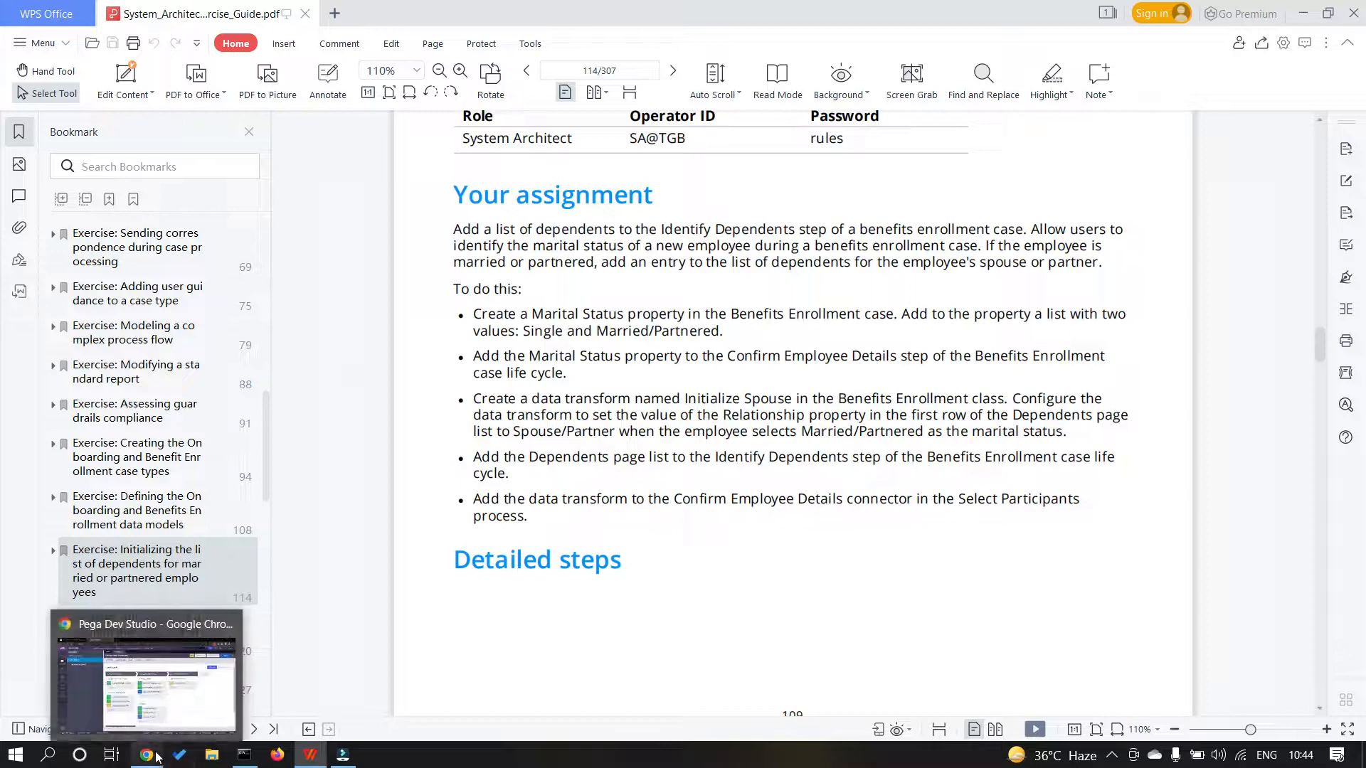
# - Switch to Chrome, open the Benefits Enrollment case type, and compare its Identify Dependents step with the assignment in the WPS Office guide
pyautogui.click(148, 672)
pyautogui.click(183, 212)
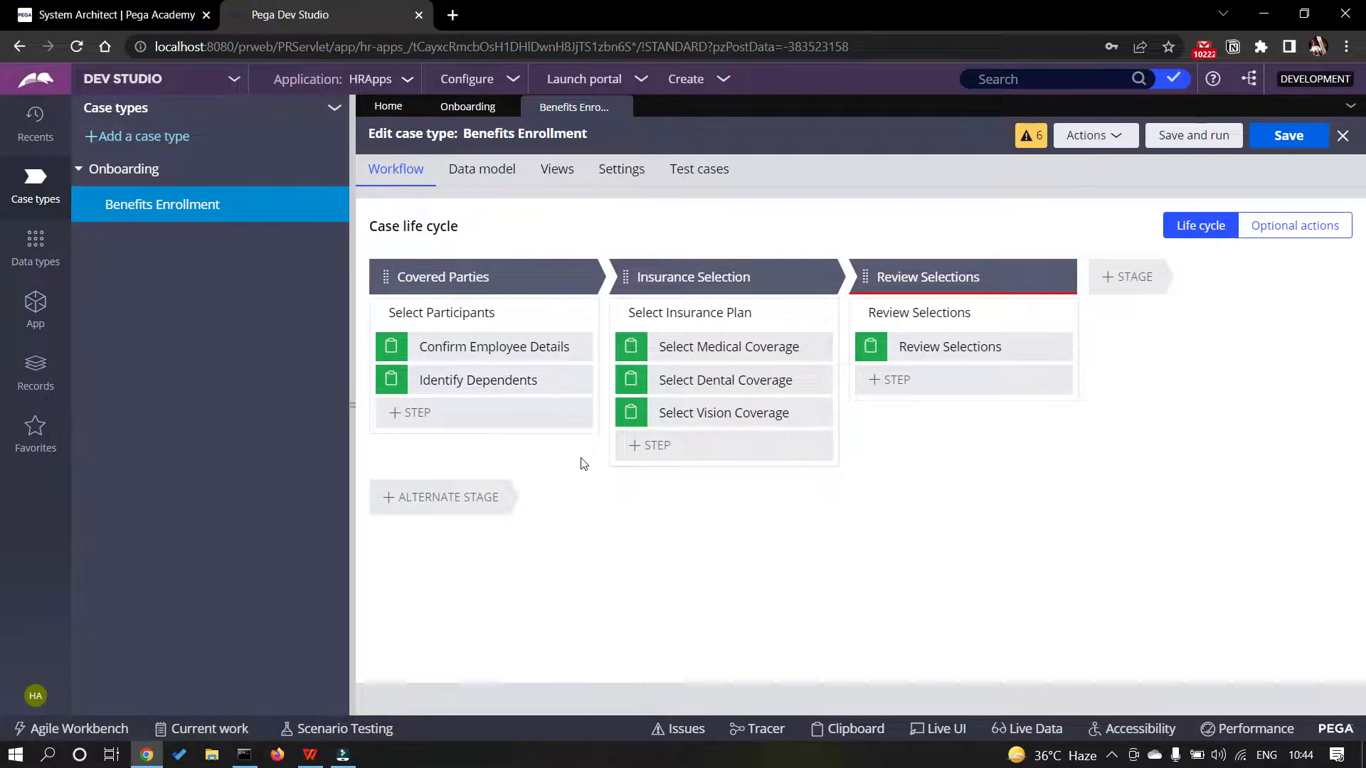
pyautogui.hotkey('alt', 'Tab')
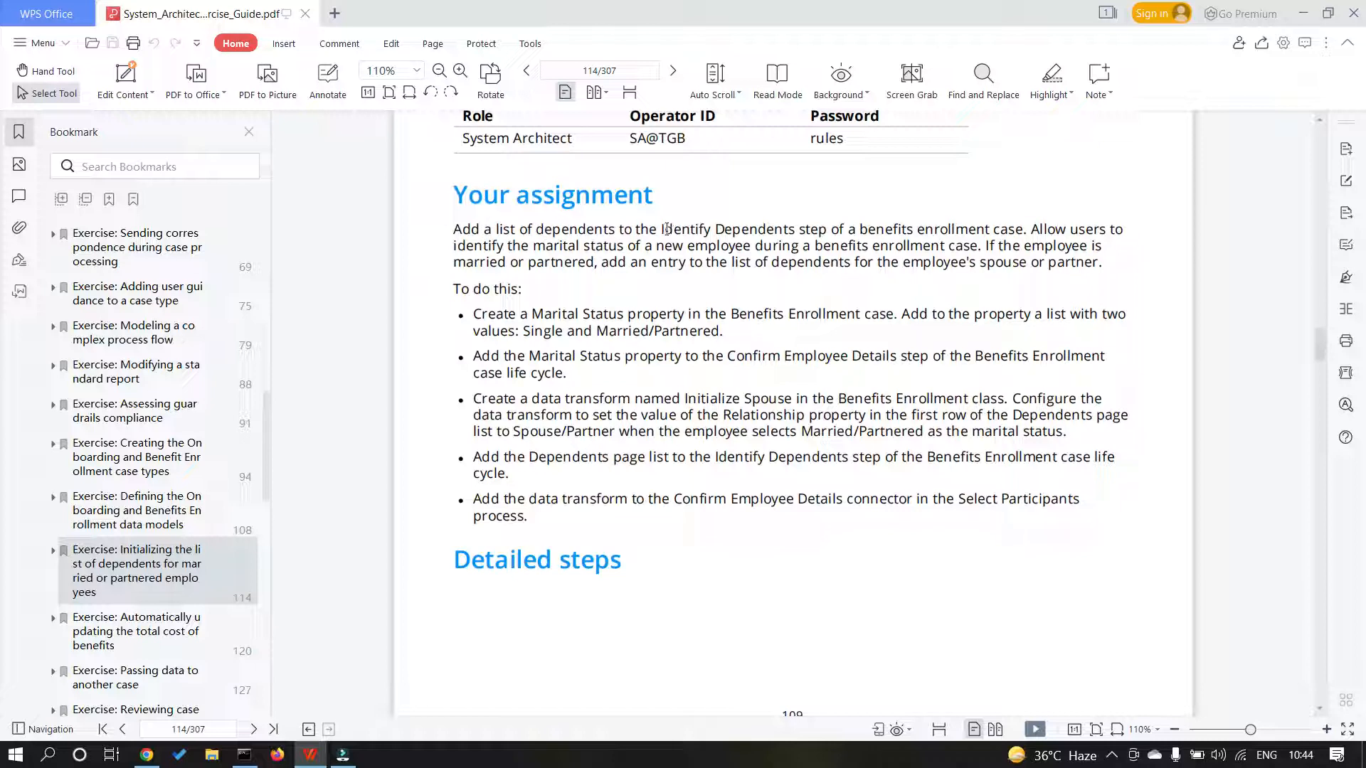
pyautogui.hotkey('alt', 'Tab')
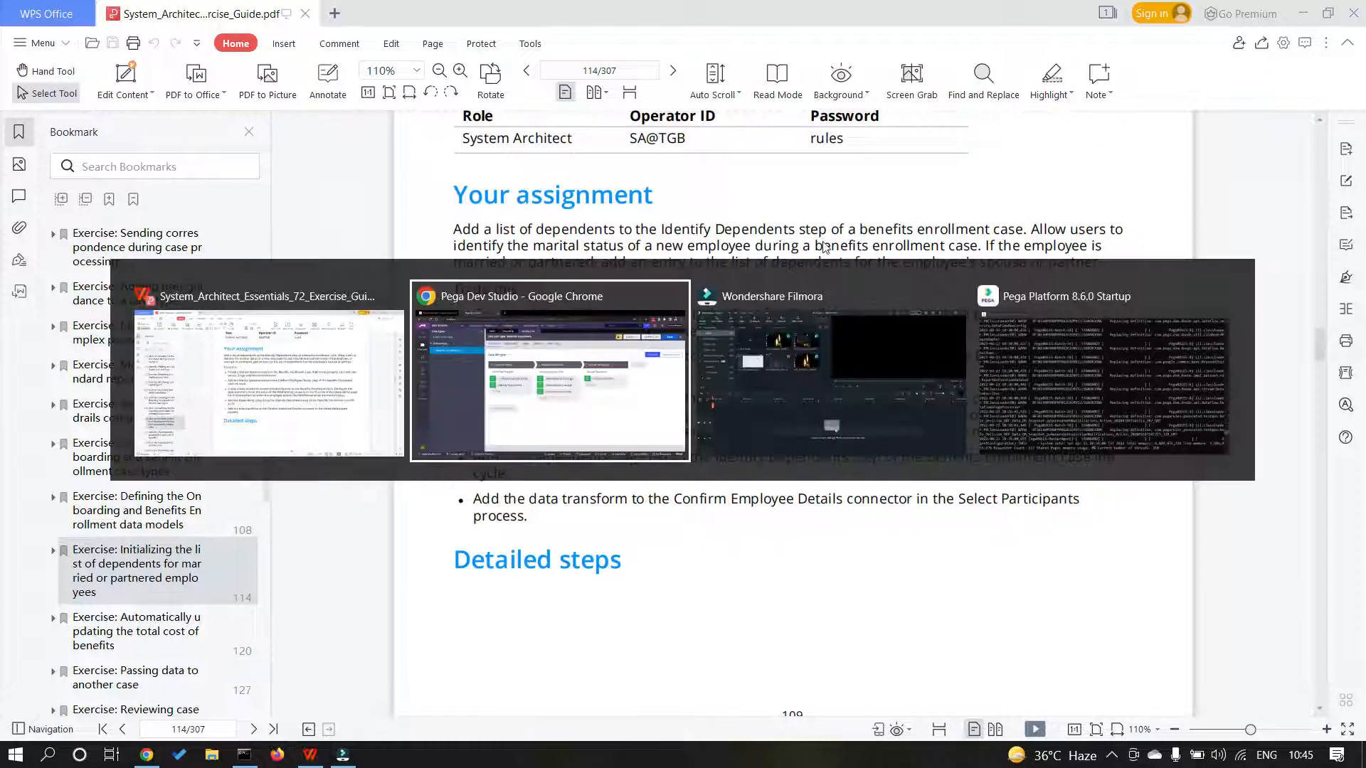
pyautogui.click(473, 379)
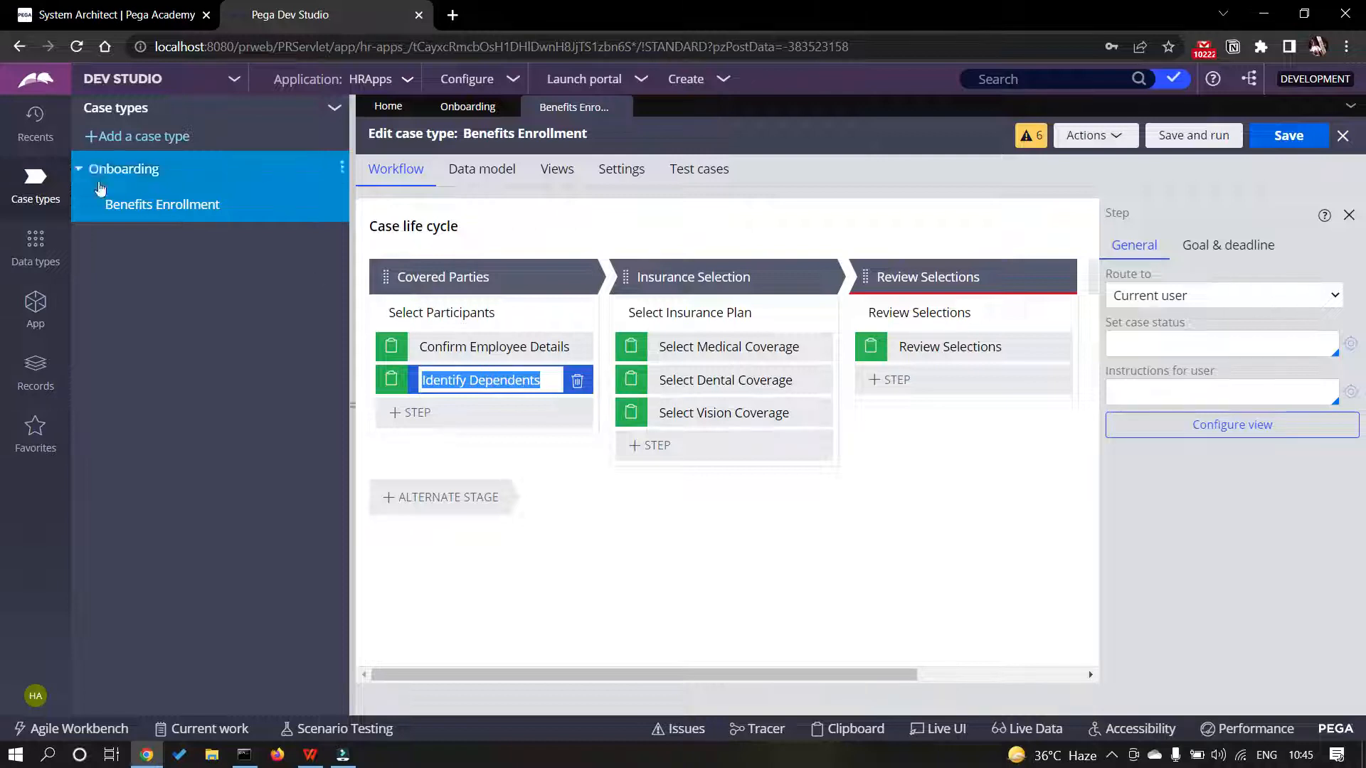
# - Examine the configuration of the Dependents field in the Benefits Enrollment data model, close it unchanged, and check it against the guide
pyautogui.click(487, 171)
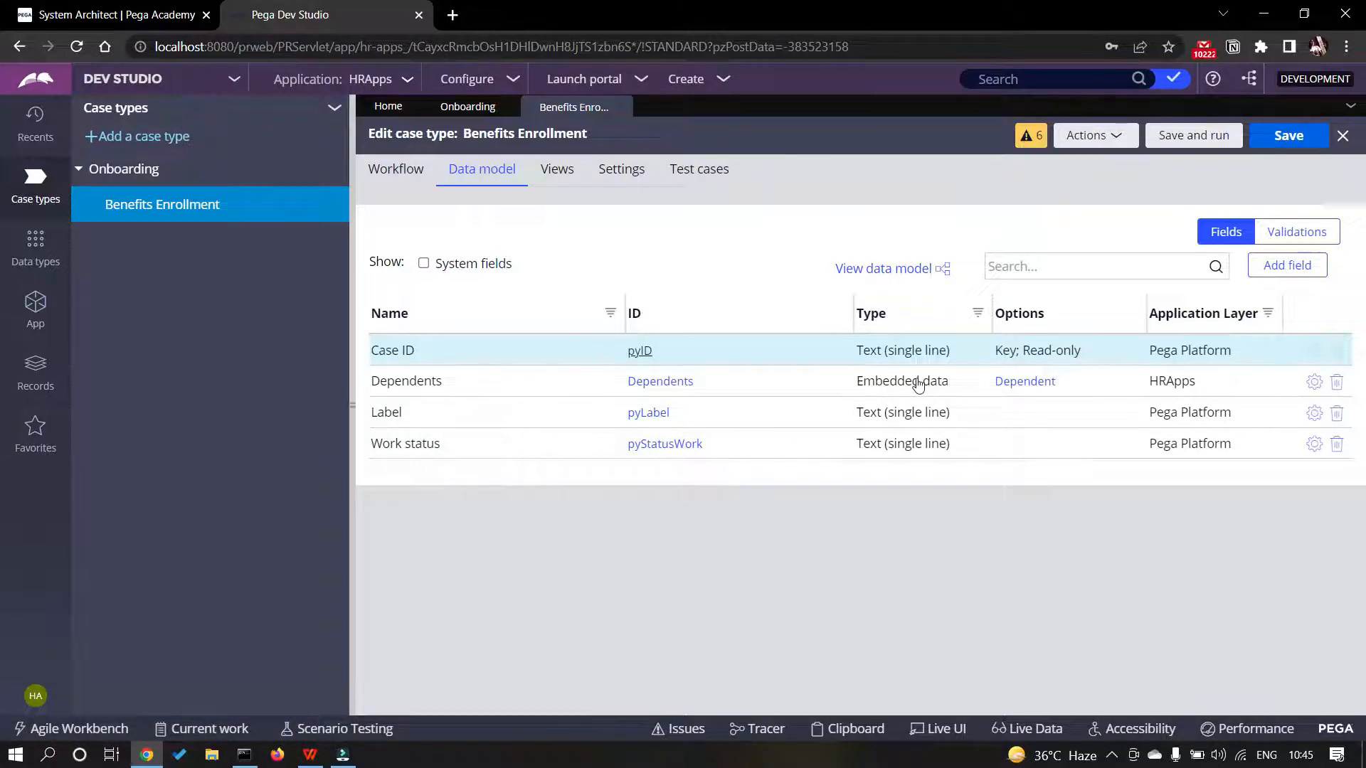
pyautogui.click(1314, 383)
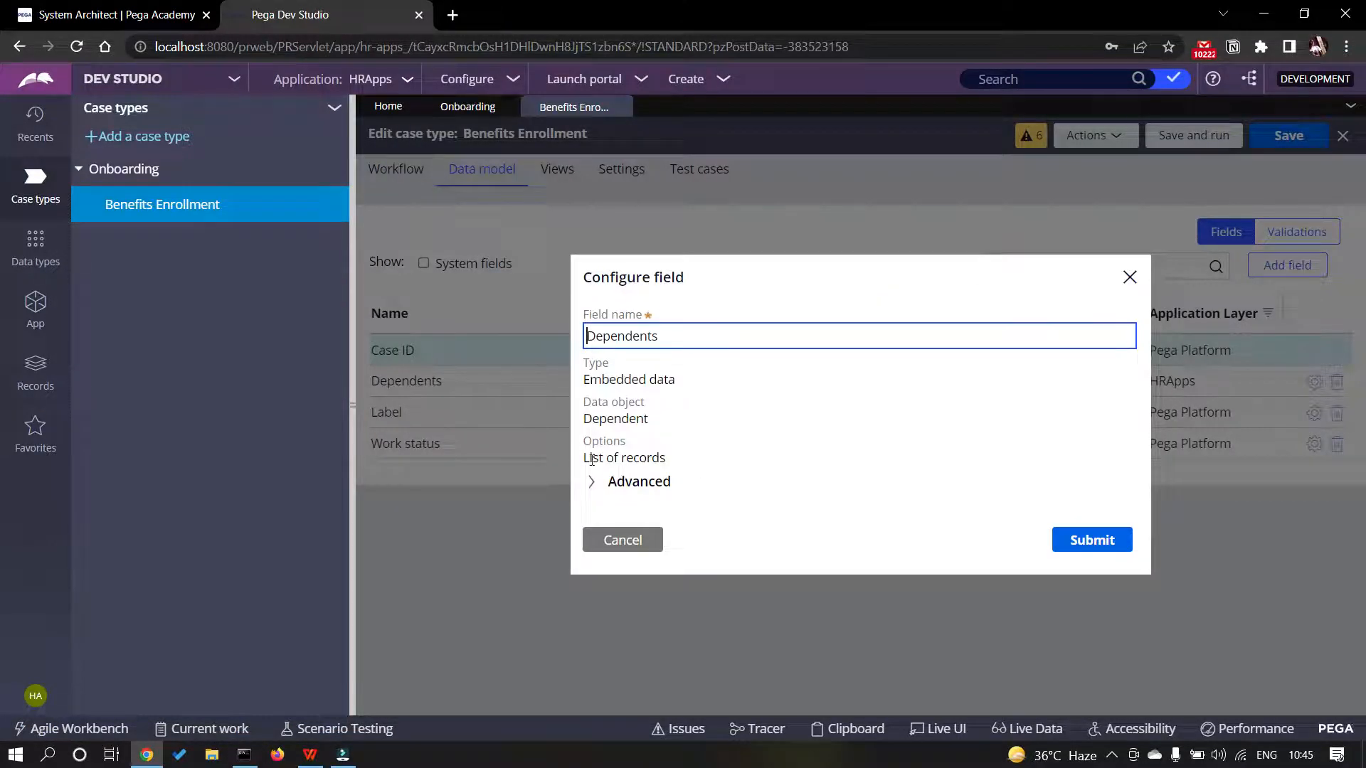
pyautogui.click(640, 540)
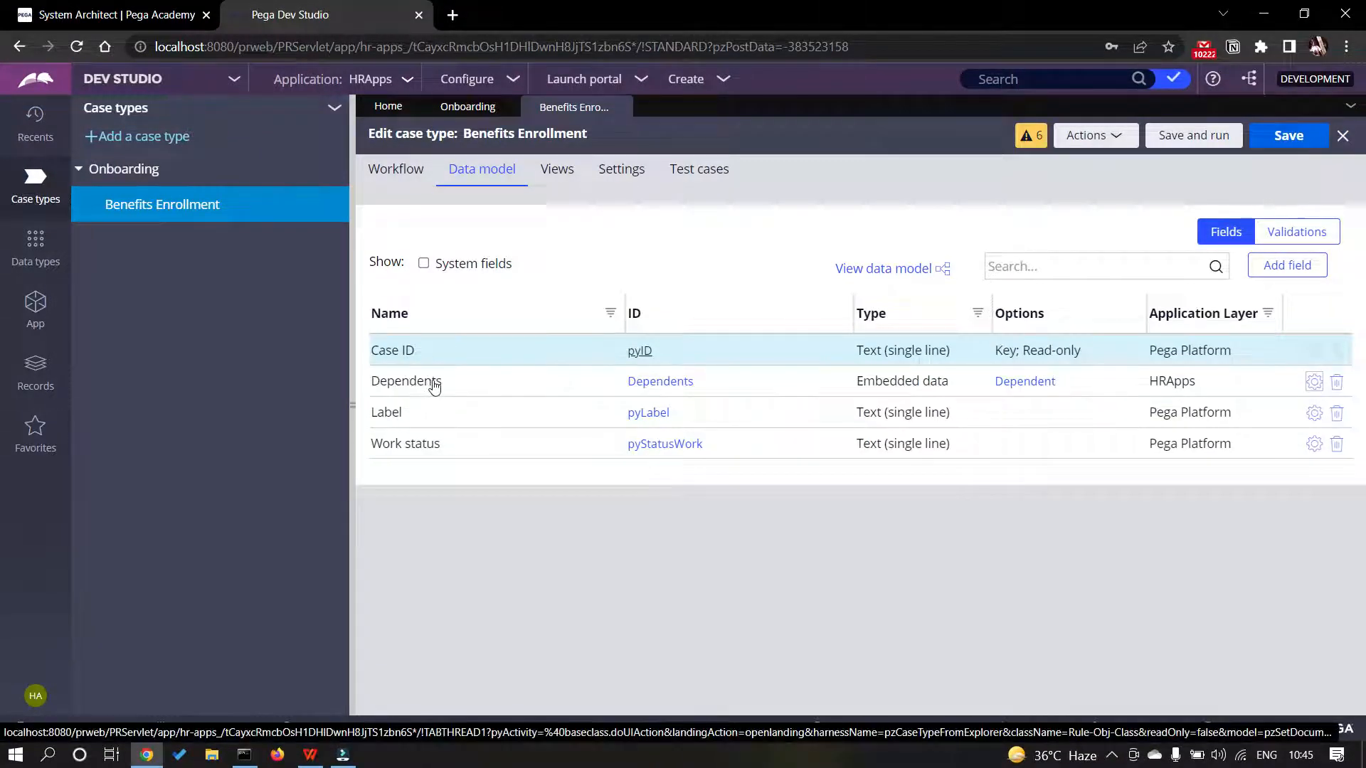
pyautogui.hotkey('alt', 'Tab')
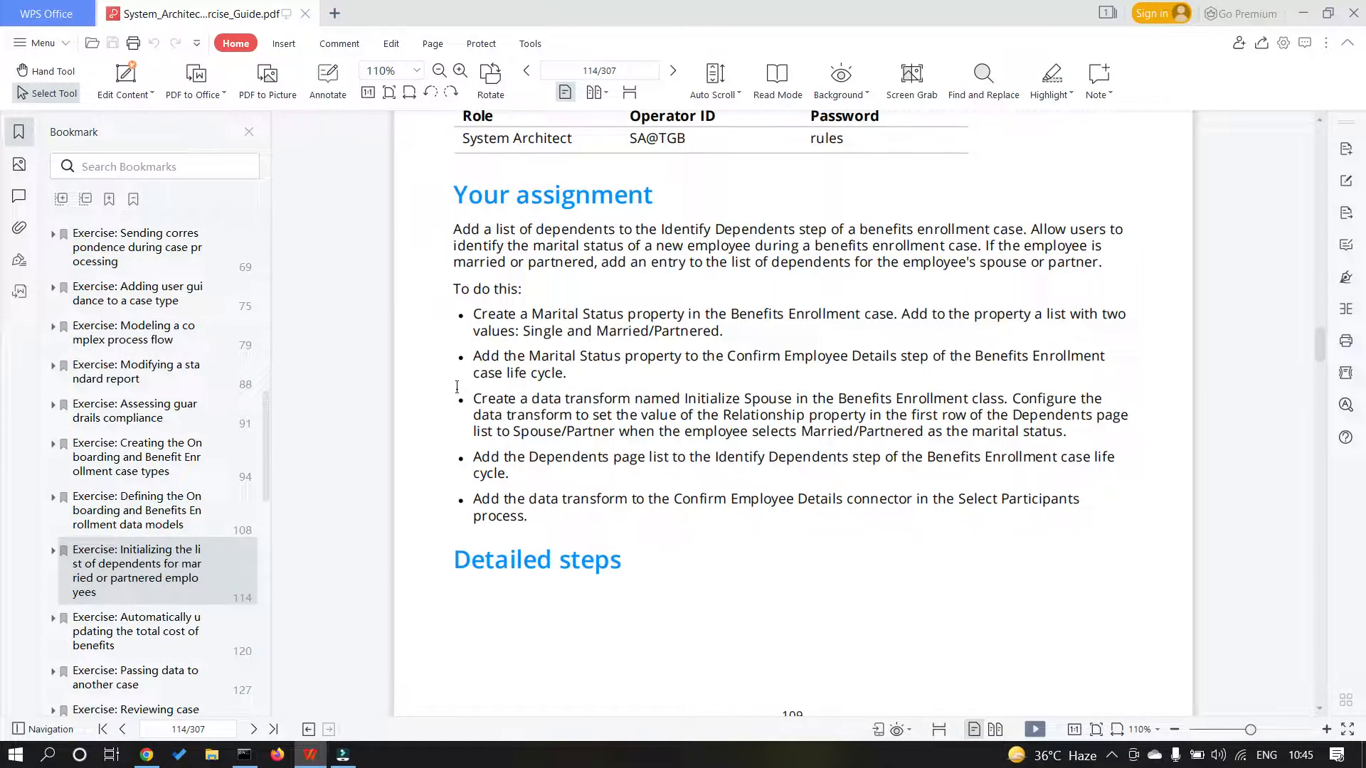
pyautogui.hotkey('alt', 'Tab')
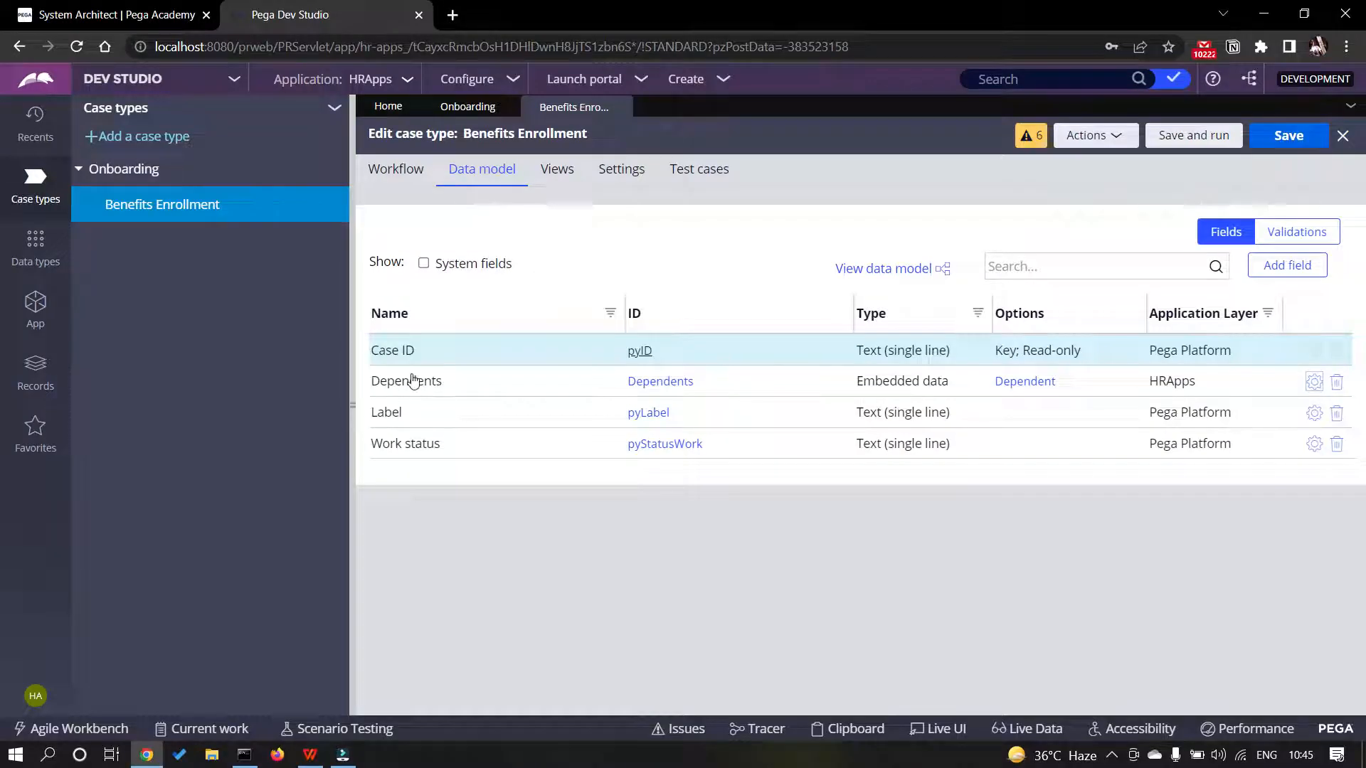
# - Review the Benefits Enrollment case life cycle, and read the marital status requirement in the WPS Office exercise guide
pyautogui.click(396, 169)
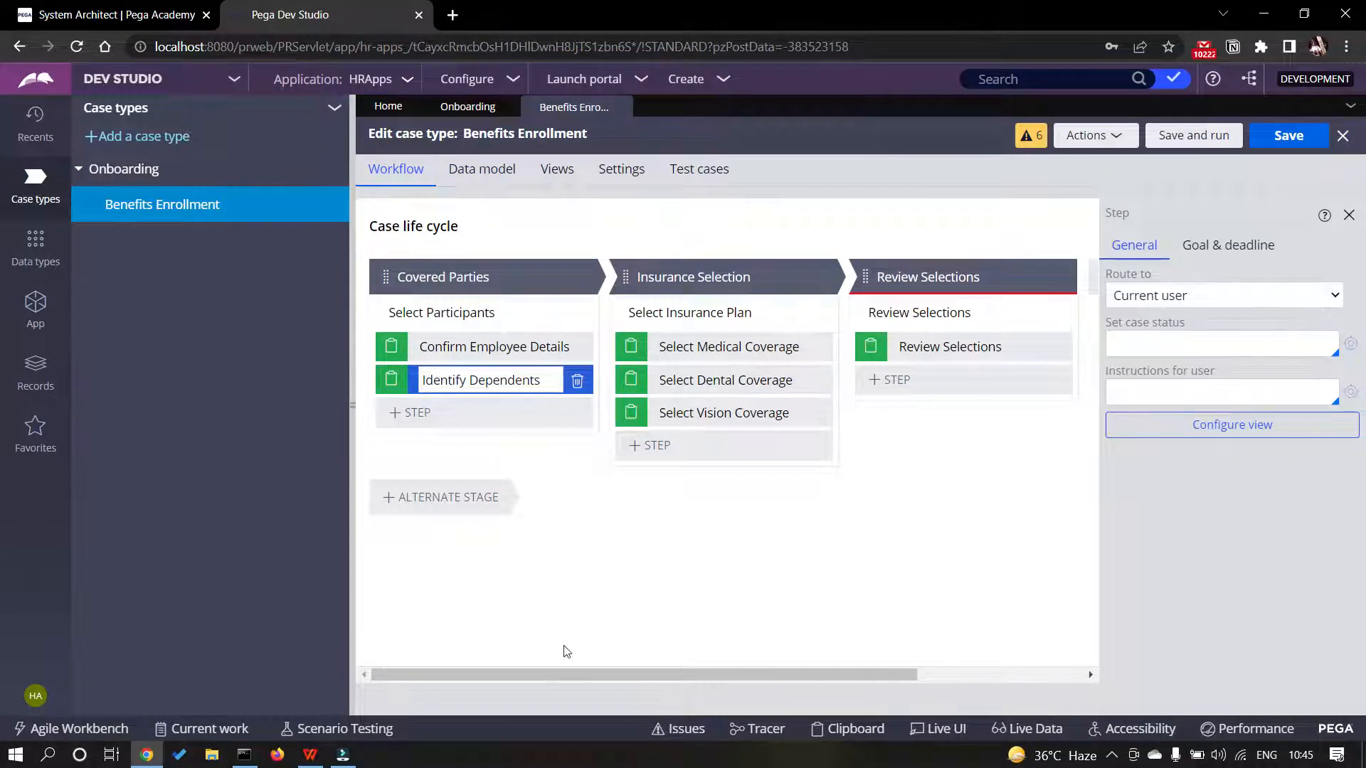
pyautogui.hotkey('alt', 'Tab')
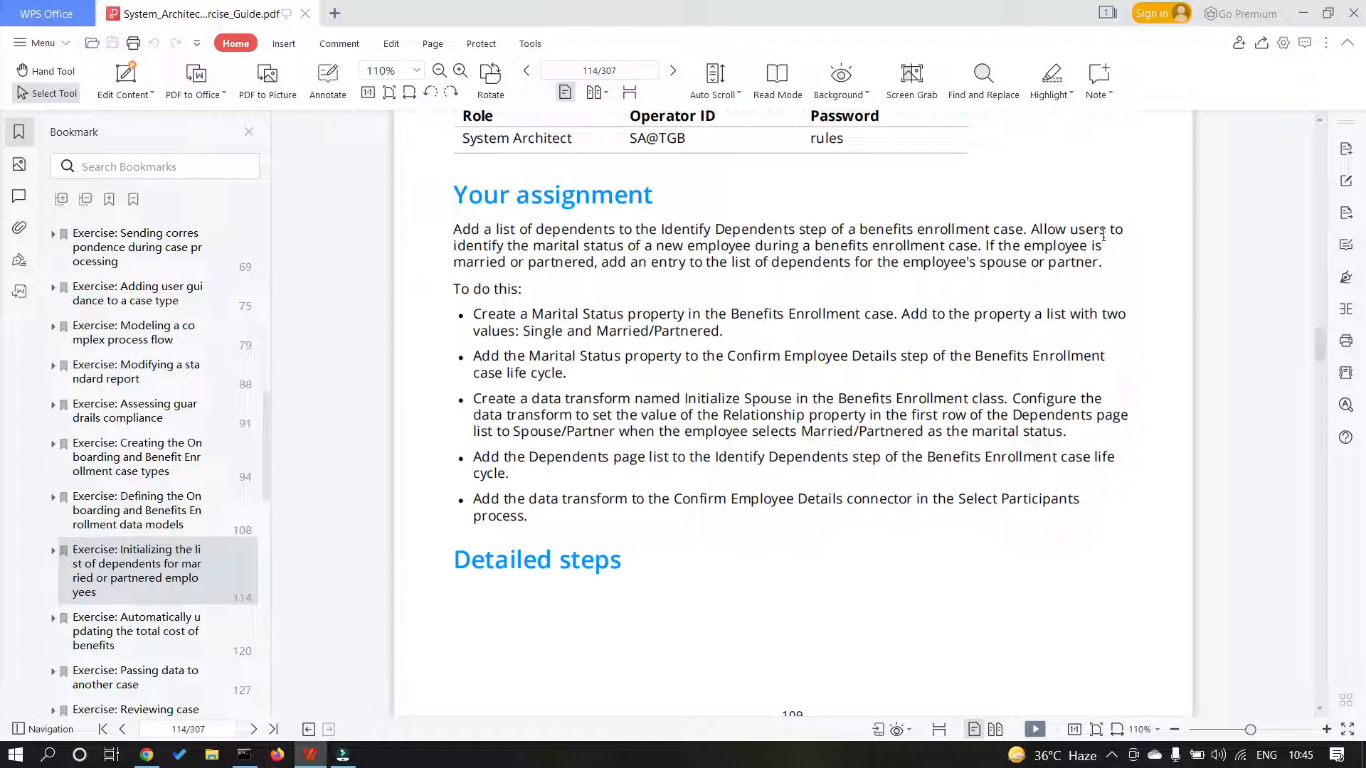
pyautogui.moveTo(532, 246); pyautogui.dragTo(624, 247)
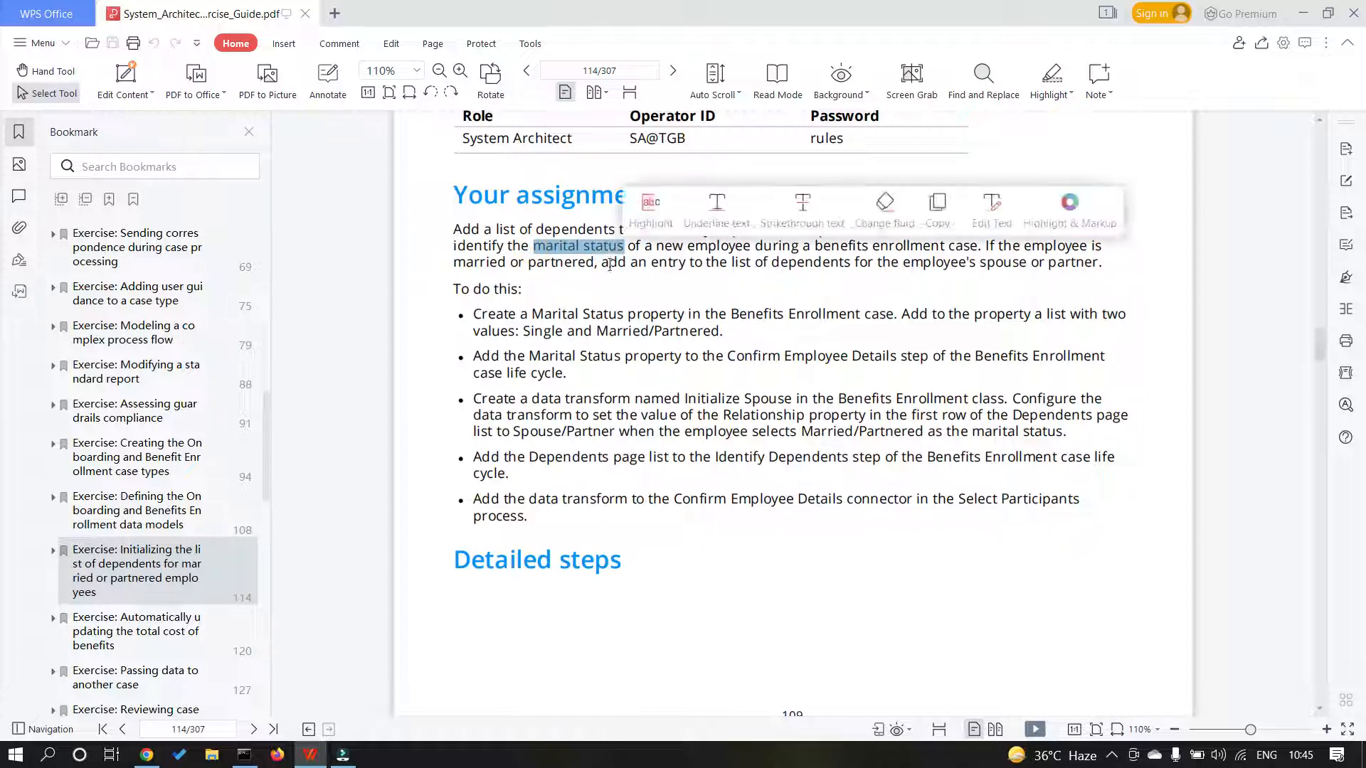
pyautogui.click(621, 293)
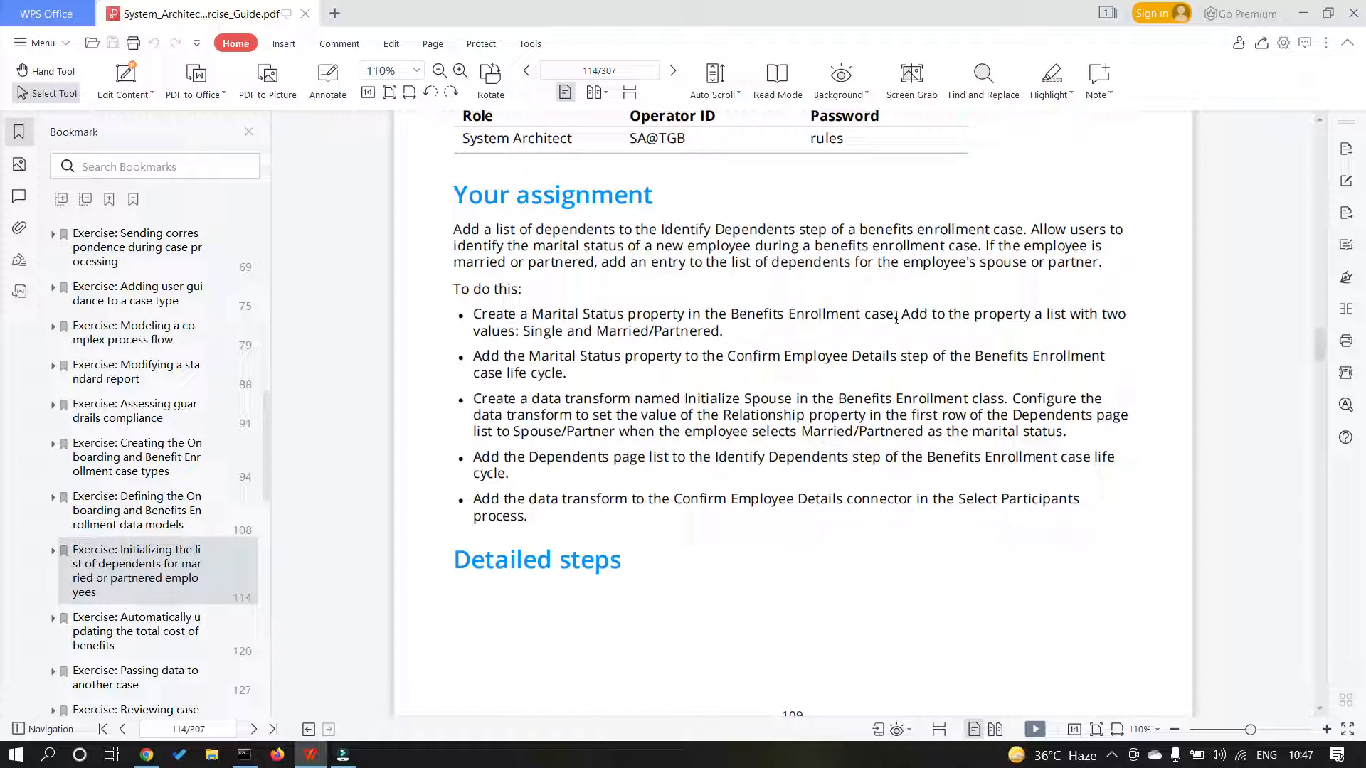
# - In Chrome, start a new field named Marital Status in the Benefits Enrollment data model and set its type to Picklist
pyautogui.hotkey('alt', 'Tab')
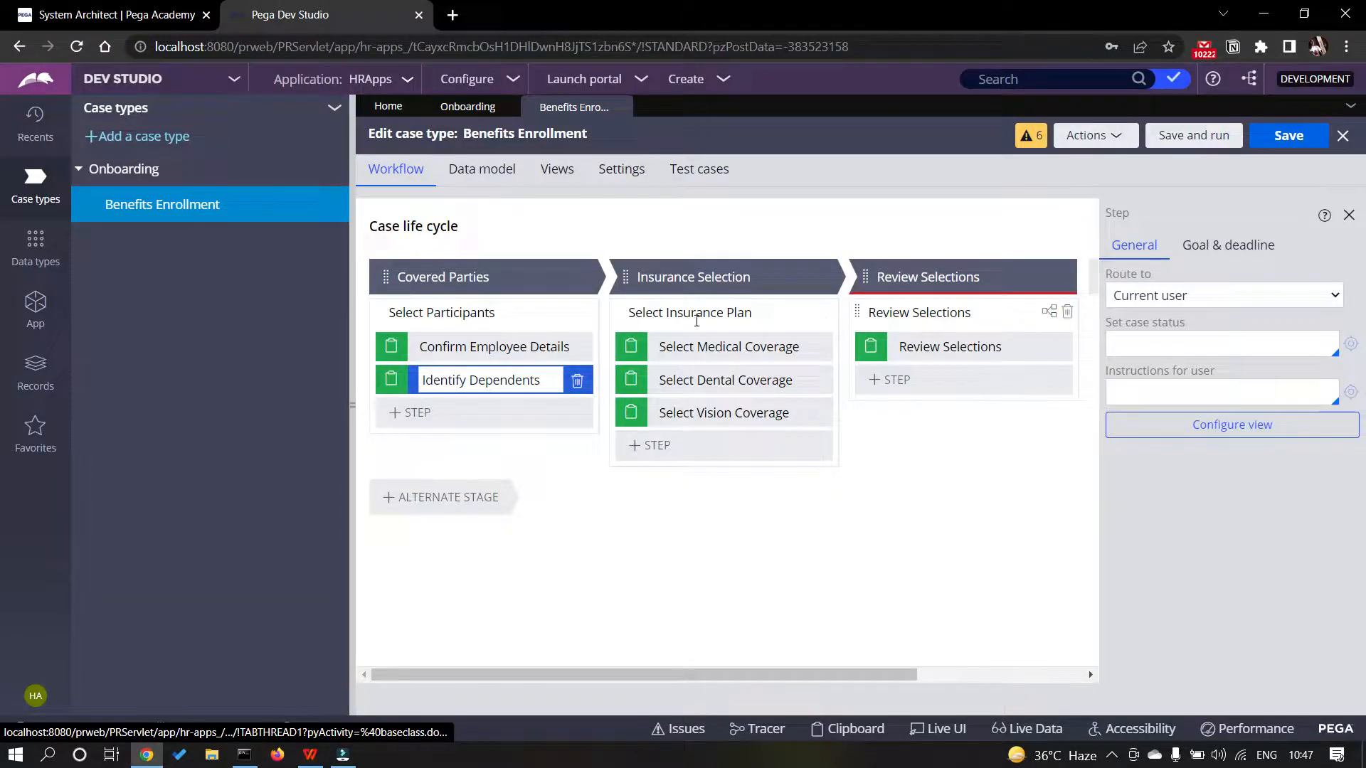
pyautogui.click(489, 177)
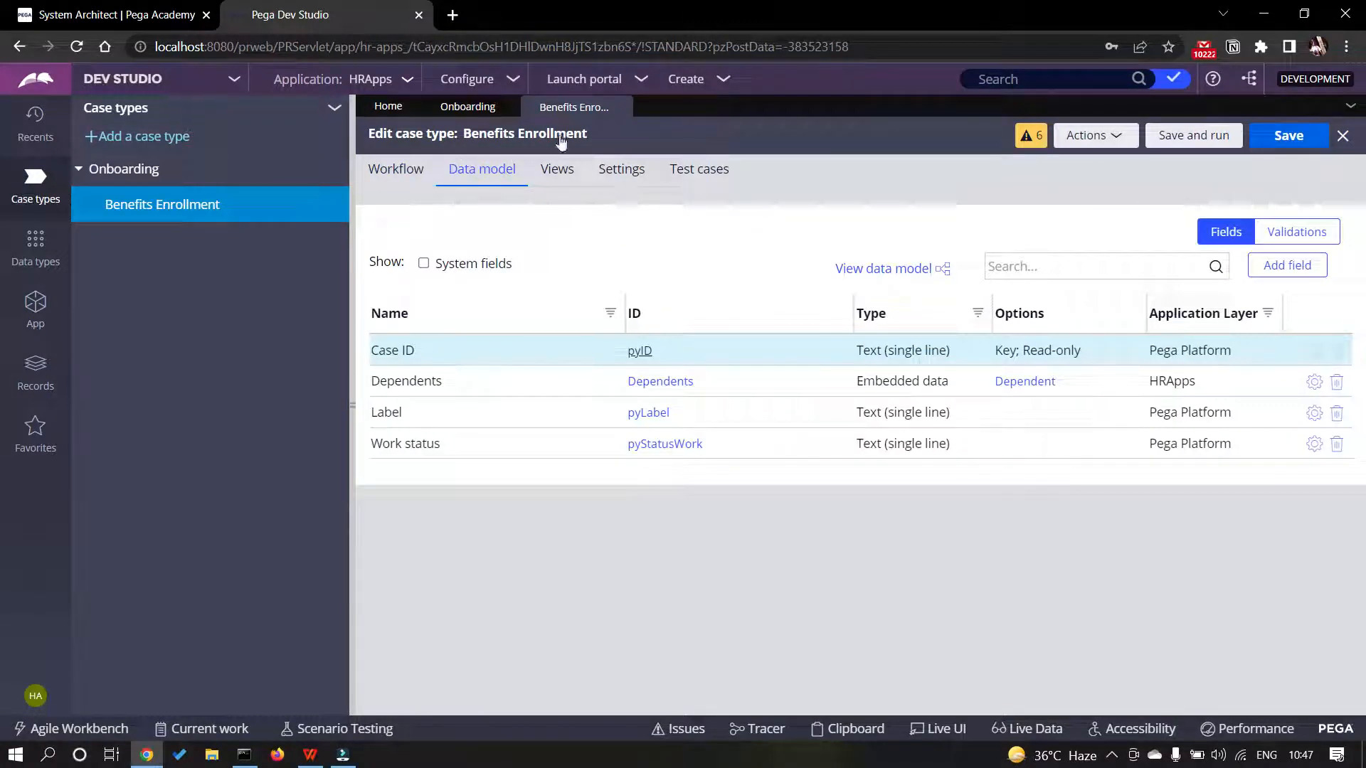
pyautogui.click(1287, 265)
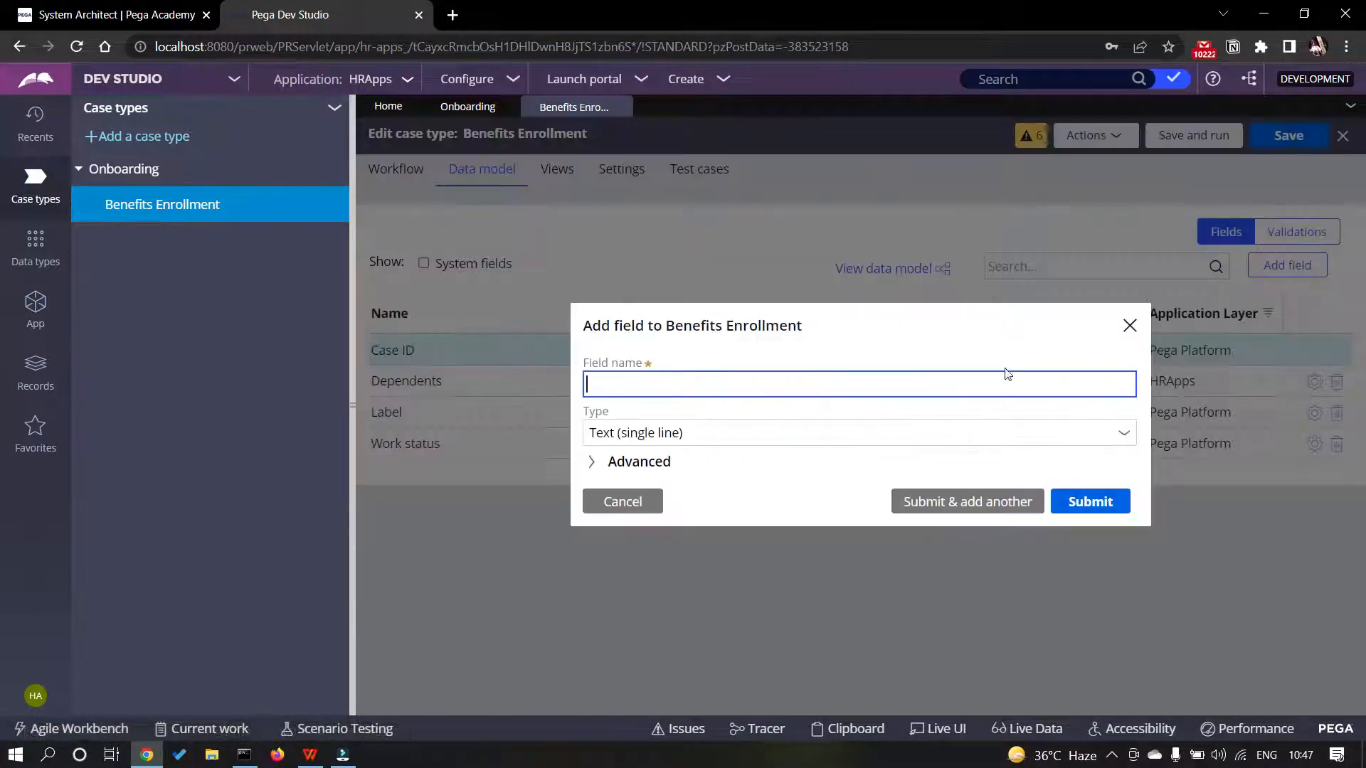
pyautogui.write('Marital Status')
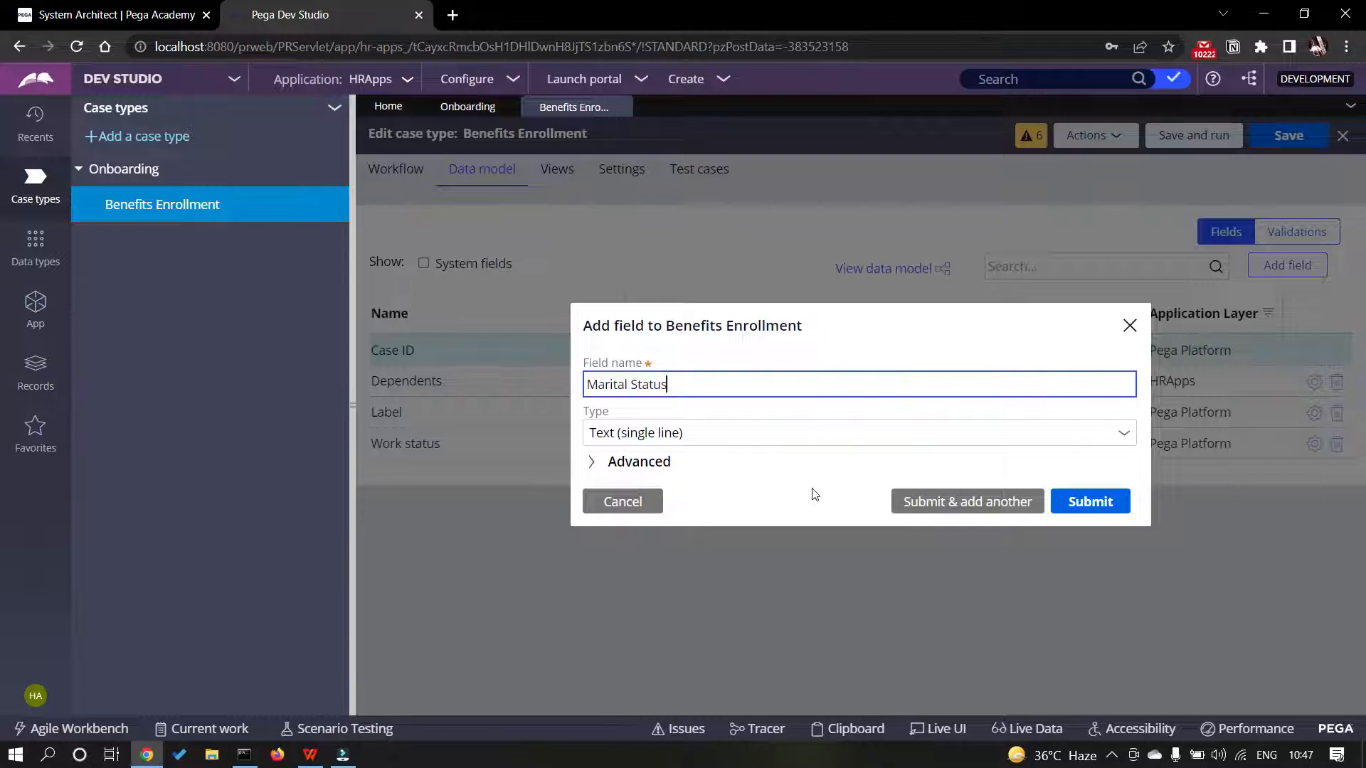
pyautogui.hotkey('alt', 'Tab')
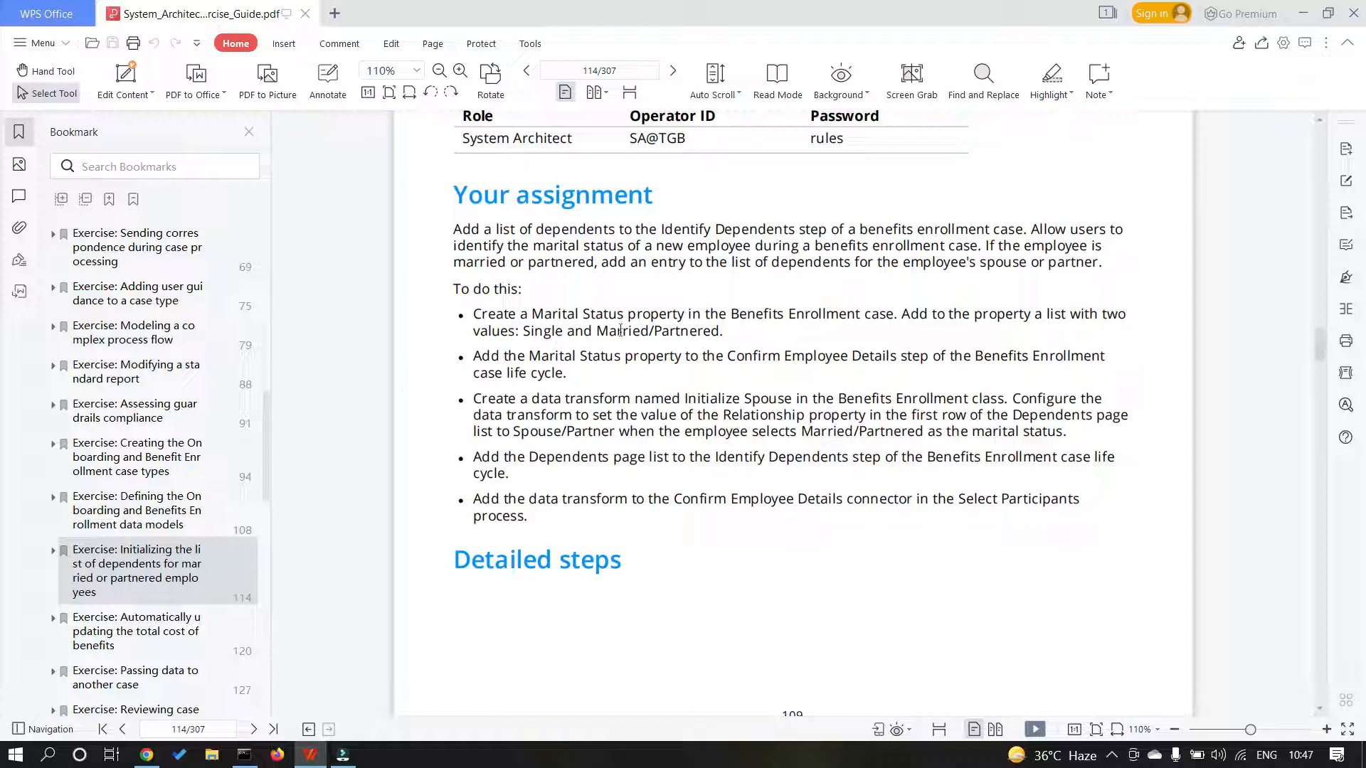
pyautogui.hotkey('alt', 'Tab')
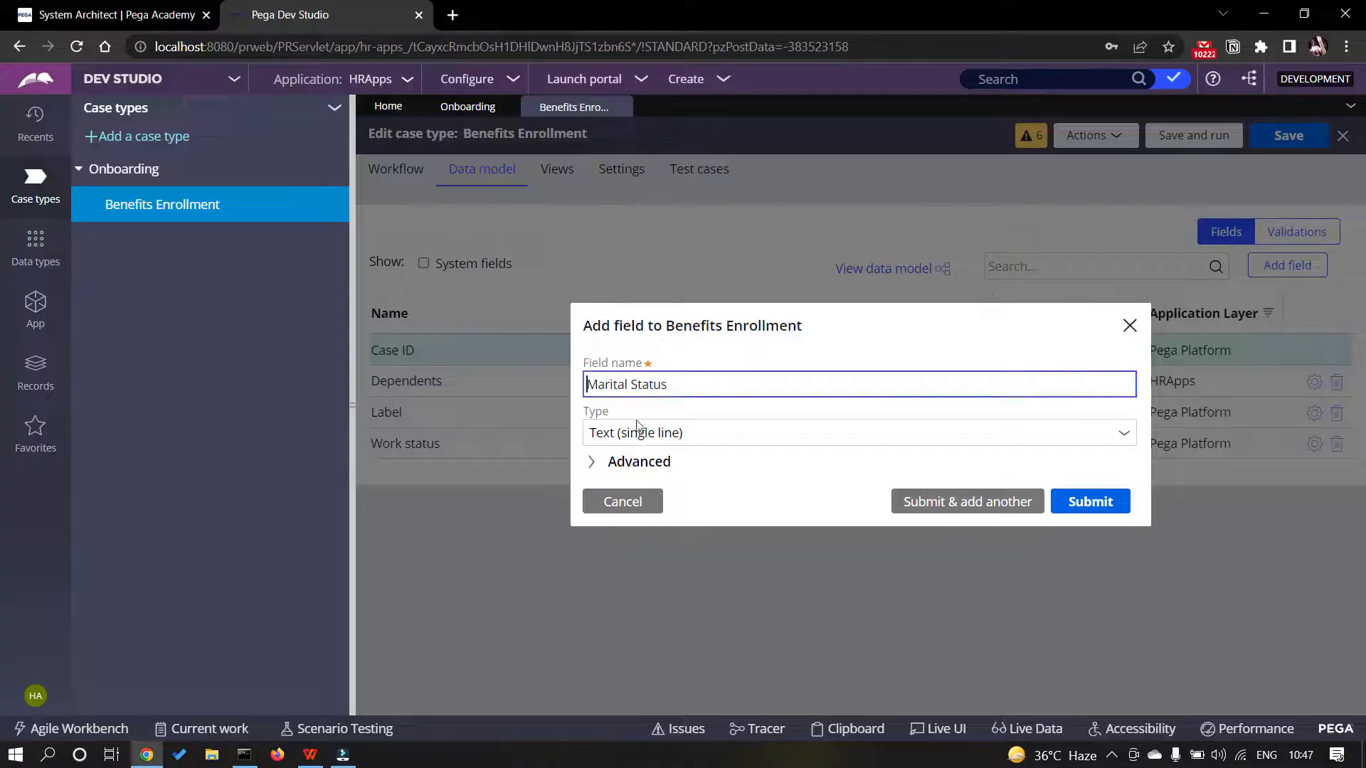
pyautogui.click(1122, 432)
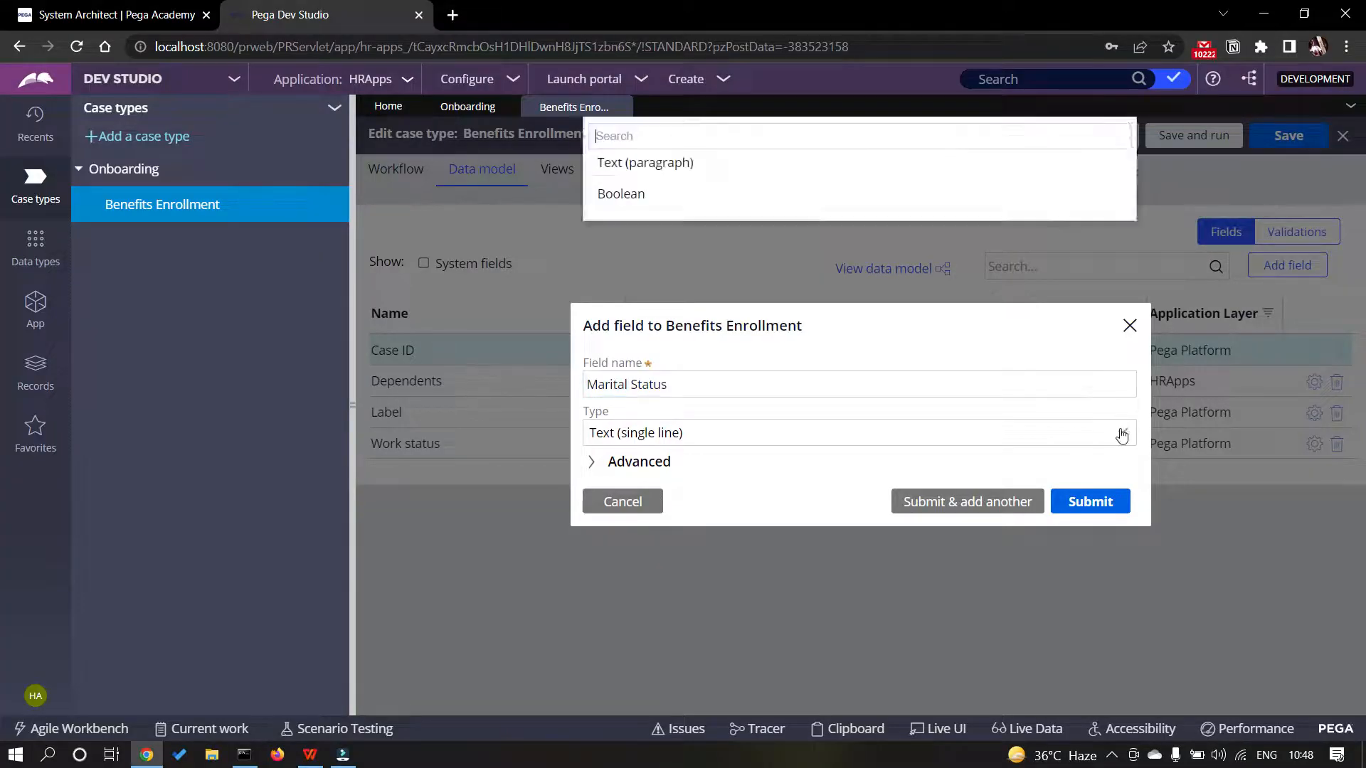
pyautogui.scroll(-1, 648, 340)
pyautogui.scroll(-2, 648, 340)
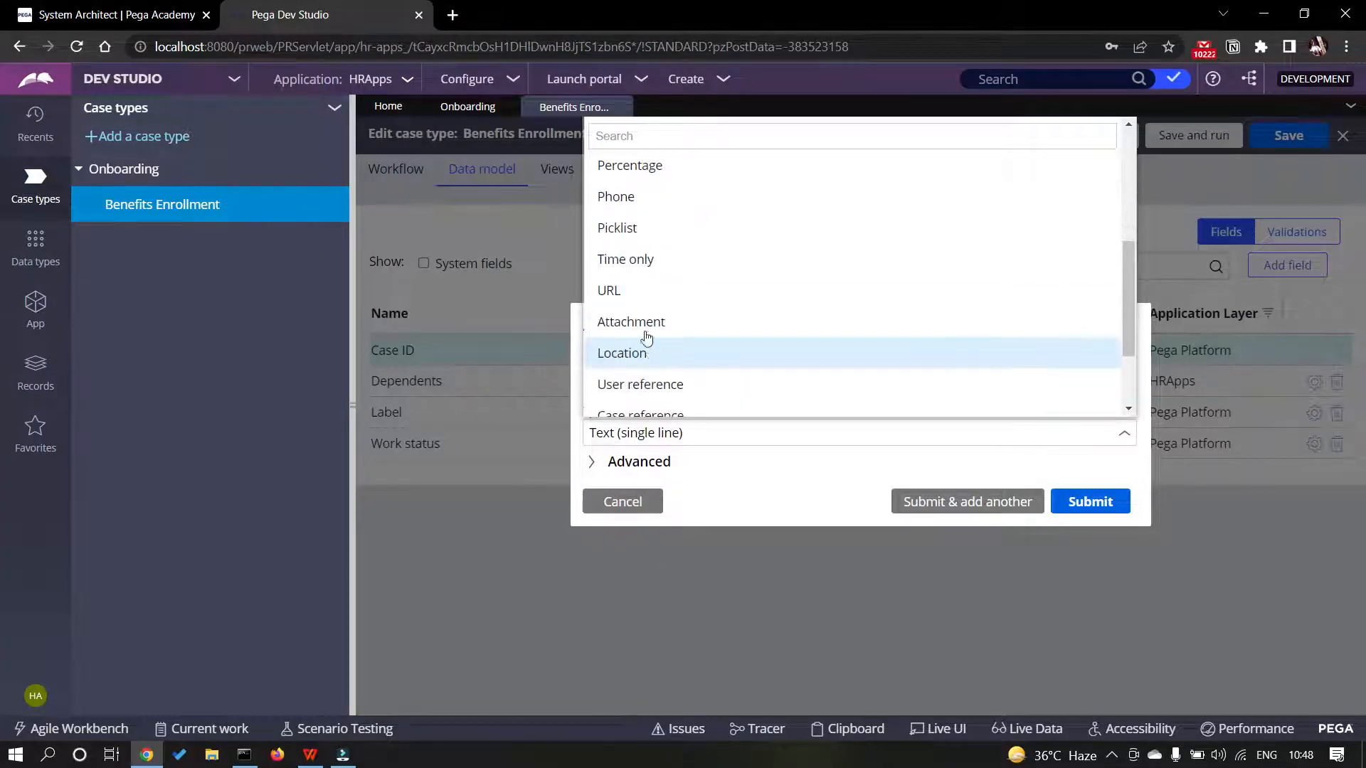
pyautogui.click(619, 227)
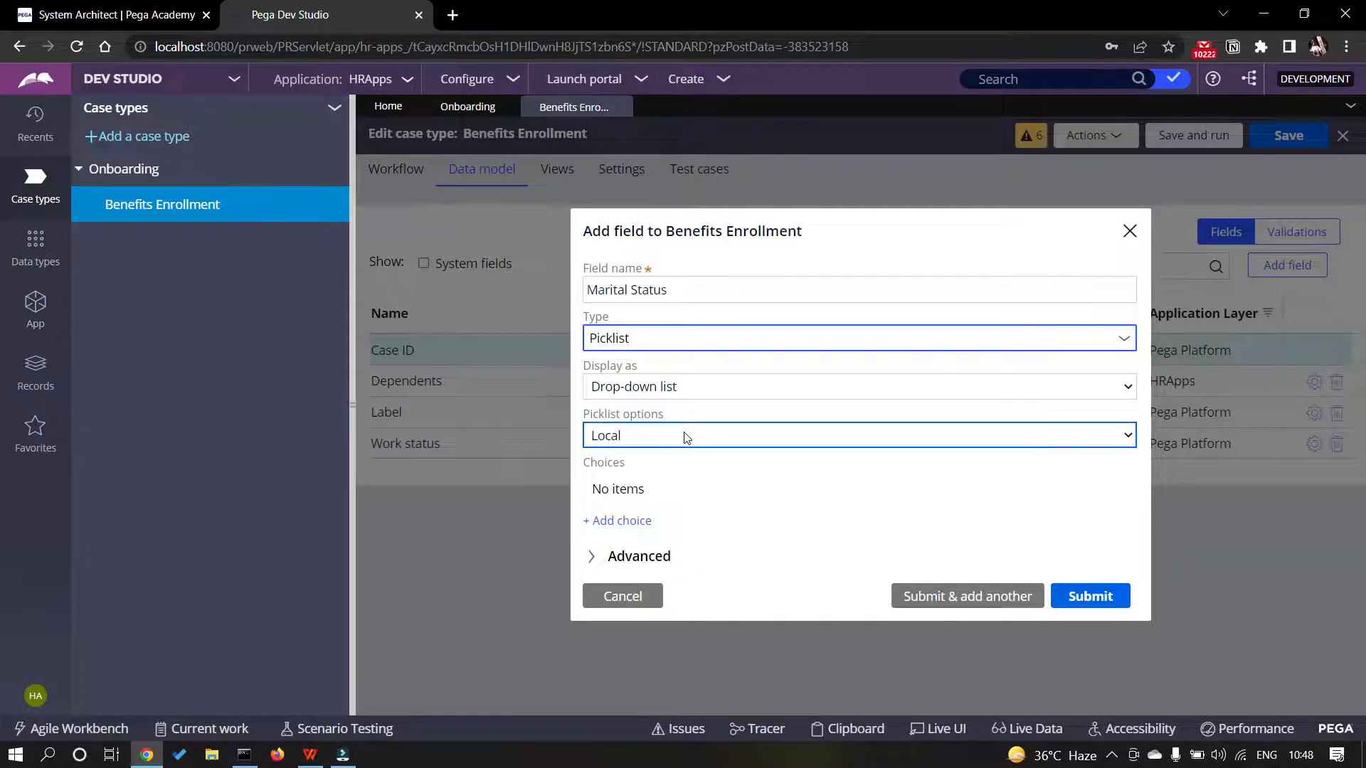
# - Add the choices Single and Married/Partnered to the Marital Status picklist, copying the second from the guide, and submit the field
pyautogui.click(634, 521)
pyautogui.write('S')
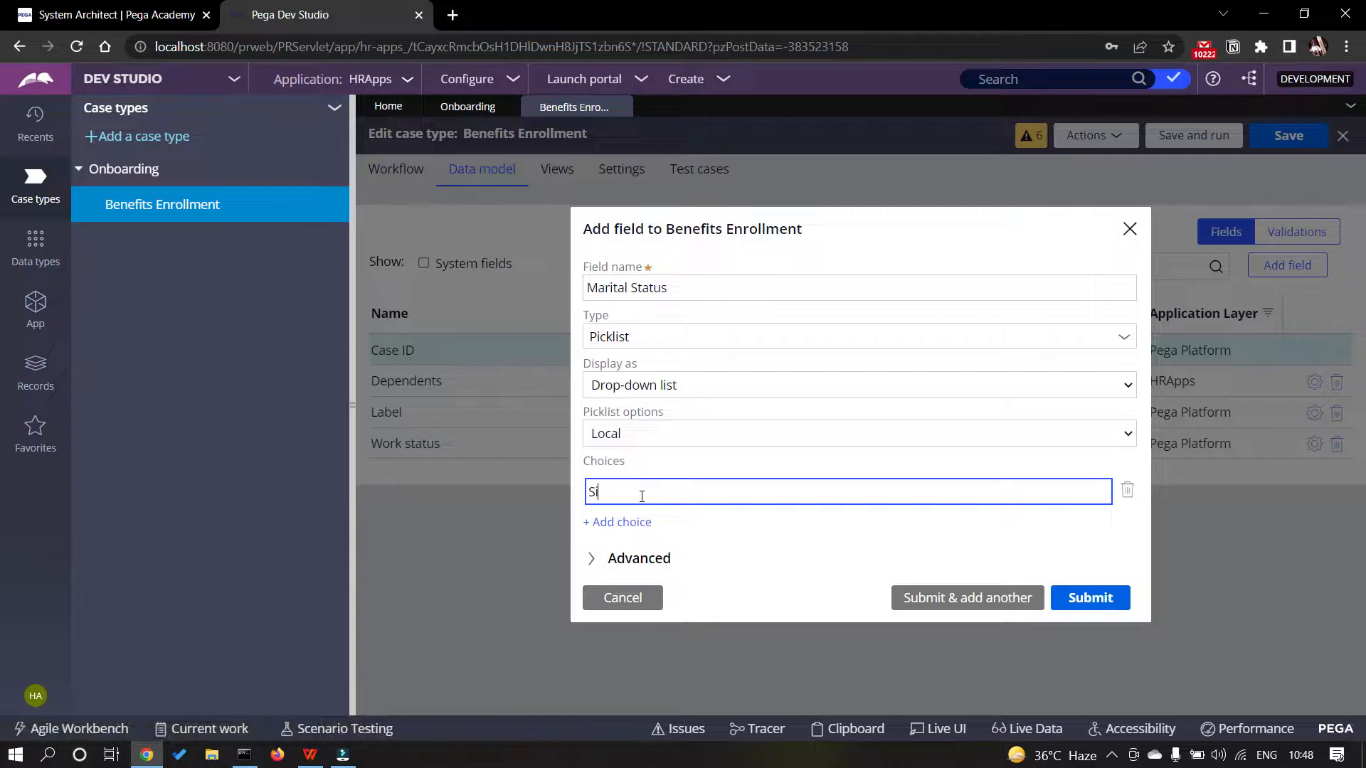
pyautogui.write('ingle')
pyautogui.click(625, 524)
pyautogui.hotkey('alt', 'Tab')
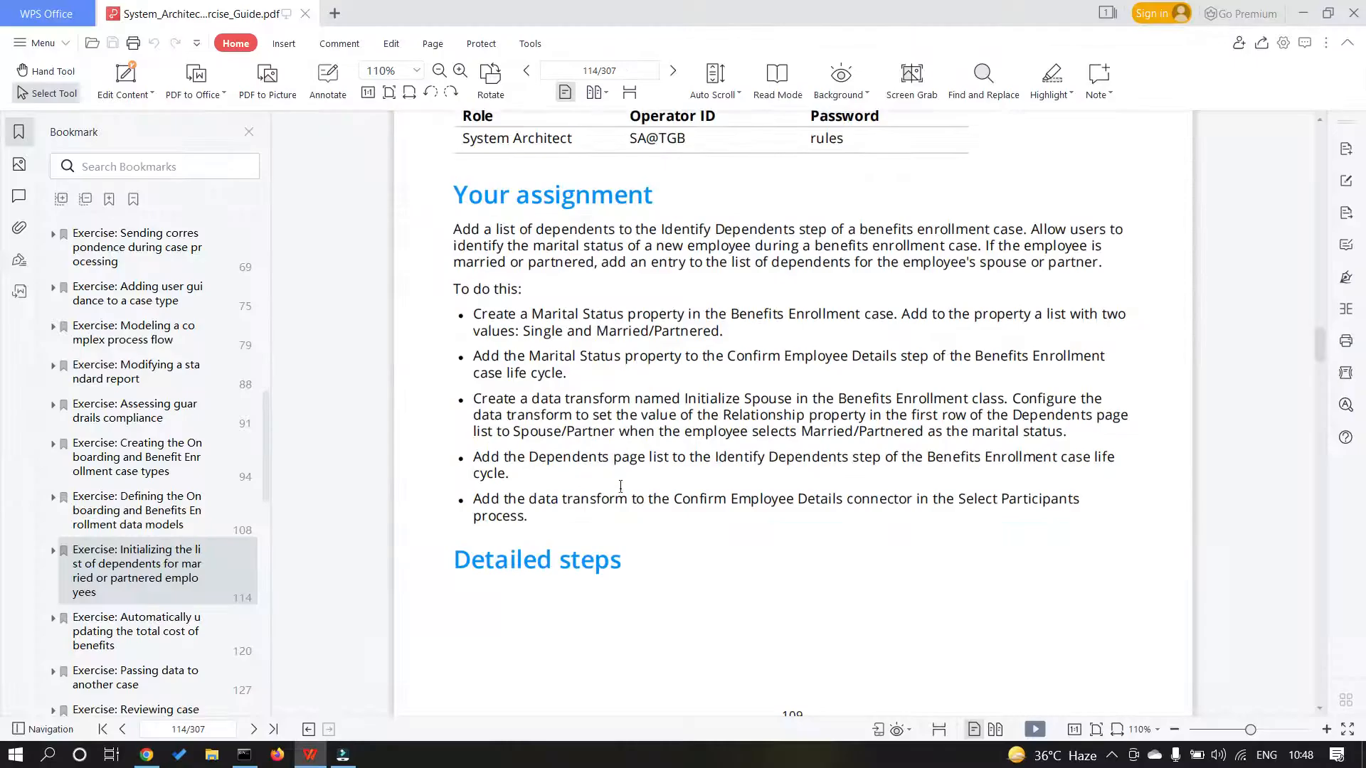
pyautogui.moveTo(597, 330); pyautogui.dragTo(717, 334)
pyautogui.hotkey('ctrl', 'c')
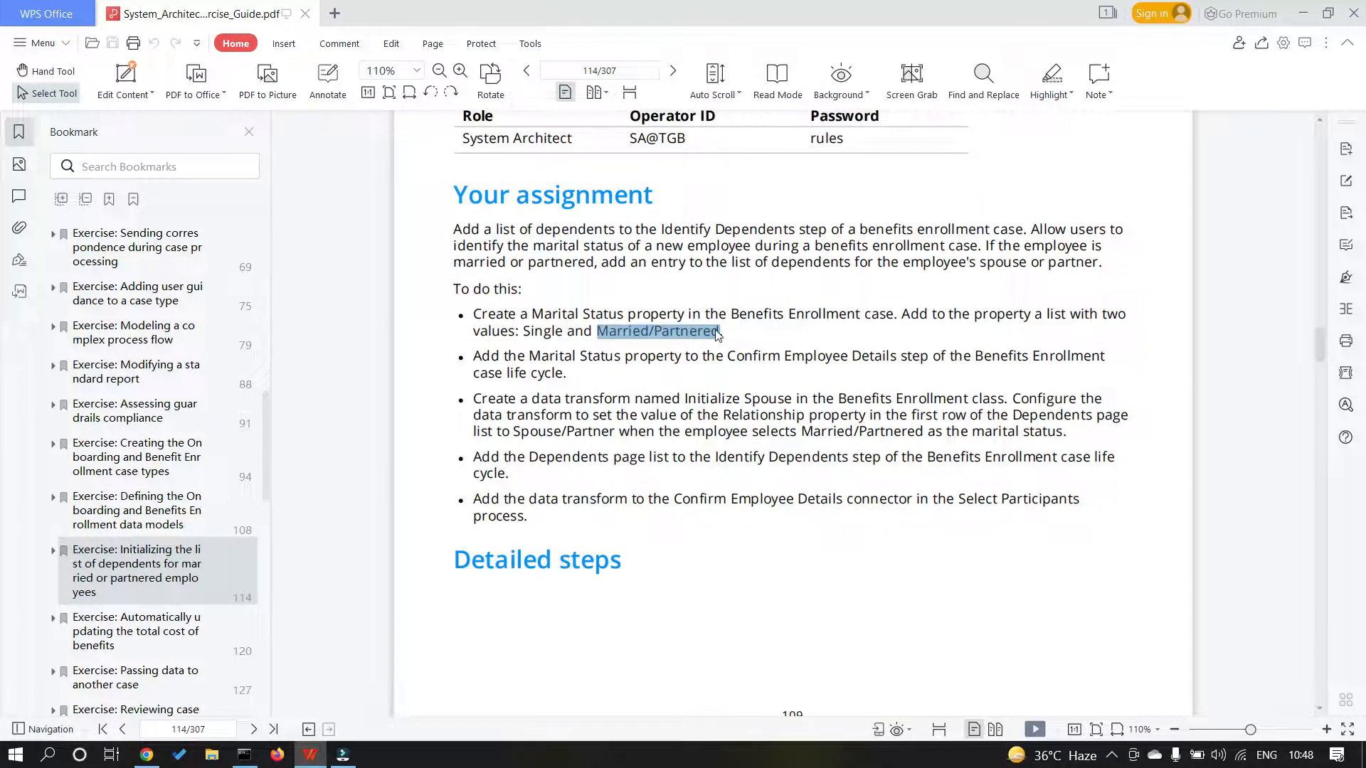
pyautogui.hotkey('alt', 'Tab')
pyautogui.click(645, 512)
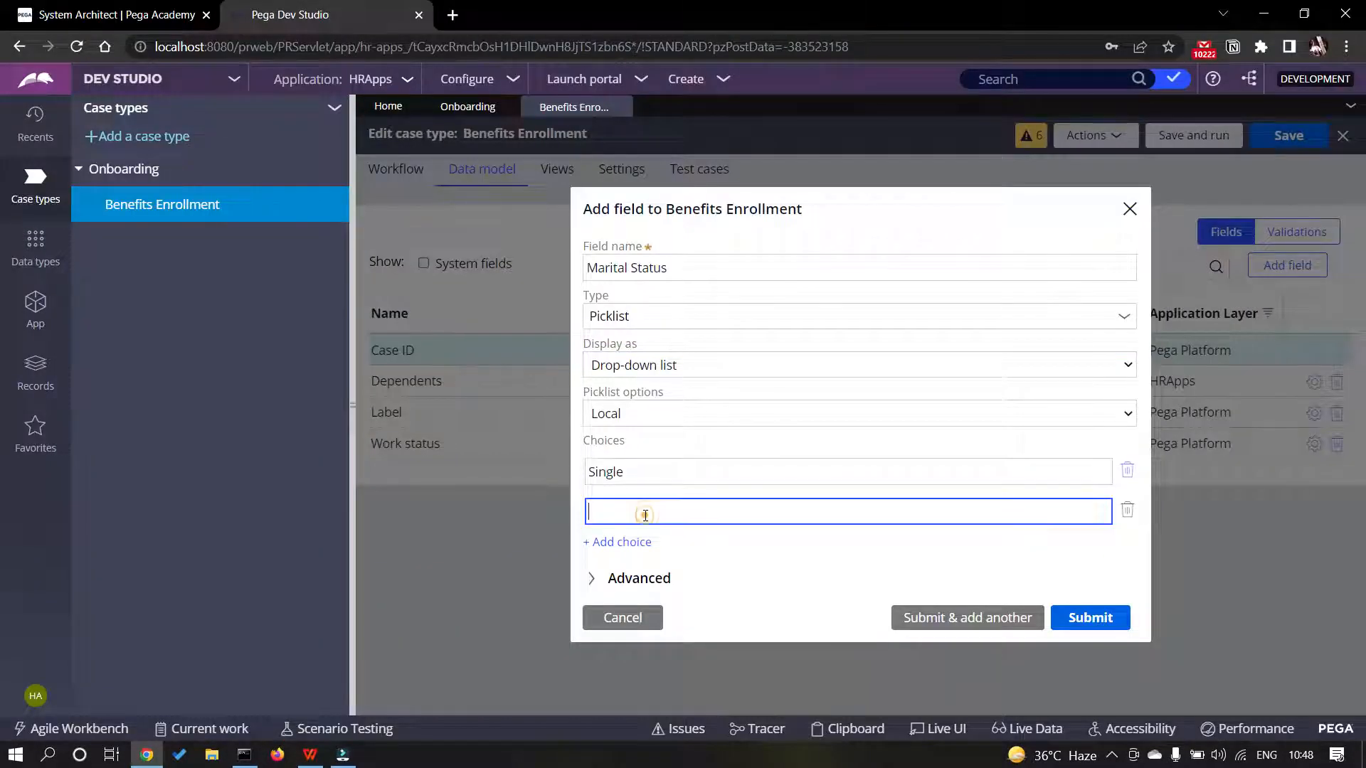
pyautogui.hotkey('ctrl', 'v')
pyautogui.click(715, 566)
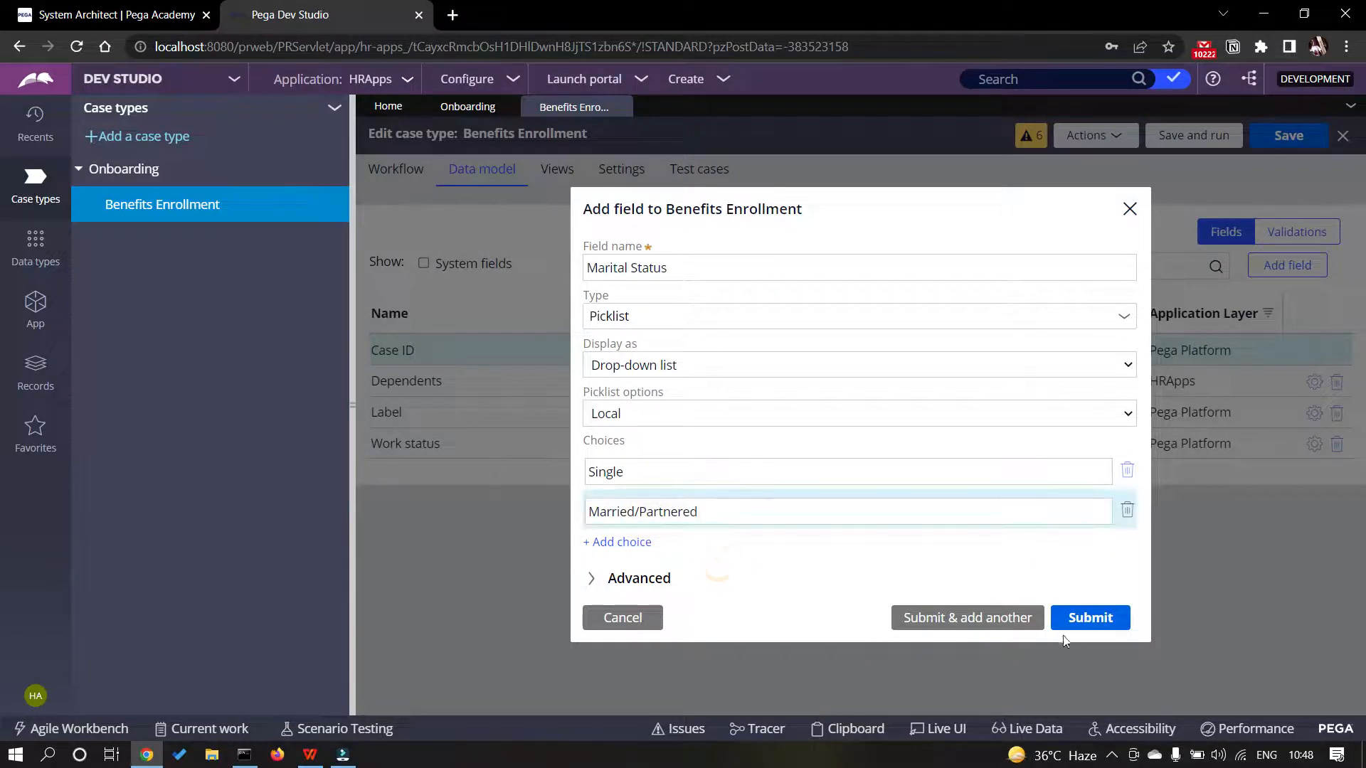
pyautogui.click(1090, 619)
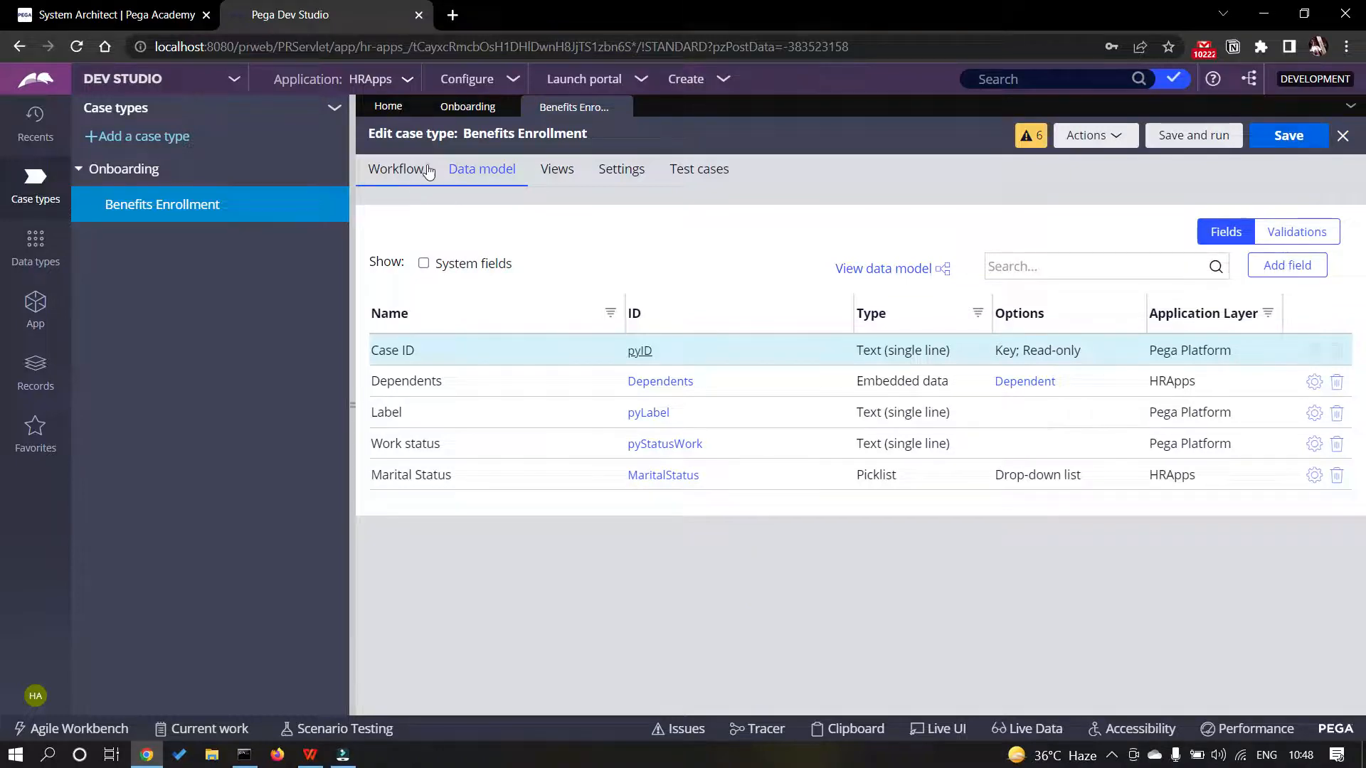
# - Check the guide, add the Marital Status field to the Confirm Employee Details view in the Benefits Enrollment workflow, and save the case type
pyautogui.click(426, 169)
pyautogui.hotkey('alt', 'Tab')
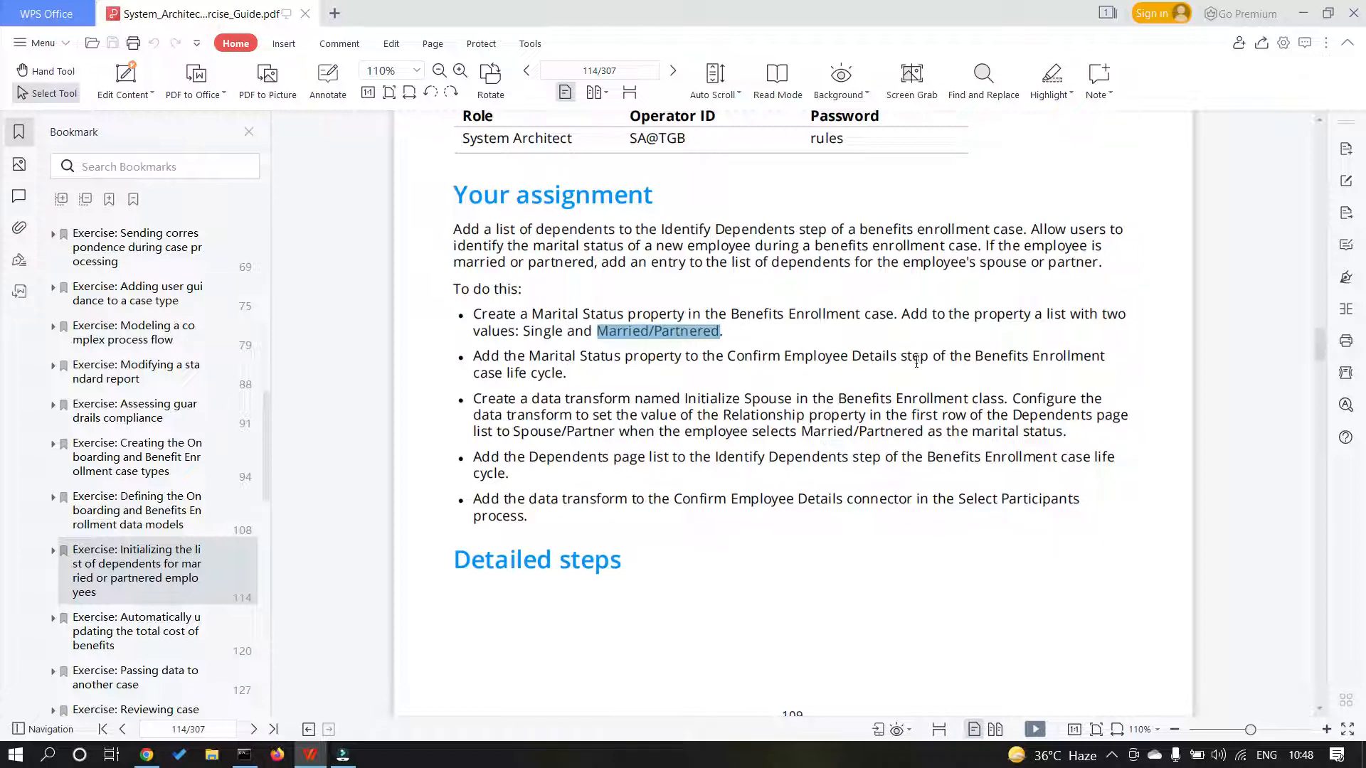
pyautogui.hotkey('alt', 'Tab')
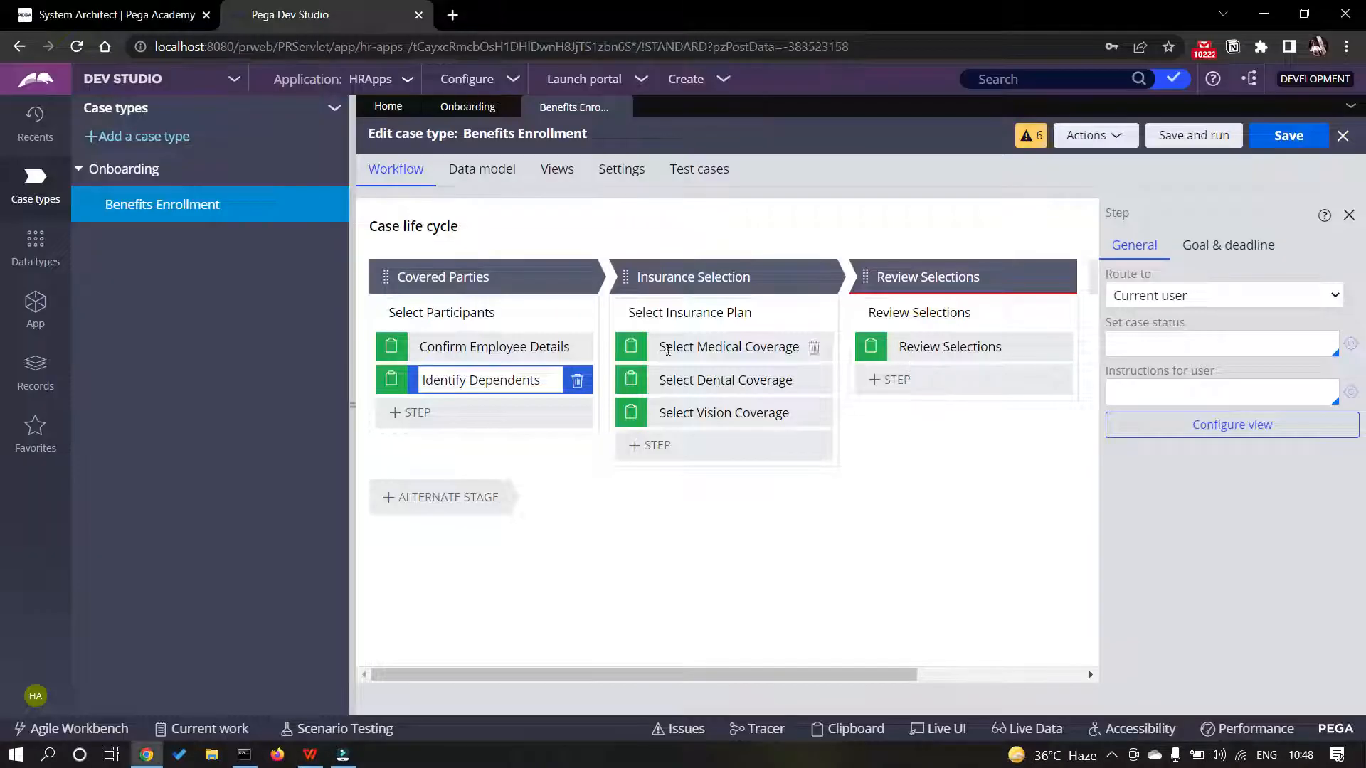
pyautogui.doubleClick(454, 346)
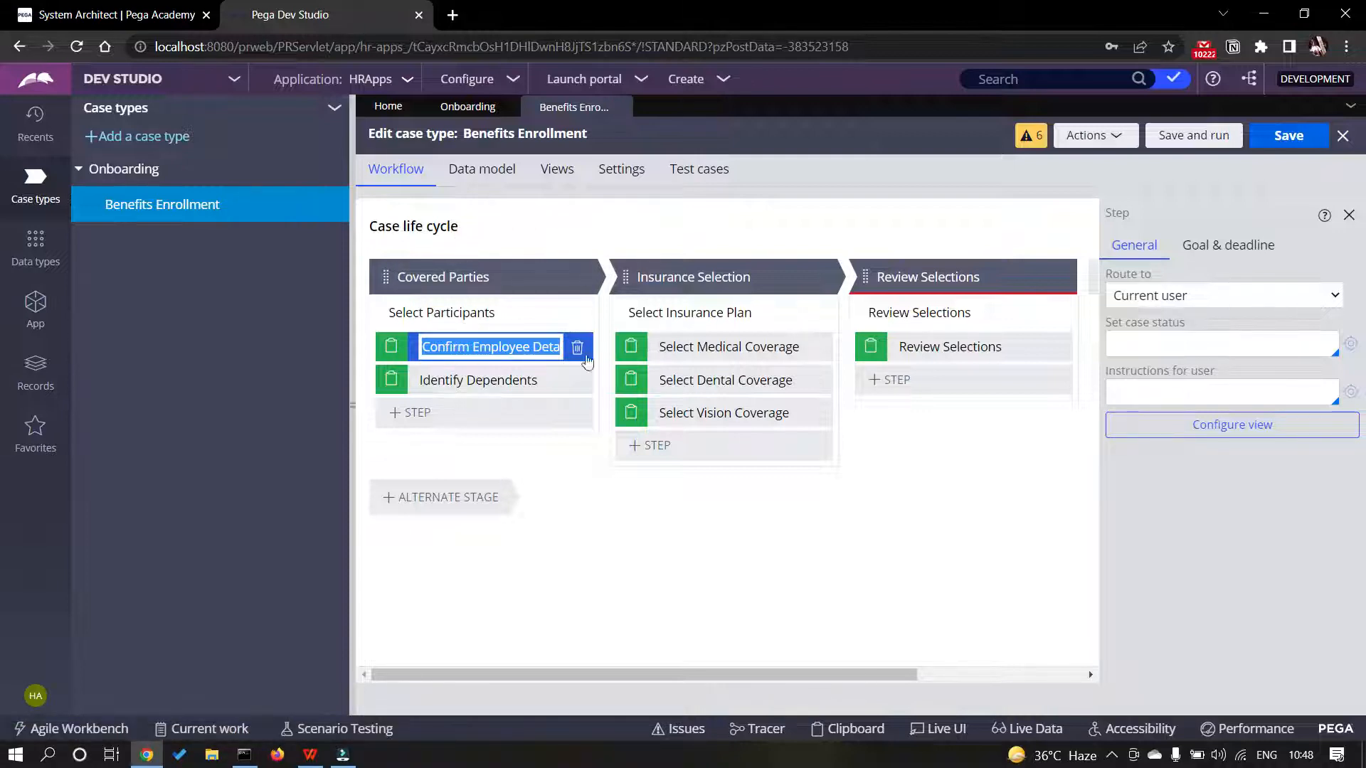
pyautogui.click(1241, 425)
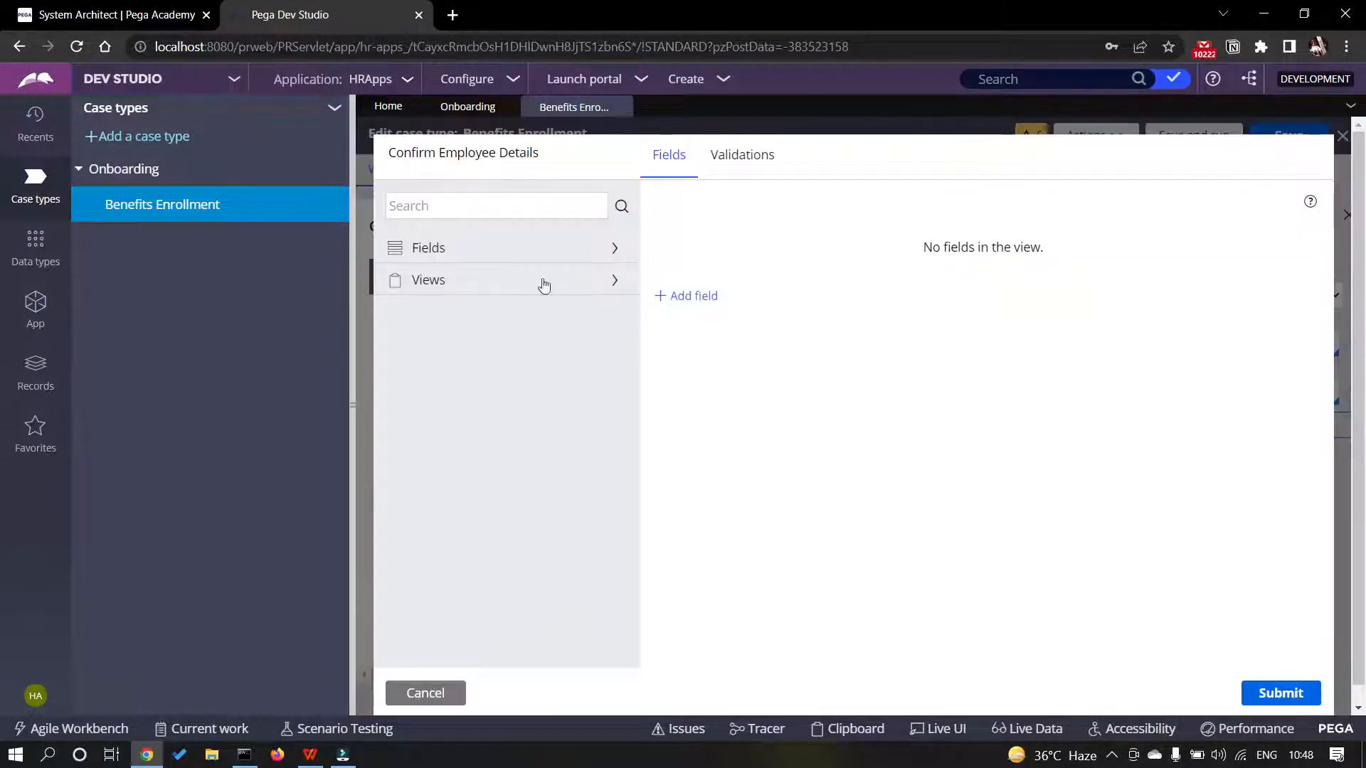
pyautogui.click(615, 250)
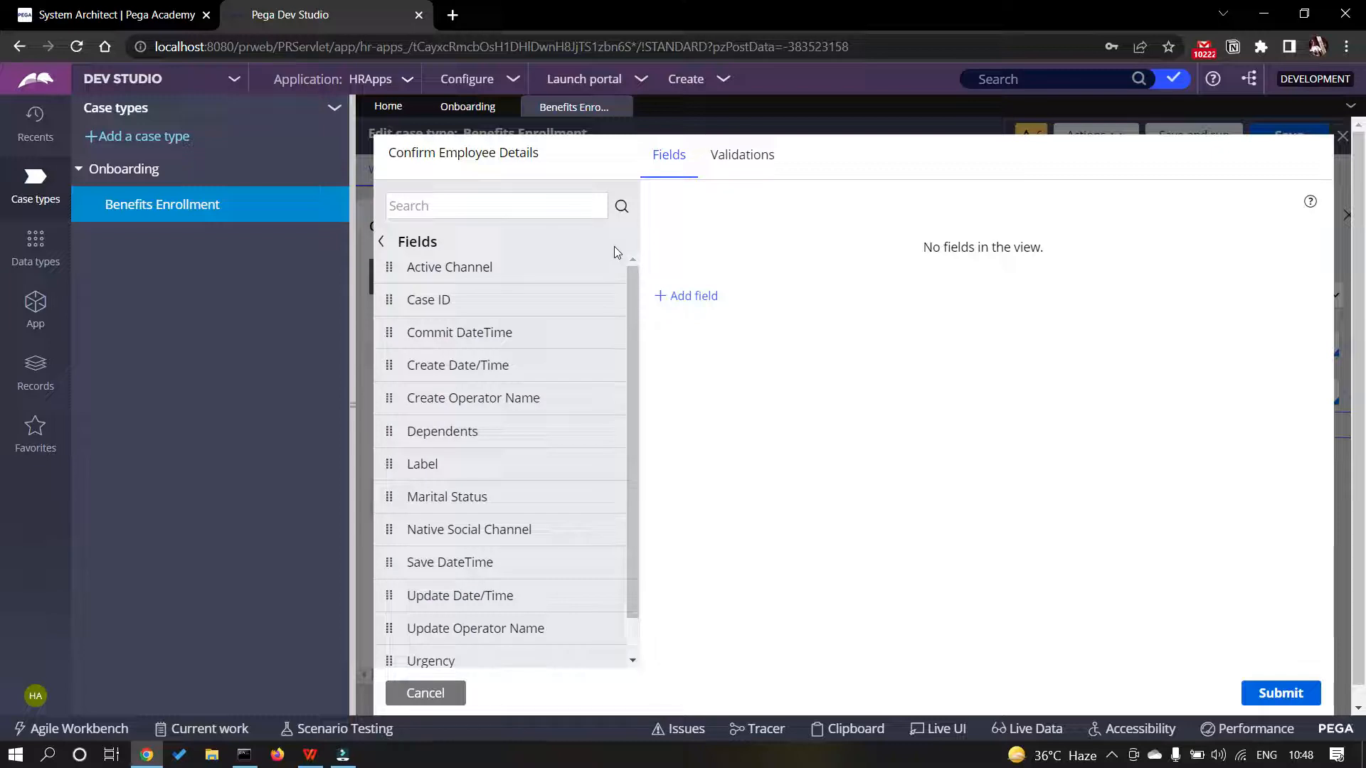
pyautogui.scroll(-1, 565, 377)
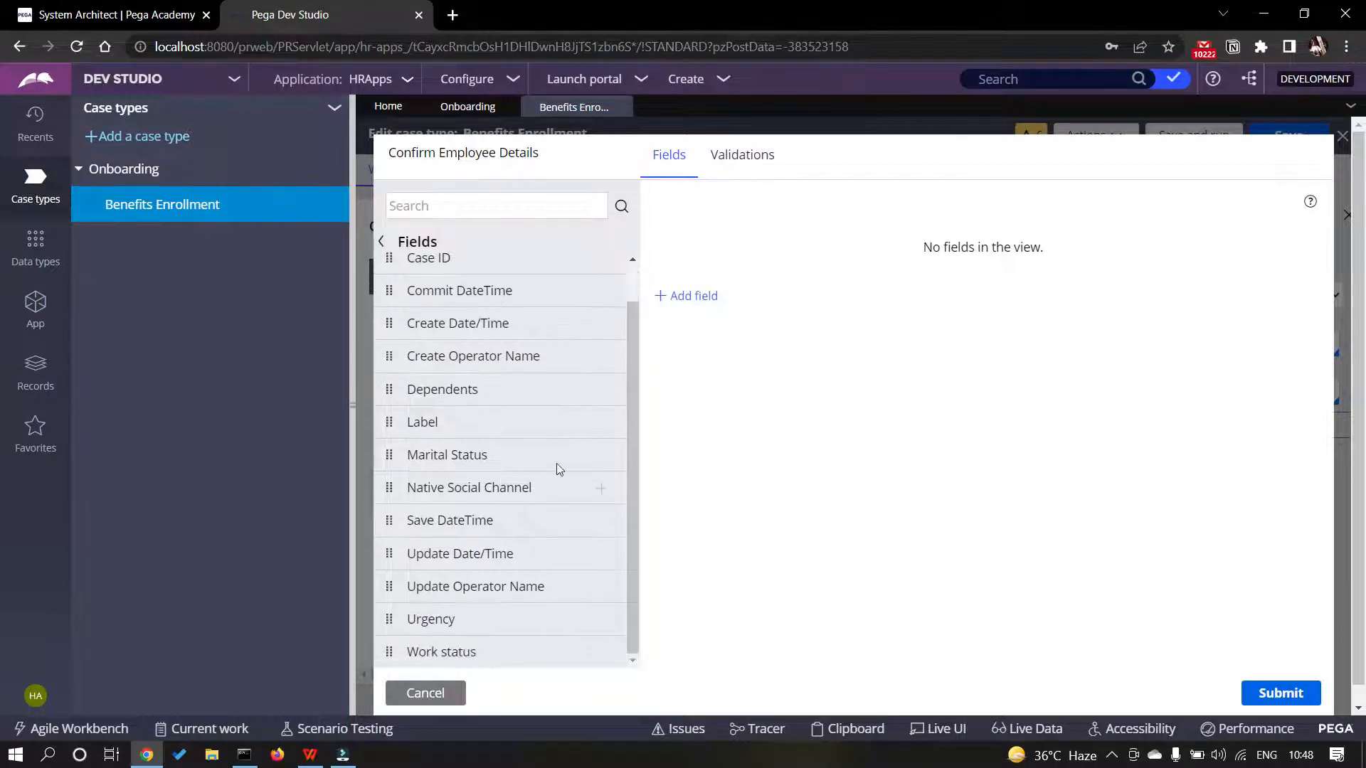
pyautogui.click(601, 456)
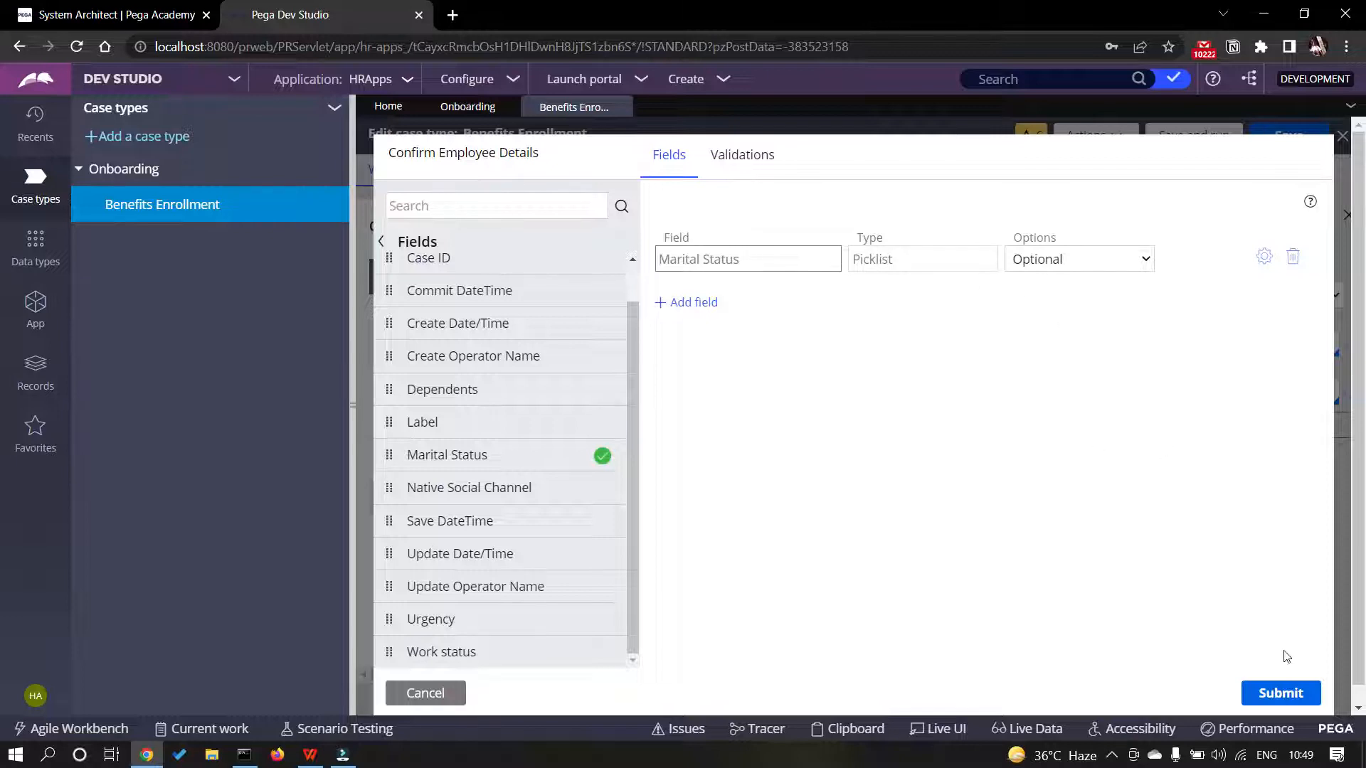
pyautogui.click(1290, 693)
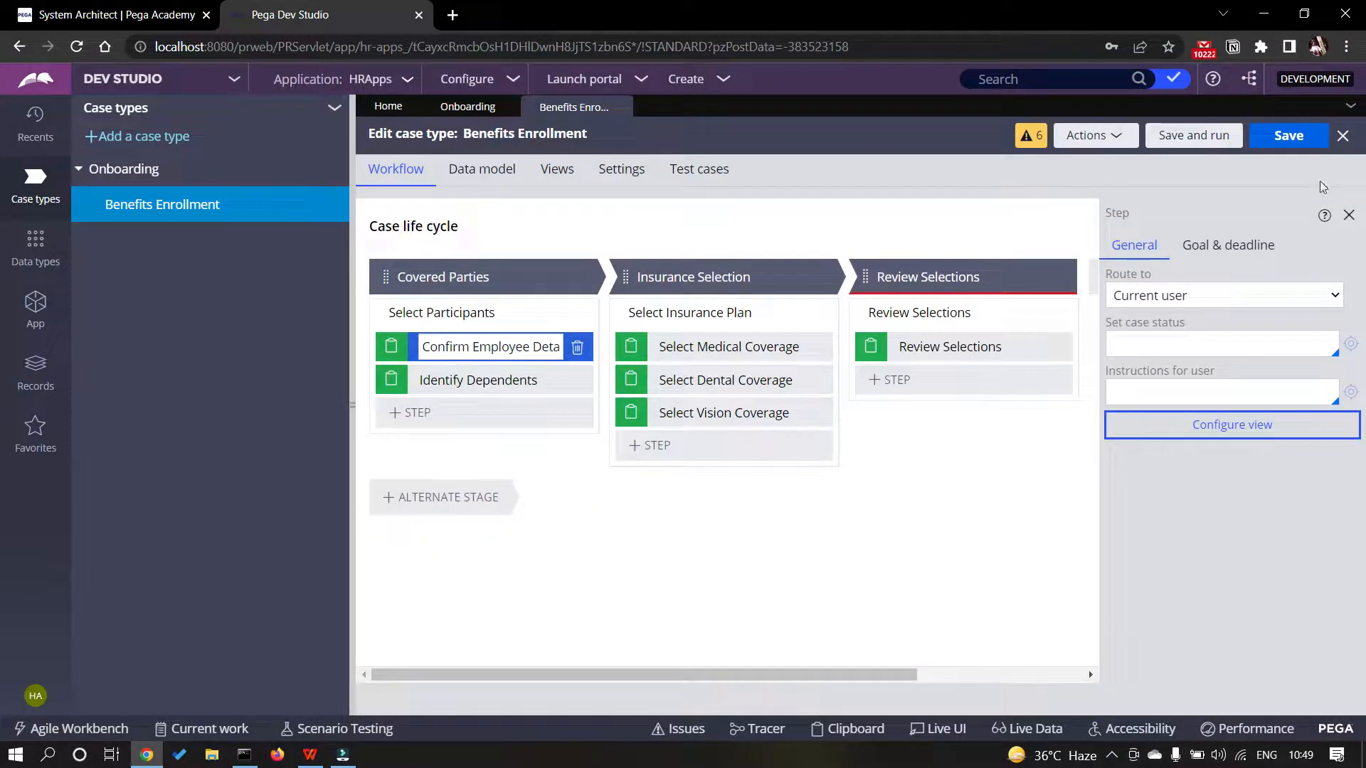
pyautogui.click(1284, 140)
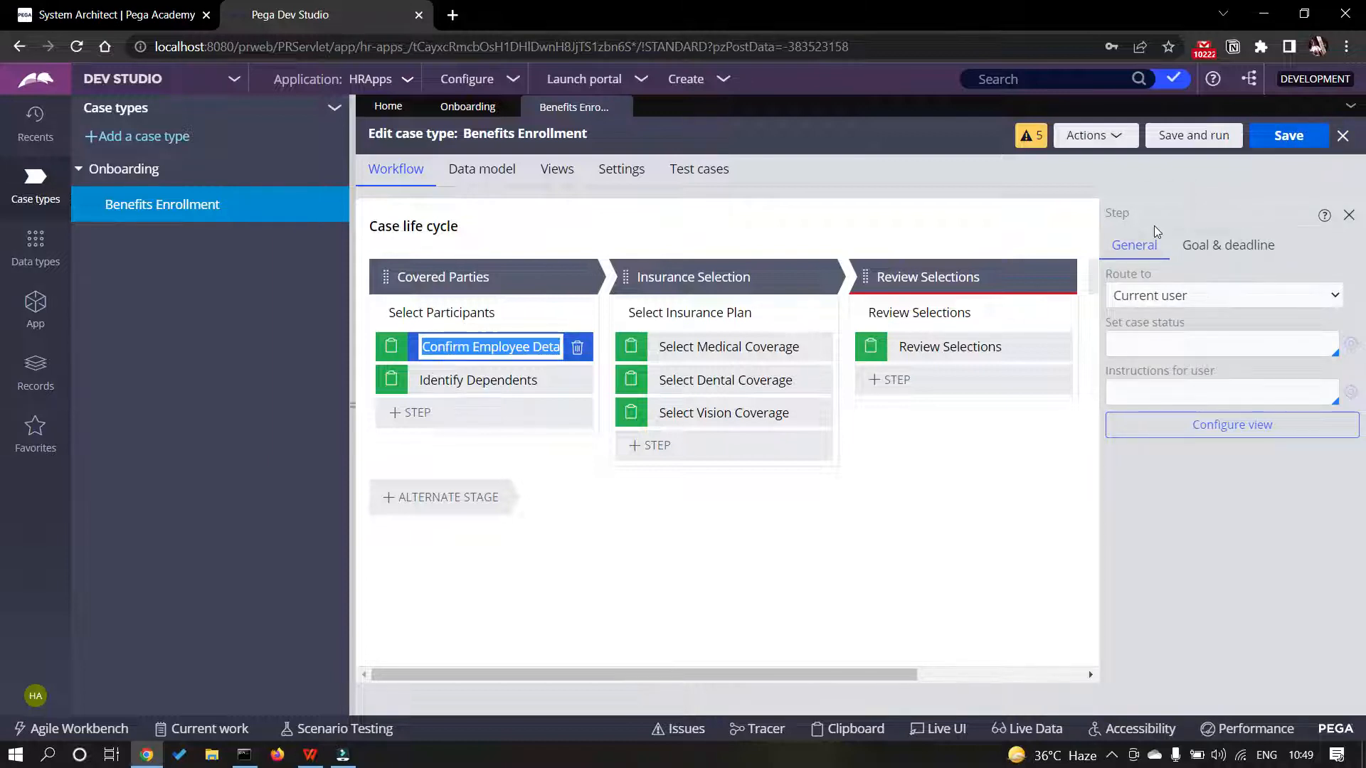
# - In the WPS Office guide, read the requirement for the Initialize Spouse data transform, its class and the Relationship property
pyautogui.hotkey('alt', 'Tab')
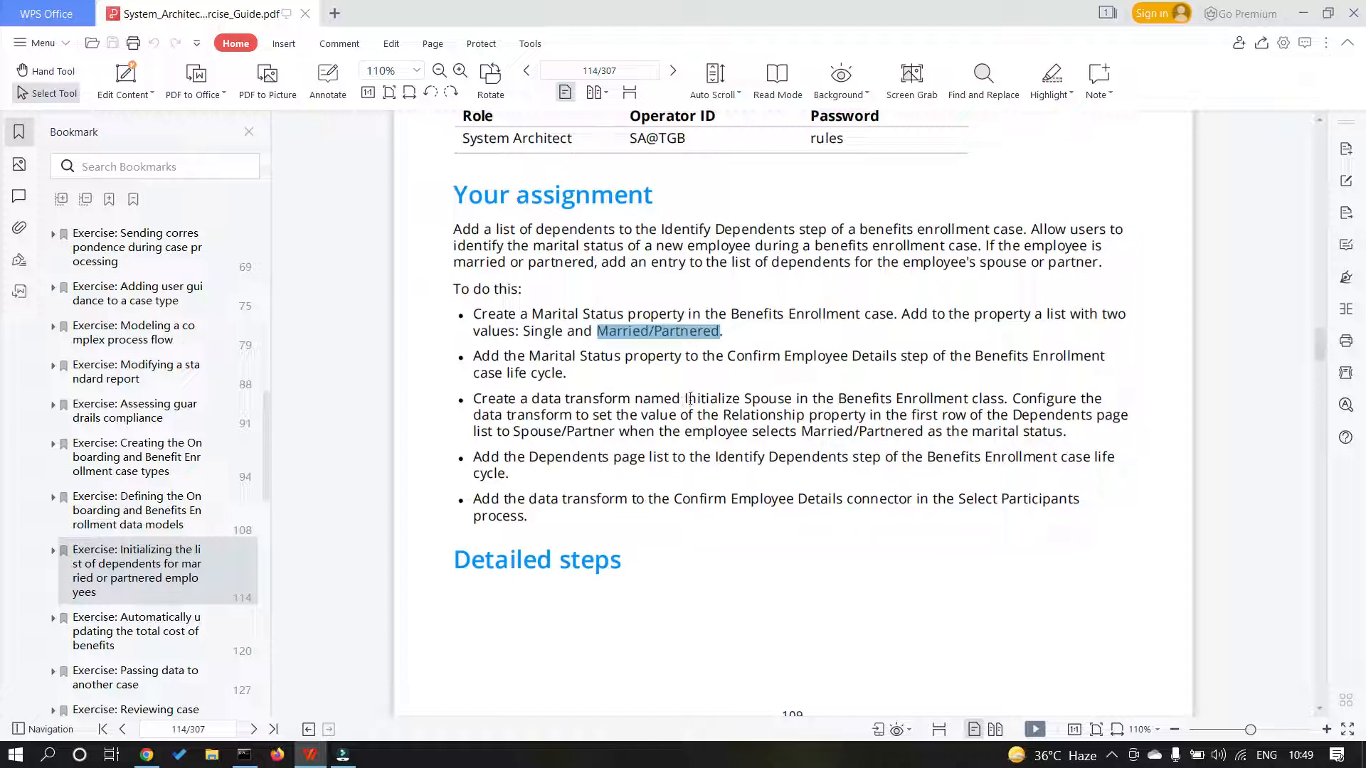
pyautogui.moveTo(685, 396); pyautogui.dragTo(791, 401)
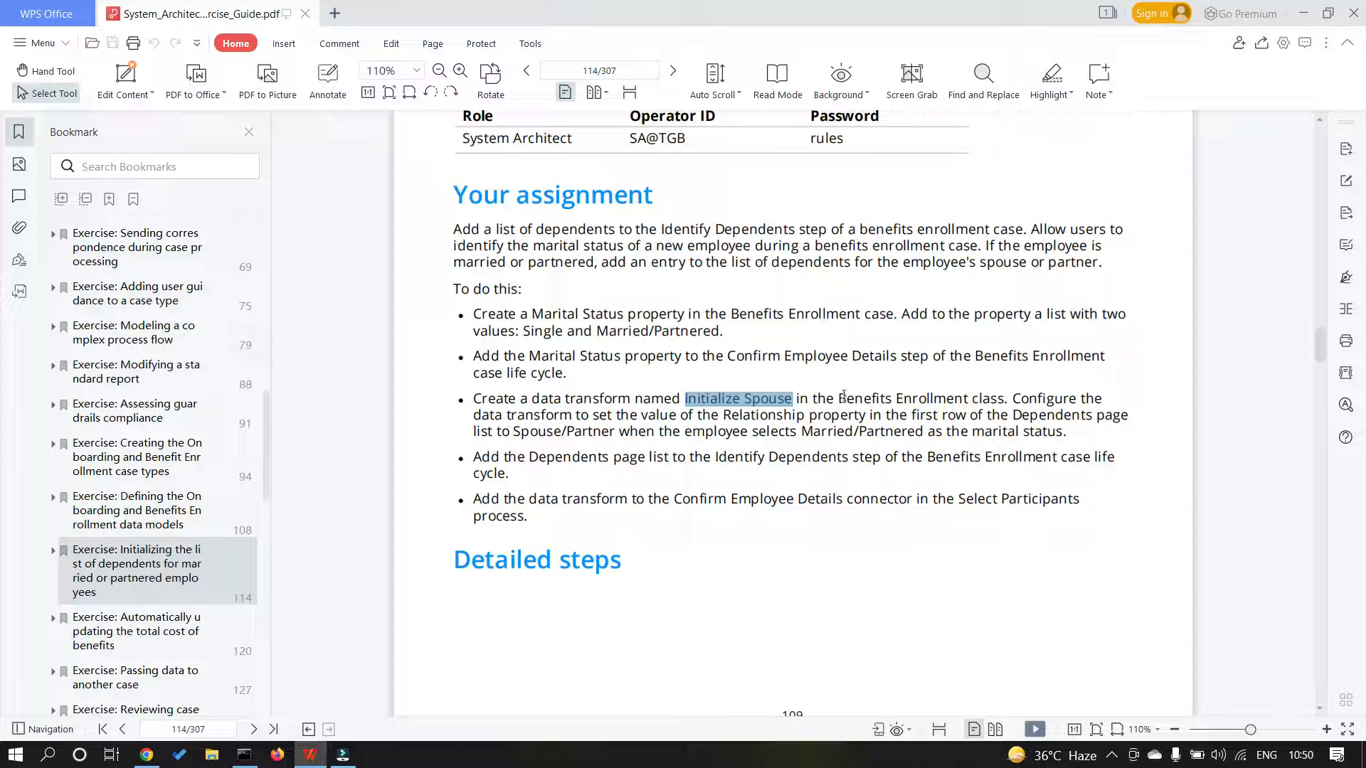
pyautogui.moveTo(841, 398); pyautogui.dragTo(971, 401)
pyautogui.click(994, 397)
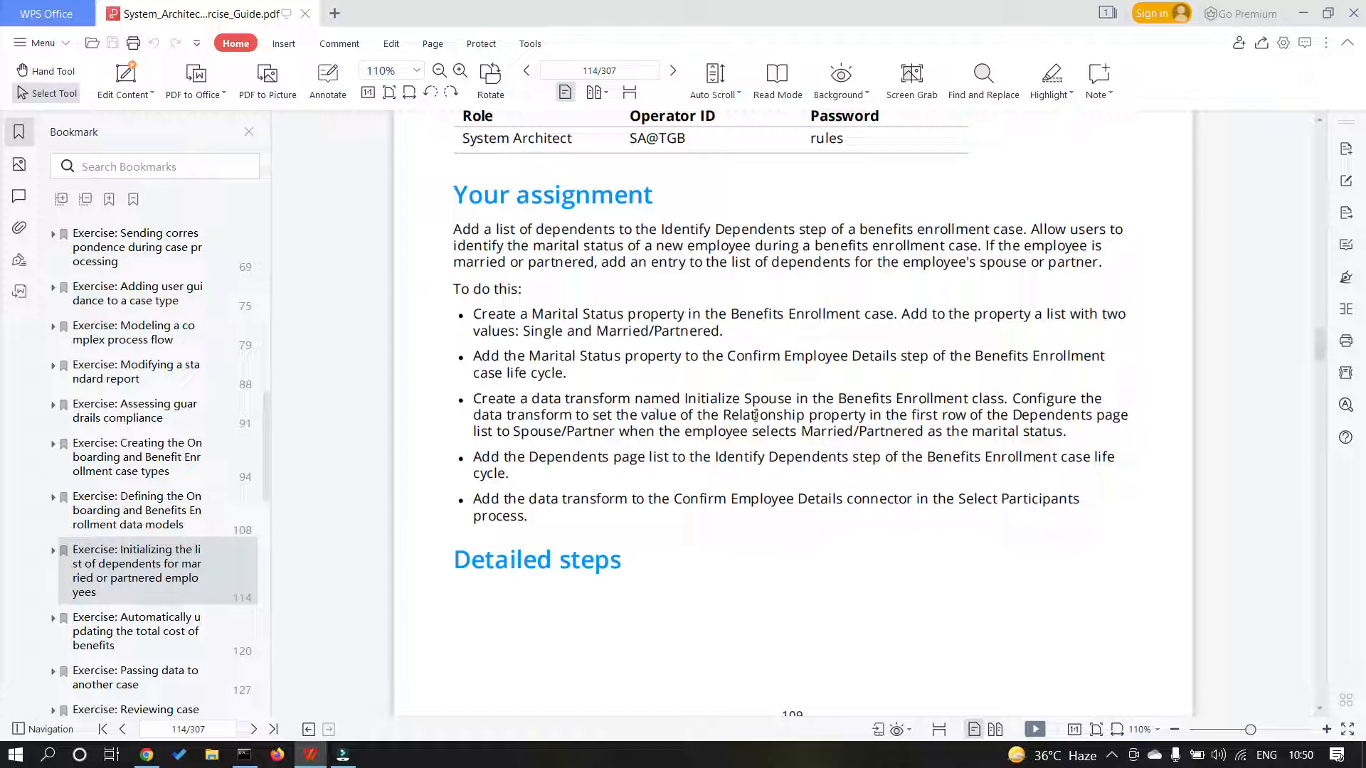
pyautogui.moveTo(723, 418); pyautogui.dragTo(865, 418)
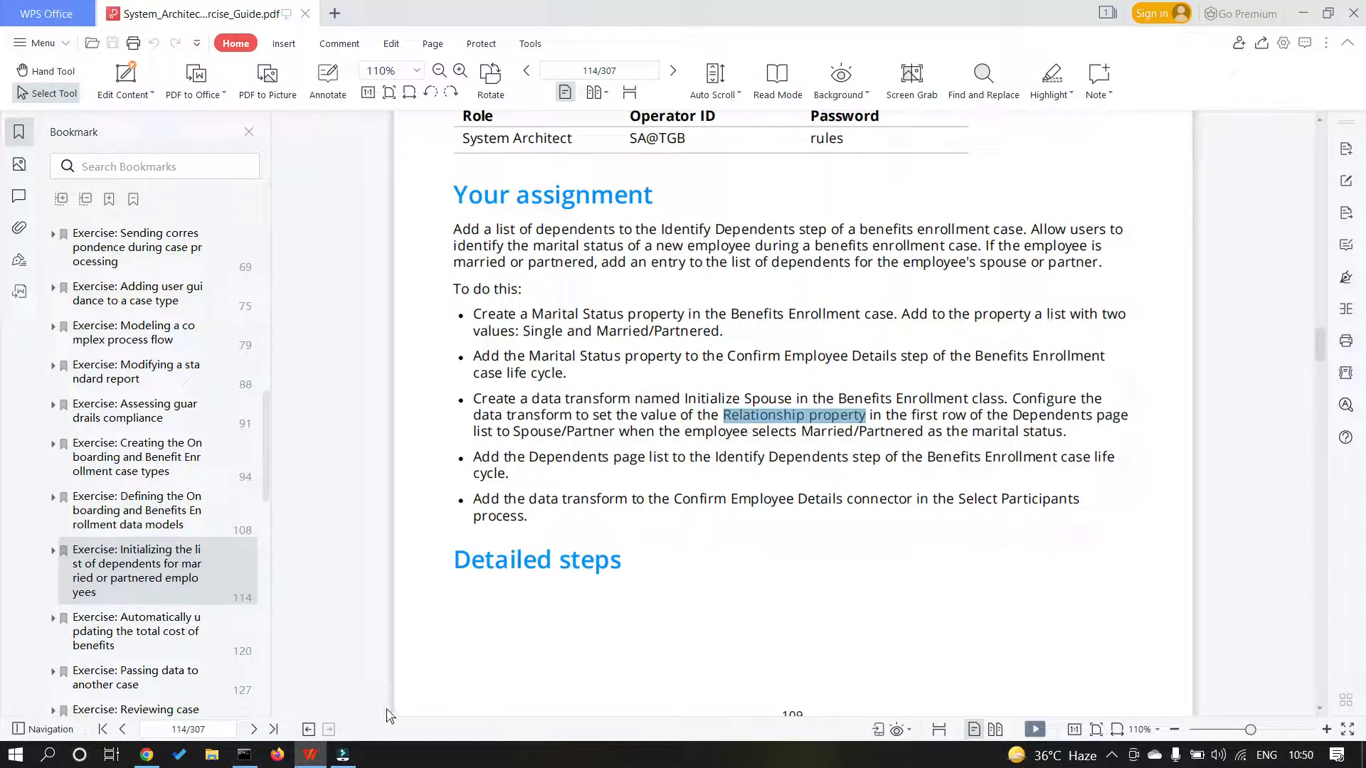
# - In Chrome, examine the Dependent data type's fields and the Dependents property's contents in the BenefitsEnrollment class
pyautogui.hotkey('alt', 'Tab')
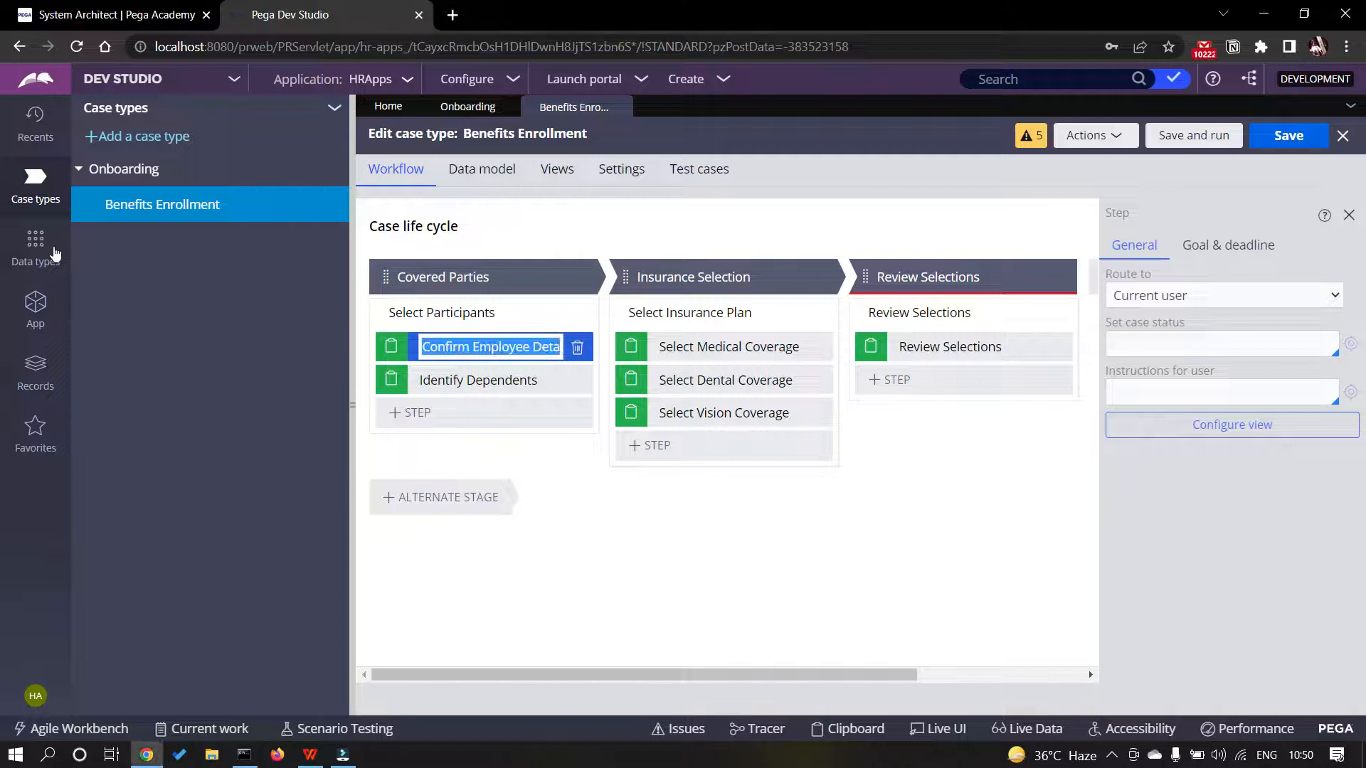
pyautogui.click(35, 251)
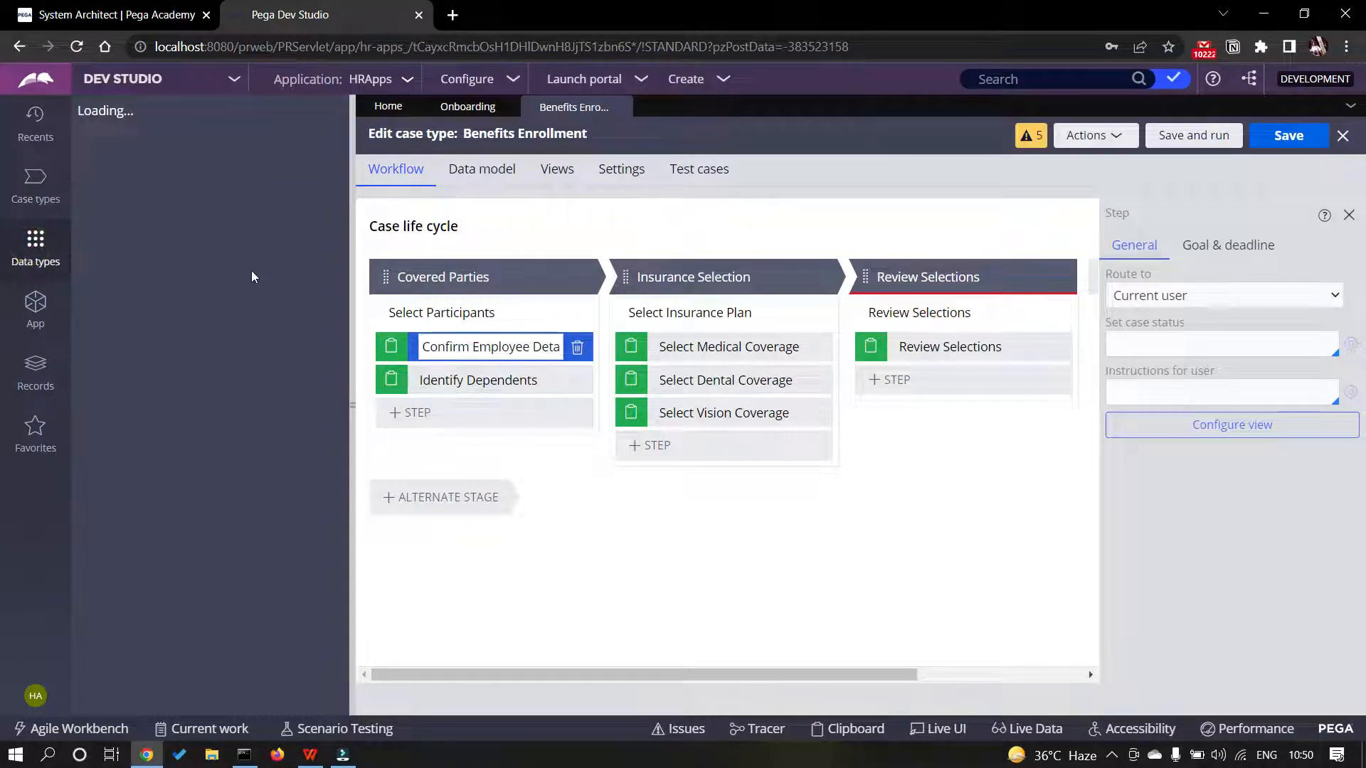
pyautogui.click(126, 170)
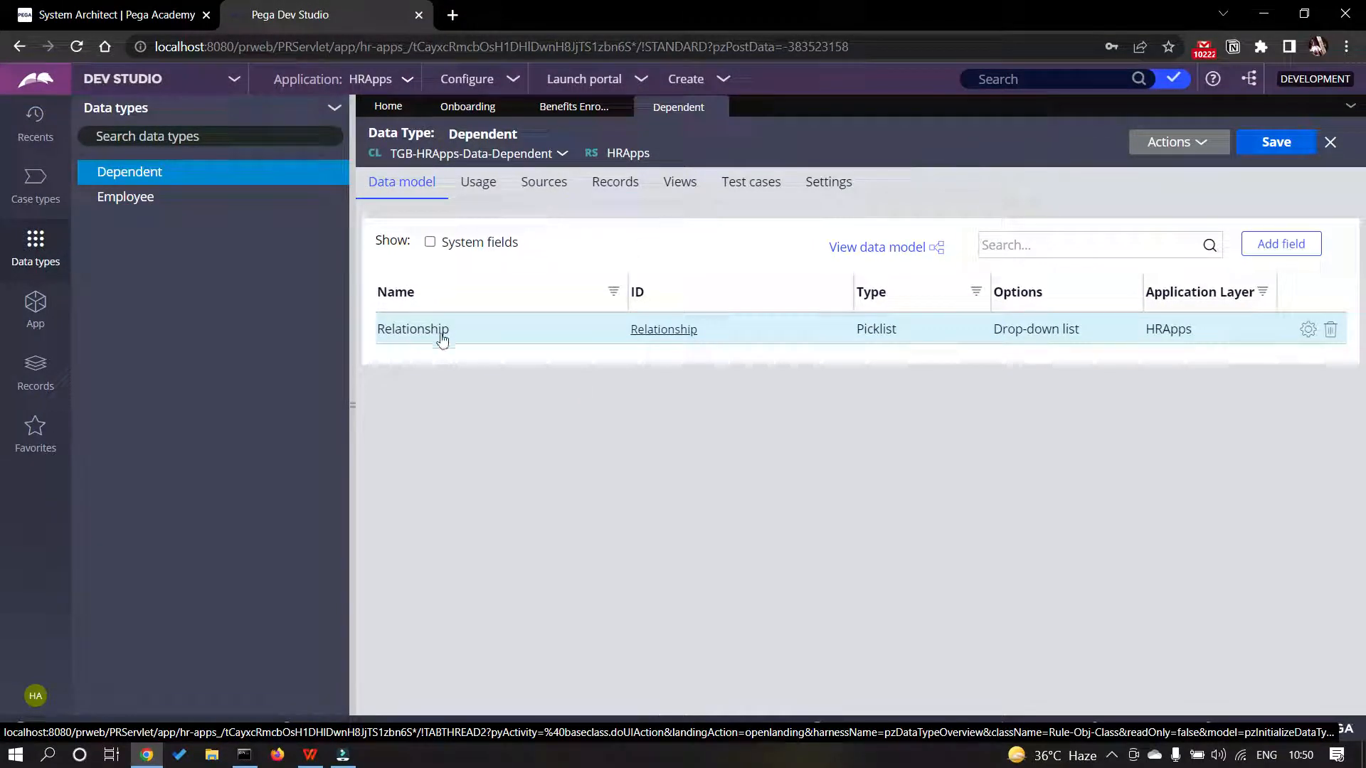
pyautogui.click(56, 320)
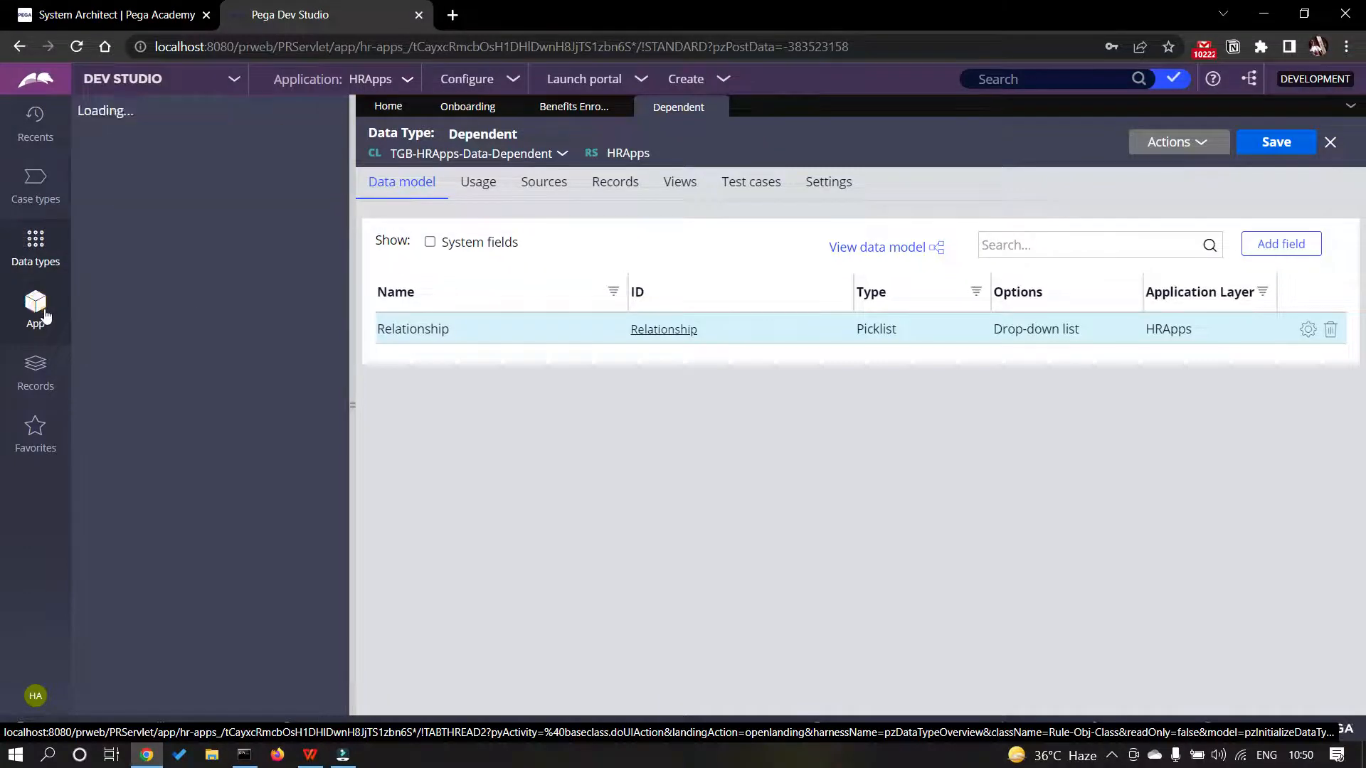
pyautogui.click(90, 260)
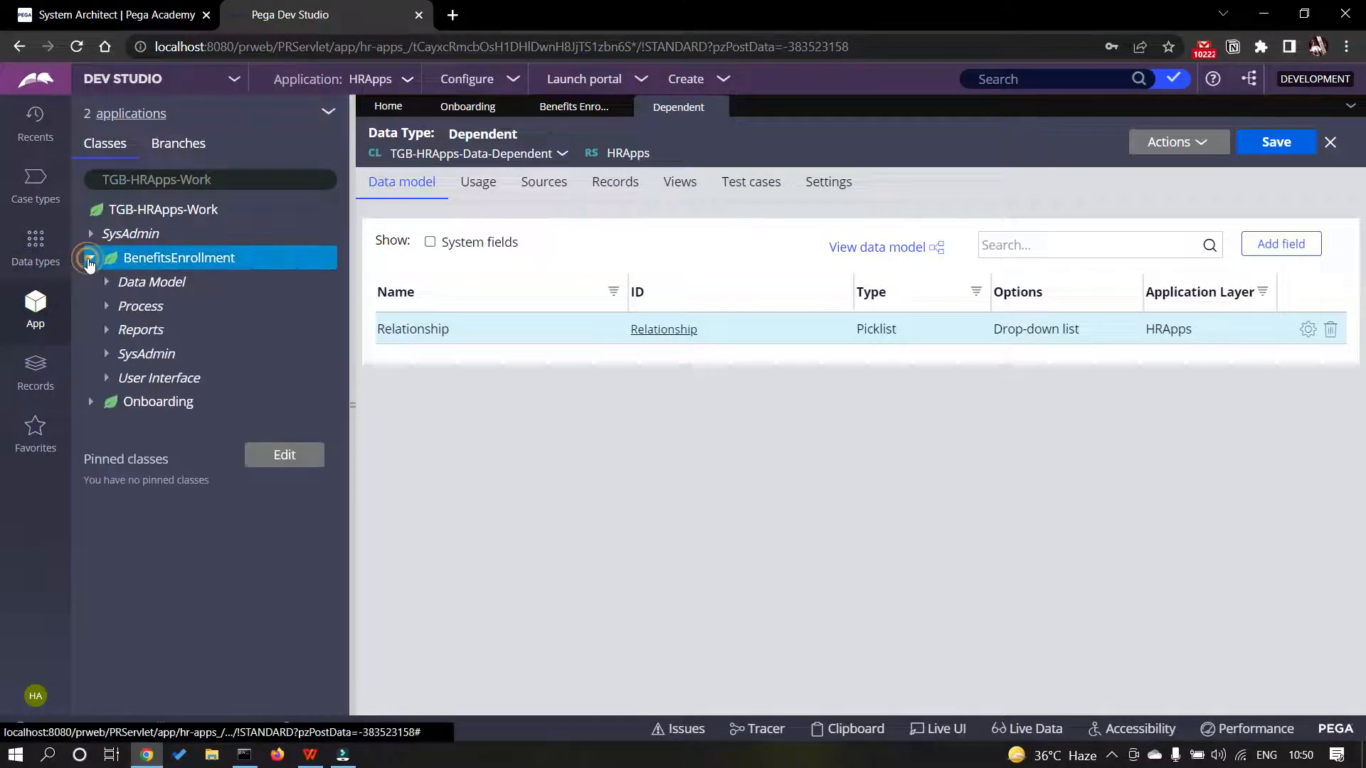
pyautogui.click(104, 283)
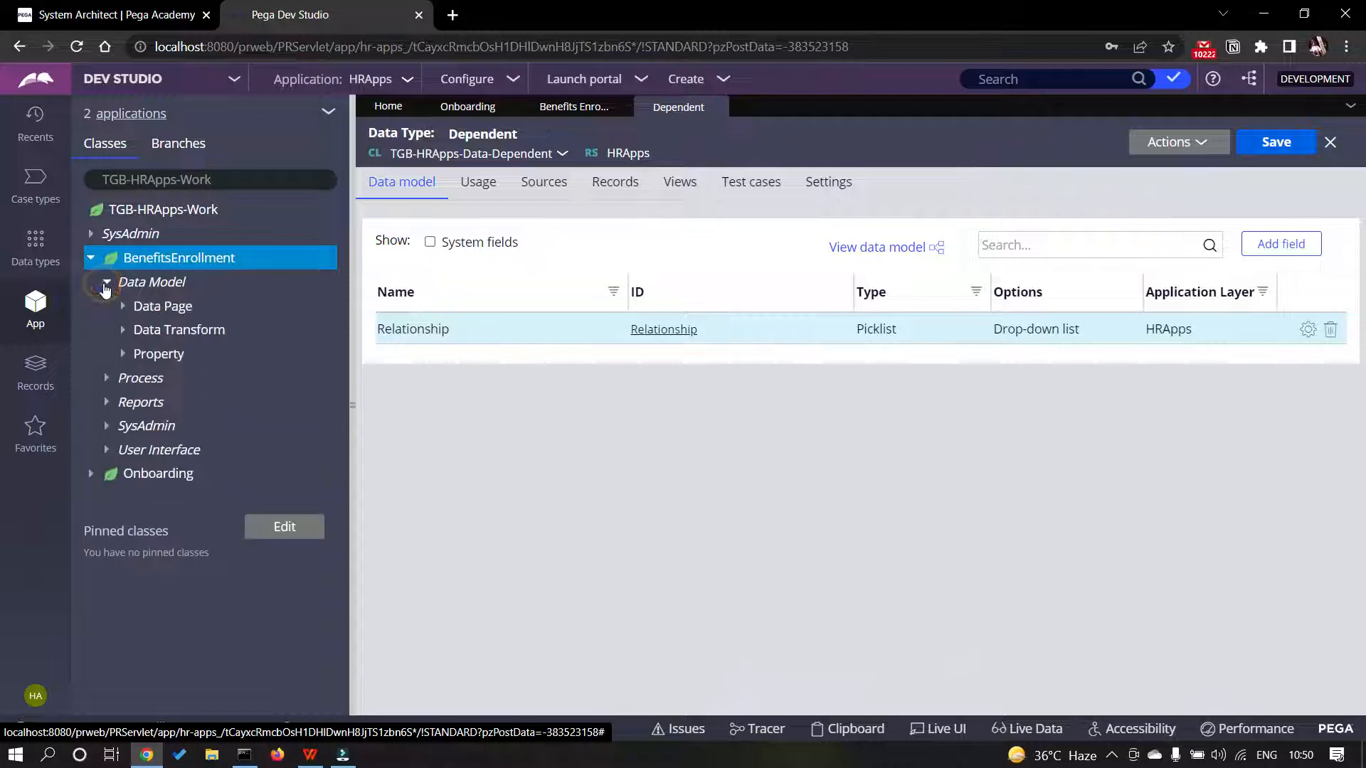
pyautogui.click(124, 354)
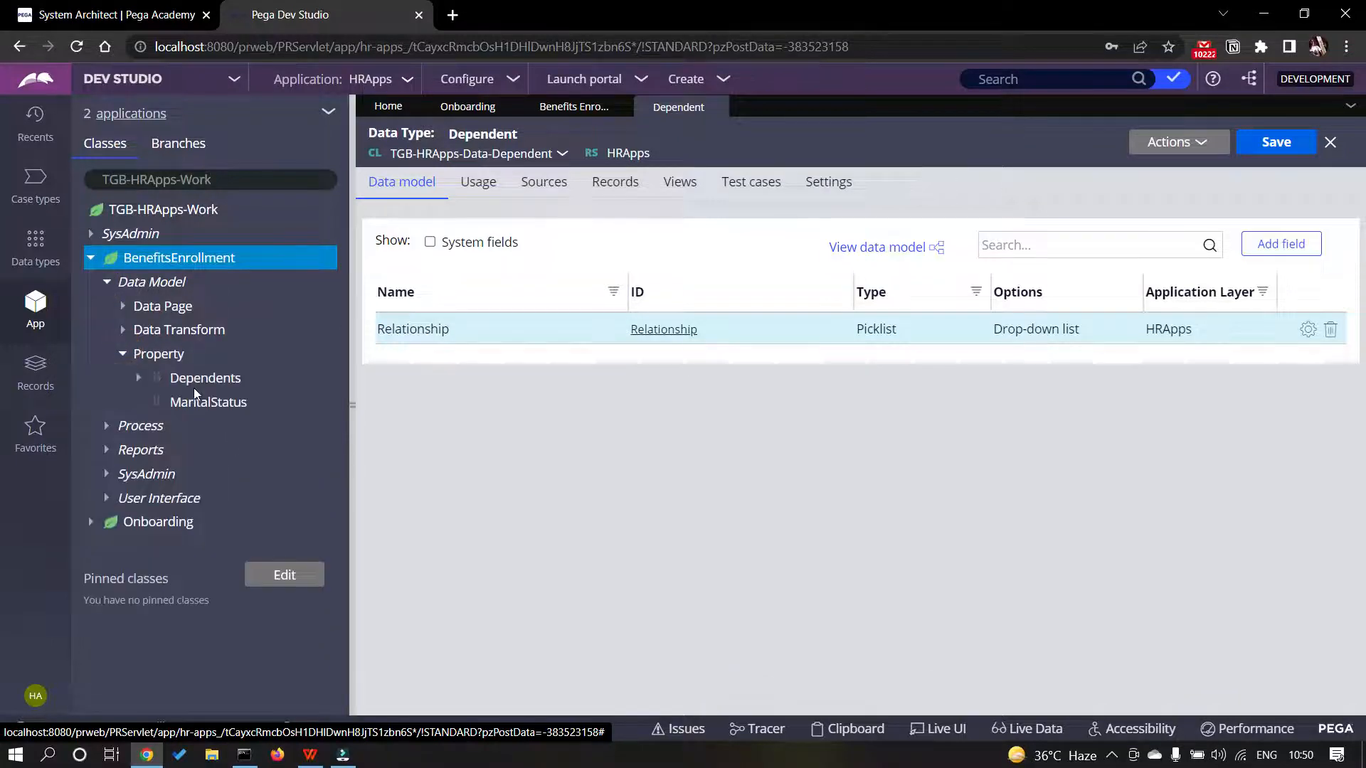
pyautogui.click(140, 380)
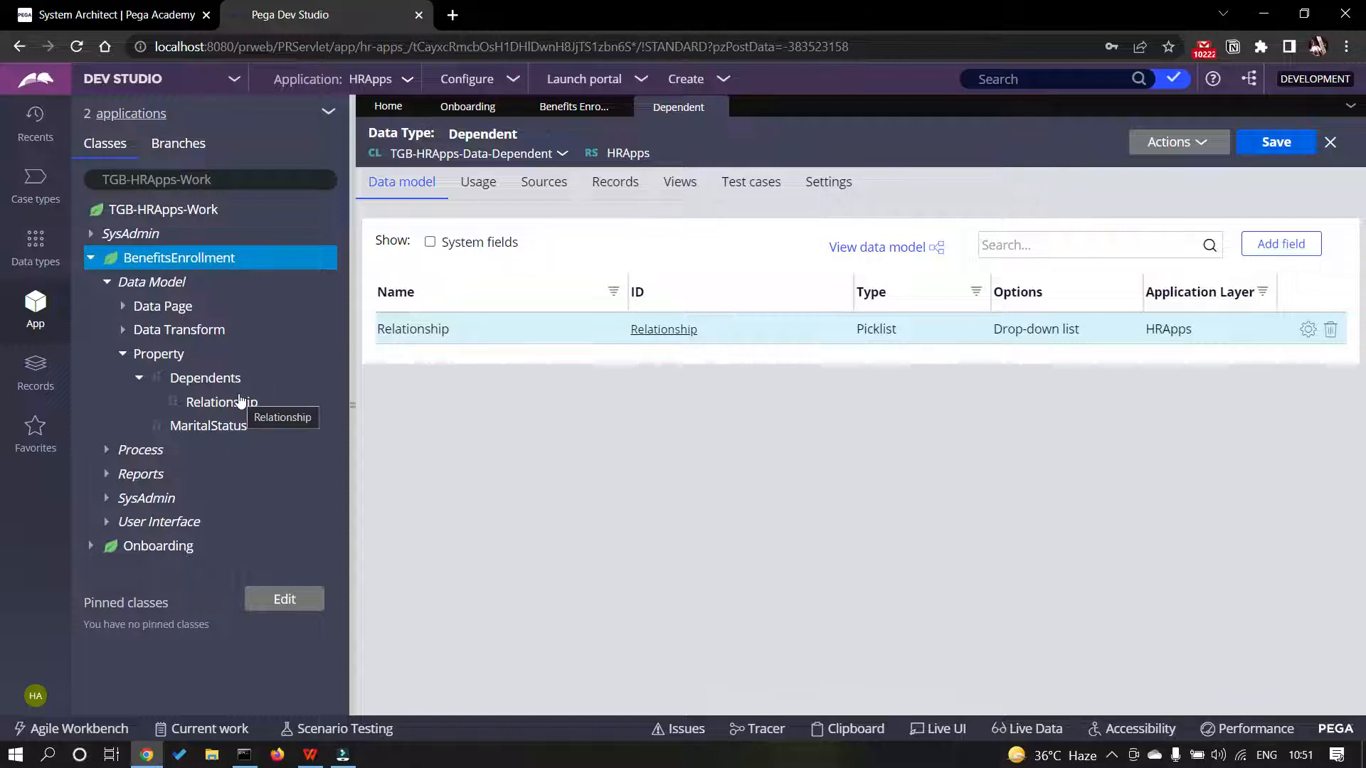
# - Return to the WPS Office guide and review when the data transform has to set Relationship to Spouse/Partner
pyautogui.hotkey('alt', 'Tab')
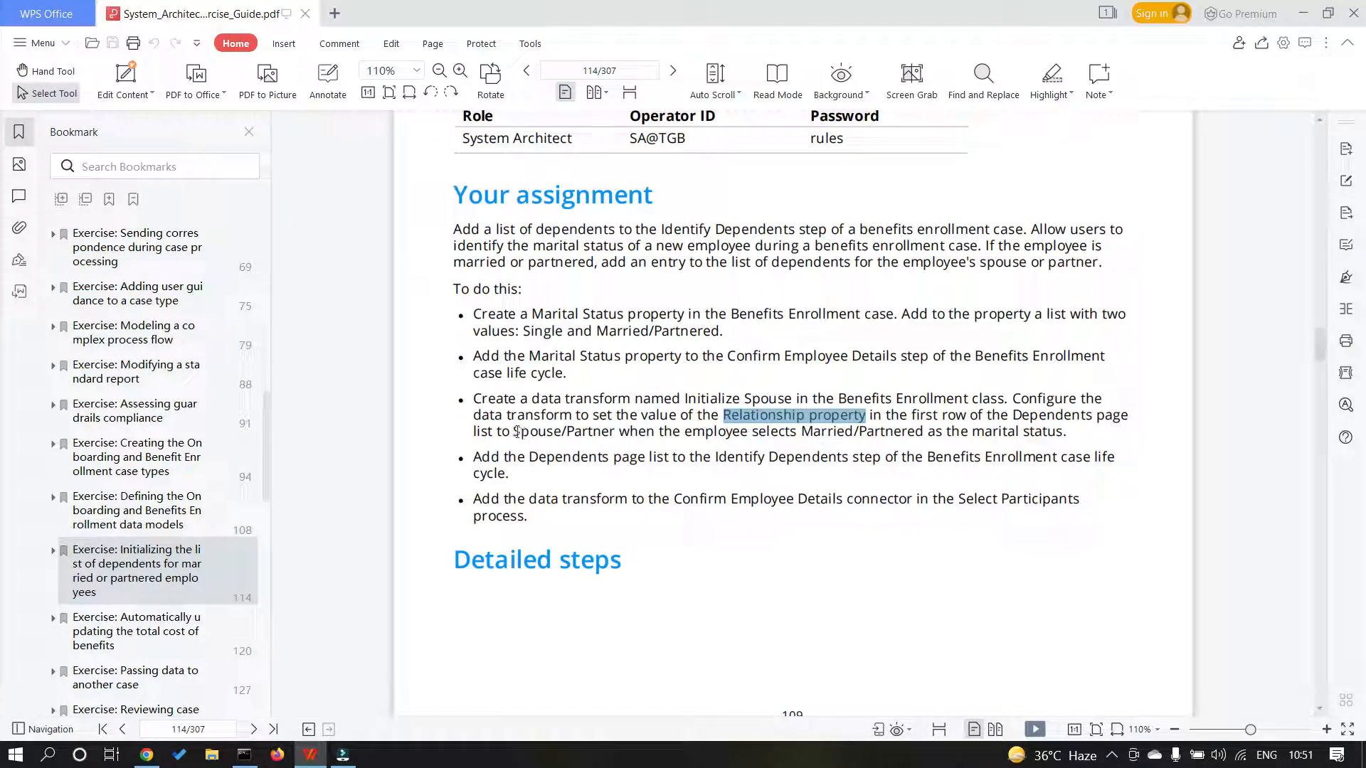
pyautogui.moveTo(501, 432); pyautogui.dragTo(611, 432)
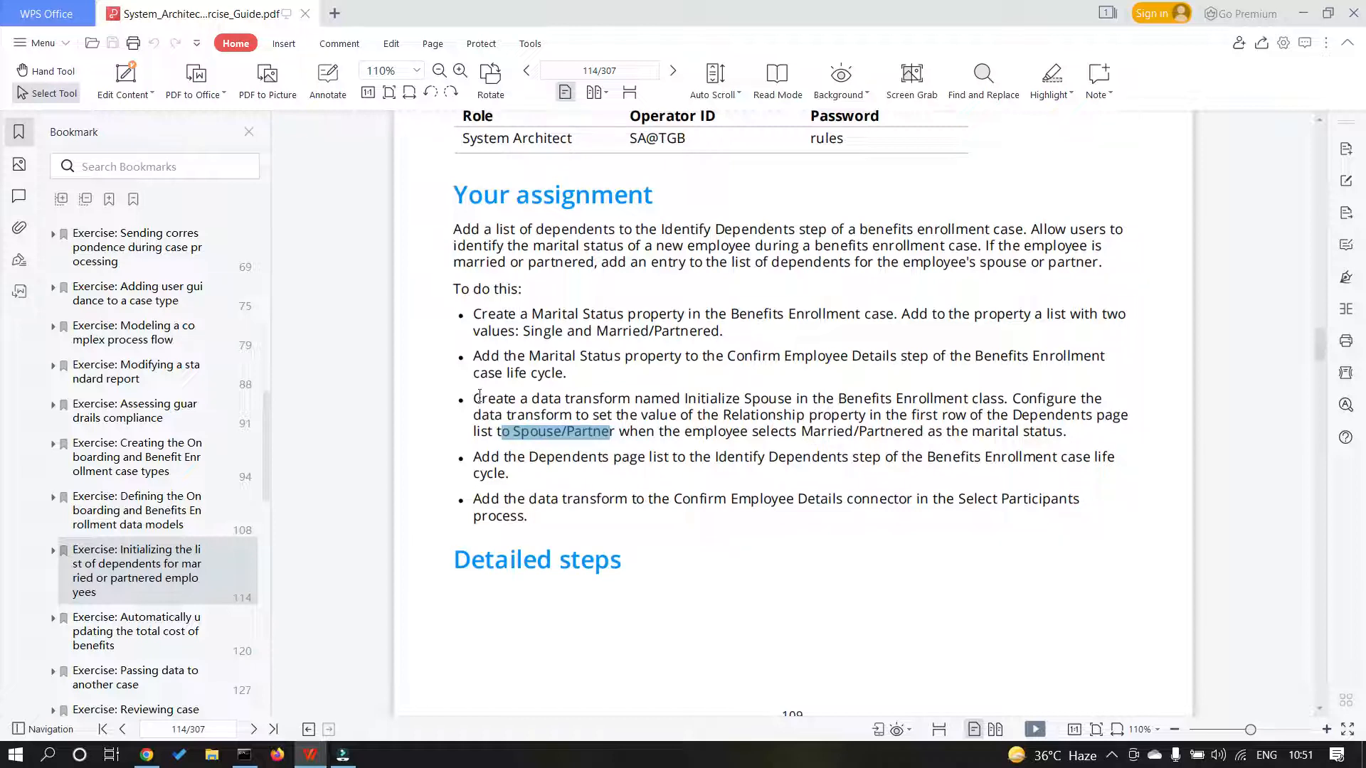
pyautogui.moveTo(480, 396); pyautogui.dragTo(1069, 440)
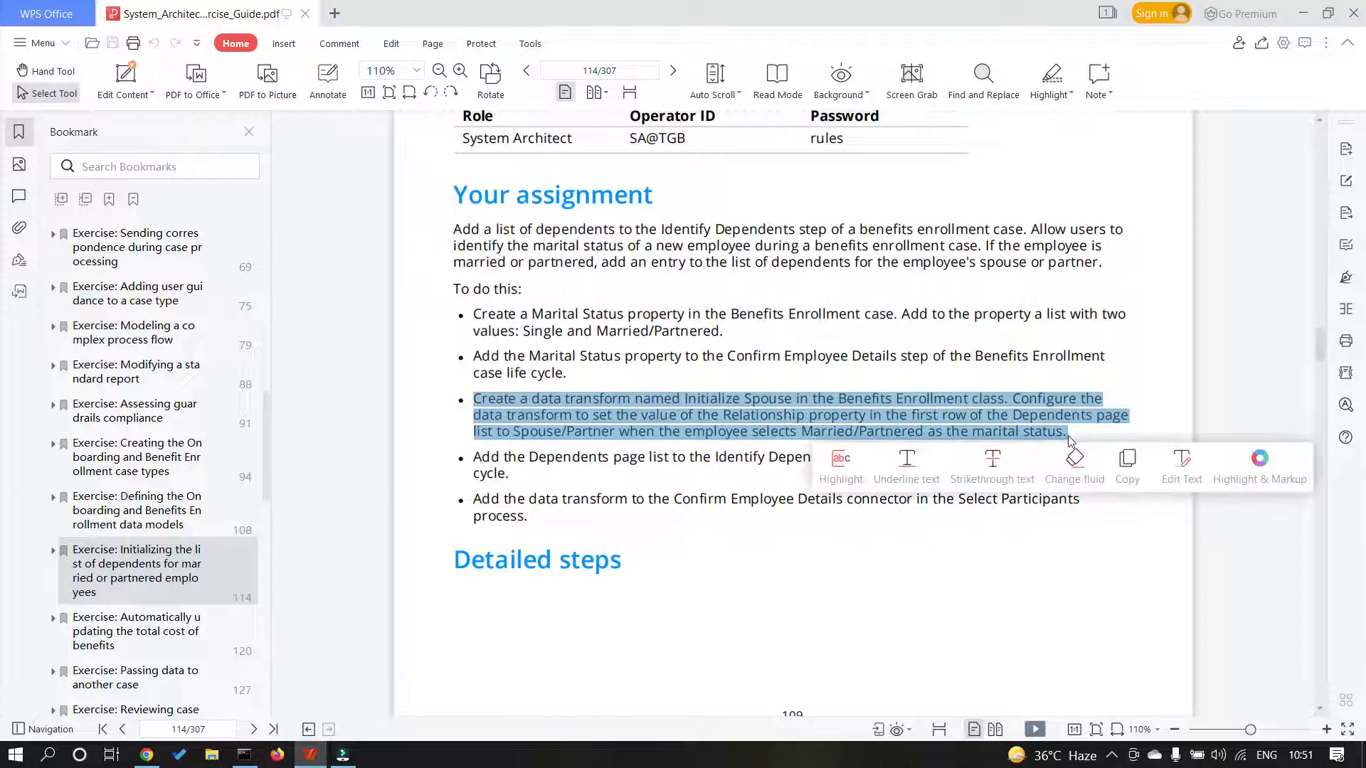
pyautogui.click(1073, 428)
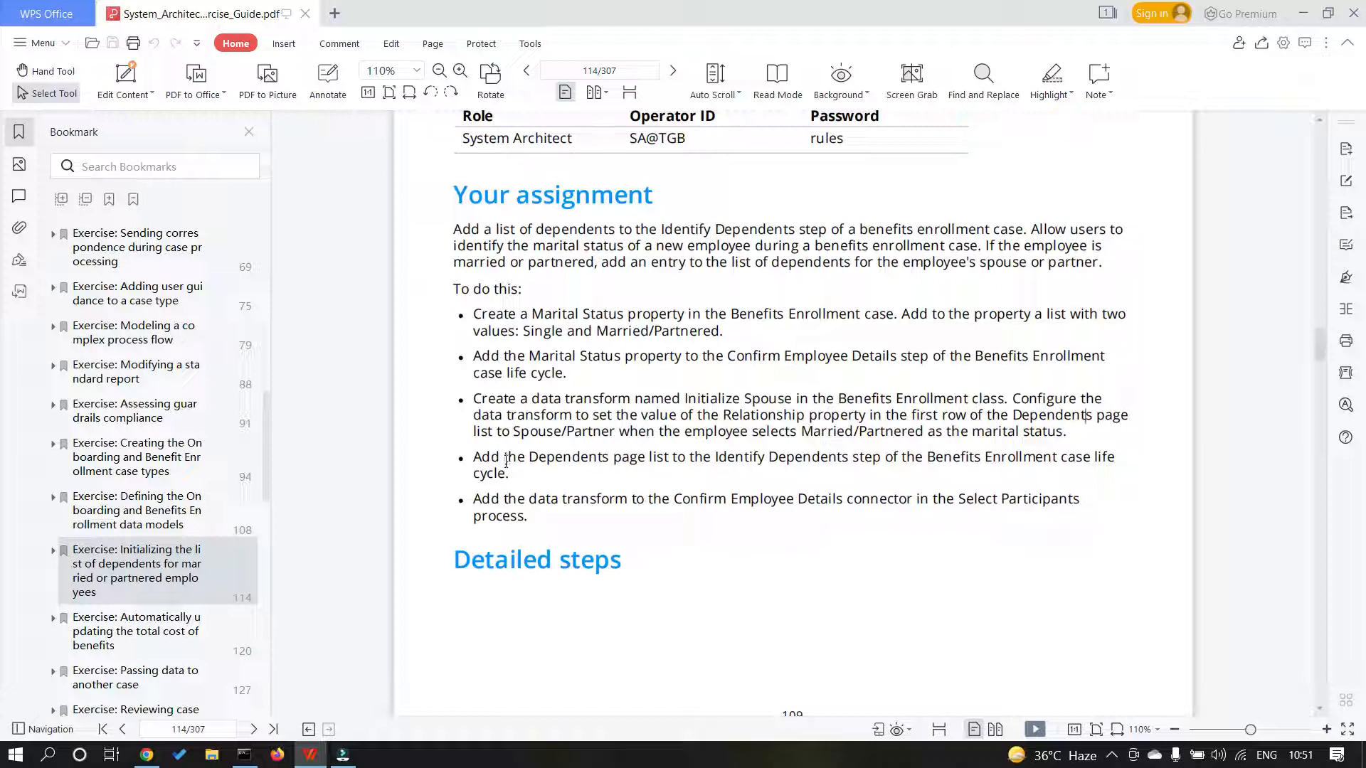
# - In Chrome, add the Dependents field to the Identify Dependents view of the Benefits Enrollment workflow, checking the guide, and submit the view
pyautogui.hotkey('alt', 'Tab')
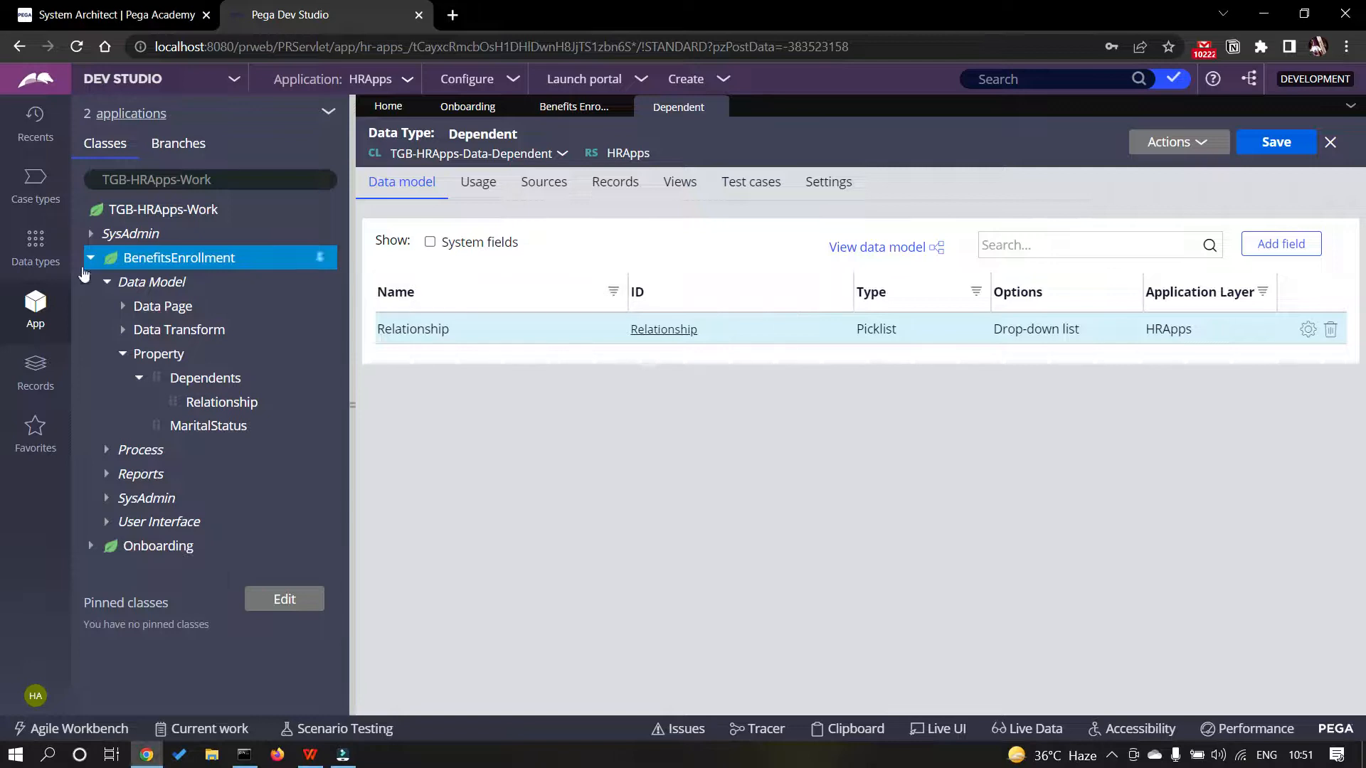
pyautogui.click(36, 179)
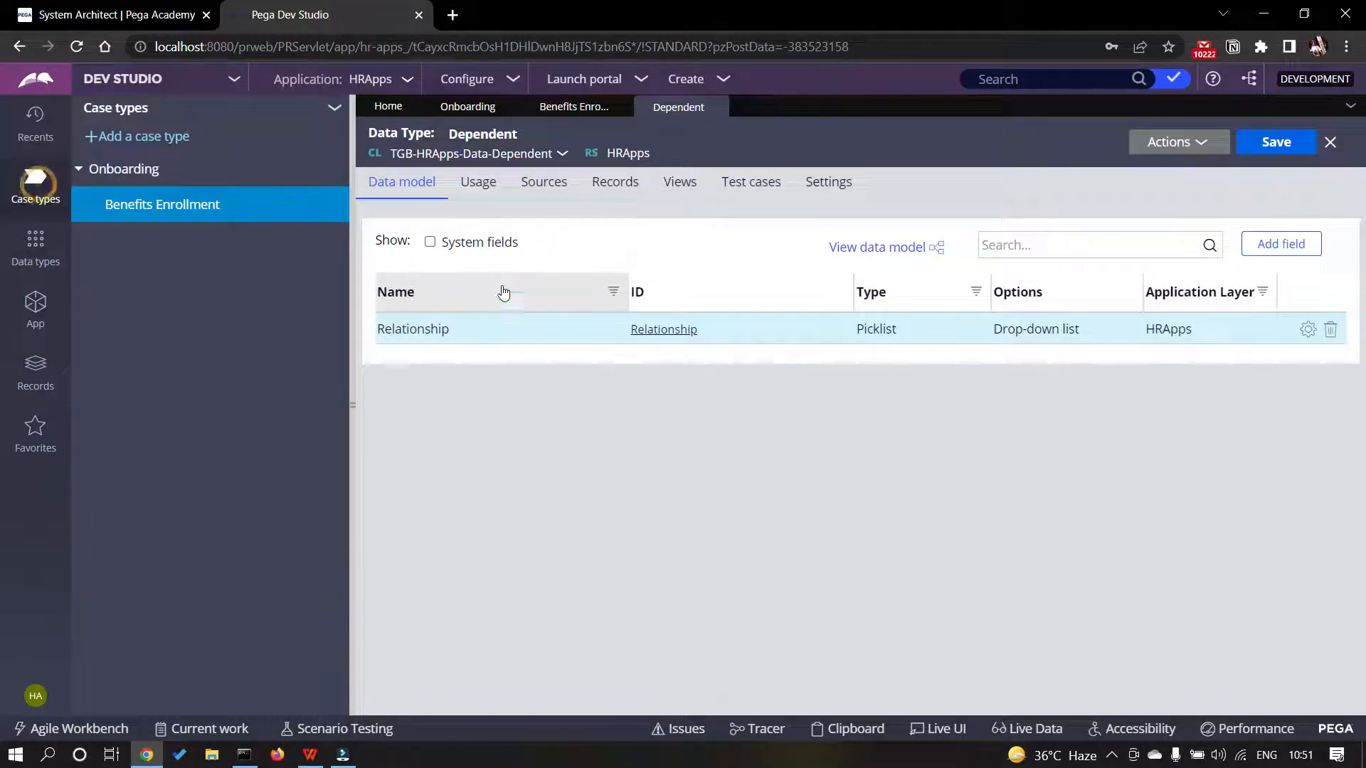
pyautogui.click(180, 217)
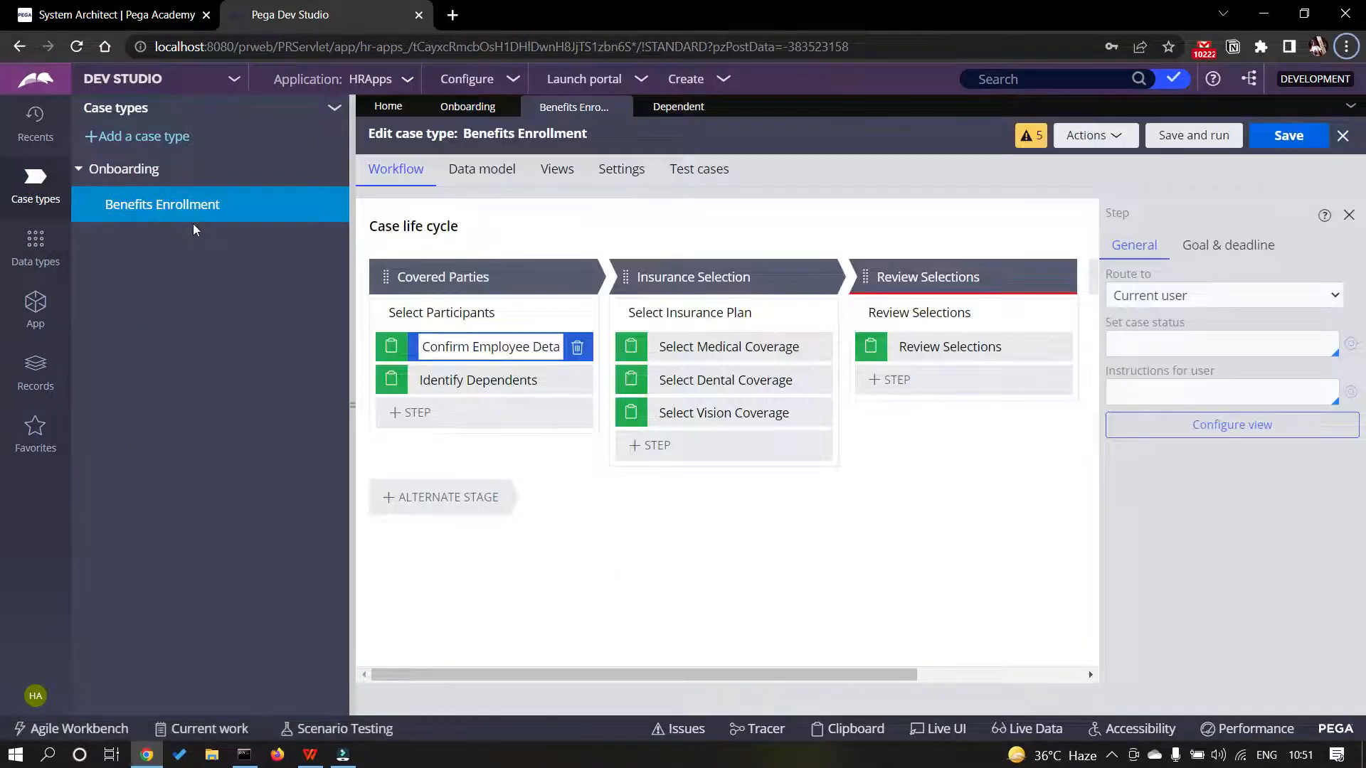
pyautogui.hotkey('alt', 'Tab')
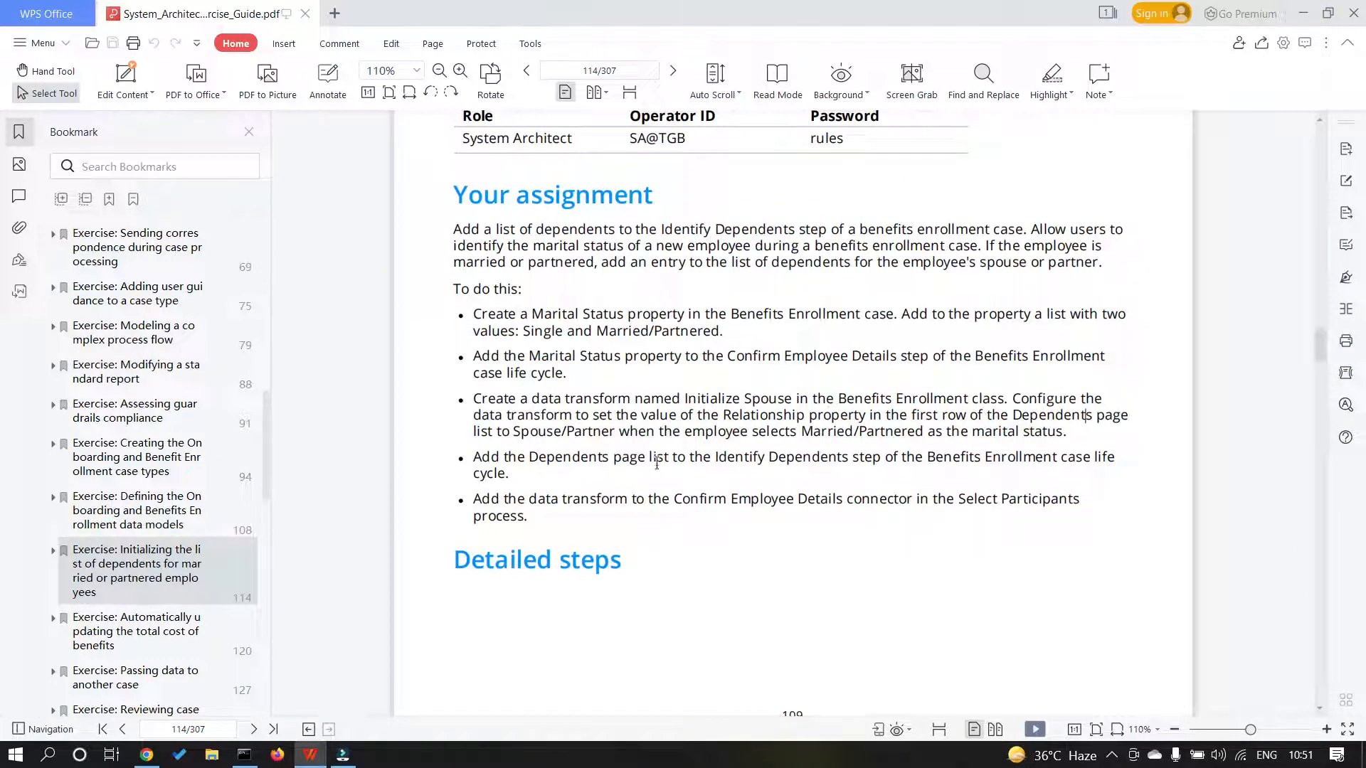
pyautogui.hotkey('alt', 'Tab')
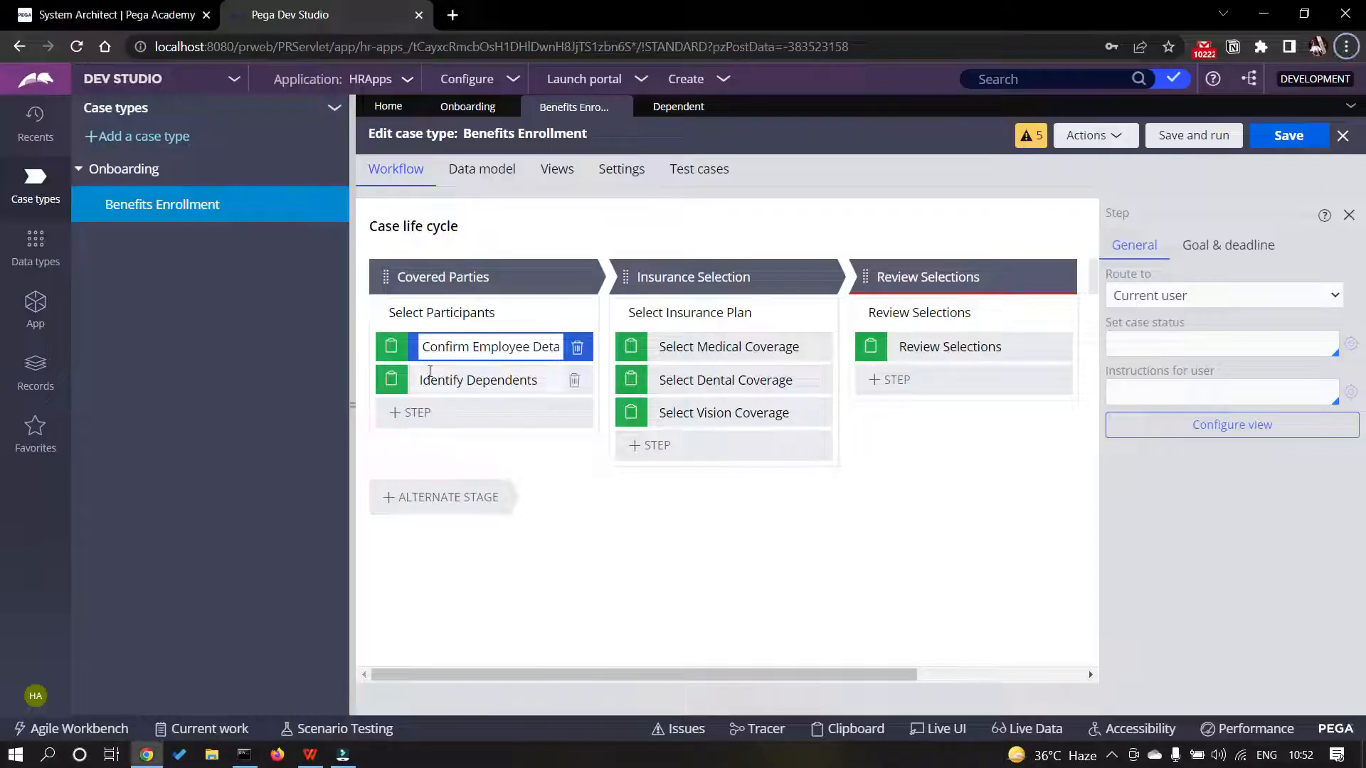
pyautogui.doubleClick(484, 381)
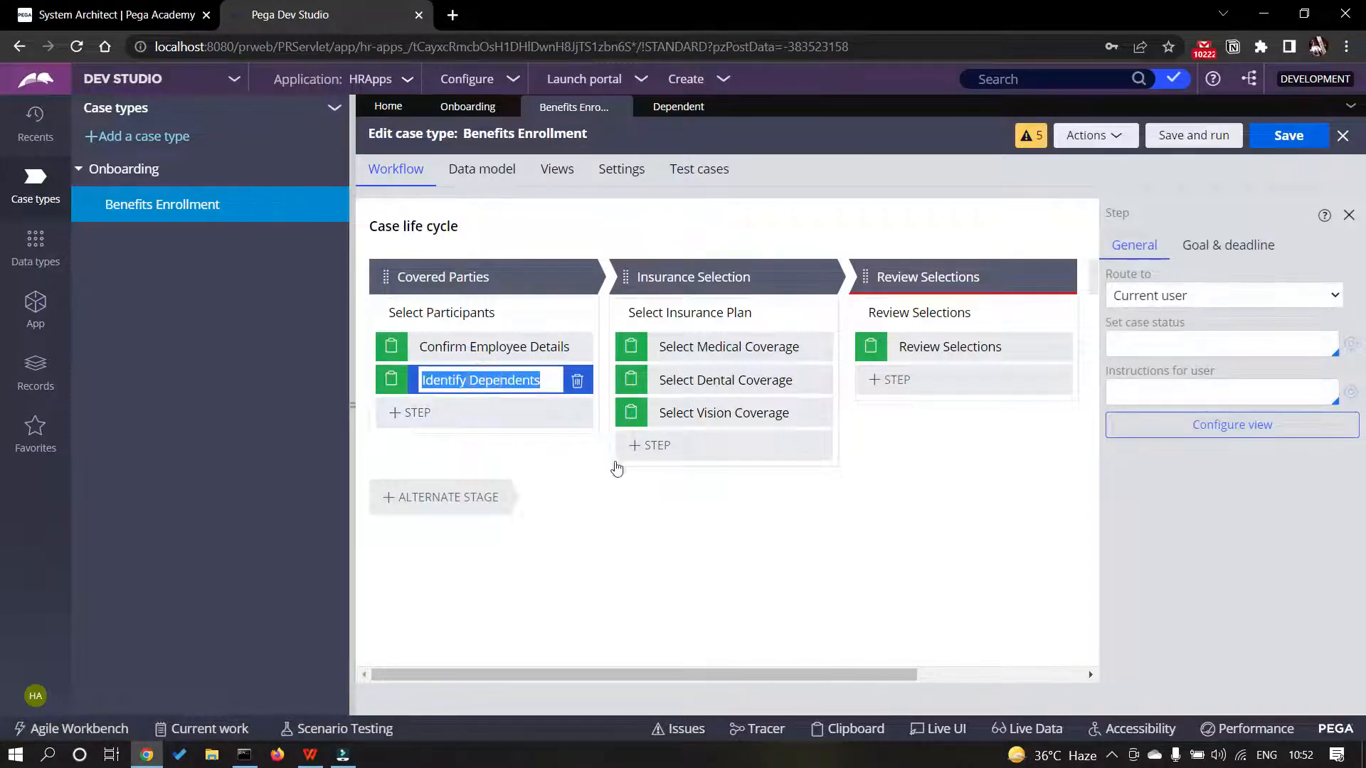
pyautogui.click(1207, 430)
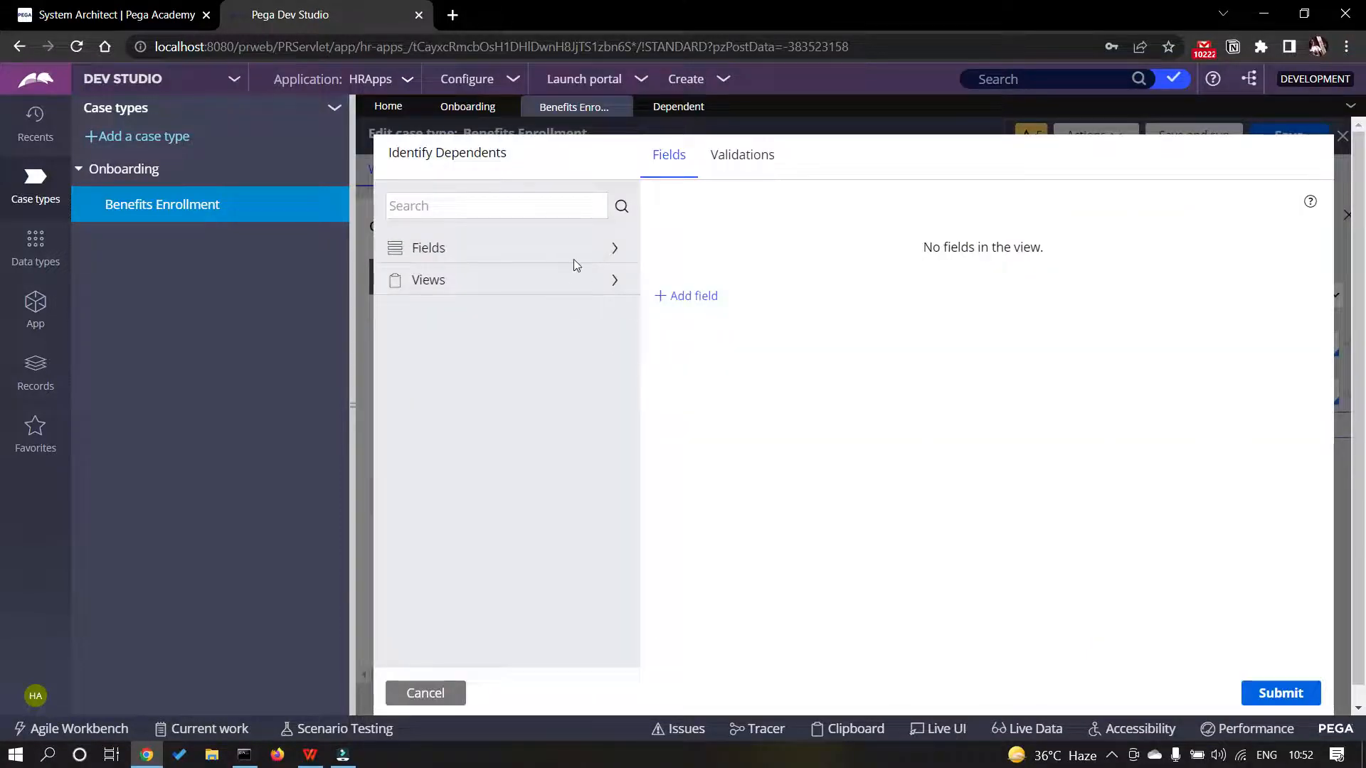
pyautogui.click(614, 249)
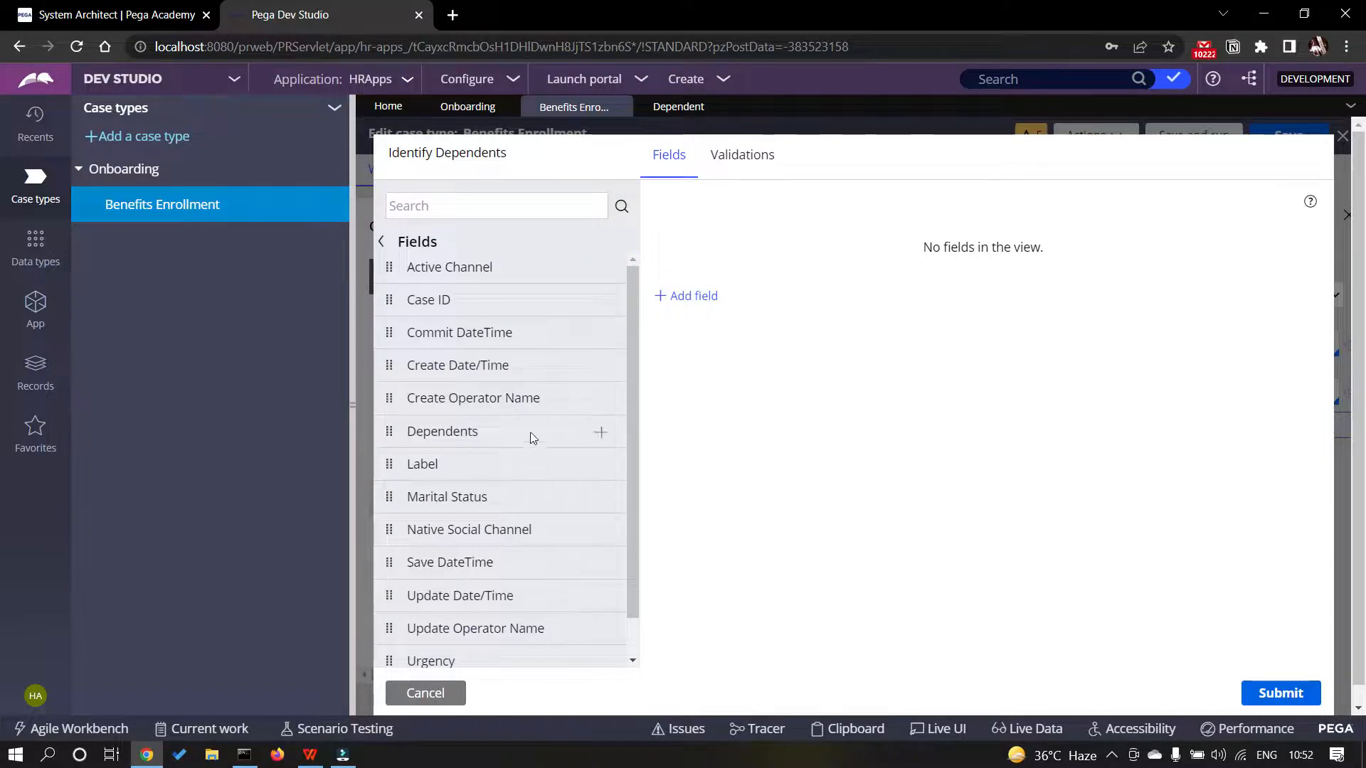
pyautogui.click(601, 432)
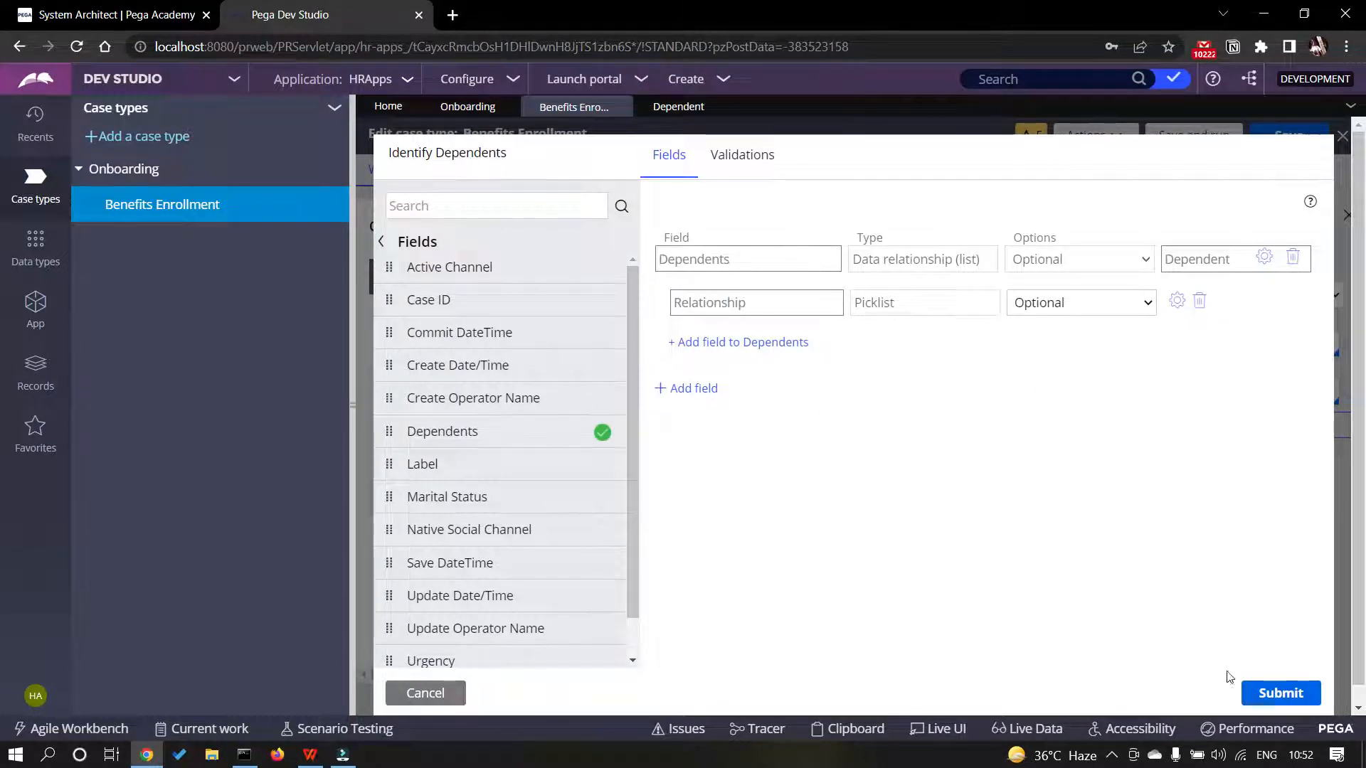
pyautogui.click(1279, 692)
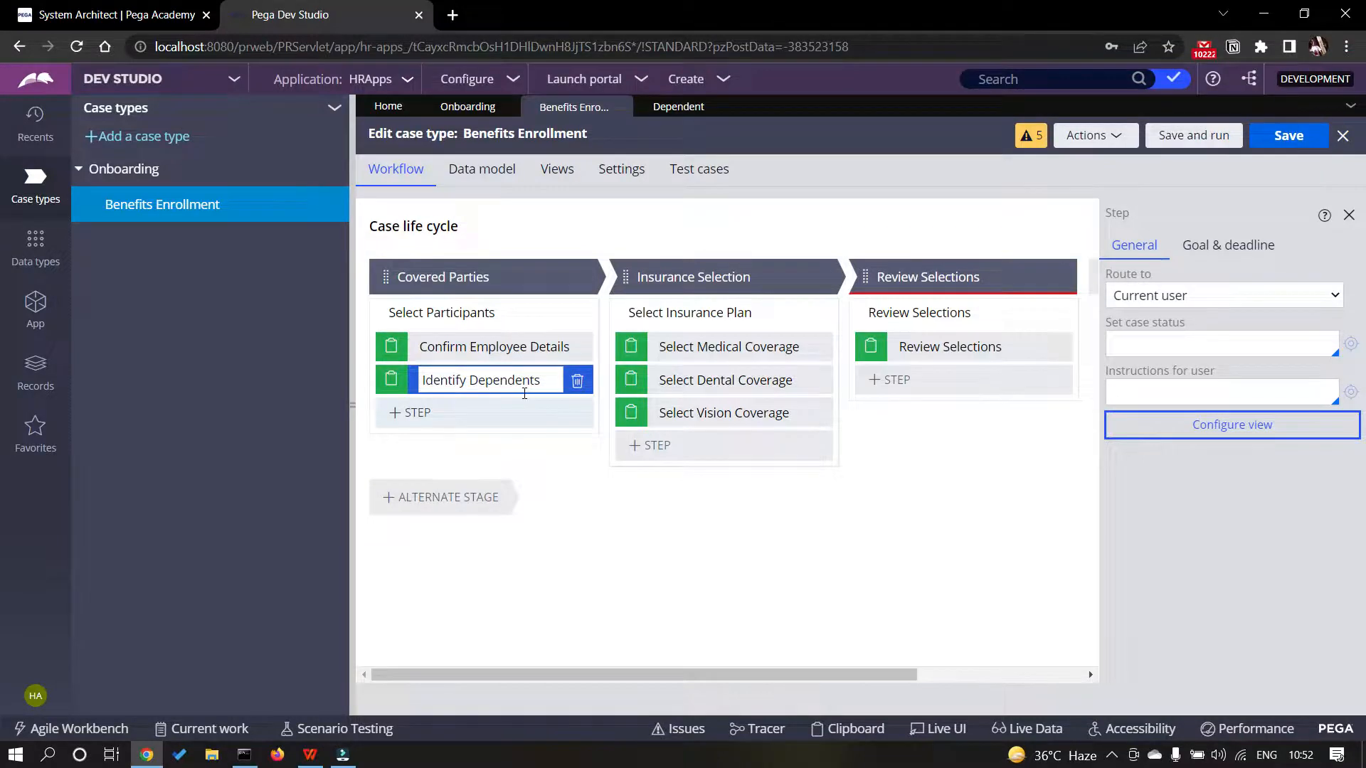
# - Save and run the Benefits Enrollment case type, then submit Confirm Employee Details with Marital Status set to Married/Partnered
pyautogui.click(1288, 135)
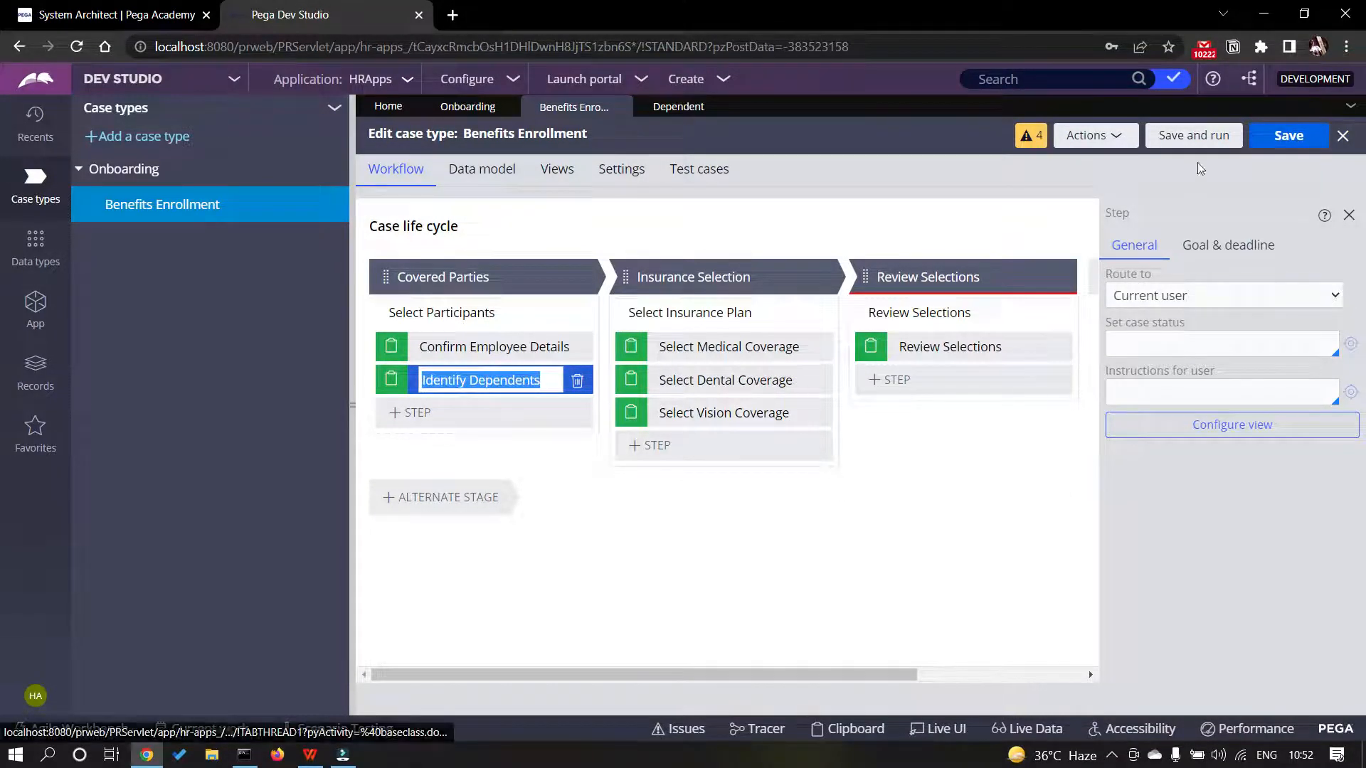
pyautogui.click(1191, 137)
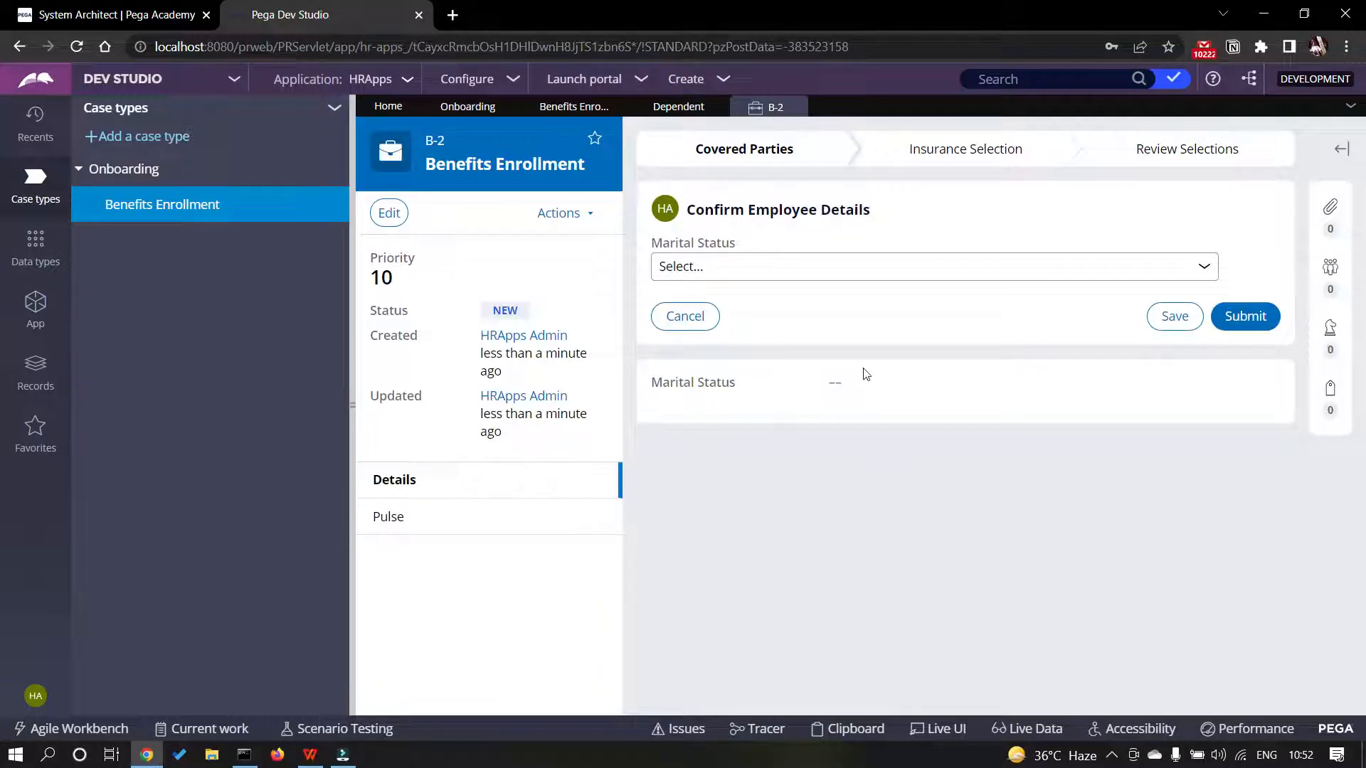
pyautogui.click(926, 258)
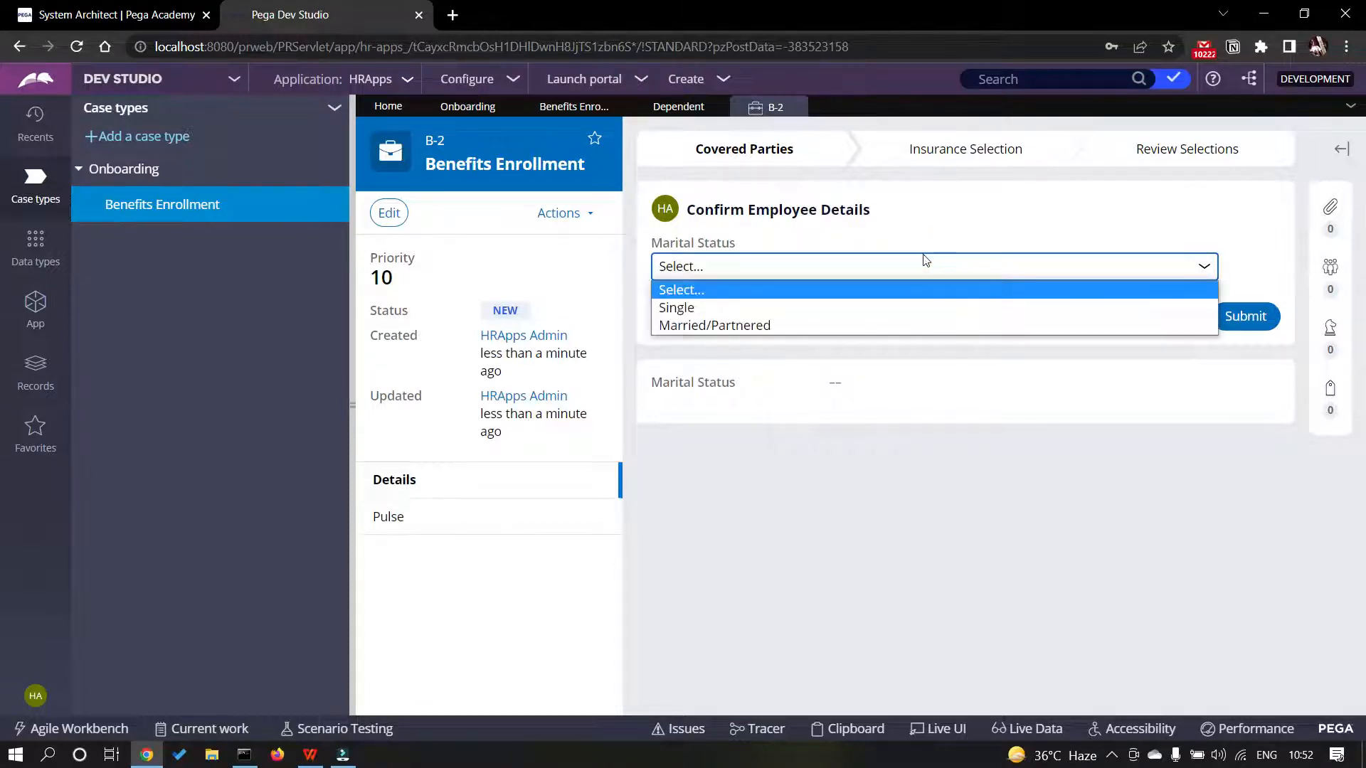
pyautogui.click(892, 323)
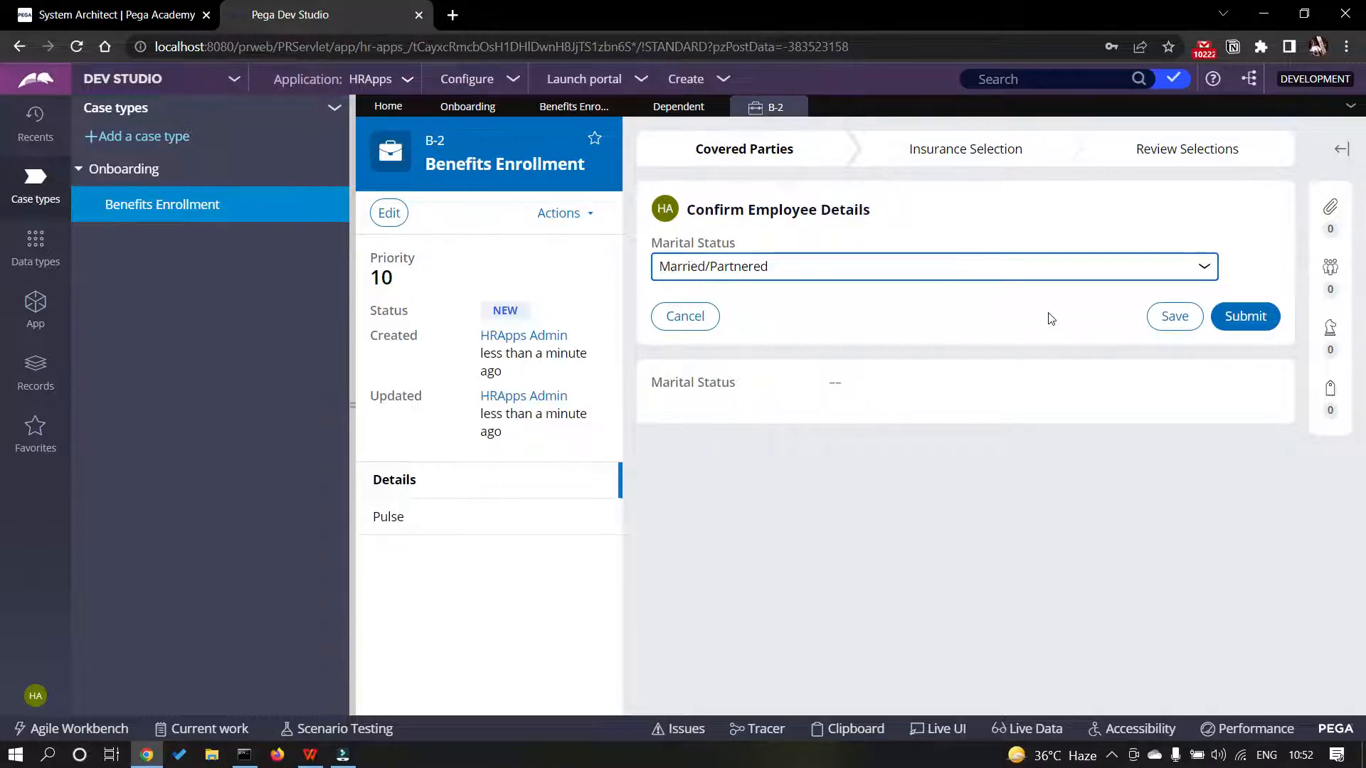
pyautogui.click(1253, 313)
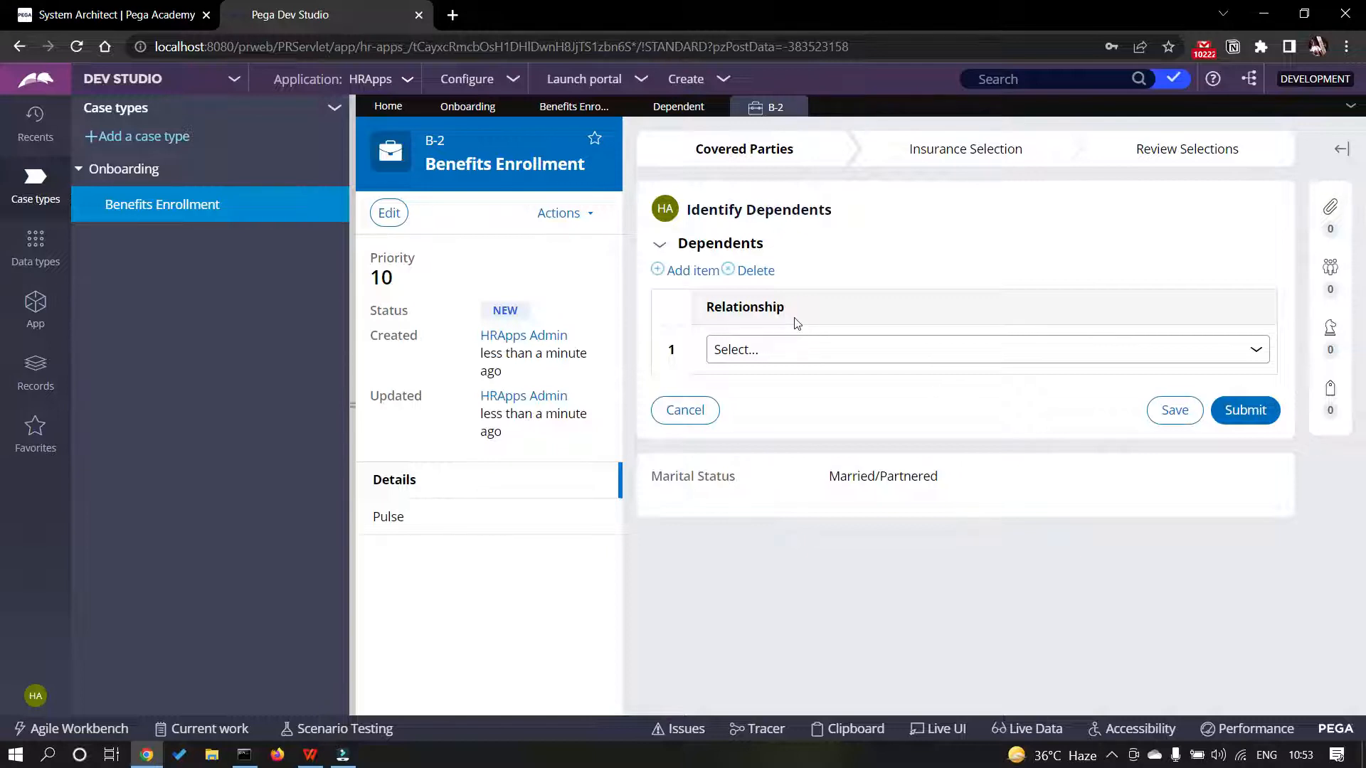
# - Try setting the first dependent's Relationship to Spouse/Partner in the test case, then leave the case and discard its unsaved changes
pyautogui.click(909, 353)
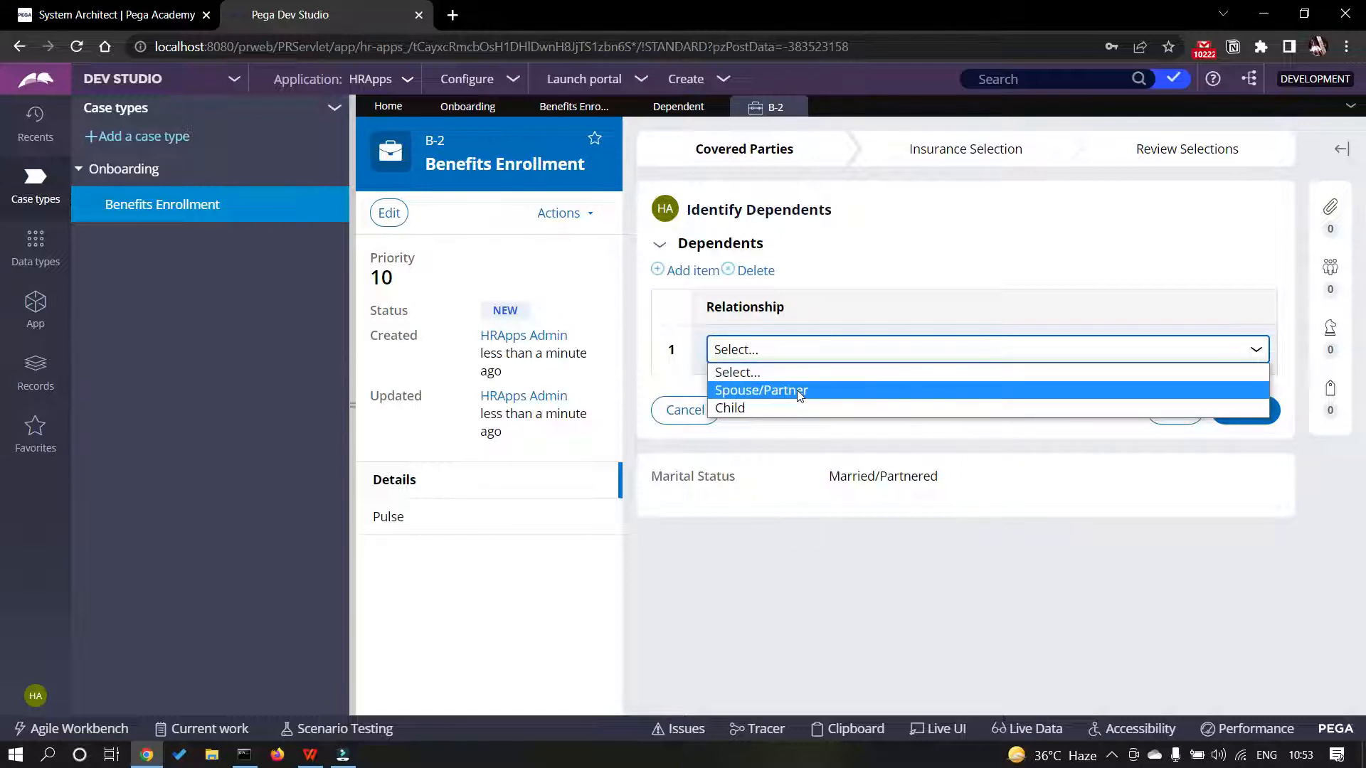
pyautogui.click(904, 250)
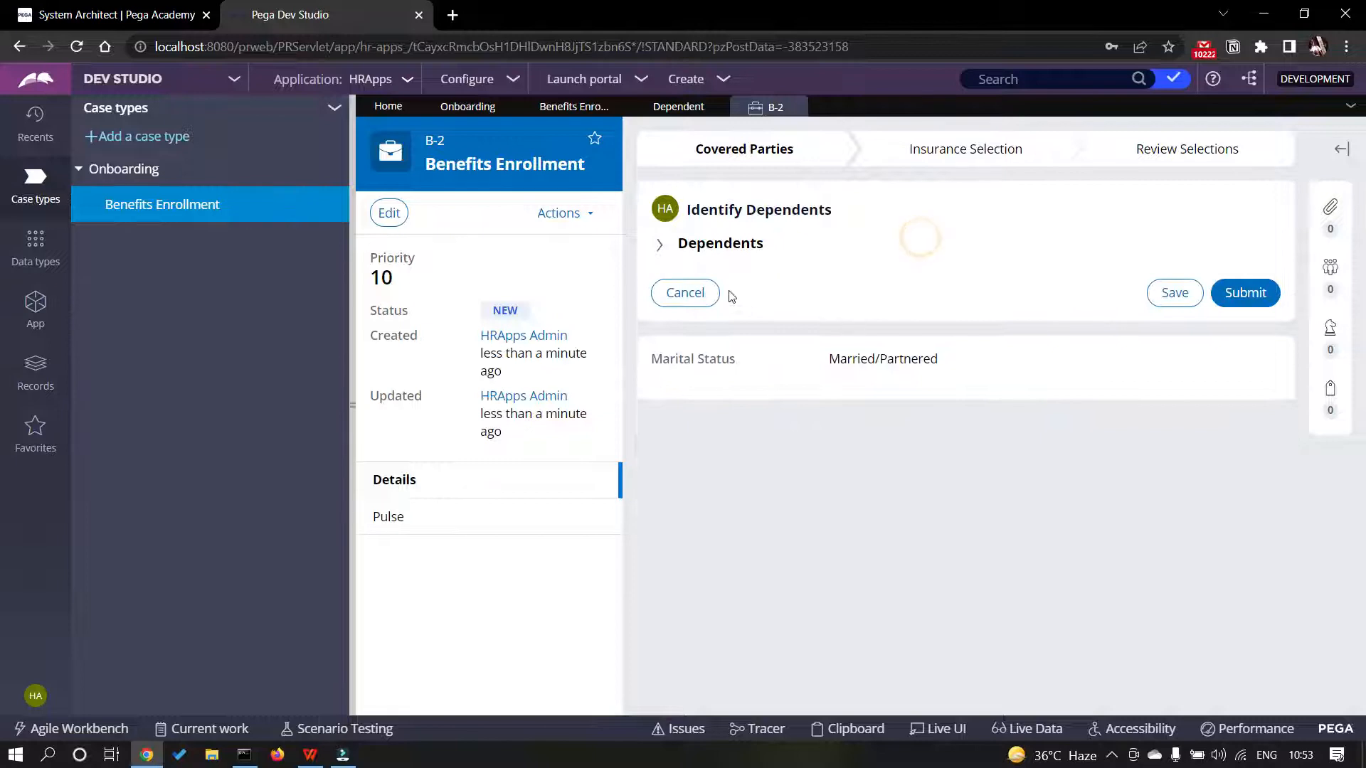
pyautogui.click(668, 245)
pyautogui.click(789, 350)
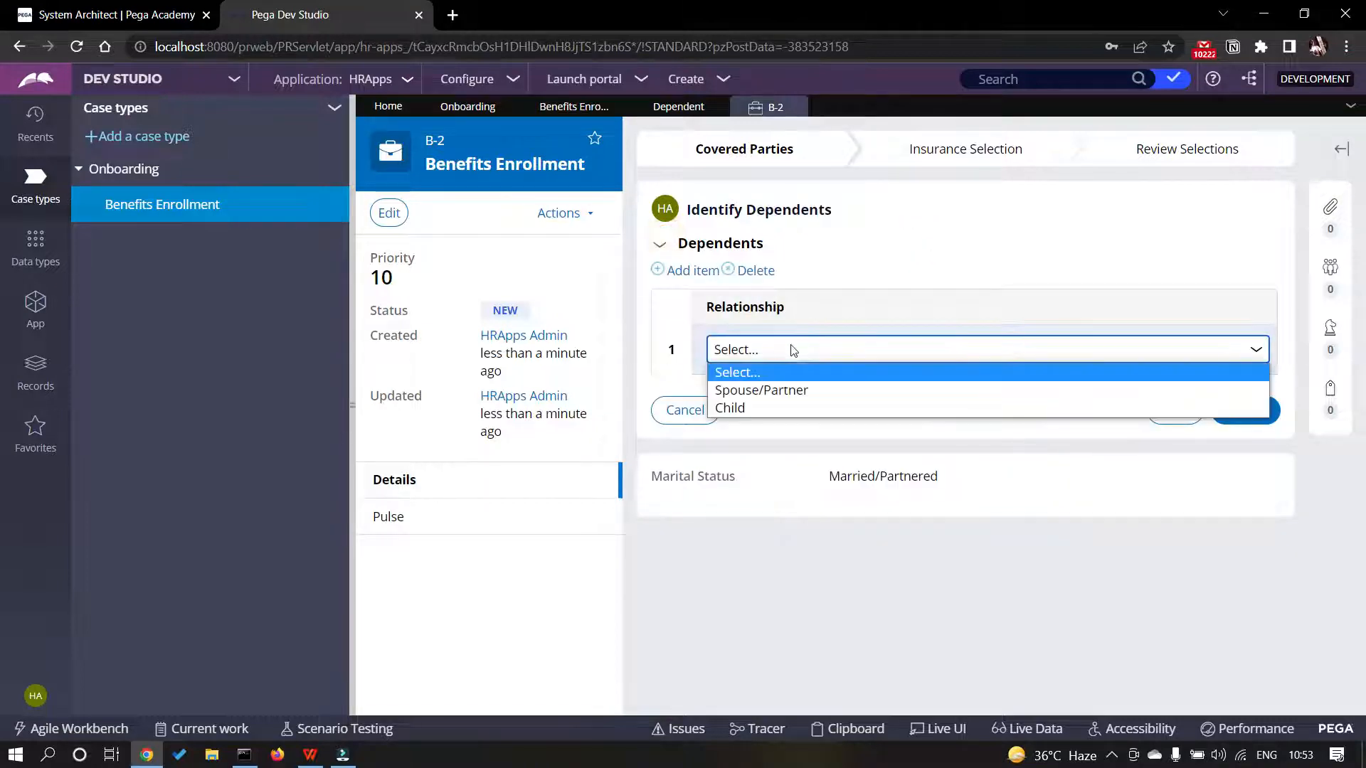
pyautogui.click(795, 390)
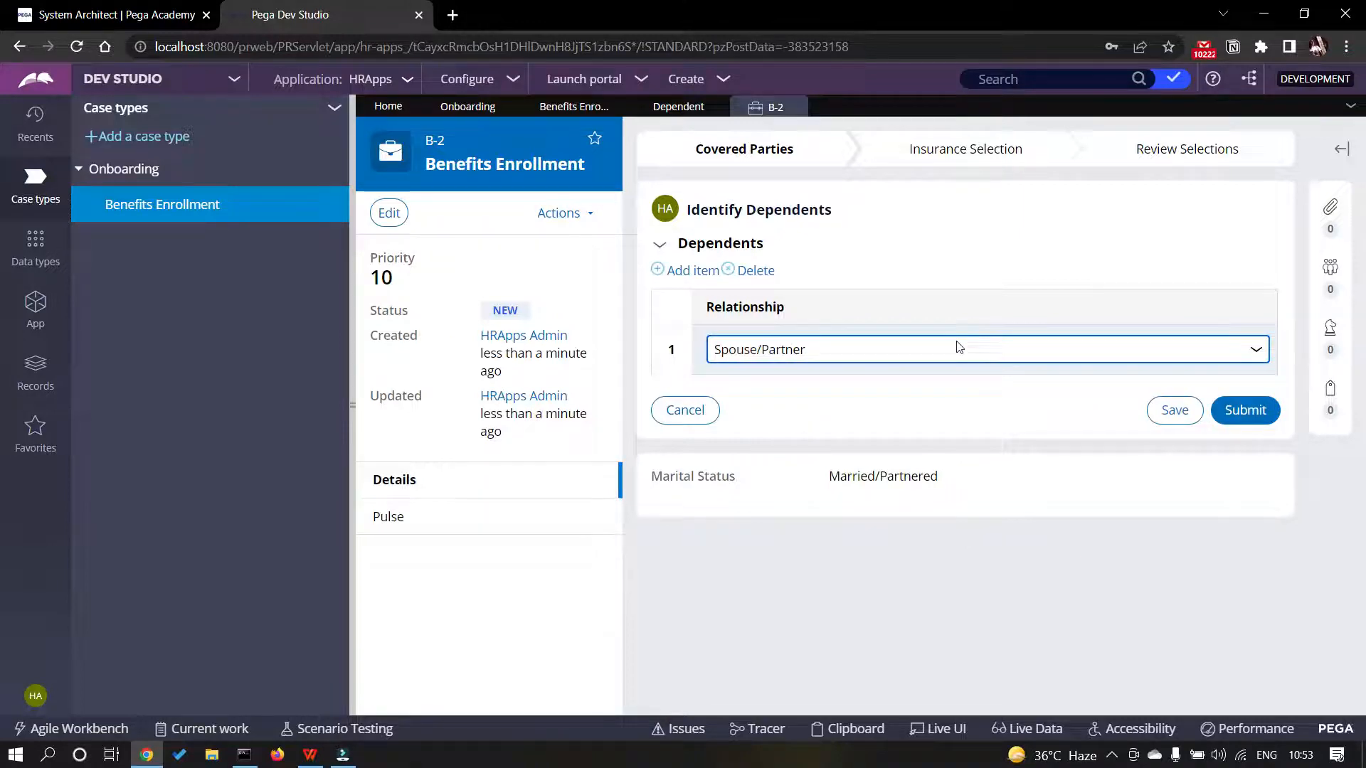
pyautogui.click(960, 243)
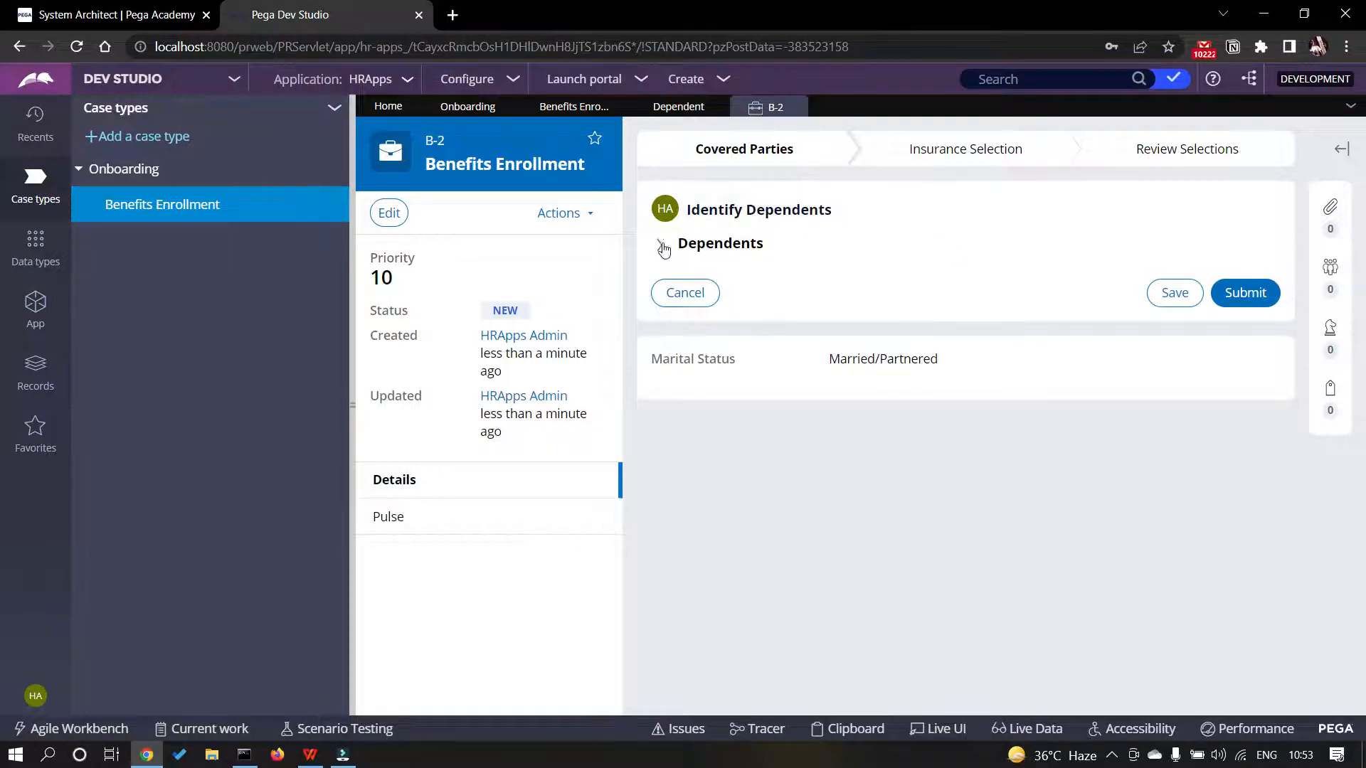
pyautogui.click(785, 107)
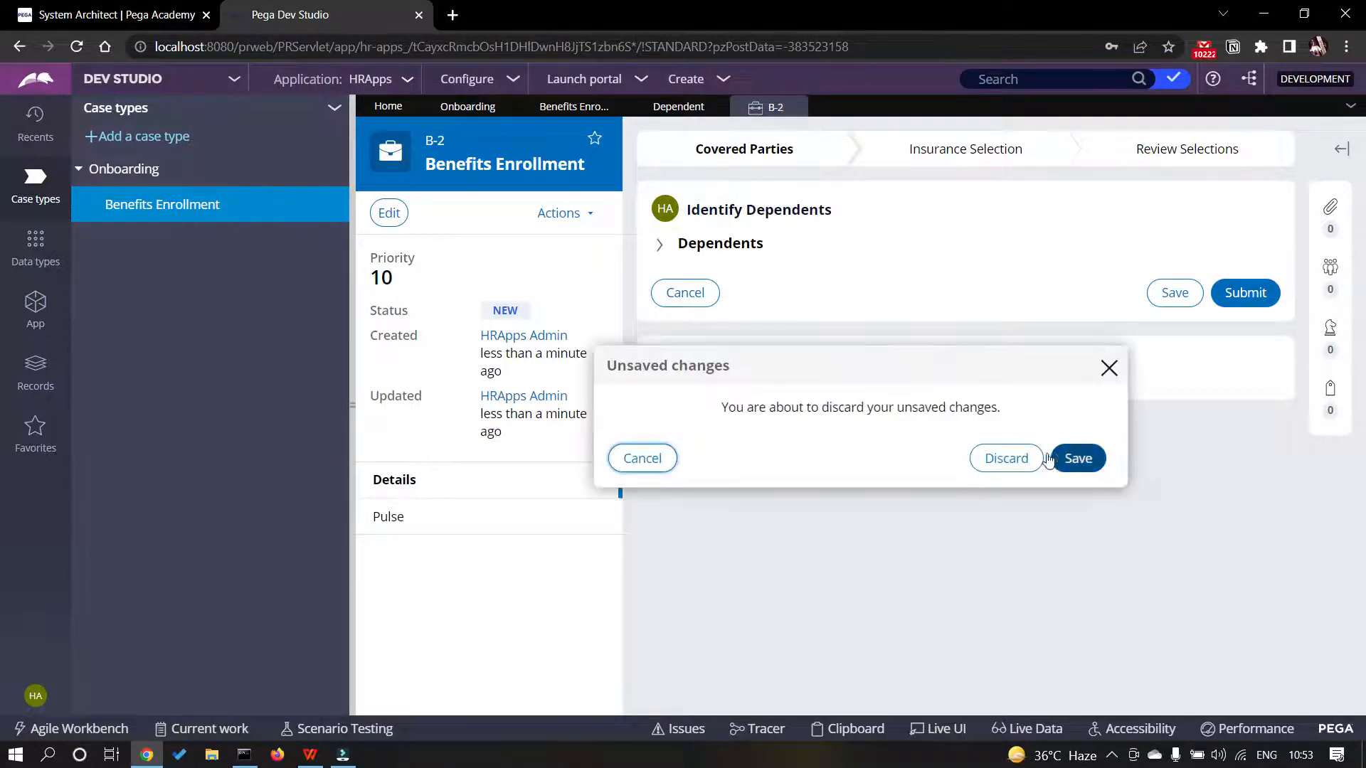
pyautogui.click(1017, 462)
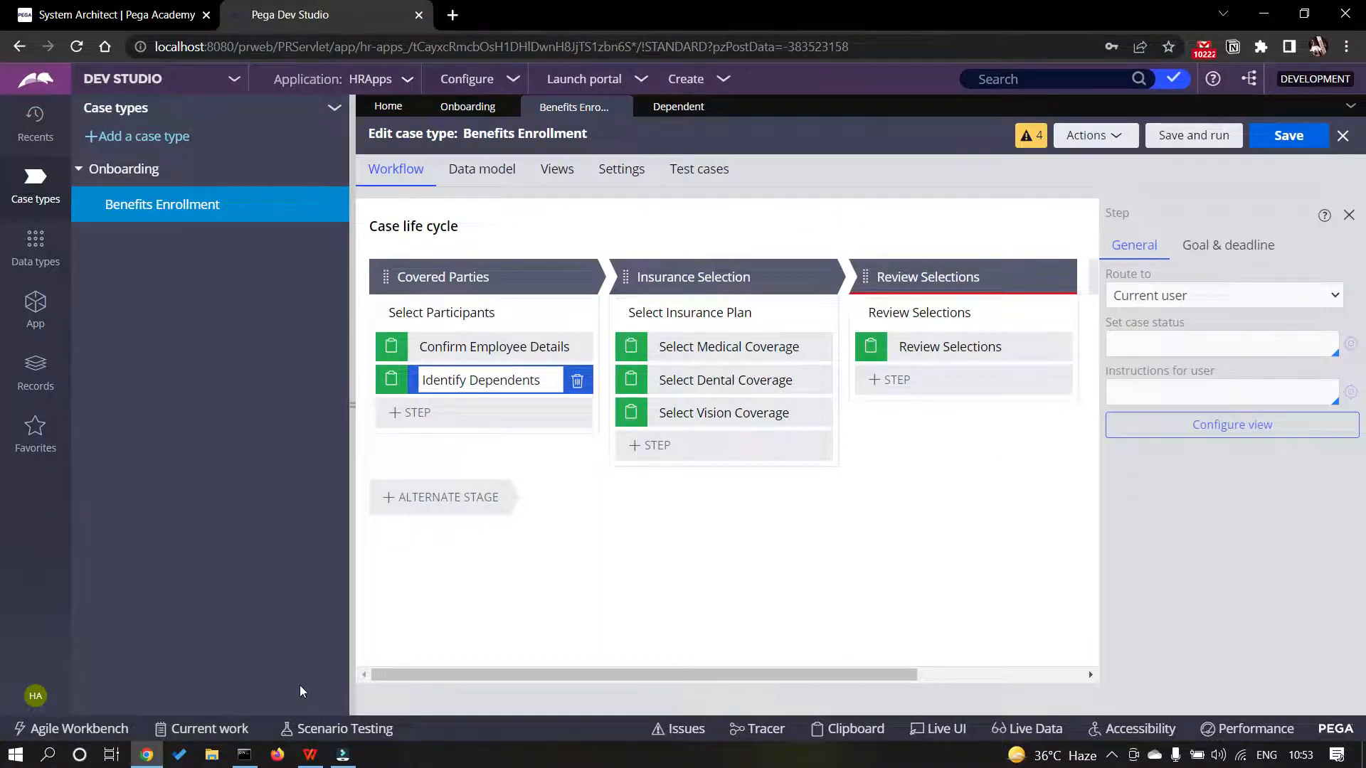
# - Check the requirement in the WPS Office guide, and in Chrome start a new data transform labelled Initialize Spouse in the BenefitsEnrollment class
pyautogui.moveTo(310, 757)
pyautogui.click(357, 645)
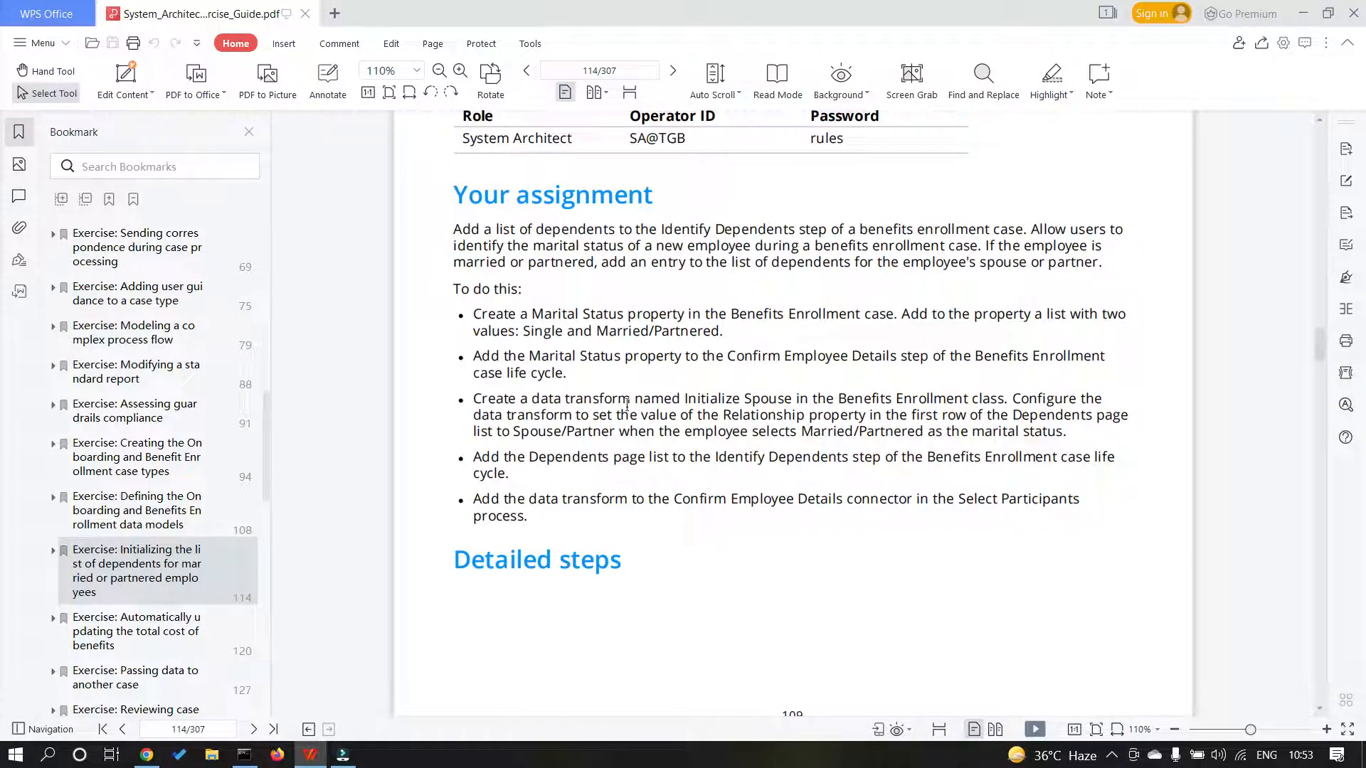
pyautogui.hotkey('alt', 'Tab')
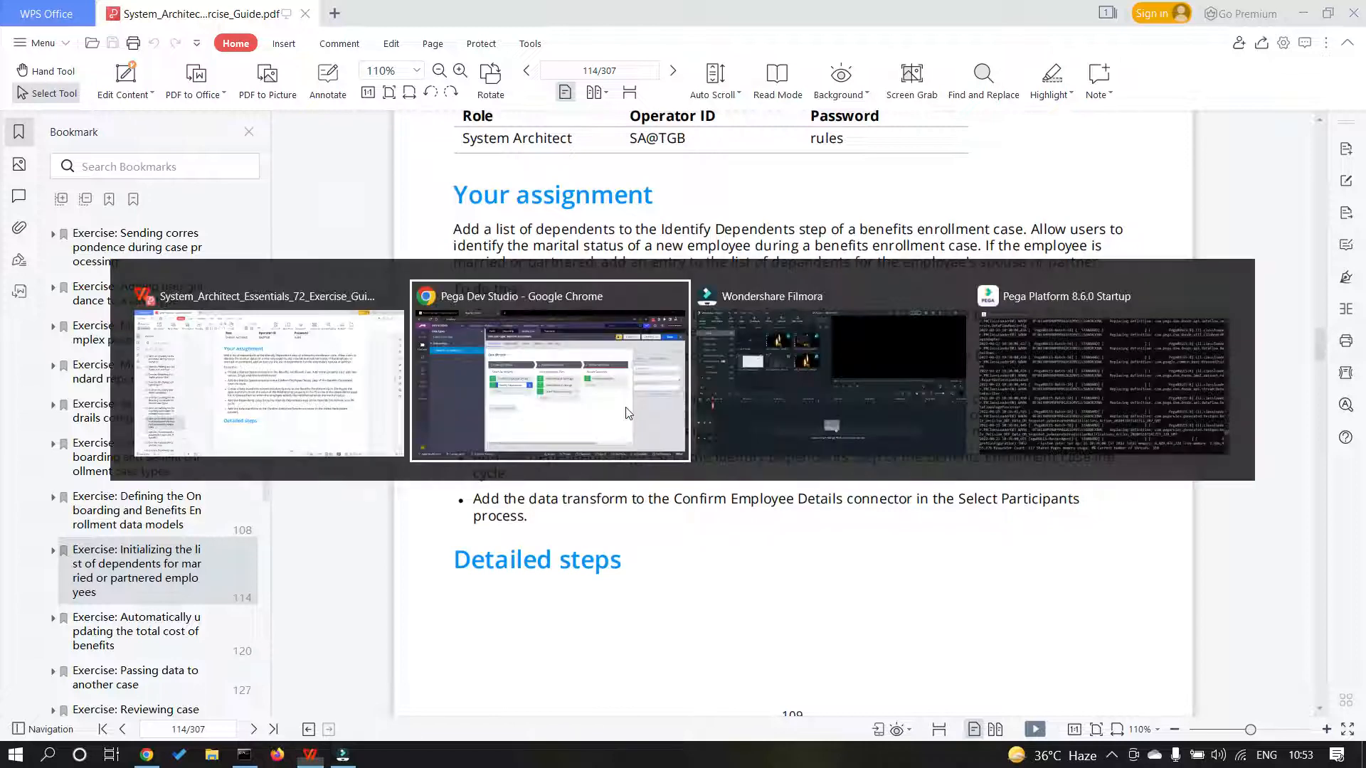
pyautogui.click(35, 304)
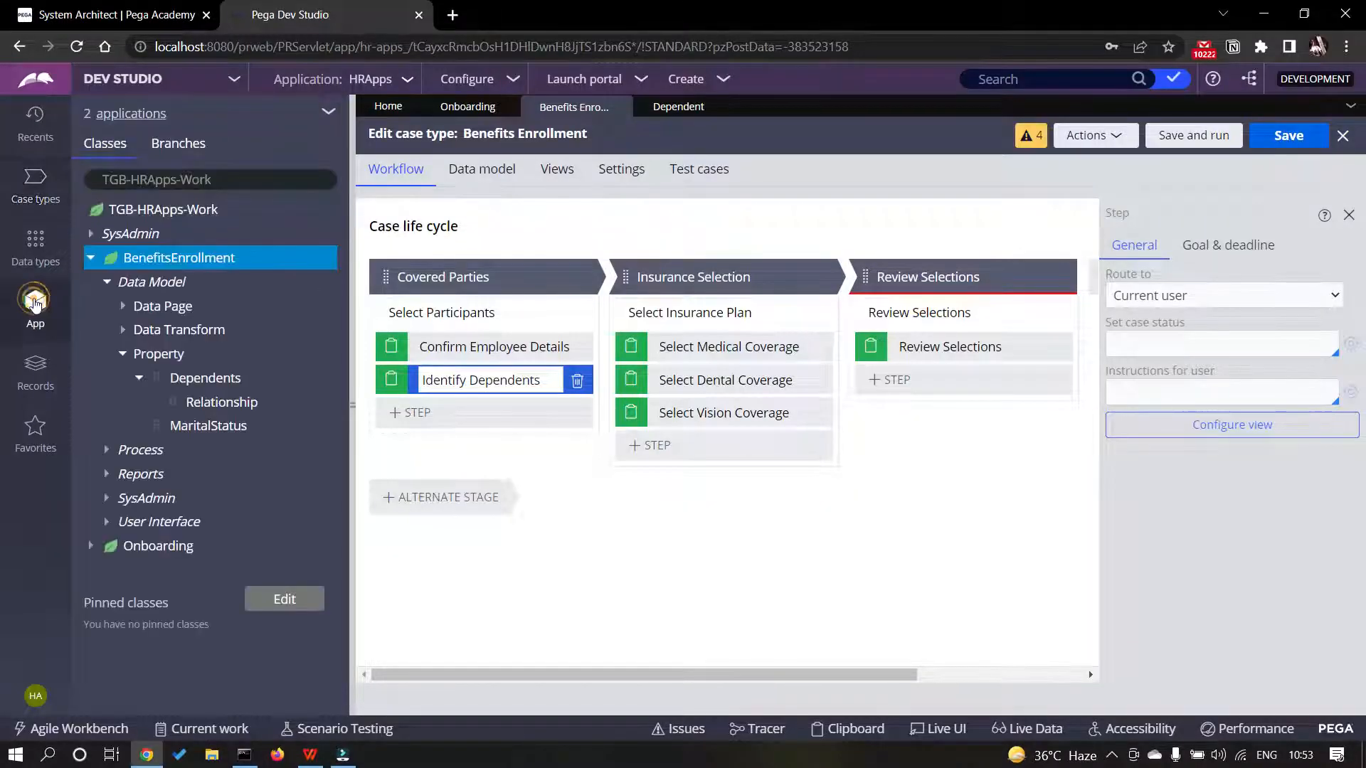
pyautogui.click(121, 353)
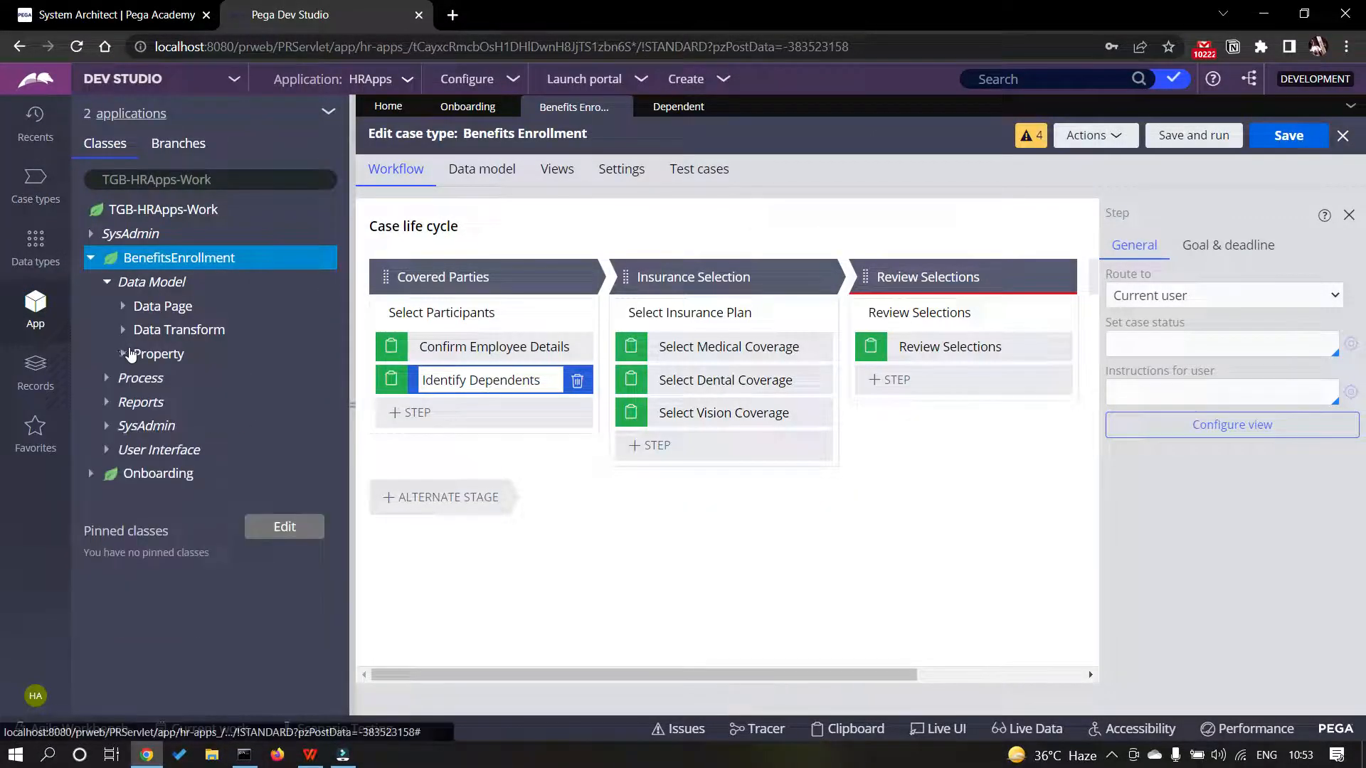
pyautogui.click(128, 335)
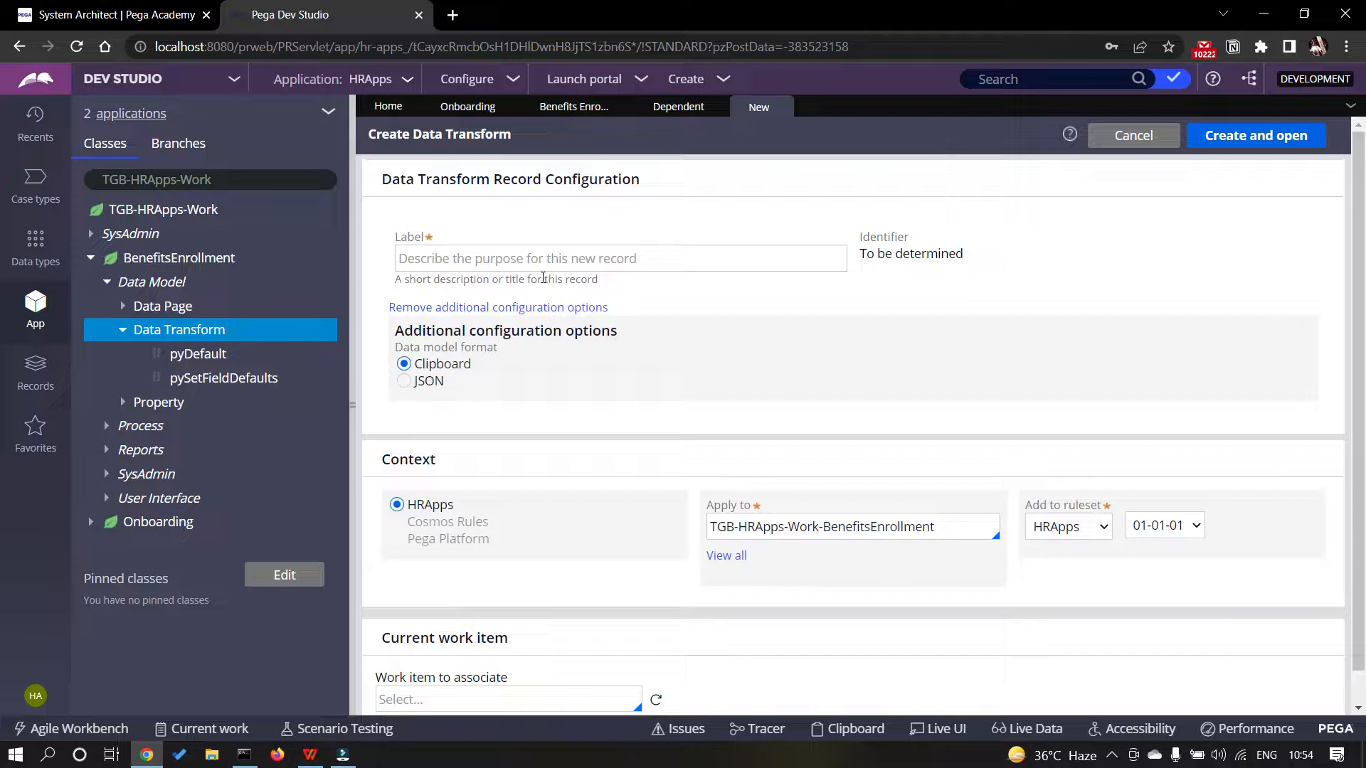
pyautogui.click(499, 259)
pyautogui.write('Initial')
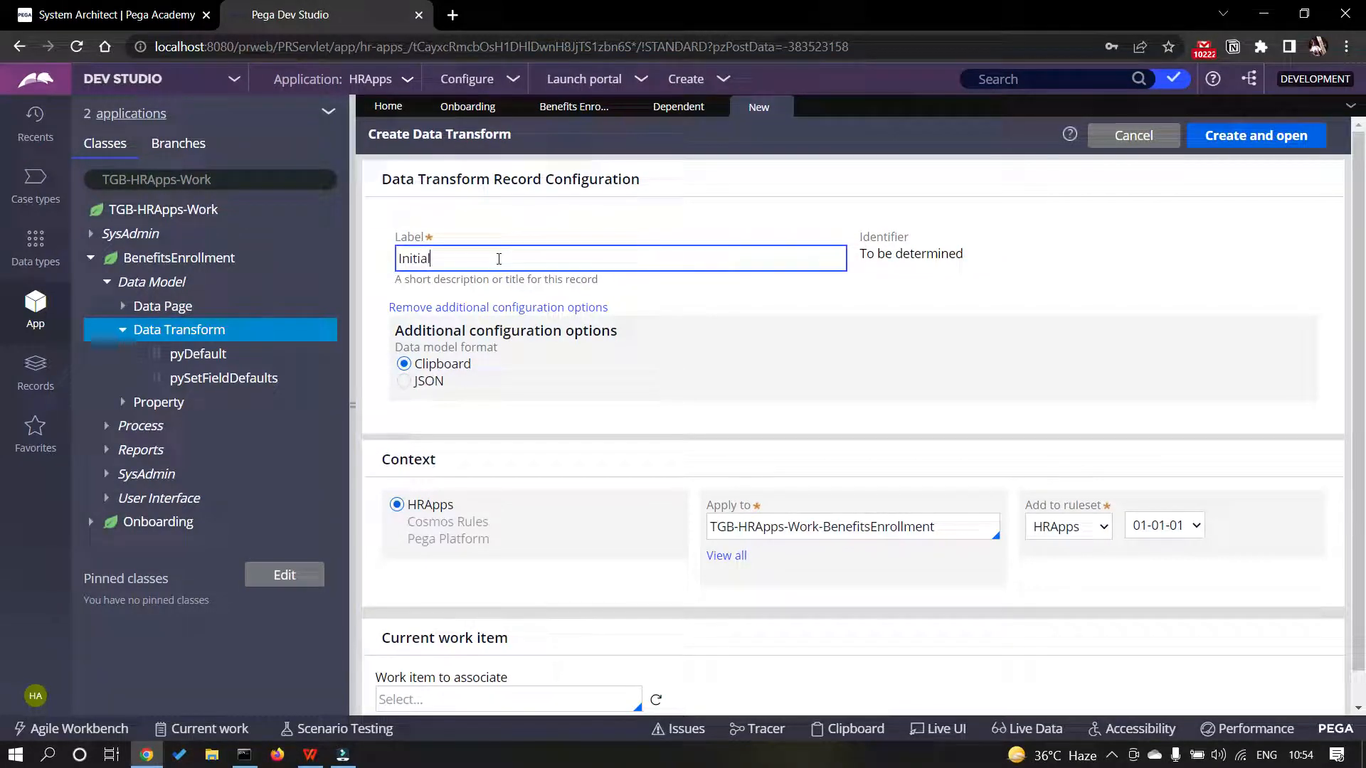
pyautogui.write('ize Spouse')
pyautogui.click(755, 306)
# - Compare the class with the WPS Office guide, and in Chrome create and open the data transform in ruleset HRApps 01-01-01
pyautogui.hotkey('alt', 'Tab')
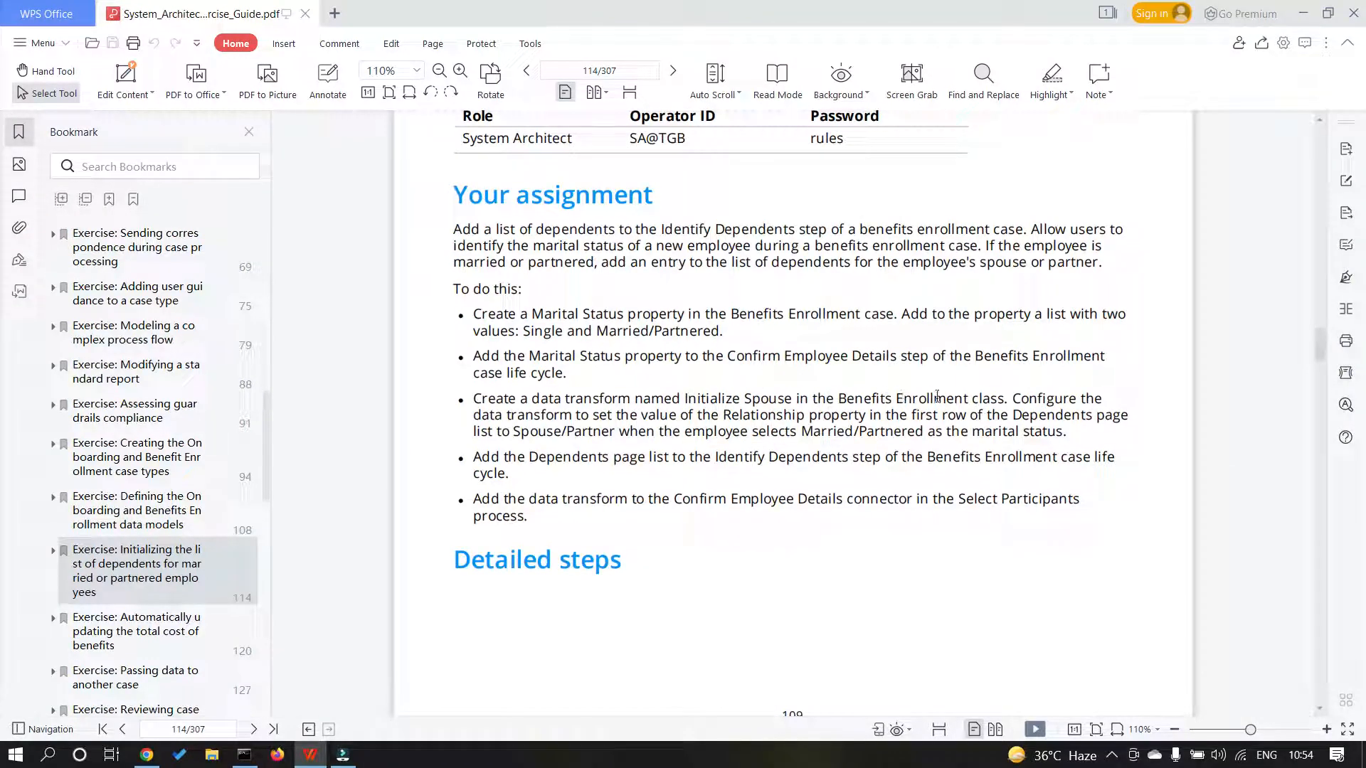
pyautogui.hotkey('alt', 'Tab')
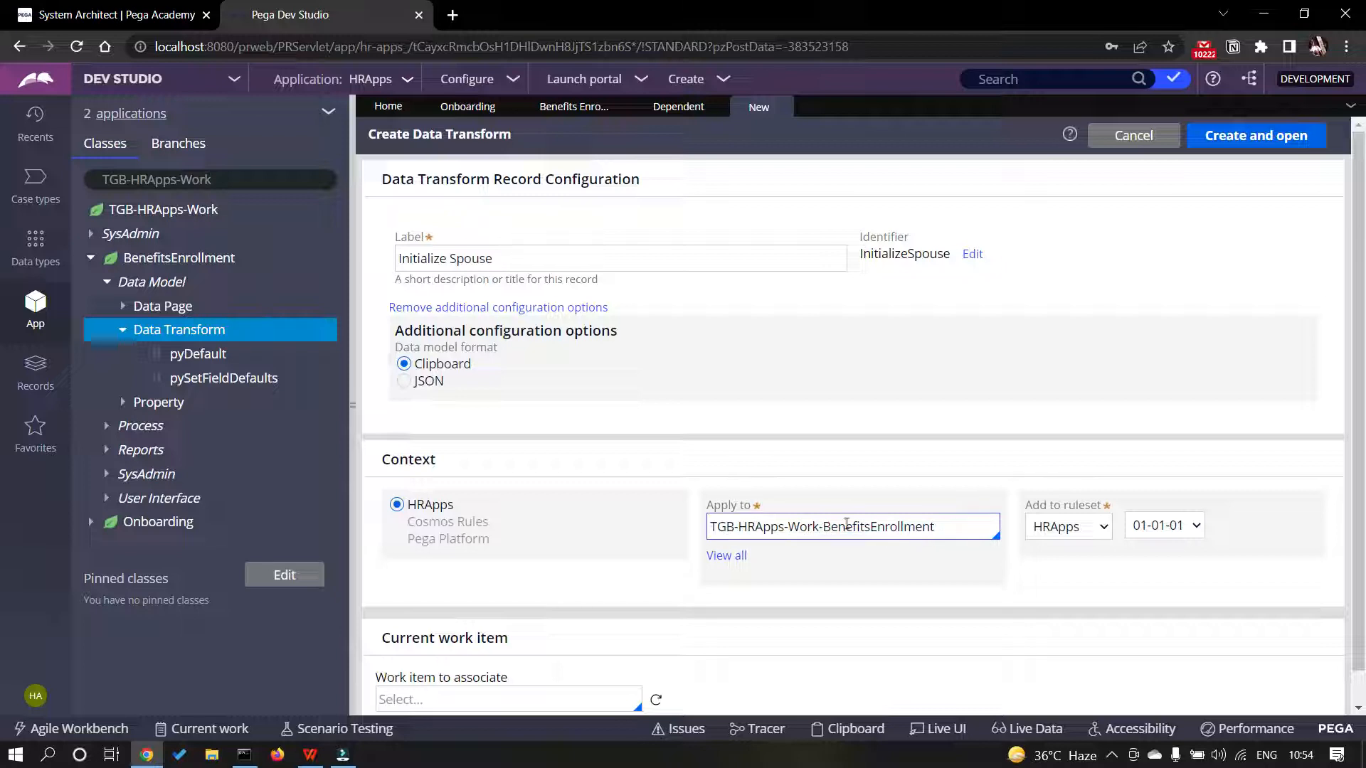
pyautogui.click(1070, 506)
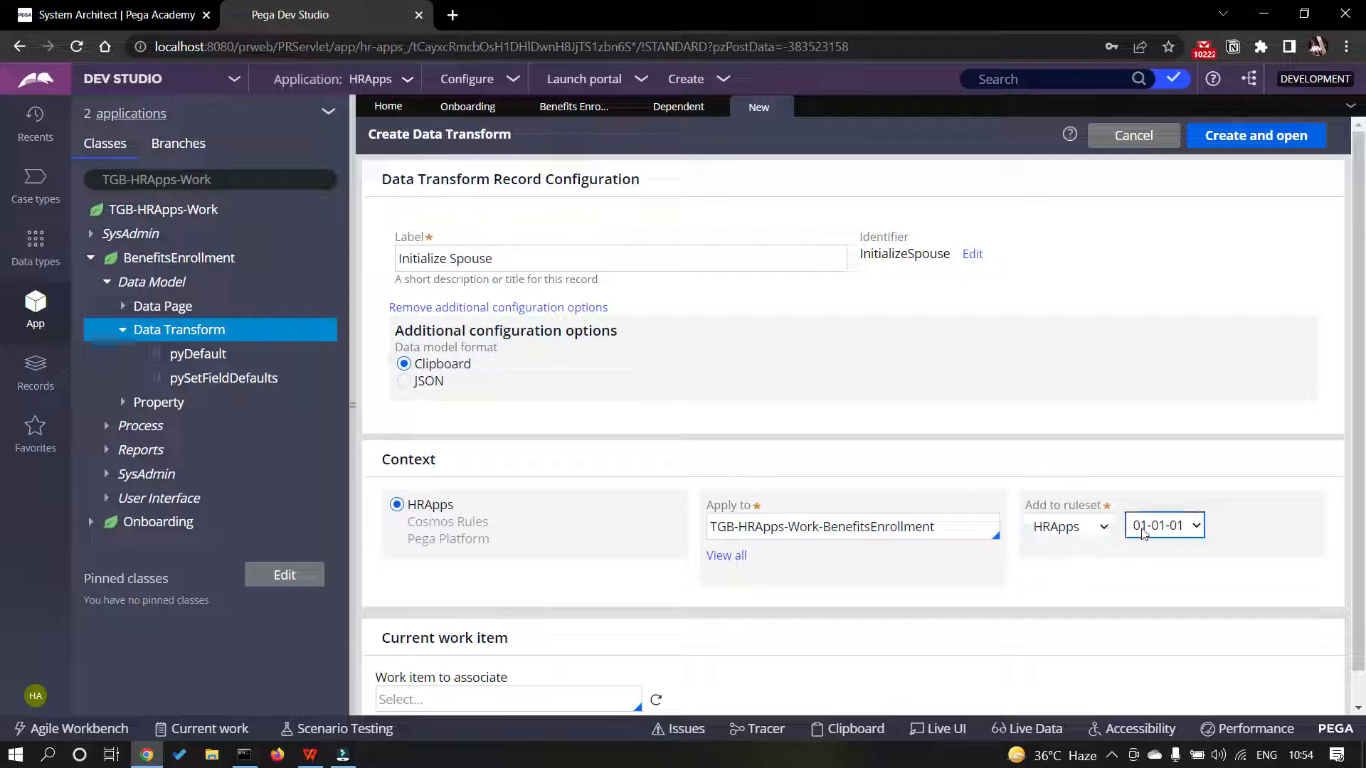
pyautogui.click(1246, 136)
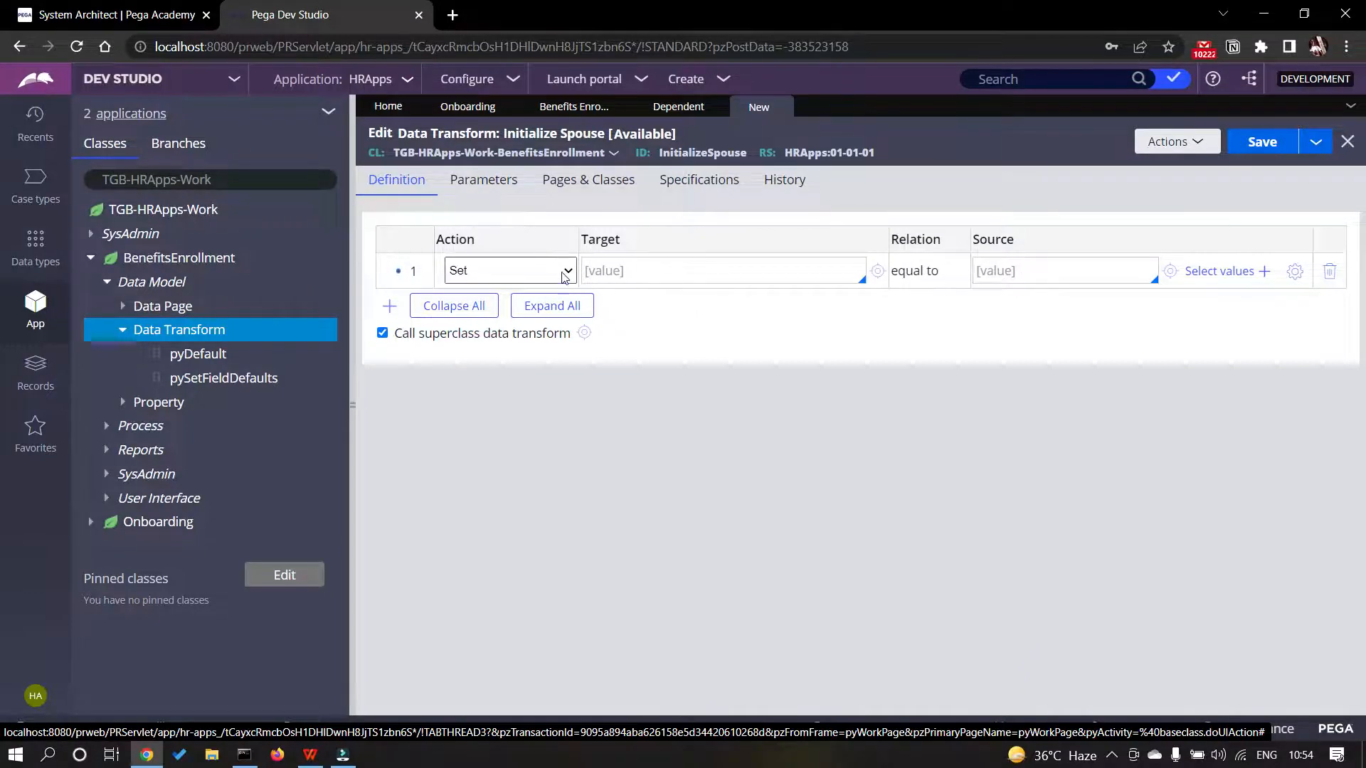
# - Consult the WPS Office guide for the Married/Partnered condition, and in Chrome look through the properties available as the first row's target
pyautogui.hotkey('alt', 'Tab')
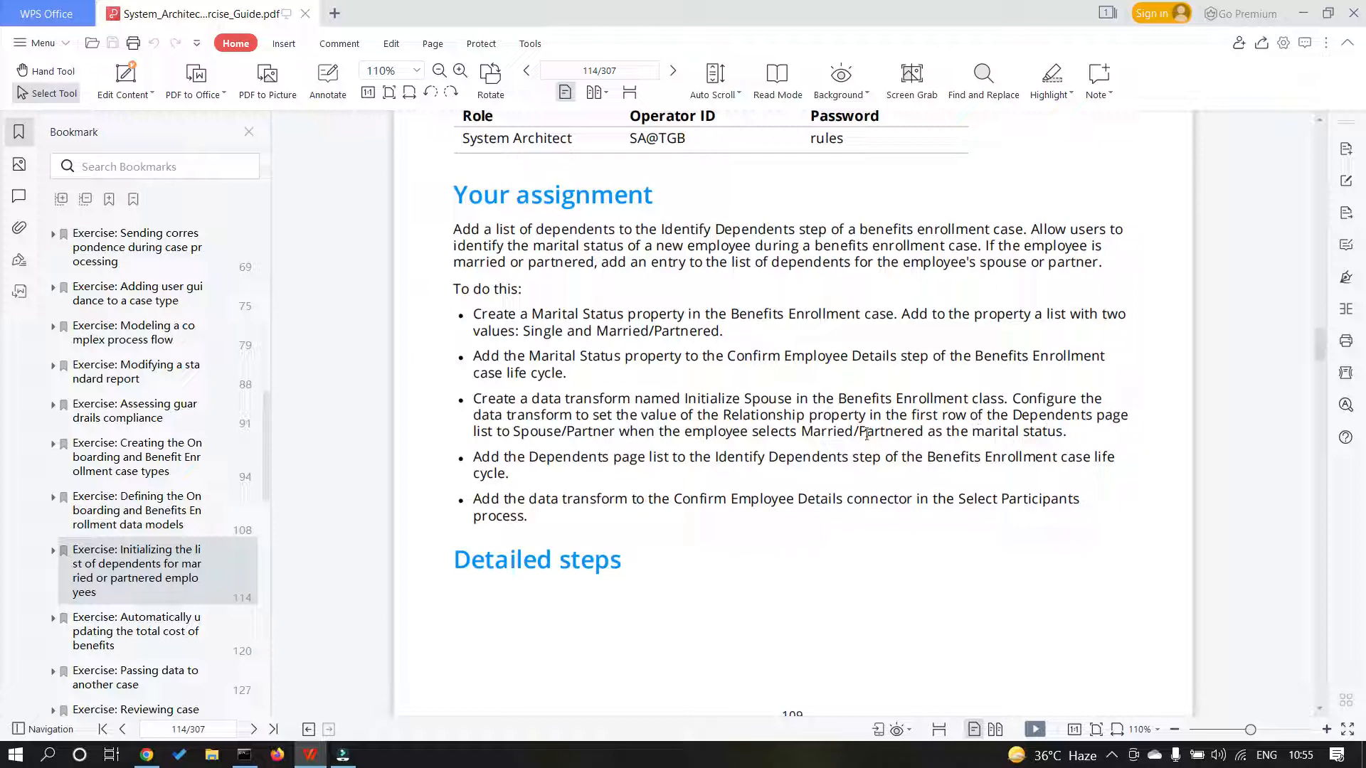
pyautogui.hotkey('alt', 'Tab')
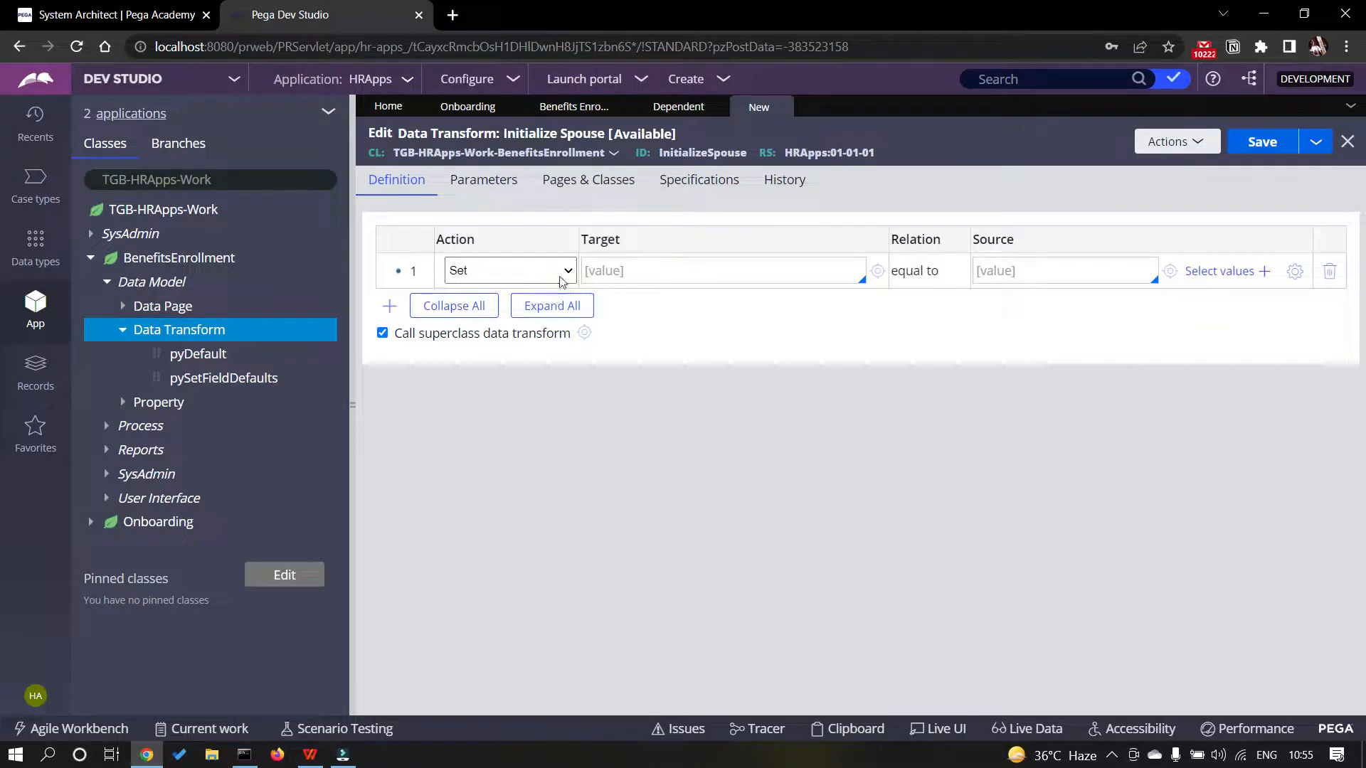
pyautogui.click(656, 271)
pyautogui.click(624, 269)
pyautogui.write('.')
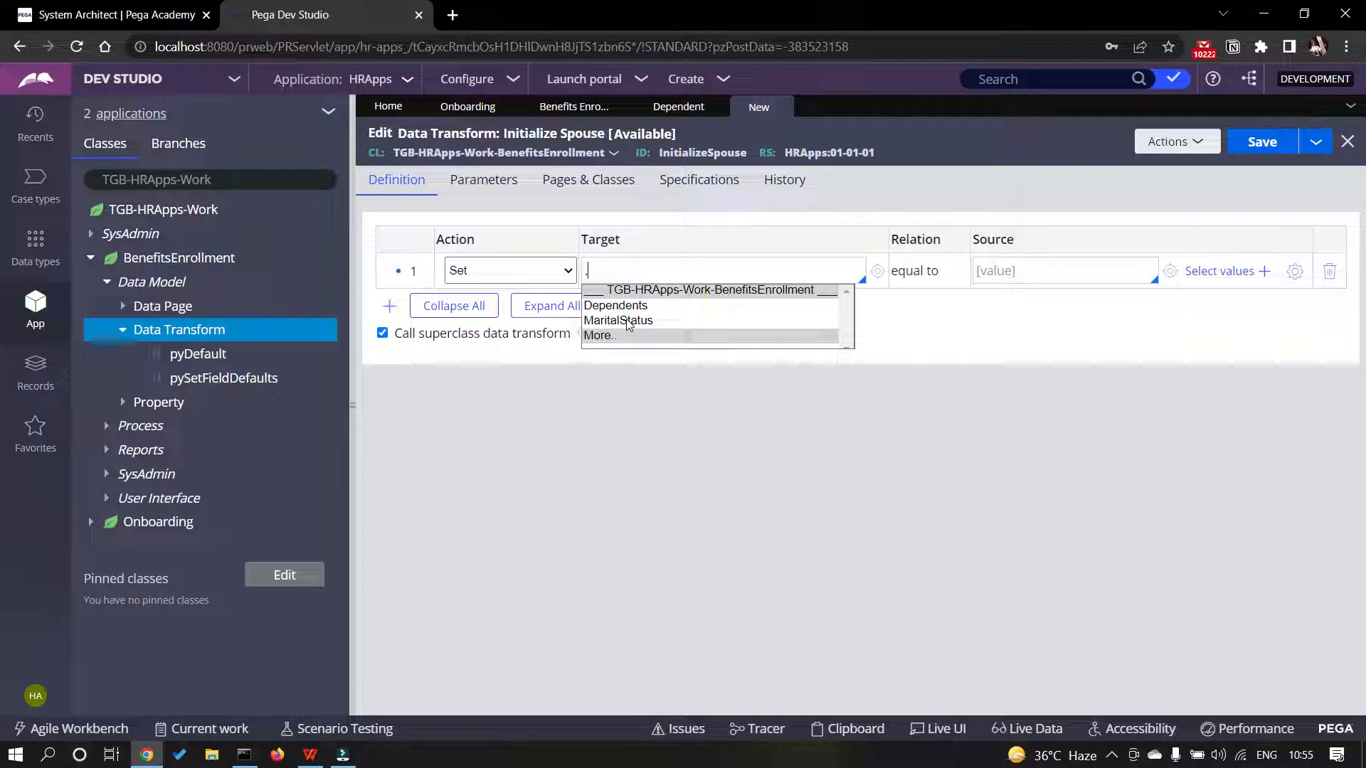
pyautogui.hotkey('alt', 'Tab')
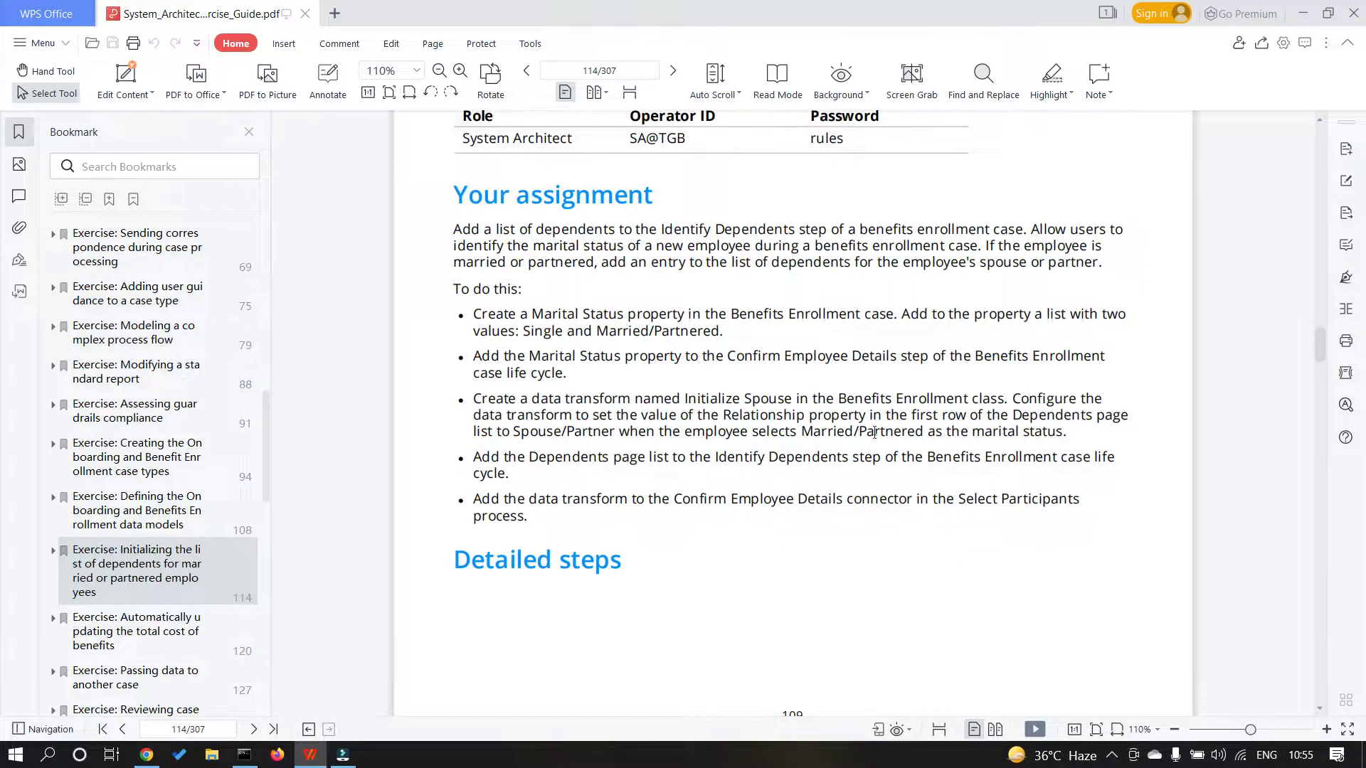
pyautogui.hotkey('alt', 'Tab')
pyautogui.click(642, 403)
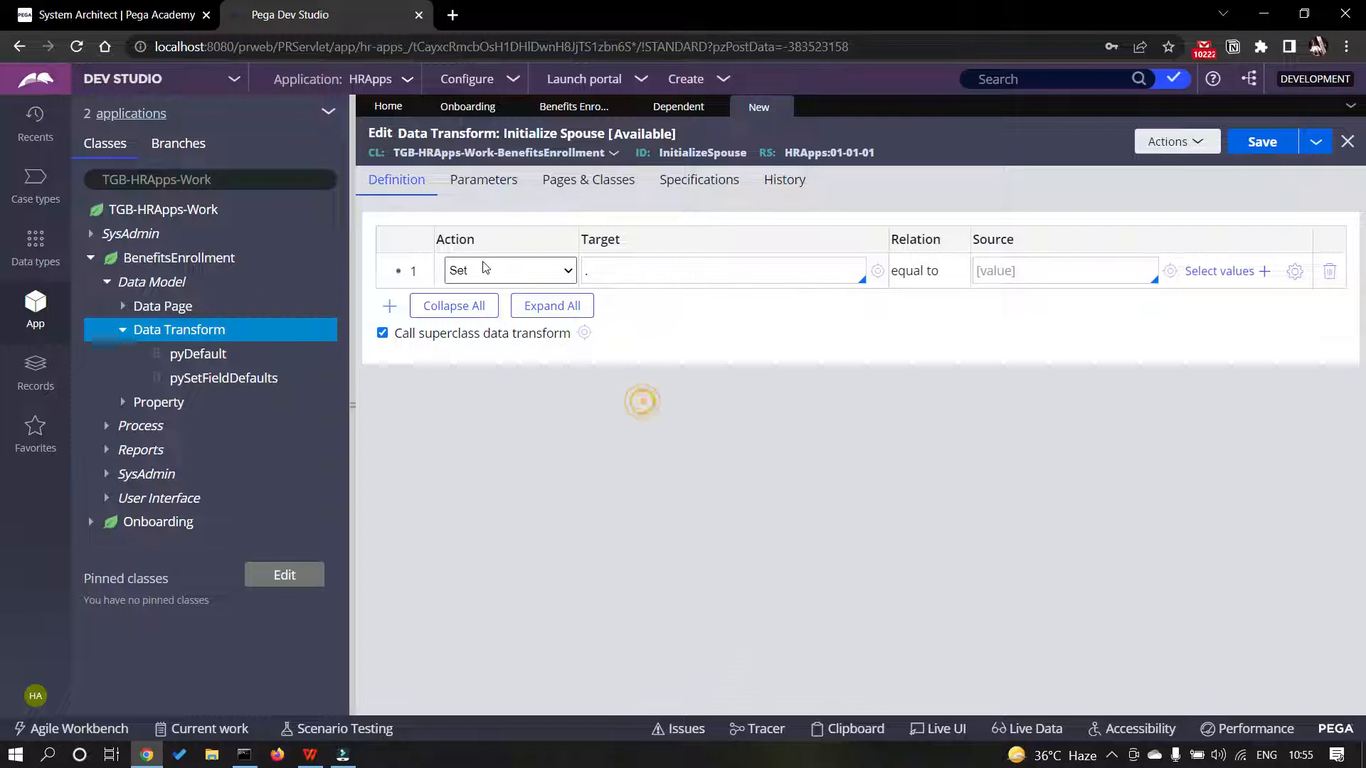
# - Set the action of the data transform's first row to When and clear its condition
pyautogui.click(530, 271)
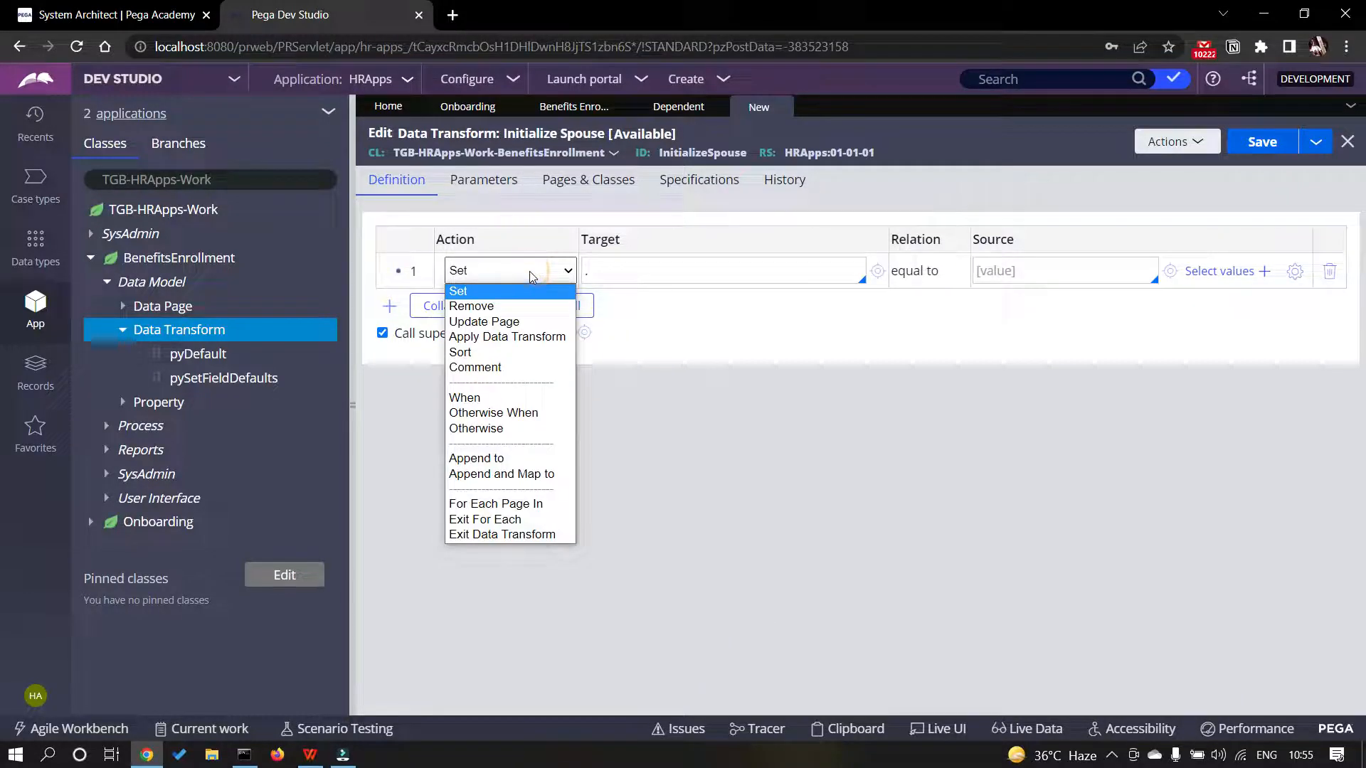
pyautogui.click(502, 397)
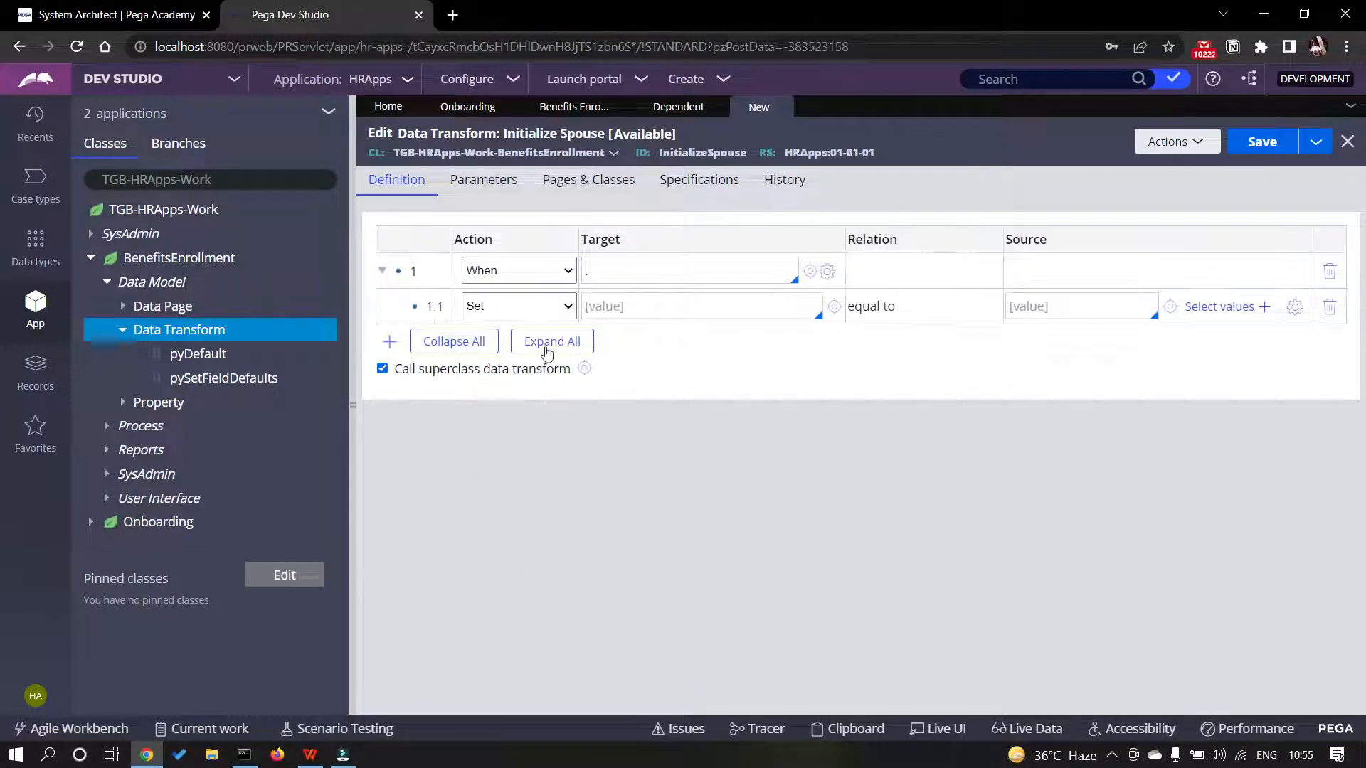
pyautogui.click(613, 272)
pyautogui.click(614, 272)
pyautogui.write('.')
pyautogui.press('BackSpace')
pyautogui.write('.')
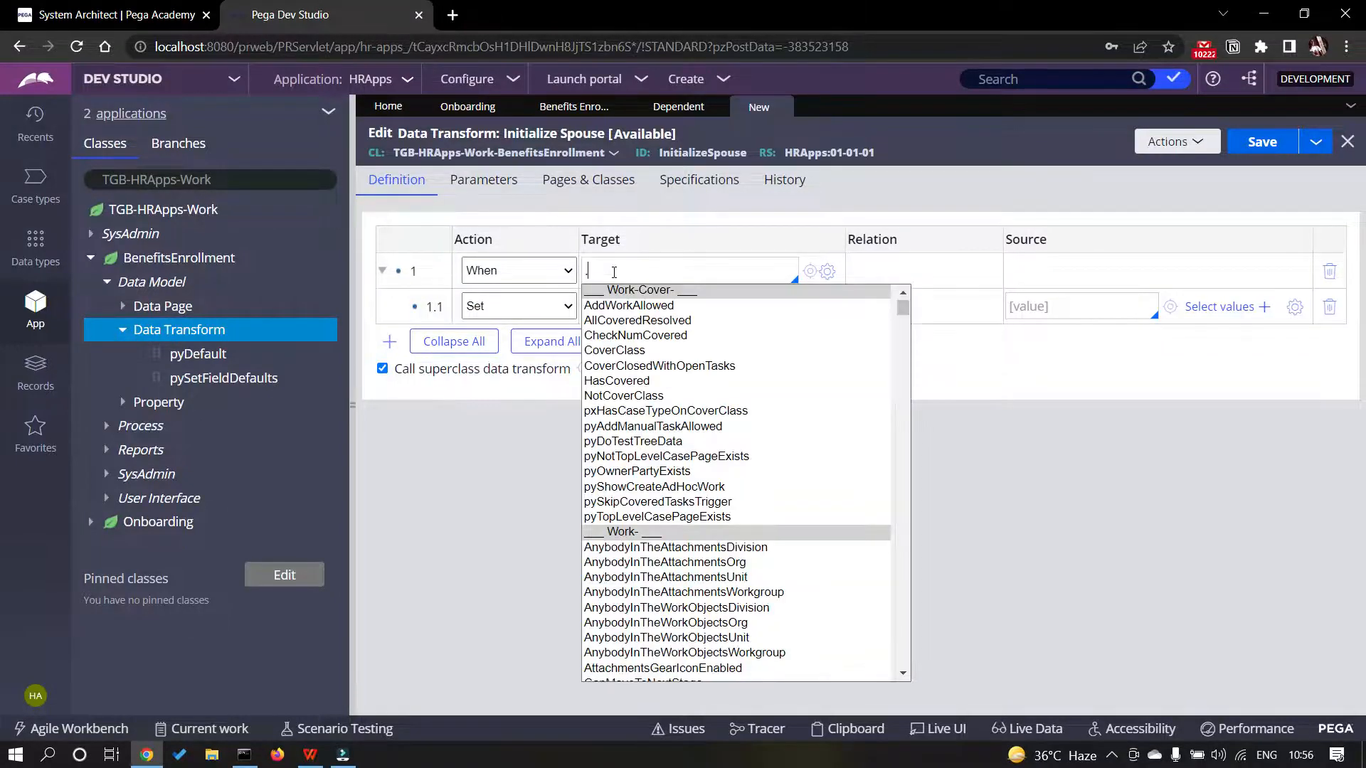
pyautogui.click(521, 440)
pyautogui.click(604, 272)
pyautogui.press('BackSpace')
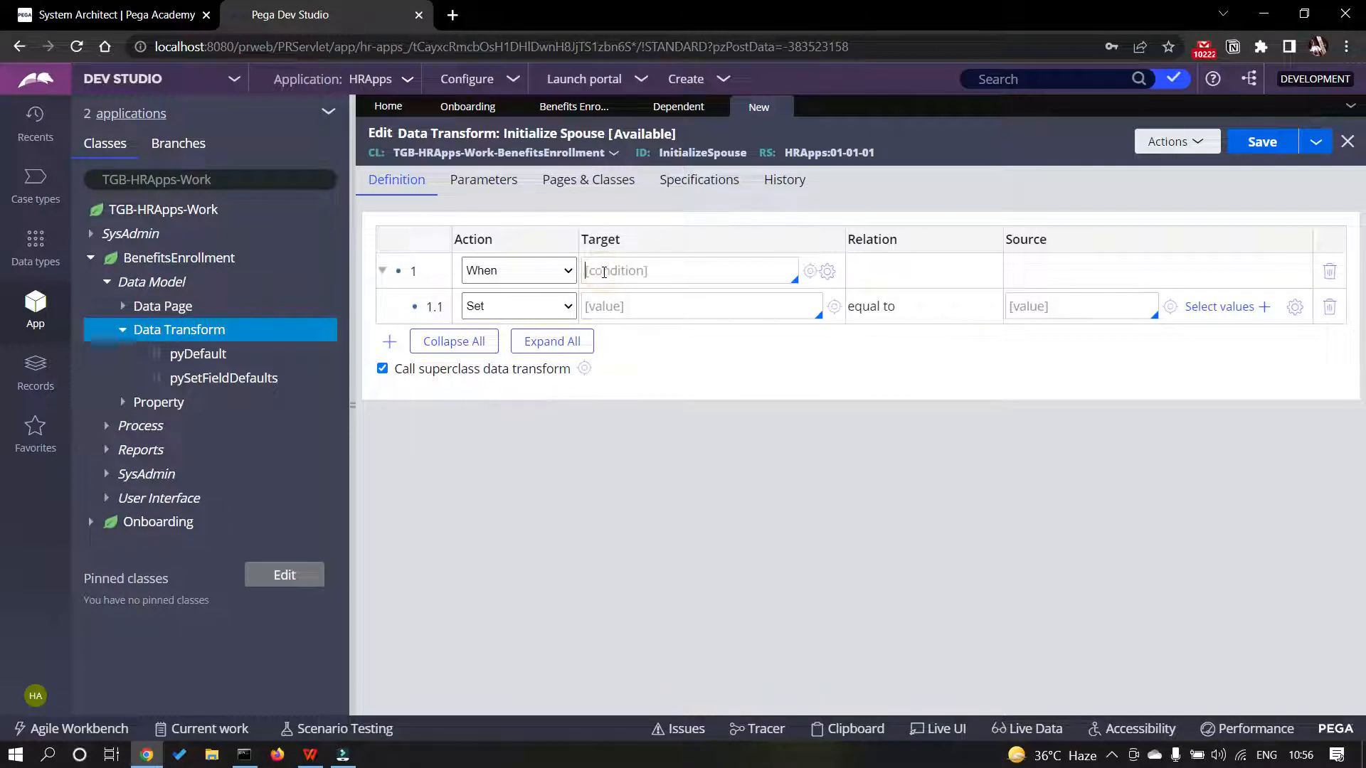
# - Start the When condition in the expression builder with the MaritalStatus property and the == operator
pyautogui.click(827, 272)
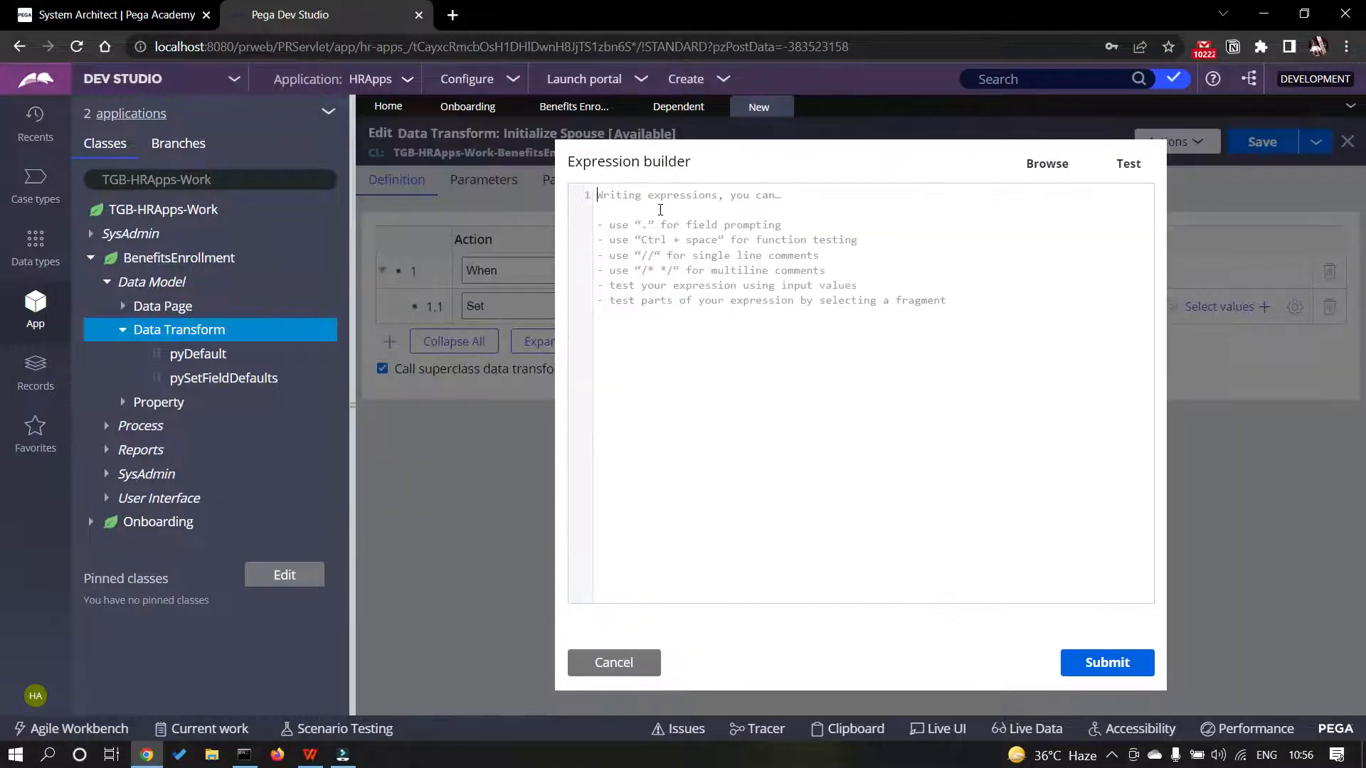
pyautogui.click(660, 209)
pyautogui.click(1051, 165)
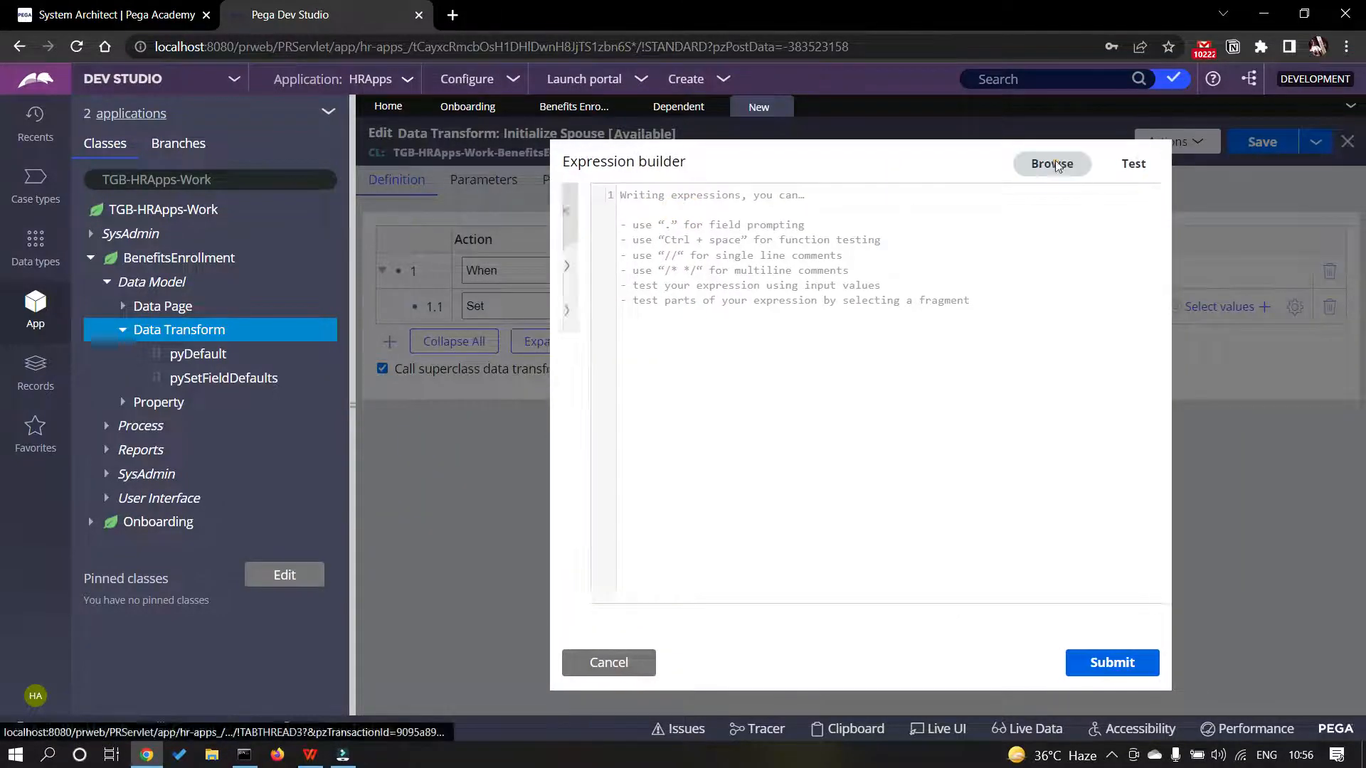
pyautogui.click(762, 210)
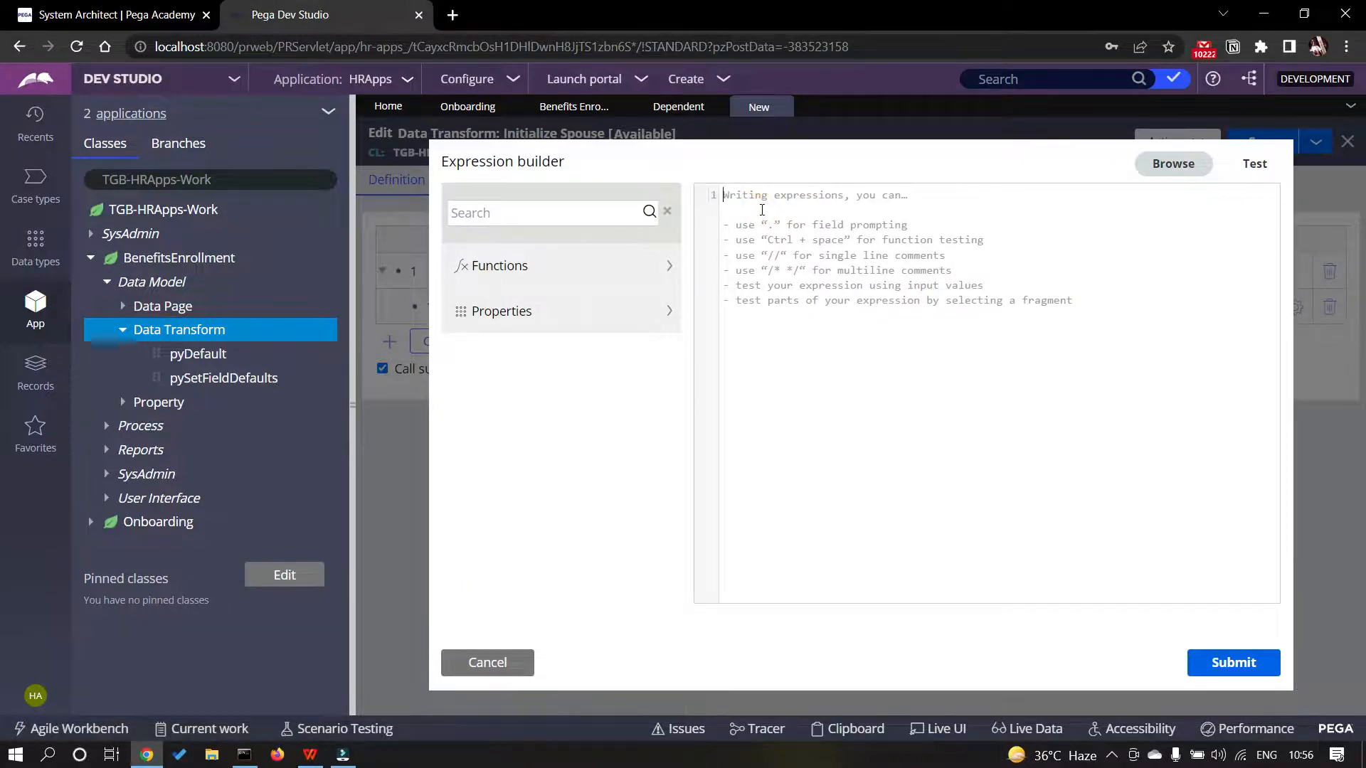
pyautogui.write('.')
pyautogui.press('Down')
pyautogui.press('Down')
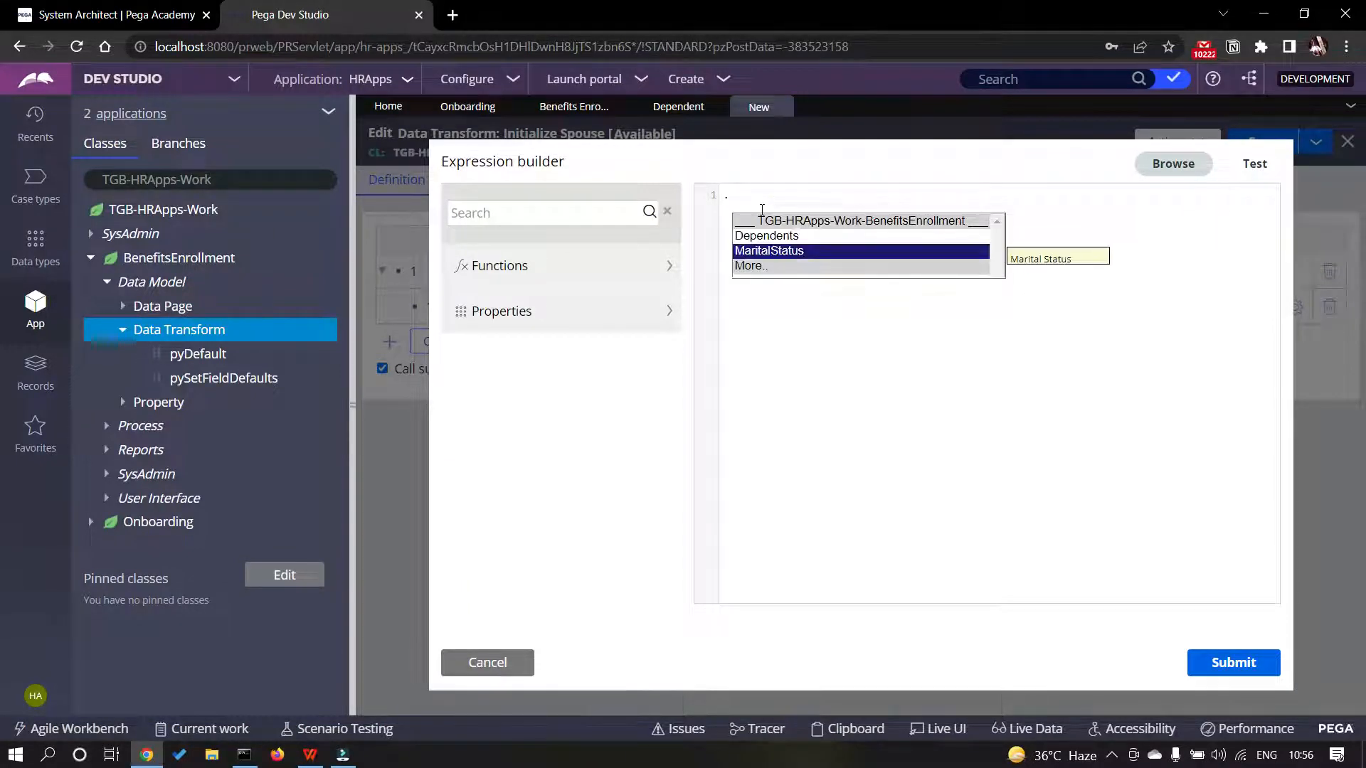
pyautogui.press('Return')
pyautogui.write('==')
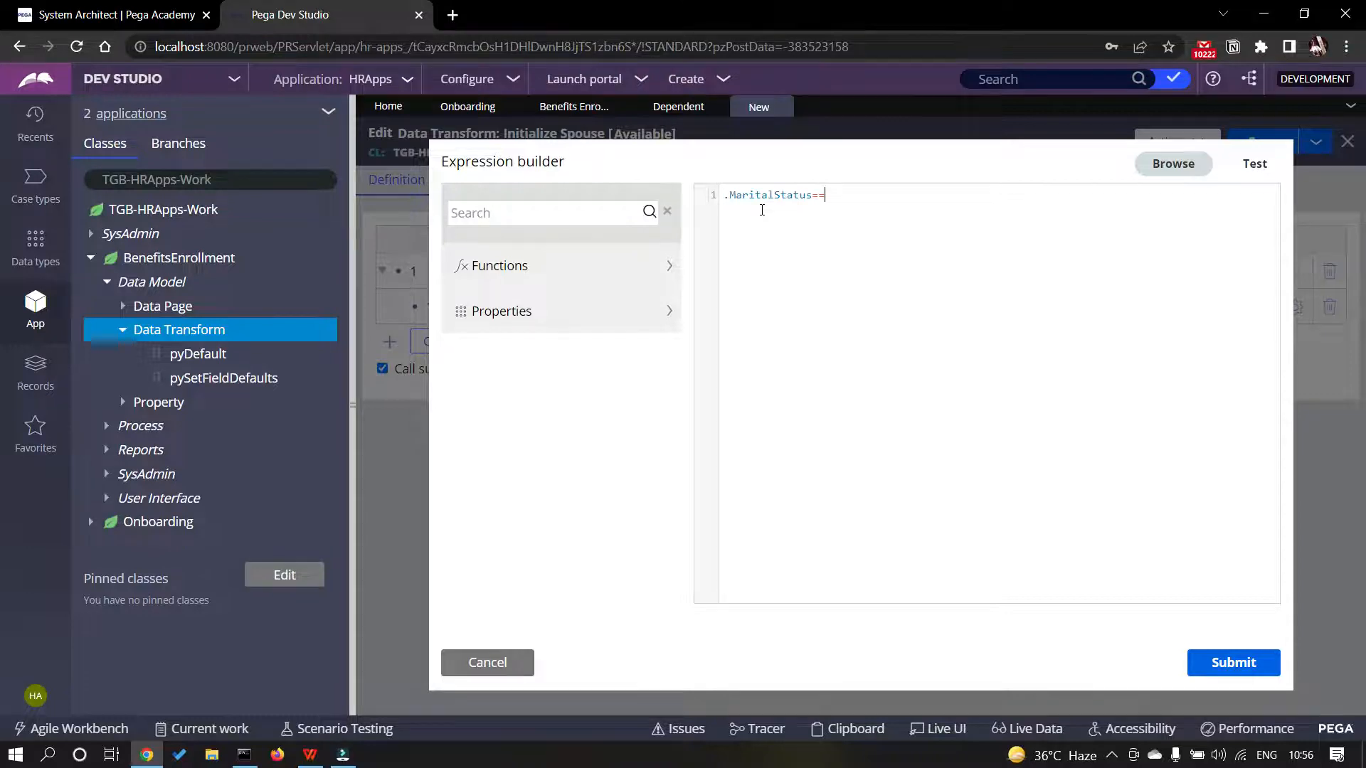
# - Copy Married/Partnered from the WPS Office guide, and in Chrome complete the When condition as .MaritalStatus=="Married/Partnered"
pyautogui.hotkey('alt', 'Tab')
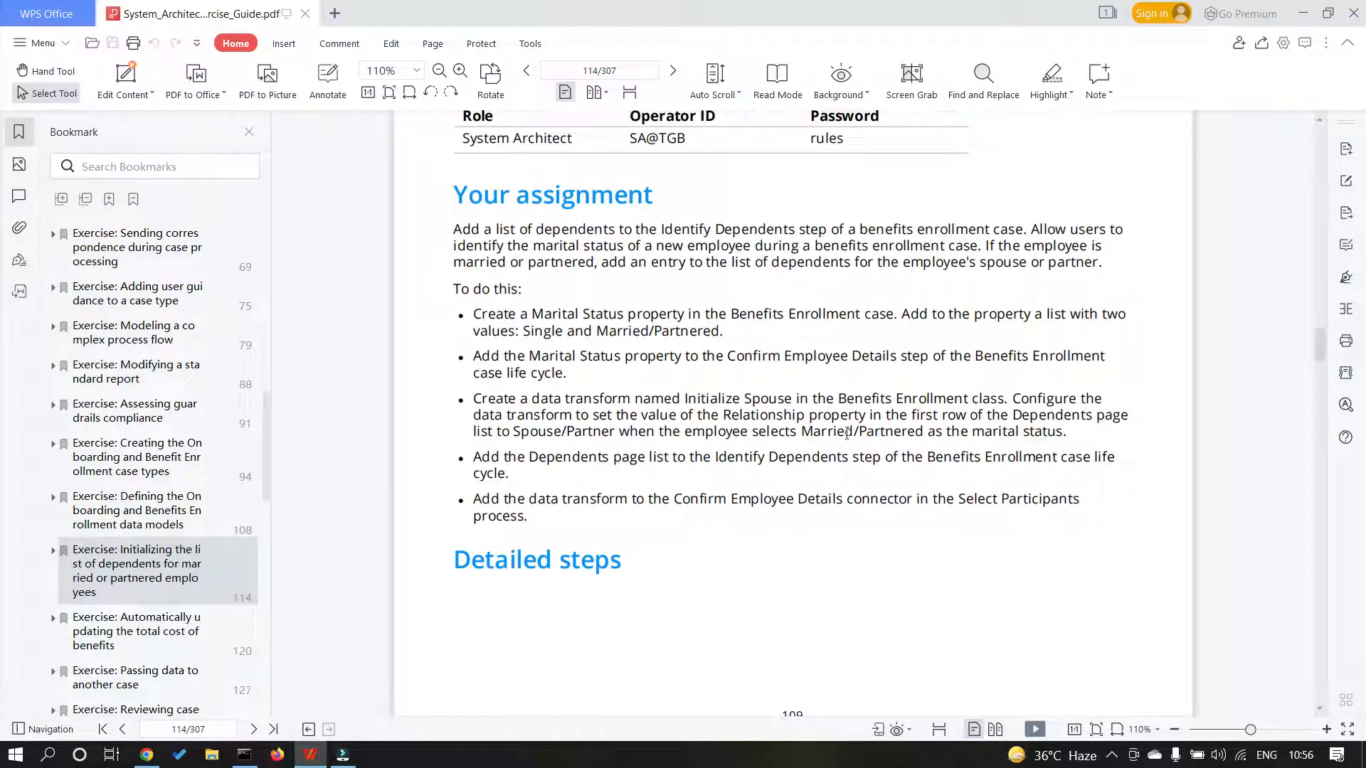
pyautogui.moveTo(802, 430); pyautogui.dragTo(923, 436)
pyautogui.hotkey('ctrl', 'c')
pyautogui.hotkey('alt', 'Tab')
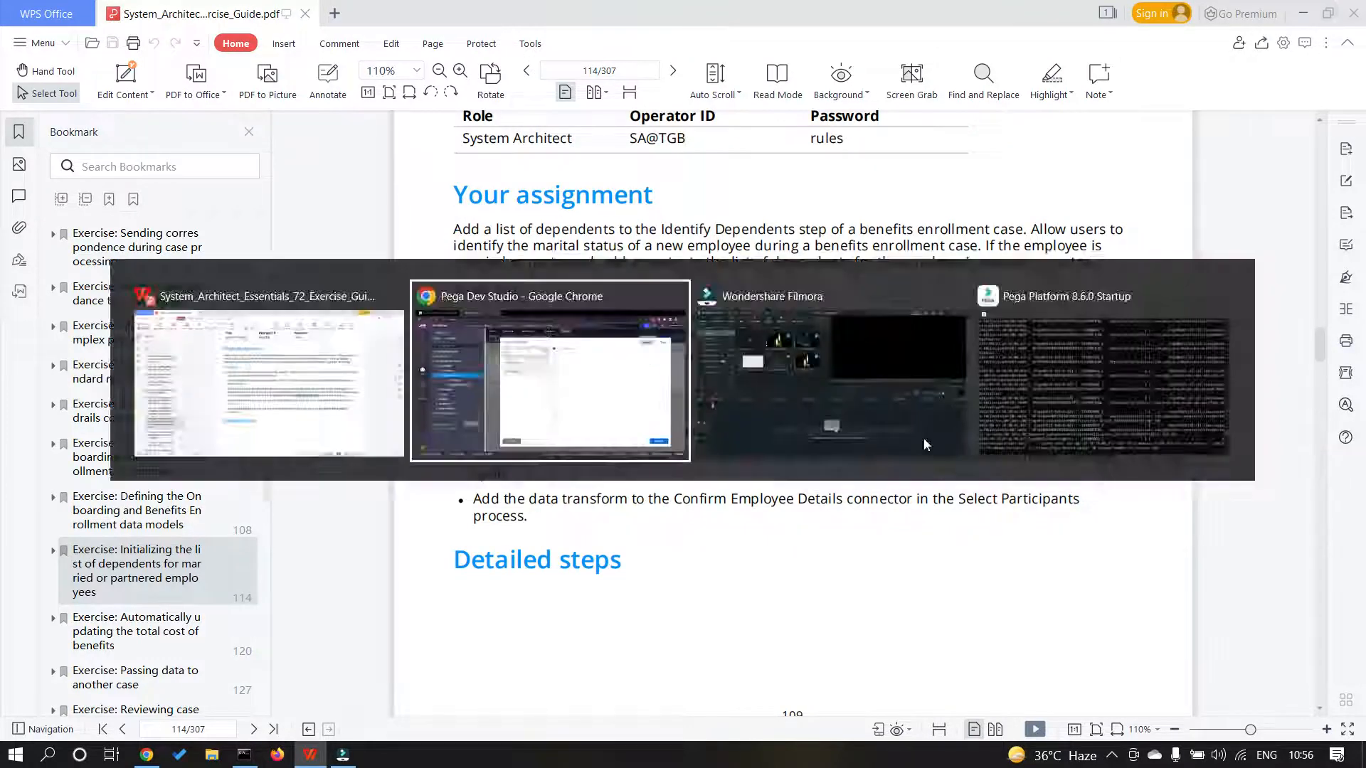
pyautogui.write('"')
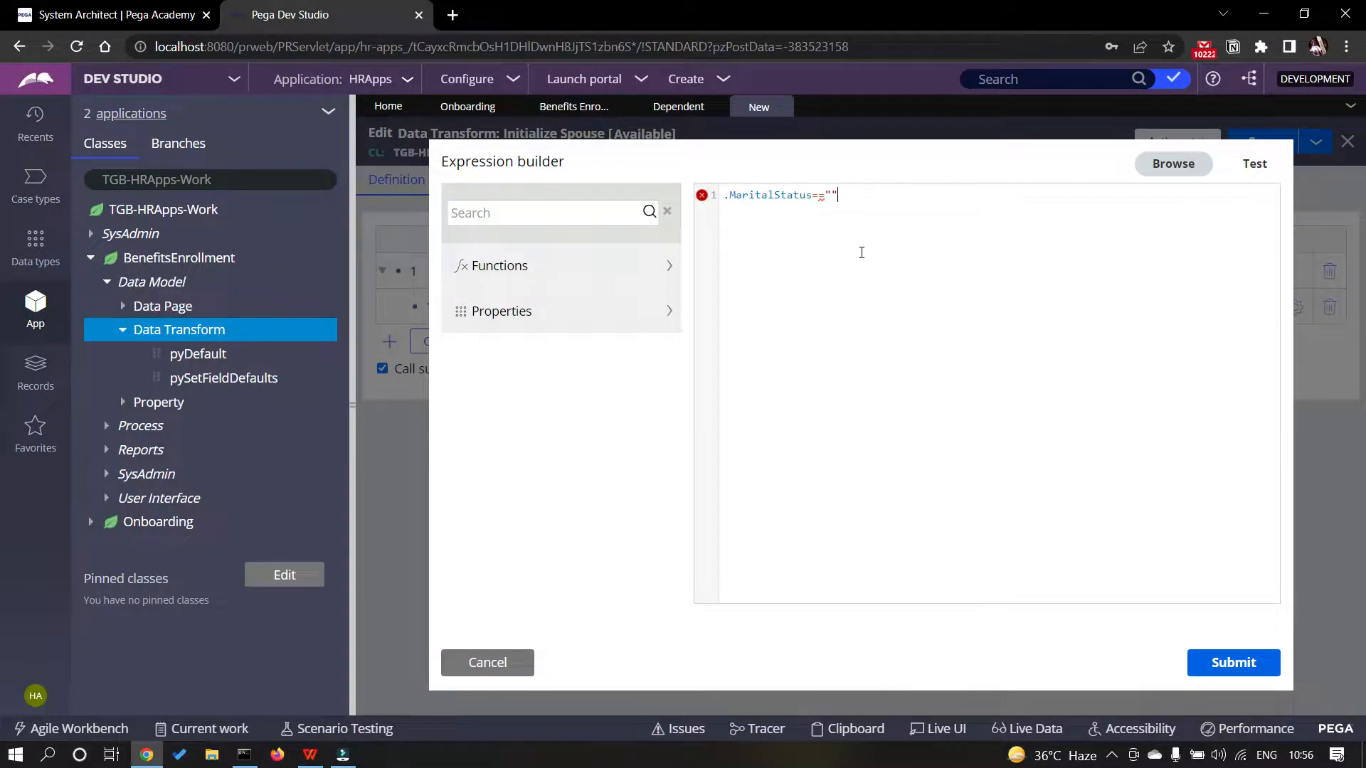
pyautogui.press('Left')
pyautogui.hotkey('ctrl', 'v')
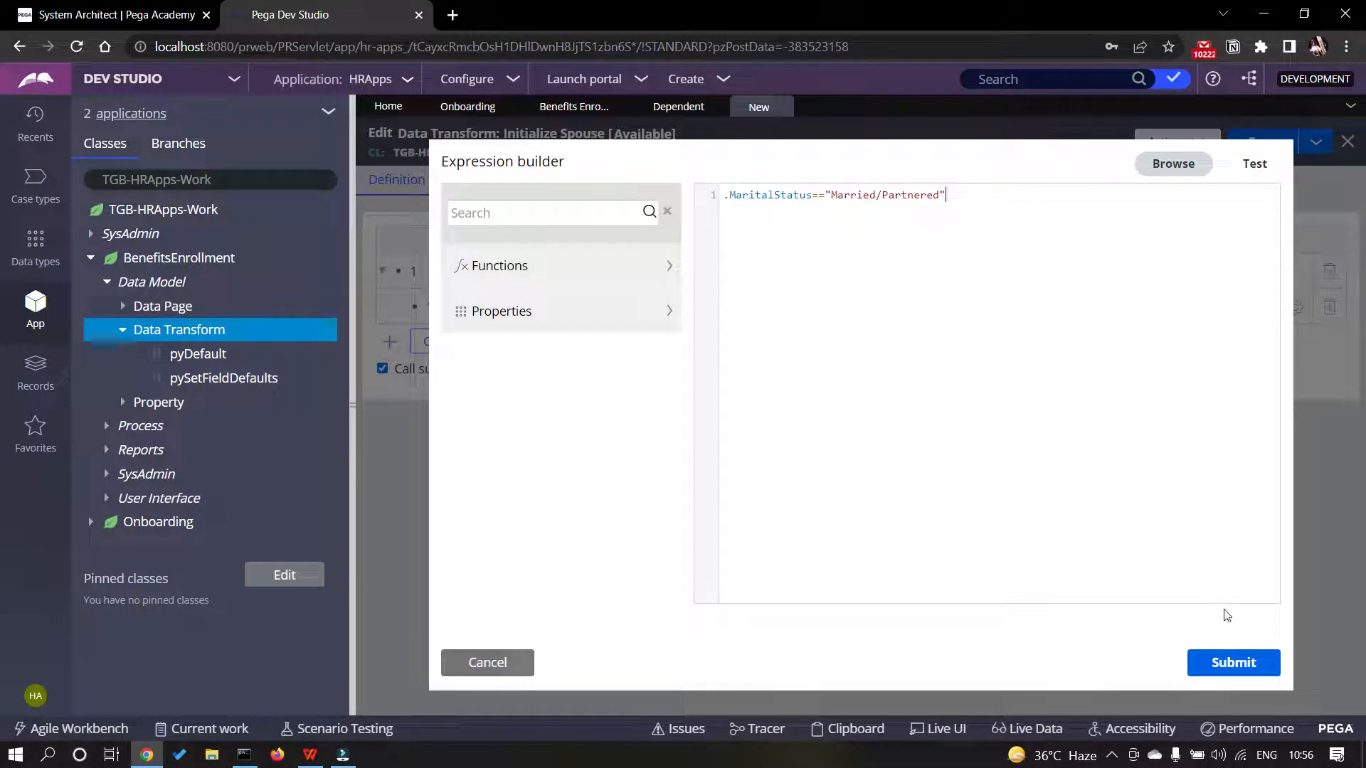
pyautogui.click(1228, 660)
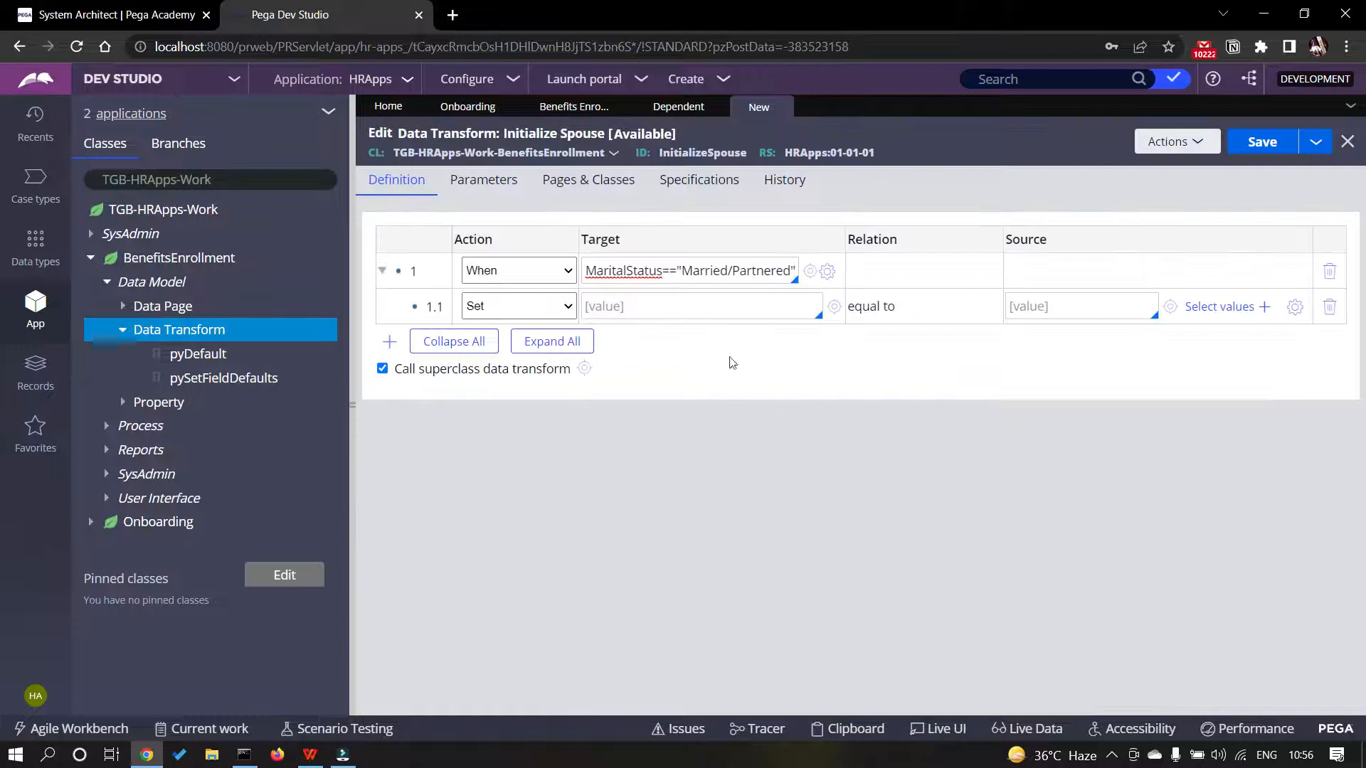
pyautogui.click(626, 270)
pyautogui.press('Home')
pyautogui.write('.')
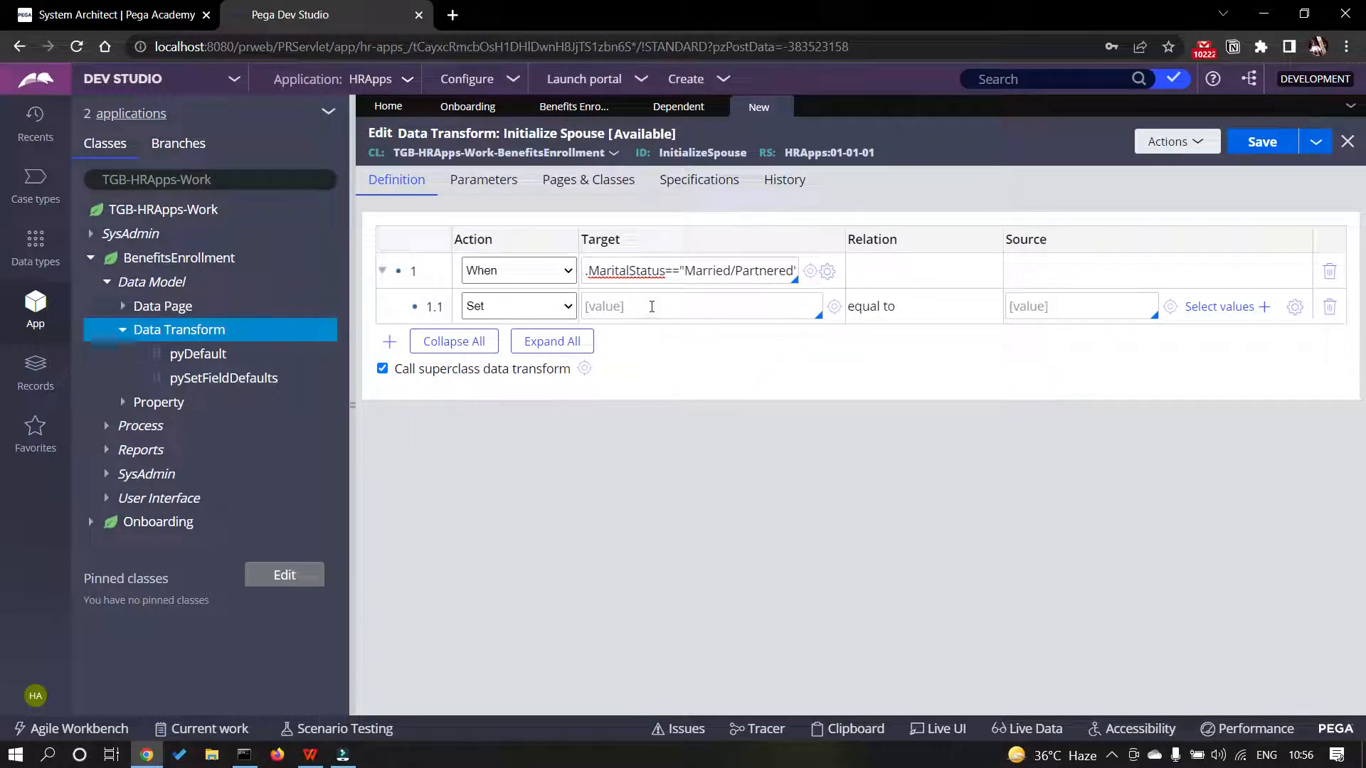
# - Set the target of nested row 1.1 to .Dependents(1).Relationship
pyautogui.click(663, 310)
pyautogui.write('.')
pyautogui.press('Down')
pyautogui.press('Return')
pyautogui.write('(1)')
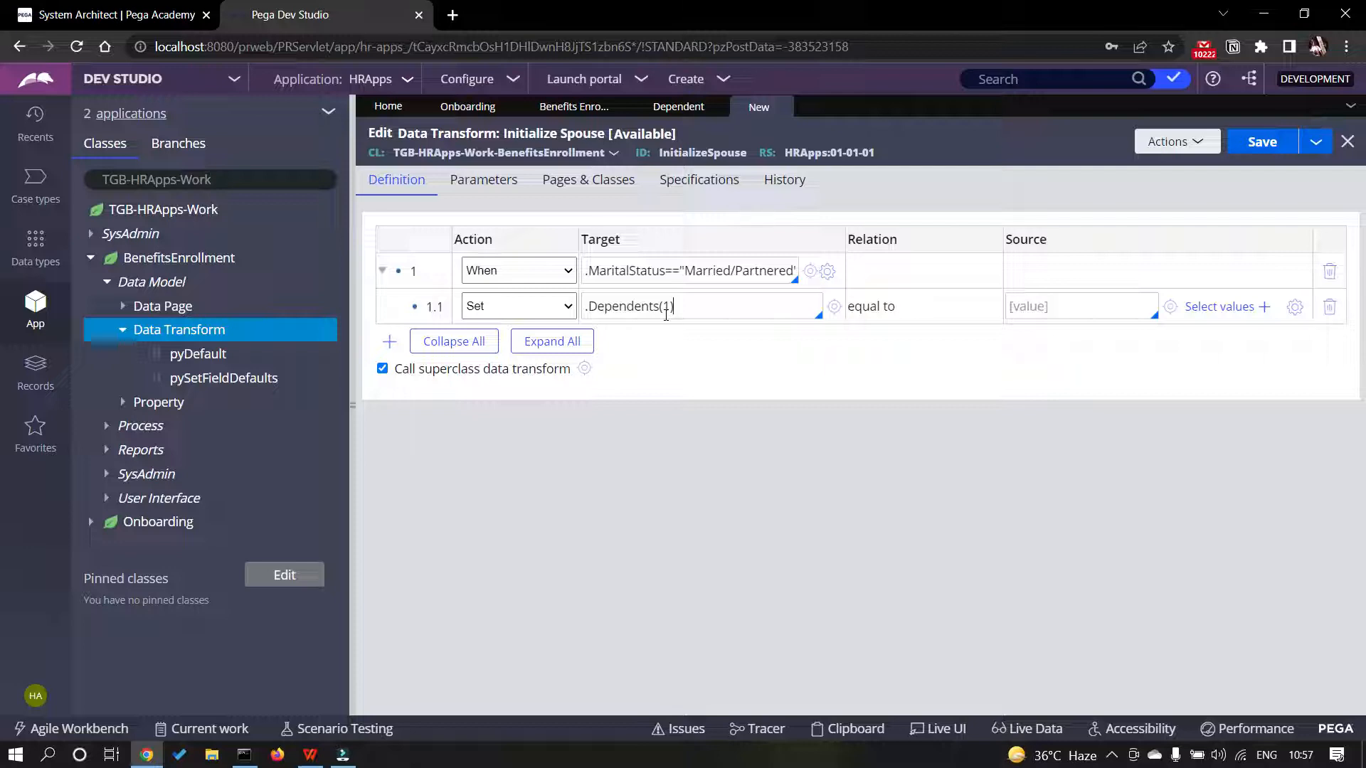
pyautogui.write('.Relationship')
# - Copy Spouse/Partner from the WPS Office guide, and in Chrome enter it as row 1.1's source, "Spouse/Partner", and save the data transform
pyautogui.click(1061, 297)
pyautogui.write('""')
pyautogui.hotkey('alt', 'Tab')
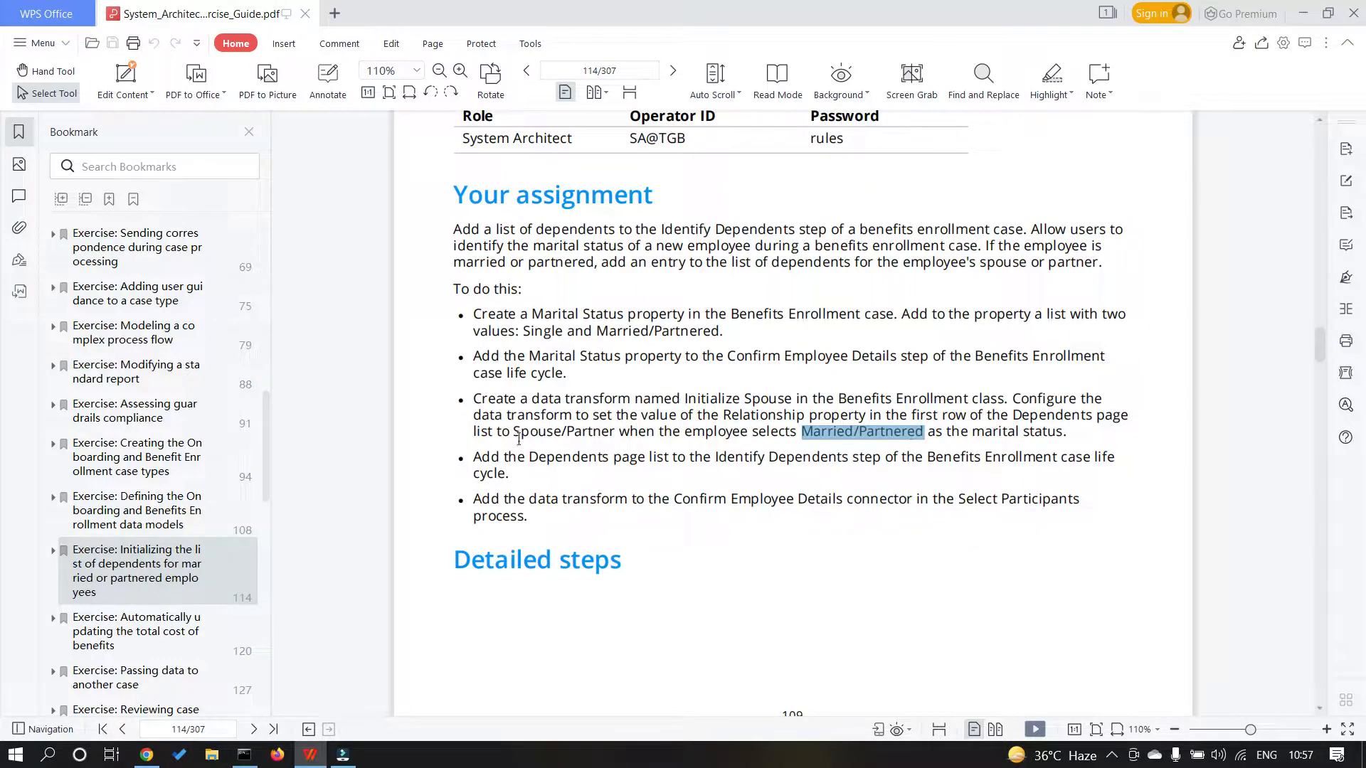
pyautogui.moveTo(513, 431); pyautogui.dragTo(610, 433)
pyautogui.hotkey('ctrl', 'c')
pyautogui.hotkey('alt', 'Tab')
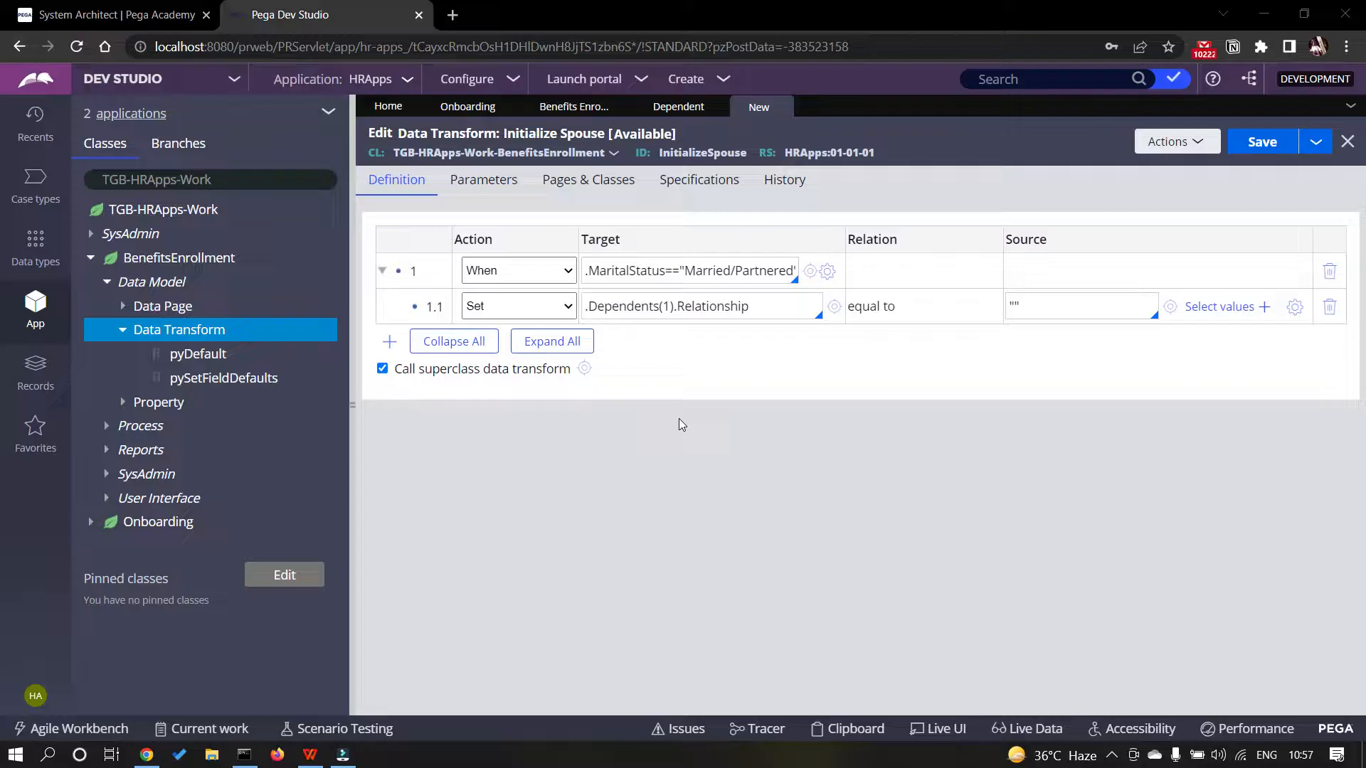
pyautogui.hotkey('ctrl', 'v')
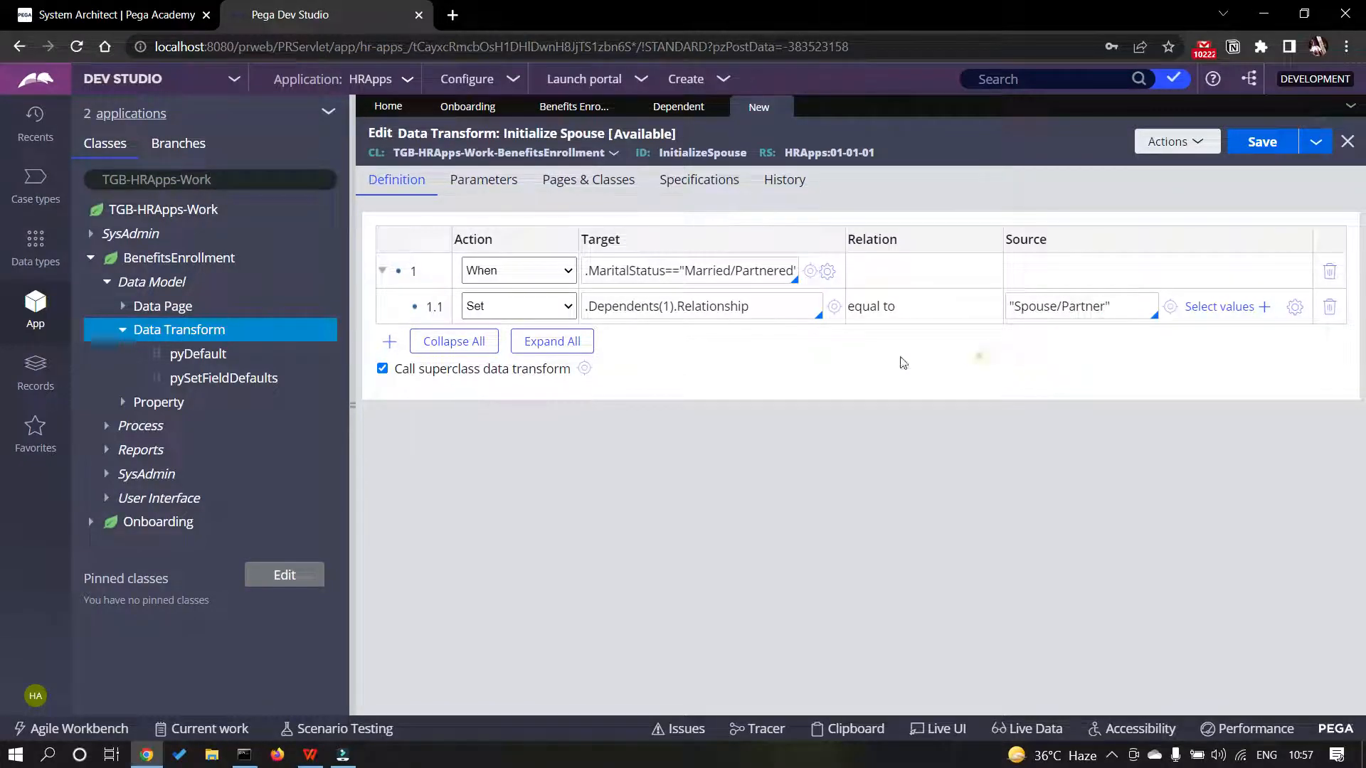
pyautogui.click(1256, 142)
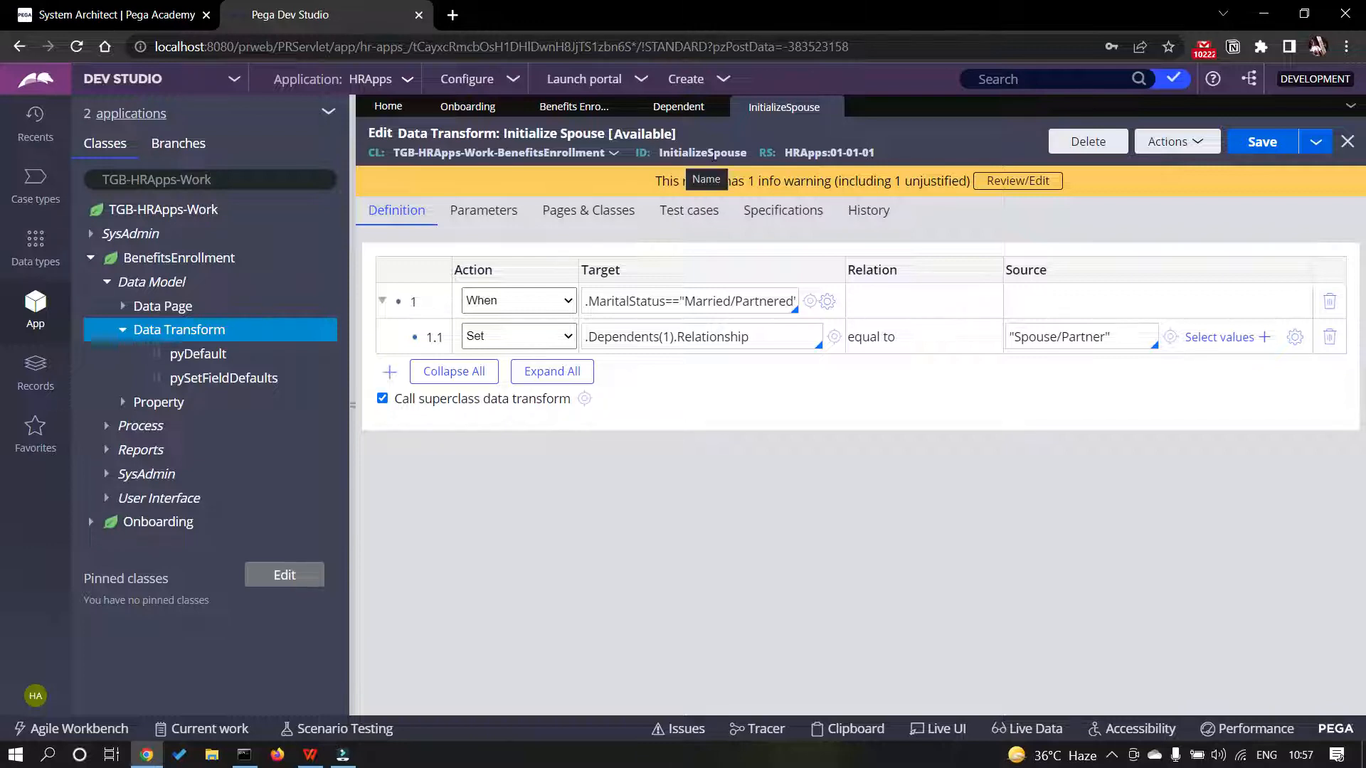
# - Disable calling the superclass data transform, justify the guardrail warning with "Not required", and save and close the rule
pyautogui.click(382, 398)
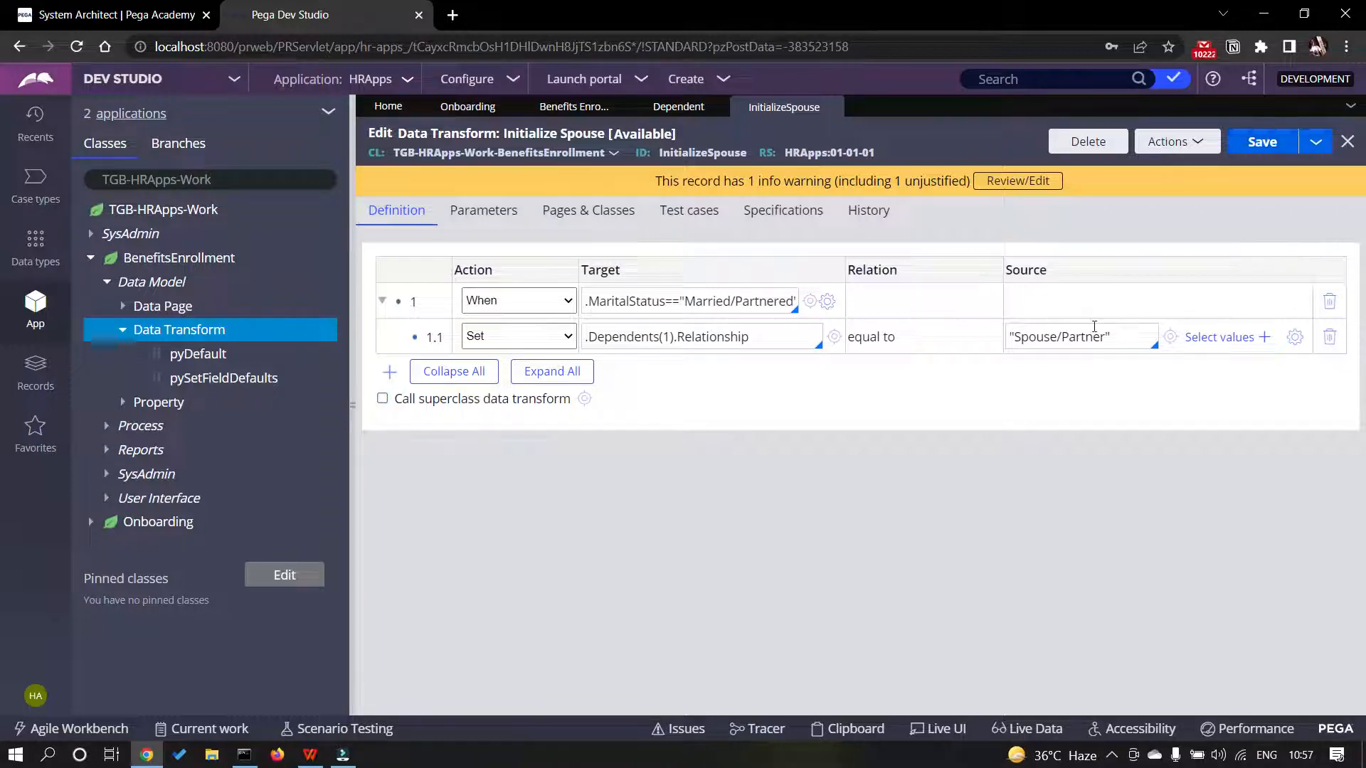
pyautogui.click(1016, 183)
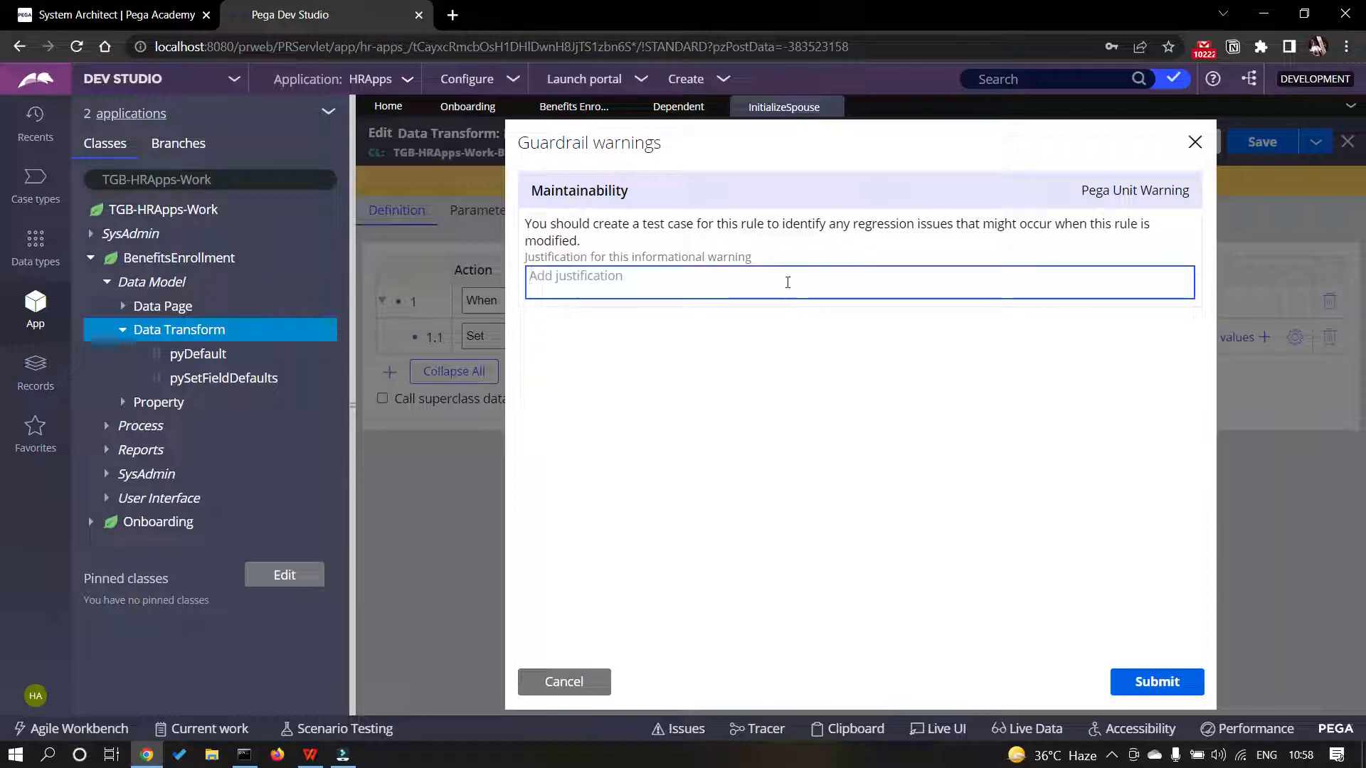
pyautogui.write('Not required')
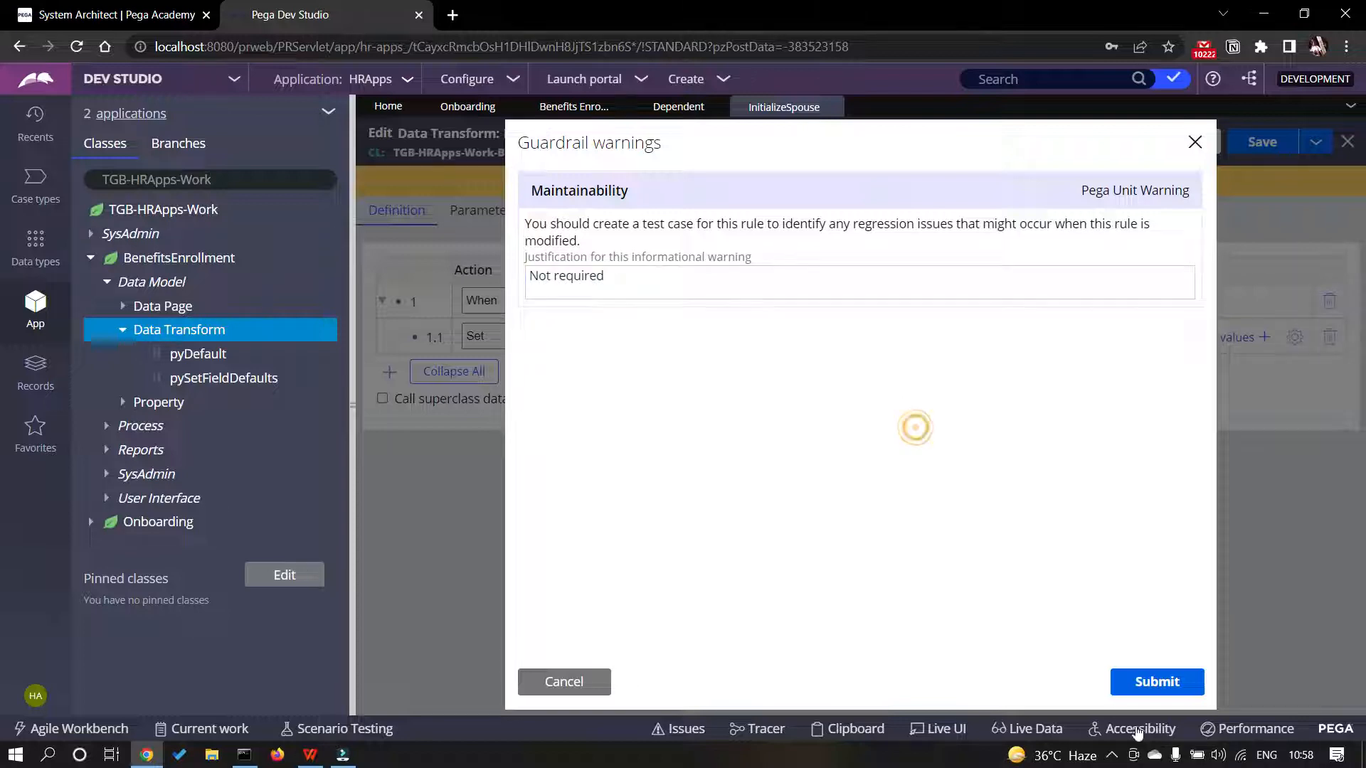
pyautogui.click(1141, 676)
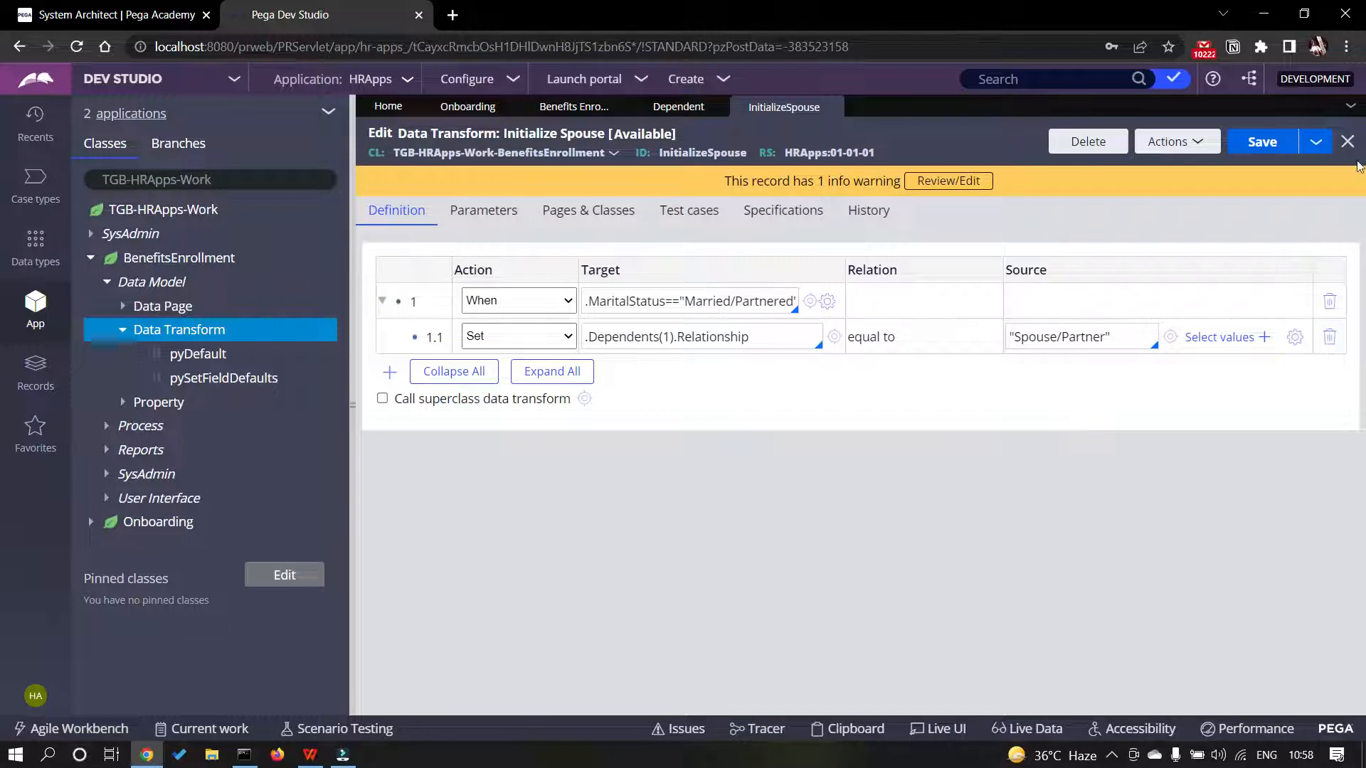
pyautogui.click(1257, 143)
pyautogui.click(831, 107)
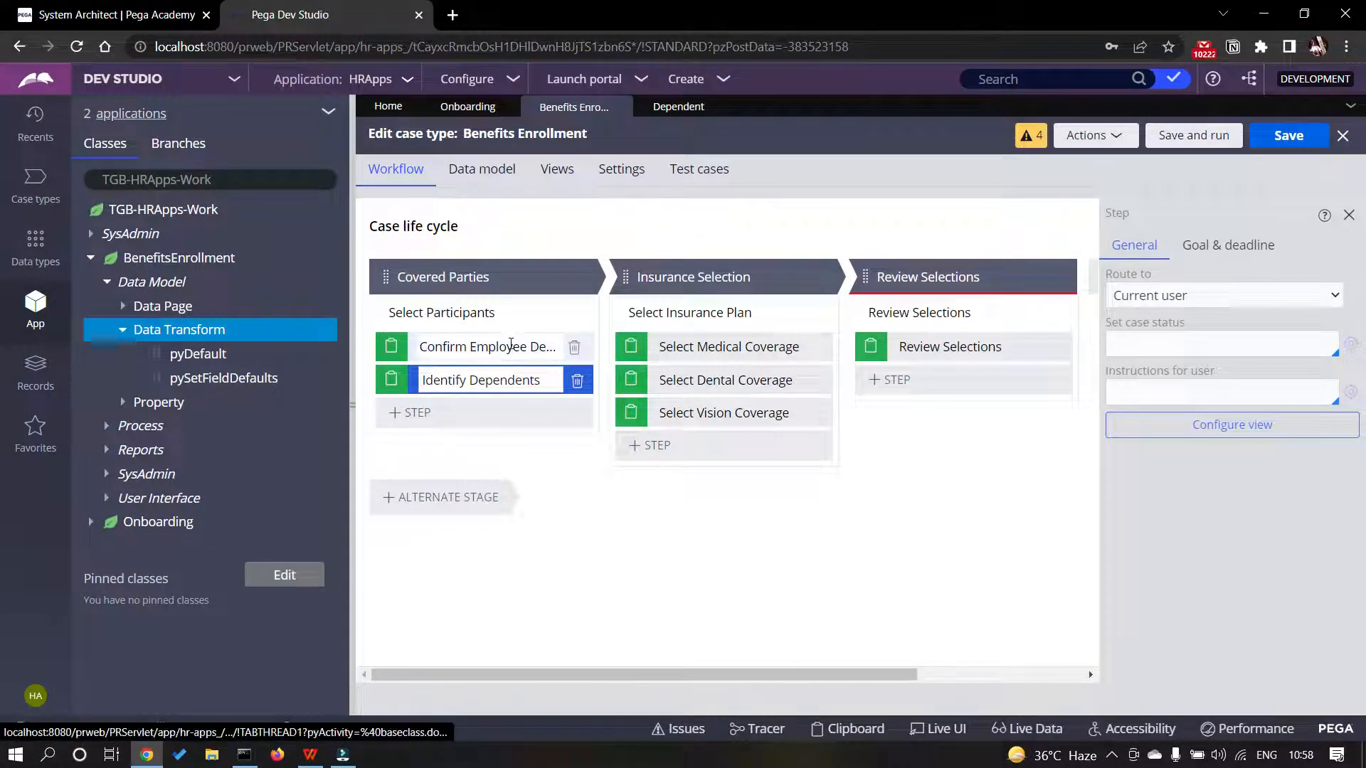
# - Save the Benefits Enrollment case type and open its Select Participants process as a full flow rule
pyautogui.click(1269, 146)
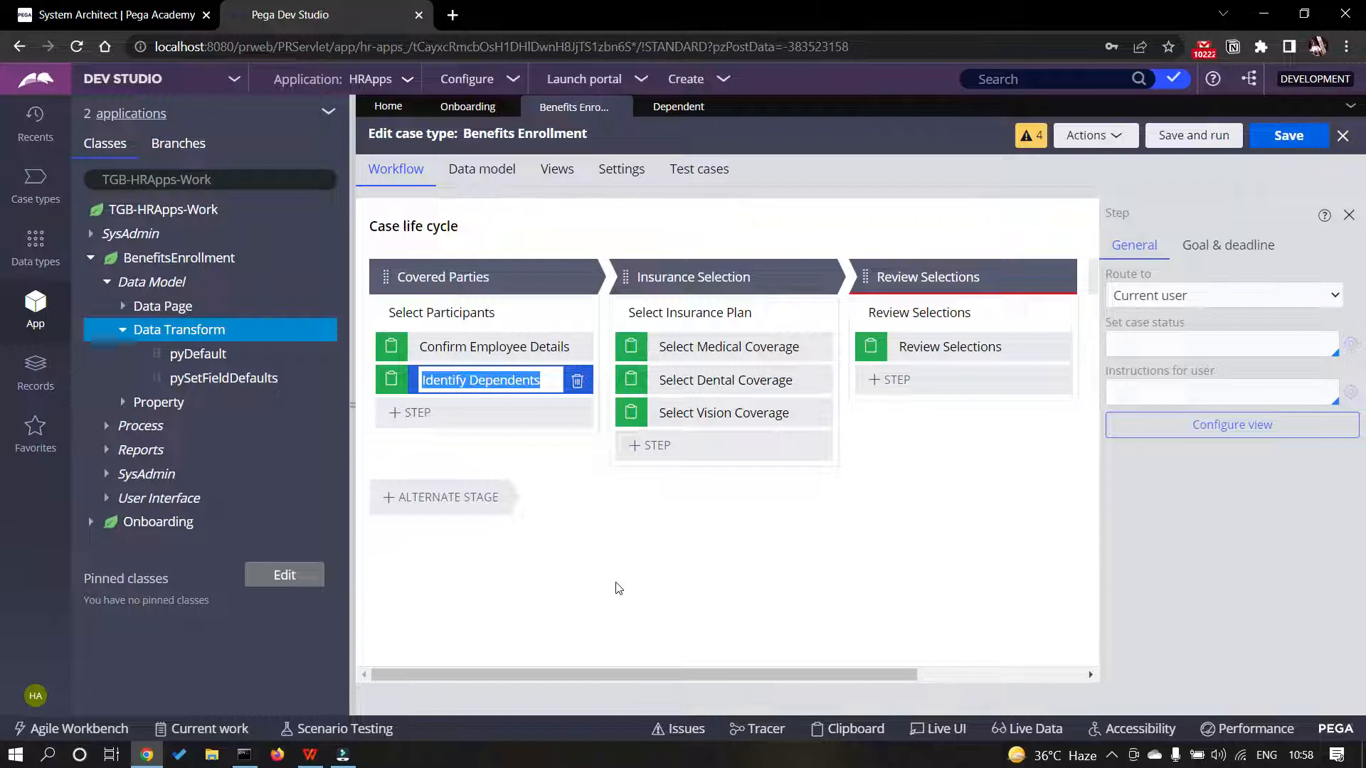
pyautogui.click(476, 347)
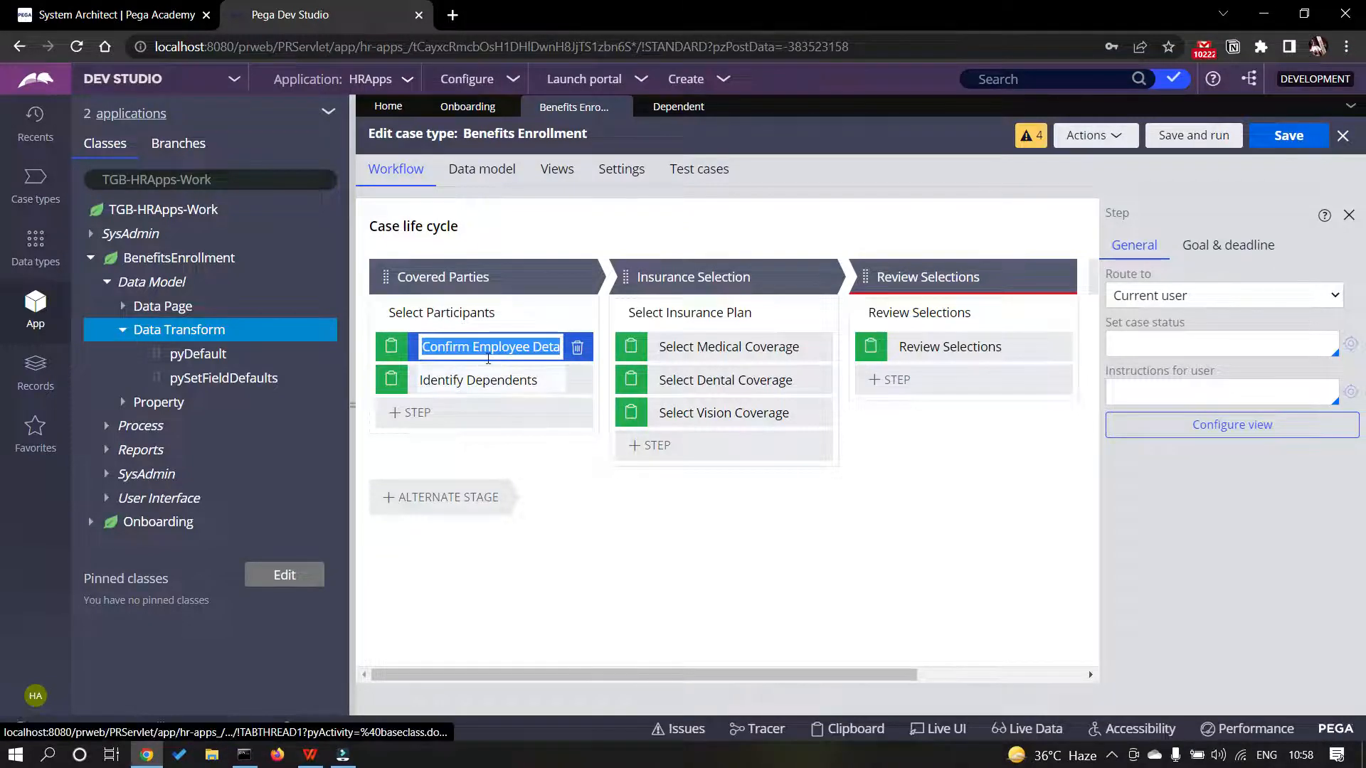
pyautogui.click(482, 314)
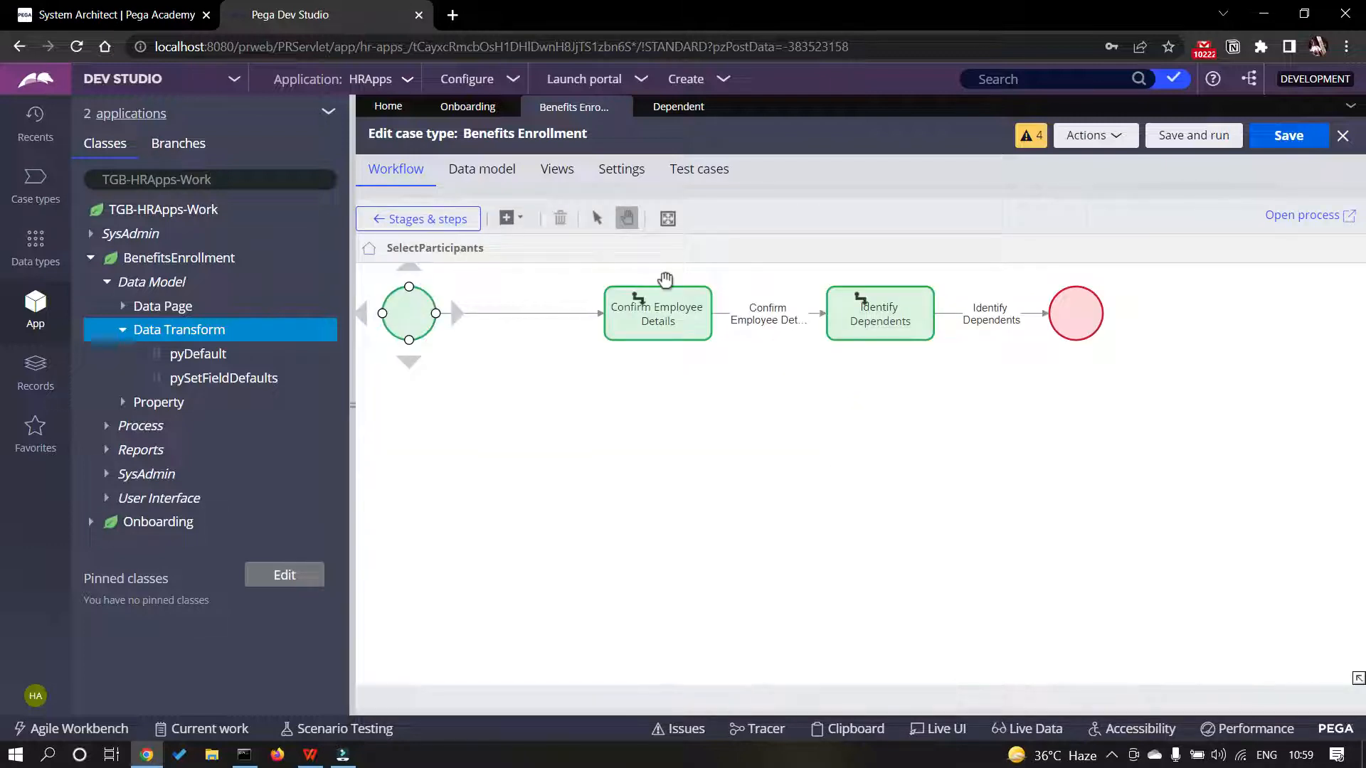
pyautogui.click(402, 302)
pyautogui.click(1309, 222)
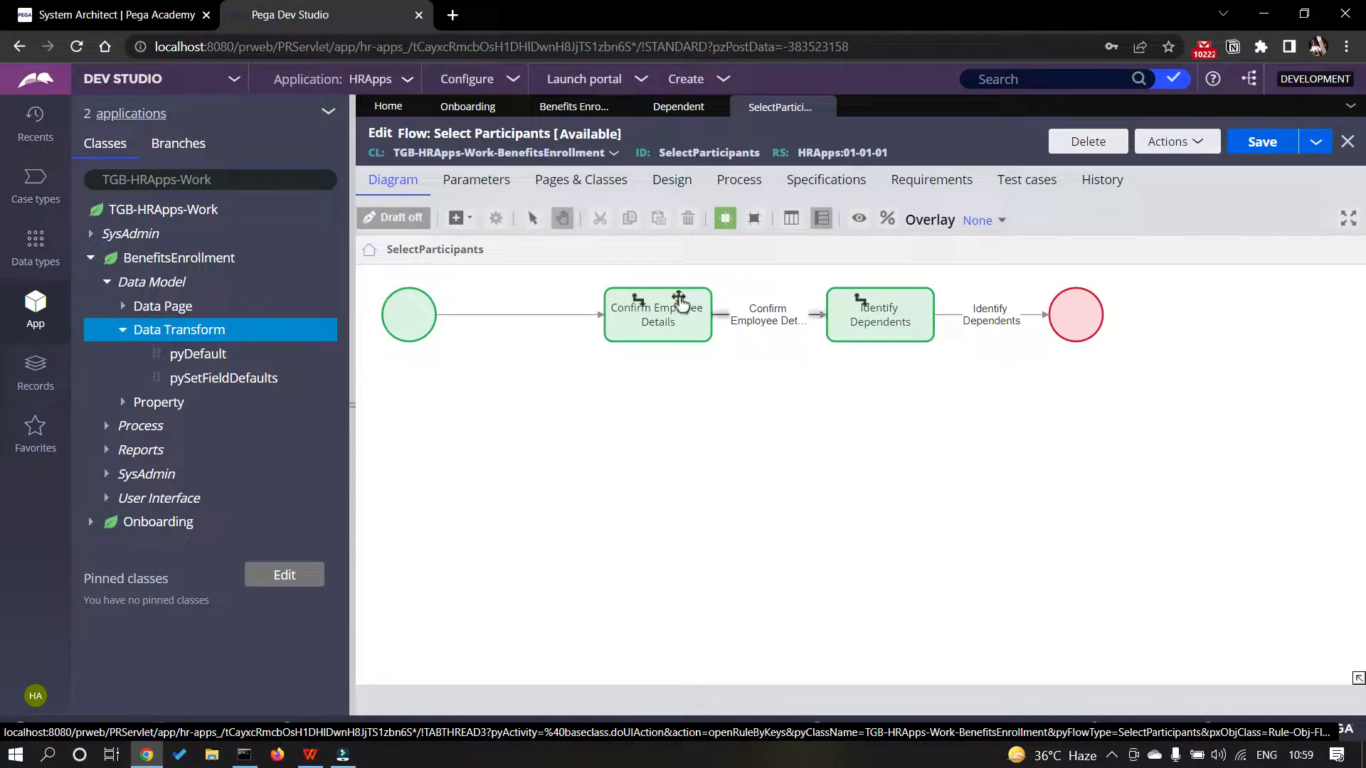
# - Configure the Confirm Employee Details connector to apply the InitializeSpouse data transform
pyautogui.click(650, 301)
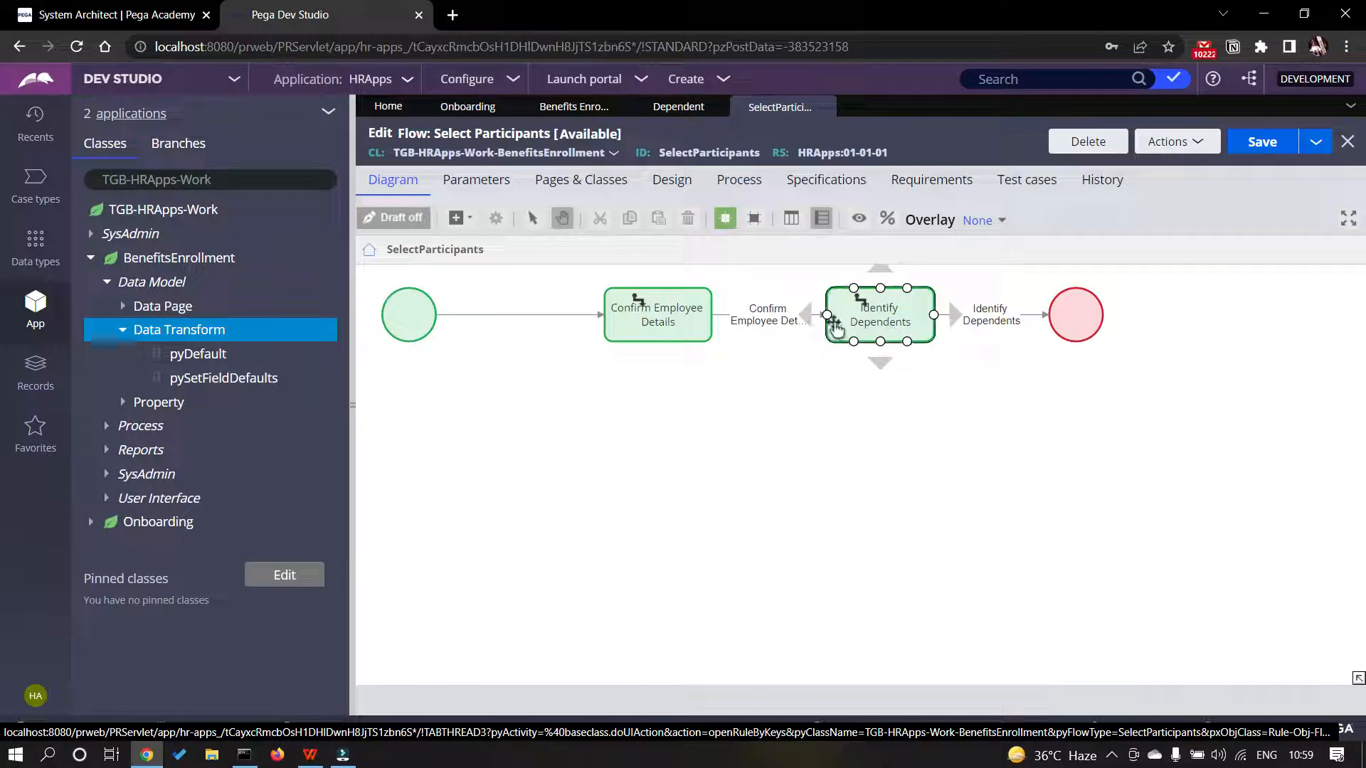
pyautogui.doubleClick(766, 315)
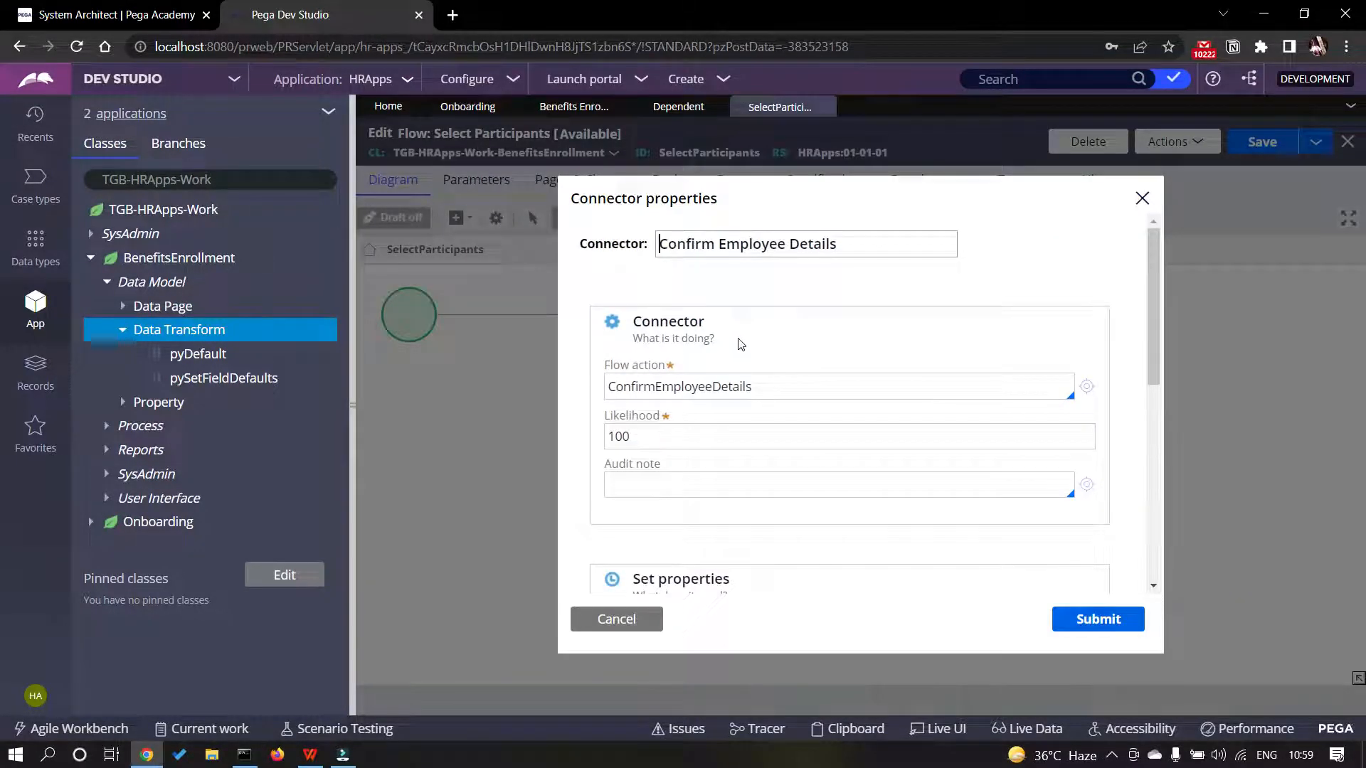
pyautogui.scroll(-3, 740, 341)
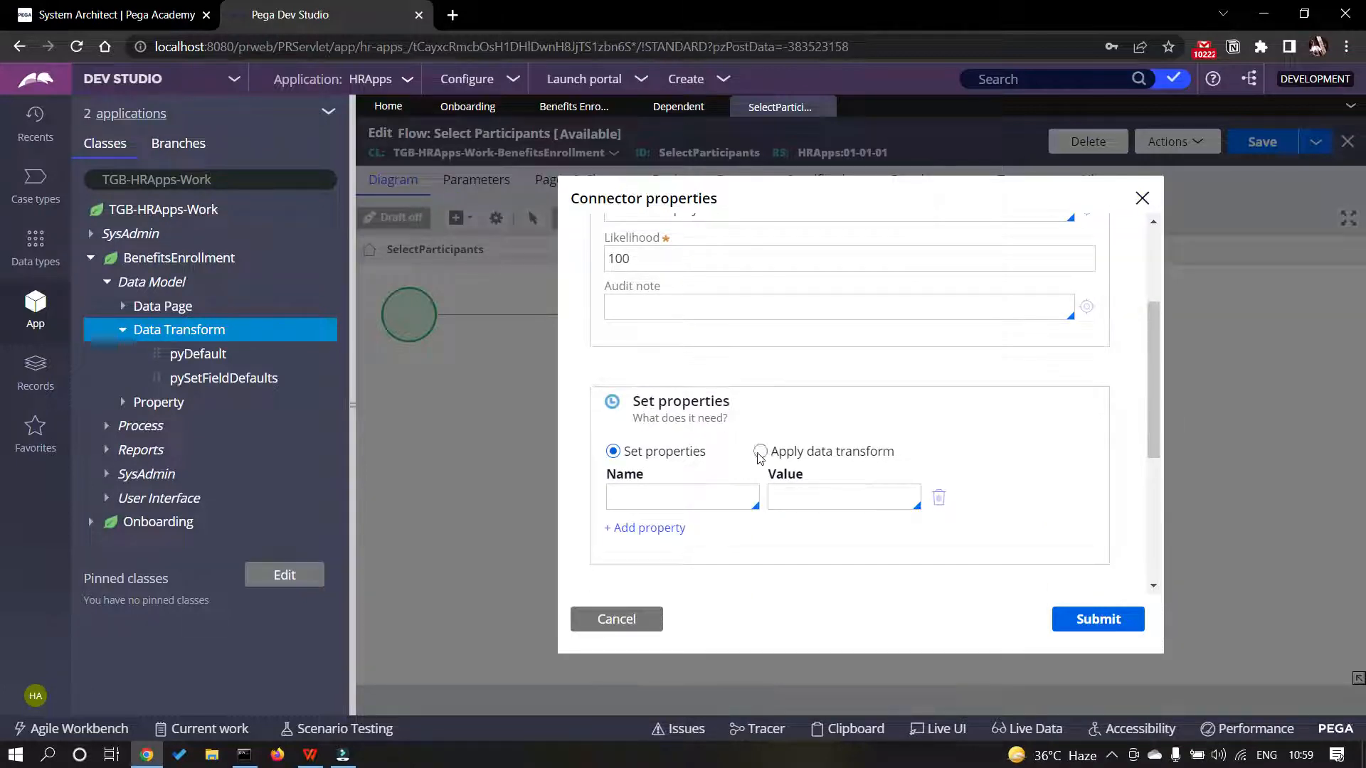
pyautogui.click(759, 452)
pyautogui.click(768, 474)
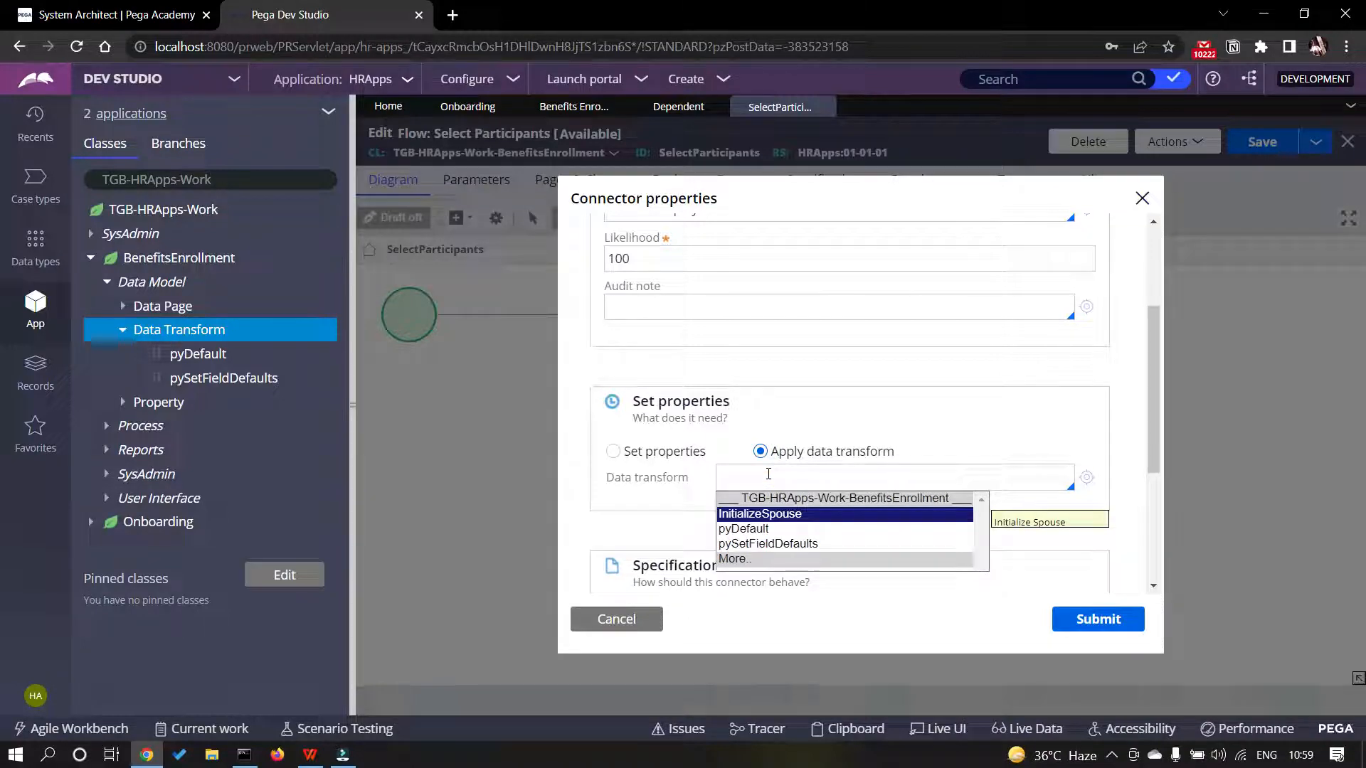
pyautogui.click(760, 514)
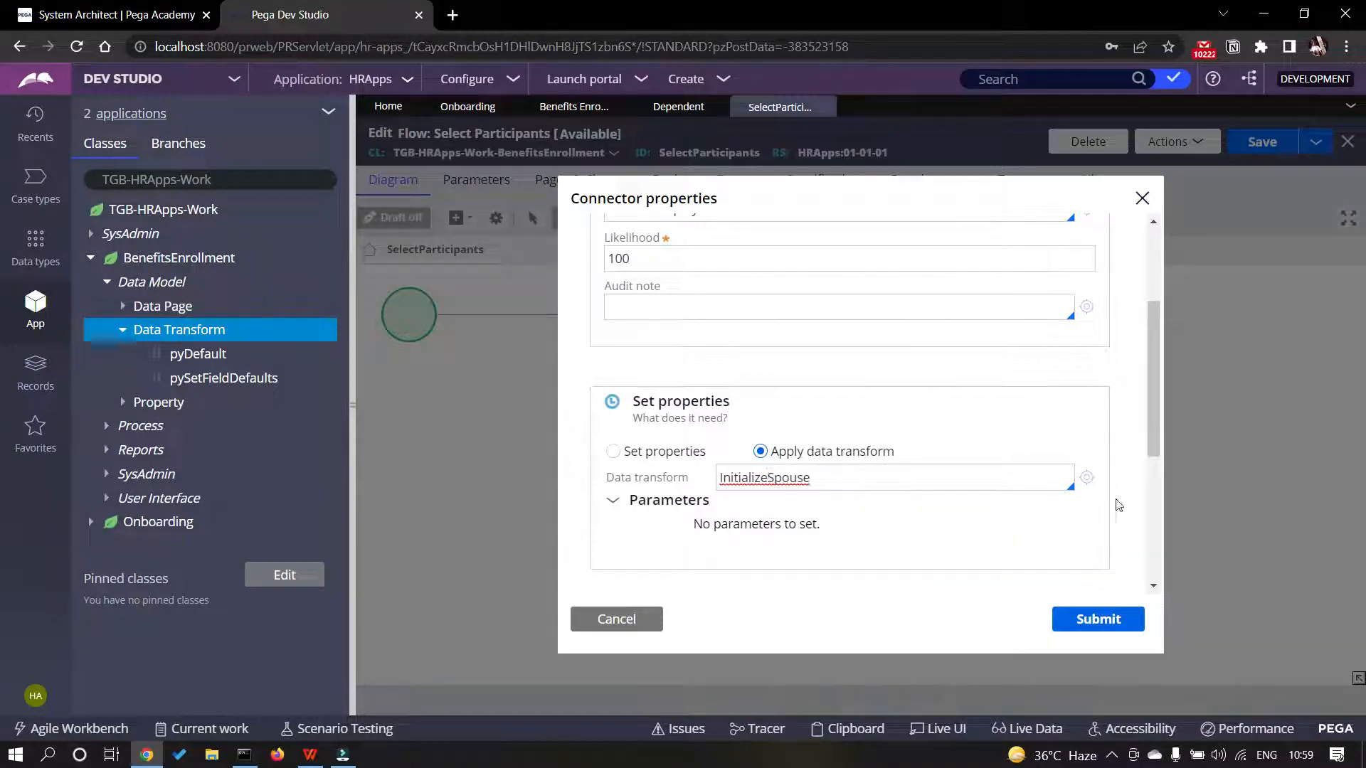
pyautogui.scroll(-3, 1000, 427)
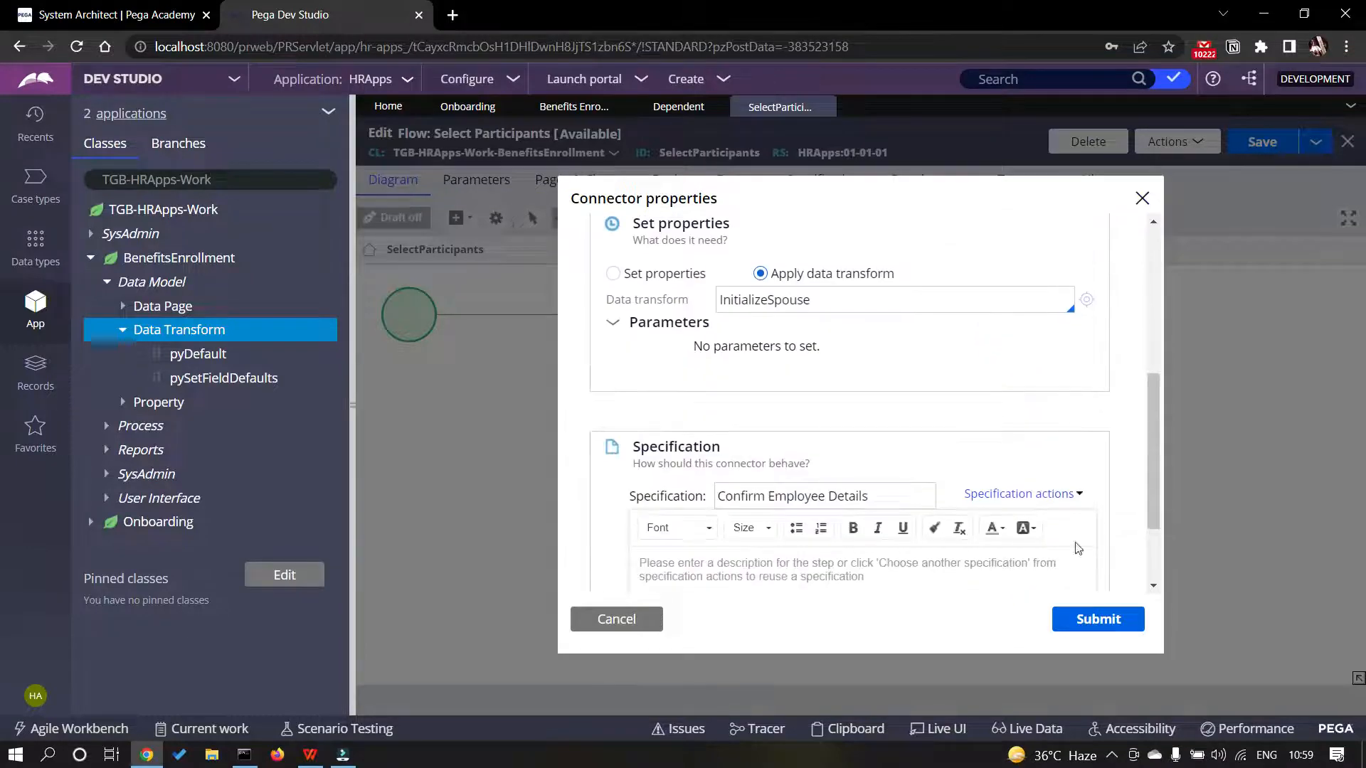
pyautogui.click(1109, 628)
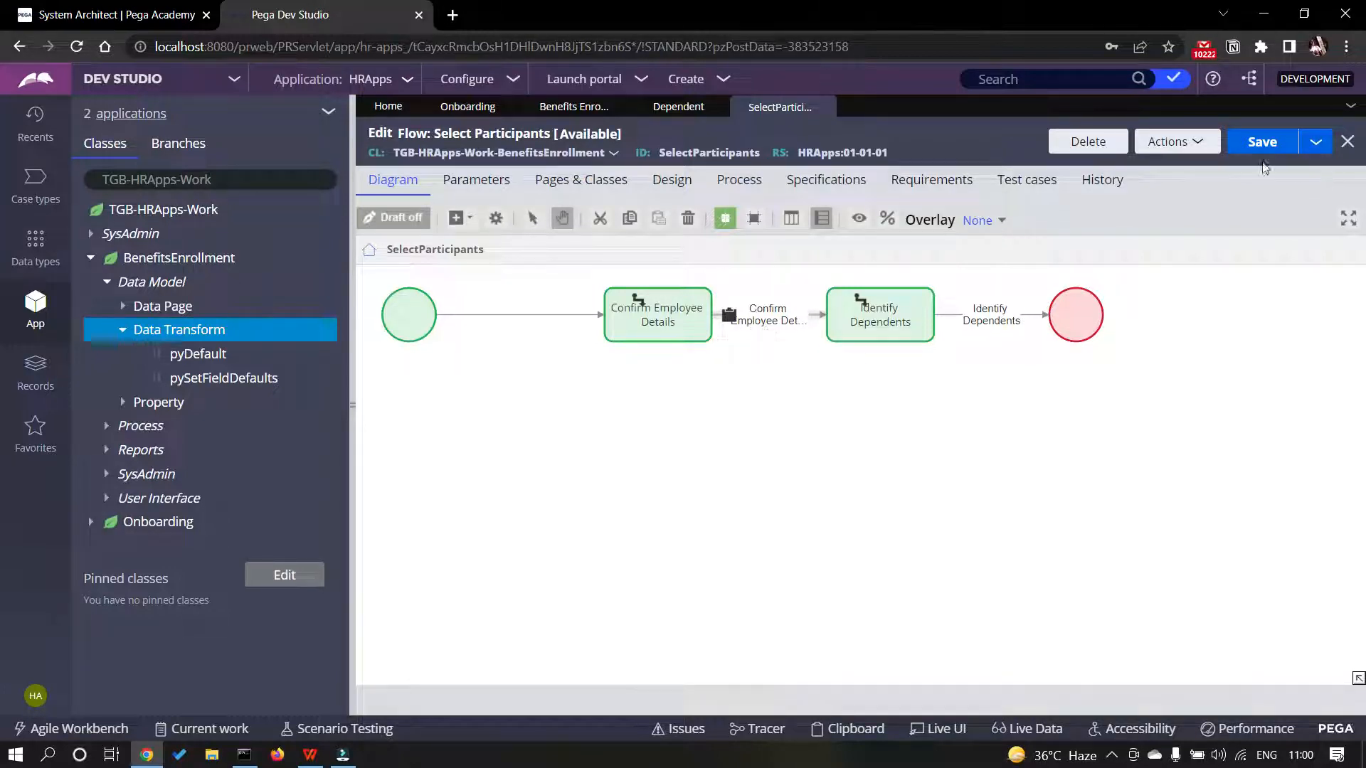
# - Save the Select Participants flow, and close it together with the Dependent rule
pyautogui.click(1249, 142)
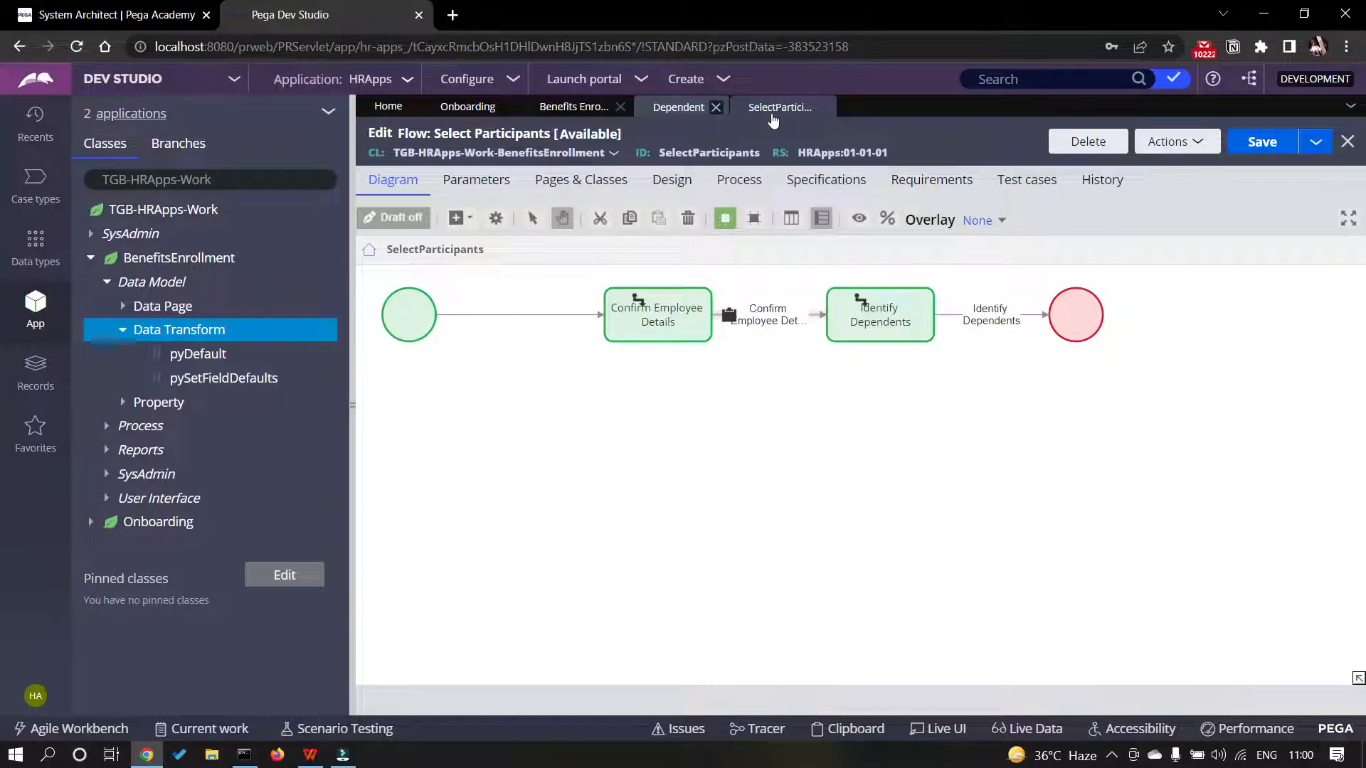
pyautogui.click(822, 108)
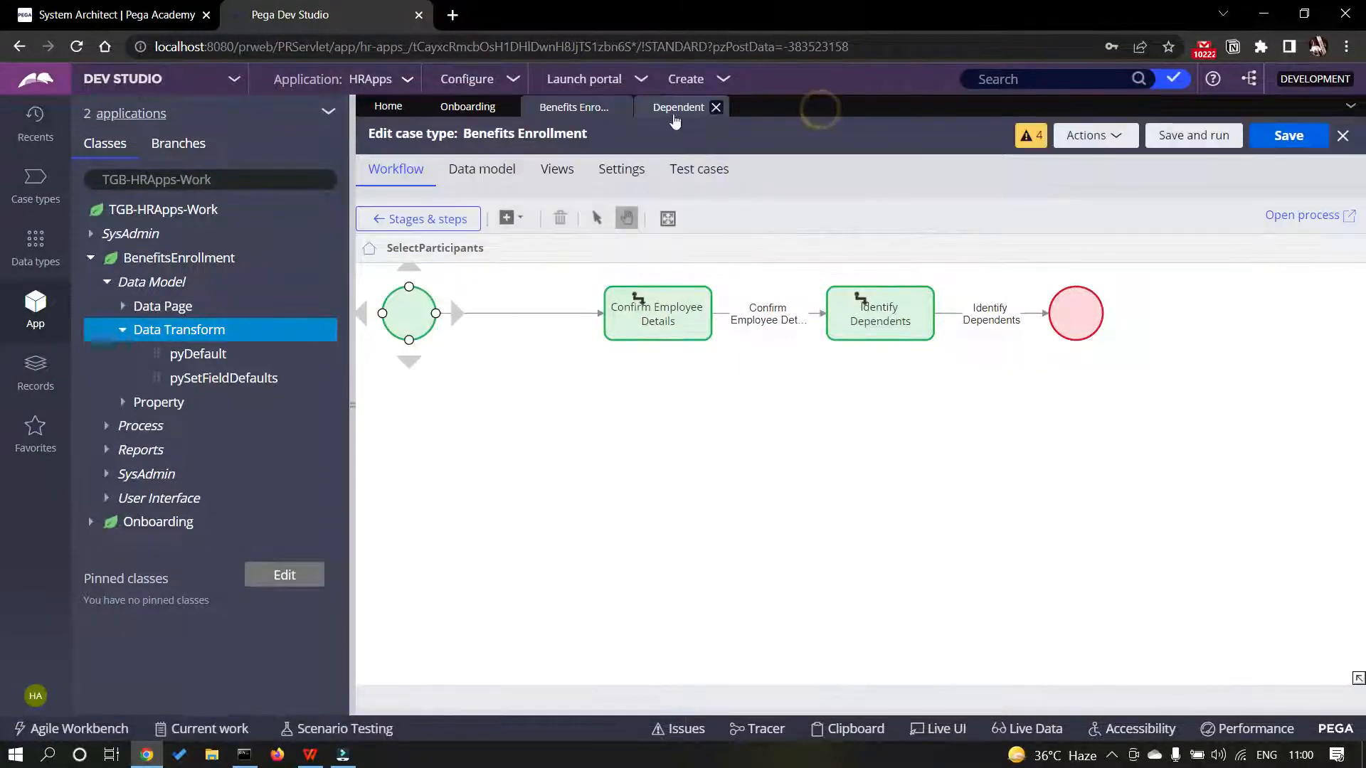
pyautogui.click(716, 108)
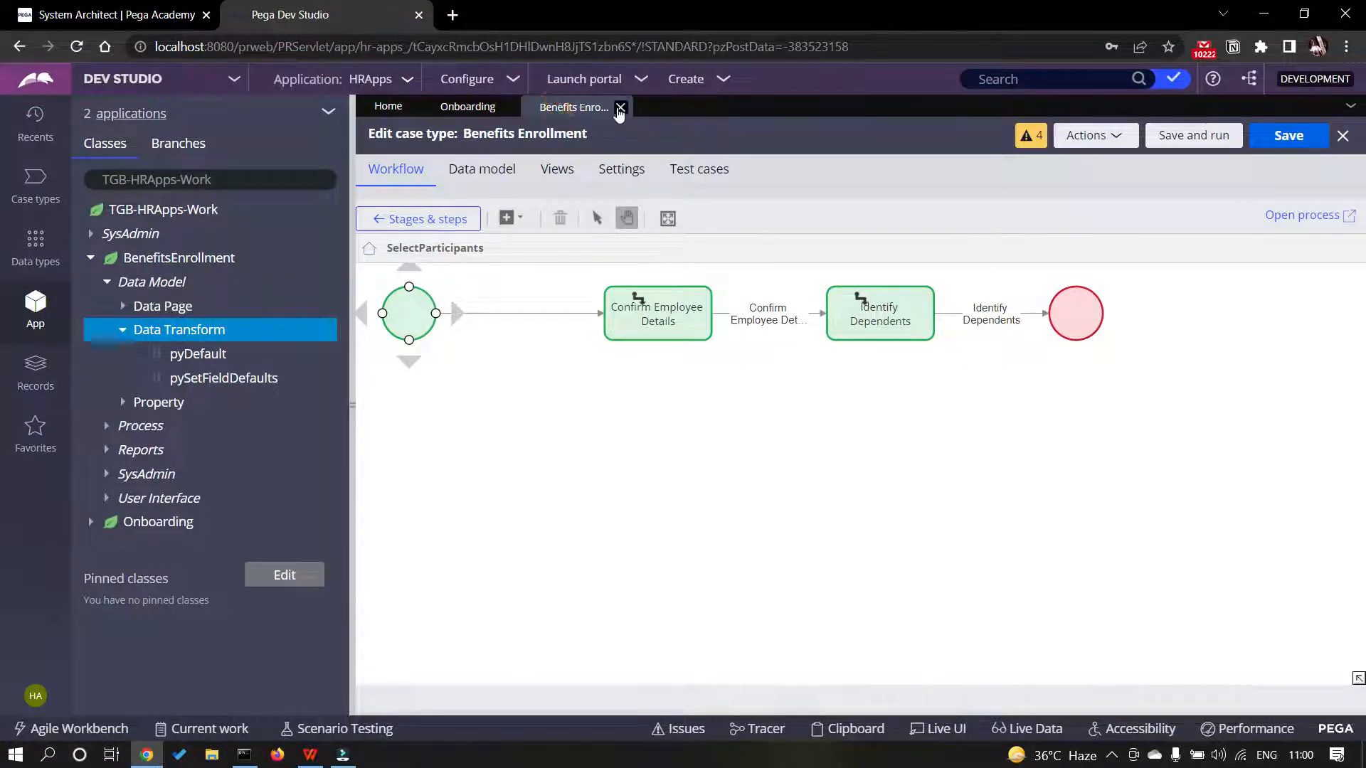
# - Close the Benefits Enrollment case type, save the Onboarding case type, and reopen Benefits Enrollment from the case types
pyautogui.click(616, 107)
pyautogui.click(1288, 135)
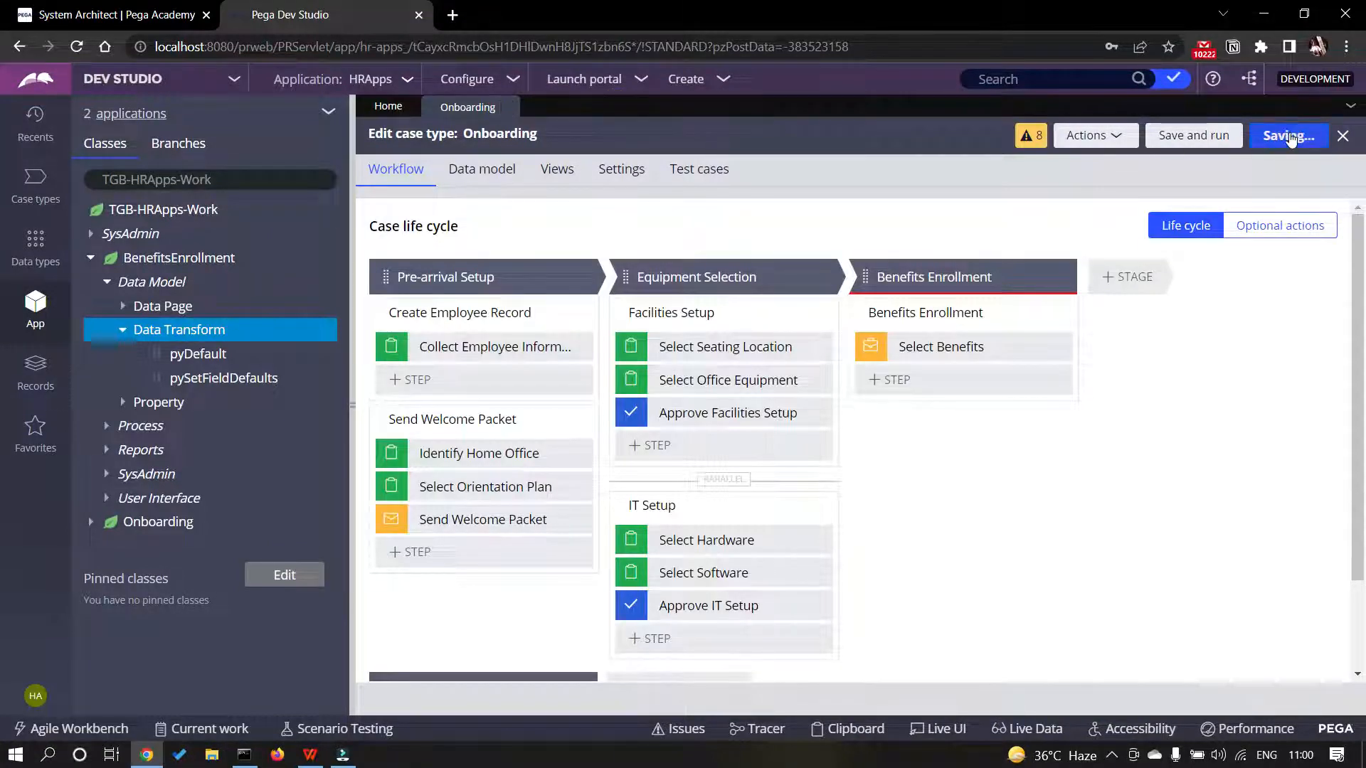
pyautogui.click(34, 179)
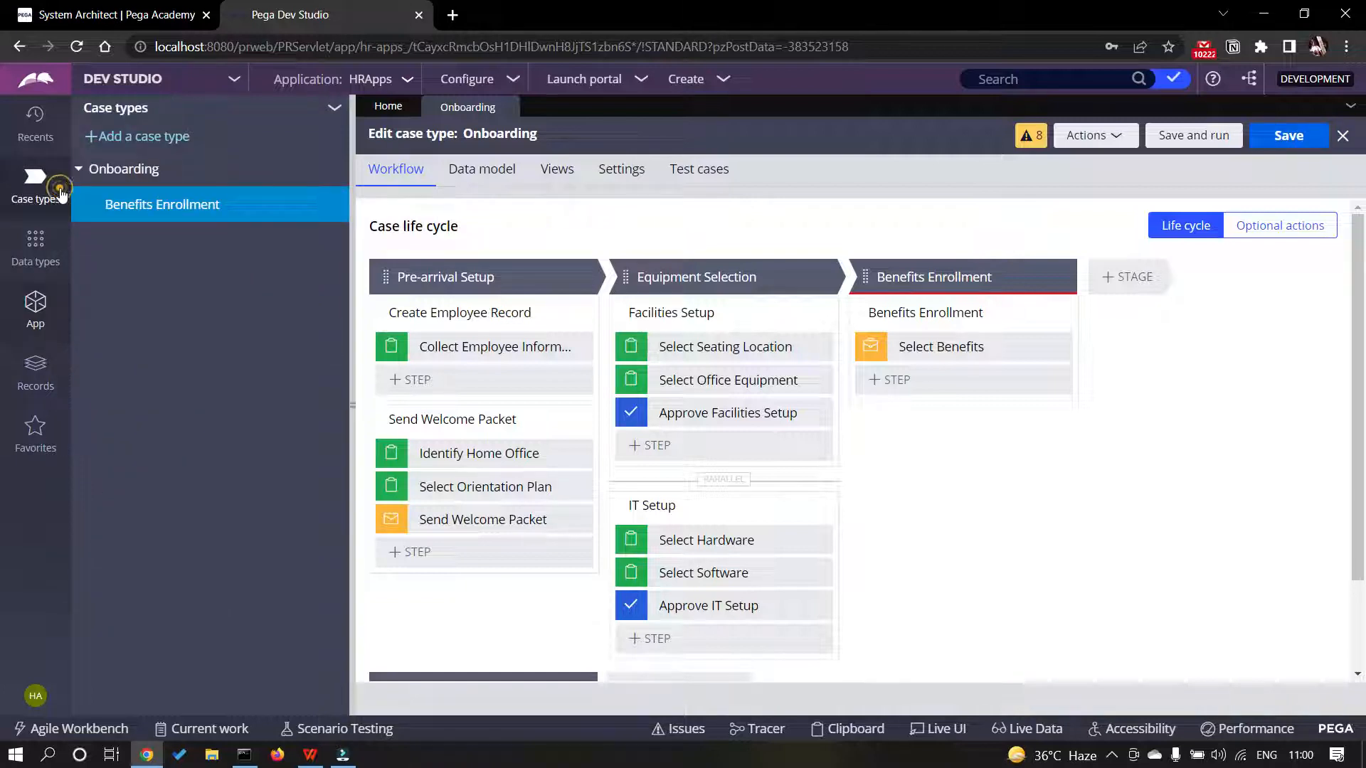
pyautogui.click(168, 205)
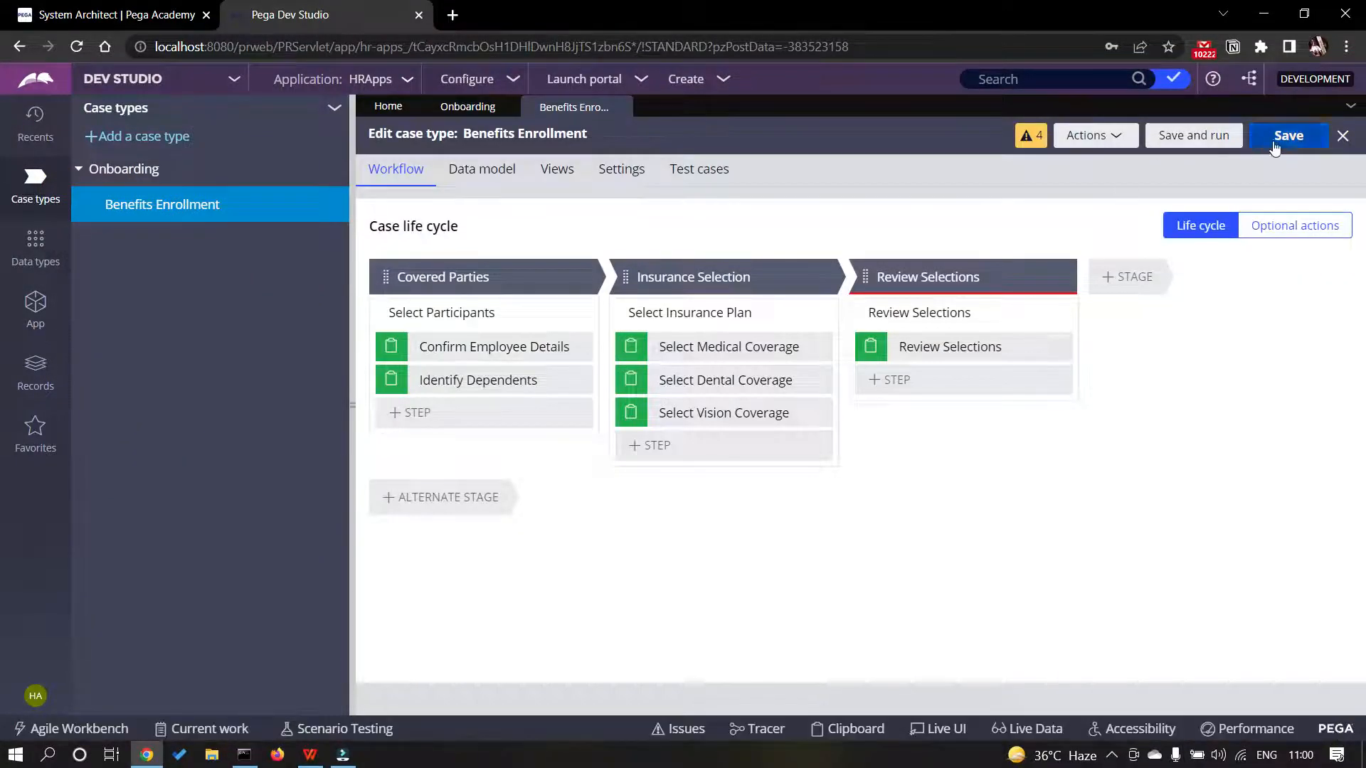
# - Save and run the Benefits Enrollment case type, submit Confirm Employee Details with marital status Single, and close the test case
pyautogui.click(1197, 143)
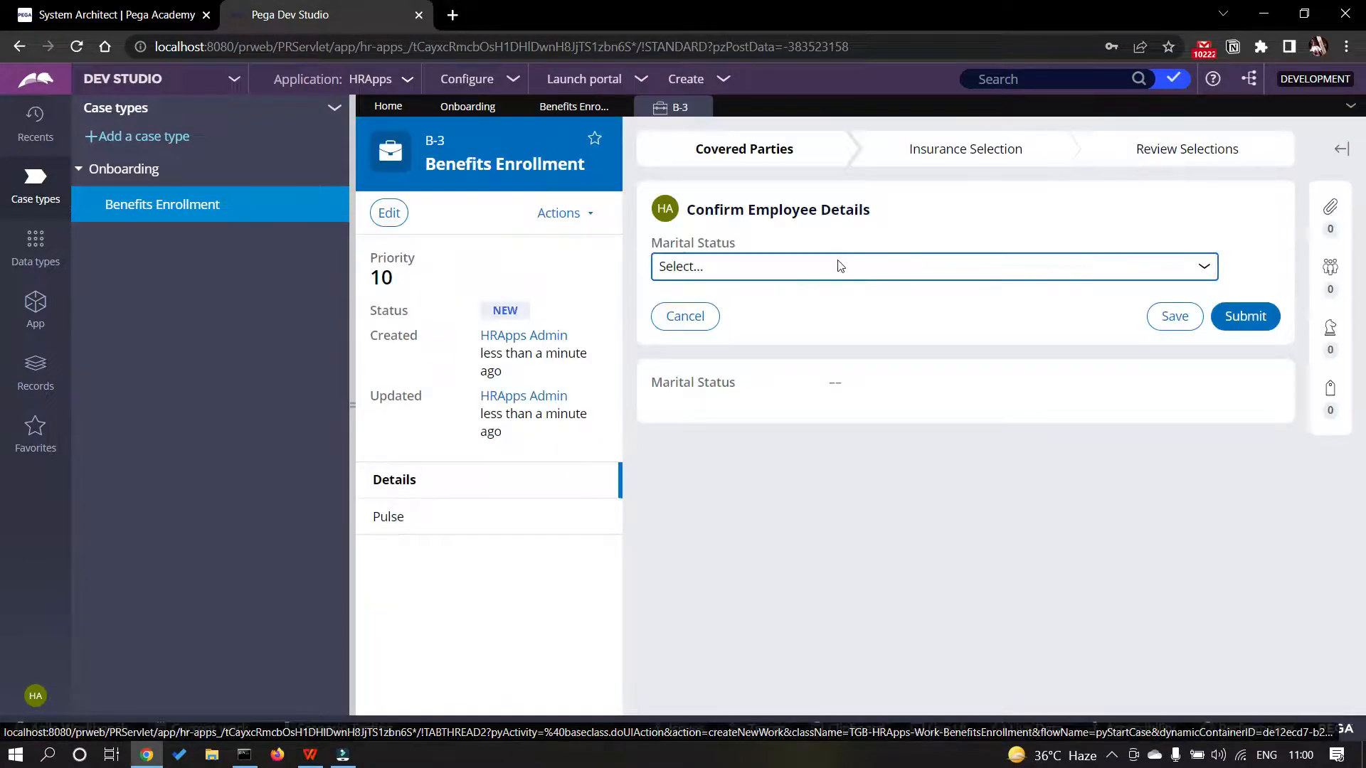
pyautogui.click(812, 266)
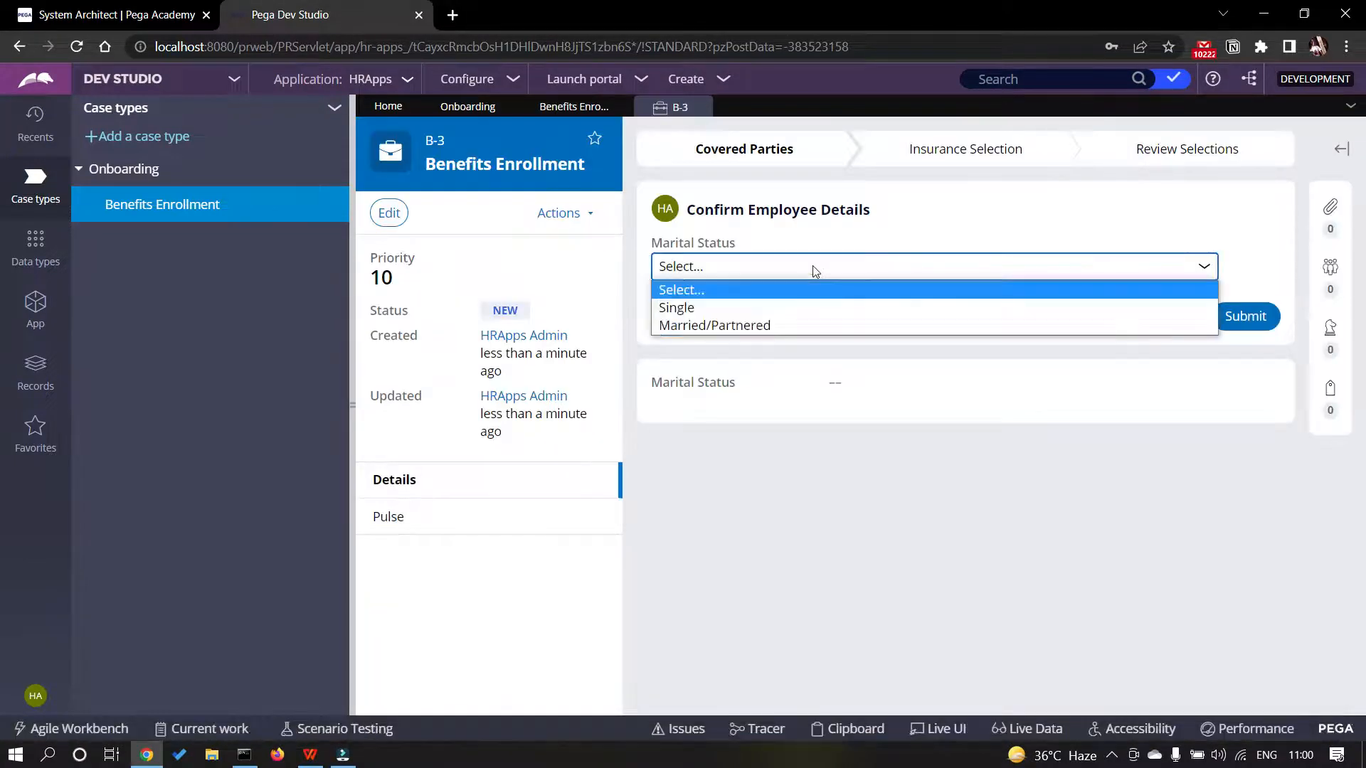
pyautogui.click(788, 310)
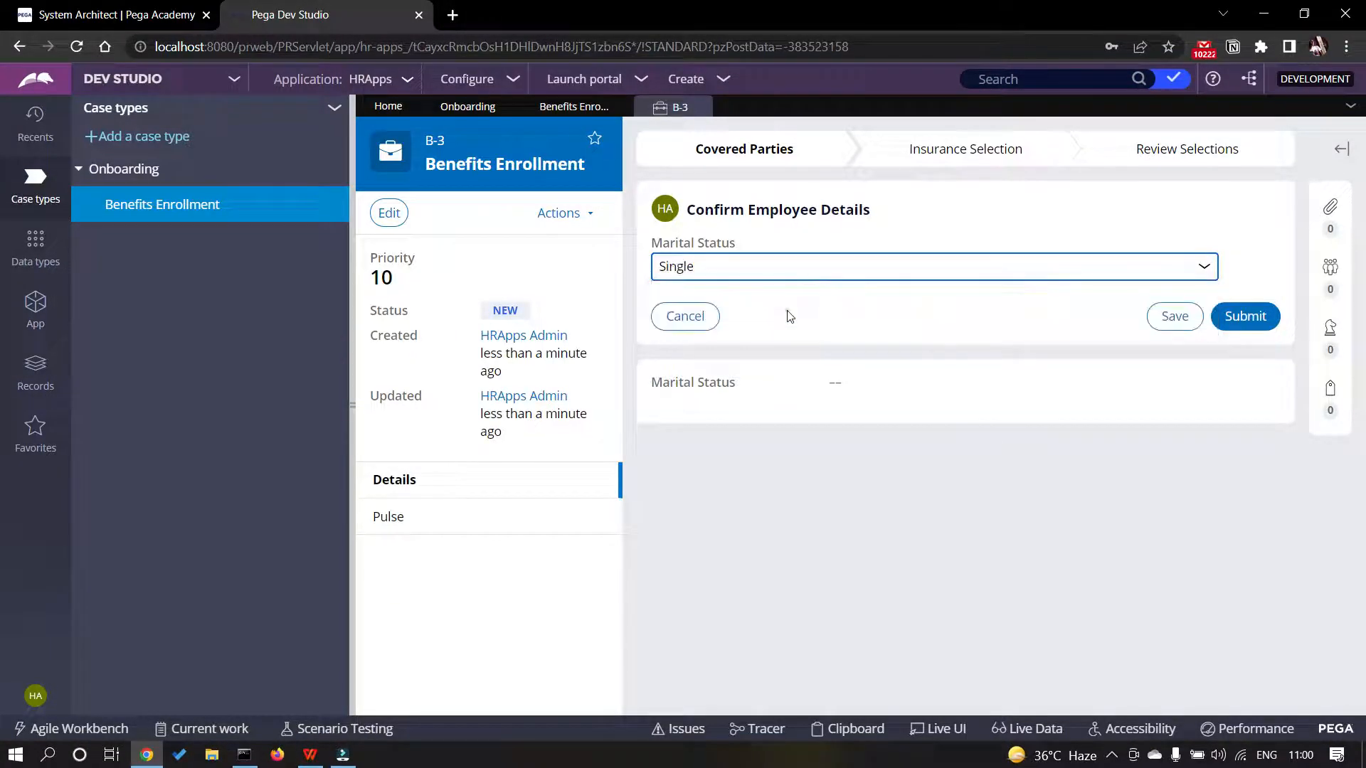
pyautogui.click(1246, 324)
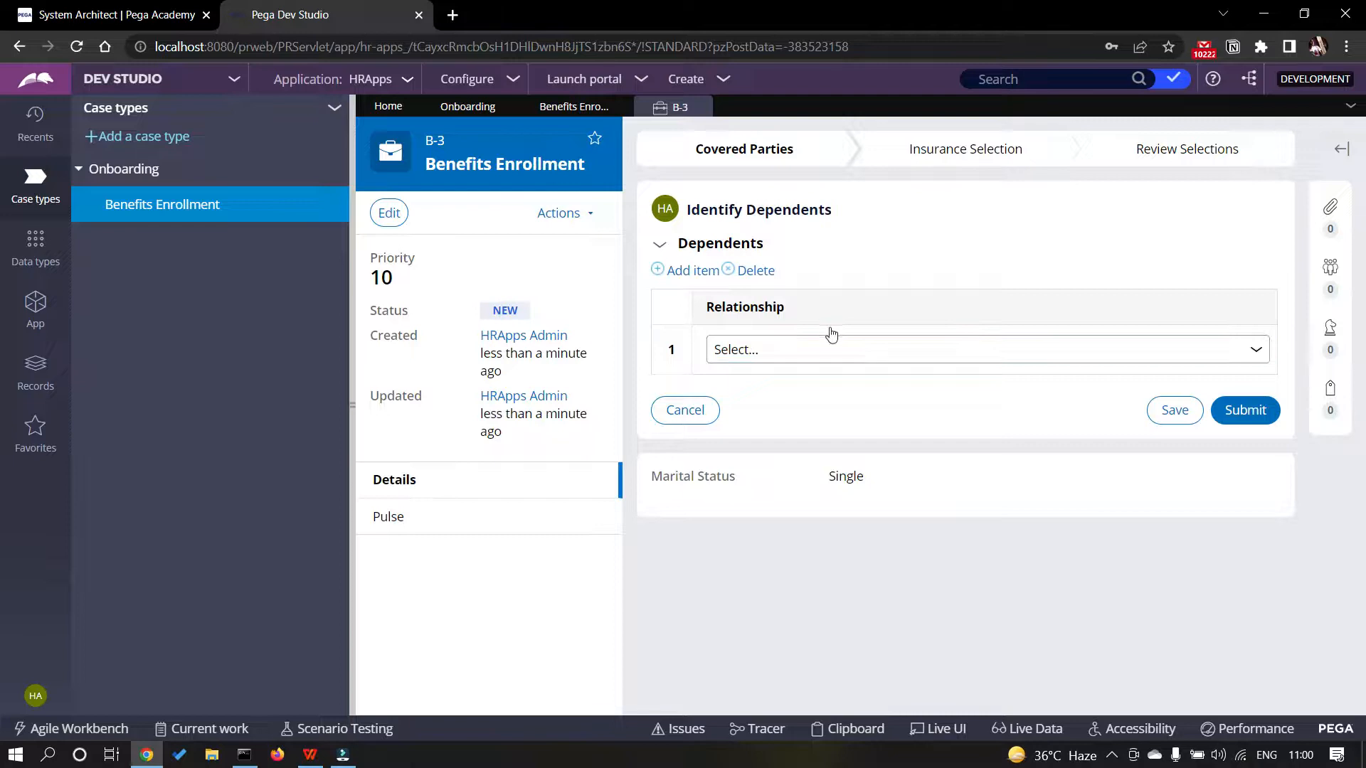
pyautogui.click(699, 107)
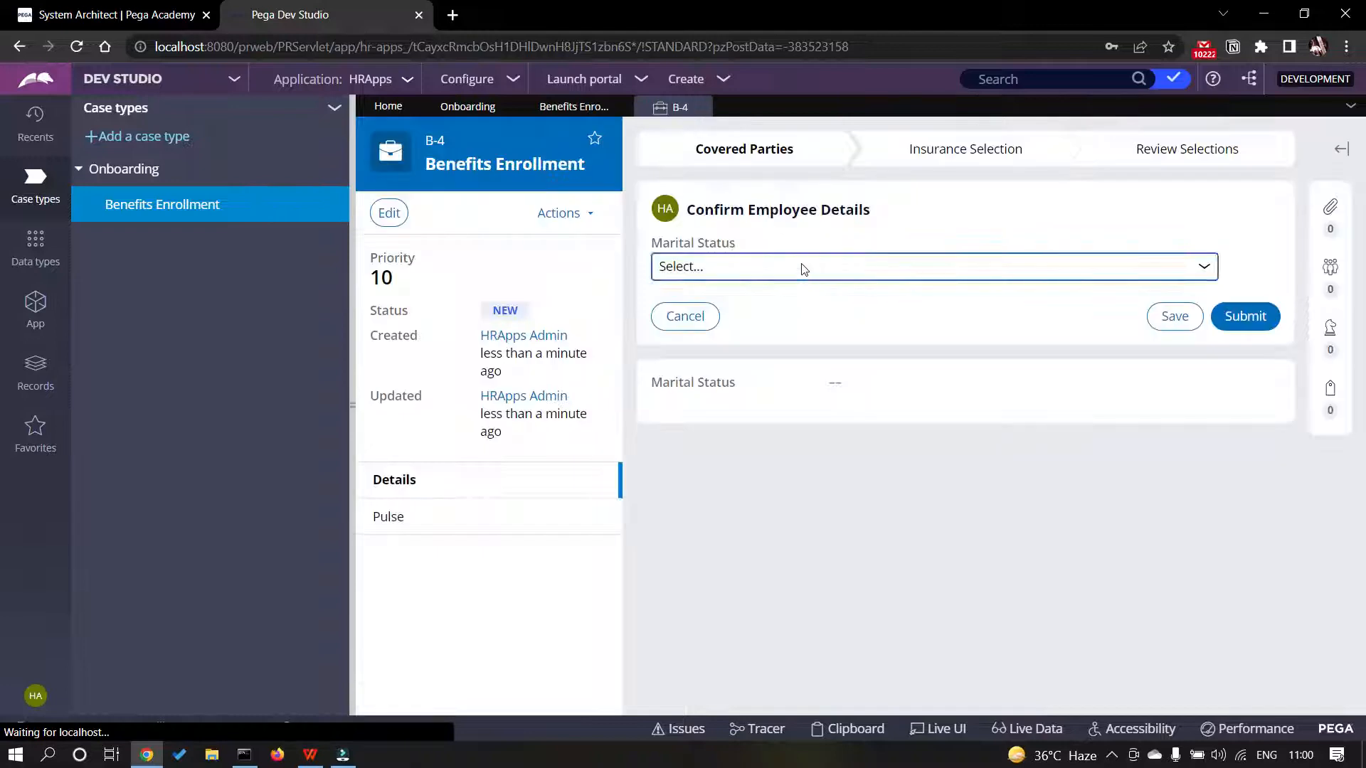
# - Submit Confirm Employee Details in a new Benefits Enrollment test case with marital status Married/Partnered
pyautogui.click(802, 267)
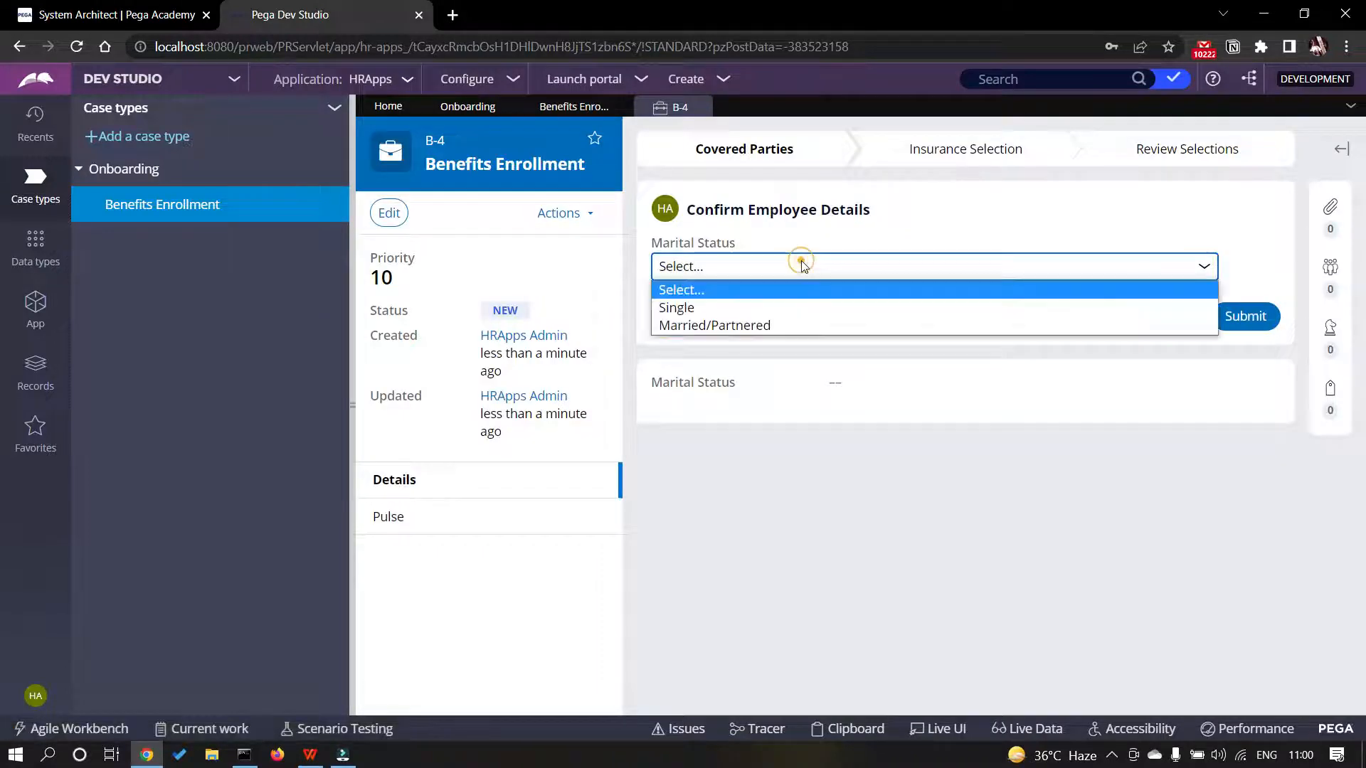
pyautogui.click(777, 325)
pyautogui.click(1250, 322)
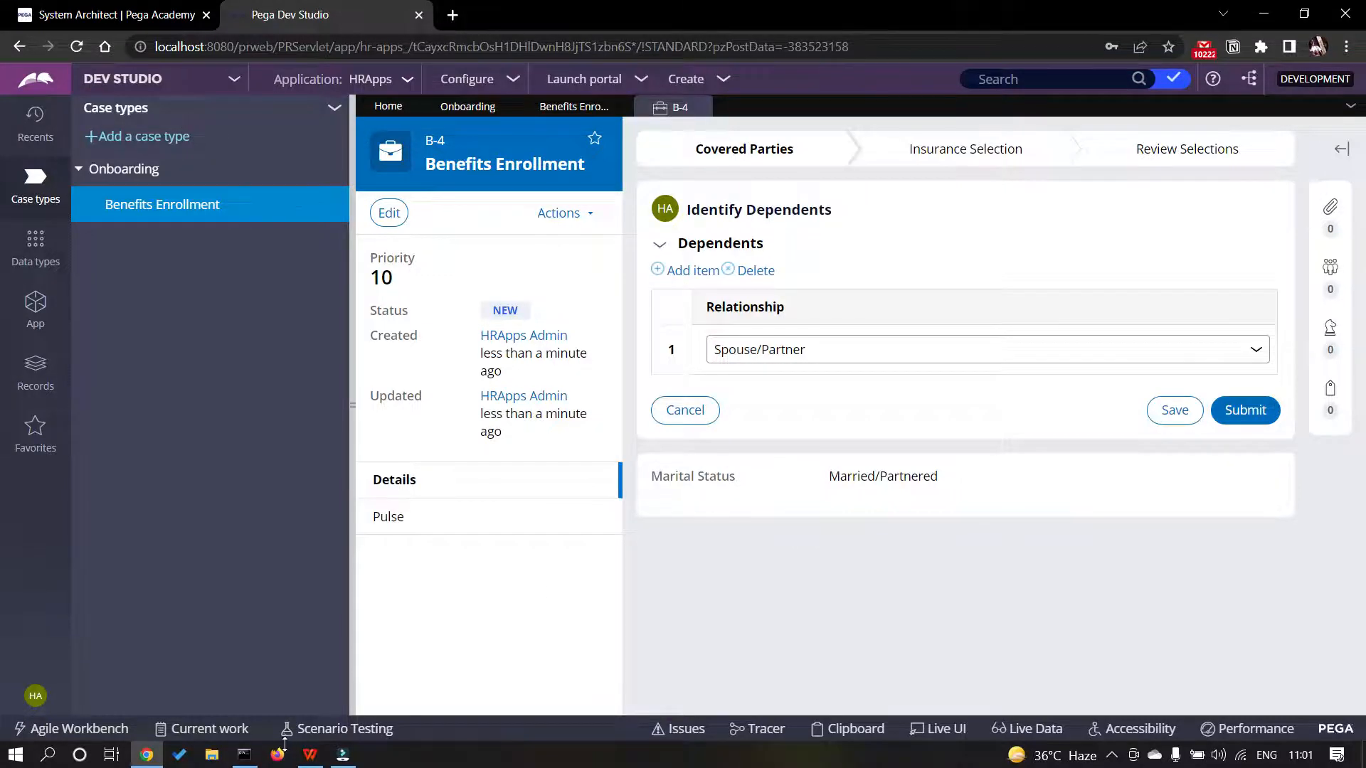
# - Switch to the exercise guide in WPS Office and review the assignment and the detailed steps for creating the Marital status property
pyautogui.click(310, 755)
pyautogui.click(681, 544)
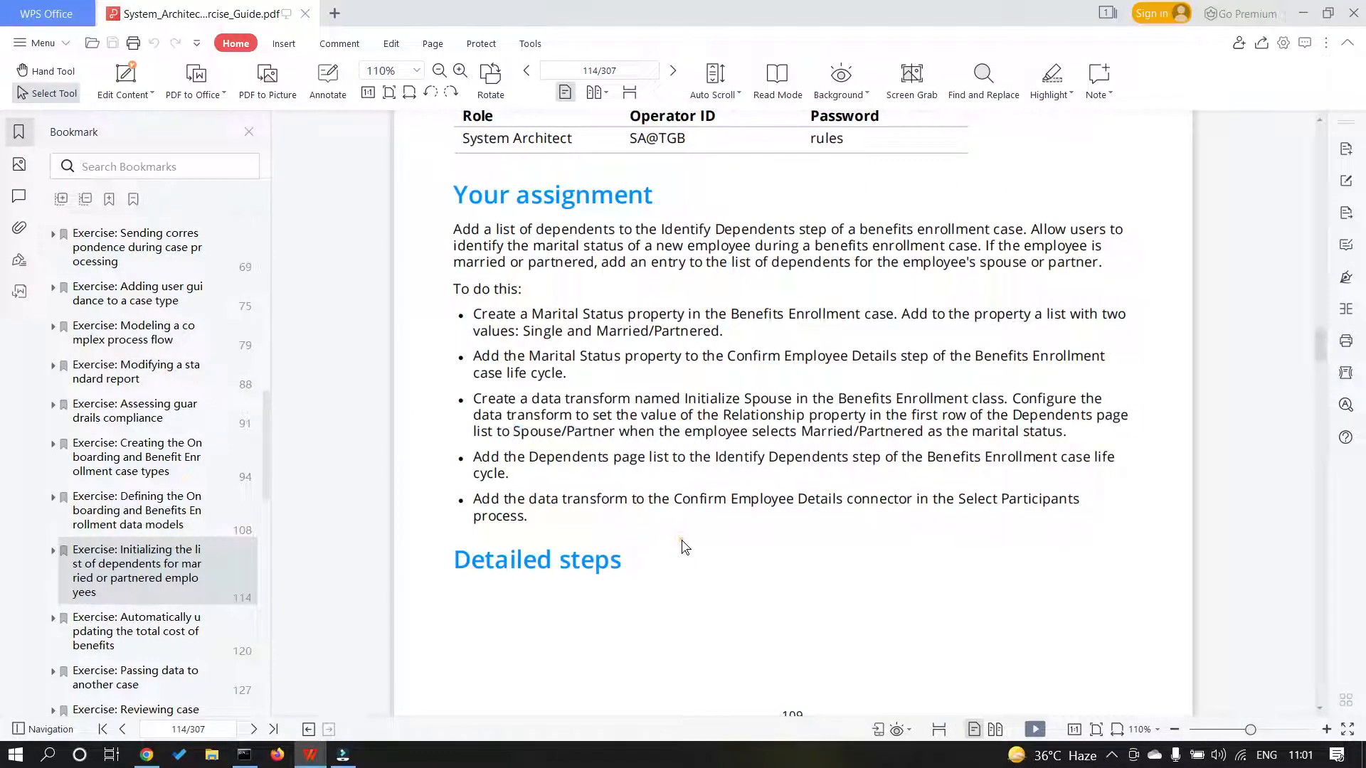
pyautogui.scroll(5, 621, 411)
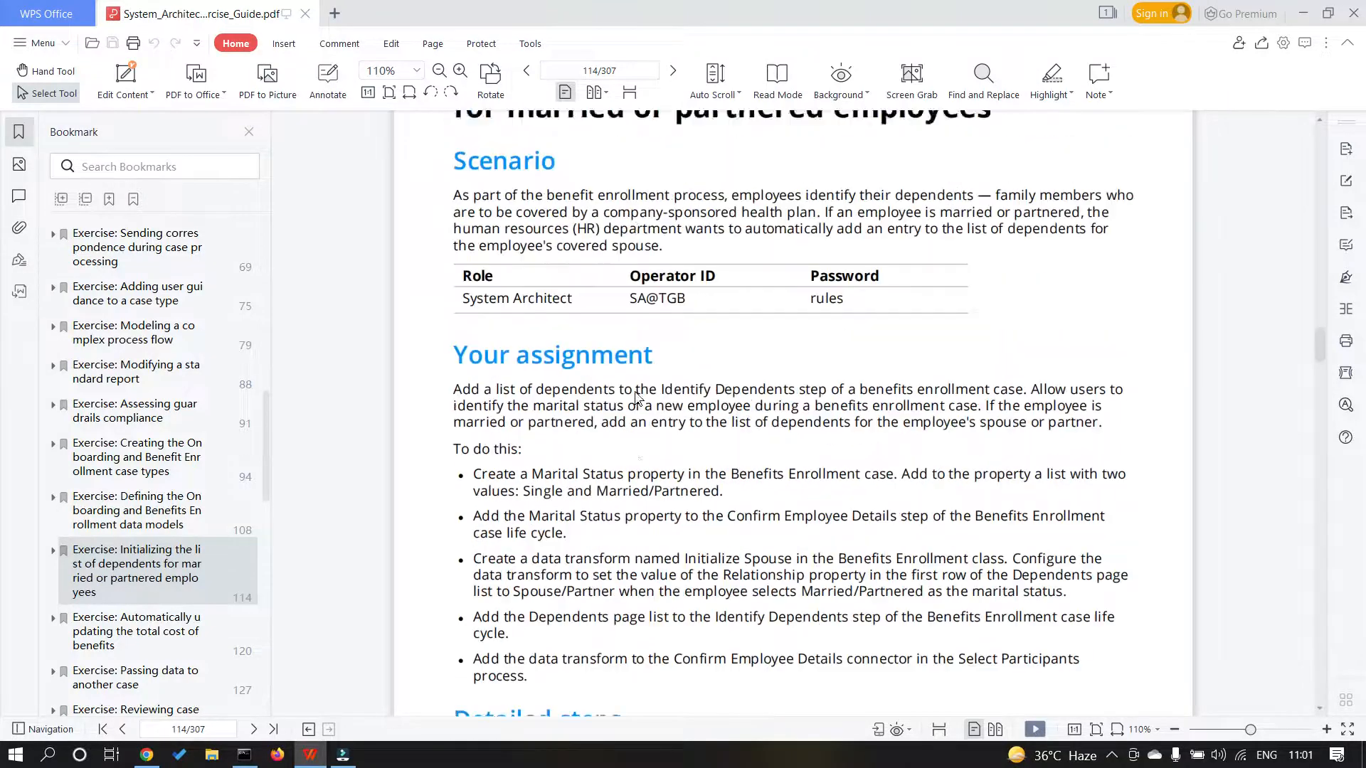
pyautogui.scroll(-3, 654, 392)
pyautogui.scroll(-10, 654, 392)
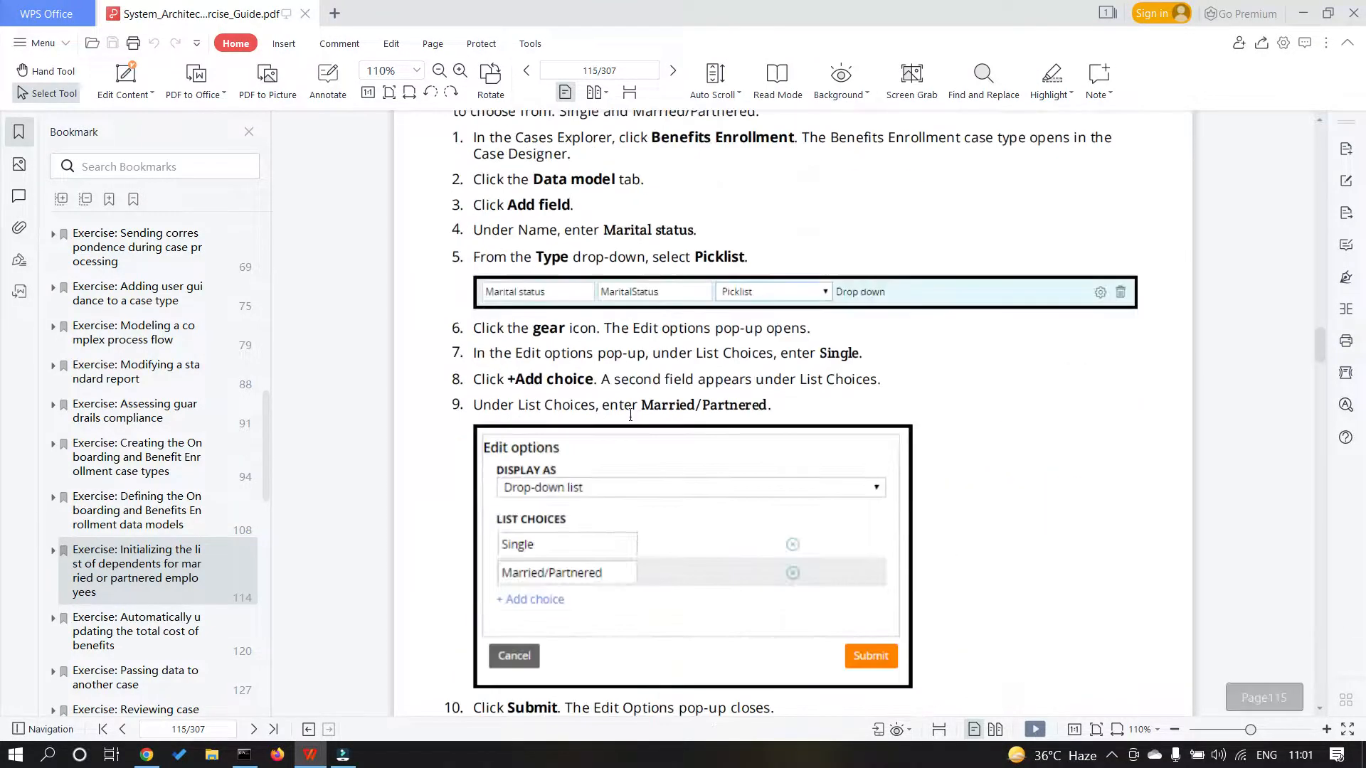
pyautogui.scroll(3, 480, 217)
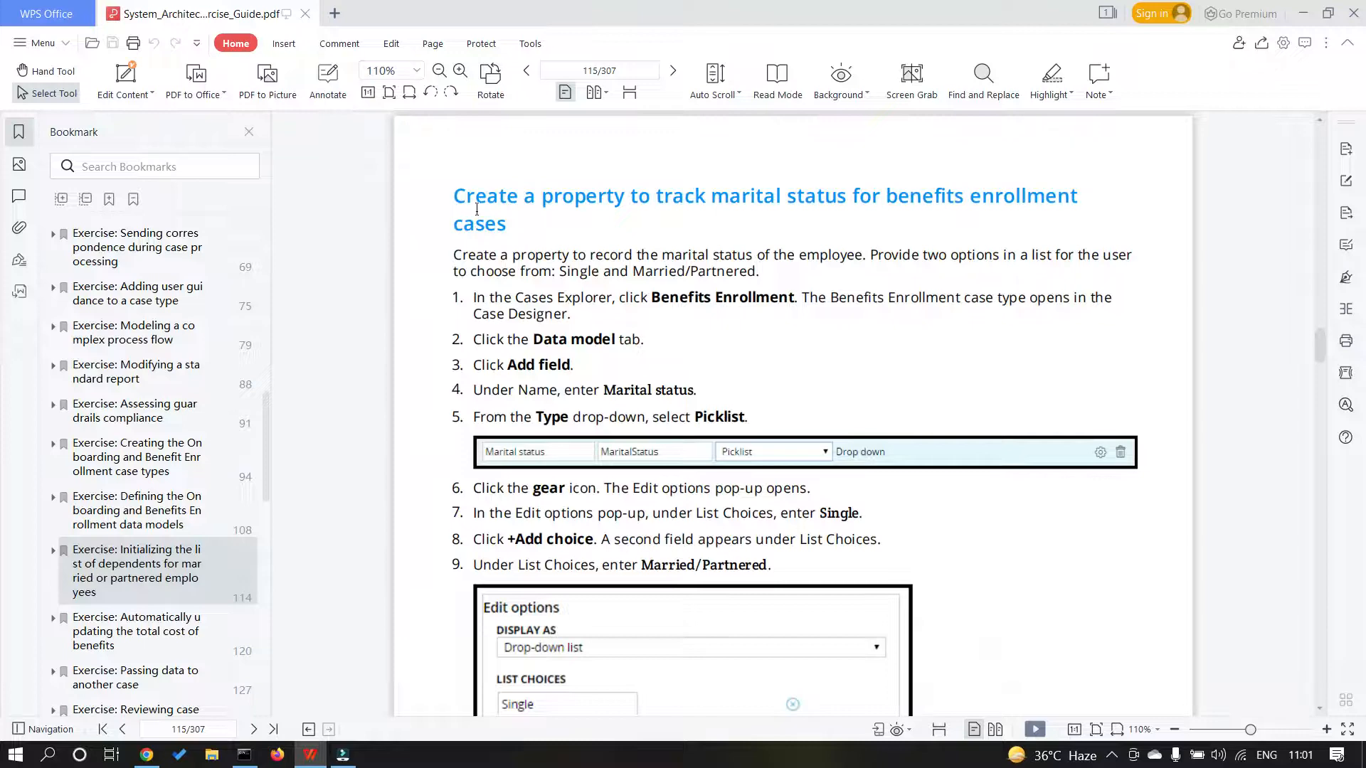
pyautogui.scroll(-5, 480, 217)
pyautogui.scroll(-2, 677, 382)
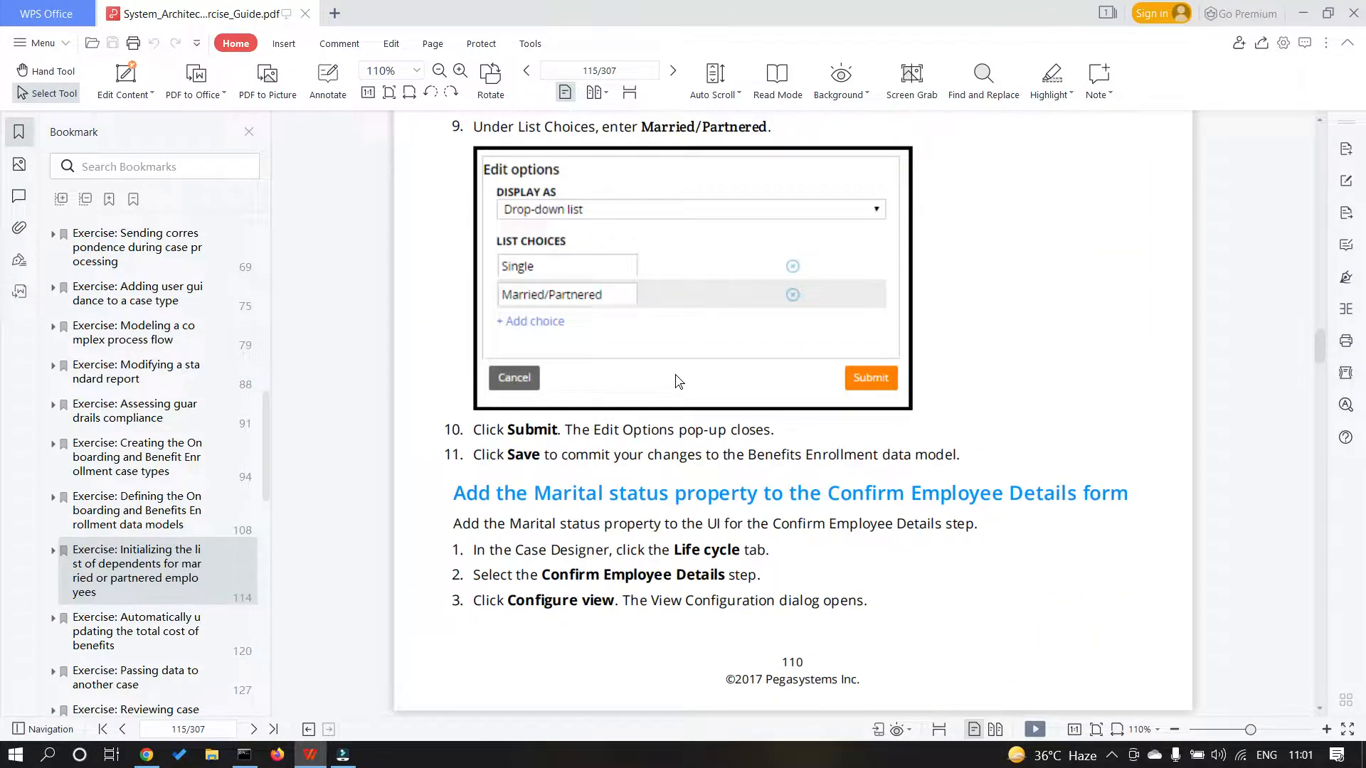
pyautogui.scroll(-15, 678, 382)
pyautogui.scroll(20, 675, 372)
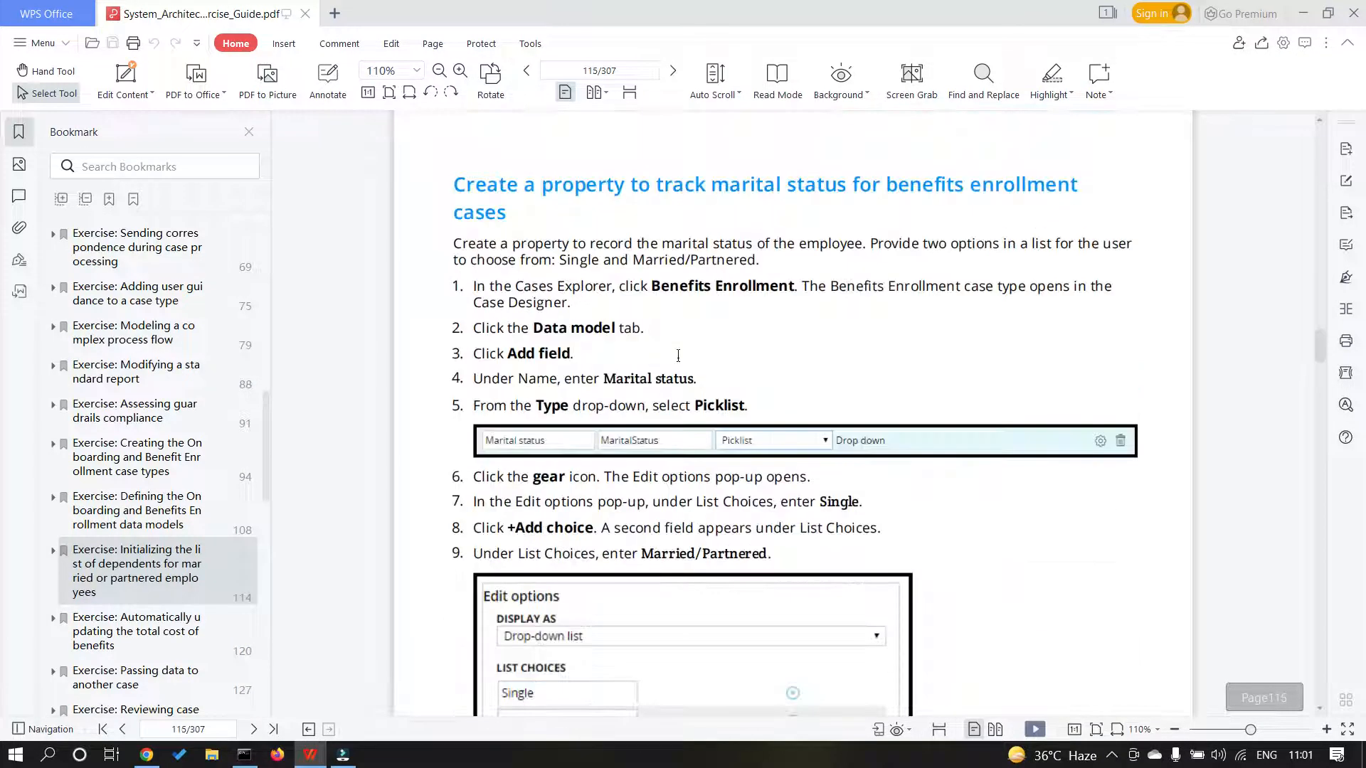
pyautogui.scroll(-10, 817, 524)
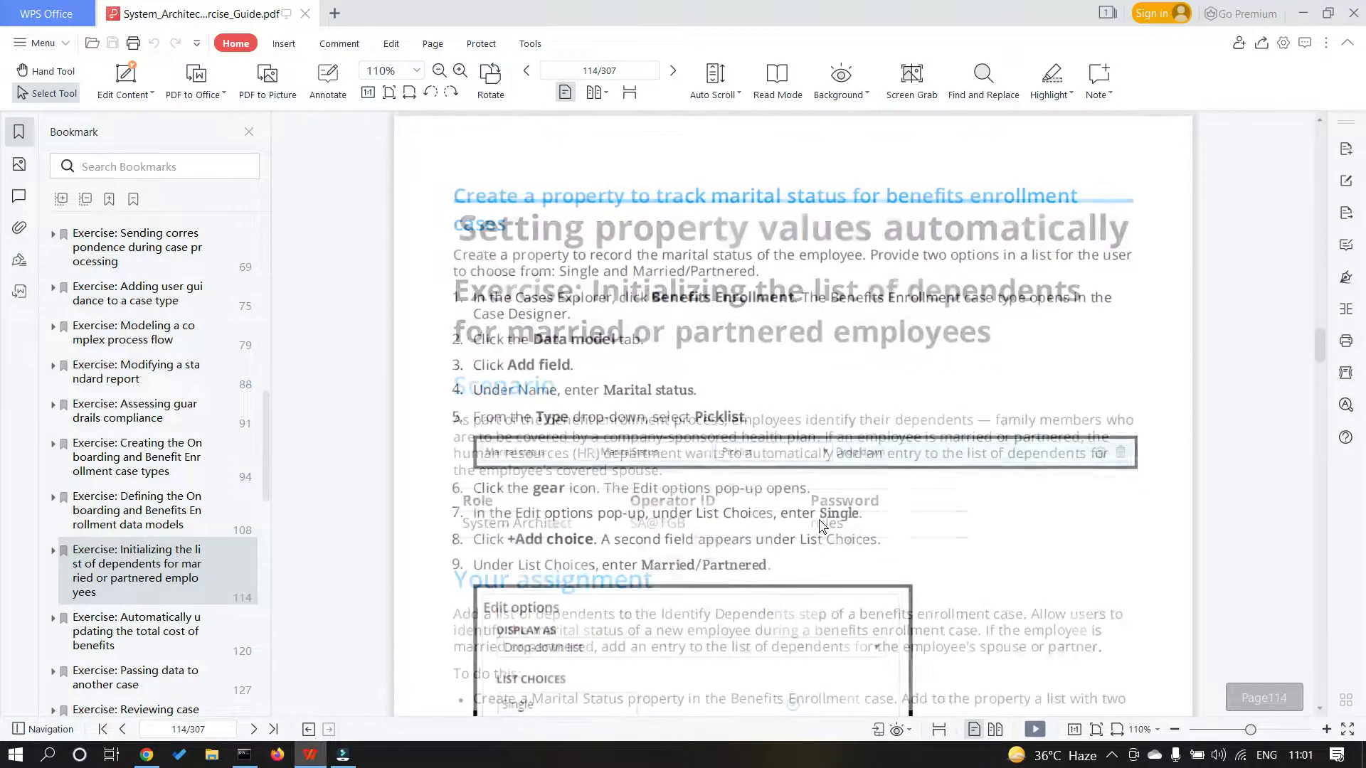
pyautogui.scroll(14, 711, 445)
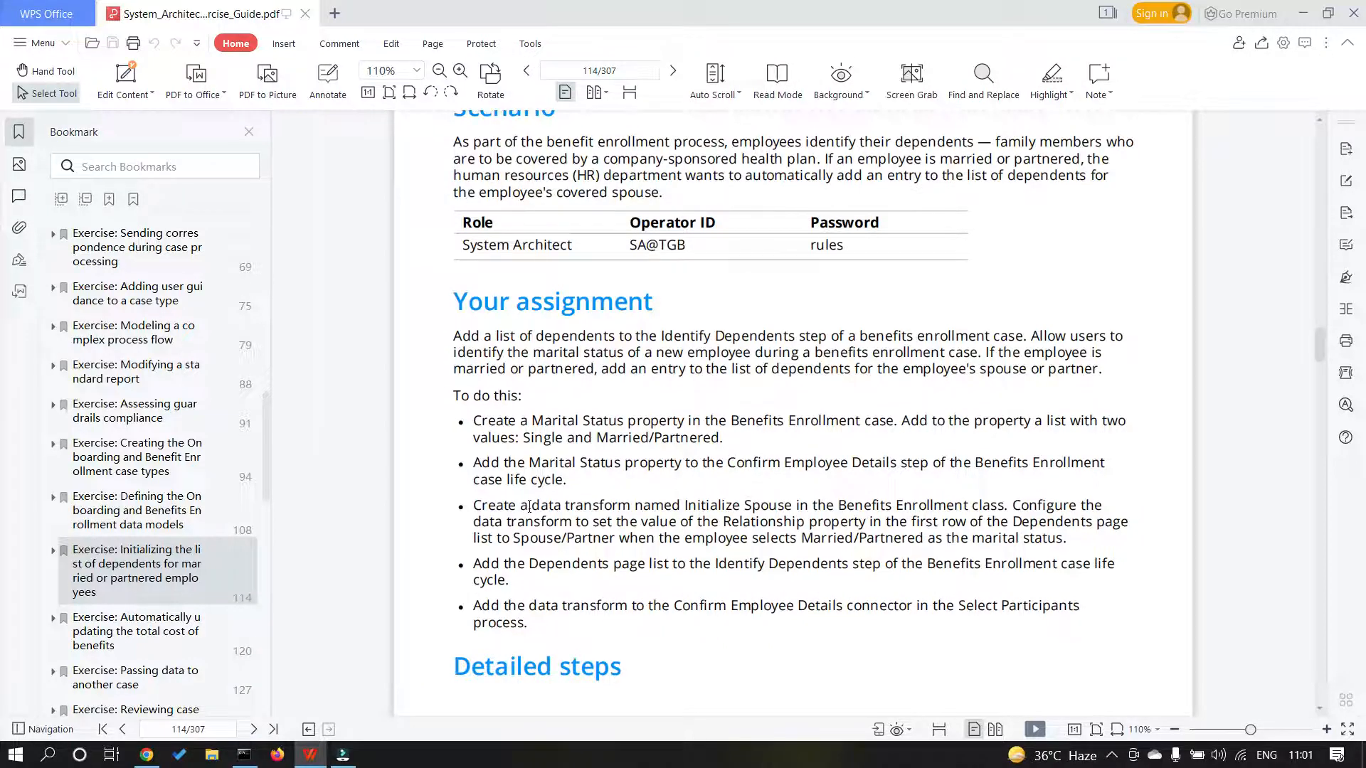
pyautogui.scroll(-10, 596, 508)
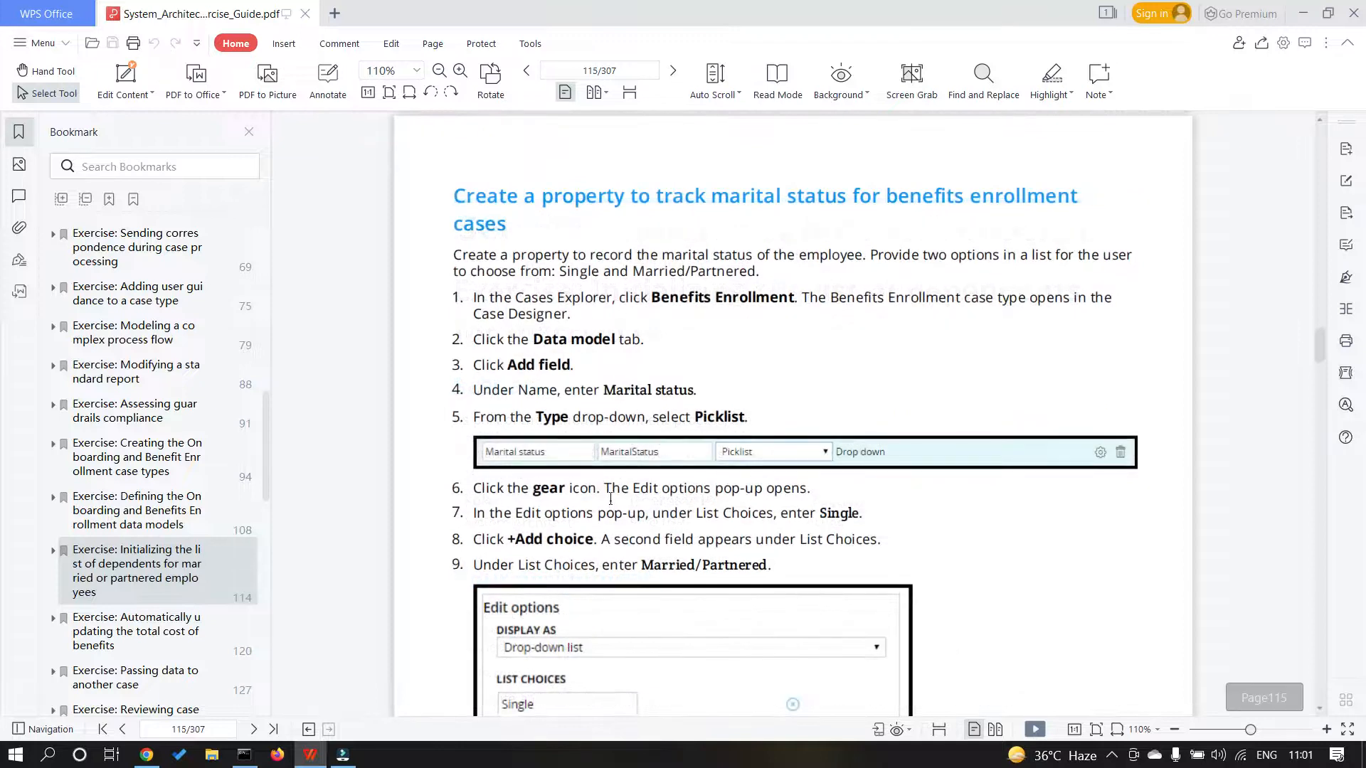
pyautogui.scroll(-5, 597, 490)
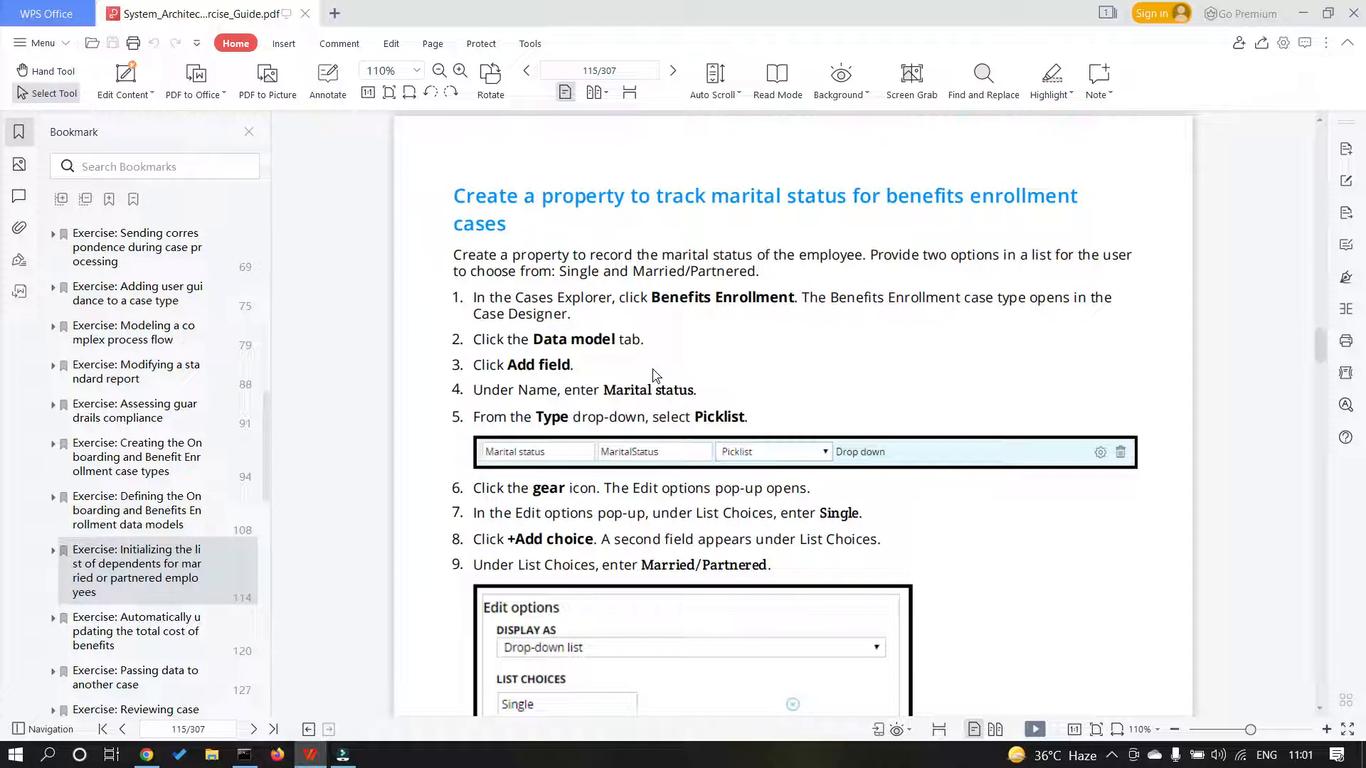
pyautogui.scroll(-3, 554, 214)
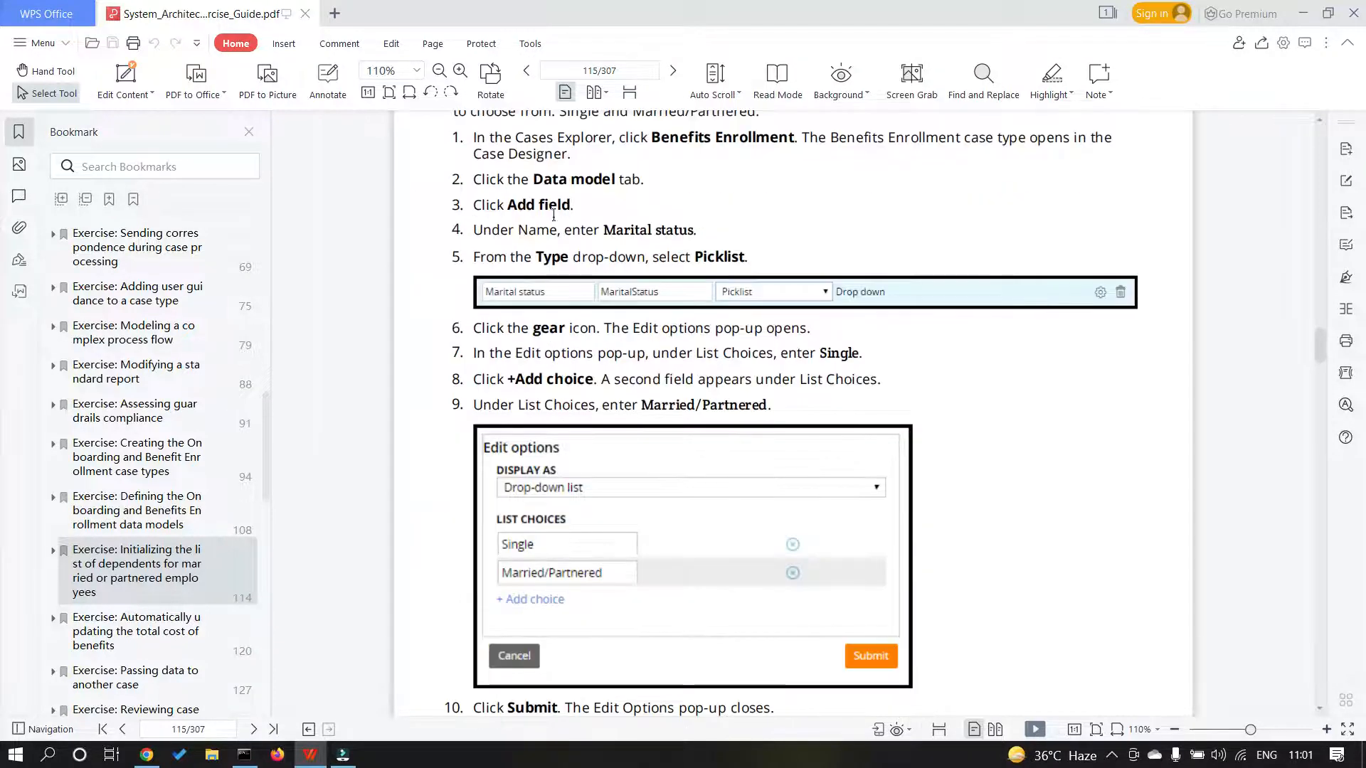
# - Reread the assignment for initializing the list of dependents and skim the remaining detailed steps to the end of the exercise
pyautogui.scroll(15, 445, 400)
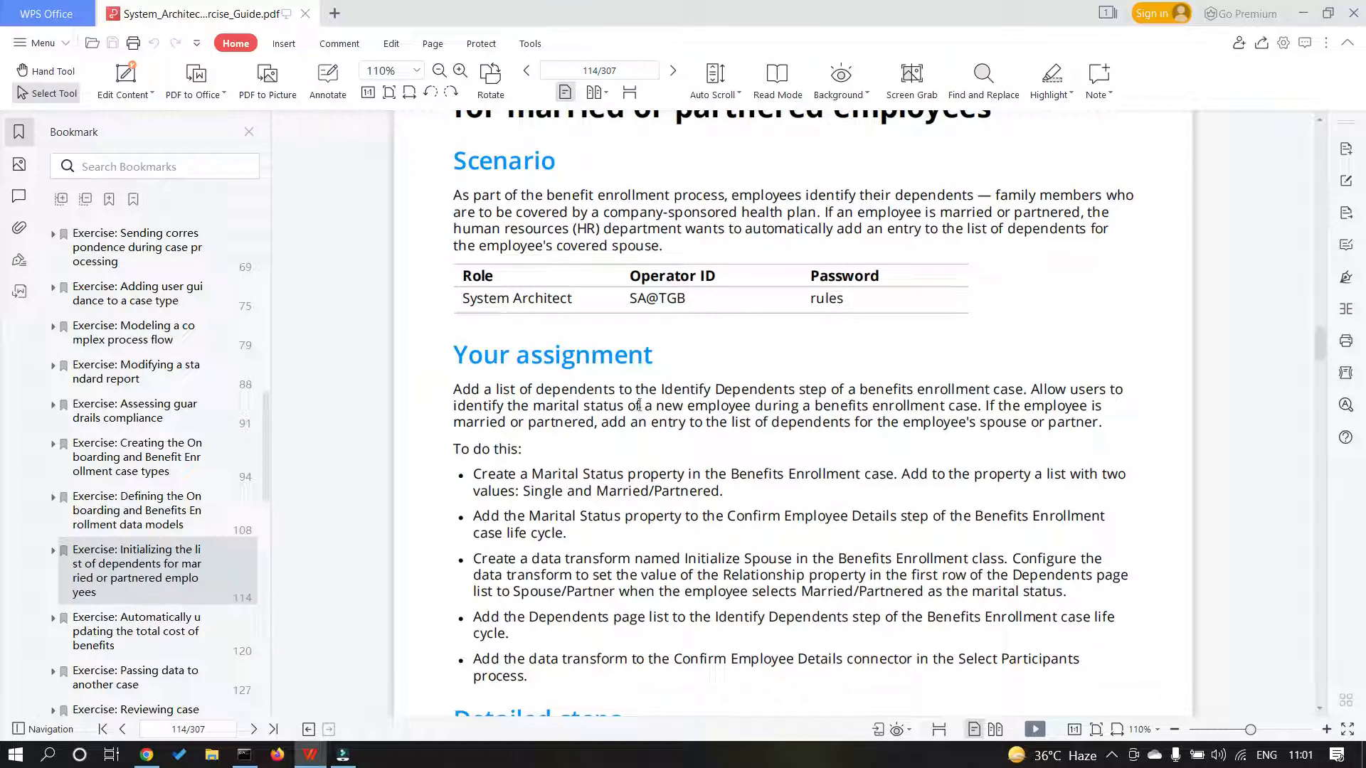
pyautogui.scroll(-1, 539, 409)
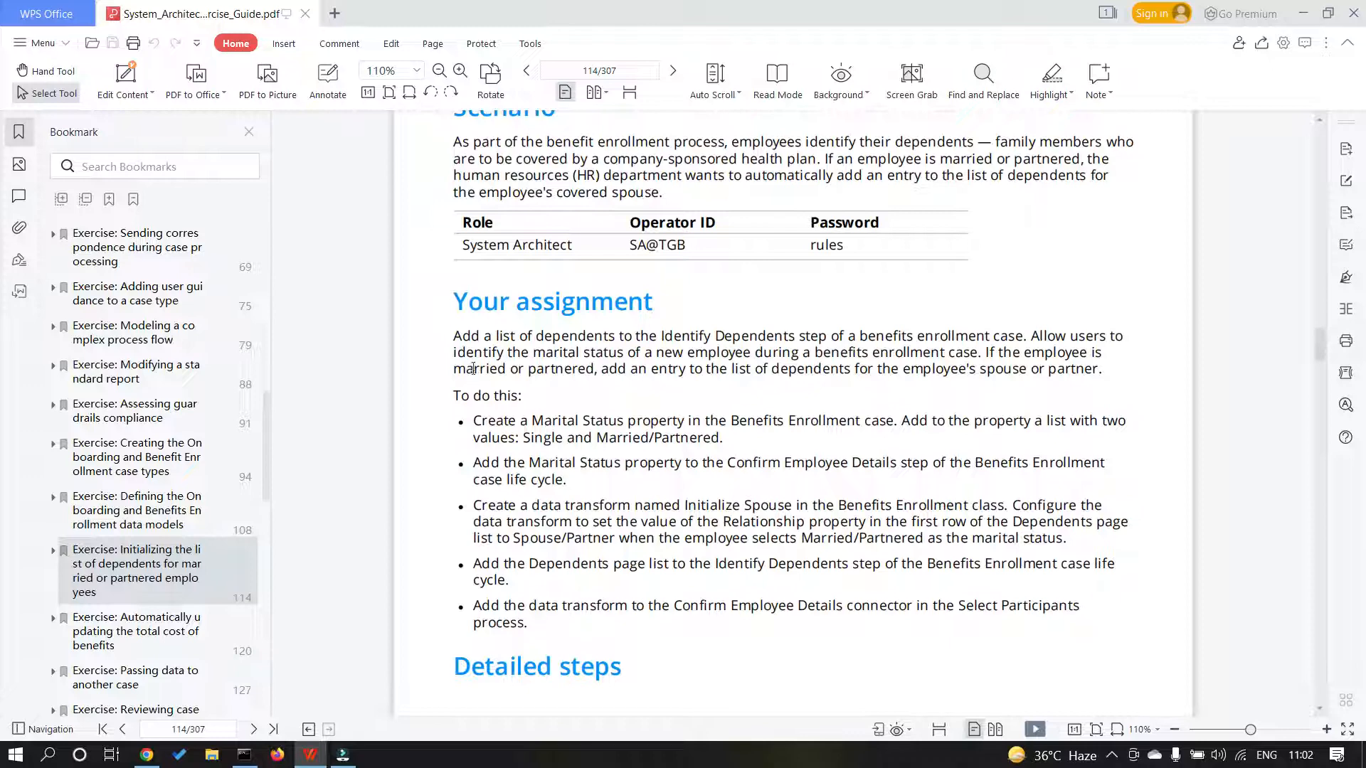
pyautogui.scroll(-3, 511, 419)
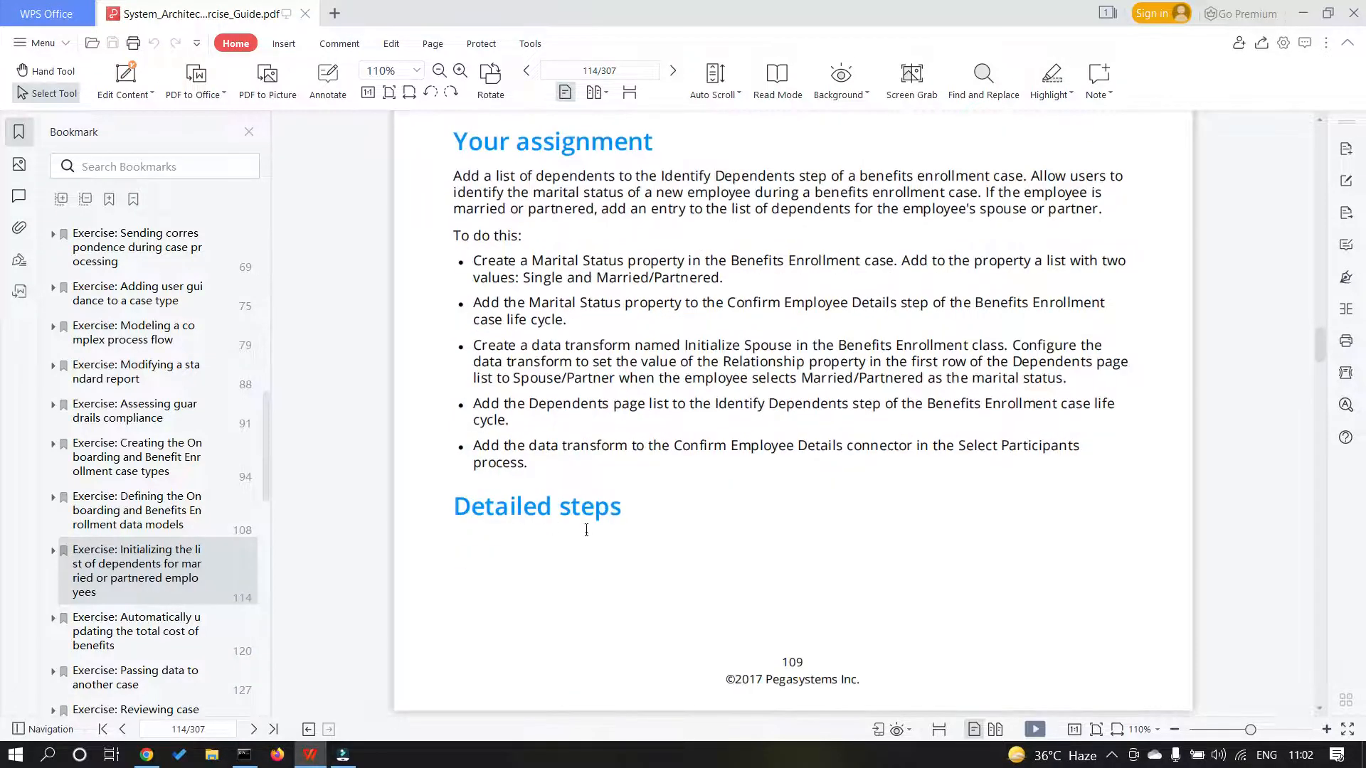
pyautogui.scroll(-20, 588, 527)
pyautogui.scroll(-20, 590, 473)
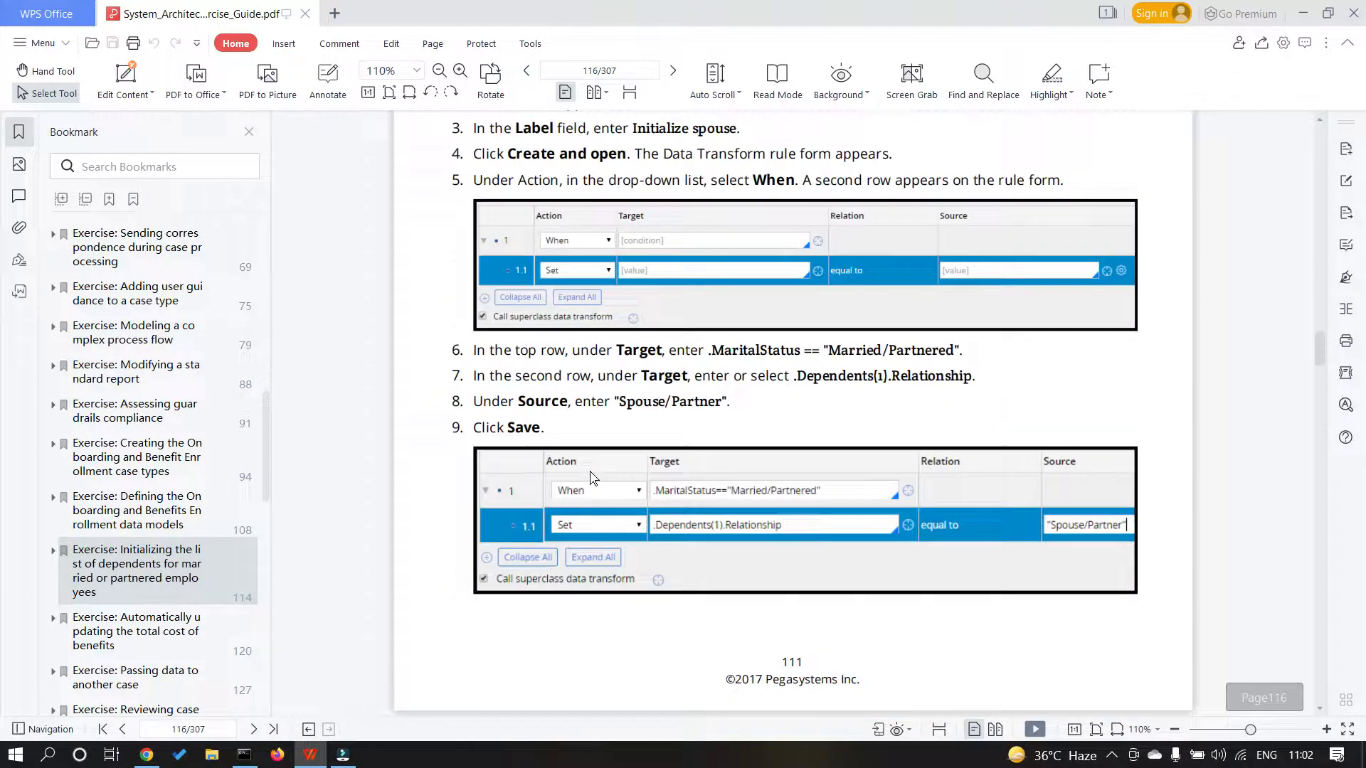
pyautogui.scroll(-12, 589, 470)
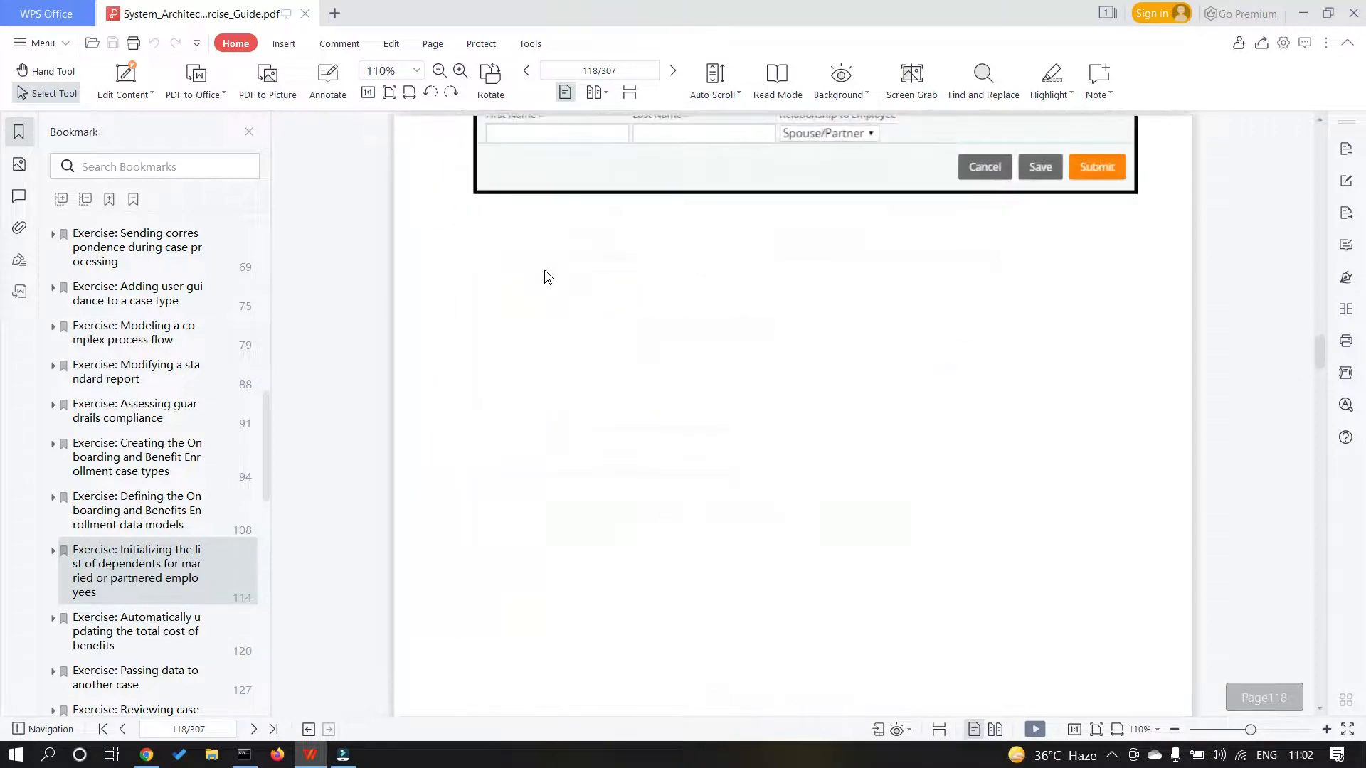
# - Read the scenario and assignment of the exercise "Automatically updating the total cost of benefits" in the guide
pyautogui.scroll(1, 565, 325)
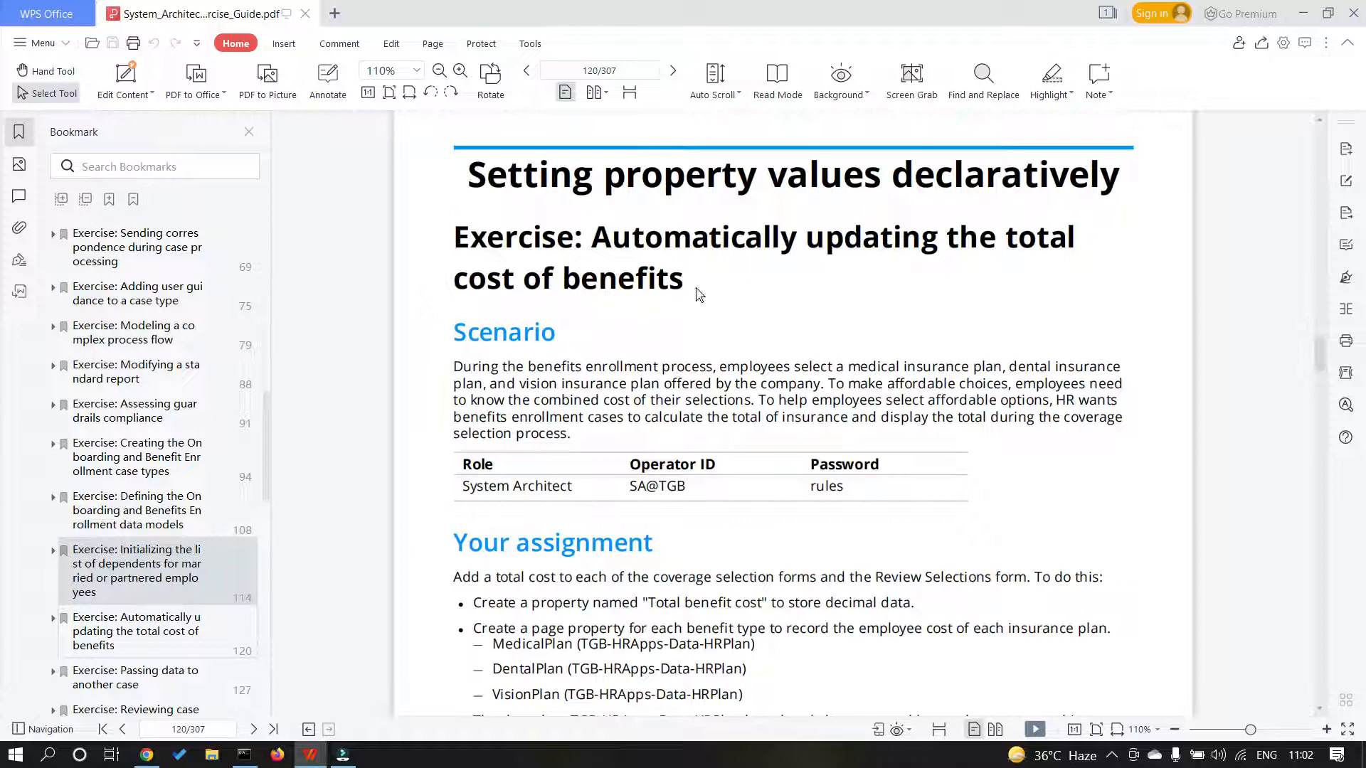
pyautogui.scroll(-3, 700, 295)
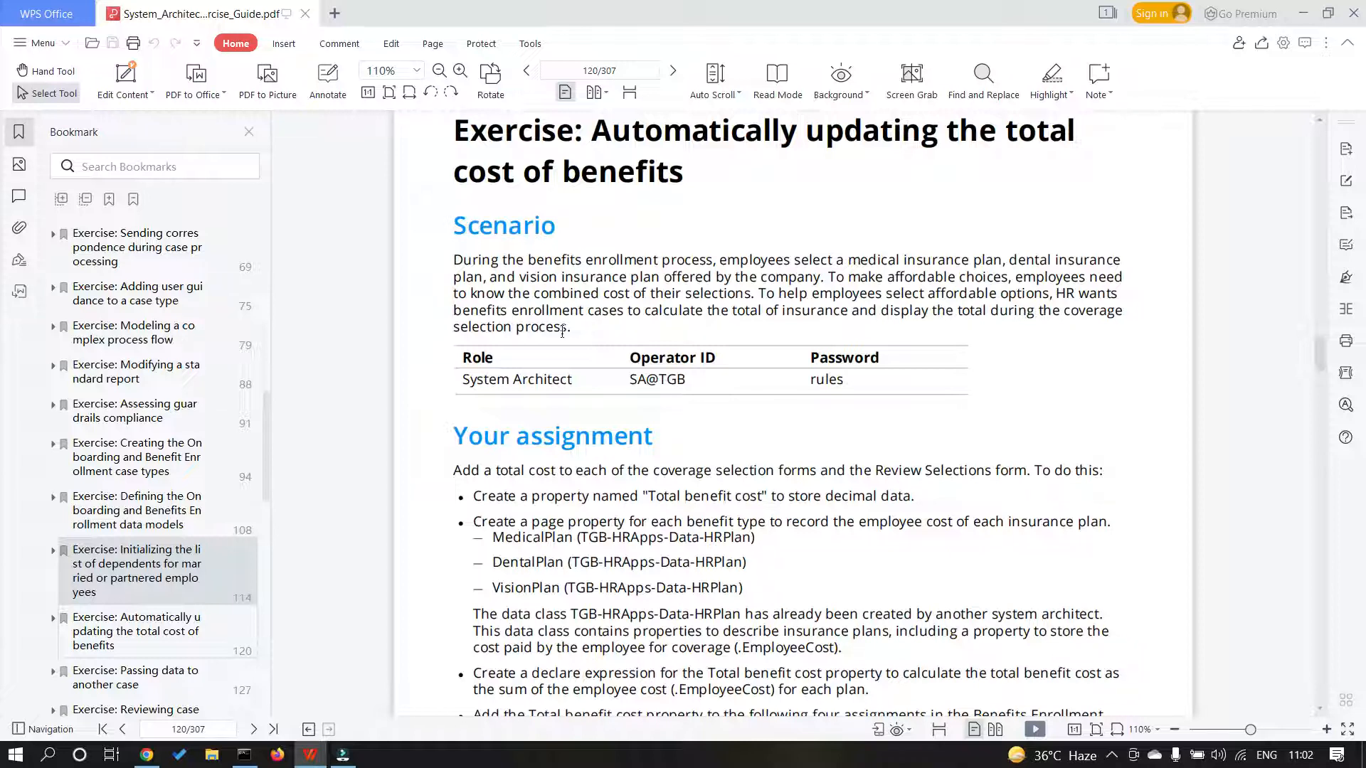
pyautogui.scroll(-1, 596, 345)
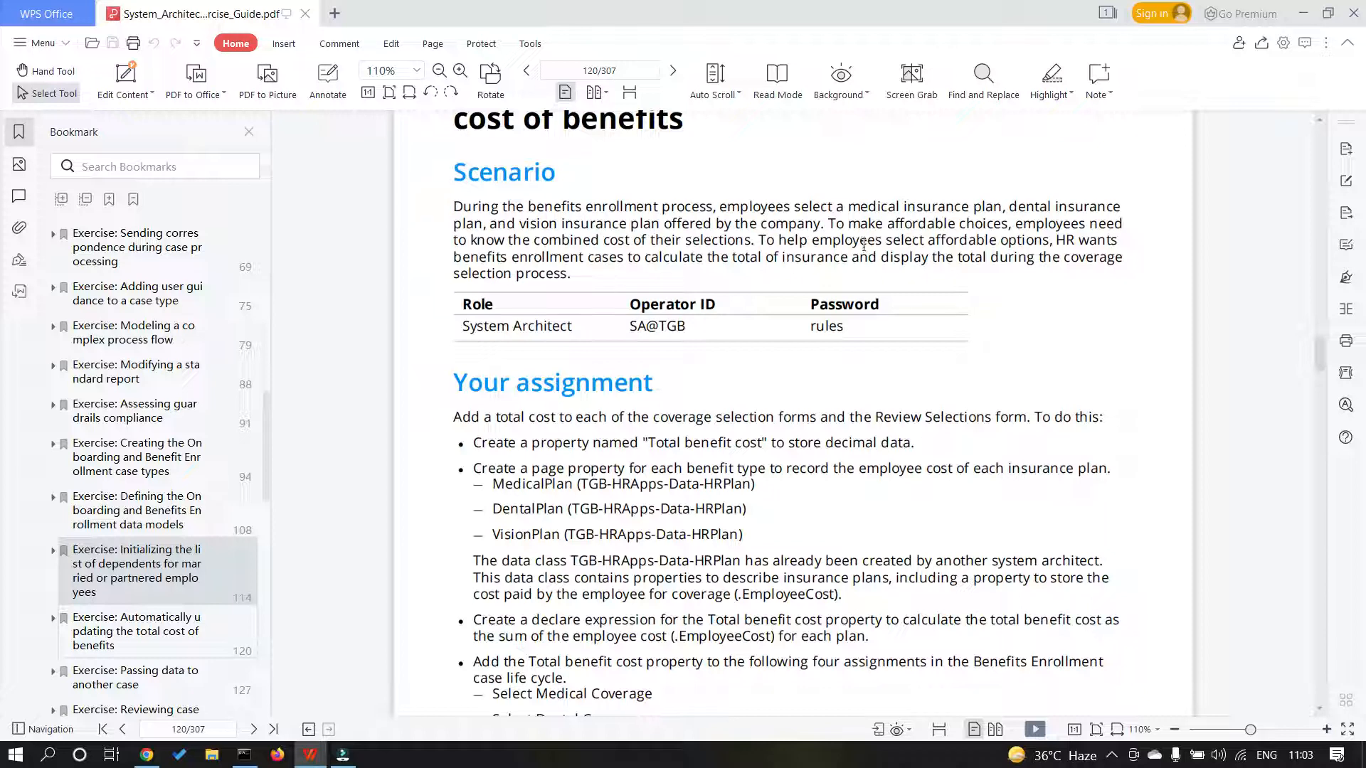
pyautogui.scroll(-3, 868, 294)
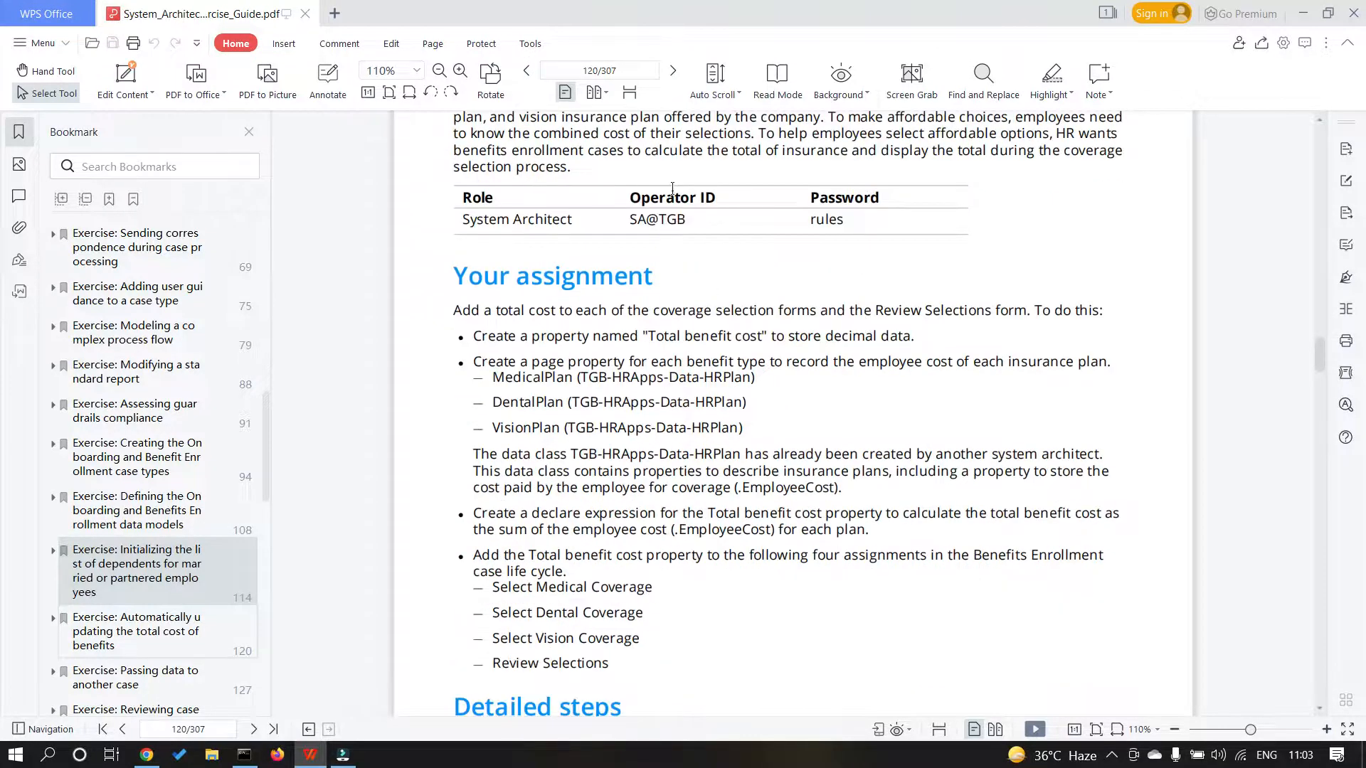
pyautogui.scroll(3, 654, 207)
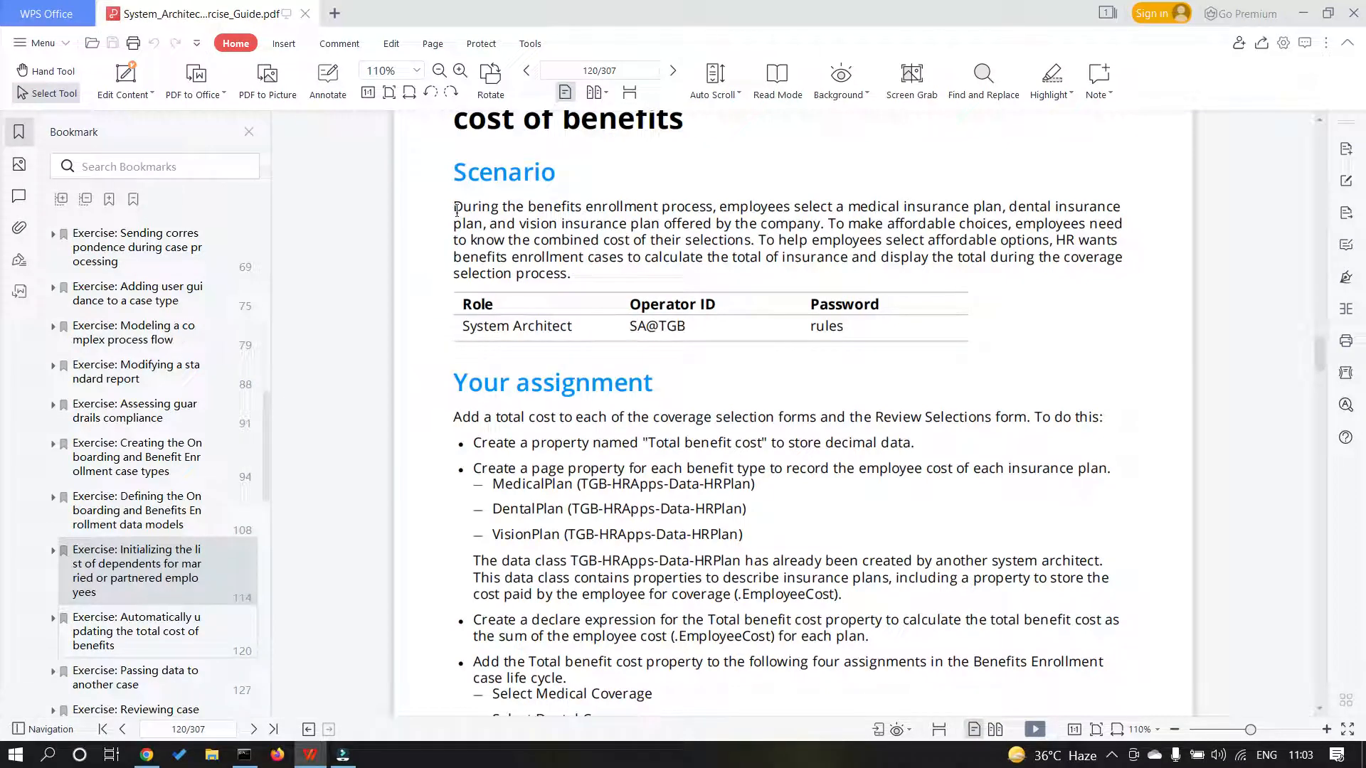
pyautogui.scroll(-3, 460, 222)
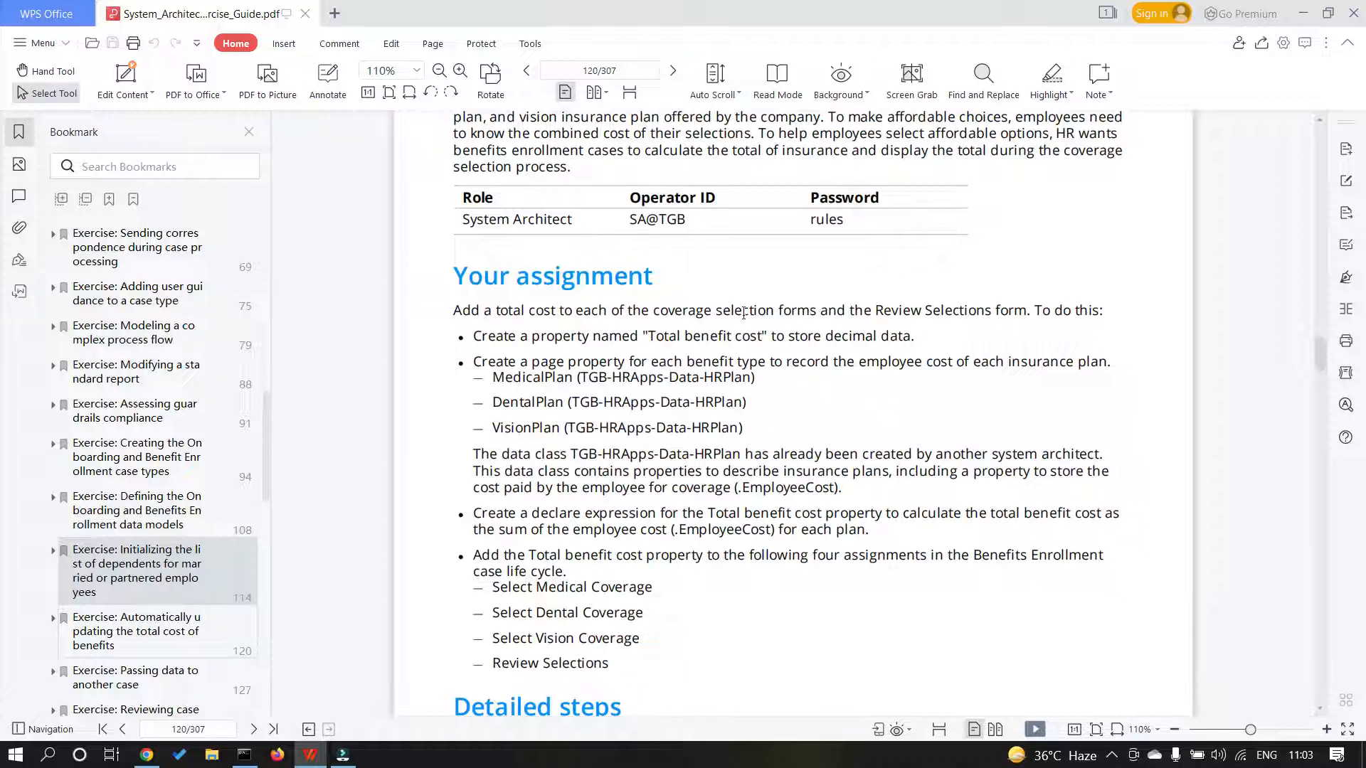
# - Switch to Pega Dev Studio, close the test case to examine the Benefits Enrollment life cycle, and return to the exercise guide
pyautogui.hotkey('alt', 'Tab')
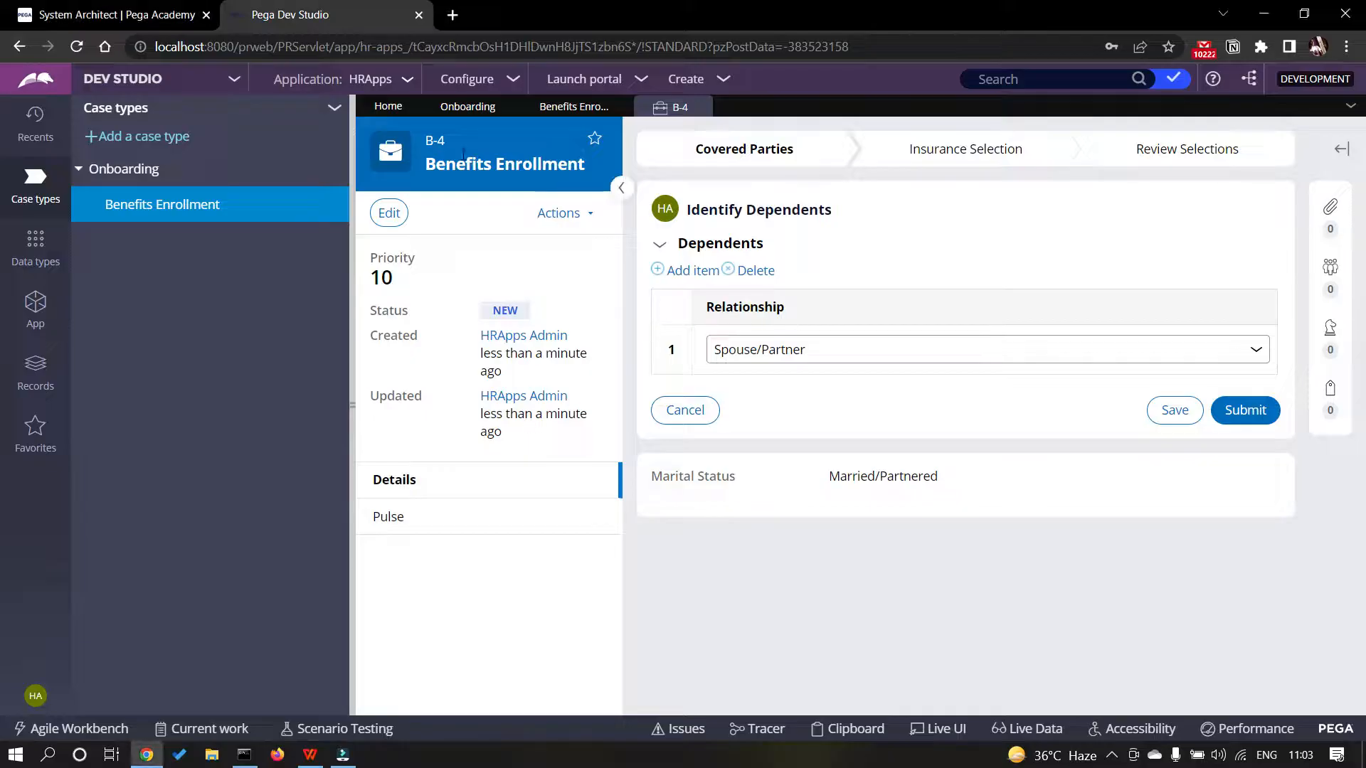
pyautogui.click(699, 108)
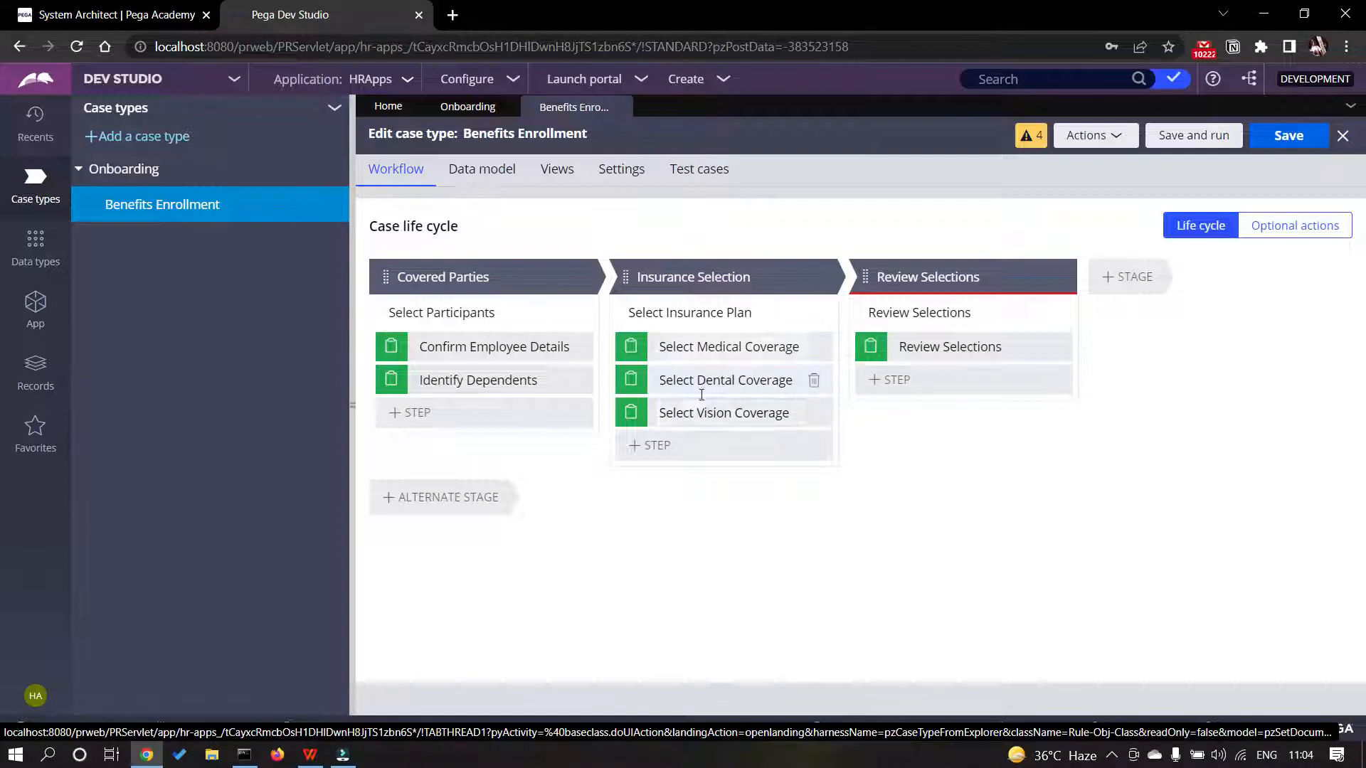
pyautogui.hotkey('alt', 'Tab')
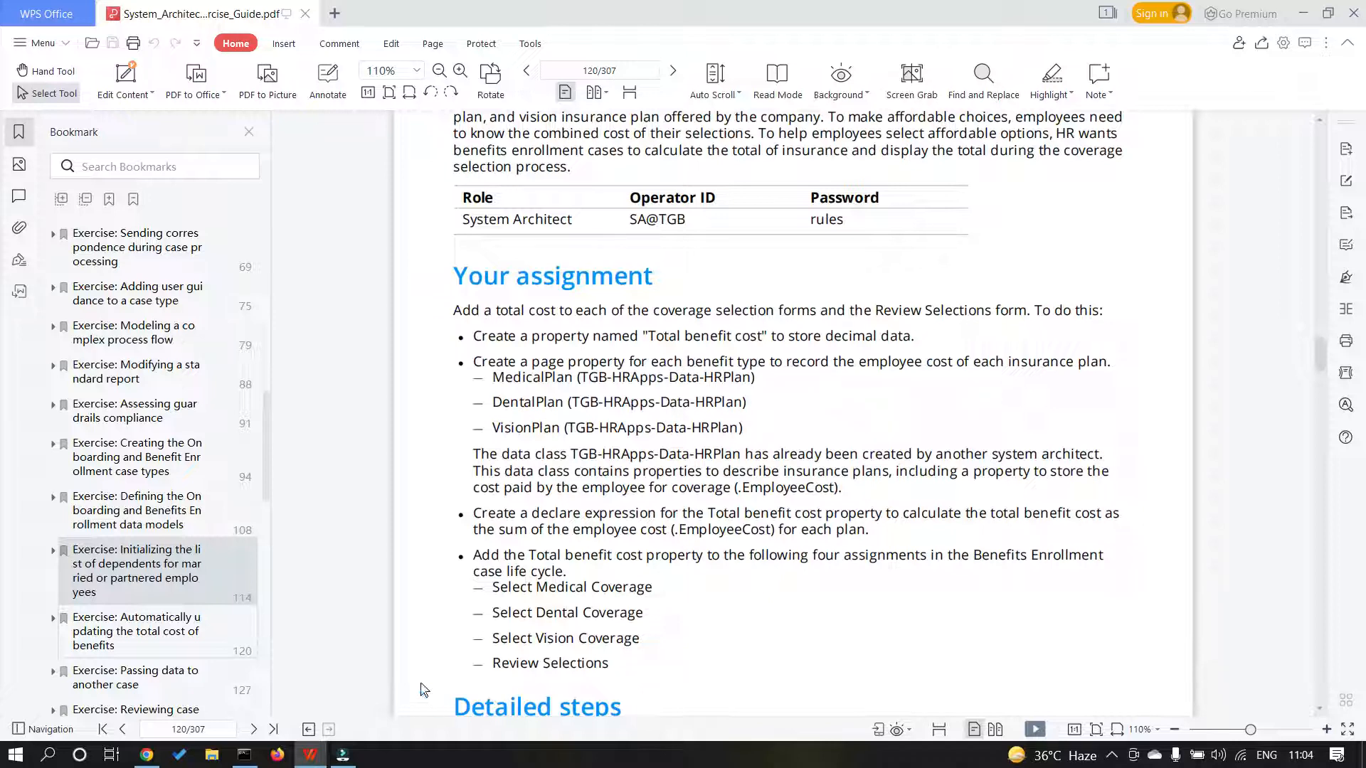
# - Check the application's existing data types in Pega Dev Studio against the HRPlan data class named in the exercise guide
pyautogui.hotkey('alt', 'Tab')
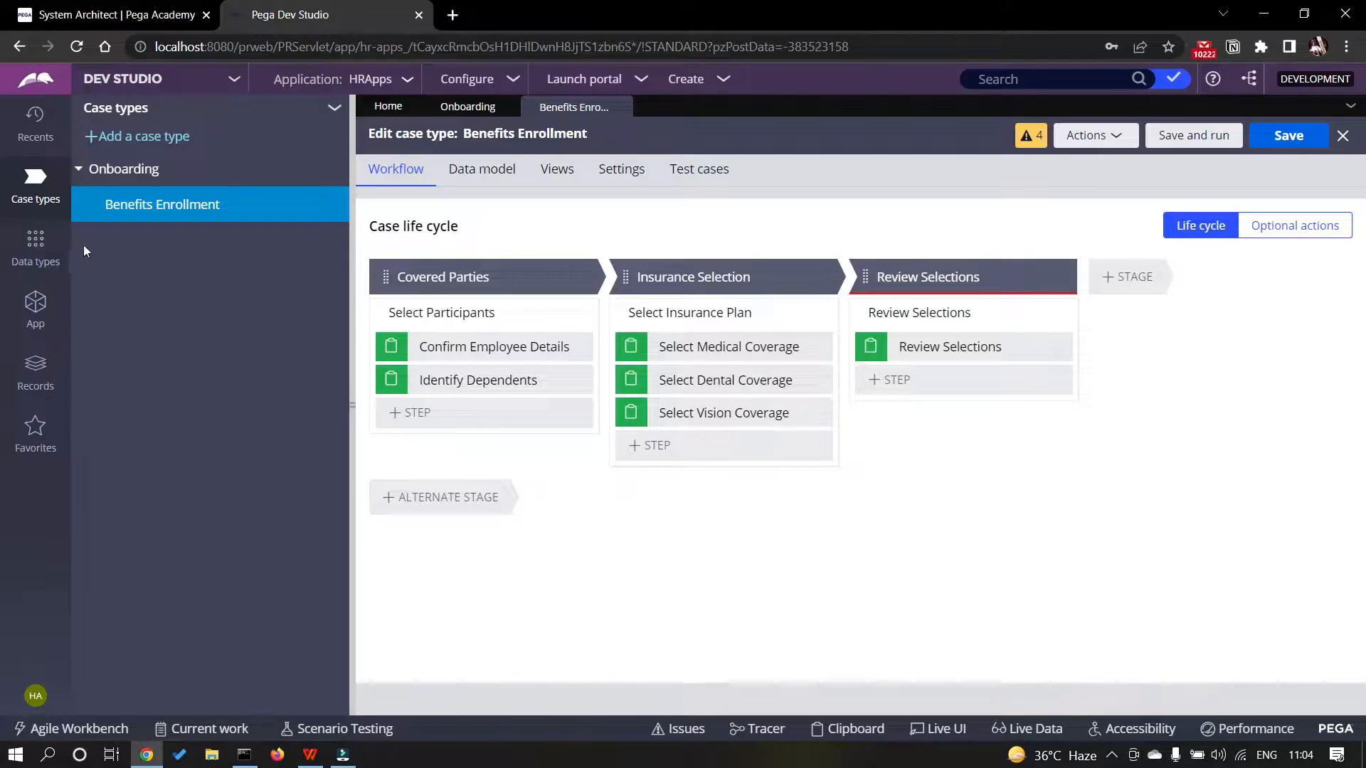
pyautogui.click(34, 245)
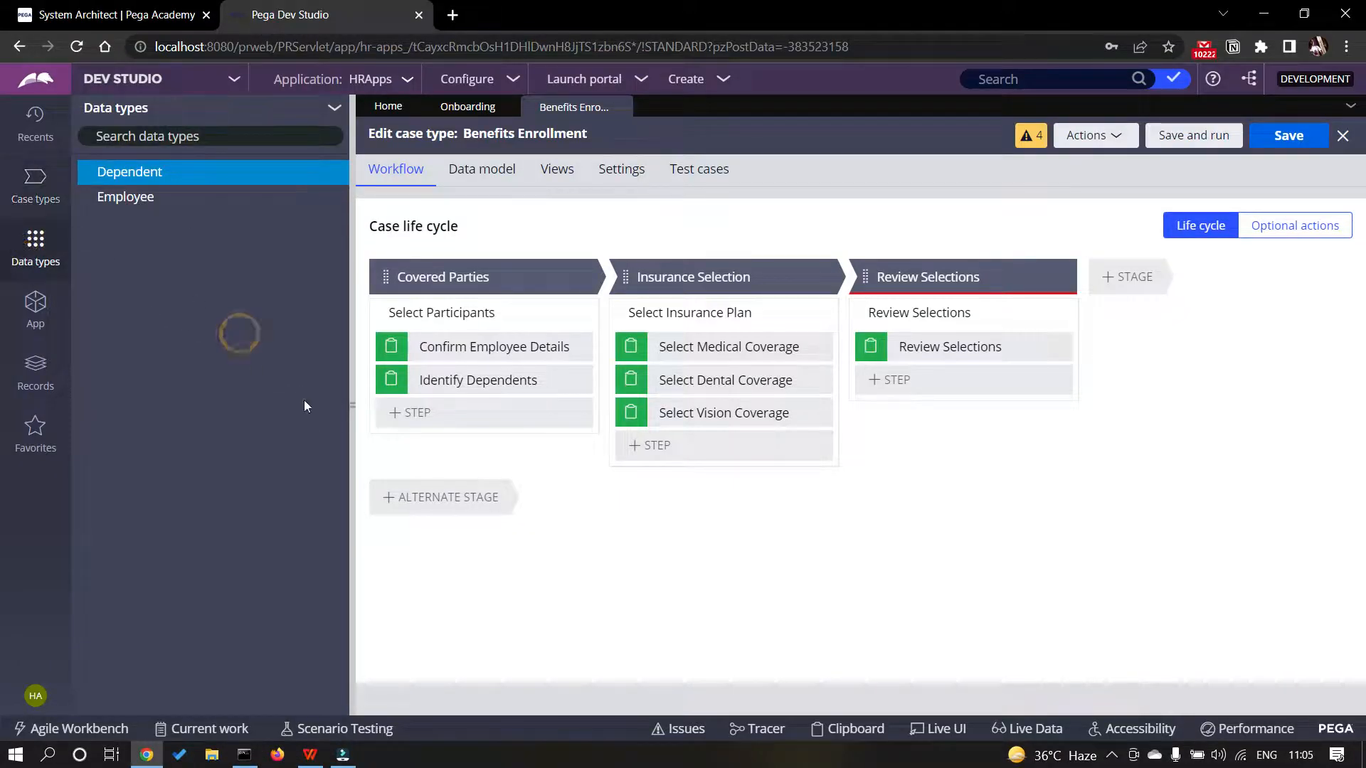
pyautogui.hotkey('alt', 'Tab')
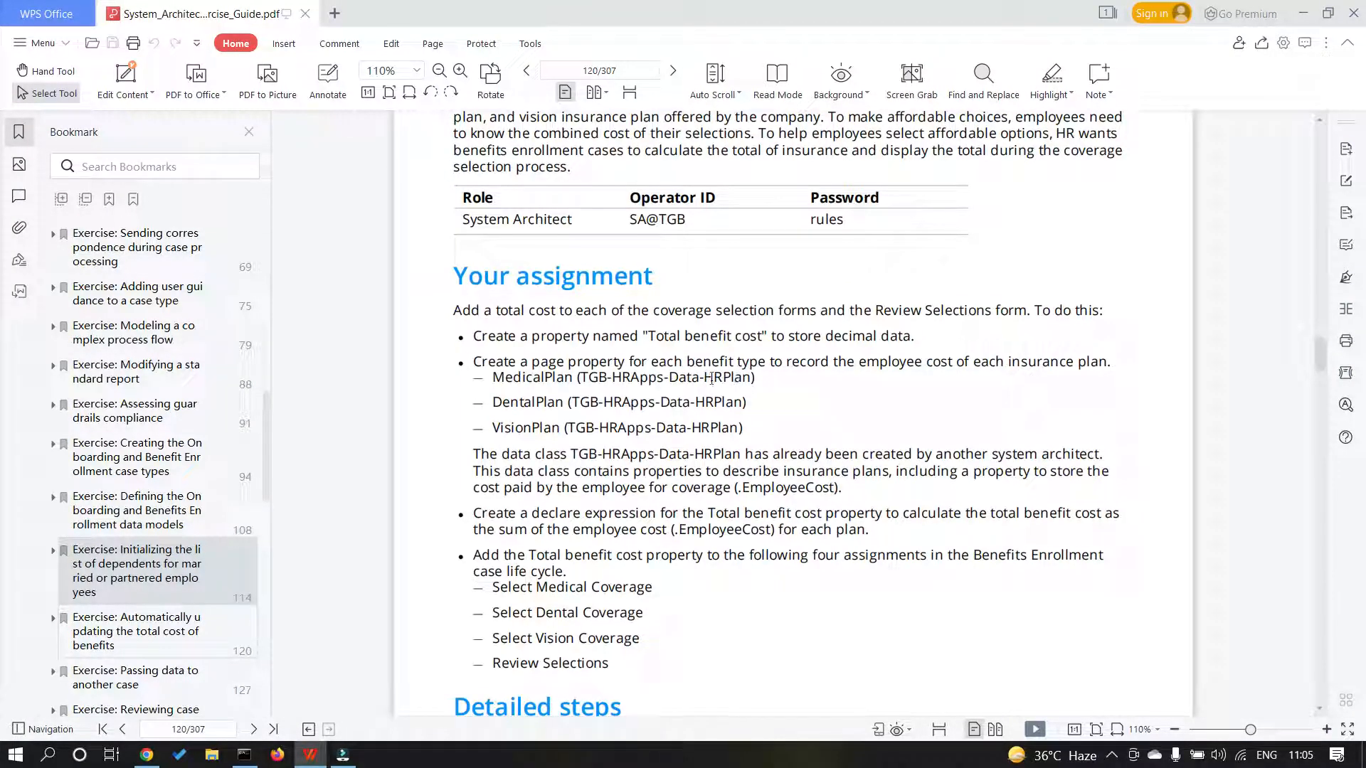
pyautogui.hotkey('alt', 'Tab')
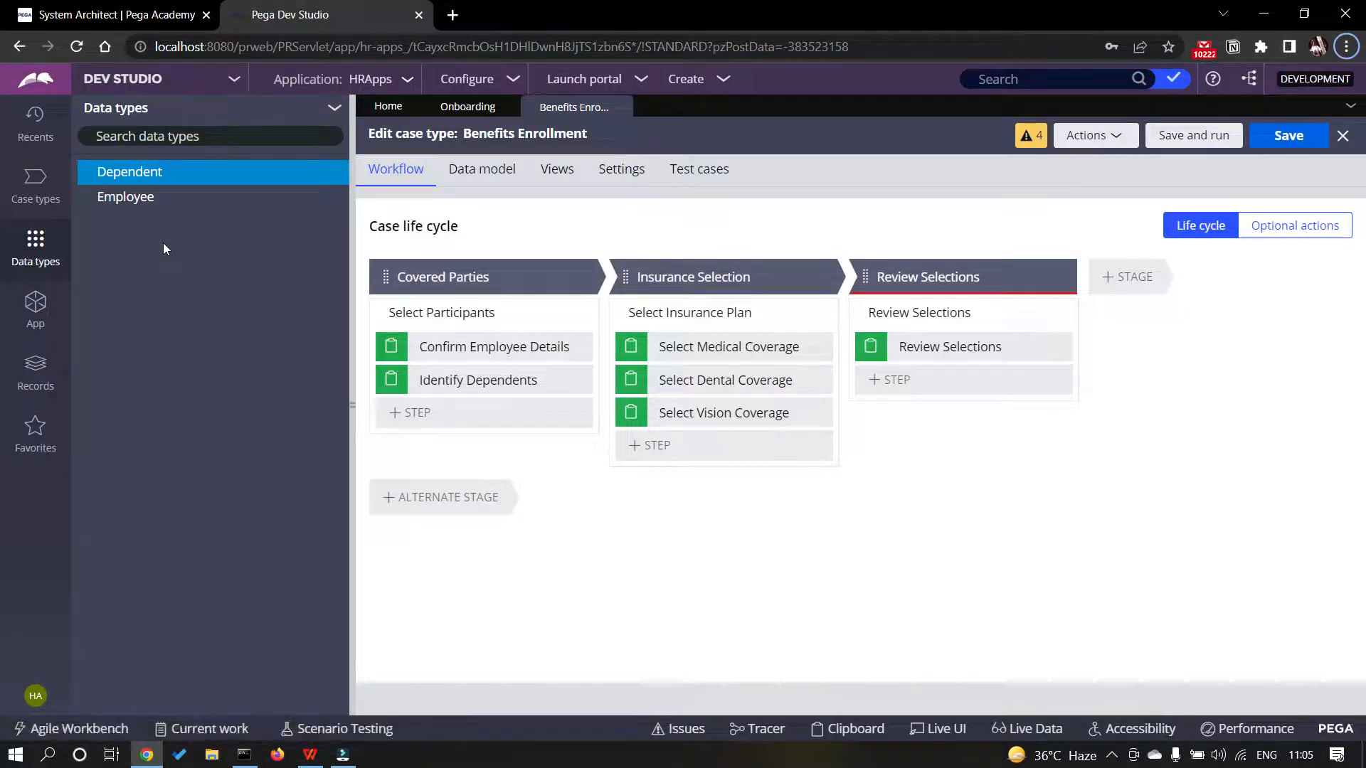
# - Switch to File Explorer and open the Pega 7.2 Exercise Help folder on Local Disk (D:)
pyautogui.click(211, 755)
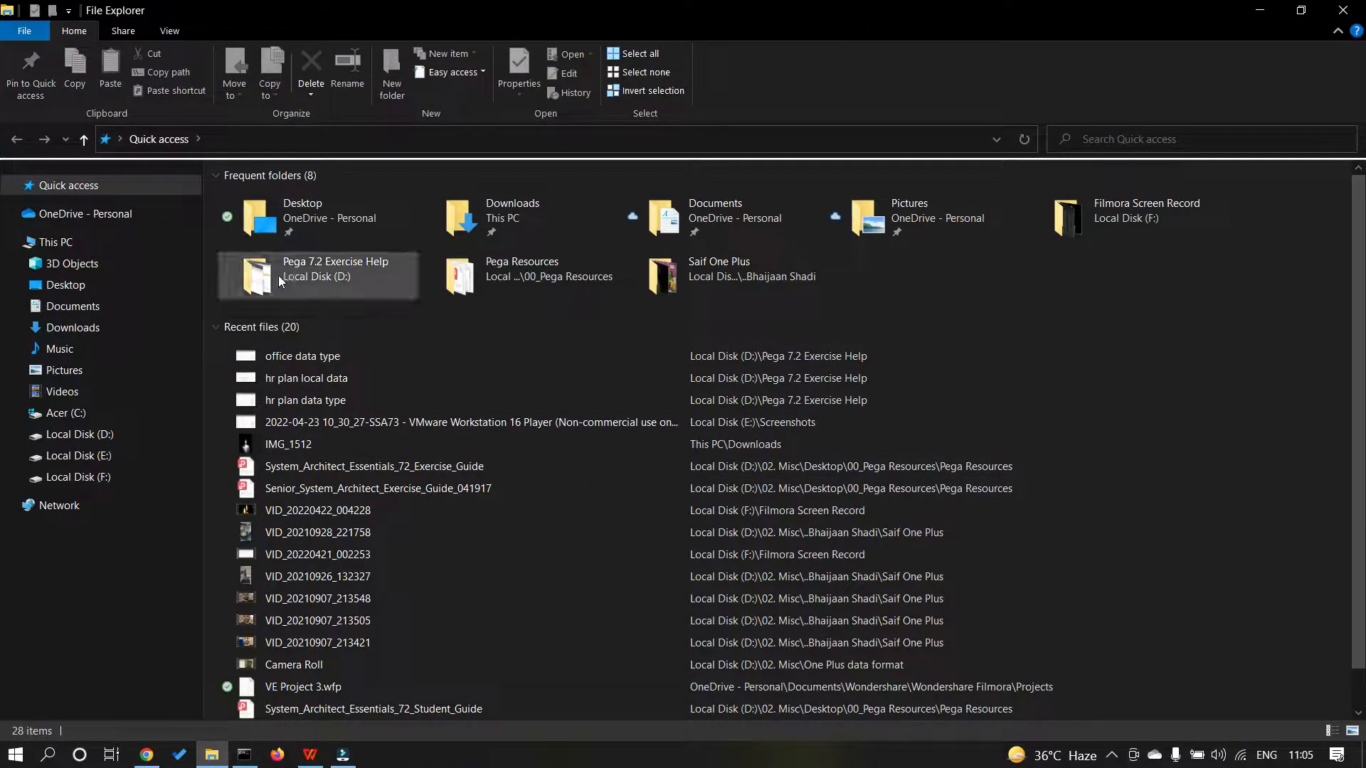
pyautogui.click(57, 242)
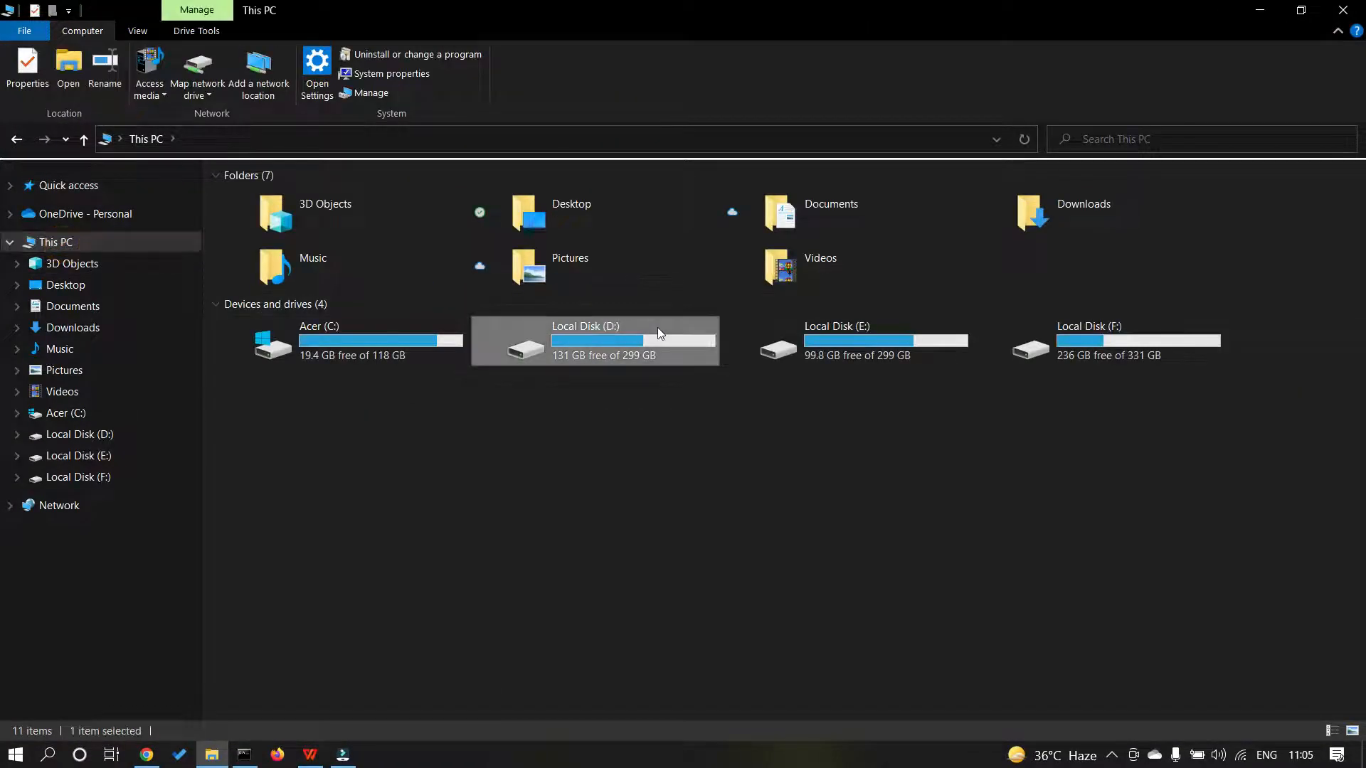
pyautogui.doubleClick(657, 327)
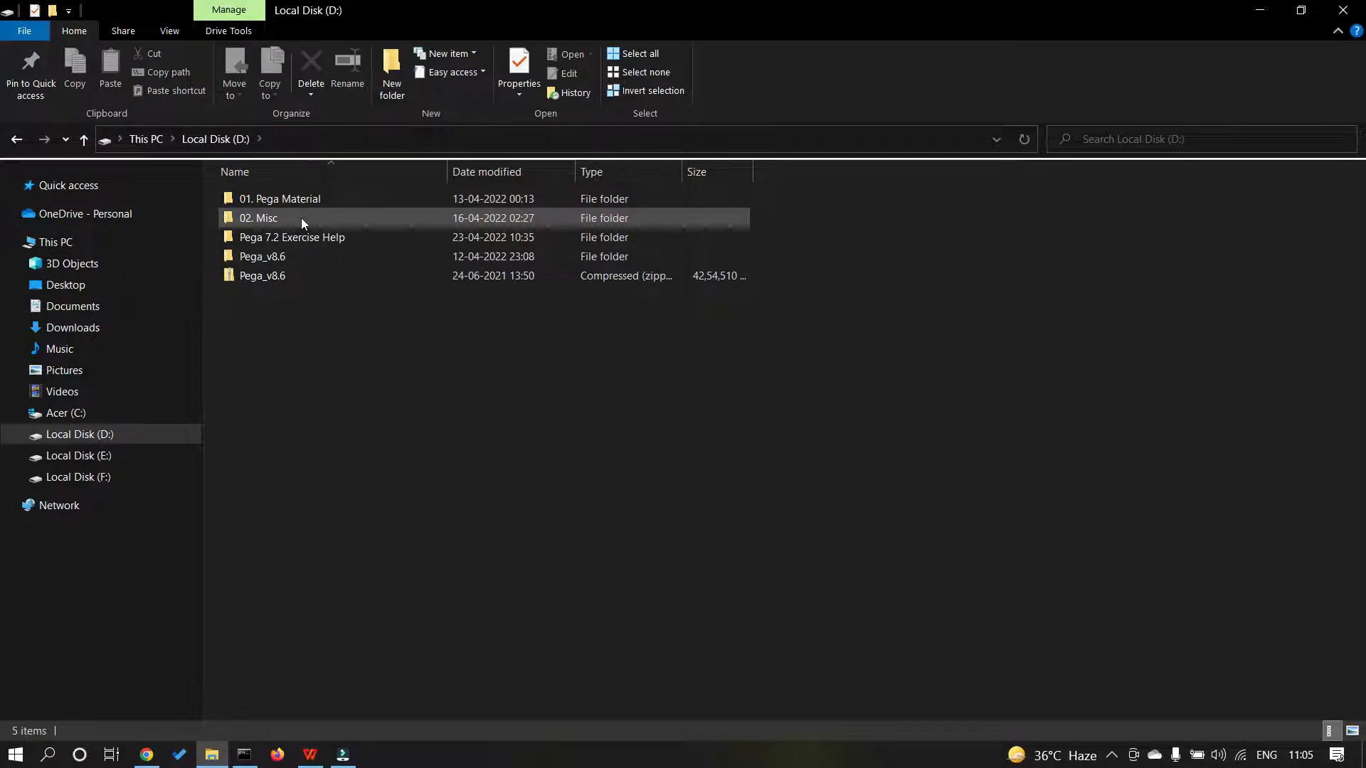
pyautogui.doubleClick(305, 240)
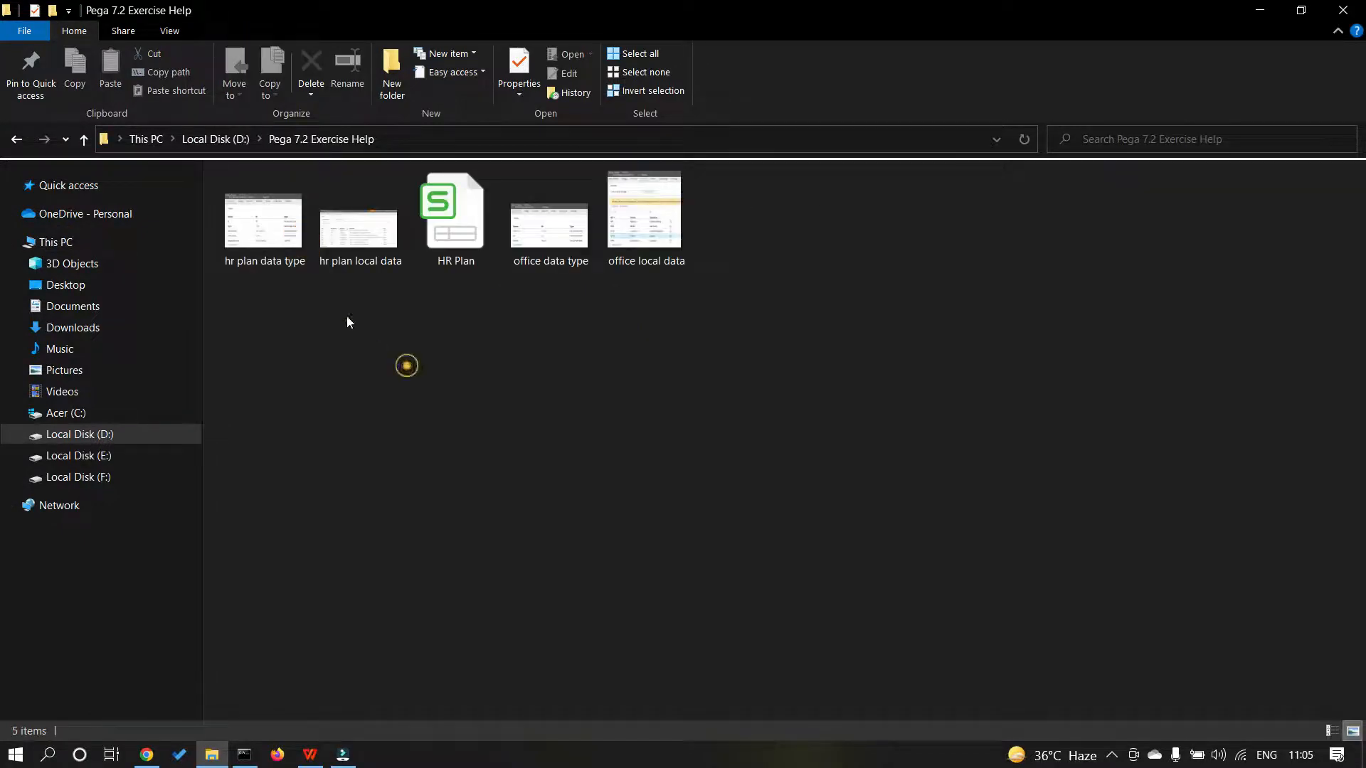
# - Examine the "hr plan data type" and "hr plan local data" images for the fields and records, and close the viewer
pyautogui.click(256, 228)
pyautogui.doubleClick(255, 227)
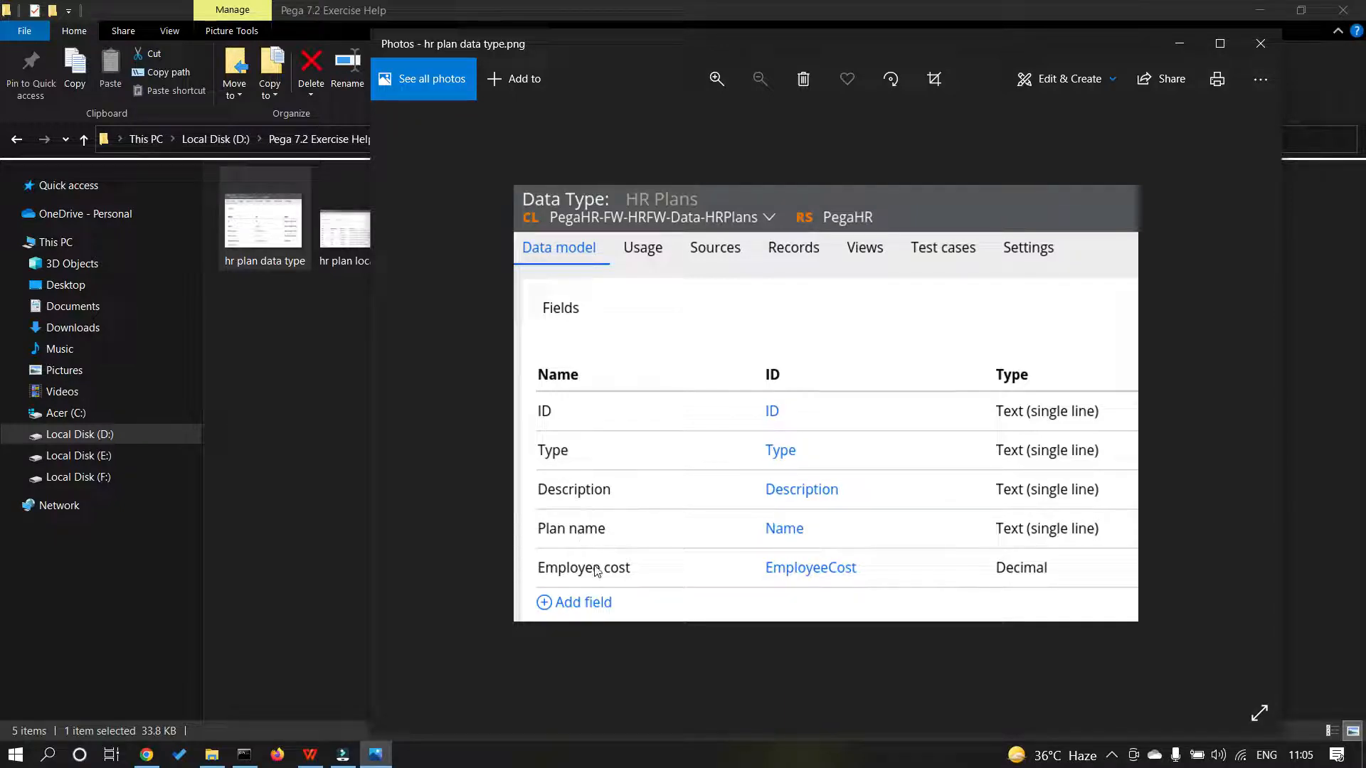
pyautogui.press('Right')
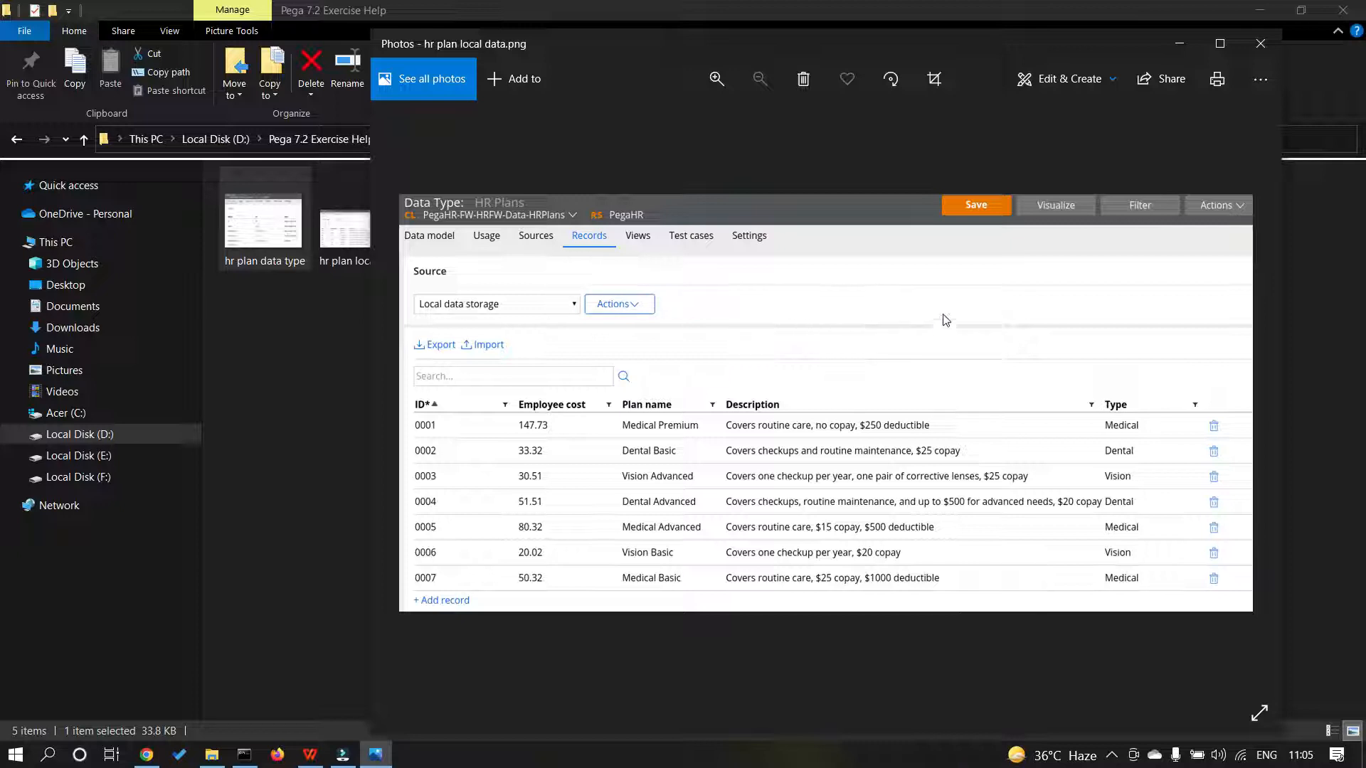
pyautogui.click(1260, 43)
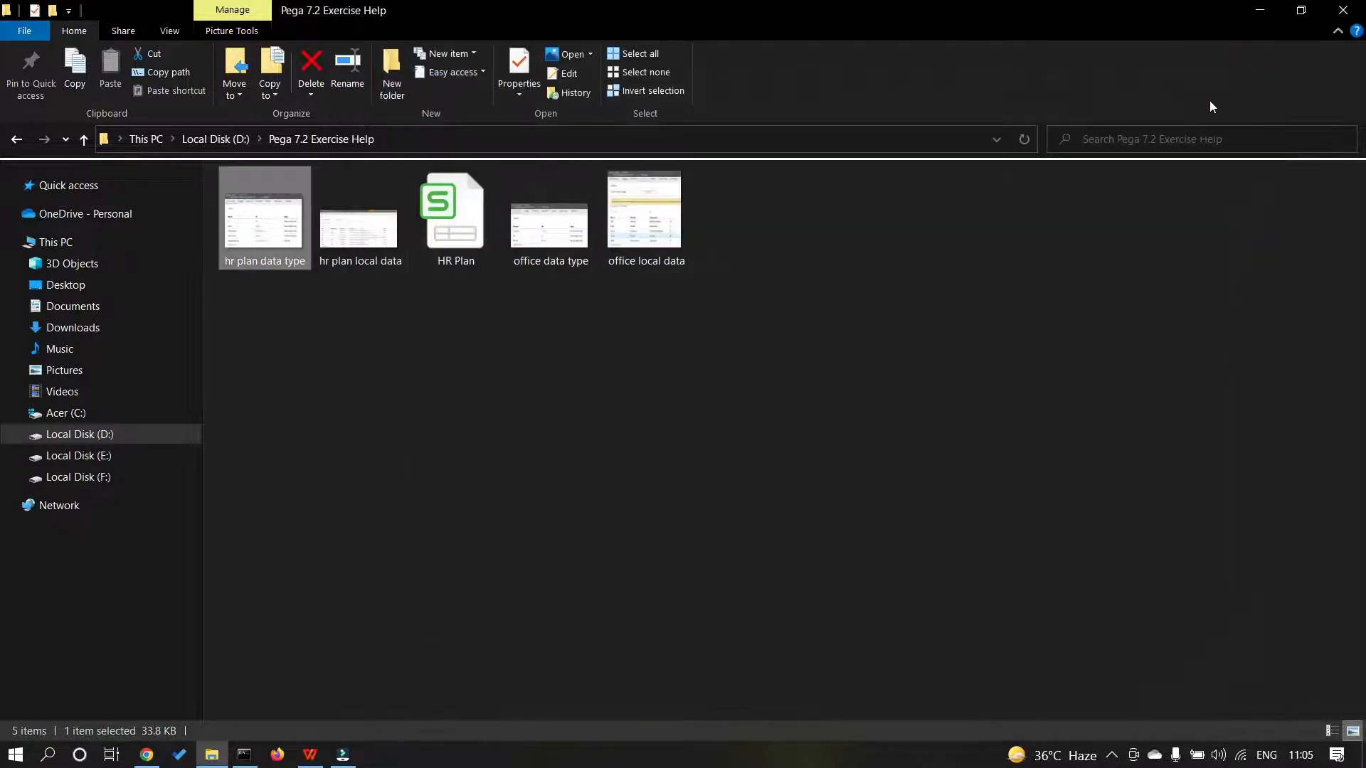
# - Switch to Pega Dev Studio and create a new data type labelled HR Plan under the TGB-HRApps-Data parent class in the HRApps ruleset
pyautogui.hotkey('alt', 'Tab')
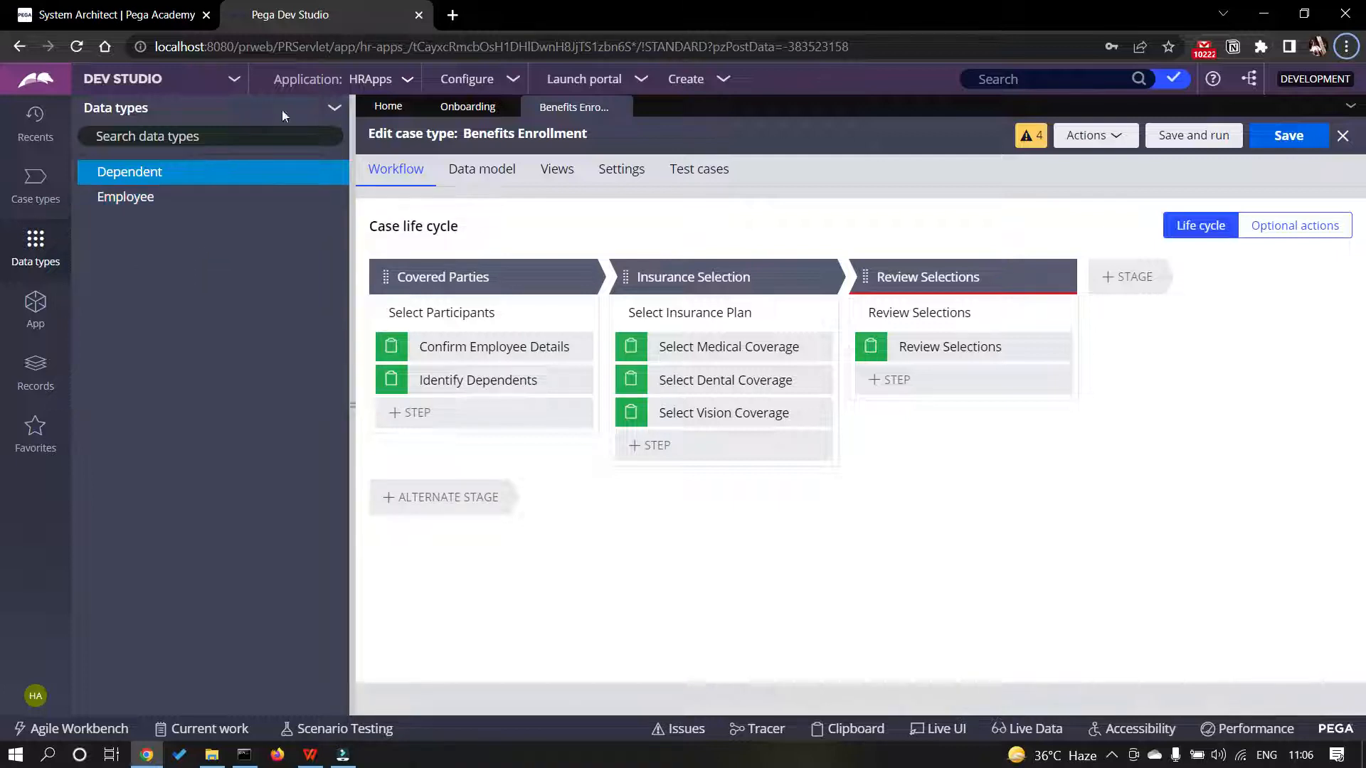
pyautogui.click(333, 107)
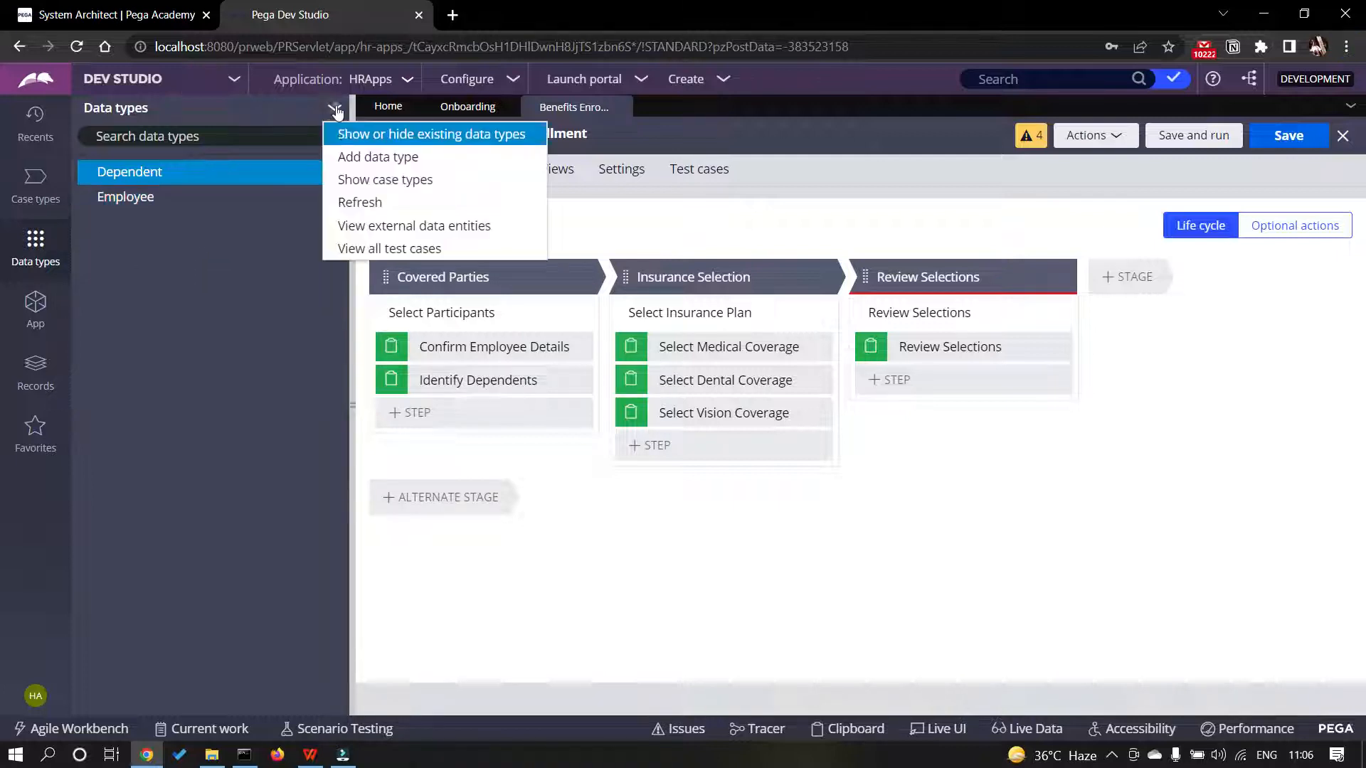
pyautogui.click(367, 160)
pyautogui.click(534, 351)
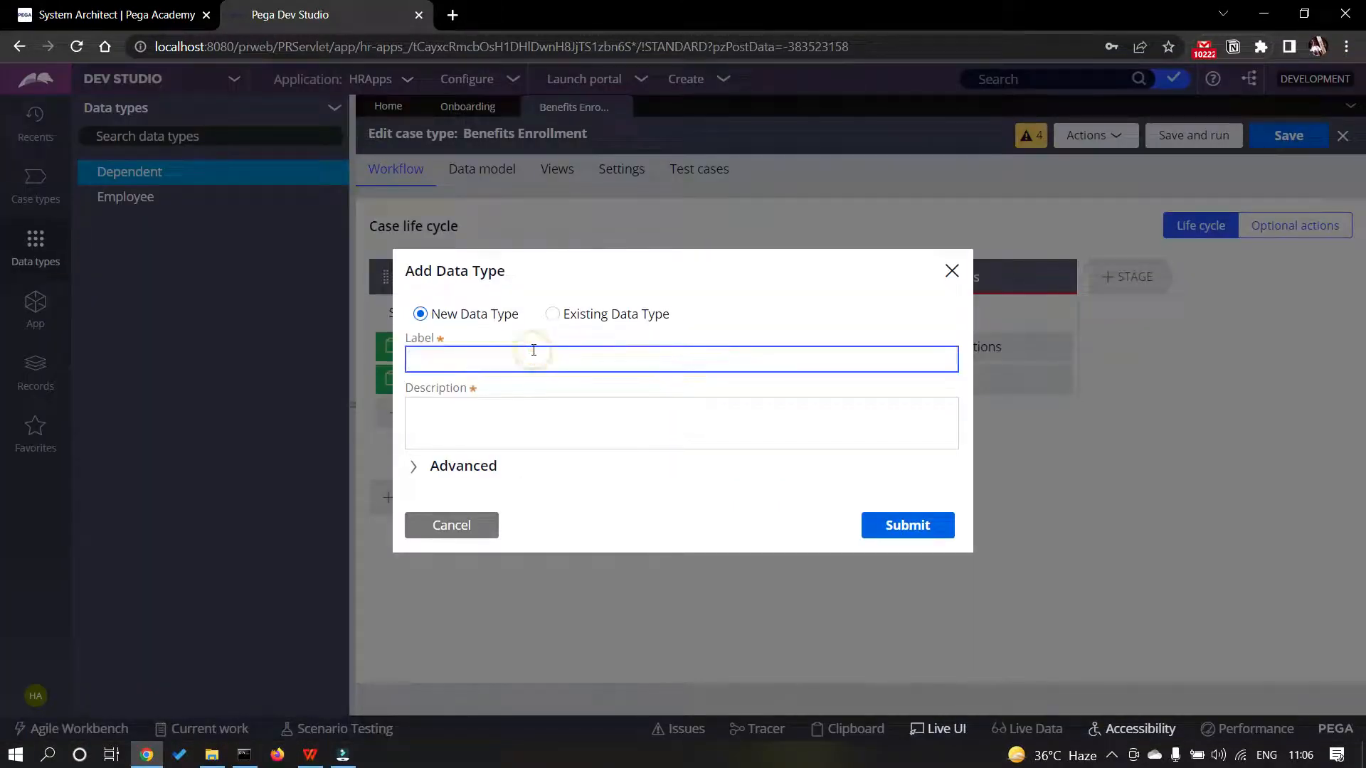
pyautogui.write('HR Plan')
pyautogui.press('Tab')
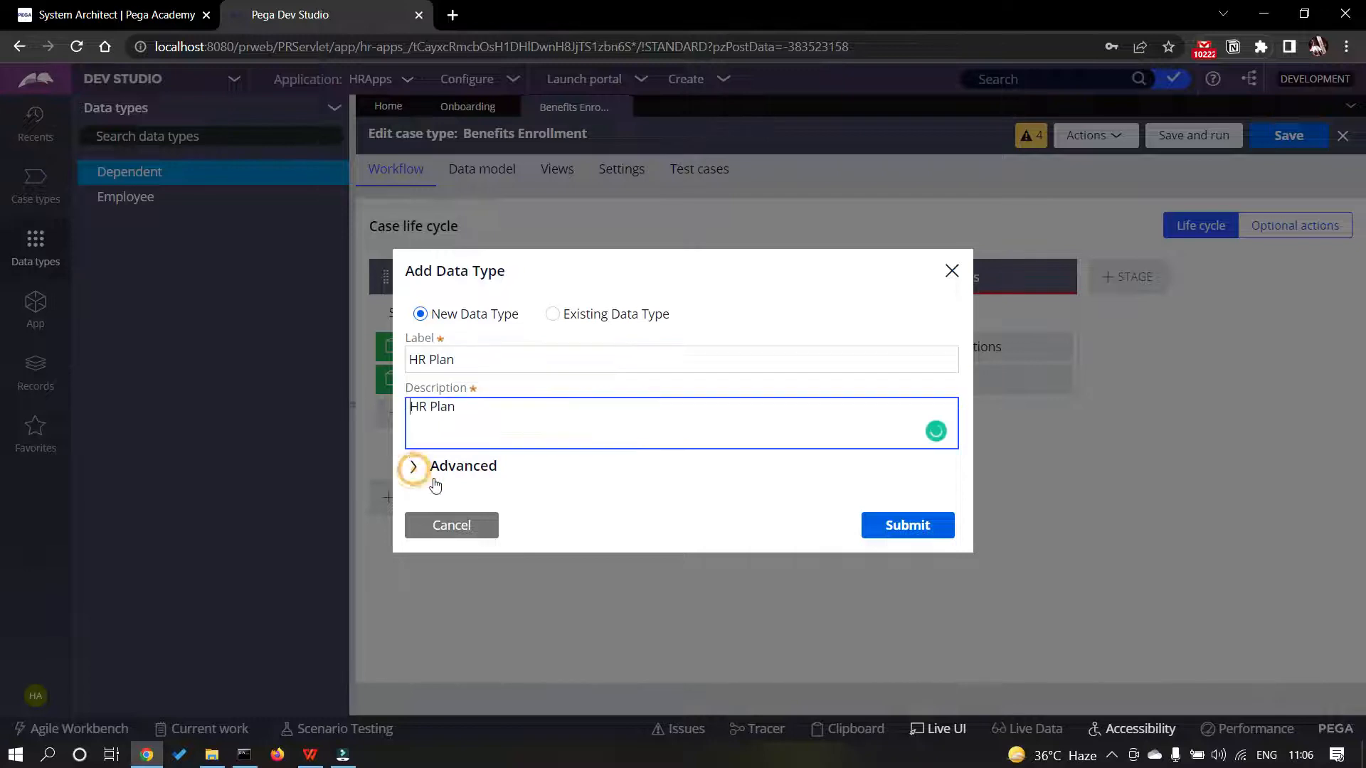
pyautogui.click(412, 467)
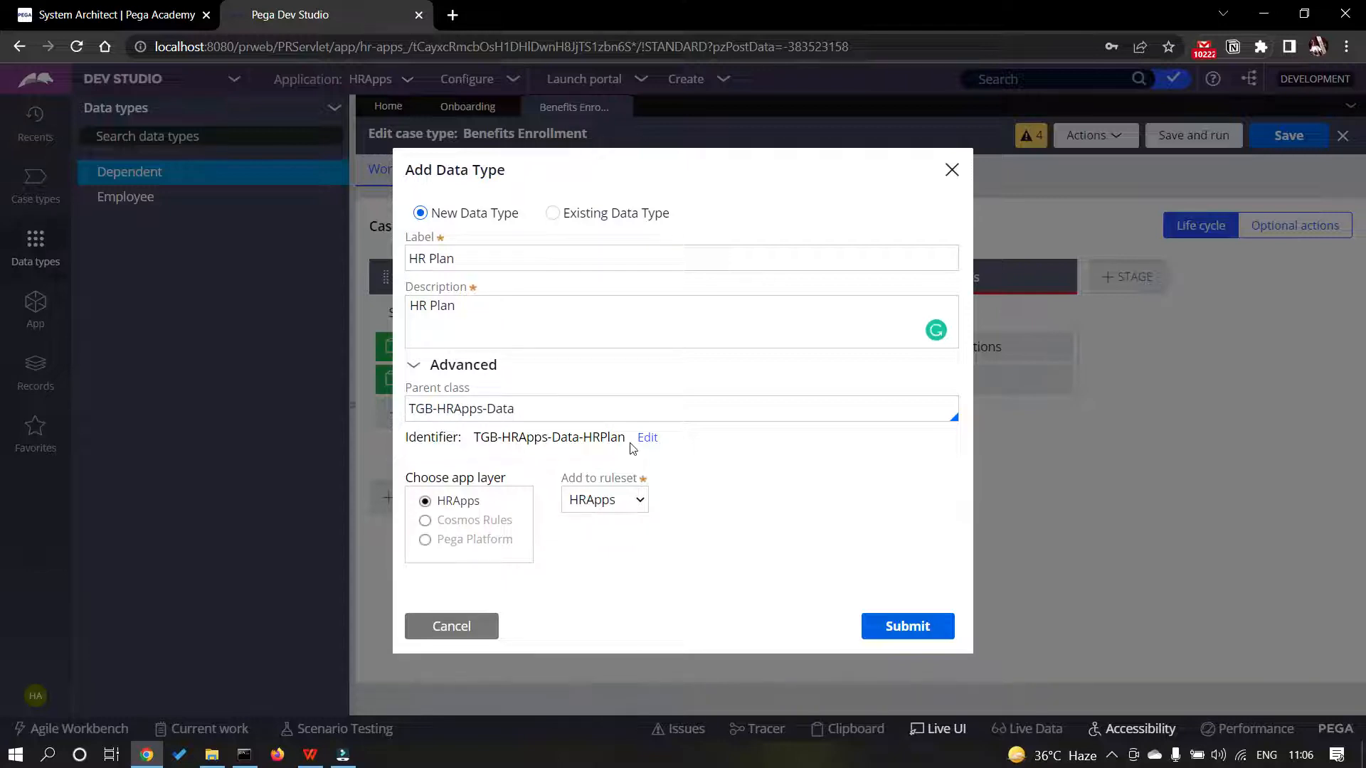
pyautogui.click(910, 629)
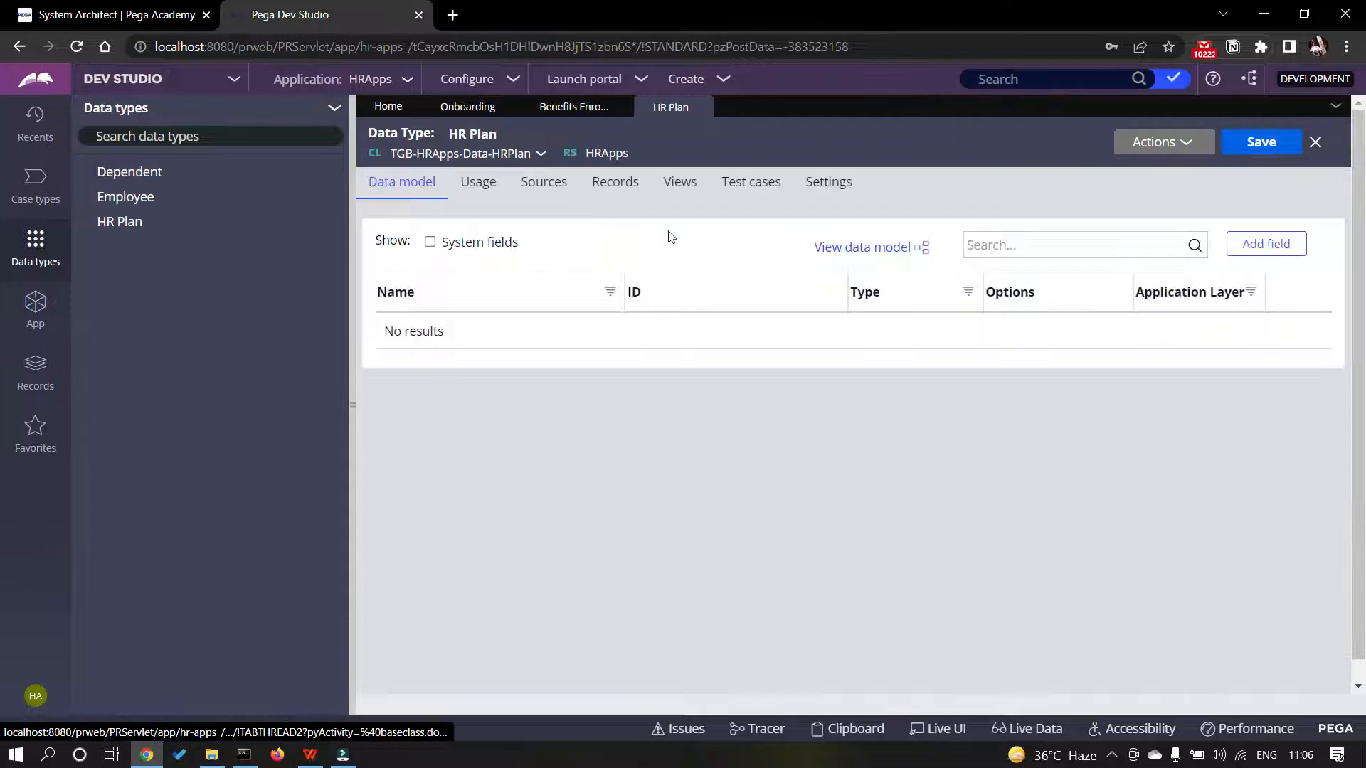
# - Start adding a field to HR Plan and consult the maximized "hr plan data type" image for the field definitions
pyautogui.click(1268, 242)
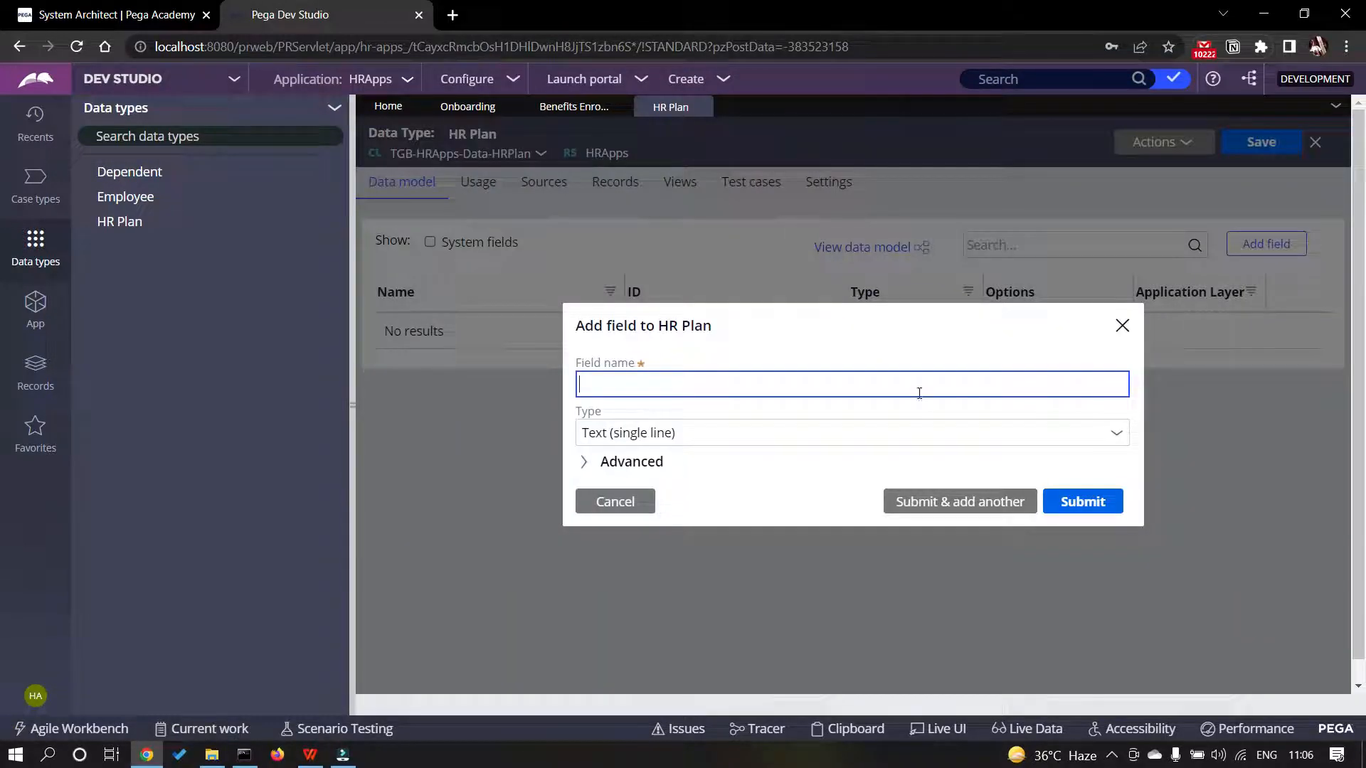
pyautogui.hotkey('alt', 'Tab')
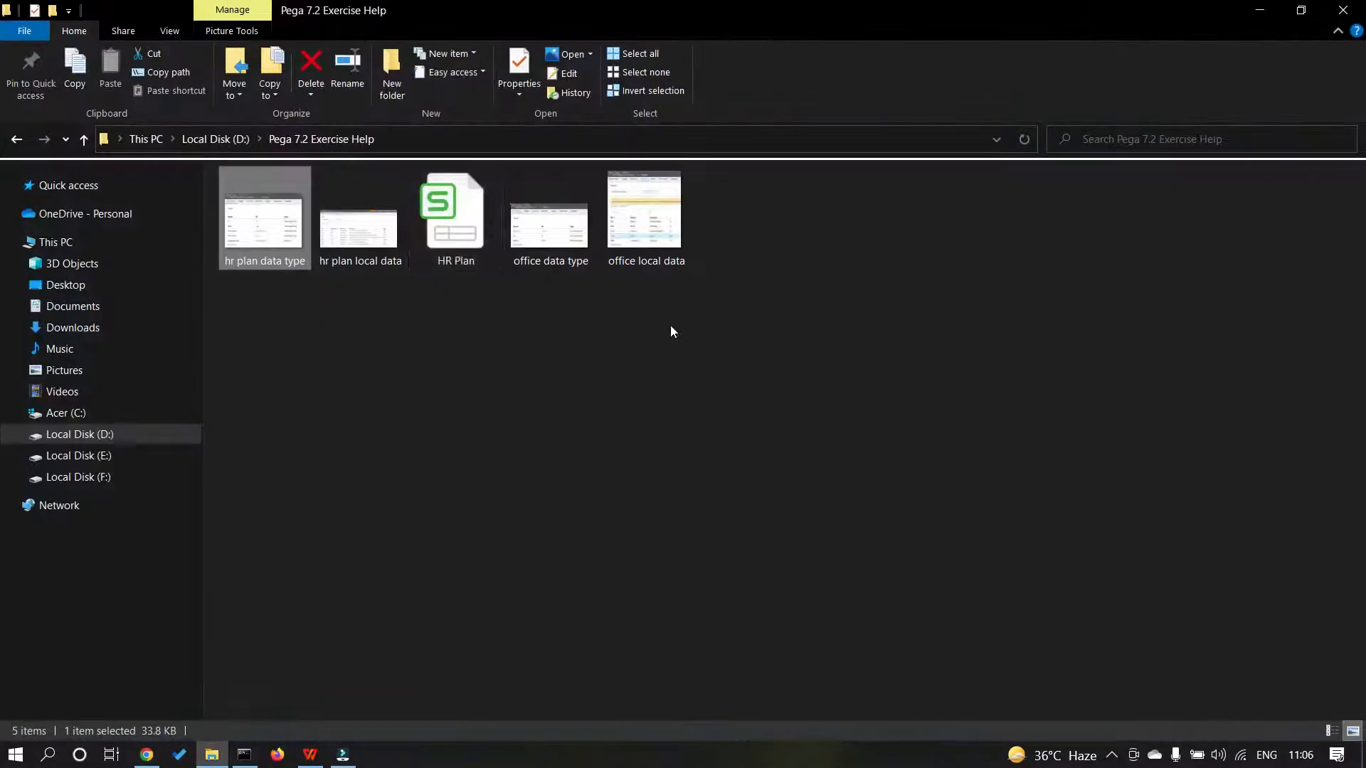
pyautogui.doubleClick(274, 239)
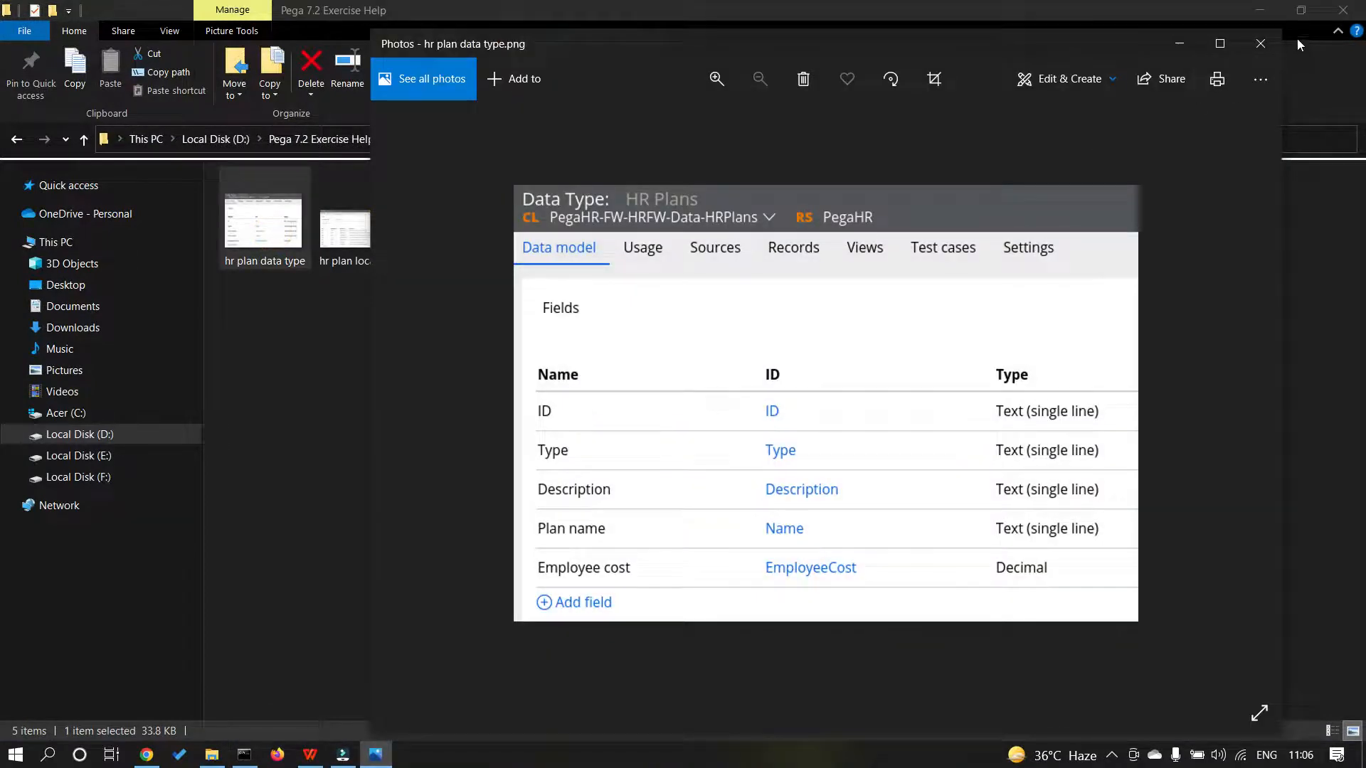
pyautogui.click(1219, 44)
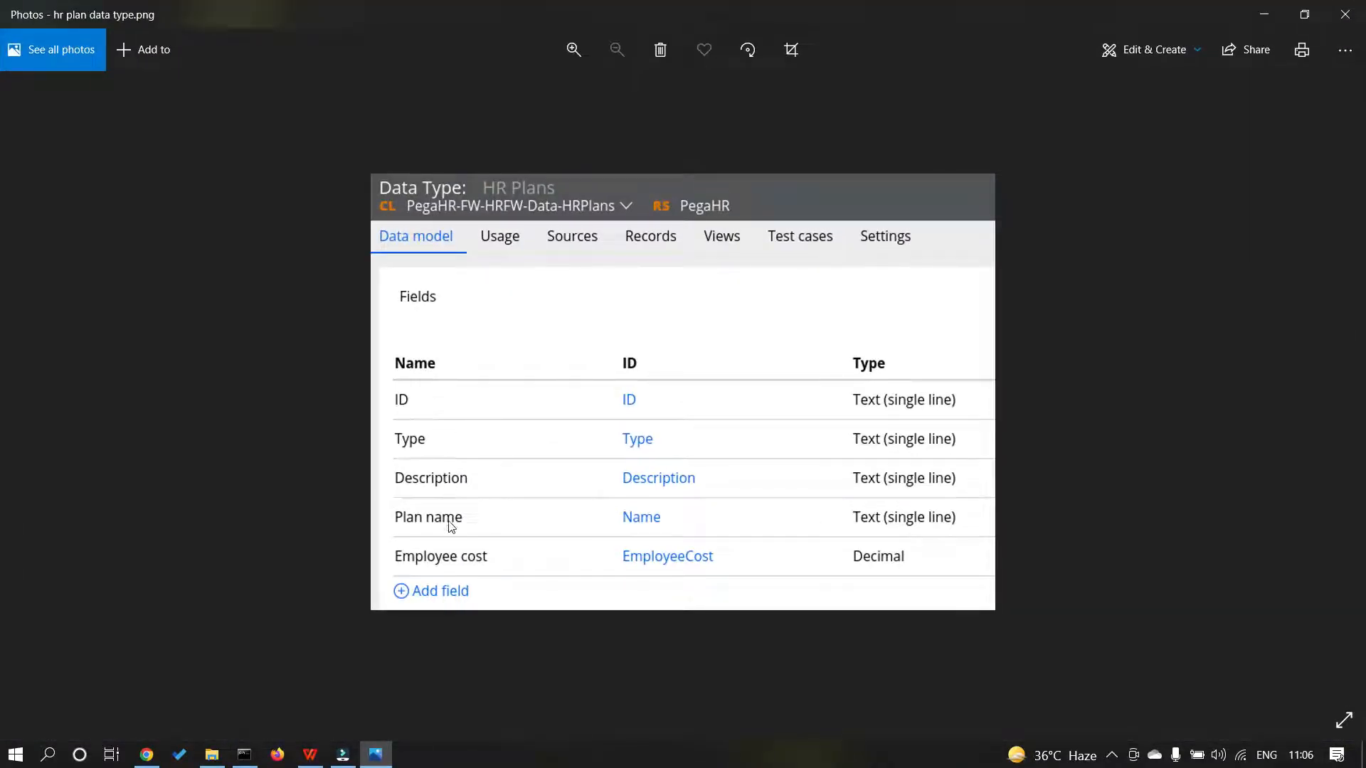
pyautogui.hotkey('alt', 'Tab')
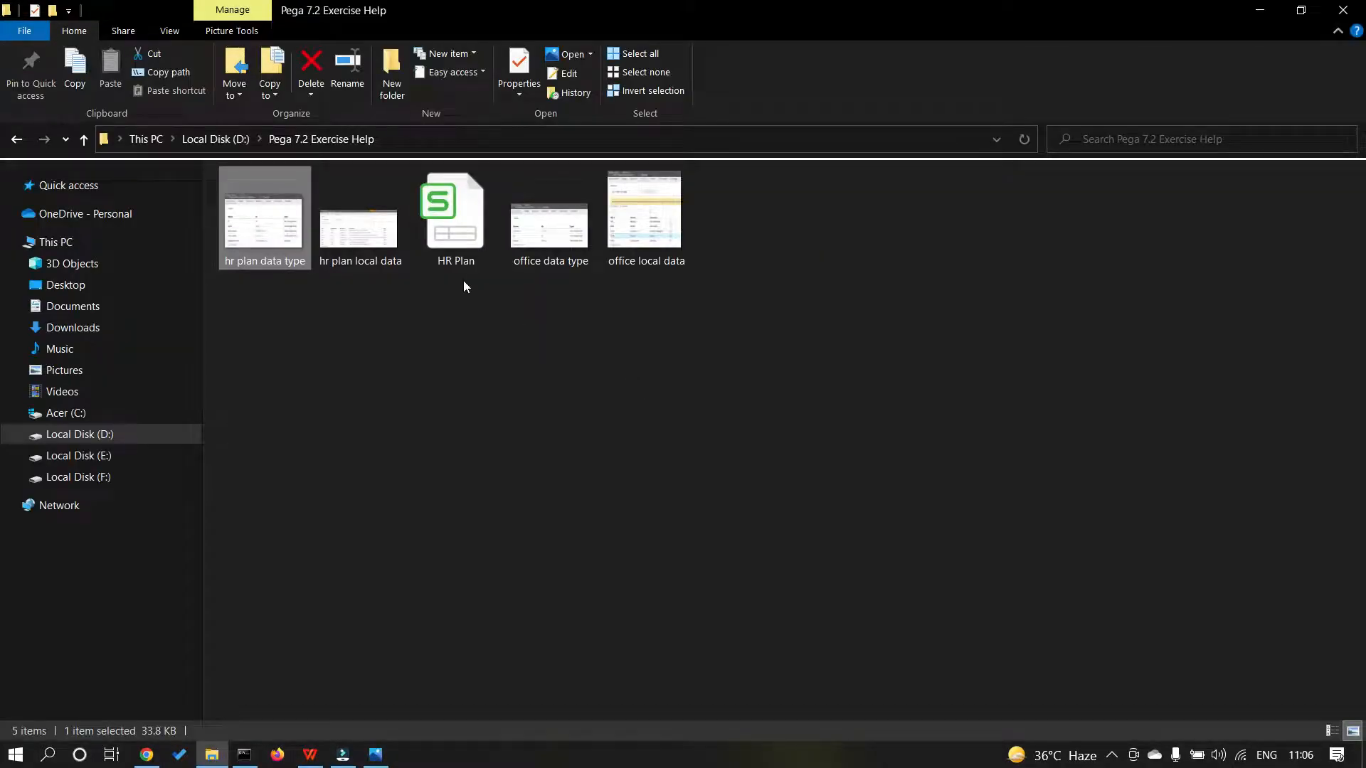
pyautogui.hotkey('alt', 'Tab')
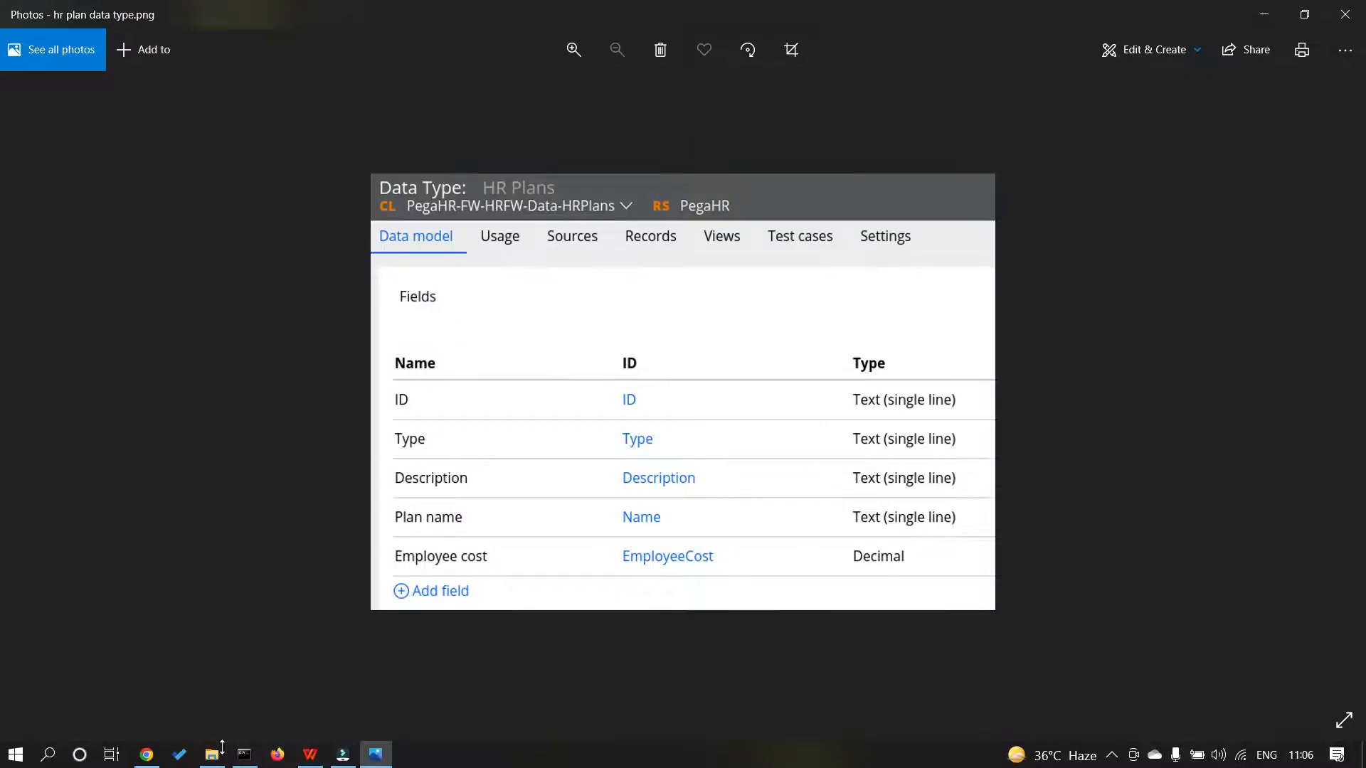
pyautogui.click(152, 758)
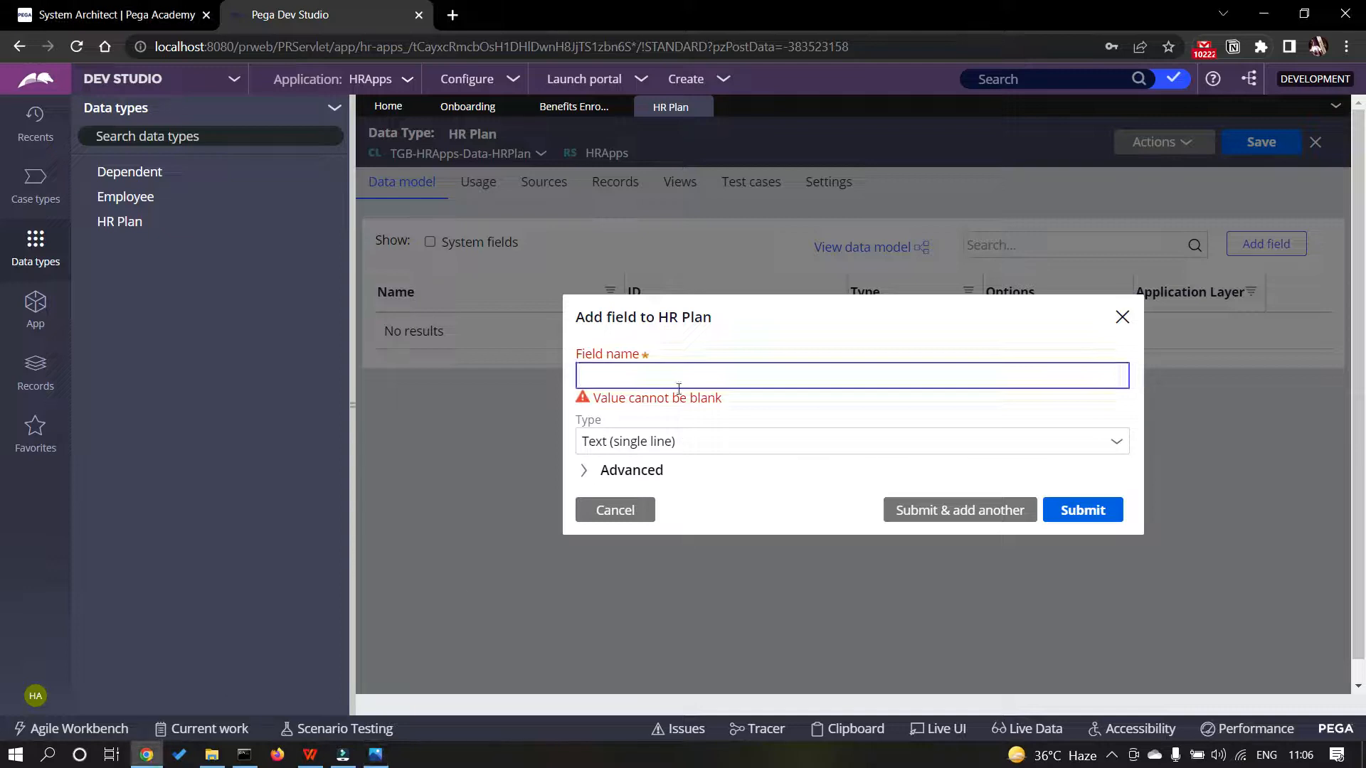
# - Add the fields ID and Type to HR Plan, both as Text (single line)
pyautogui.write('ID')
pyautogui.click(576, 474)
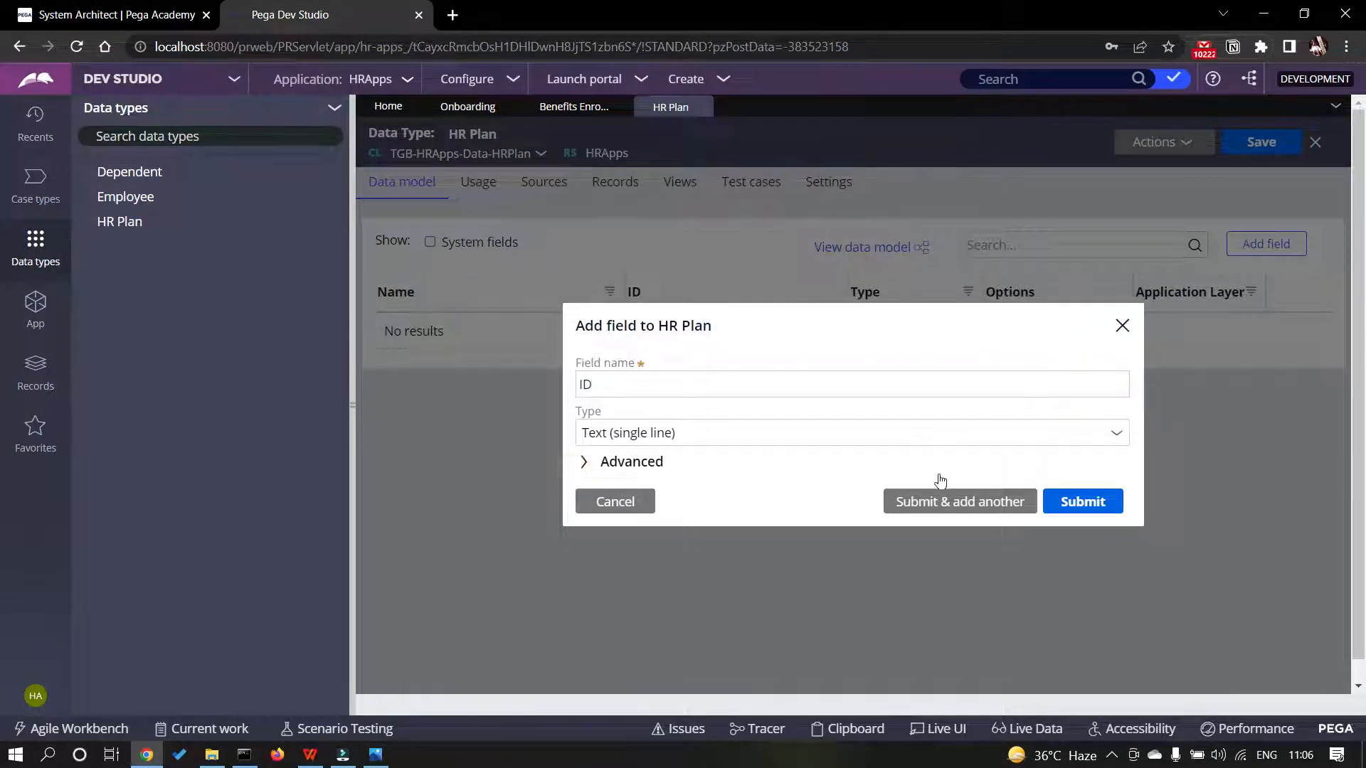
pyautogui.click(938, 502)
pyautogui.click(676, 399)
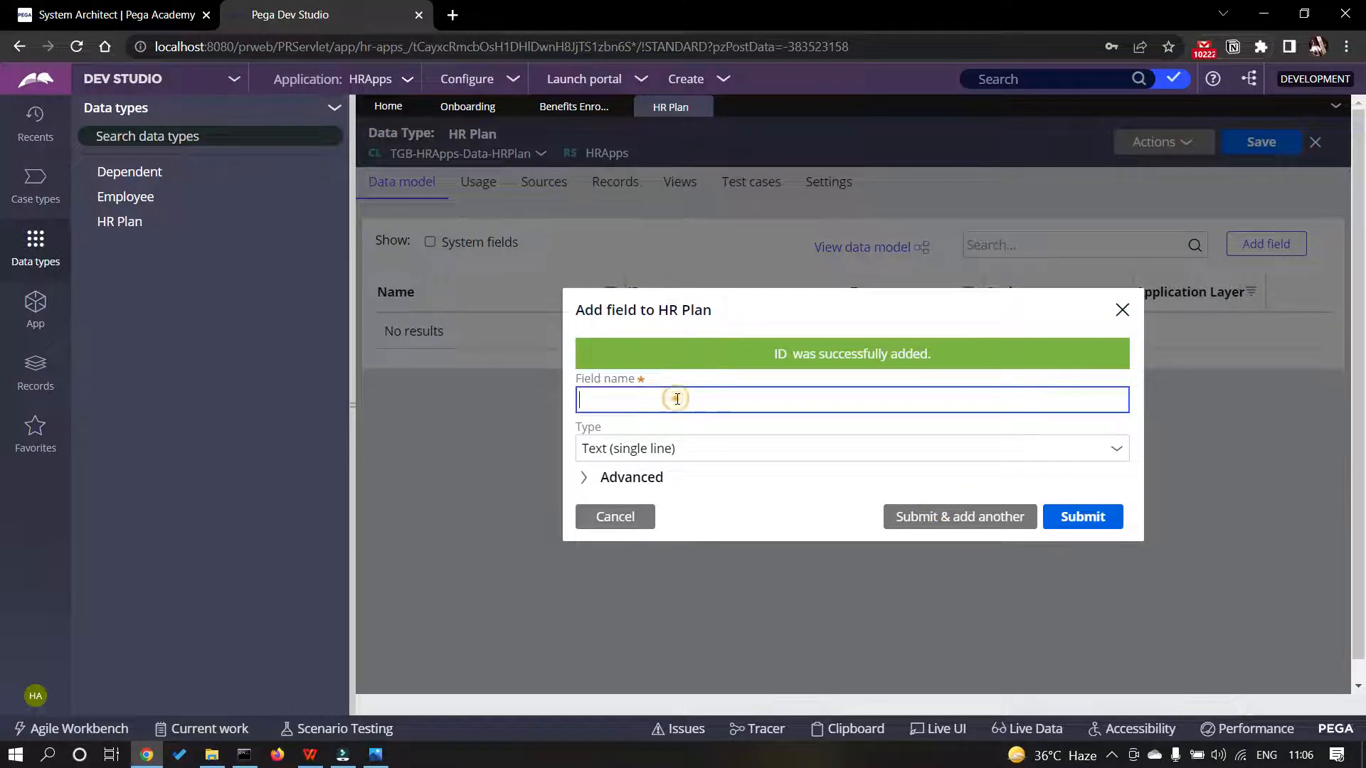
pyautogui.write('Type')
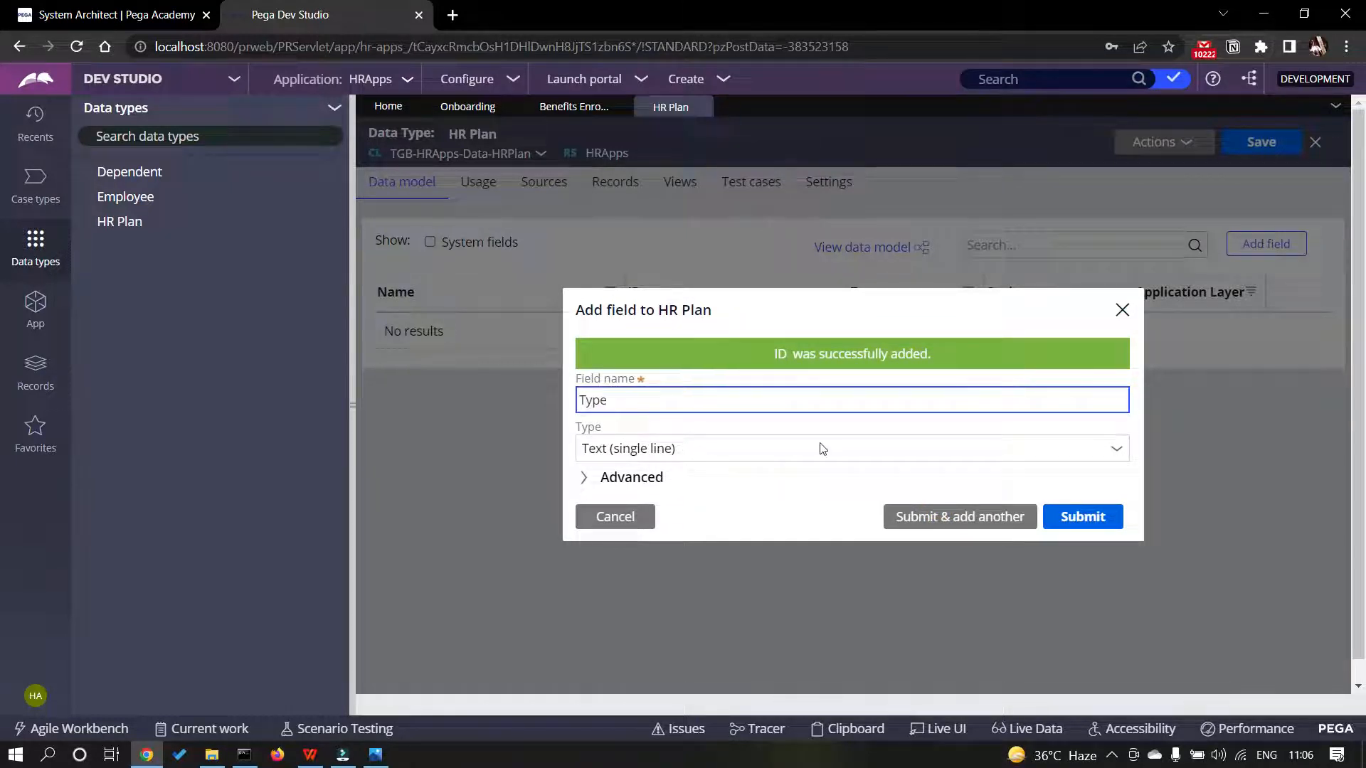
pyautogui.click(924, 517)
# - Add the fields Description and Plan Name to HR Plan, both as Text (single line)
pyautogui.click(676, 411)
pyautogui.write('De')
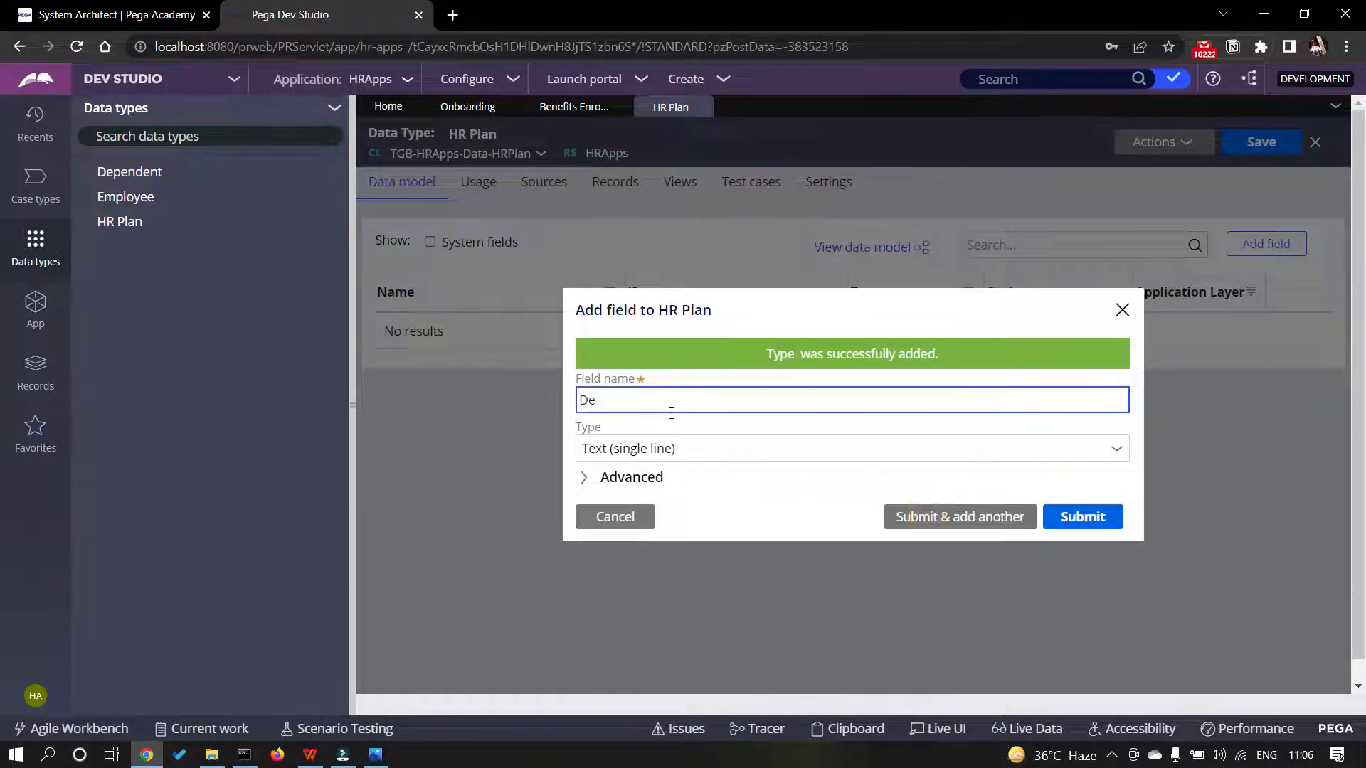
pyautogui.write('scription')
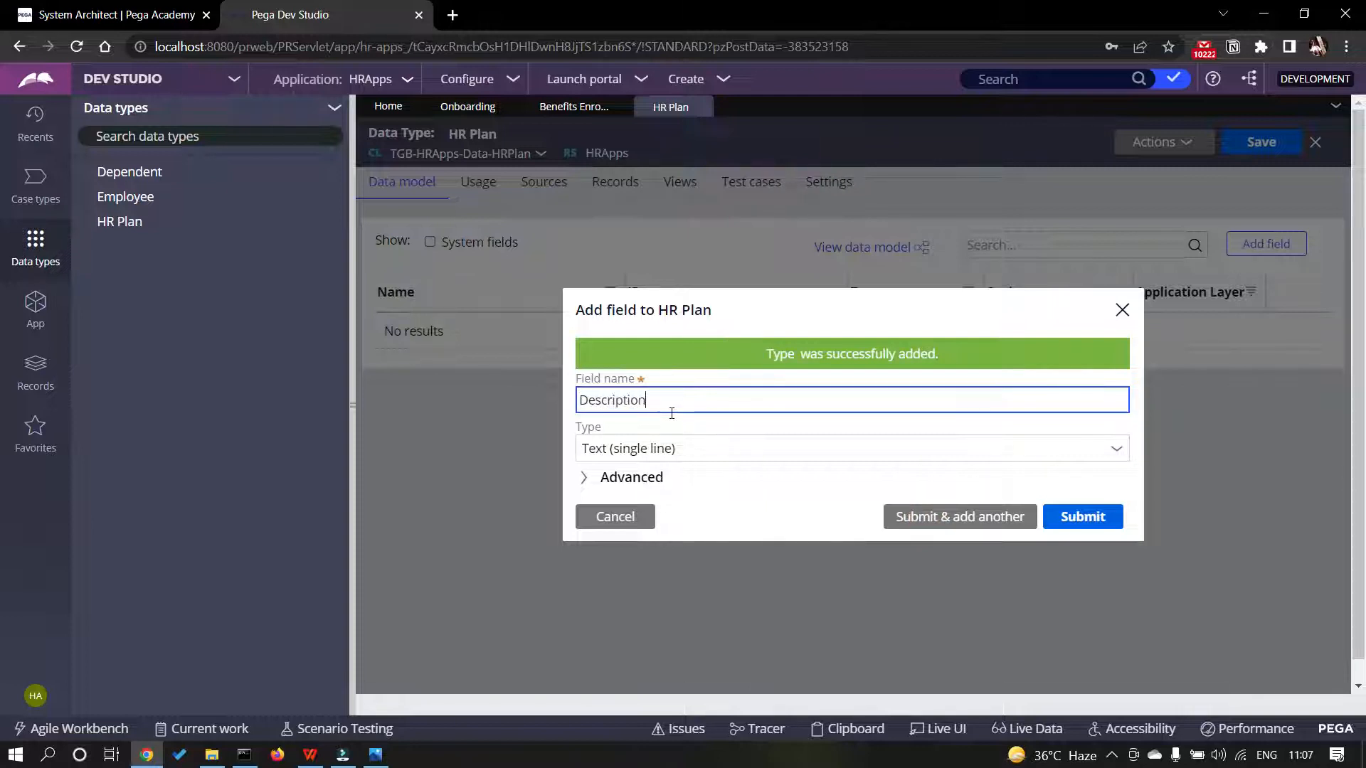
pyautogui.click(963, 522)
pyautogui.write('Pla')
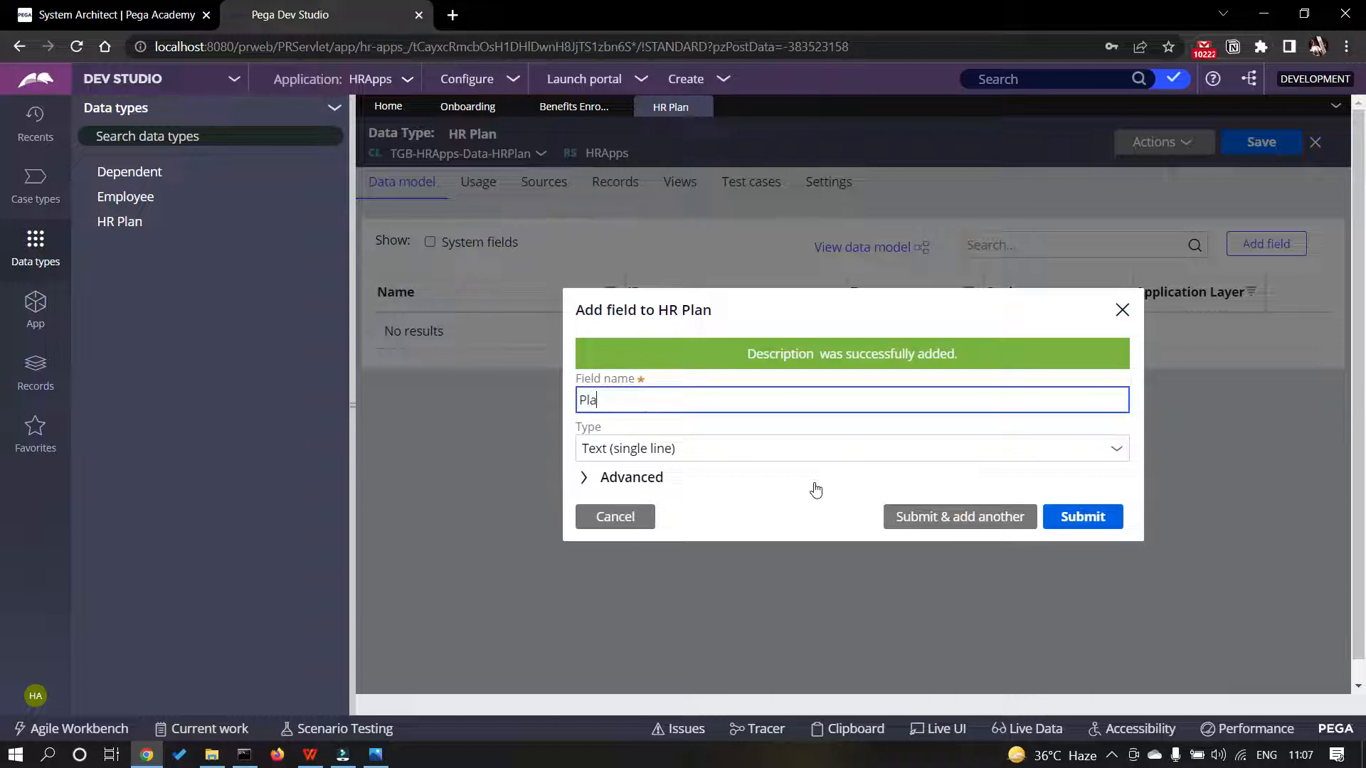
pyautogui.write('n Name')
pyautogui.click(903, 521)
# - Add the field Employee Cost as Decimal to HR Plan, finish adding fields, and save the data type
pyautogui.hotkey('alt', 'Tab')
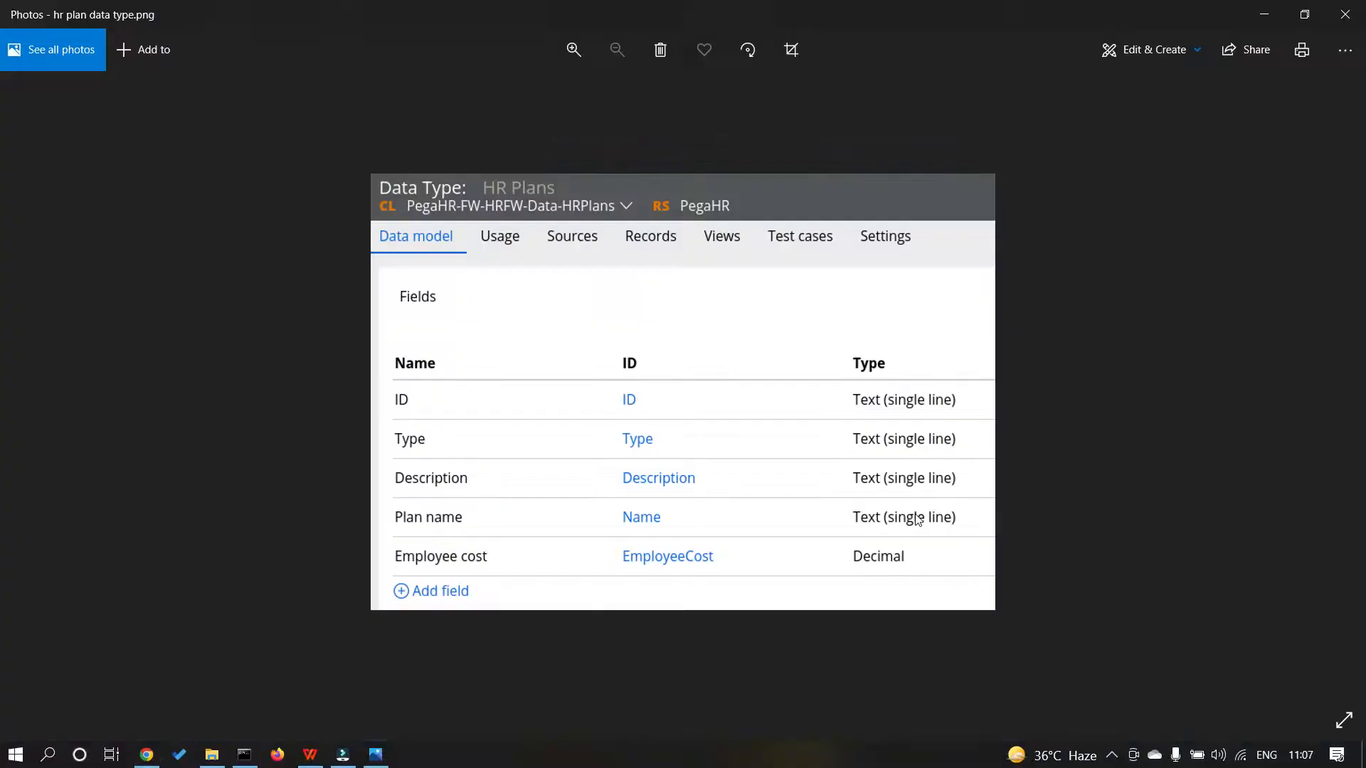
pyautogui.hotkey('alt', 'Tab')
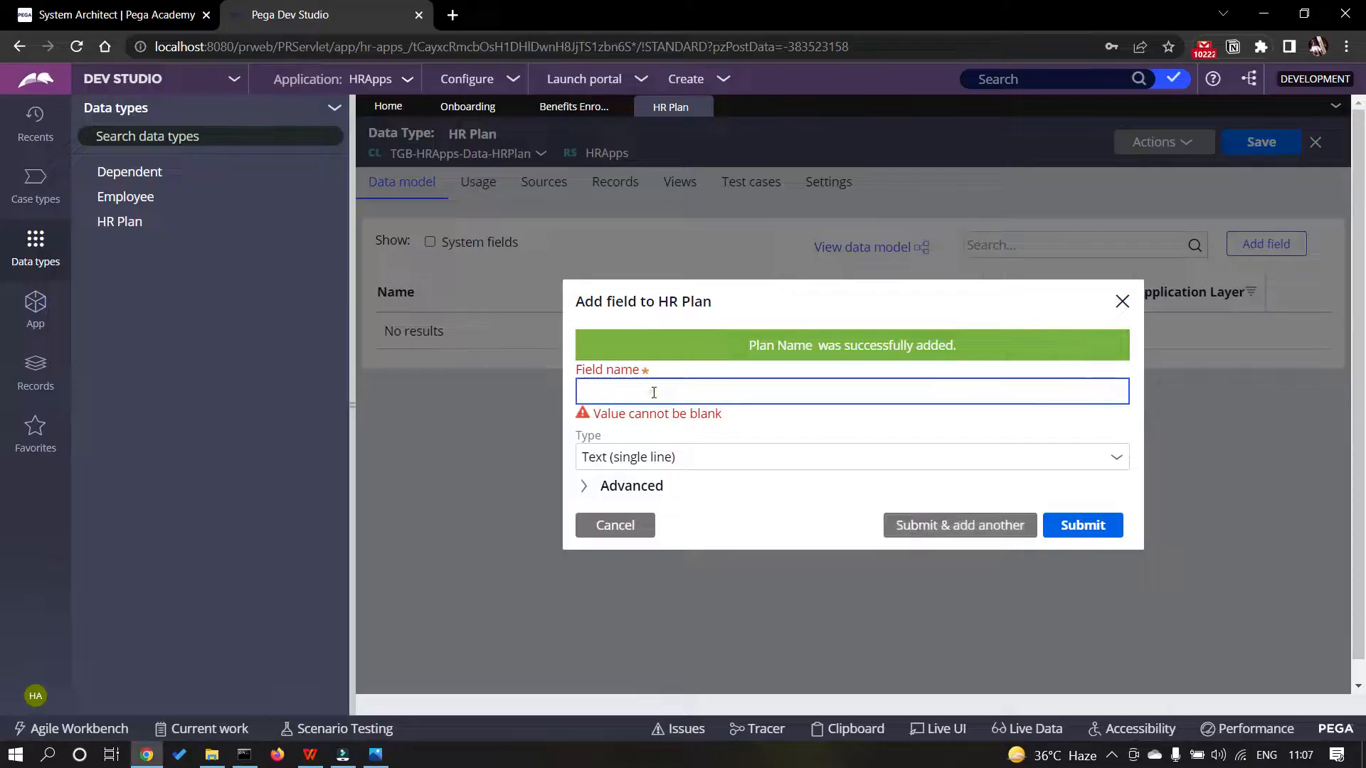
pyautogui.write('Employee Cost')
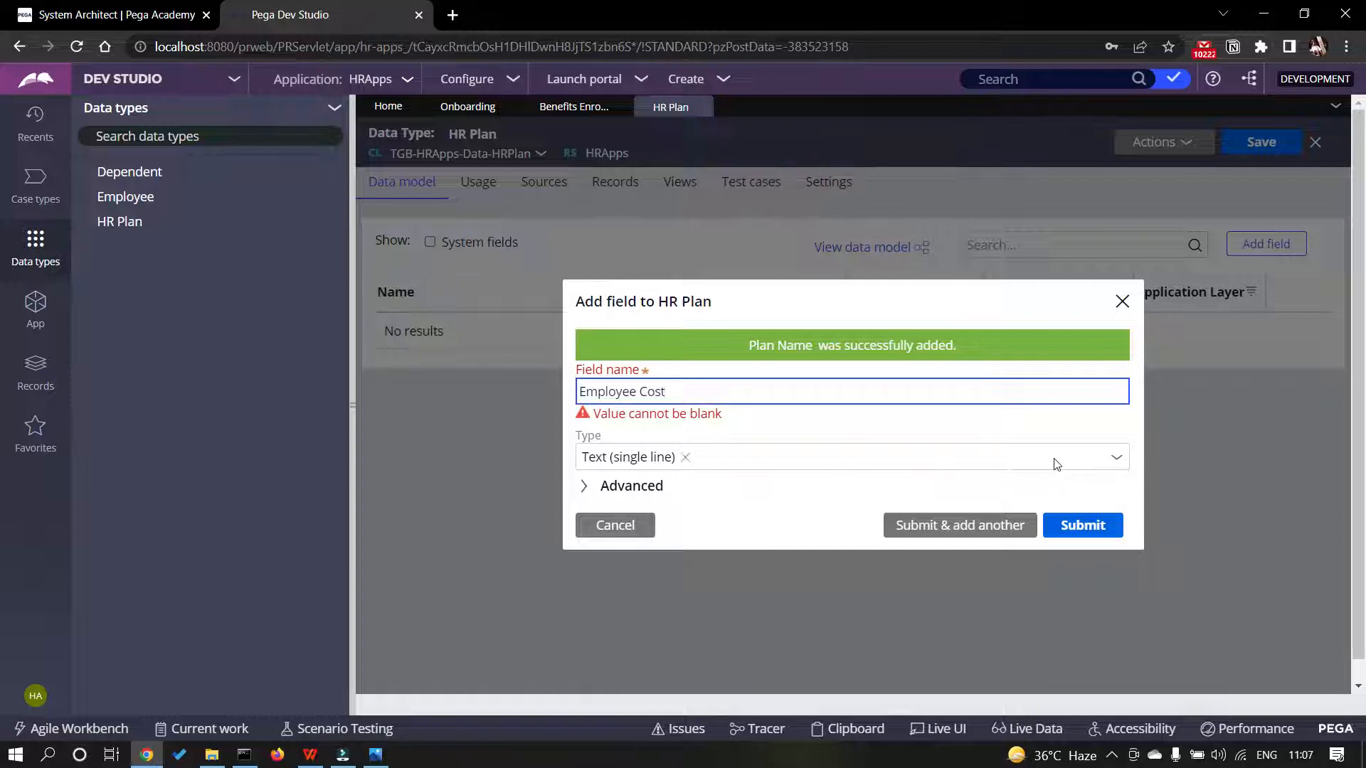
pyautogui.click(1118, 460)
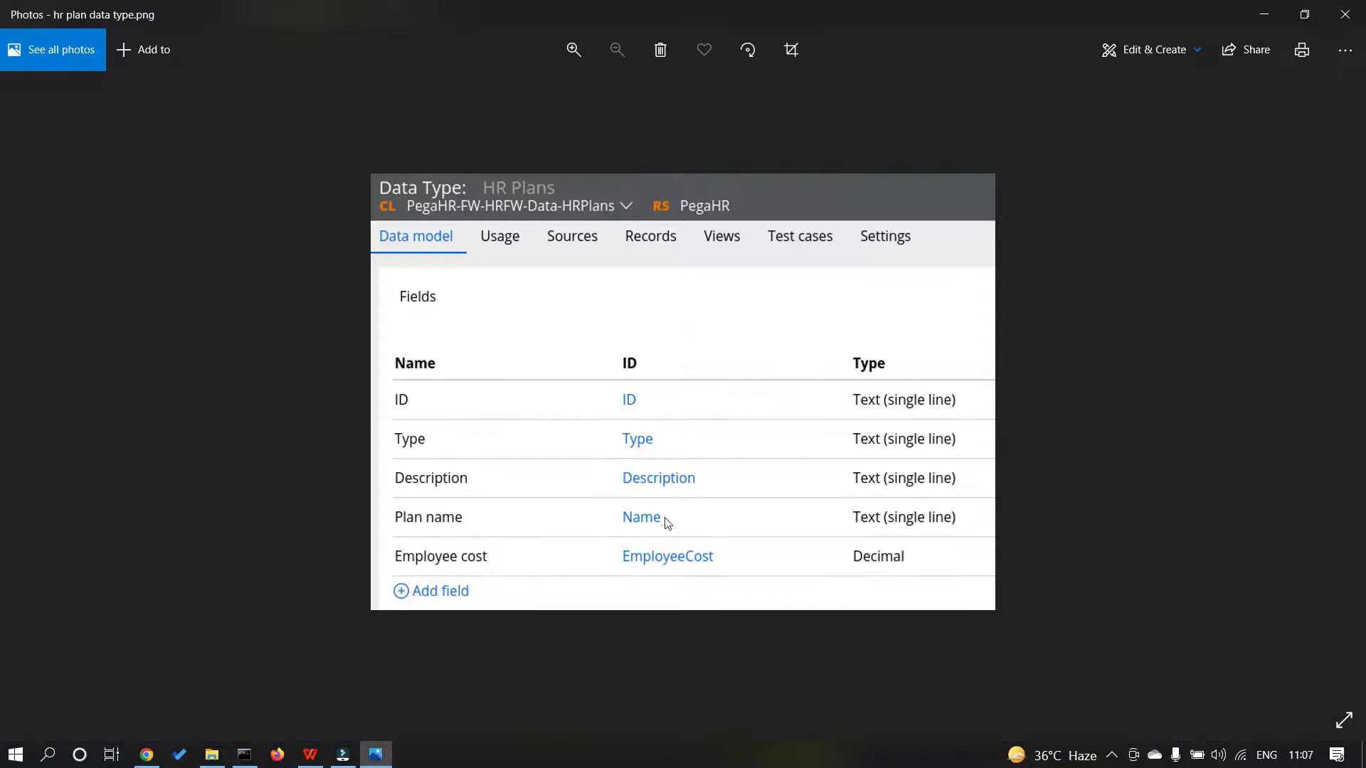
pyautogui.hotkey('alt', 'Tab')
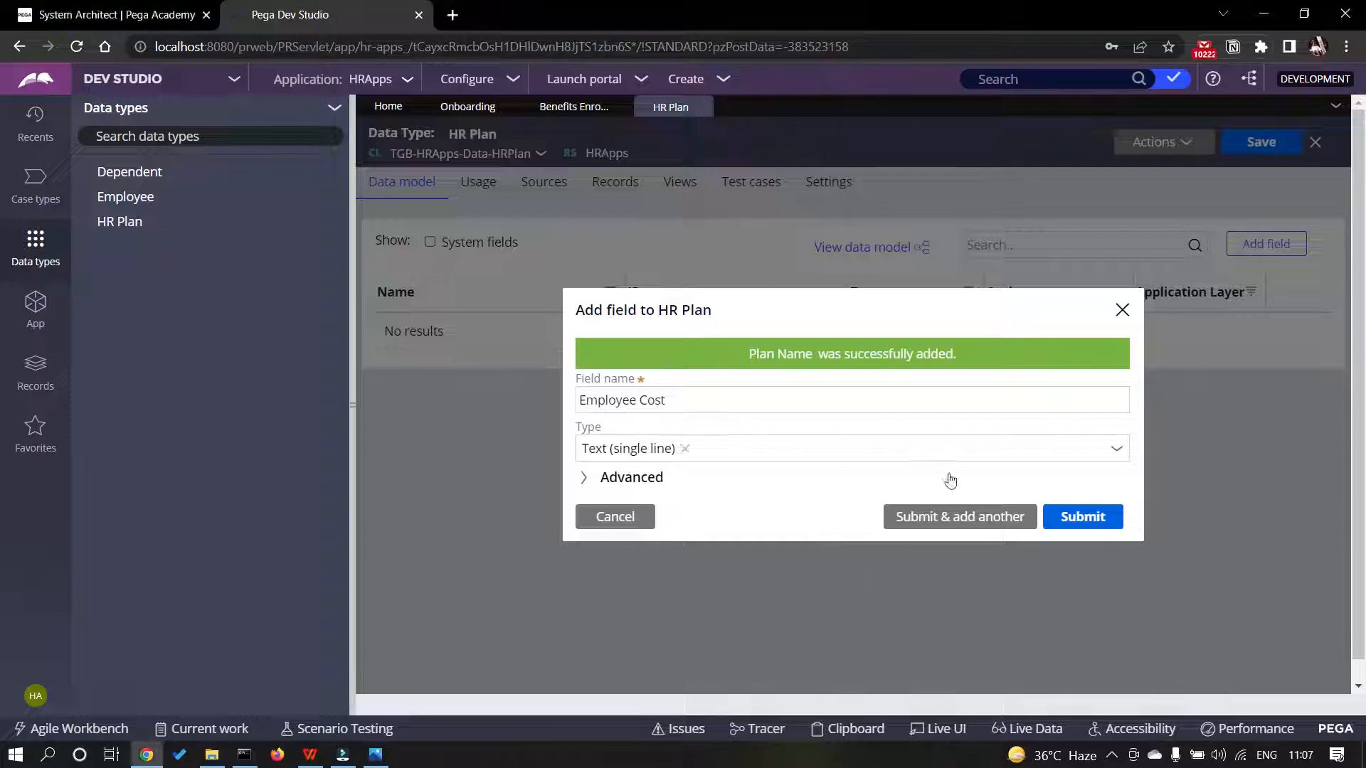
pyautogui.click(1118, 449)
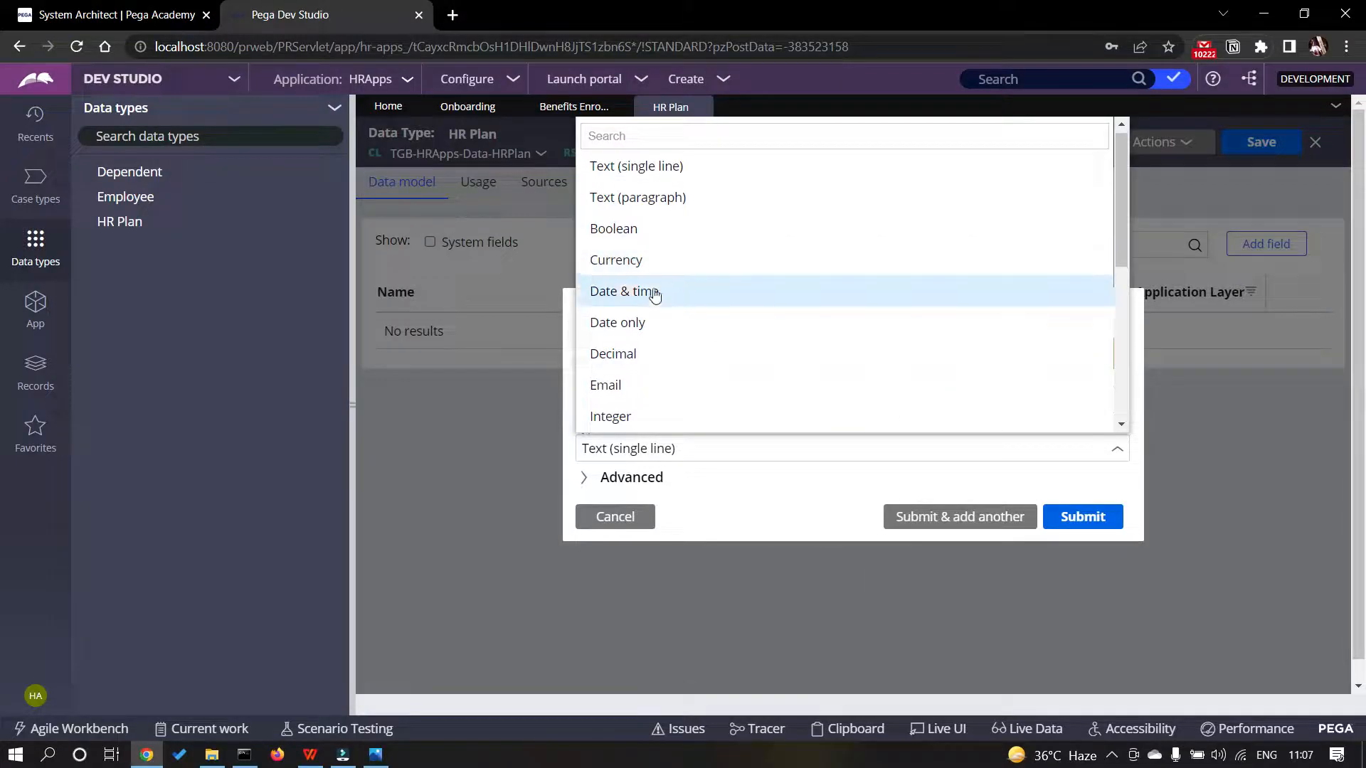
pyautogui.click(642, 354)
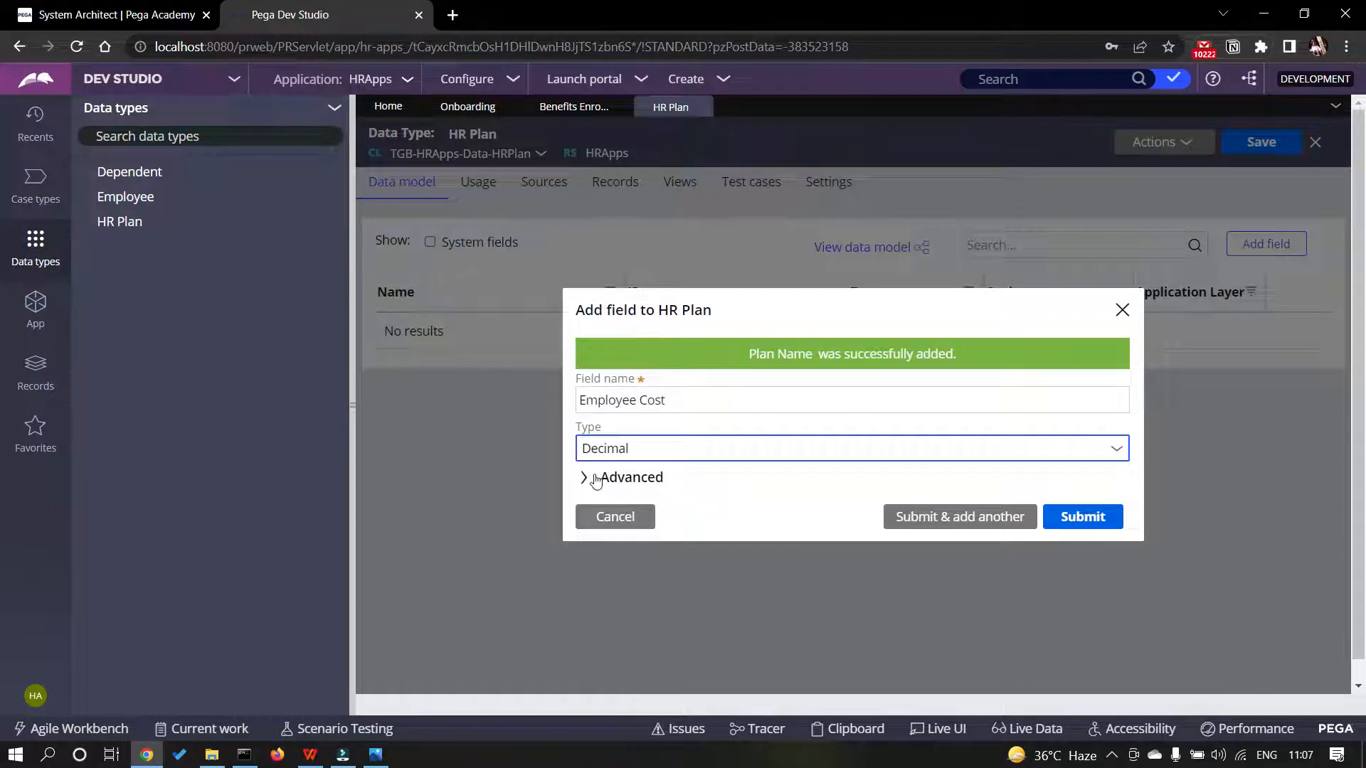
pyautogui.click(582, 478)
pyautogui.click(1092, 596)
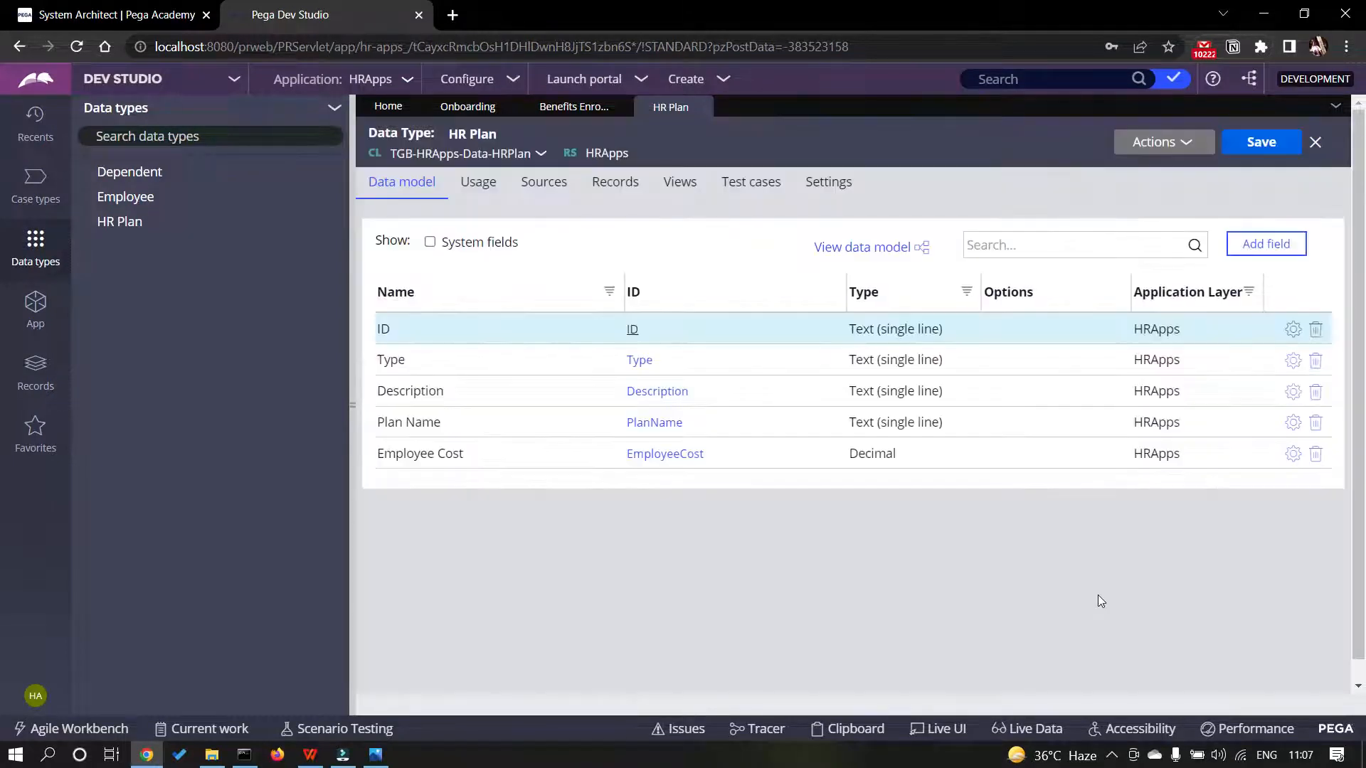
pyautogui.hotkey('ctrl', 's')
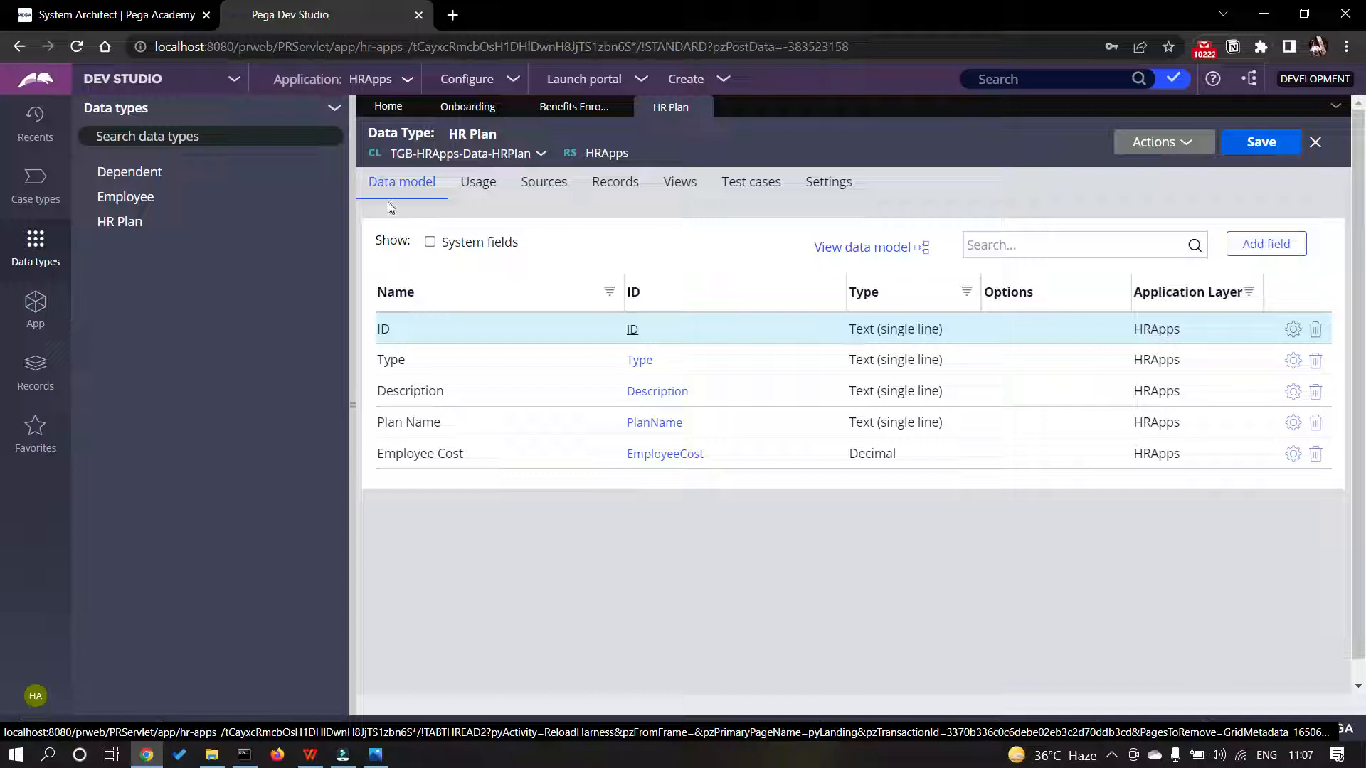
# - Start configuring HR Plan's local data storage source for the record editor and use ID as the key
pyautogui.click(616, 183)
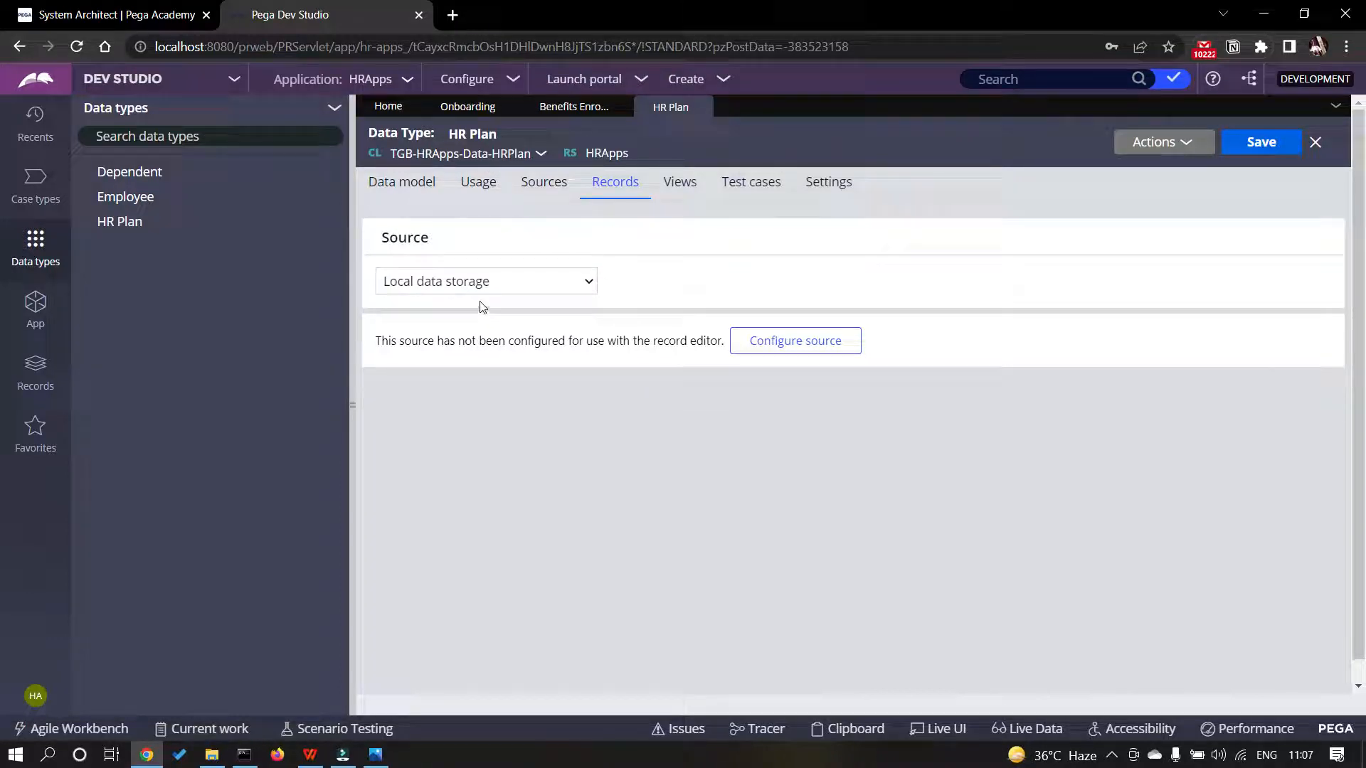
pyautogui.click(814, 347)
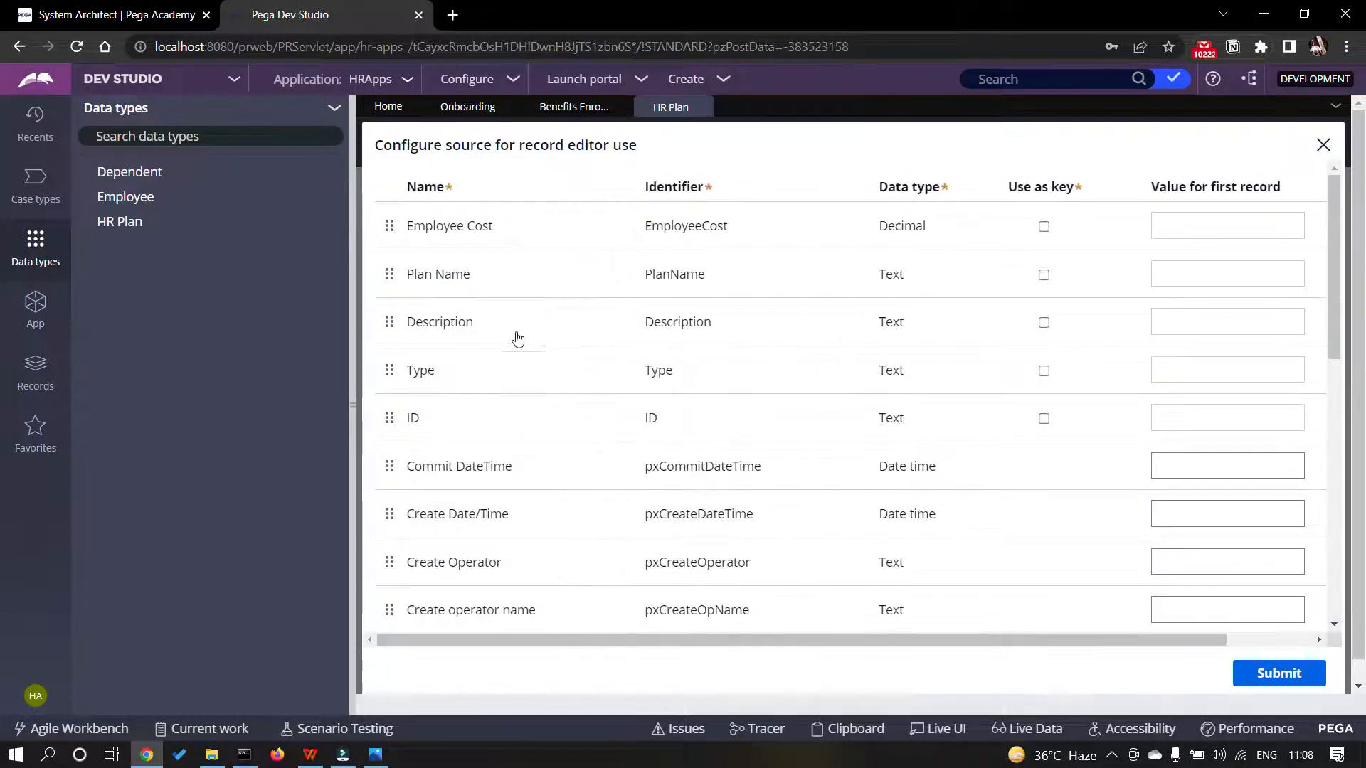
pyautogui.scroll(-2, 823, 387)
pyautogui.scroll(1, 853, 388)
pyautogui.scroll(1, 888, 388)
pyautogui.scroll(-6, 1029, 410)
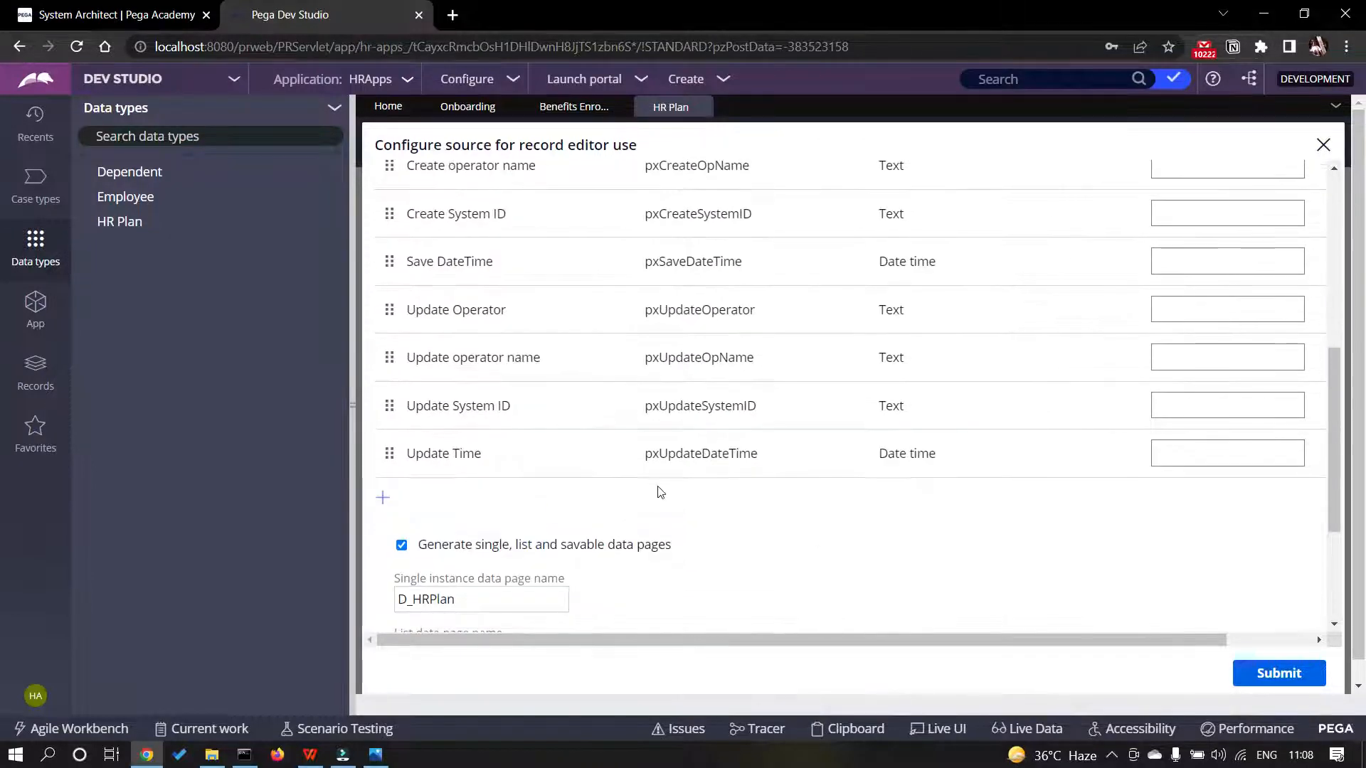
pyautogui.scroll(-3, 618, 493)
pyautogui.scroll(10, 562, 483)
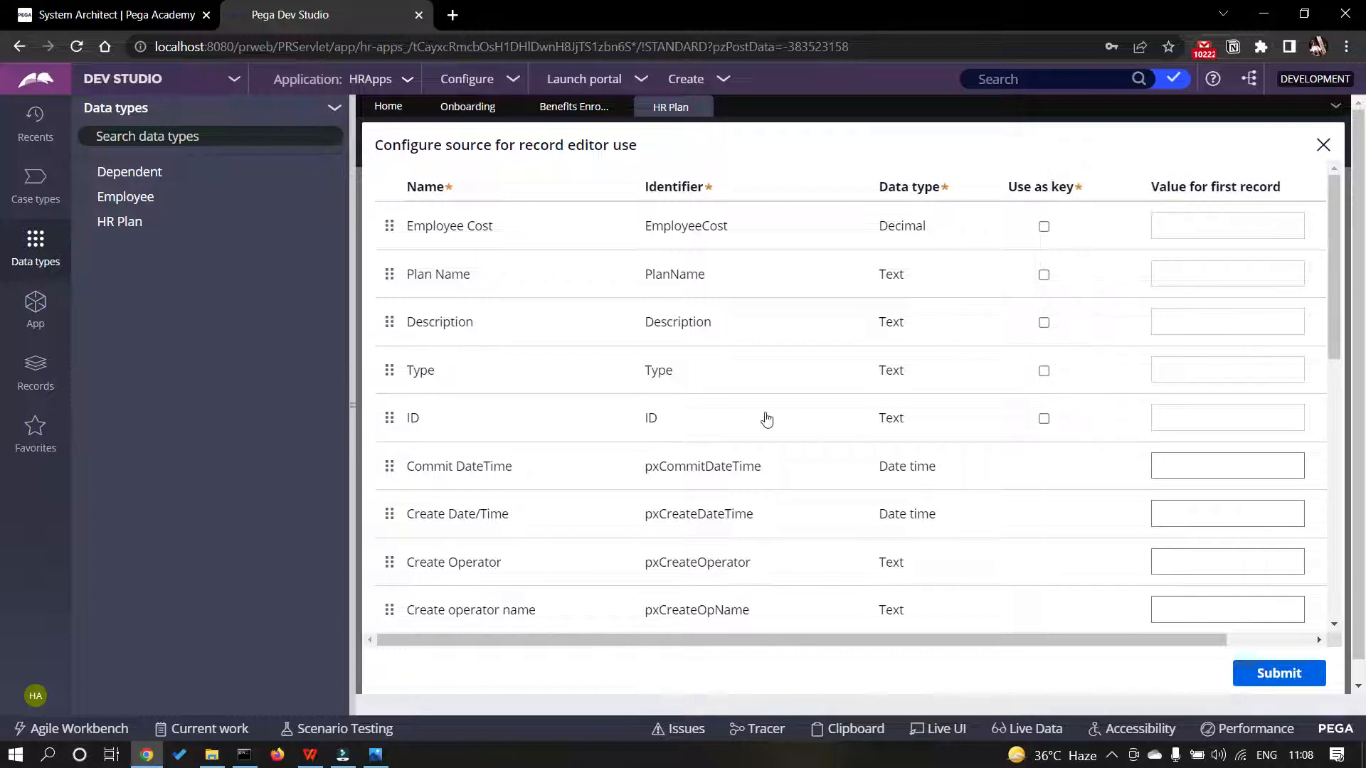
pyautogui.click(1044, 420)
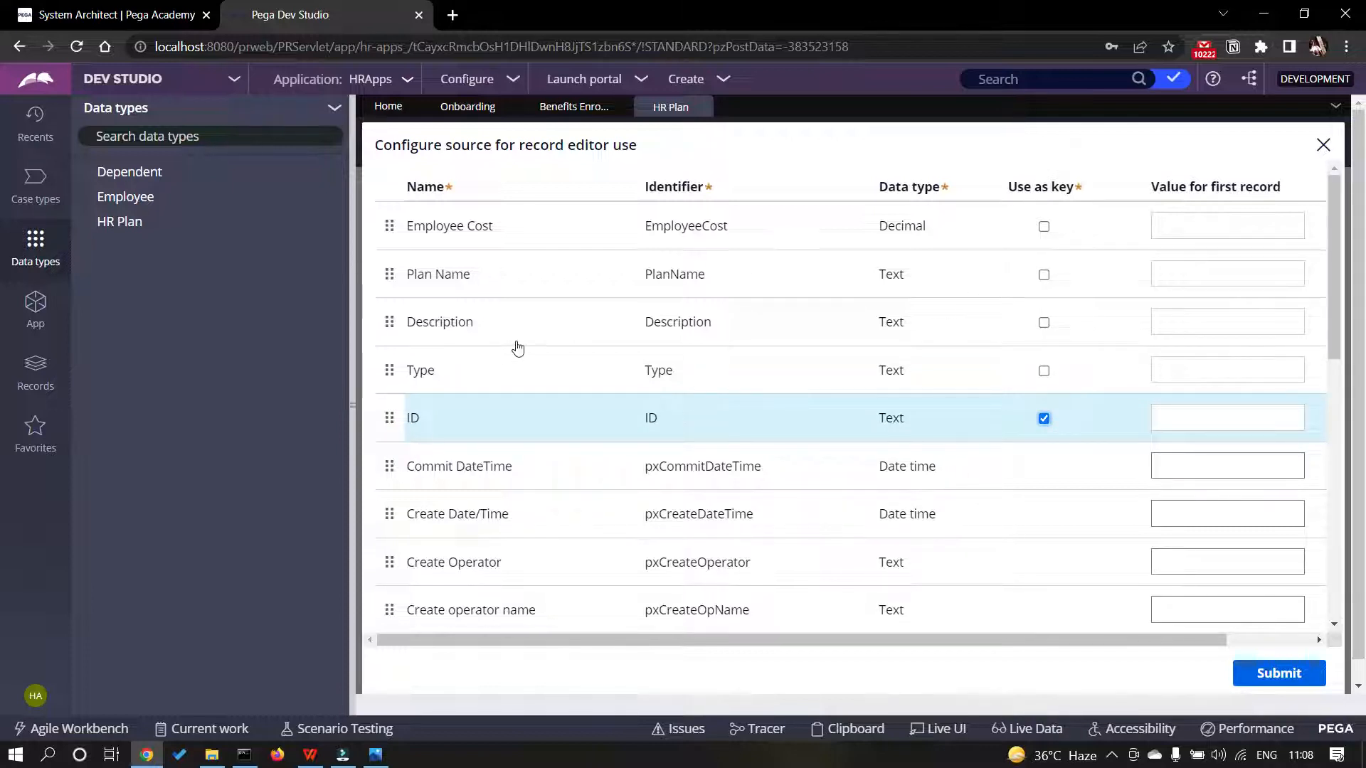
# - Reorder the source fields to ID, Type, Plan Name, Description, Employee Cost
pyautogui.moveTo(389, 421); pyautogui.dragTo(387, 213)
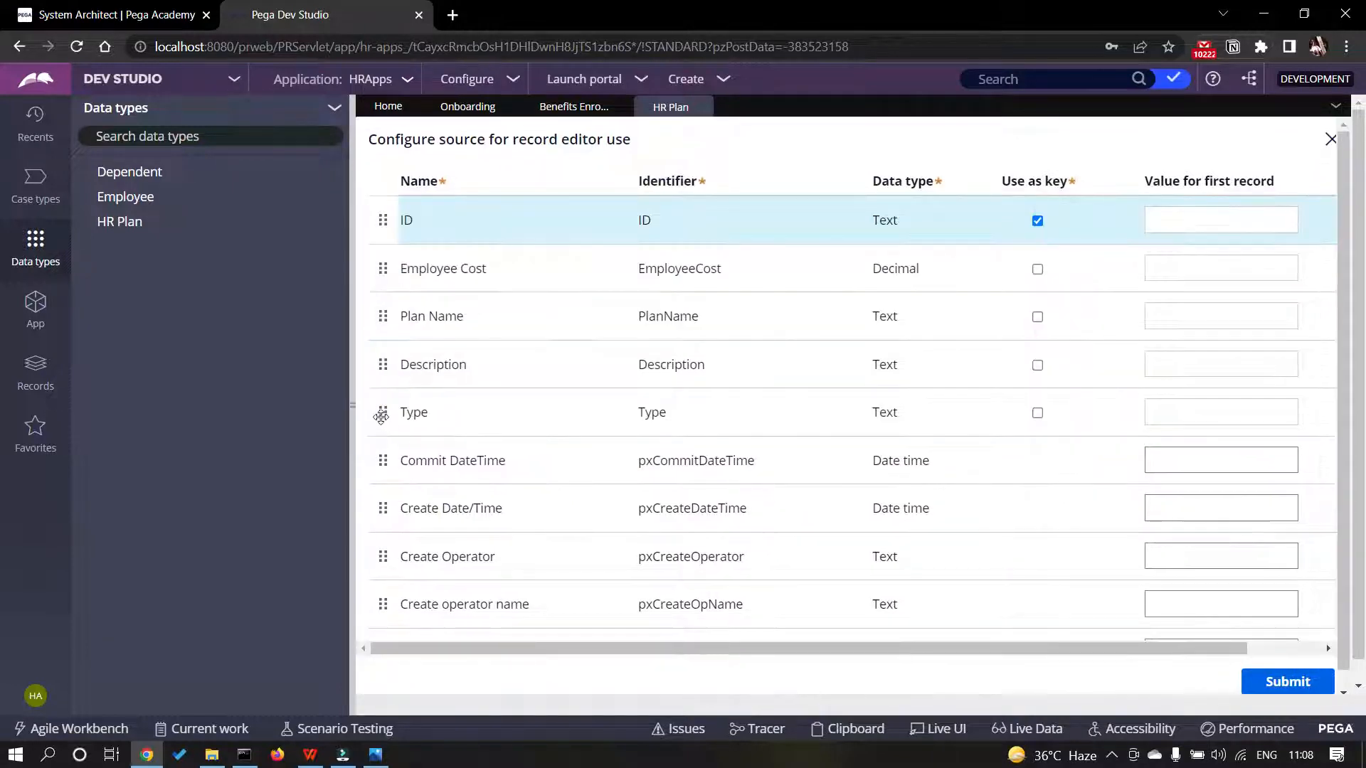
pyautogui.moveTo(383, 411); pyautogui.dragTo(384, 267)
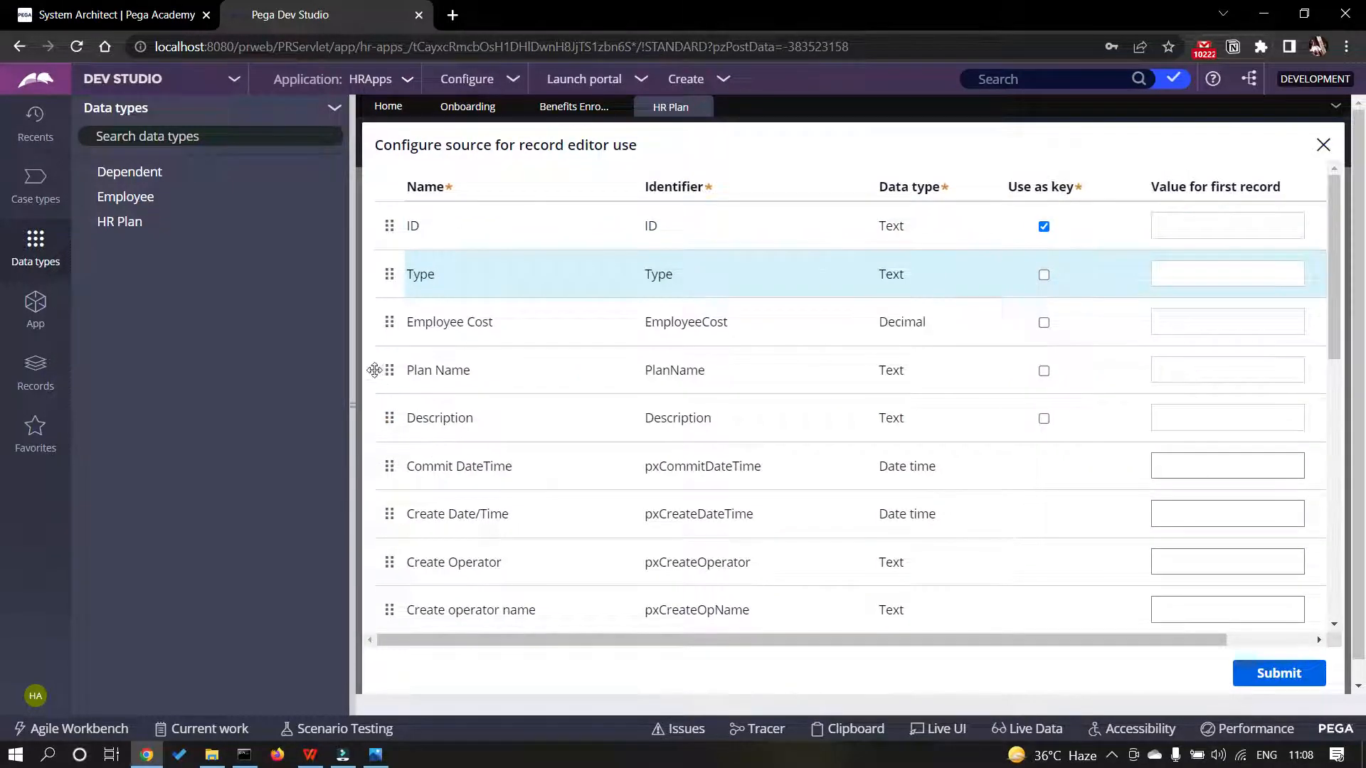
pyautogui.moveTo(387, 369); pyautogui.dragTo(392, 316)
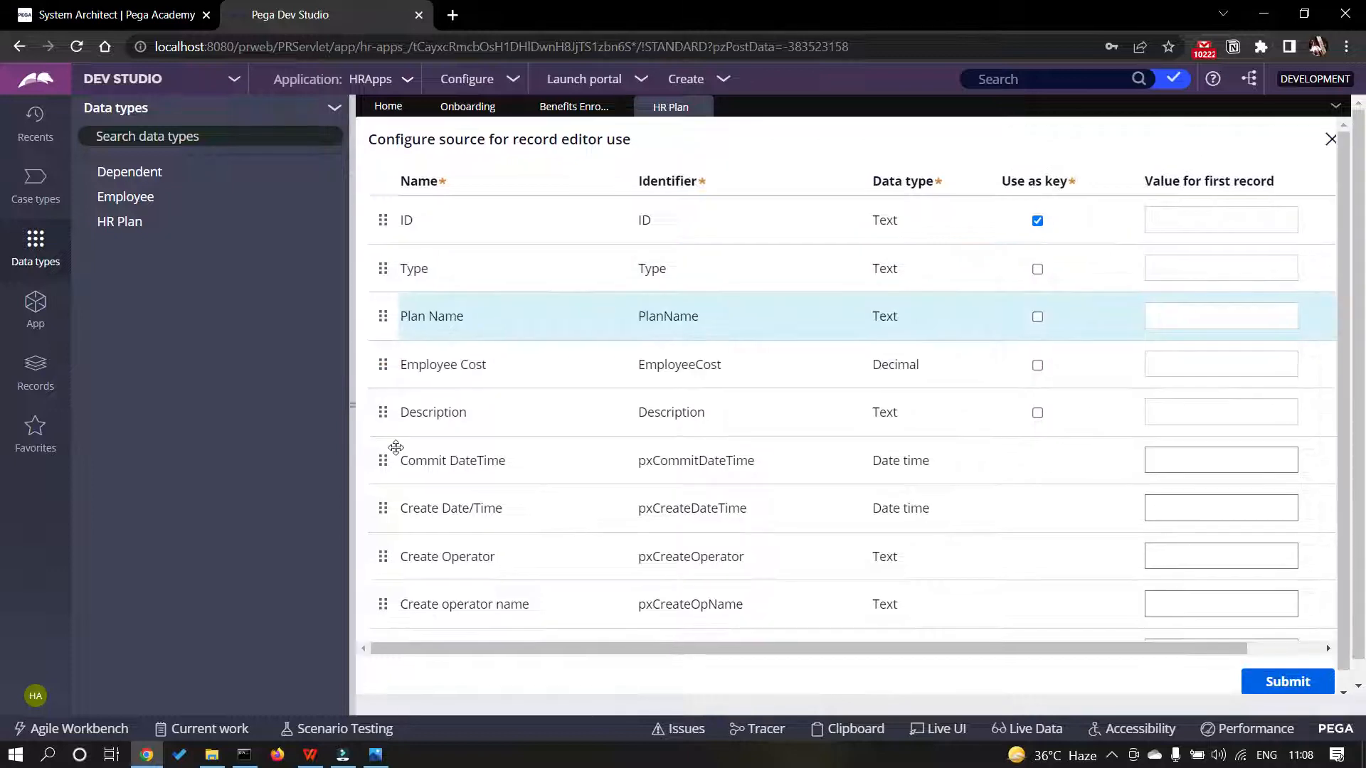
pyautogui.moveTo(389, 413); pyautogui.dragTo(391, 366)
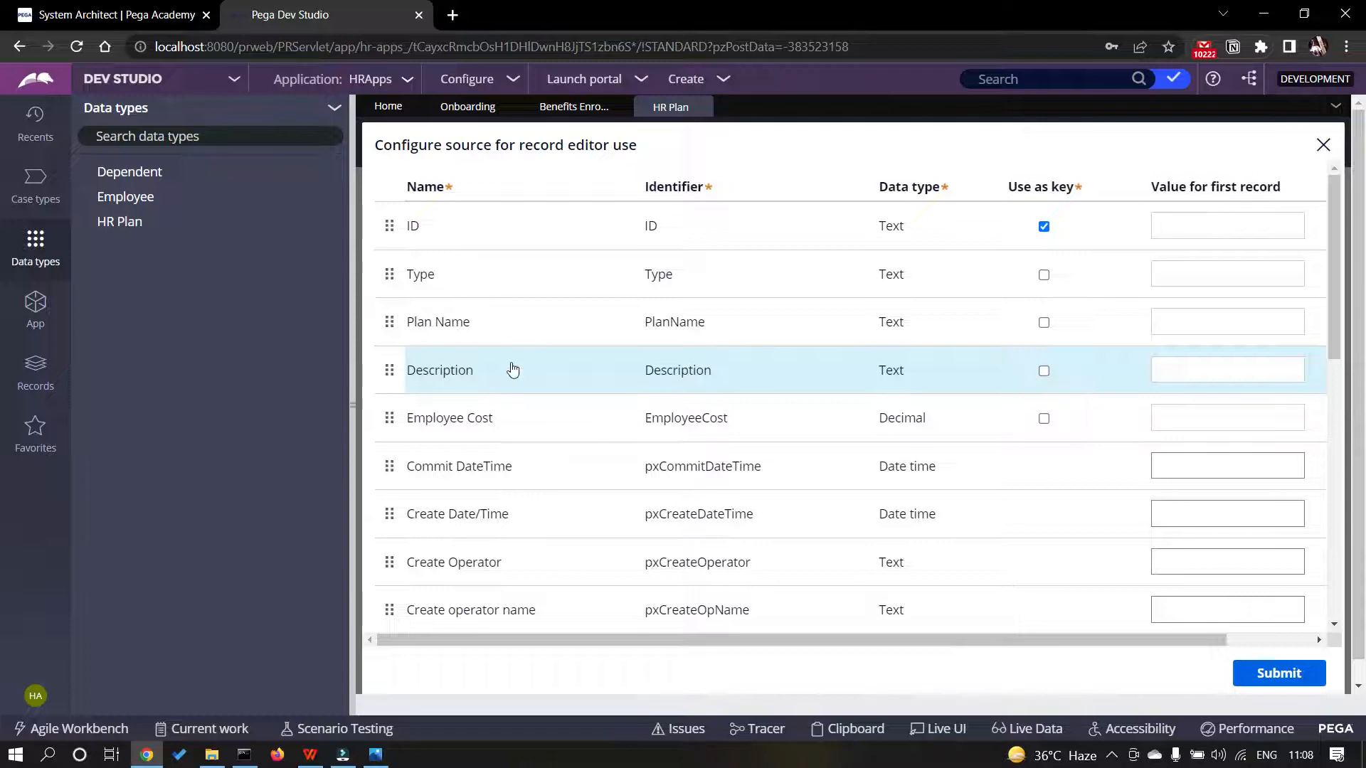
# - Examine the system fields listed below Employee Cost in the source configuration
pyautogui.scroll(-1, 512, 393)
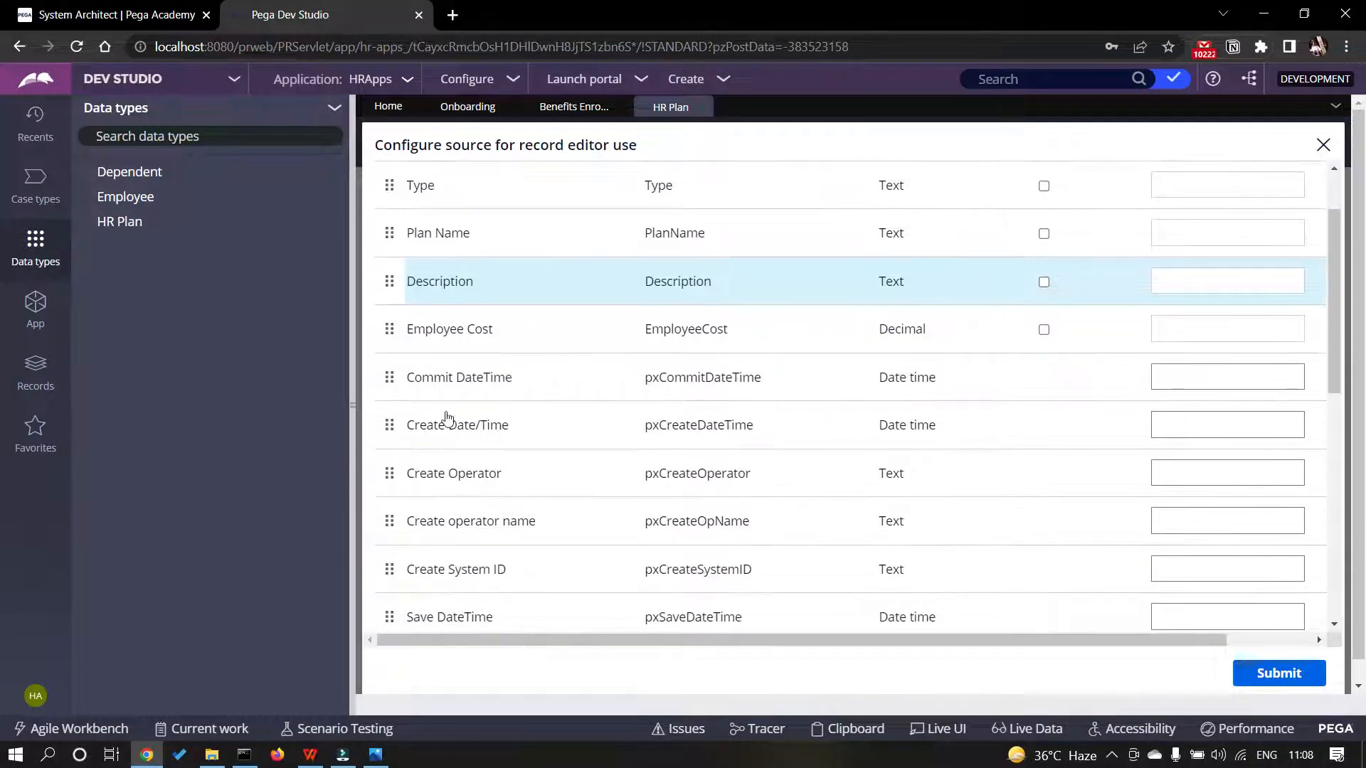
pyautogui.scroll(-2, 616, 378)
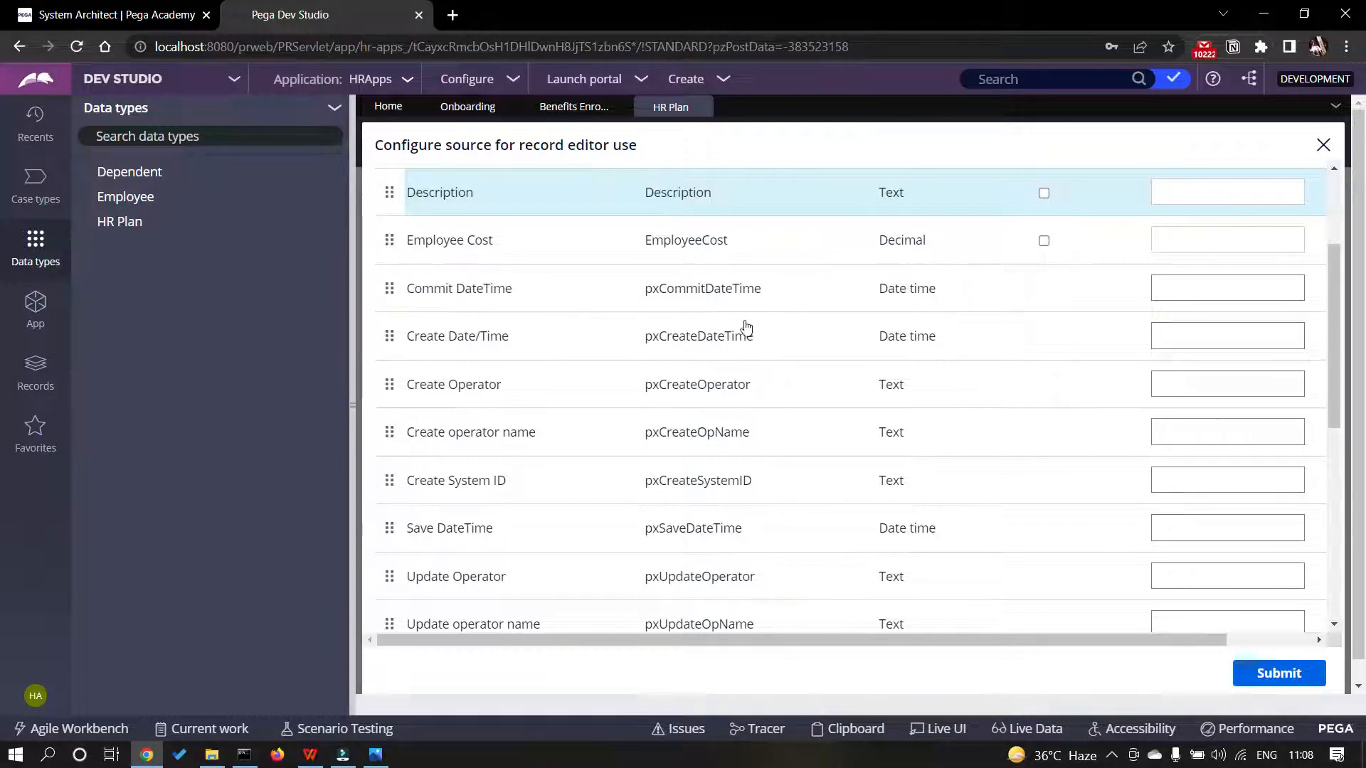
pyautogui.scroll(-6, 711, 308)
pyautogui.scroll(5, 756, 288)
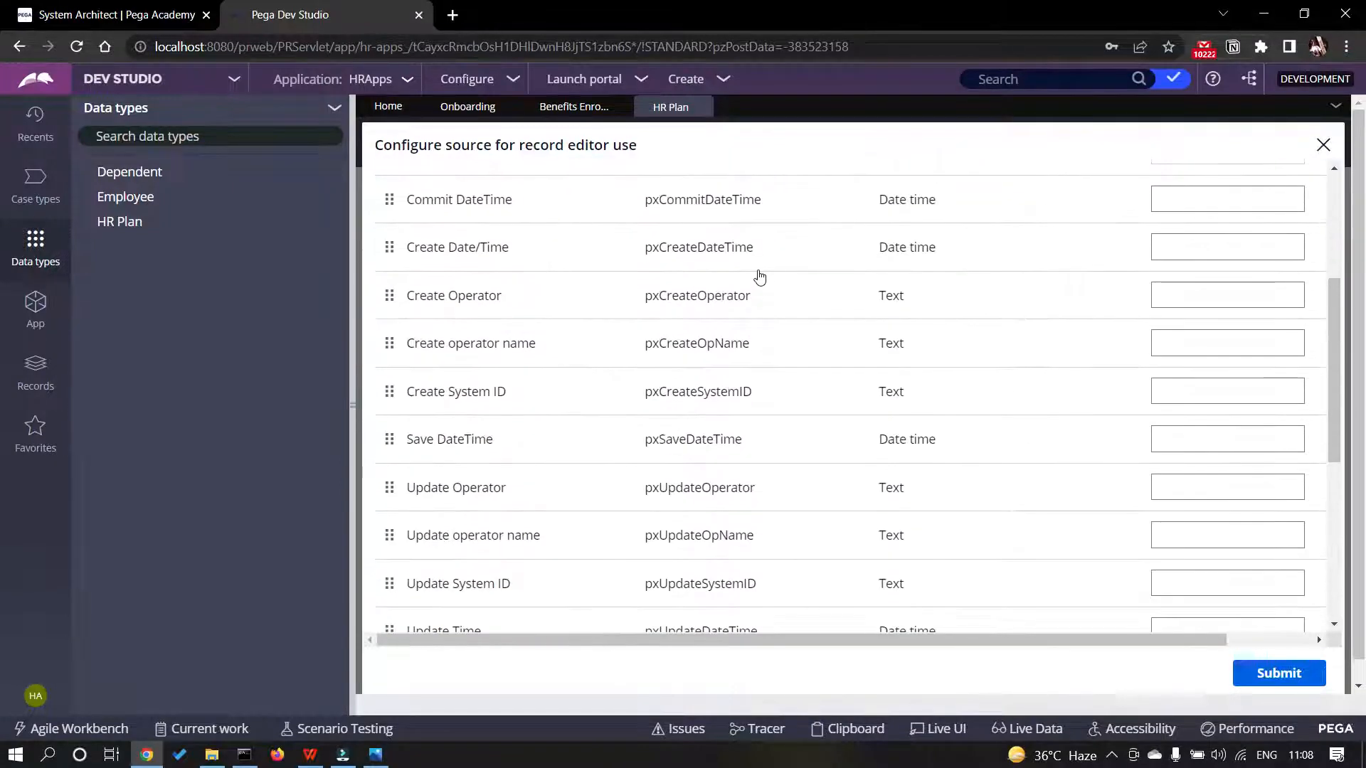
pyautogui.scroll(3, 783, 348)
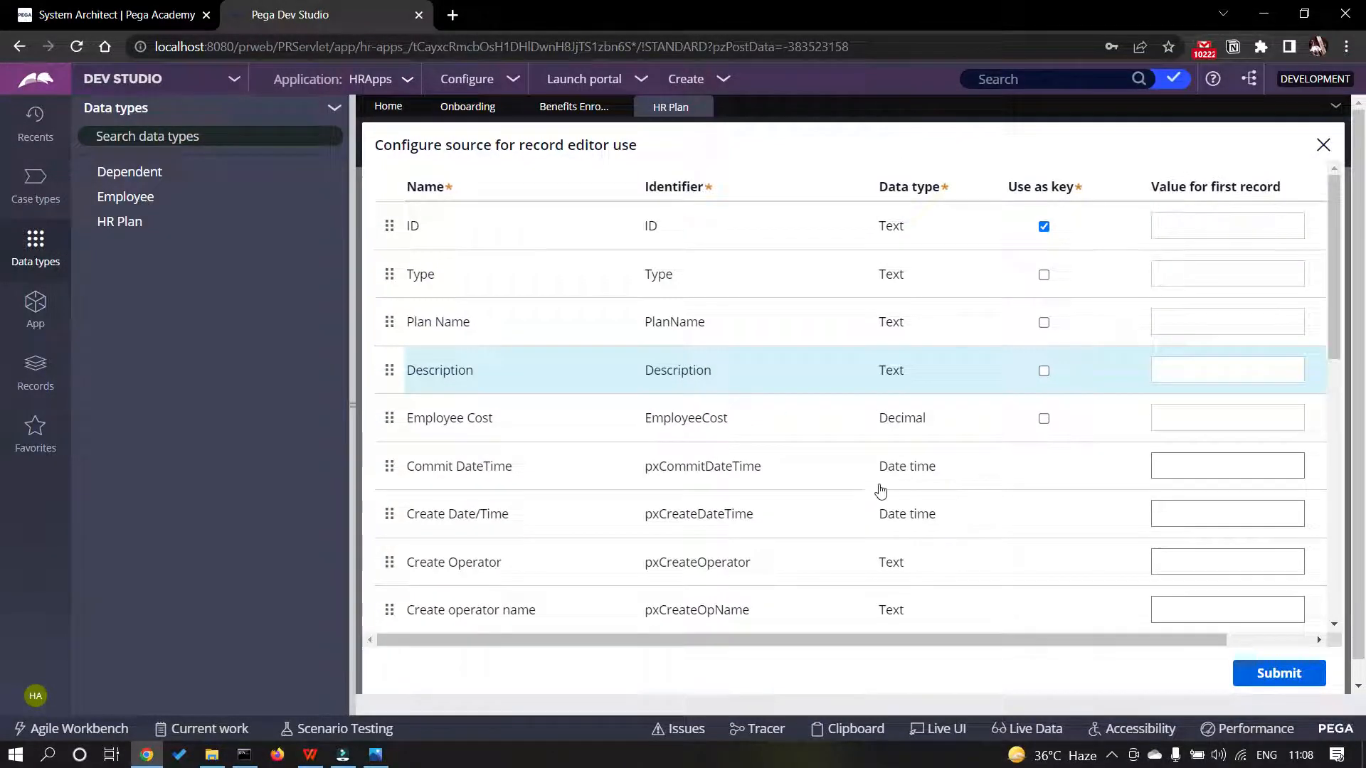
pyautogui.scroll(-3, 878, 488)
pyautogui.scroll(-5, 783, 445)
pyautogui.scroll(4, 829, 338)
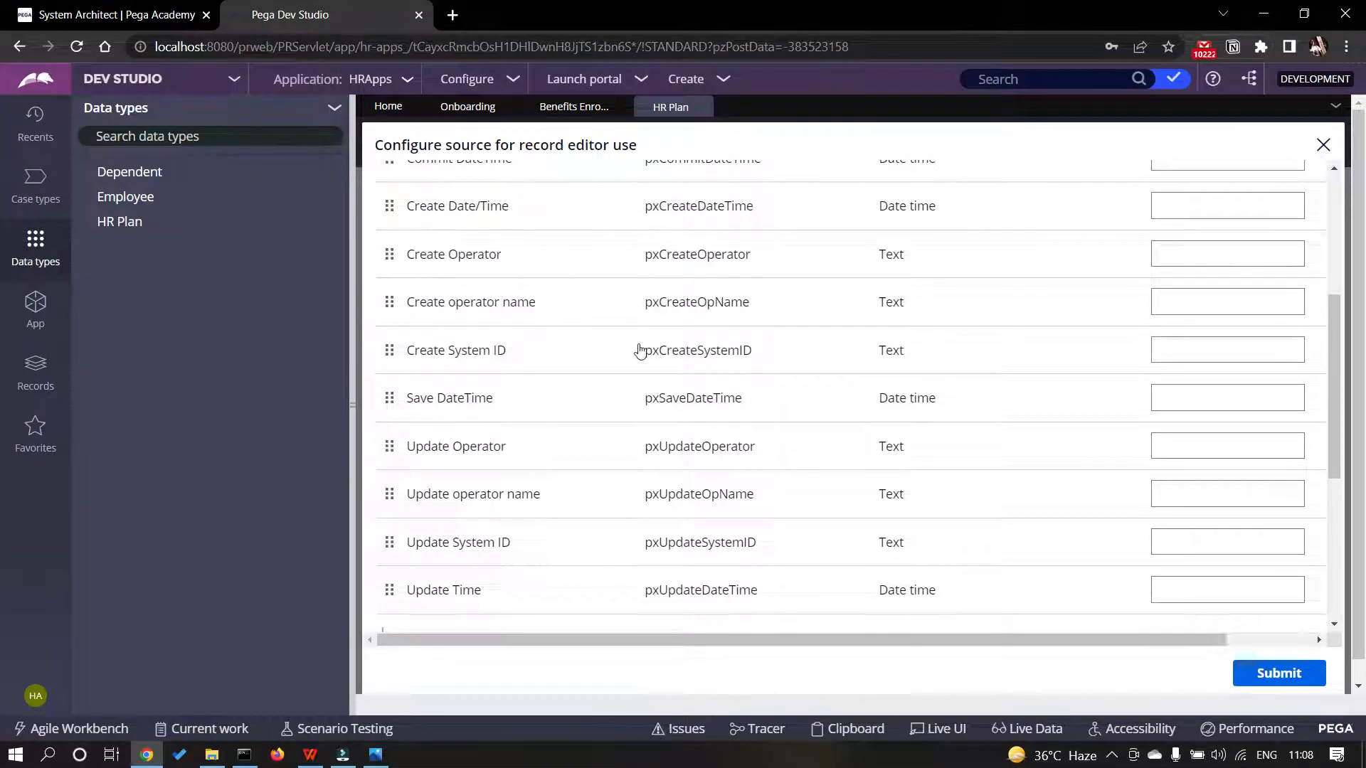
# - Set the source configuration's database to PegaDATA
pyautogui.scroll(-3, 638, 350)
pyautogui.scroll(-3, 640, 348)
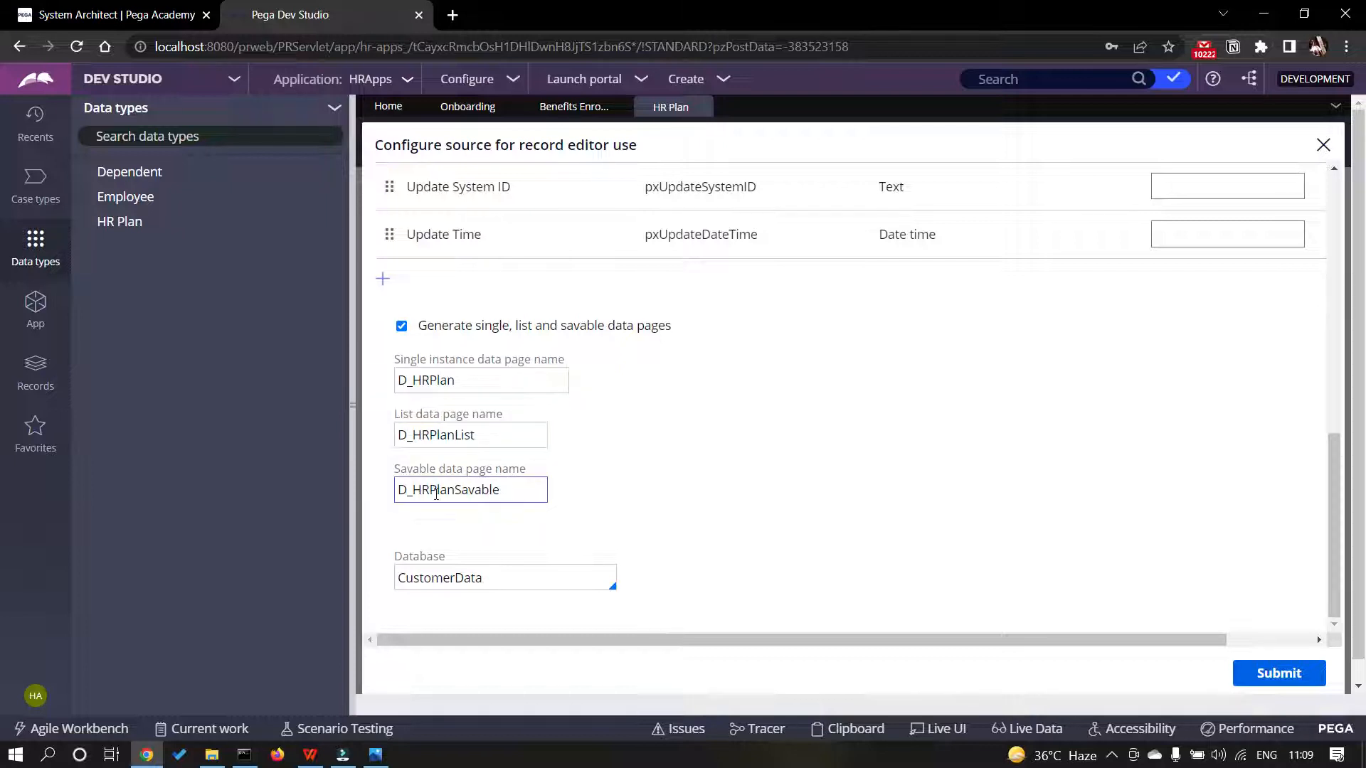
pyautogui.scroll(-1, 492, 483)
pyautogui.doubleClick(498, 546)
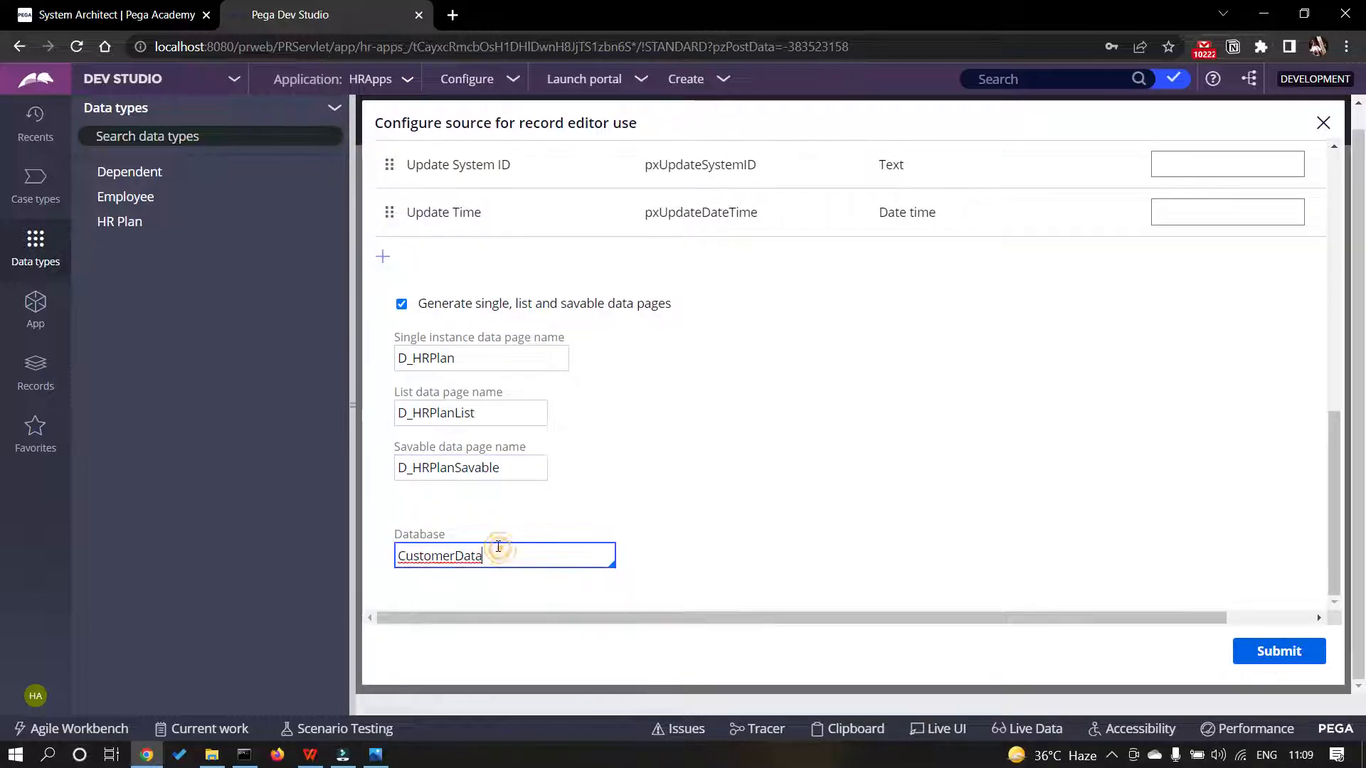
pyautogui.press('BackSpace')
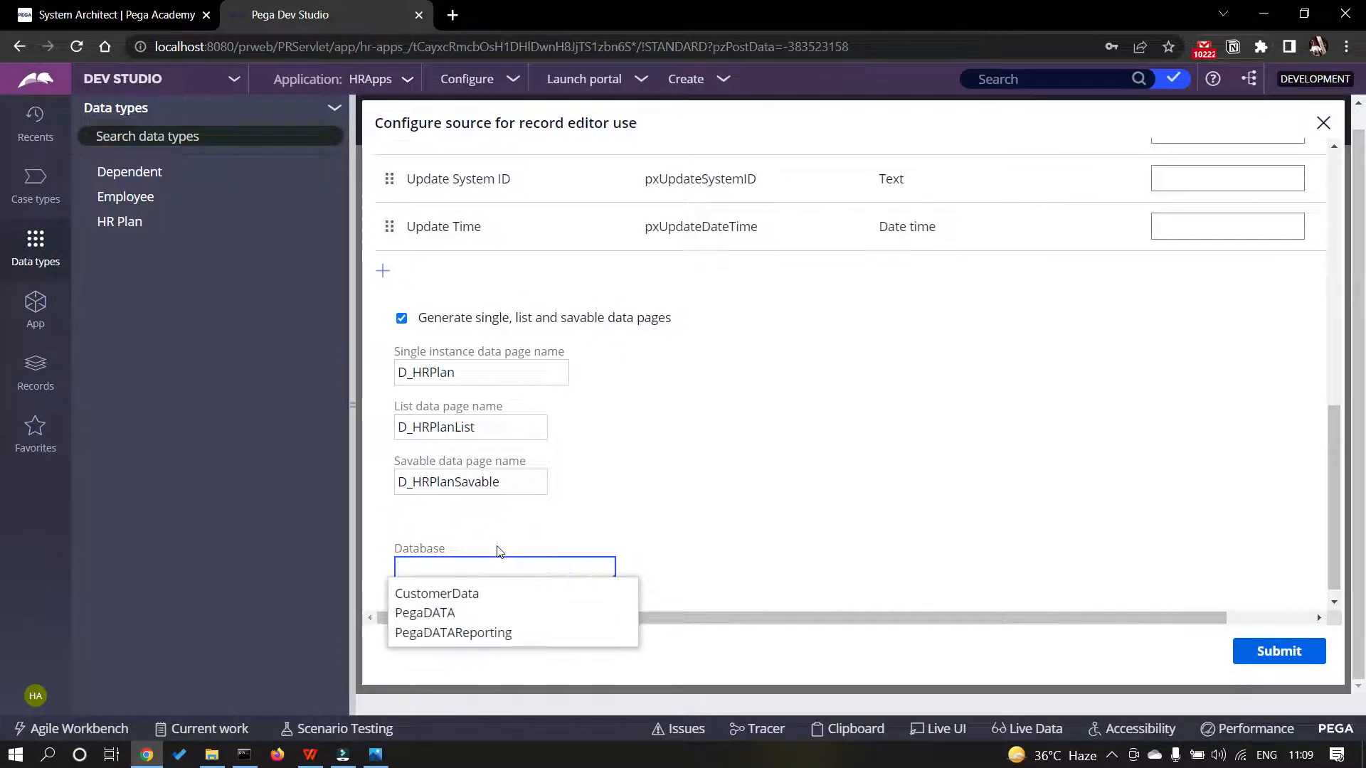
pyautogui.click(424, 613)
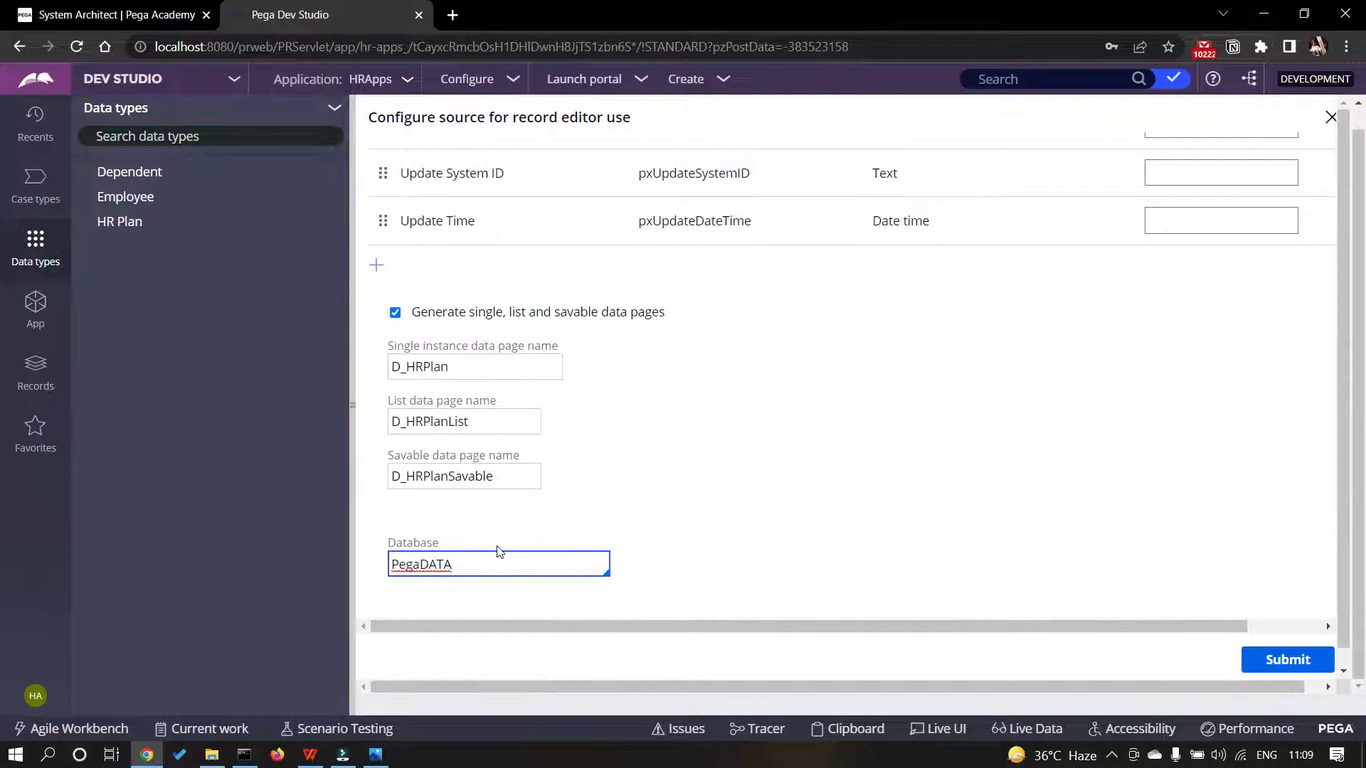
pyautogui.click(713, 546)
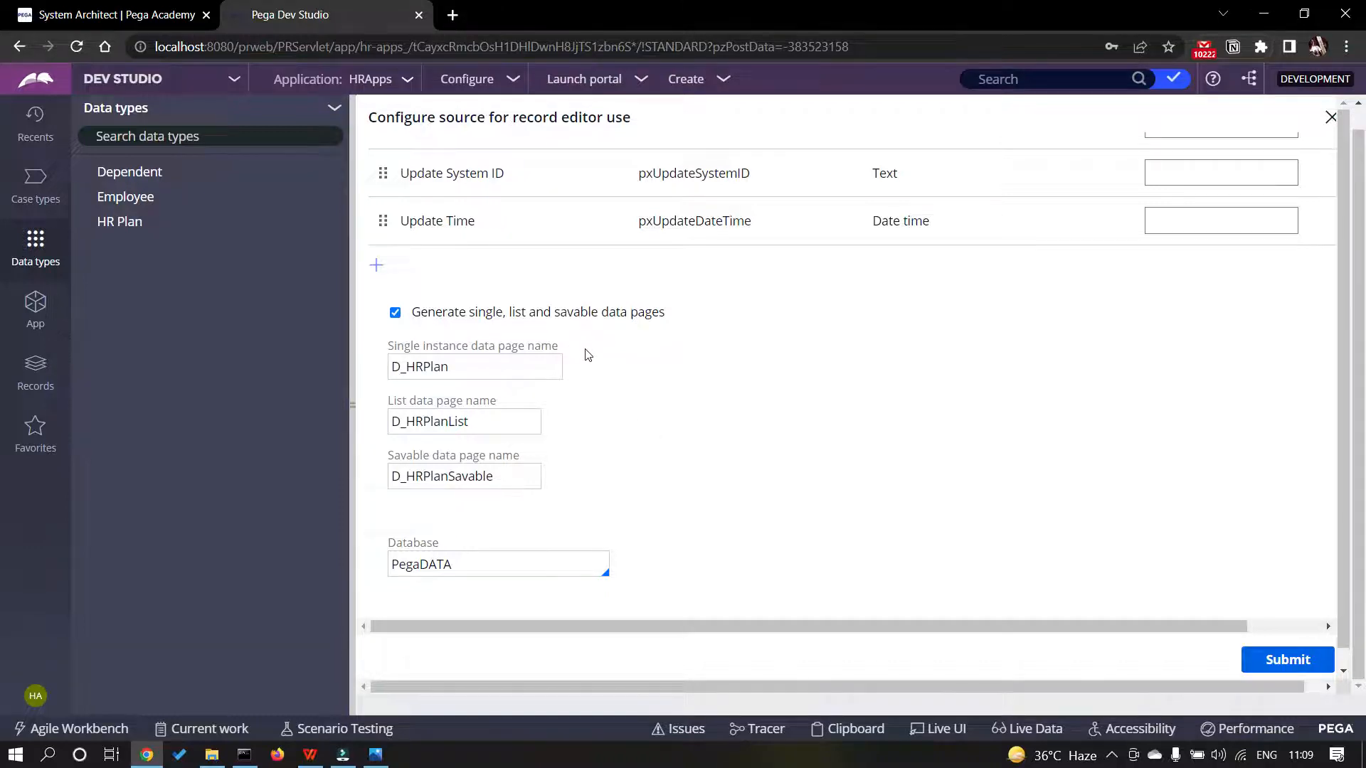
# - Recheck the field order and data page settings, and submit the source configuration
pyautogui.scroll(10, 676, 391)
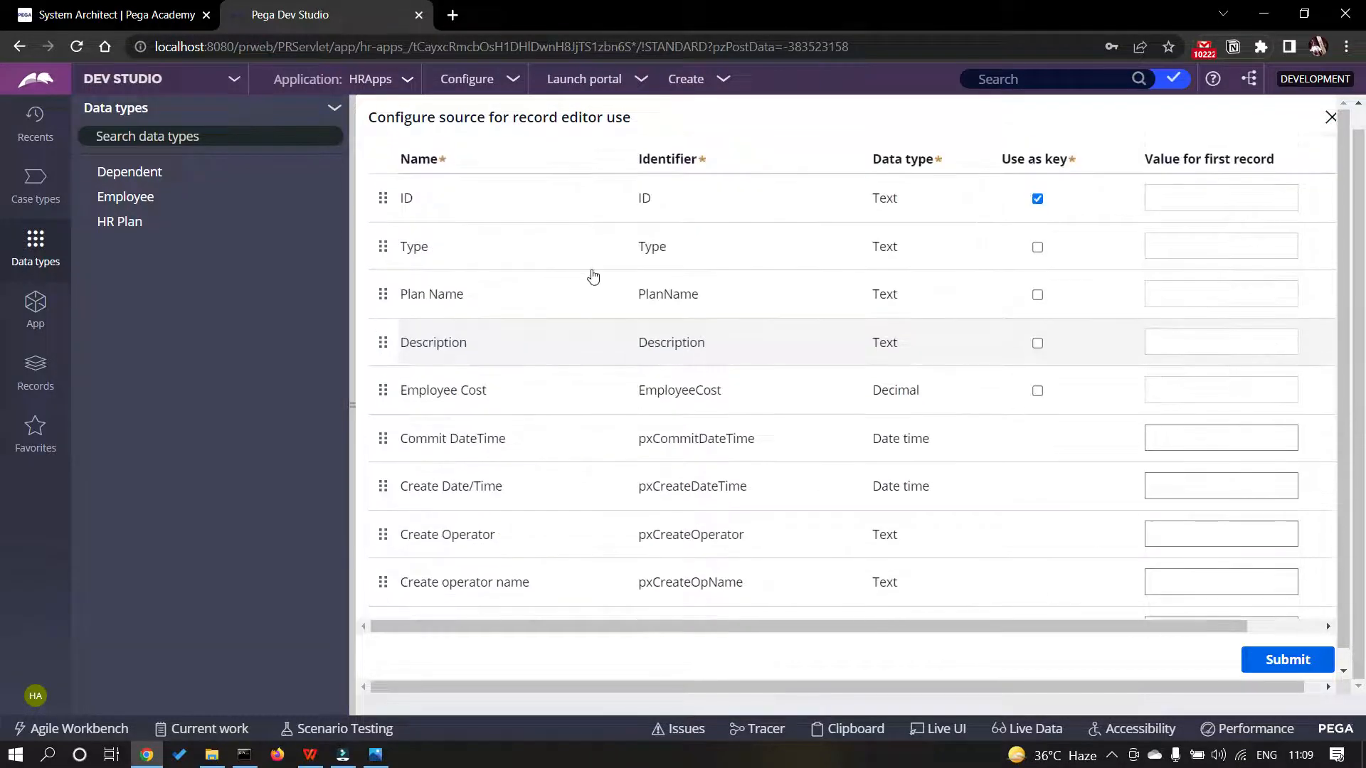
pyautogui.scroll(-10, 699, 410)
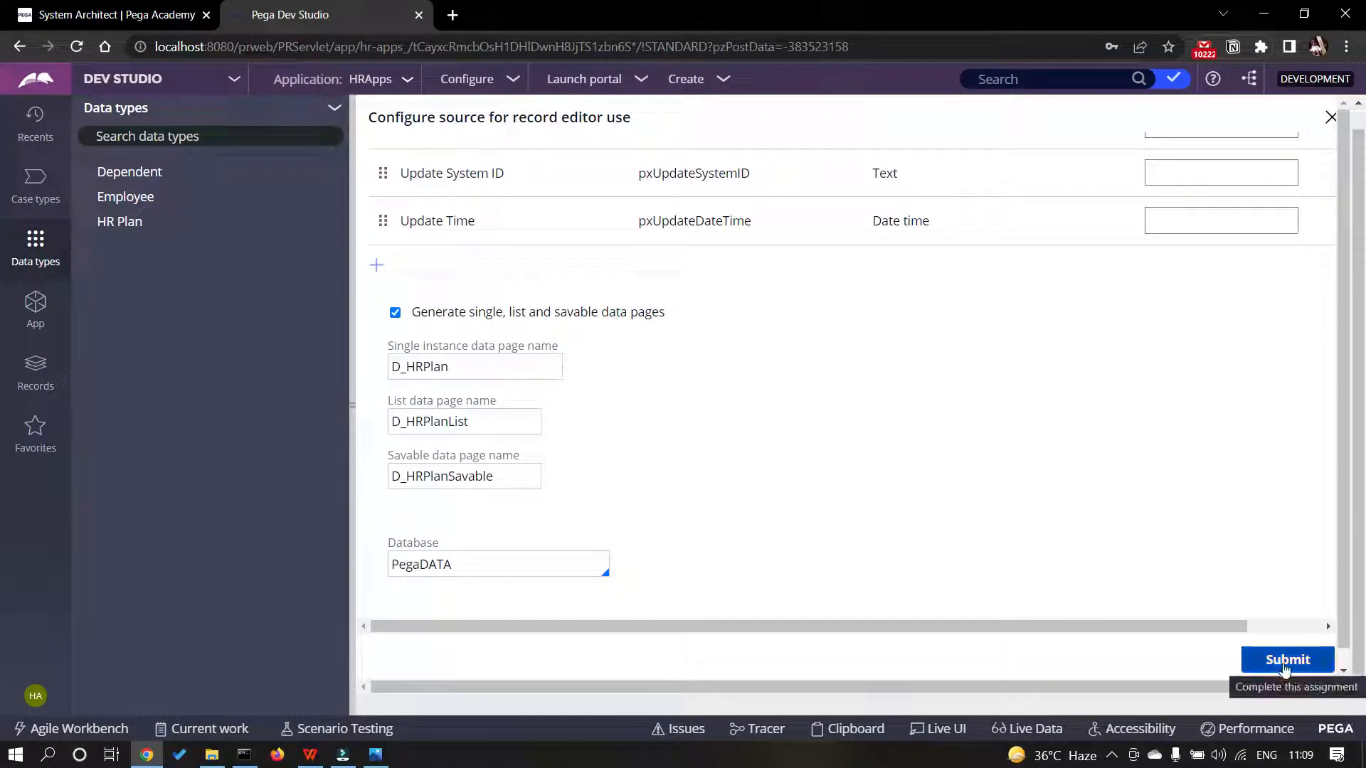
pyautogui.click(1284, 668)
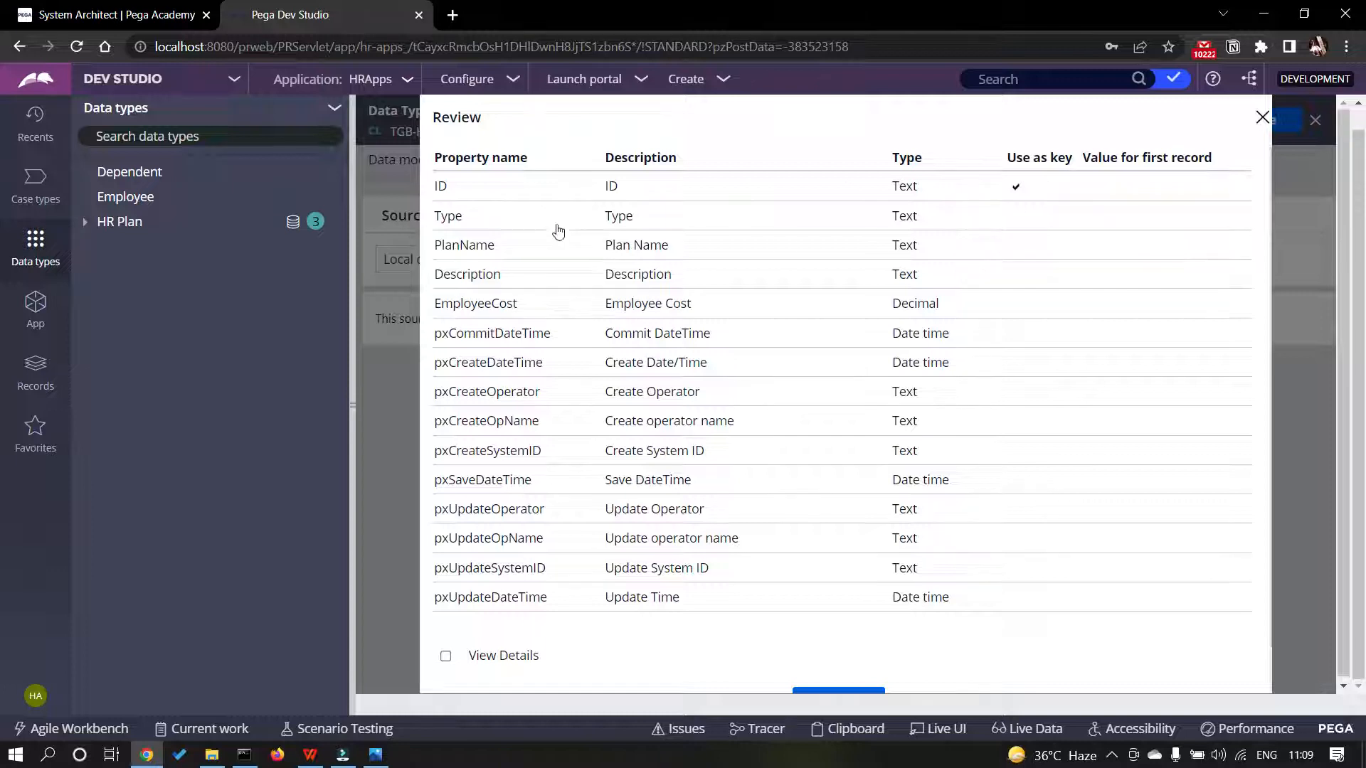
# - Show the review details and examine the generated database table, mapping rule, report definition and data pages
pyautogui.scroll(-1, 625, 324)
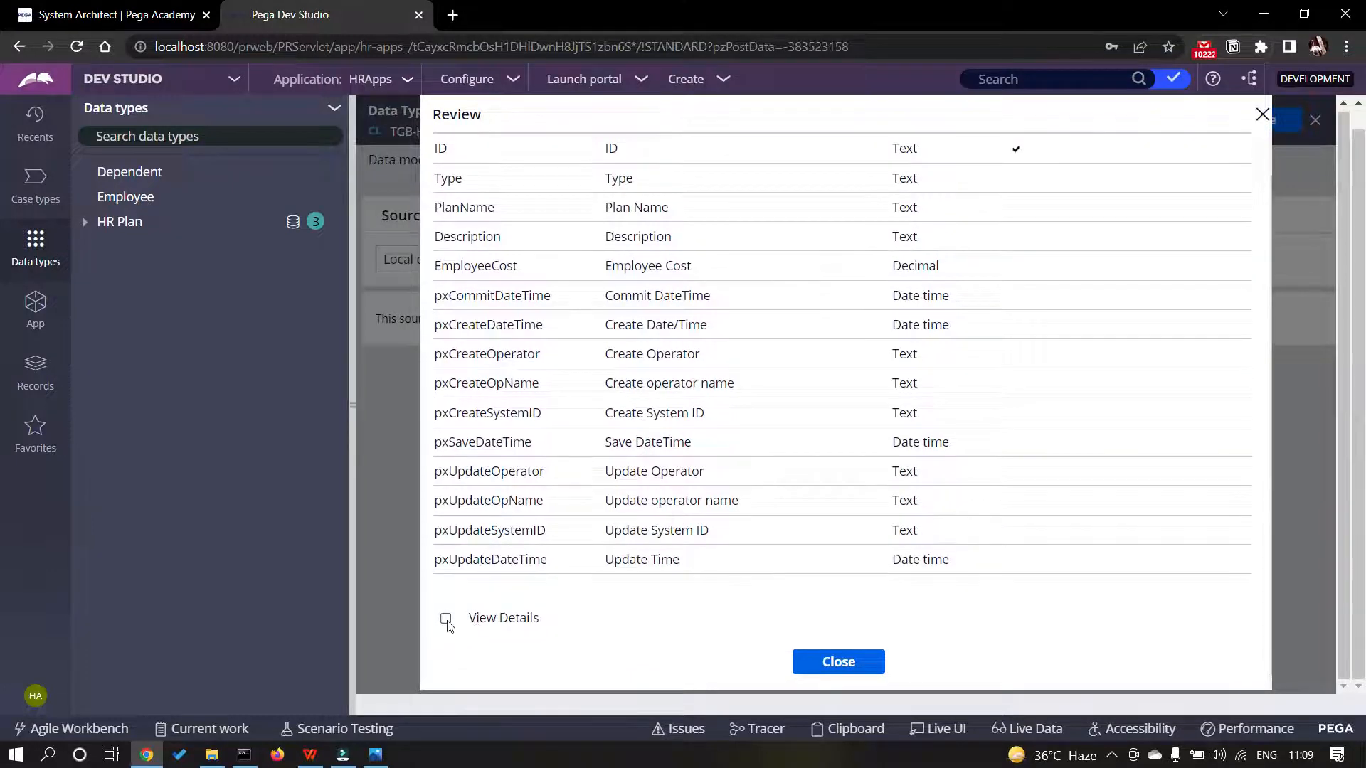
pyautogui.click(446, 619)
pyautogui.scroll(-5, 683, 552)
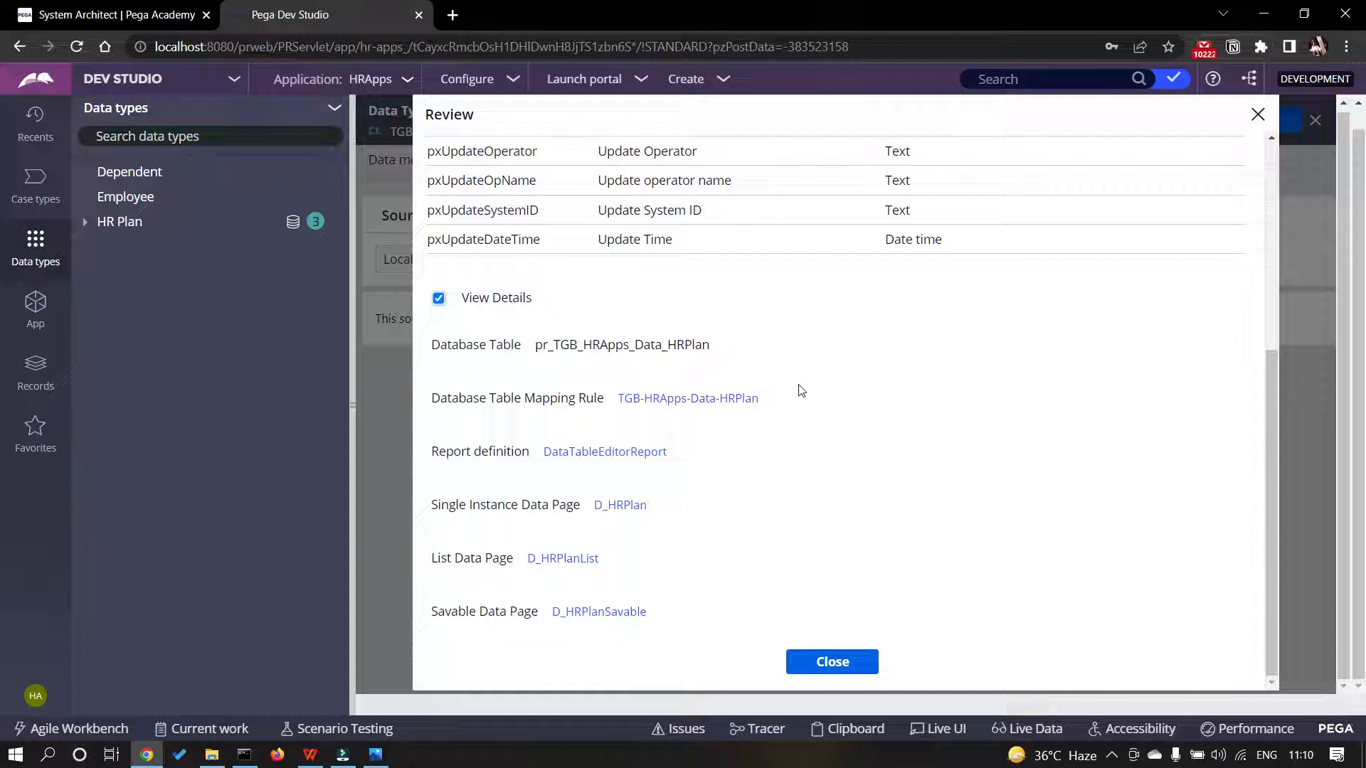
# - Close the HR Plan review and consult the "hr plan local data" reference image in Photos before returning to Dev Studio
pyautogui.click(829, 660)
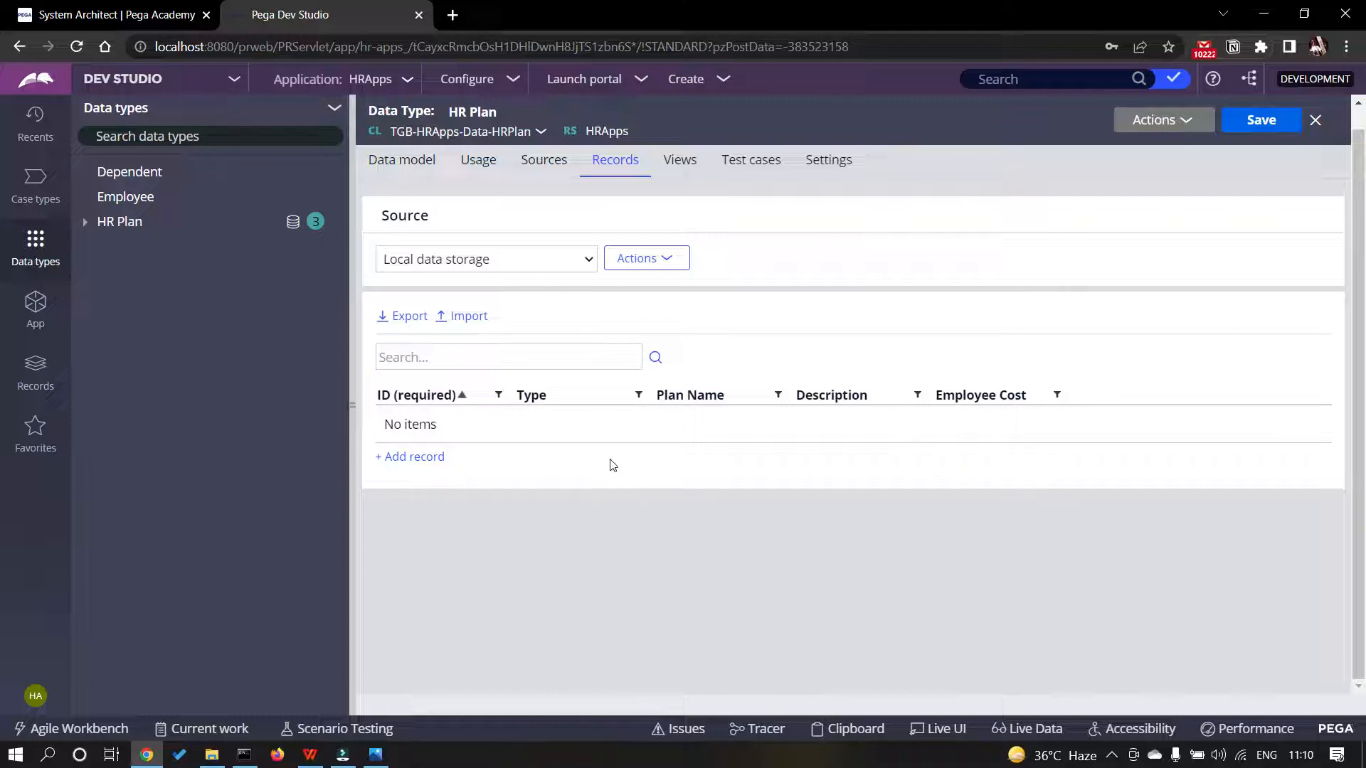
pyautogui.click(370, 757)
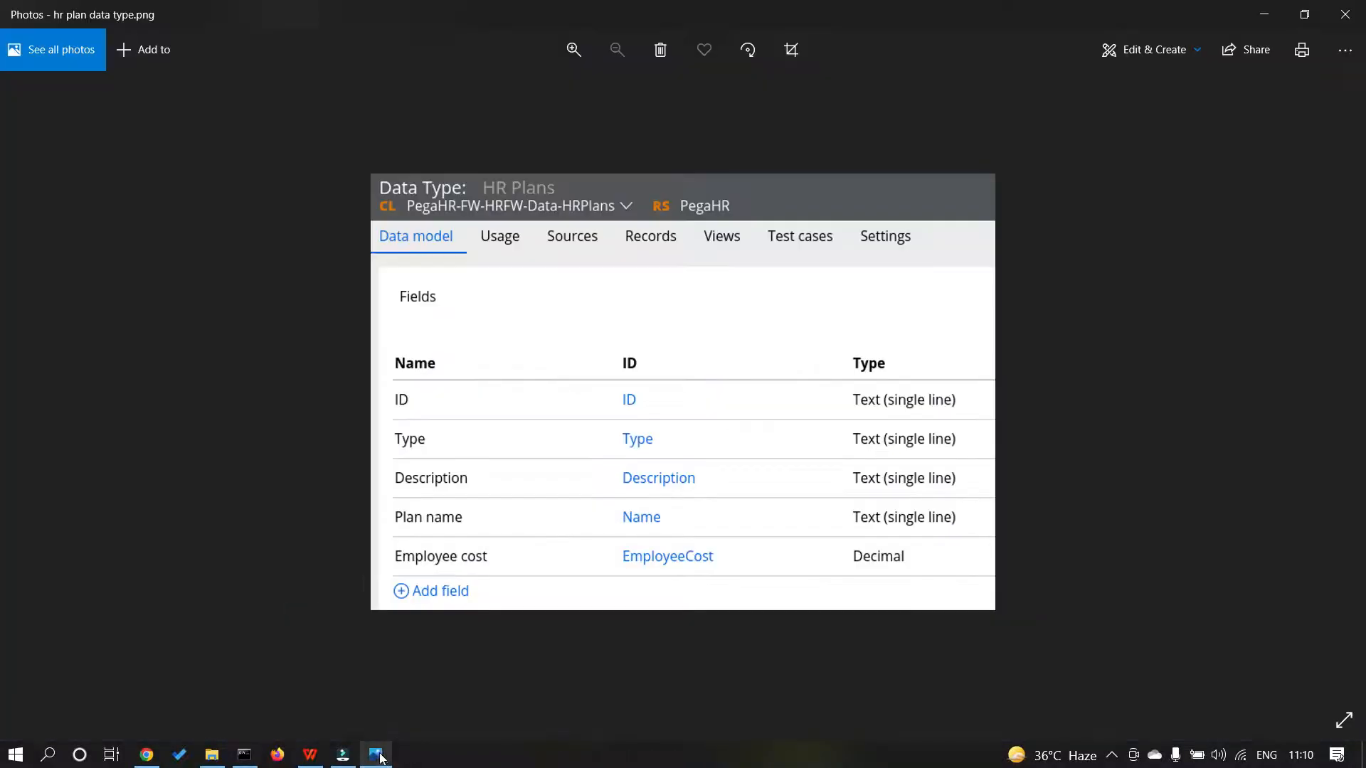
pyautogui.press('Right')
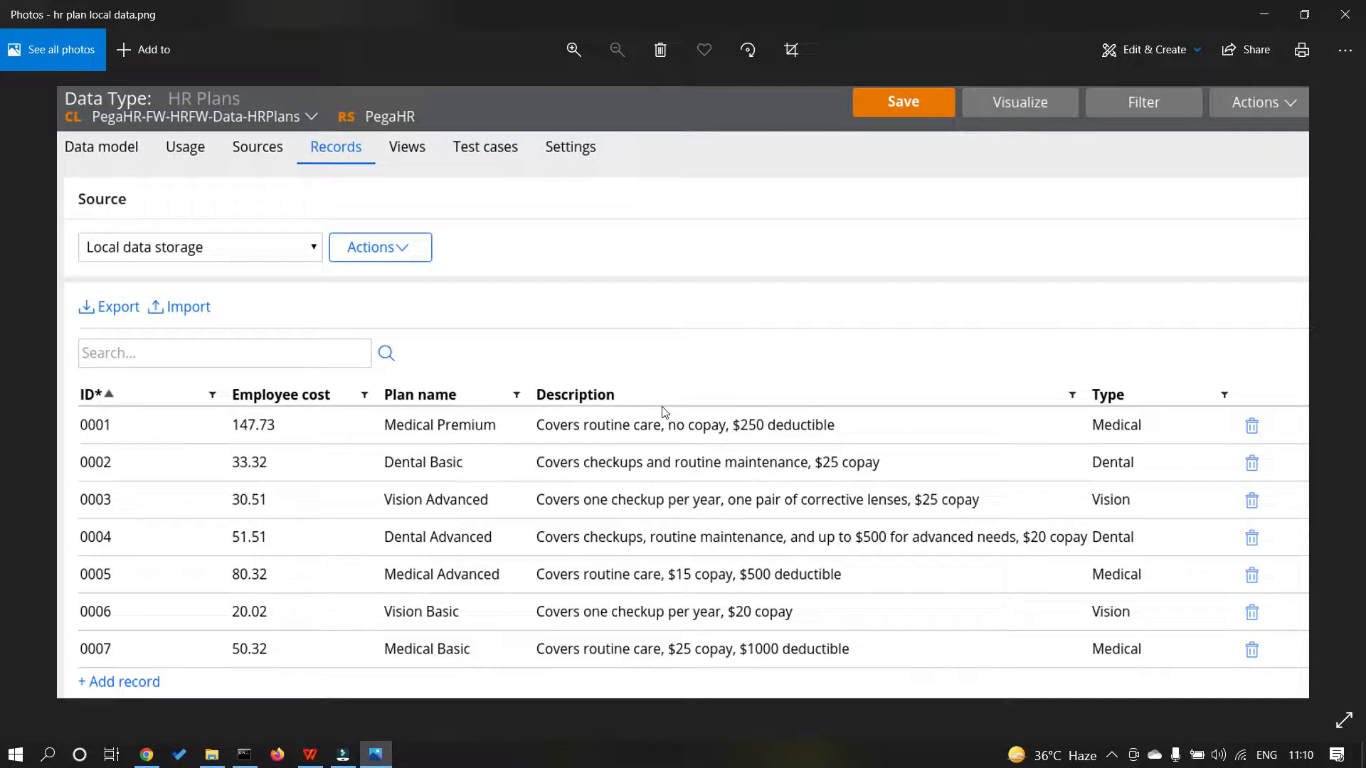
pyautogui.hotkey('alt', 'Tab')
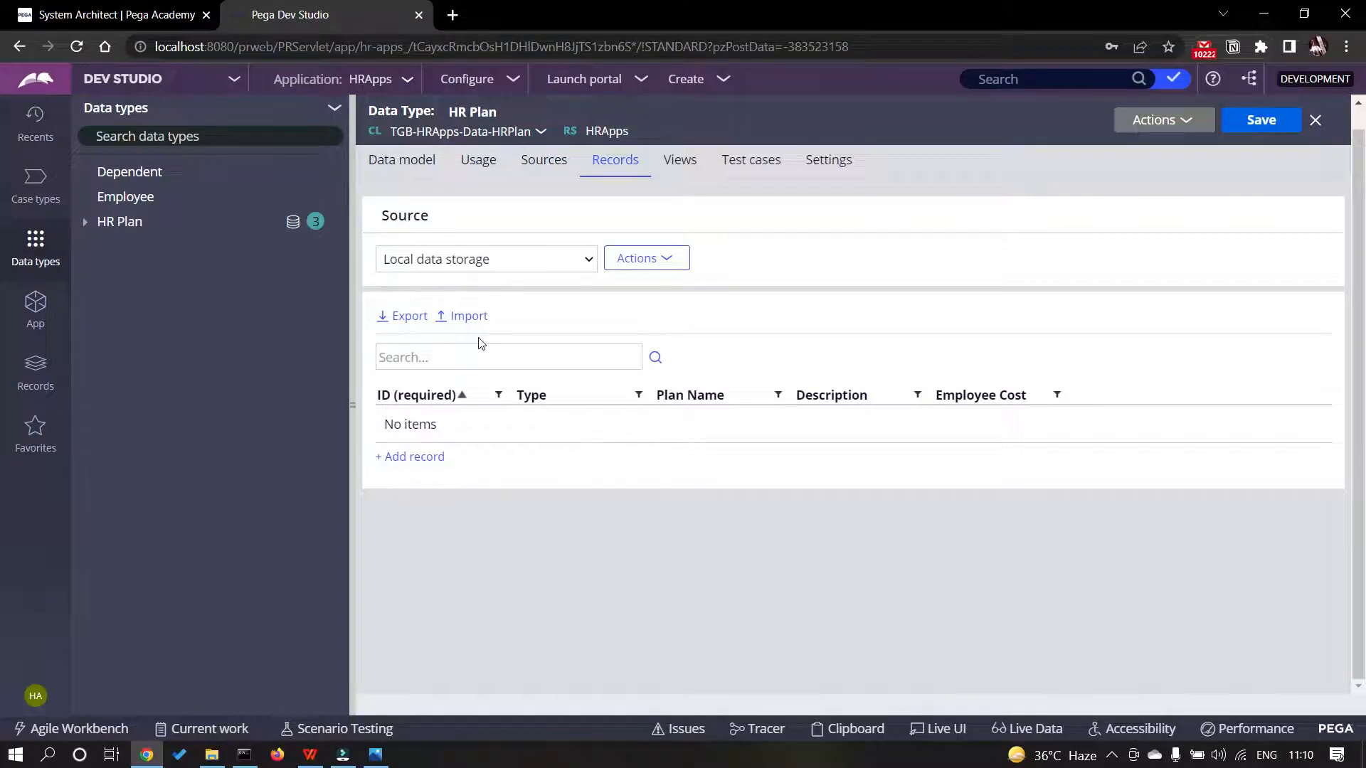
# - Start an Add or update import of HR Plan records, uploading the HR Plan file from D:\Pega 7.2 Exercise Help
pyautogui.click(469, 316)
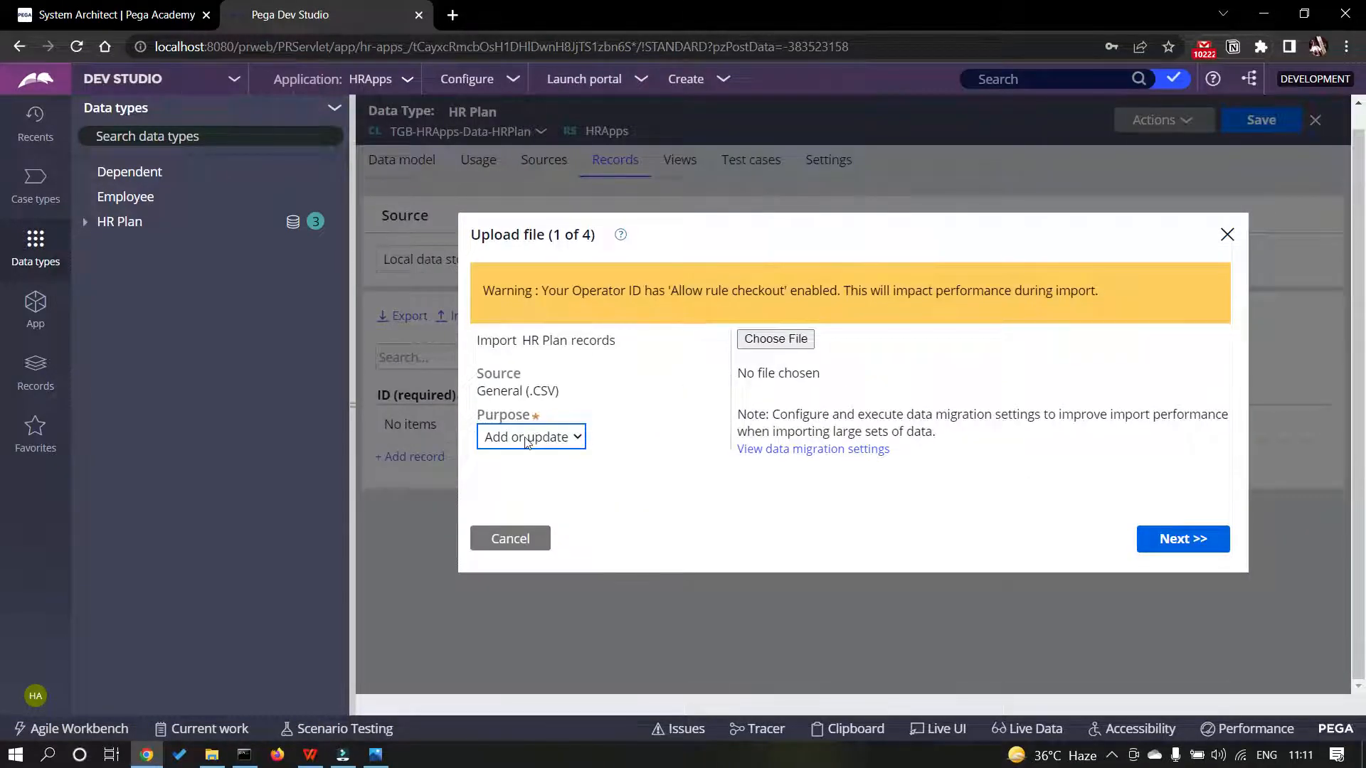
pyautogui.click(754, 340)
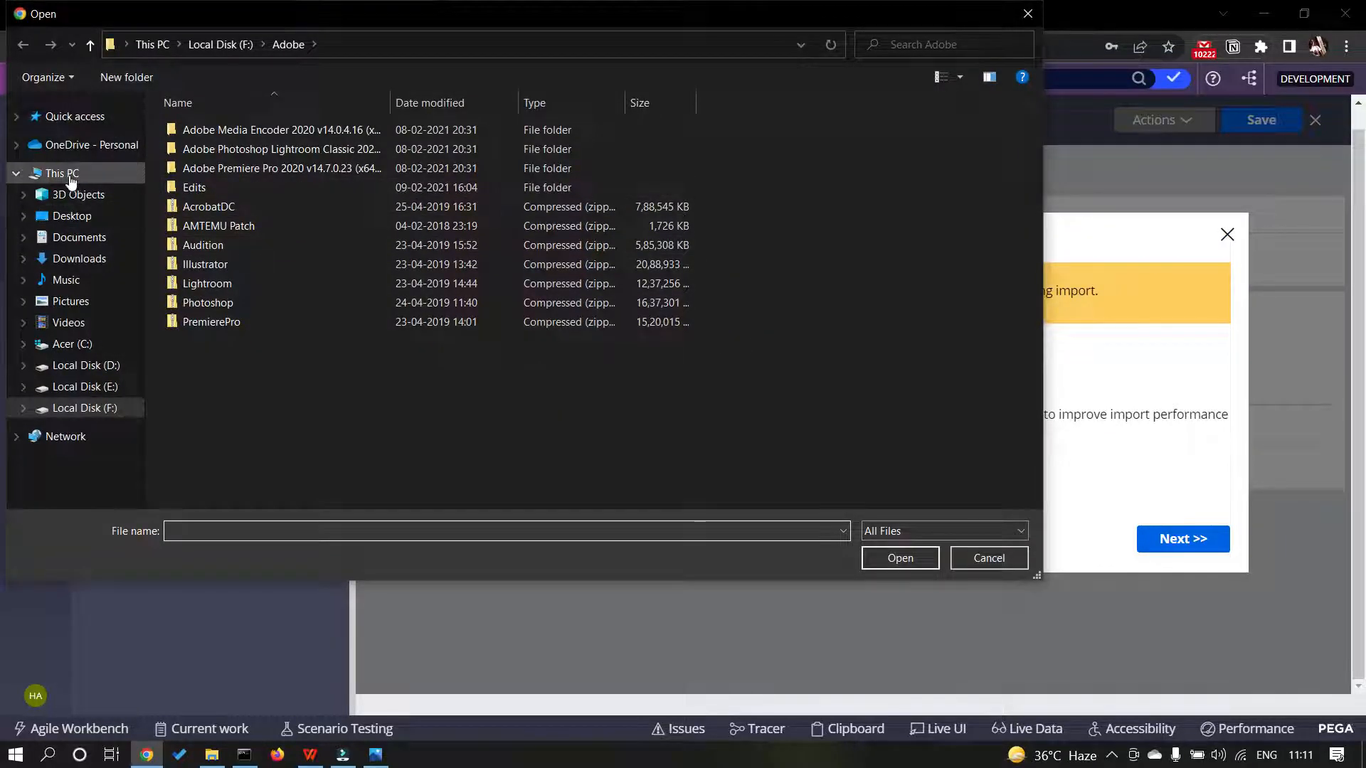
pyautogui.click(71, 176)
pyautogui.doubleClick(548, 322)
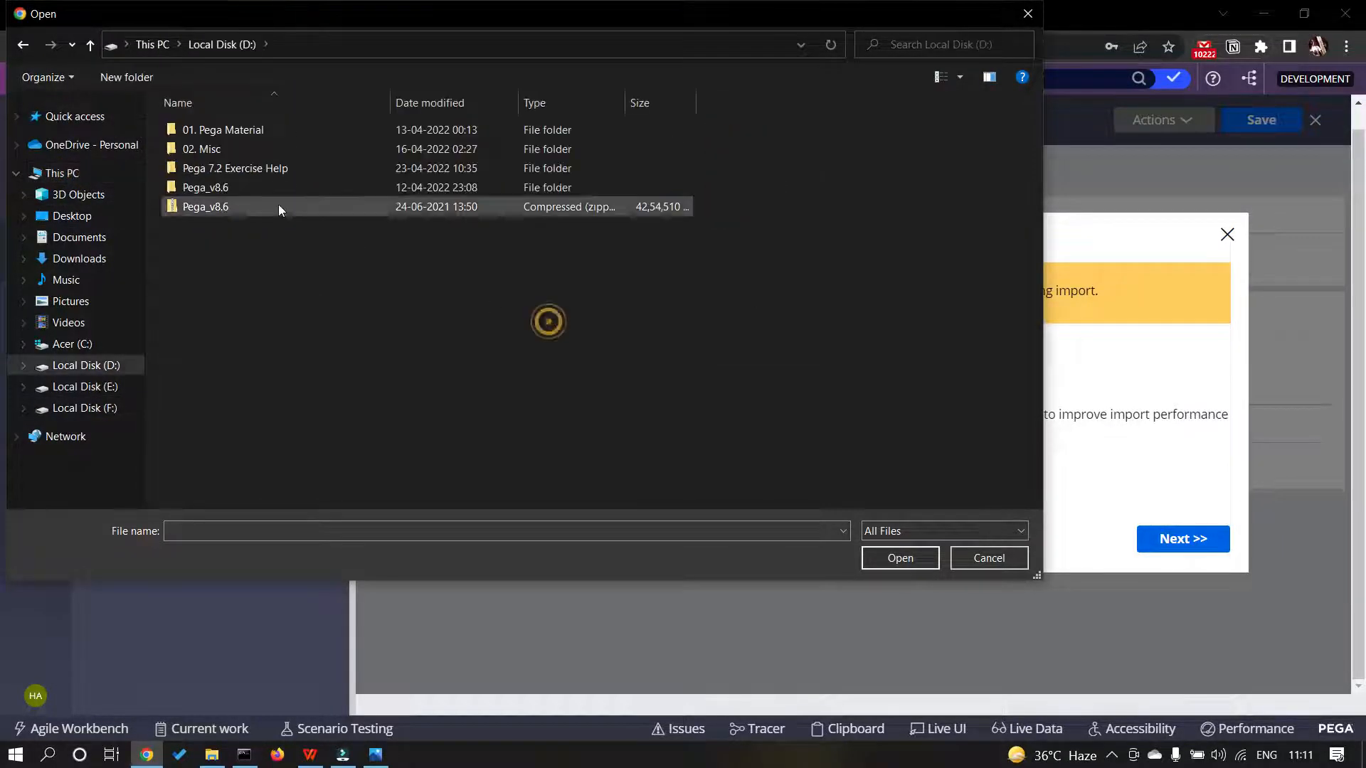
pyautogui.doubleClick(234, 168)
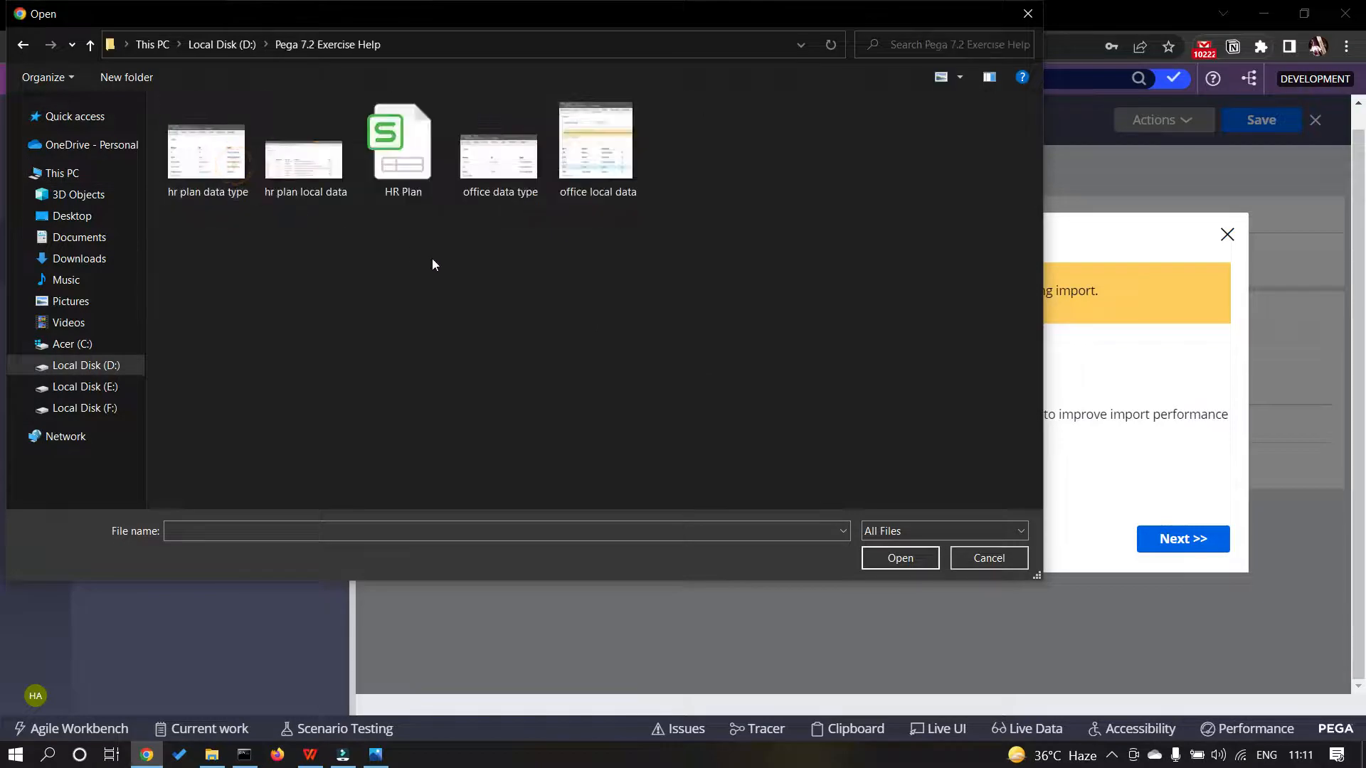
pyautogui.click(402, 146)
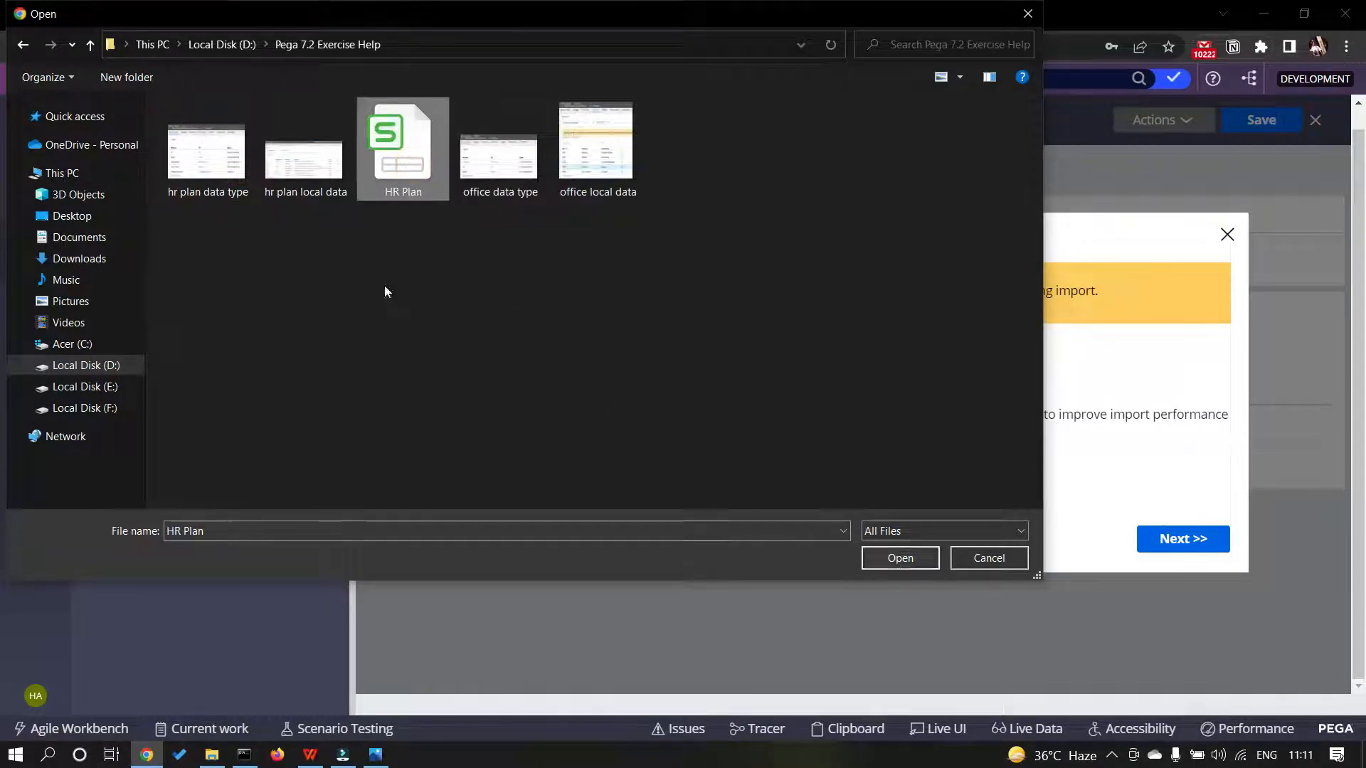
pyautogui.click(882, 556)
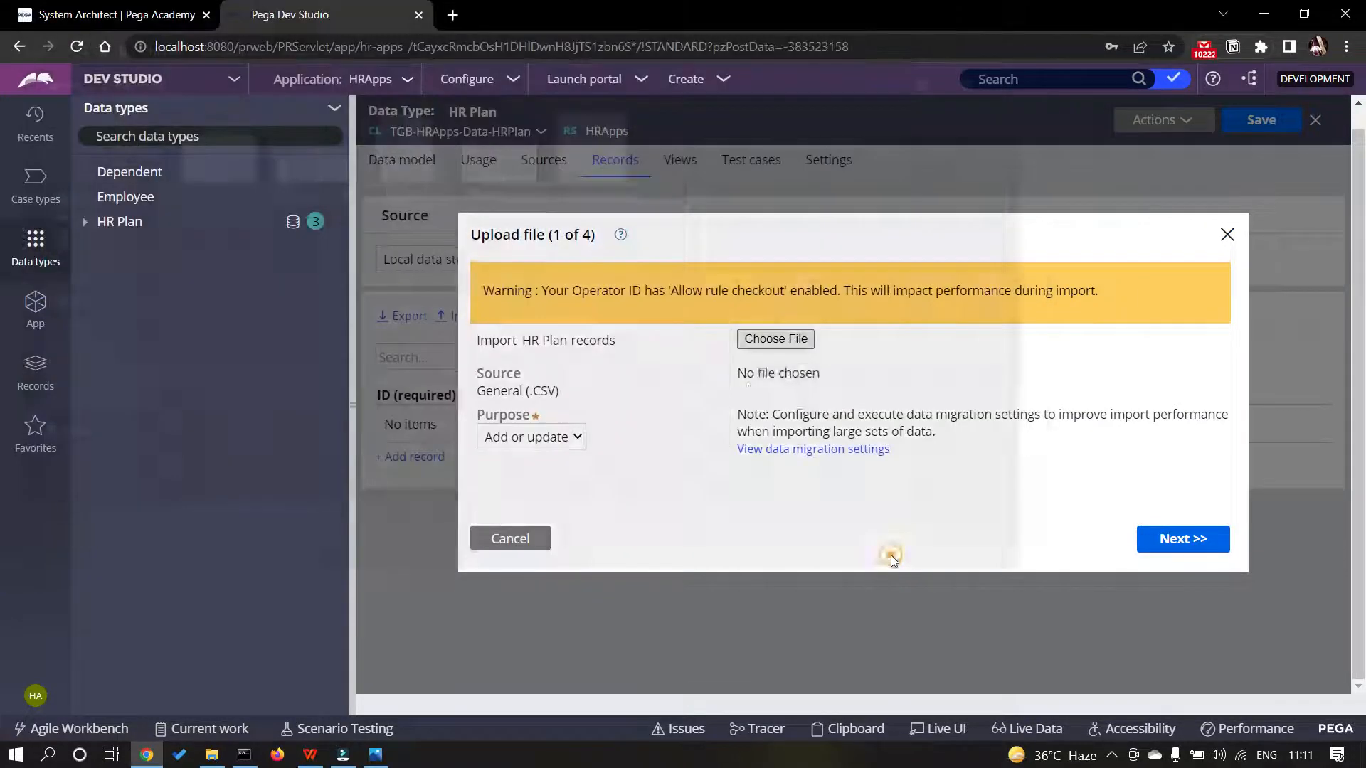
pyautogui.click(1197, 545)
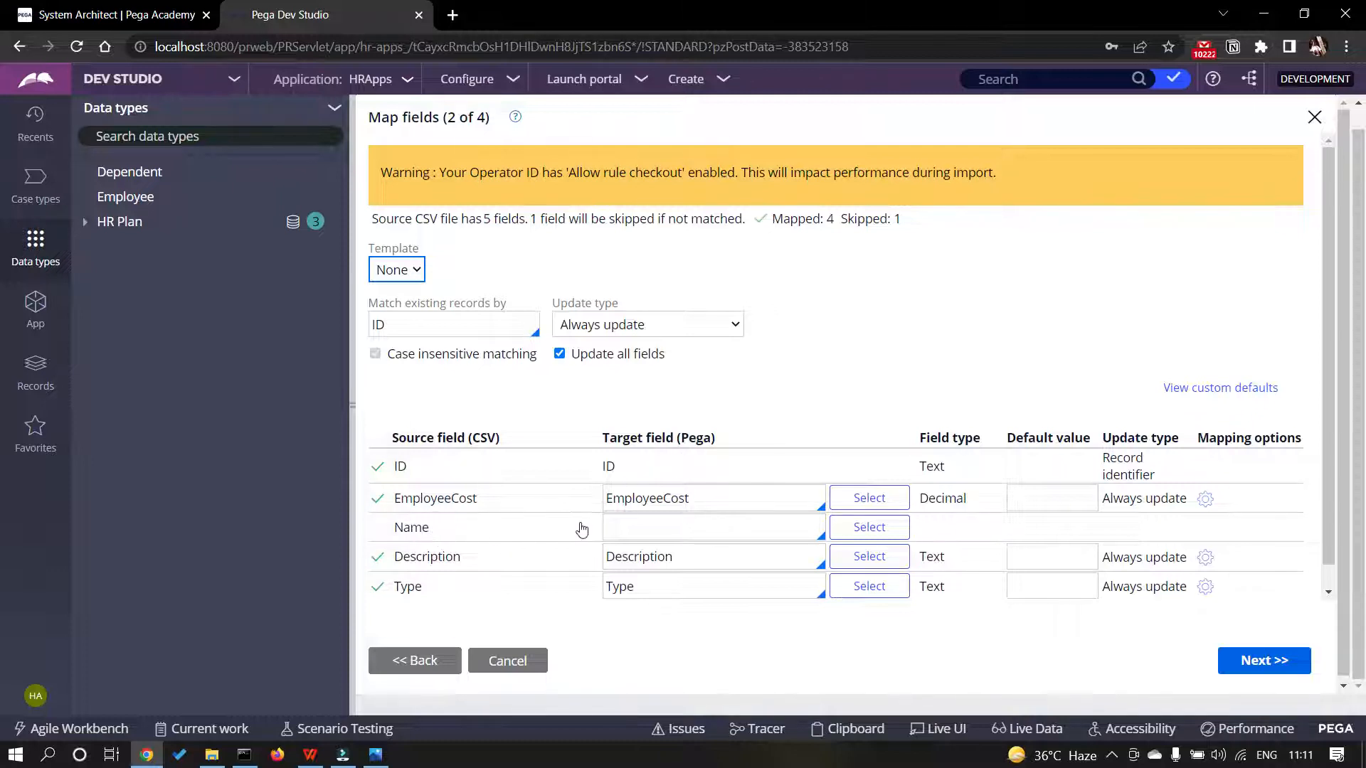
# - Map the CSV source field Name to the target field PlanName and proceed to the import options
pyautogui.click(659, 532)
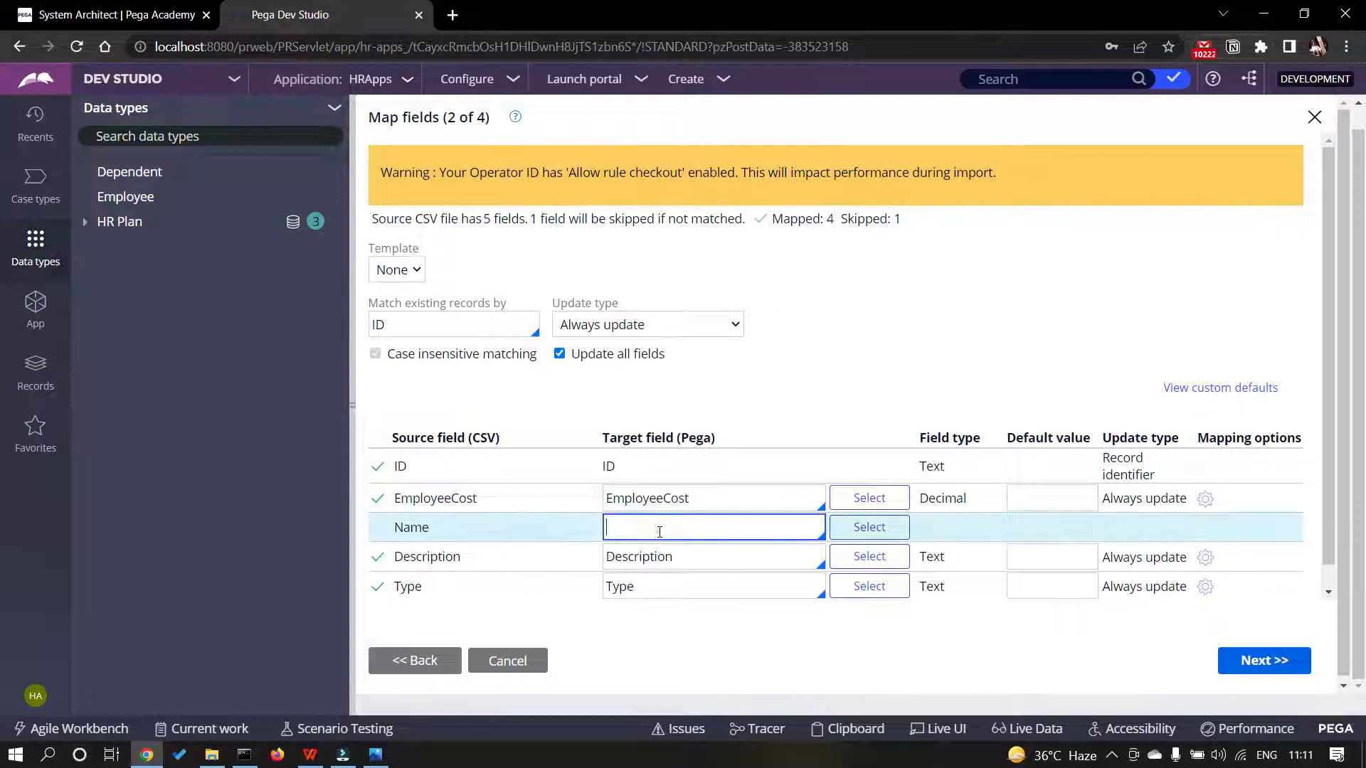
pyautogui.click(626, 519)
pyautogui.press('Down')
pyautogui.press('Down')
pyautogui.press('Down')
pyautogui.press('Down')
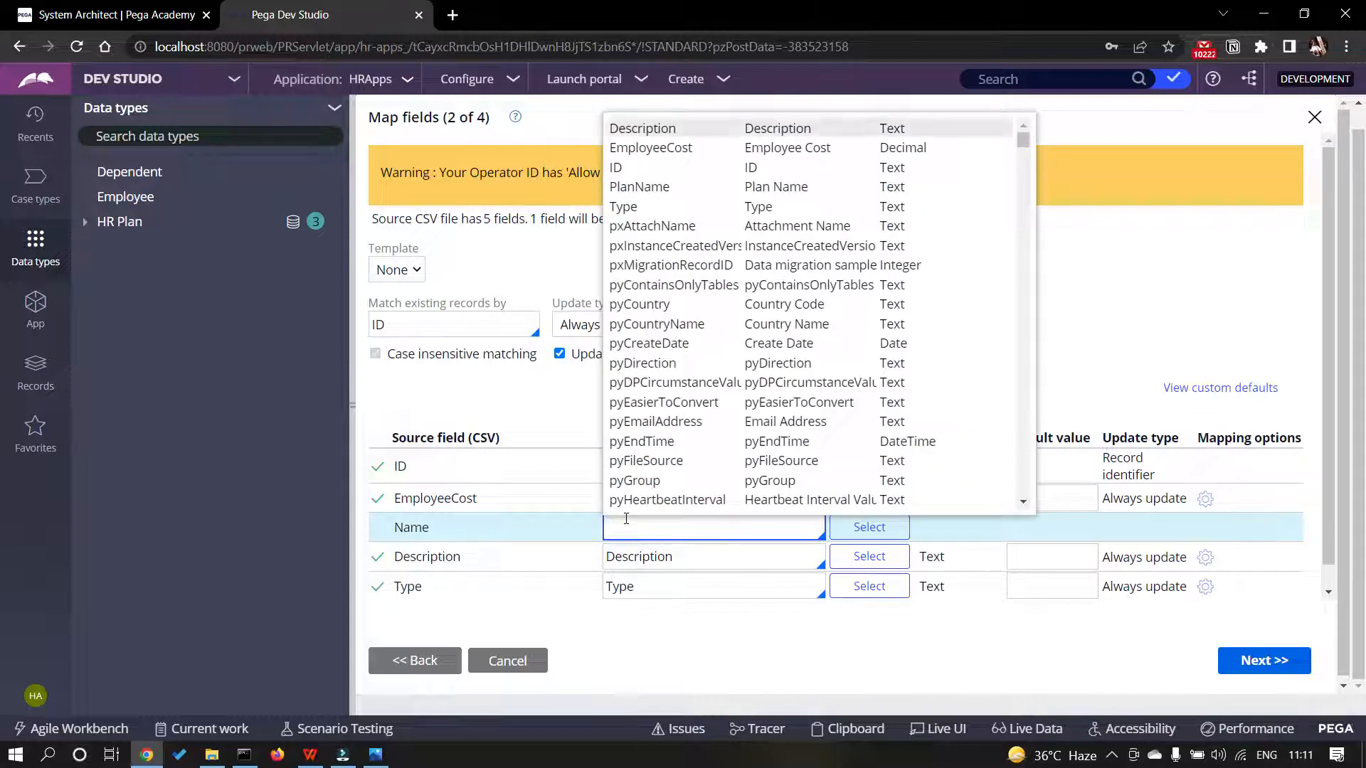
pyautogui.press('Return')
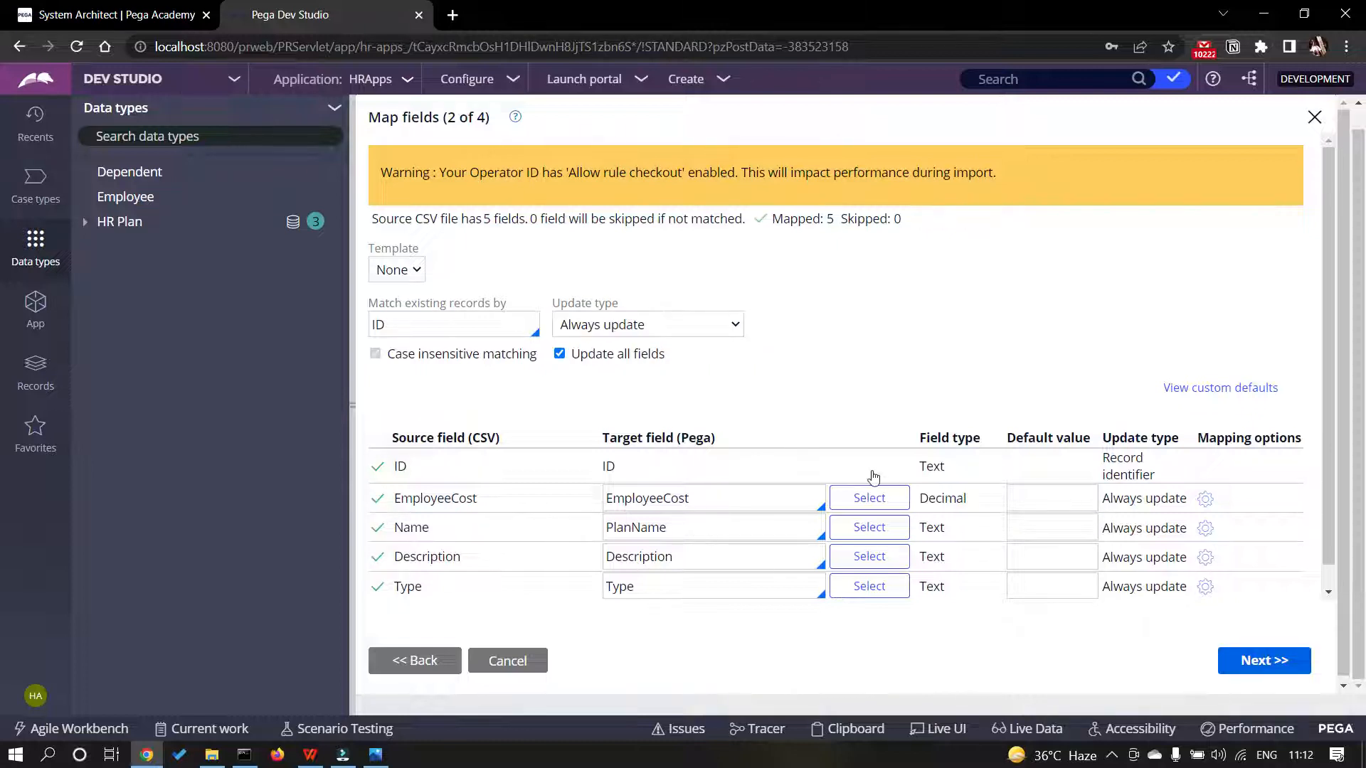
pyautogui.scroll(-1, 860, 448)
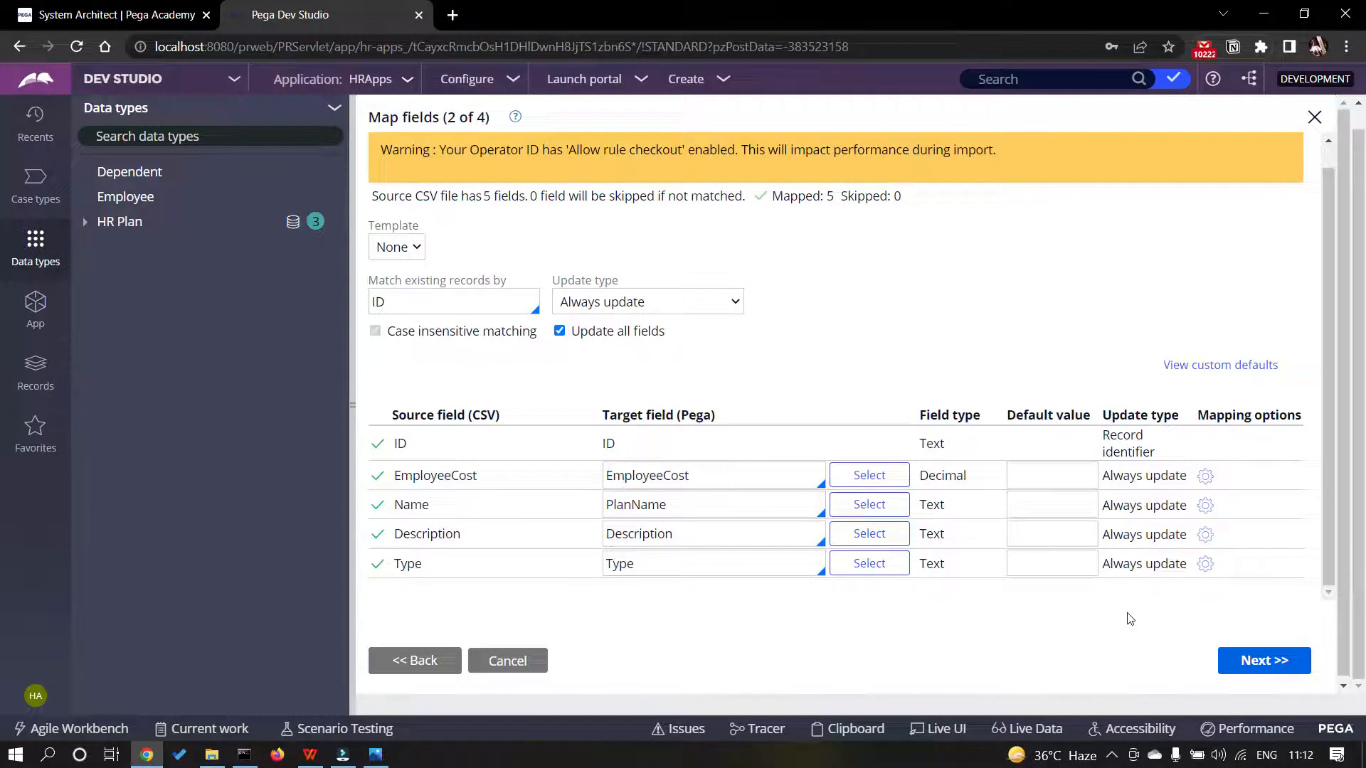
pyautogui.click(1257, 660)
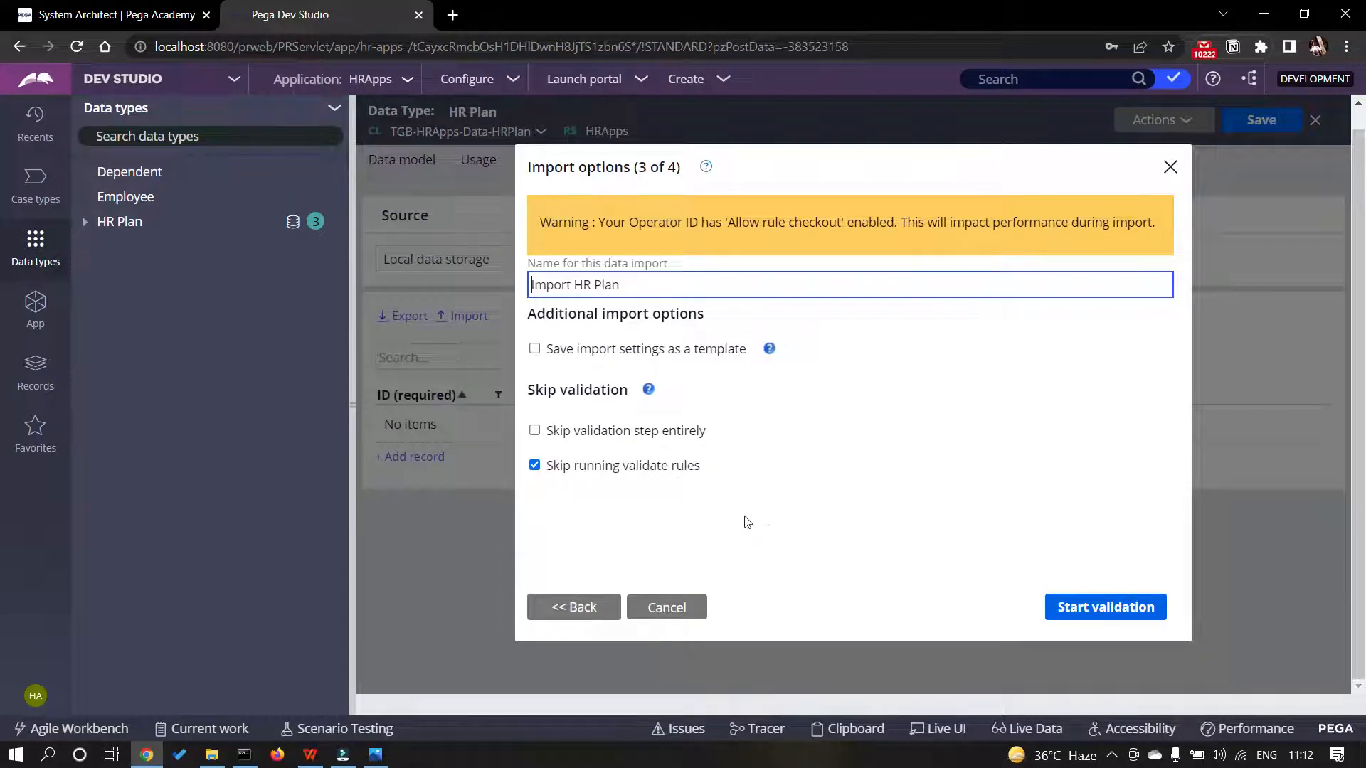
# - Validate the HR Plan records with the default import options, then run and finish the import
pyautogui.click(1099, 607)
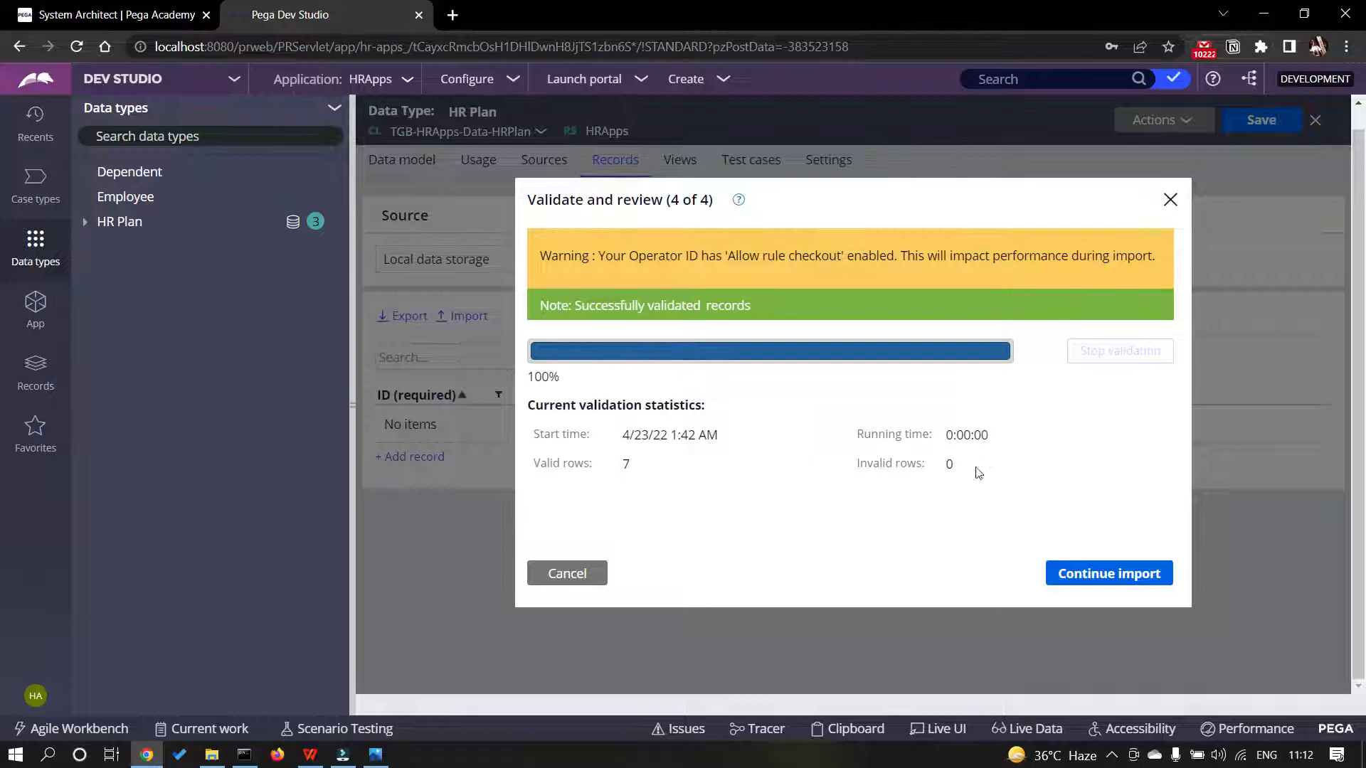
pyautogui.click(1103, 571)
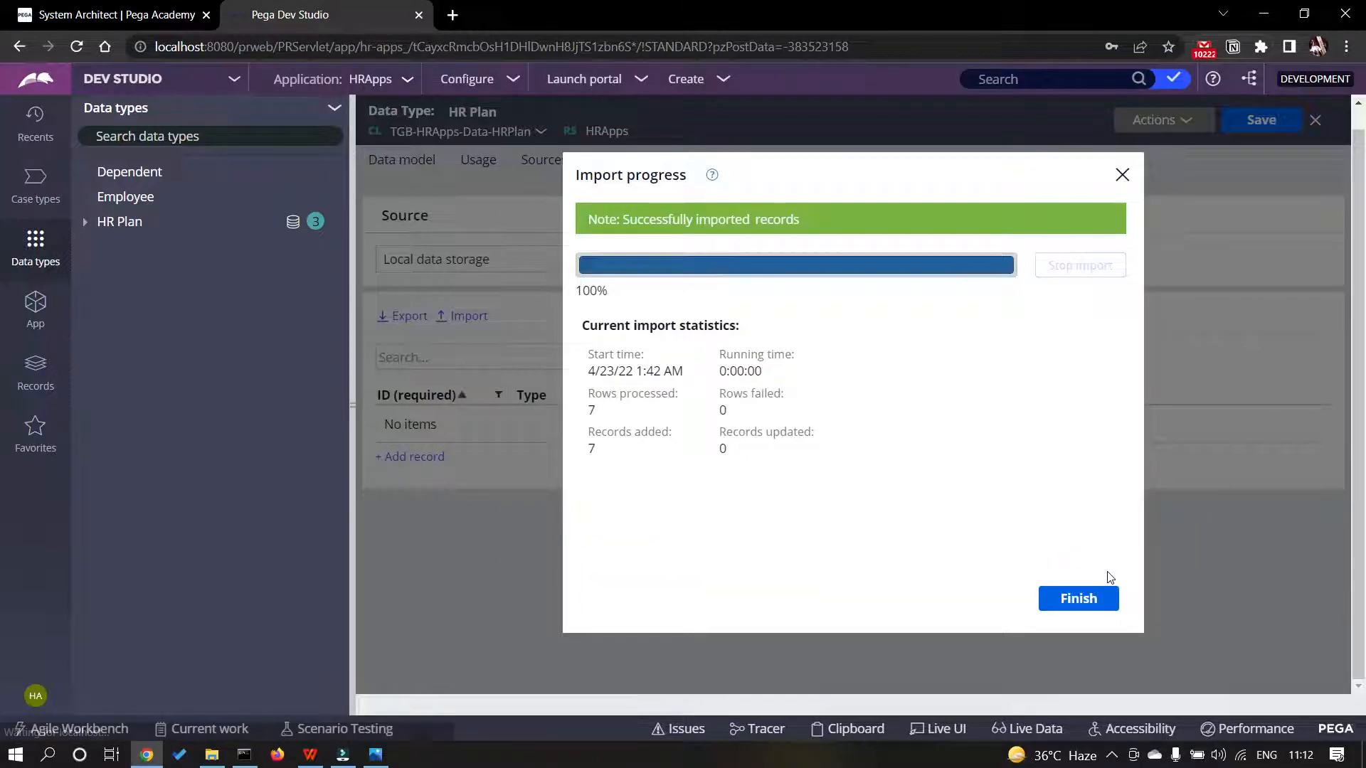
pyautogui.click(1084, 607)
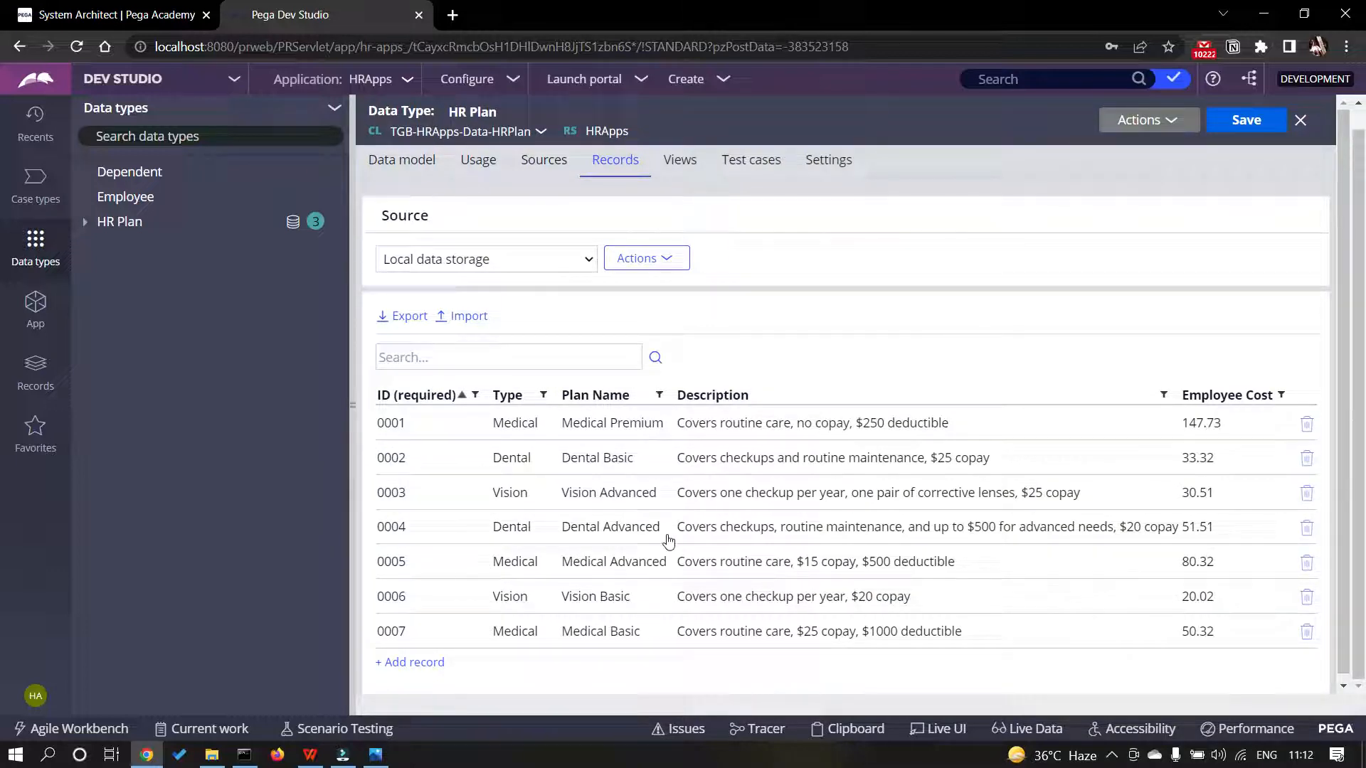
# - Compare the imported records with the reference image in Photos and save the HR Plan data type
pyautogui.hotkey('alt', 'Tab')
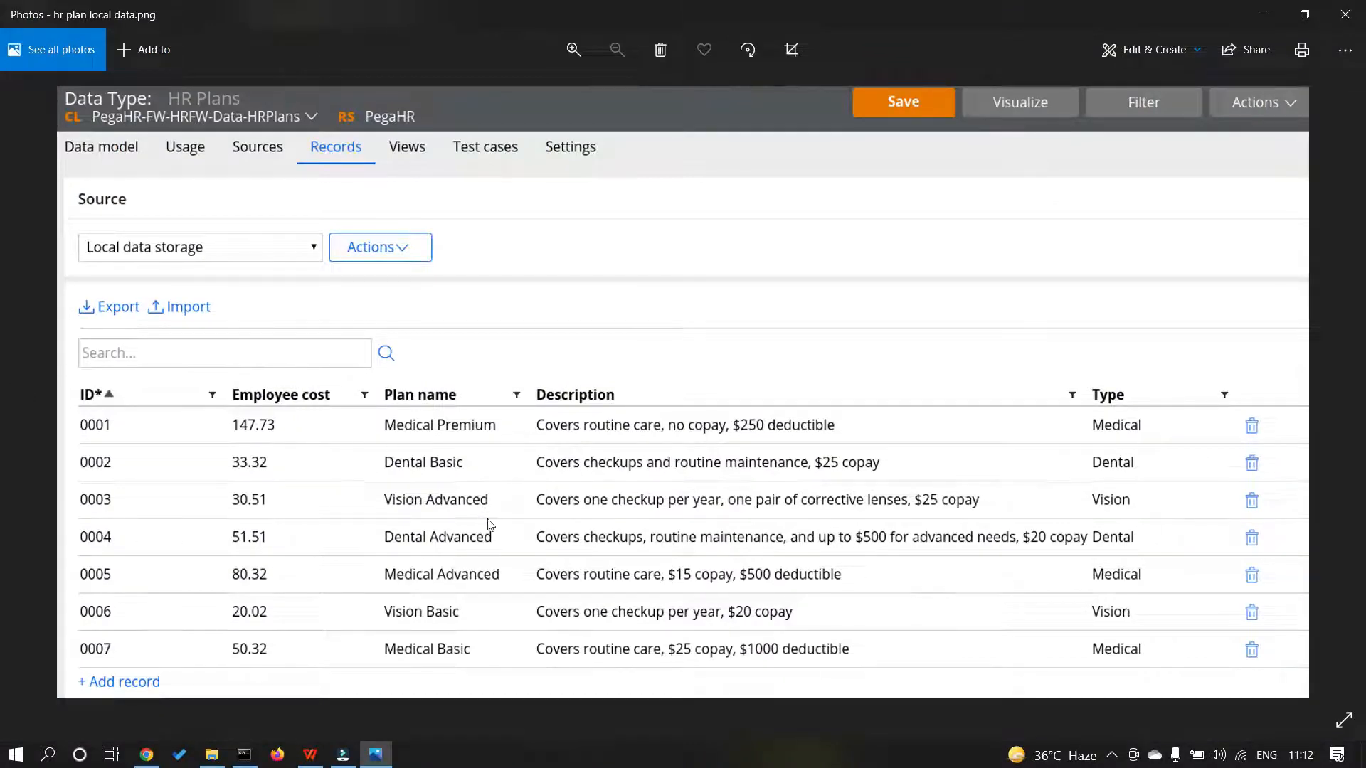
pyautogui.hotkey('alt', 'Tab')
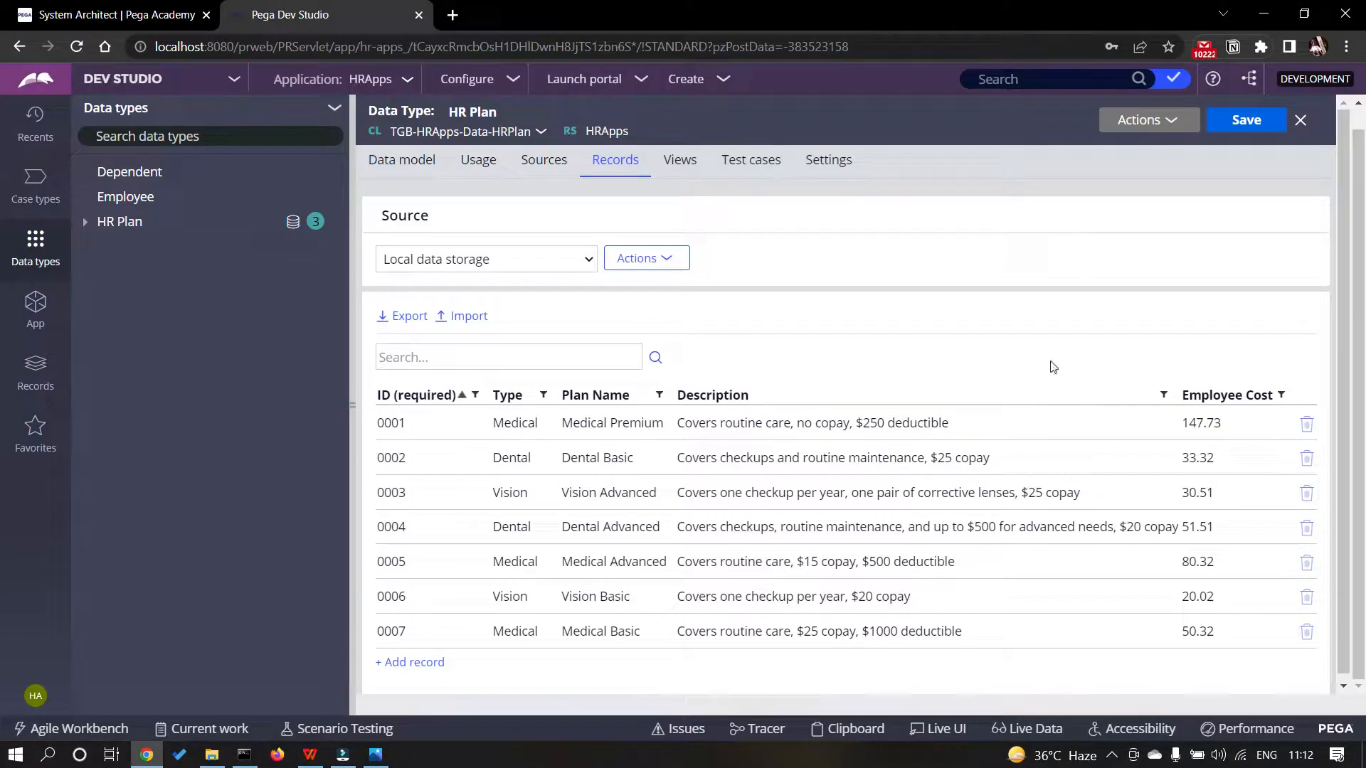
pyautogui.click(1254, 121)
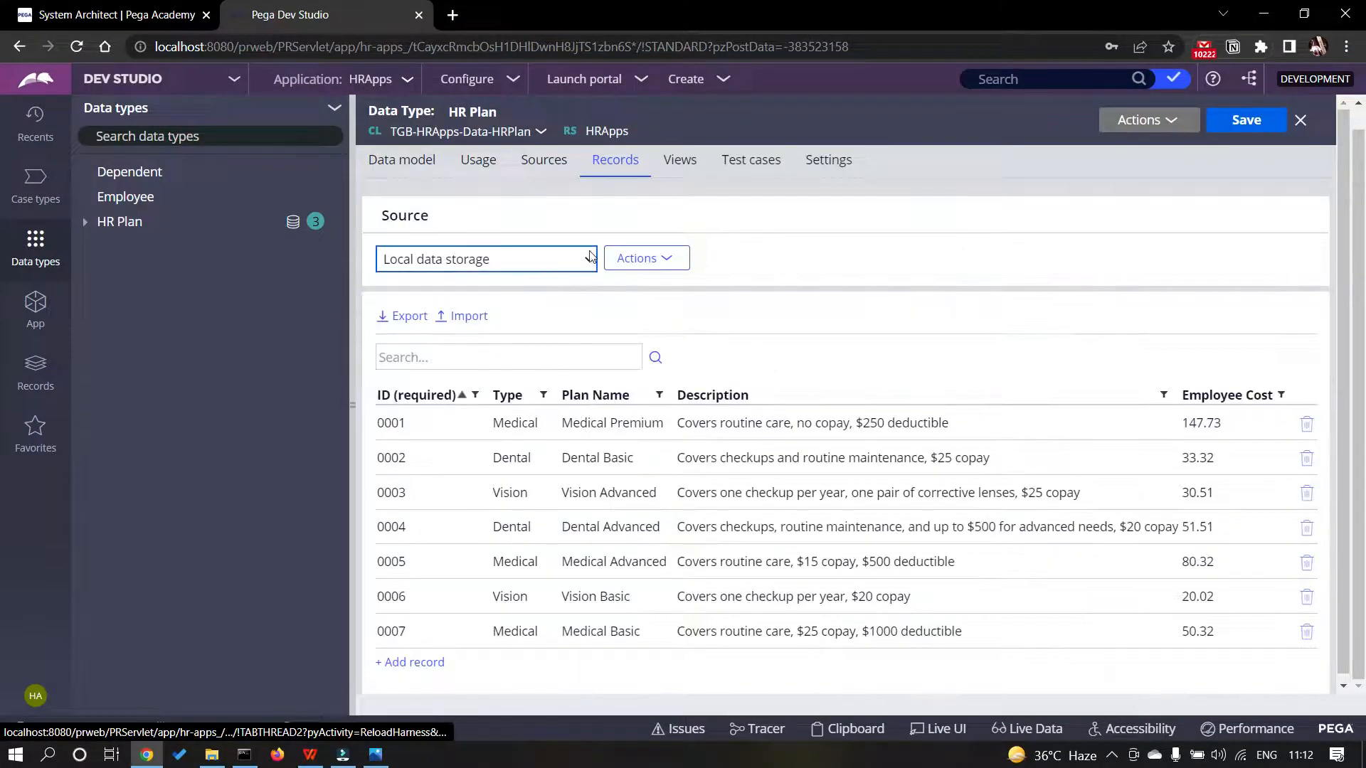
# - Open the Benefits Enrollment case type and close the HR plan reference image in Photos
pyautogui.click(29, 199)
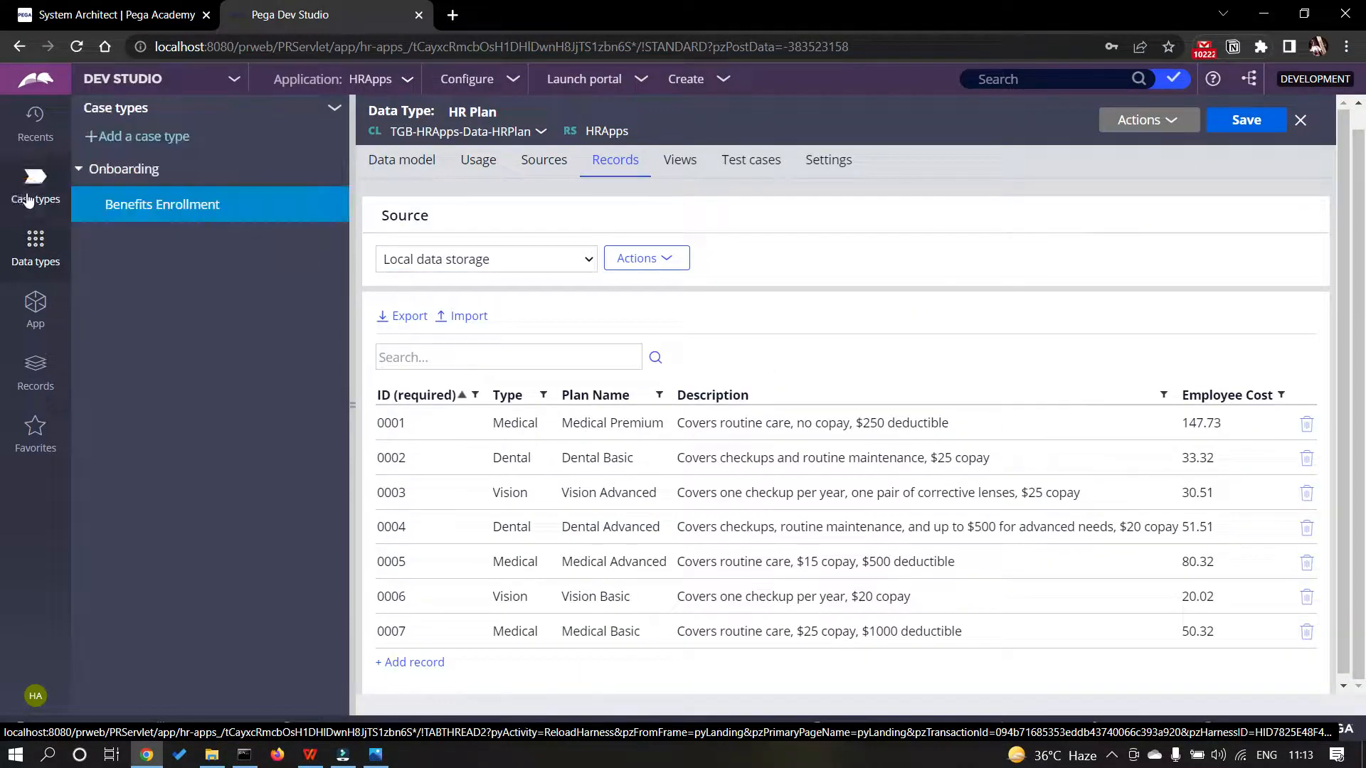
pyautogui.click(168, 207)
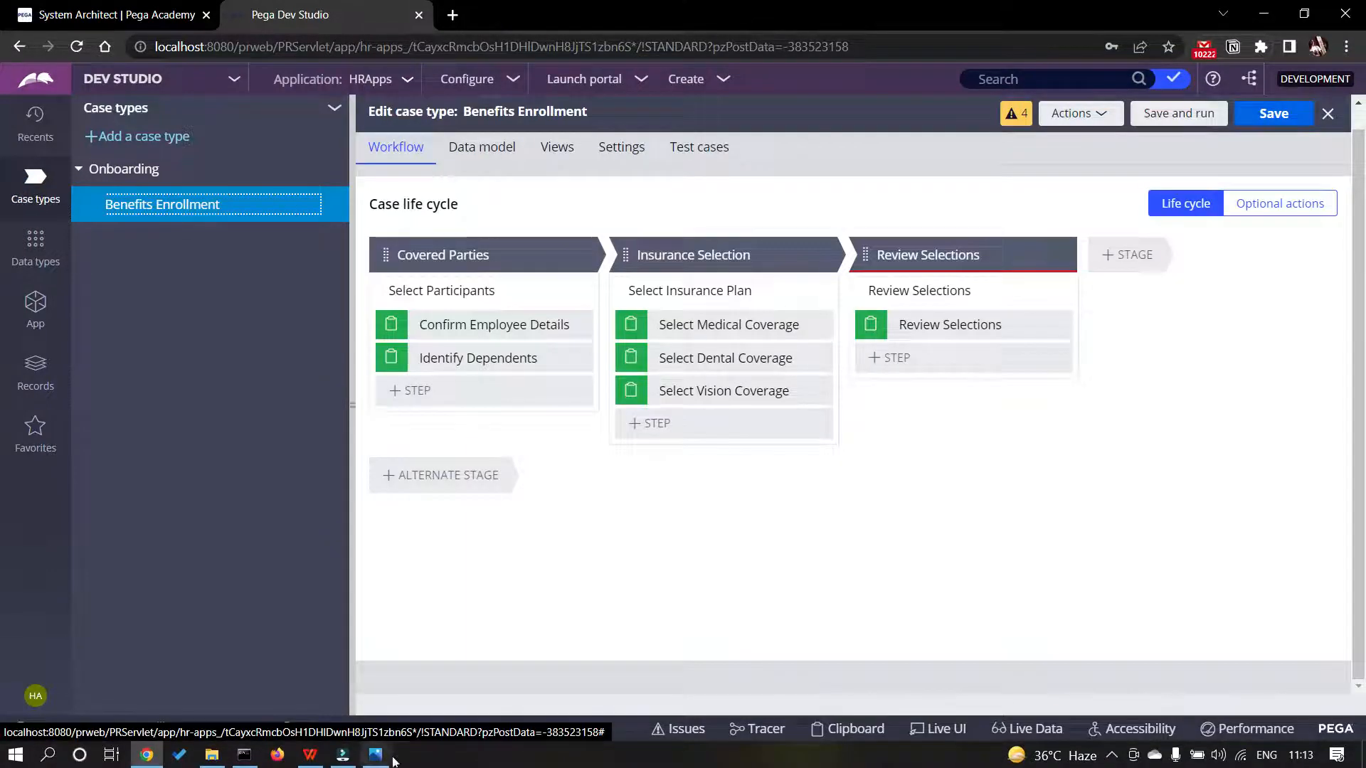
pyautogui.click(377, 756)
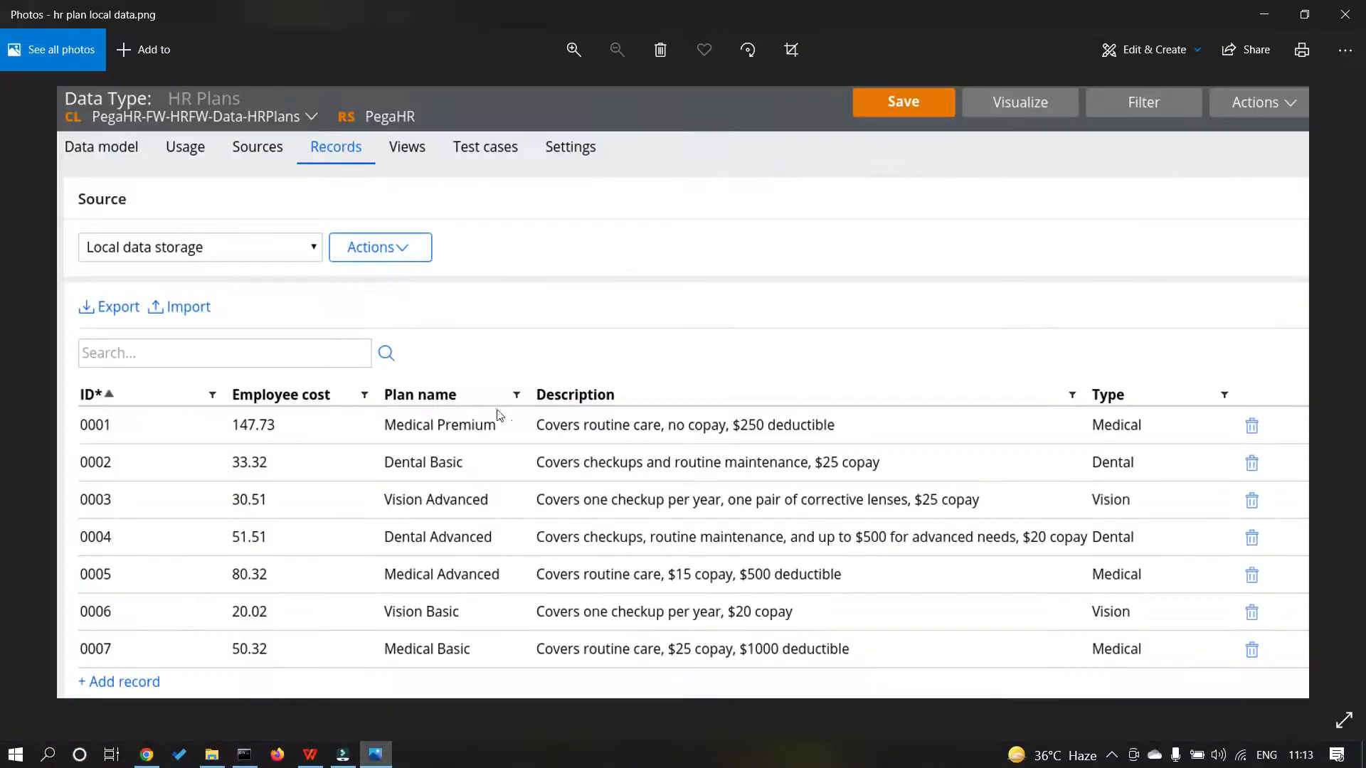
pyautogui.click(1340, 22)
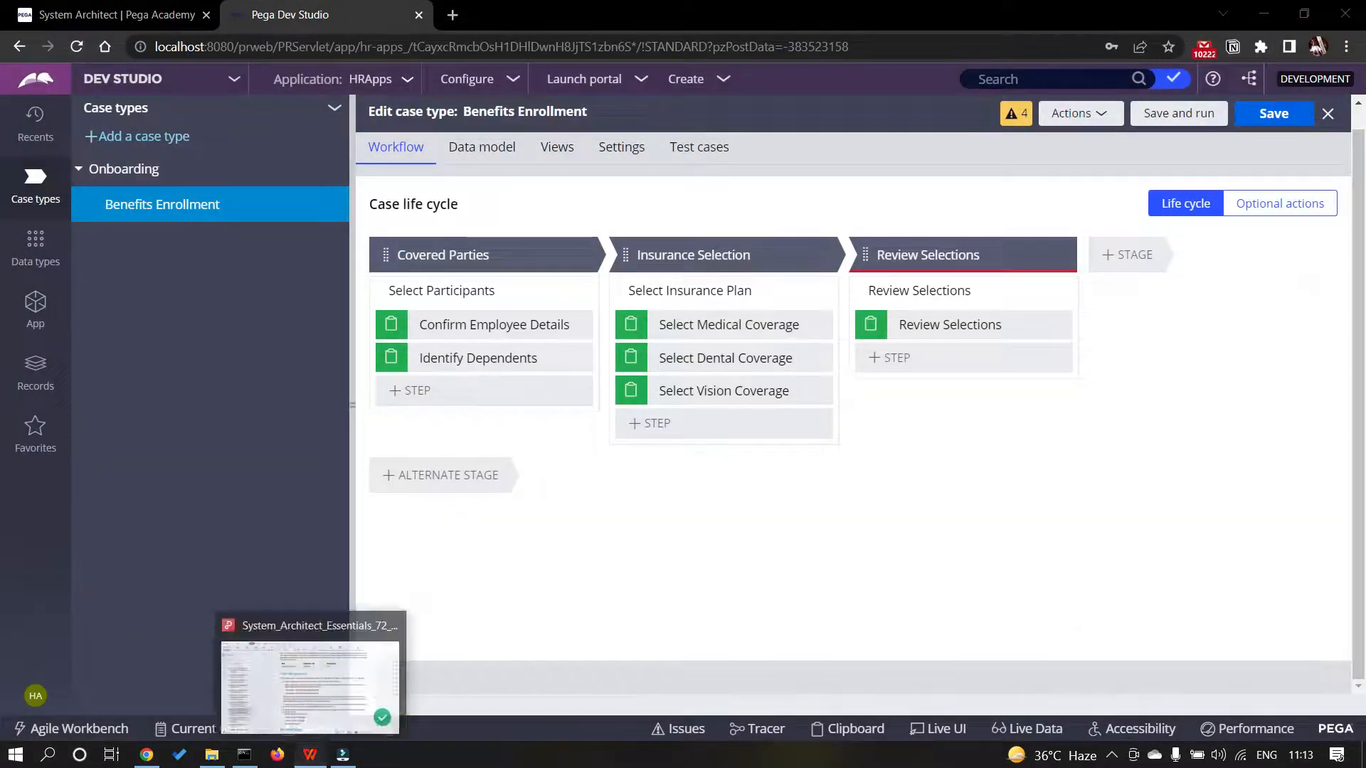
# - Read the assignment in the WPS Office exercise guide, covering the plan page properties and the TGB-HRApps-Data-HRPlan class, then return to Dev Studio
pyautogui.click(310, 754)
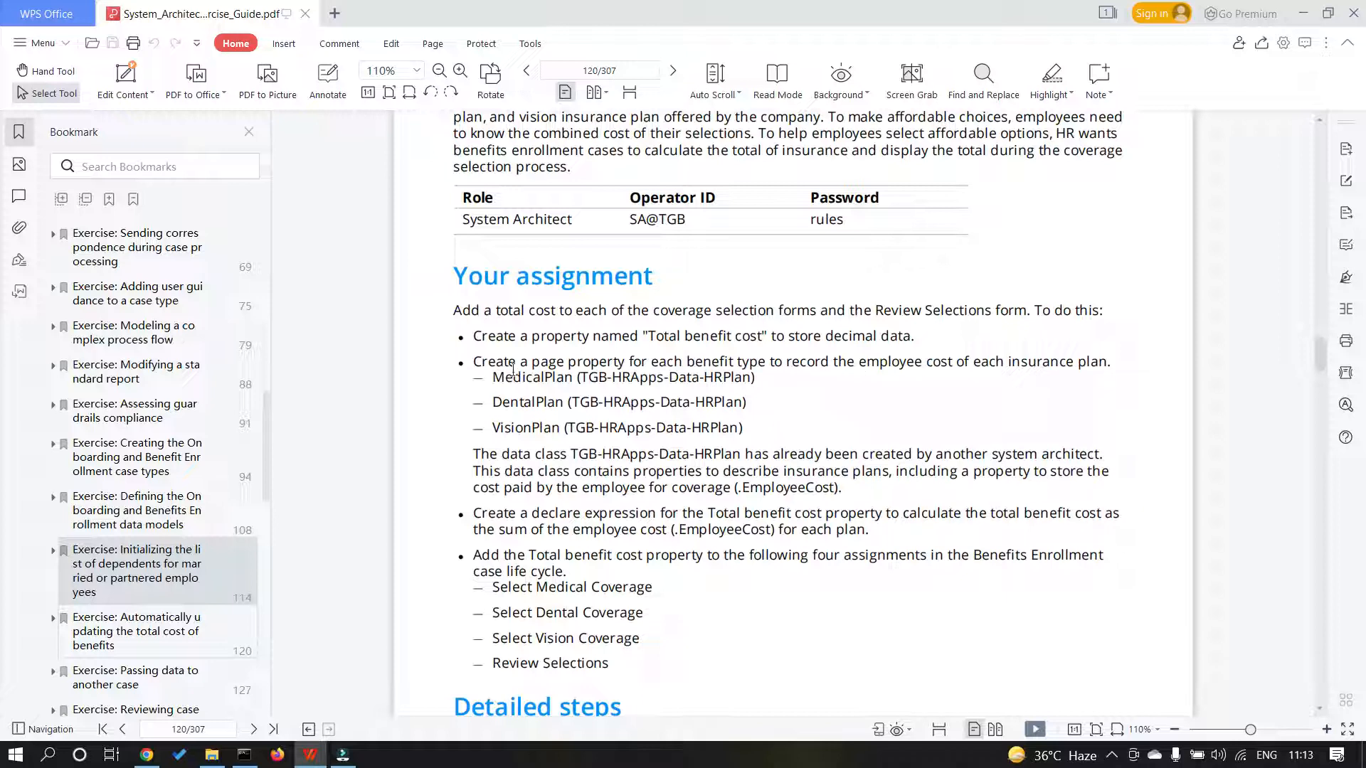
pyautogui.moveTo(494, 376); pyautogui.dragTo(574, 377)
pyautogui.click(537, 367)
pyautogui.moveTo(476, 454); pyautogui.dragTo(848, 473)
pyautogui.click(533, 474)
pyautogui.hotkey('alt', 'Tab')
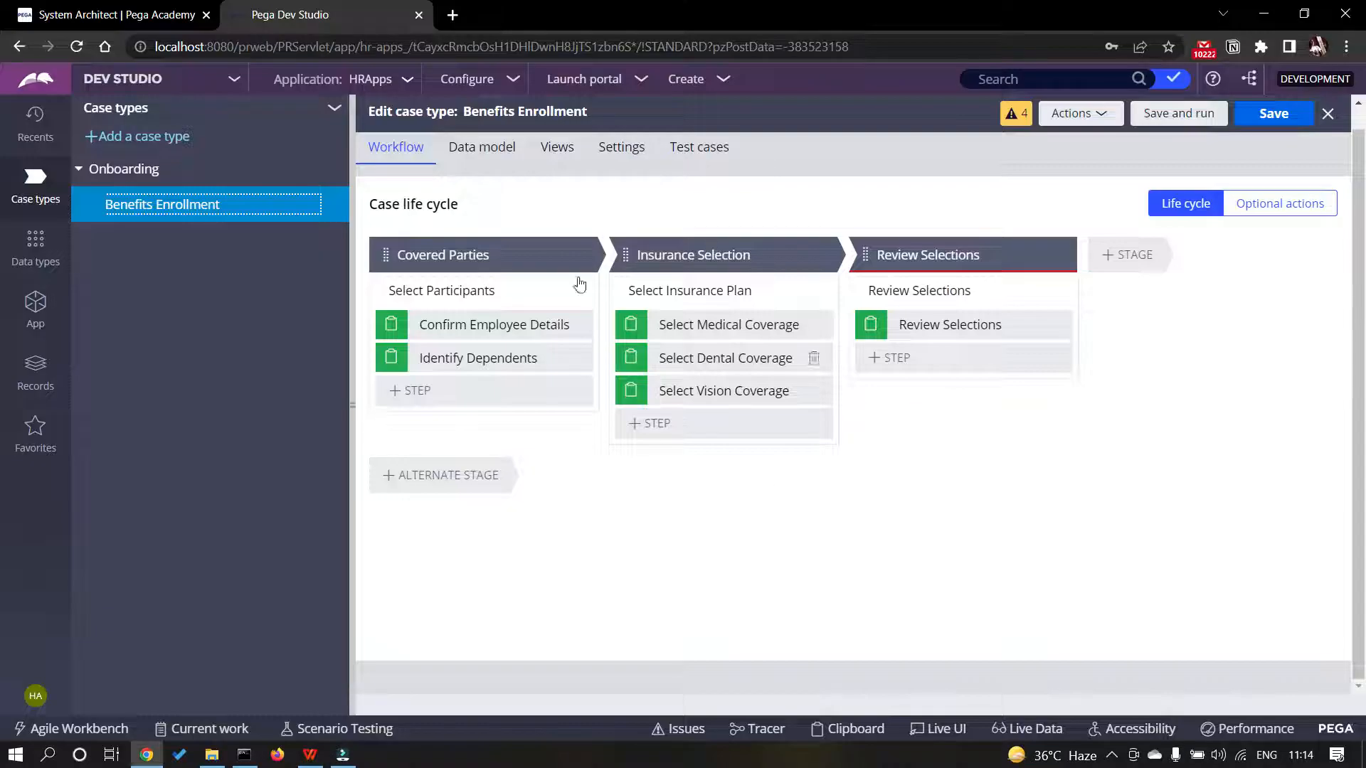
# - Review the HR Plan data type's records and return to the Benefits Enrollment case life cycle
pyautogui.click(35, 242)
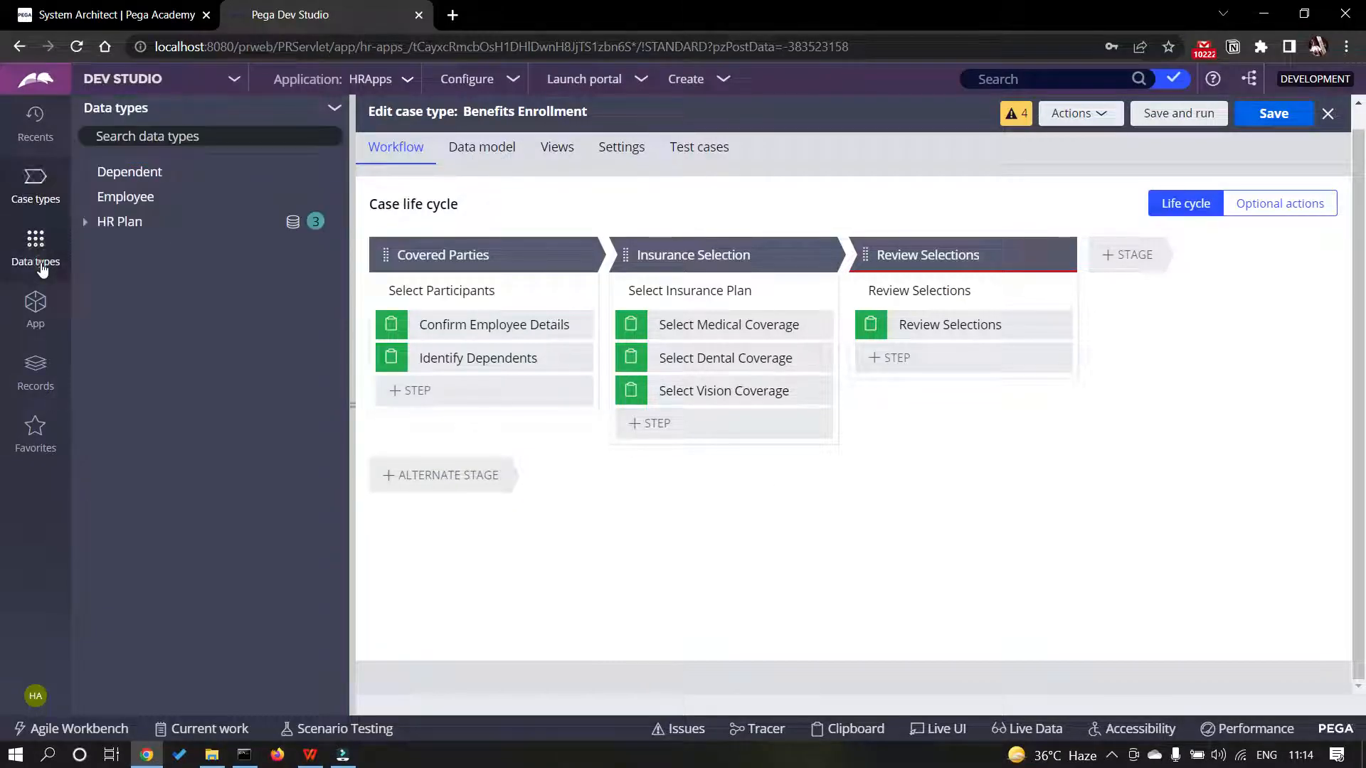
pyautogui.click(134, 224)
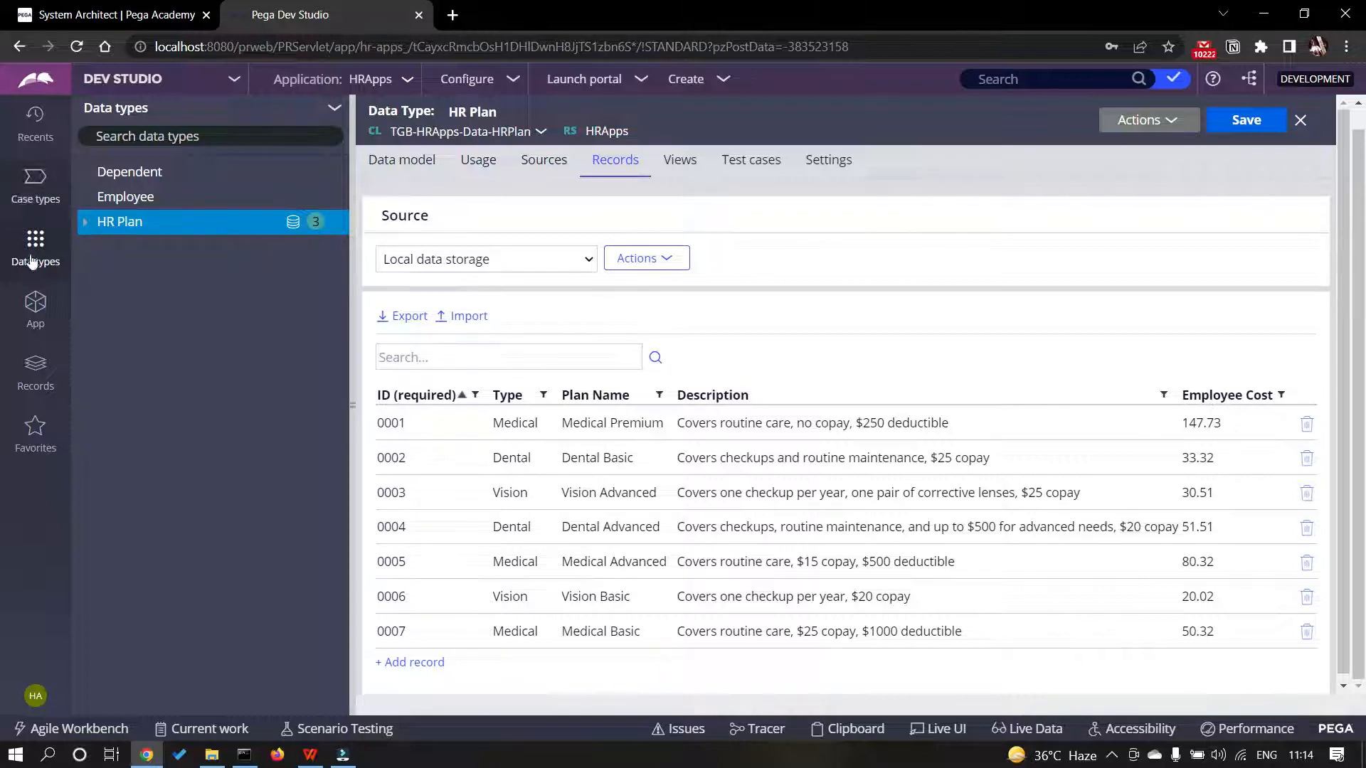
pyautogui.click(35, 179)
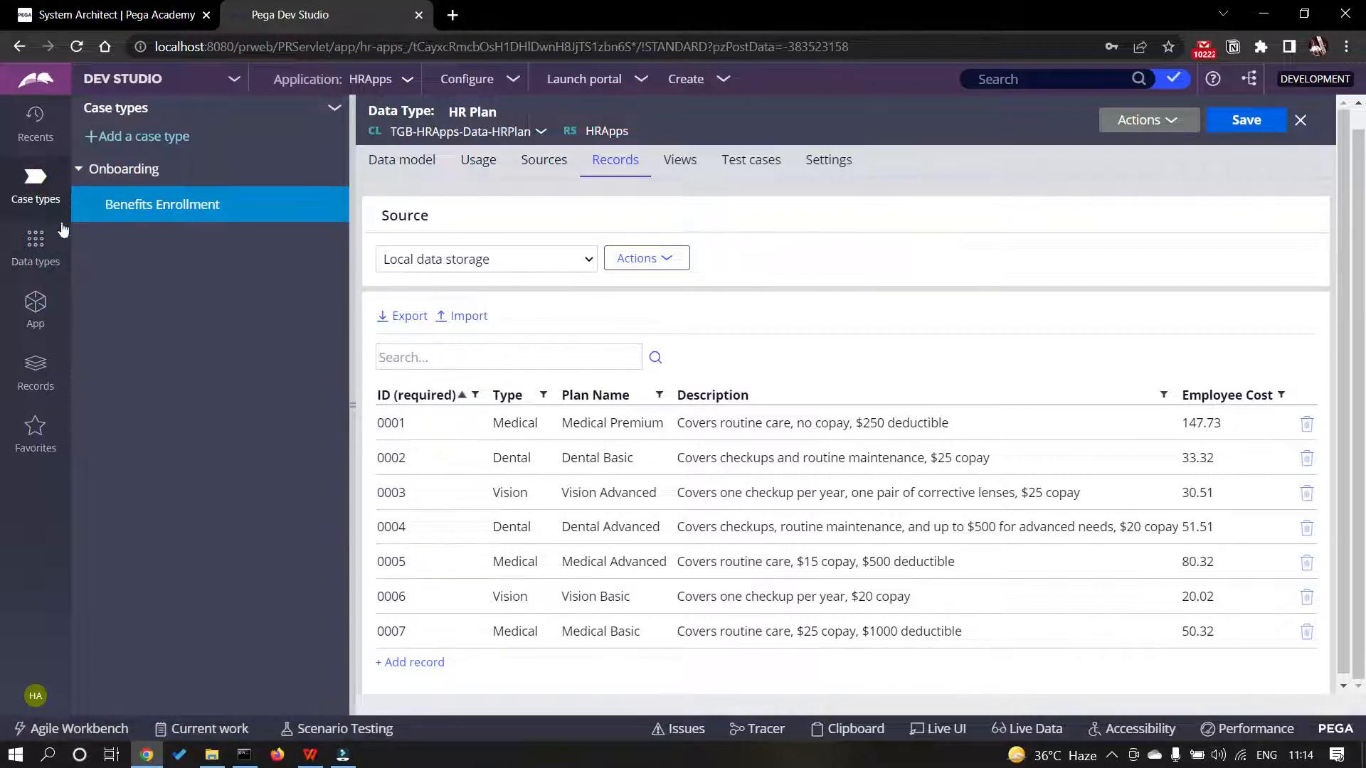
pyautogui.click(160, 209)
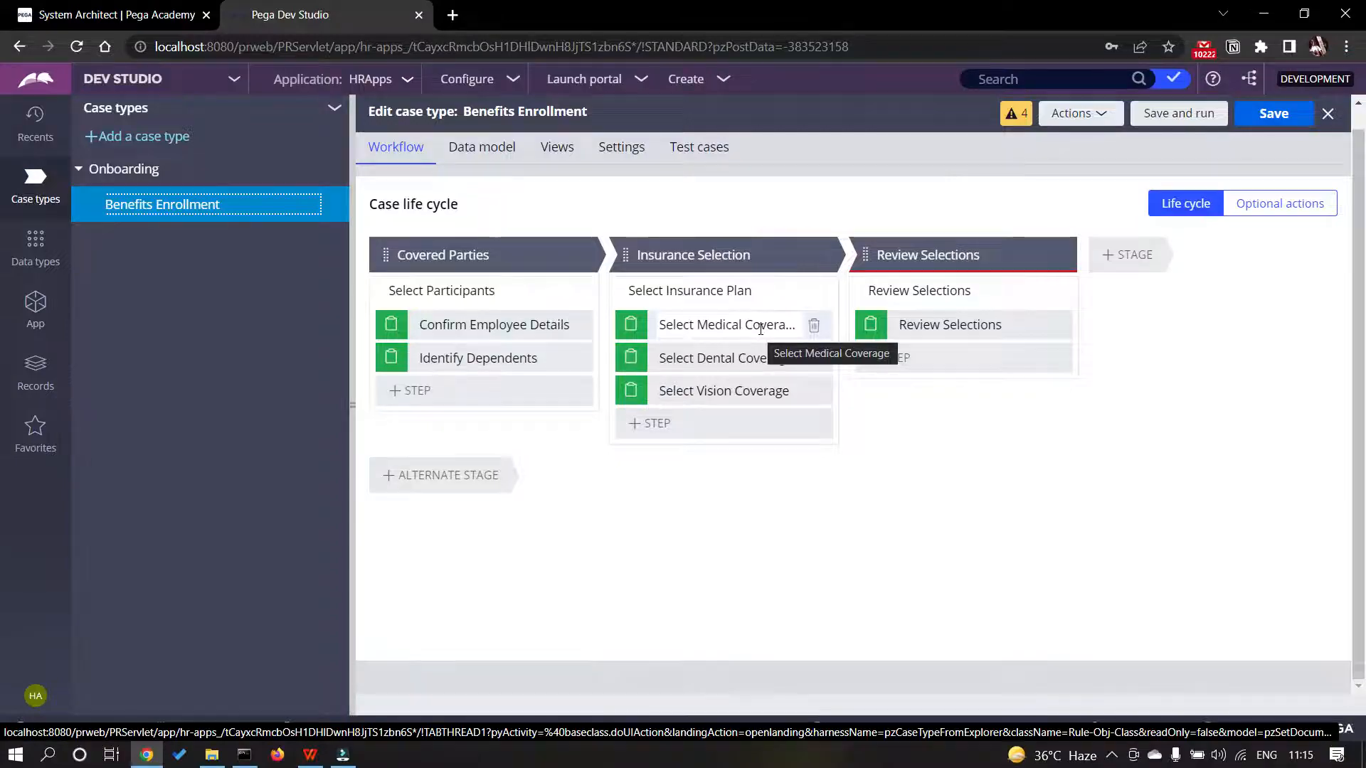
# - Check the exercise guide's requirements for the Total benefit cost property and return to the Benefits Enrollment case type
pyautogui.hotkey('alt', 'Tab')
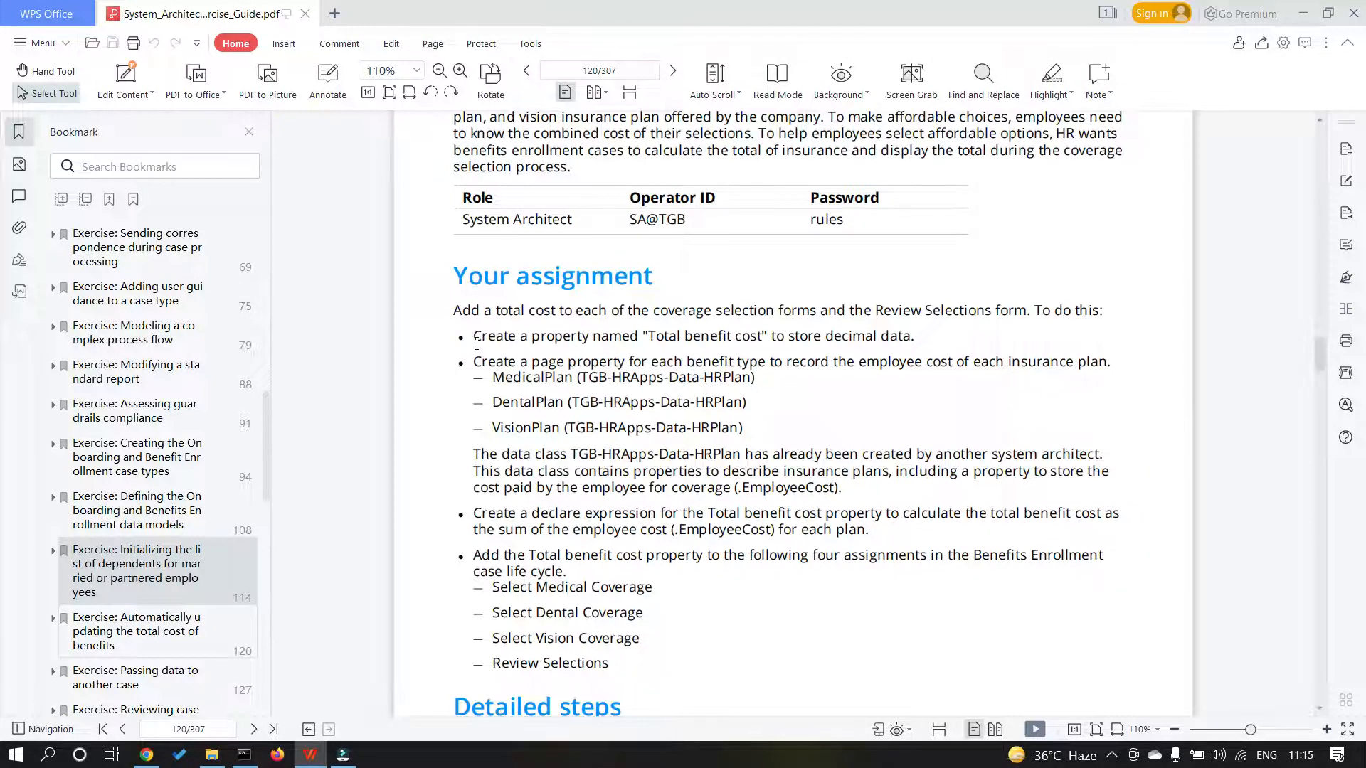
pyautogui.hotkey('alt', 'Tab')
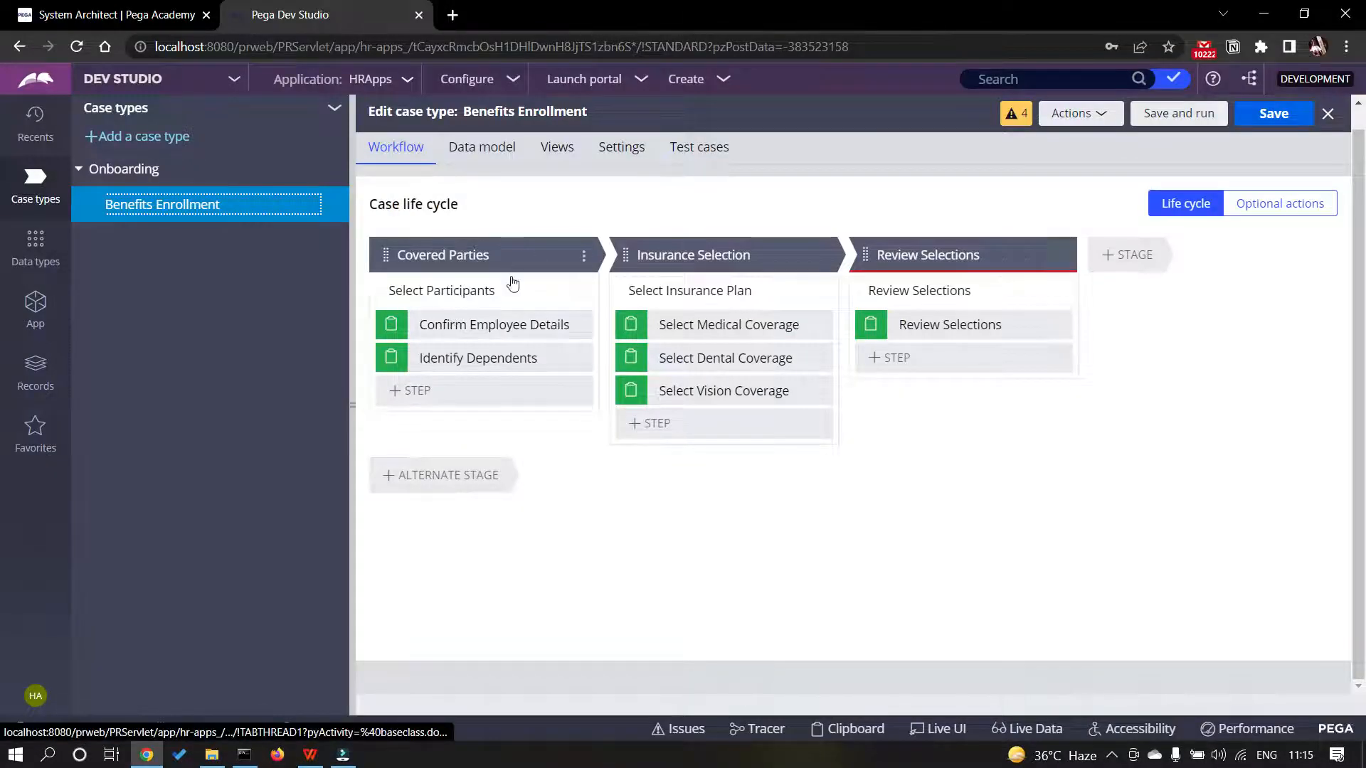
pyautogui.hotkey('alt', 'Tab')
pyautogui.hotkey('alt', 'Tab')
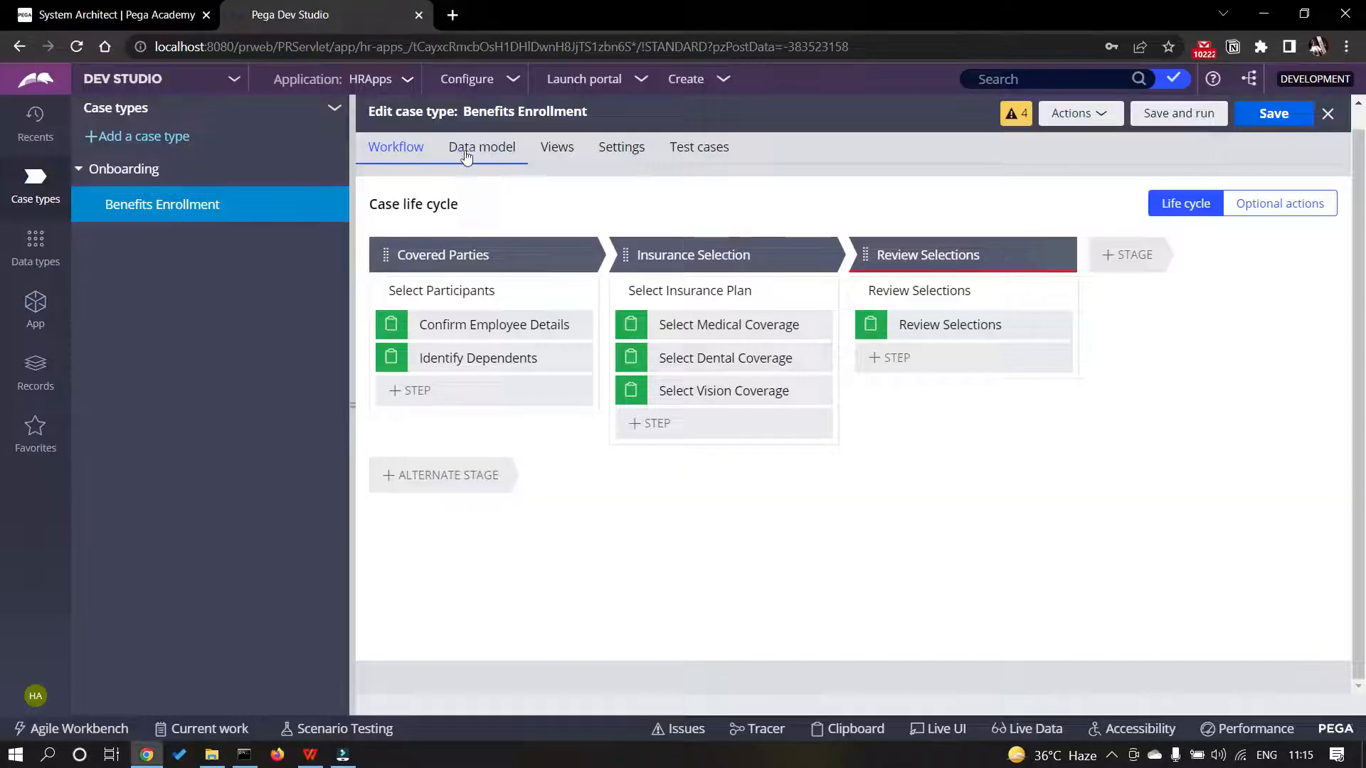
# - Add a Decimal field named Total benefit cost to the Benefits Enrollment data model and save the case type
pyautogui.click(466, 152)
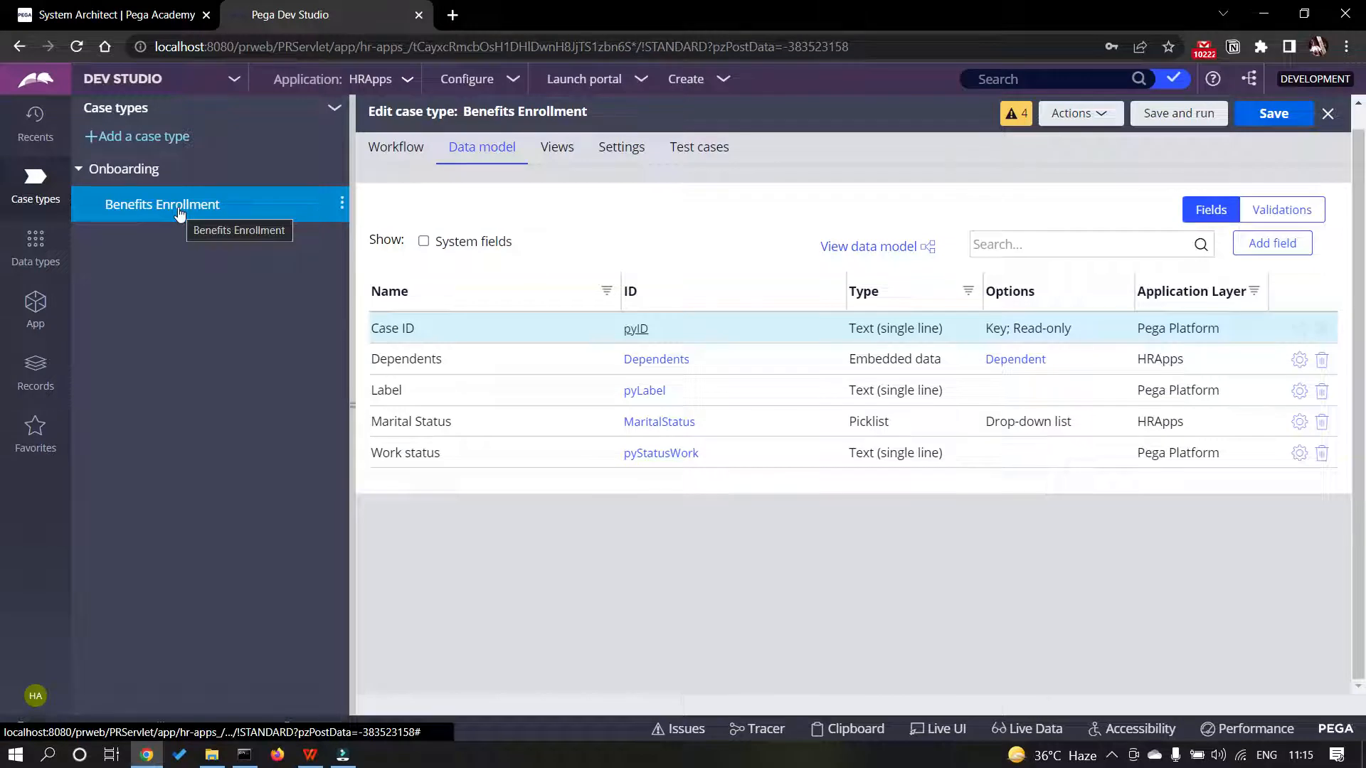
pyautogui.click(1285, 243)
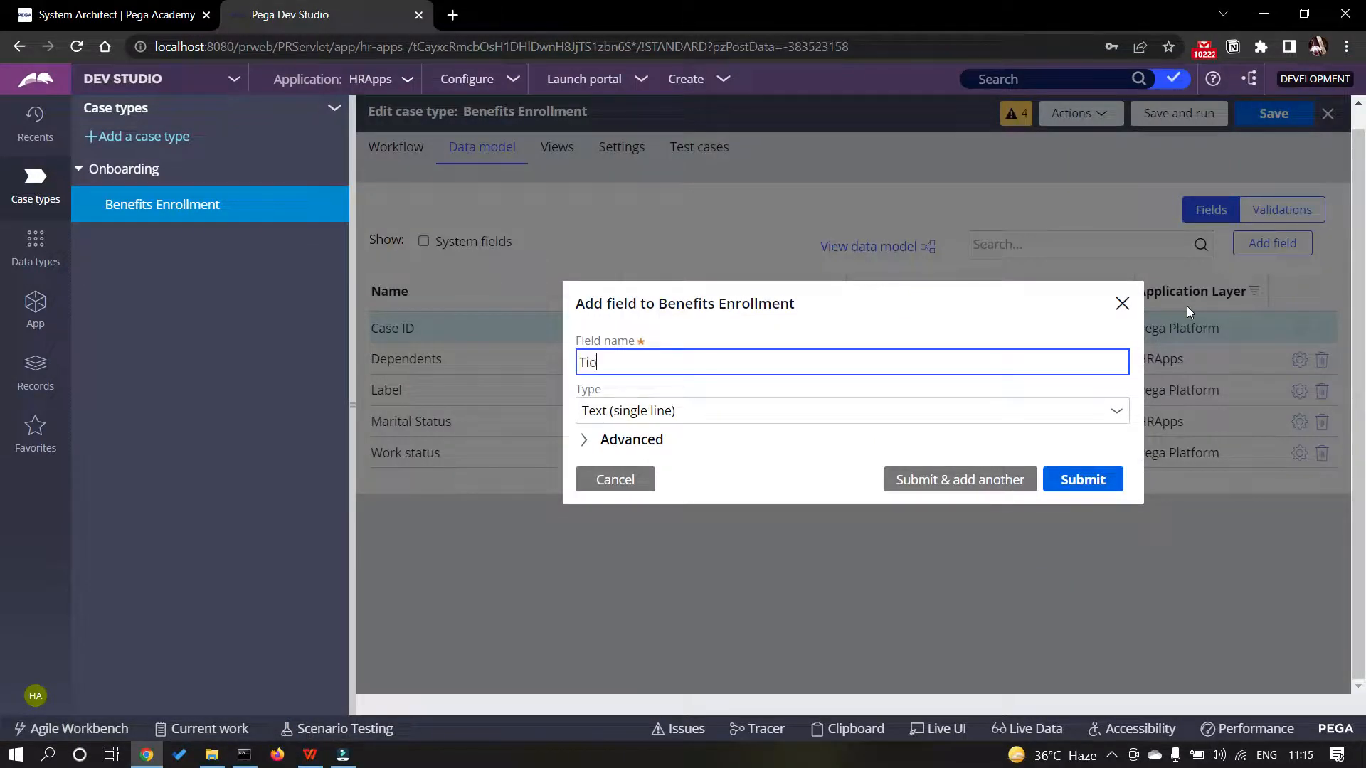
pyautogui.write('Tio')
pyautogui.press('BackSpace')
pyautogui.press('BackSpace')
pyautogui.write('otal benefit cost')
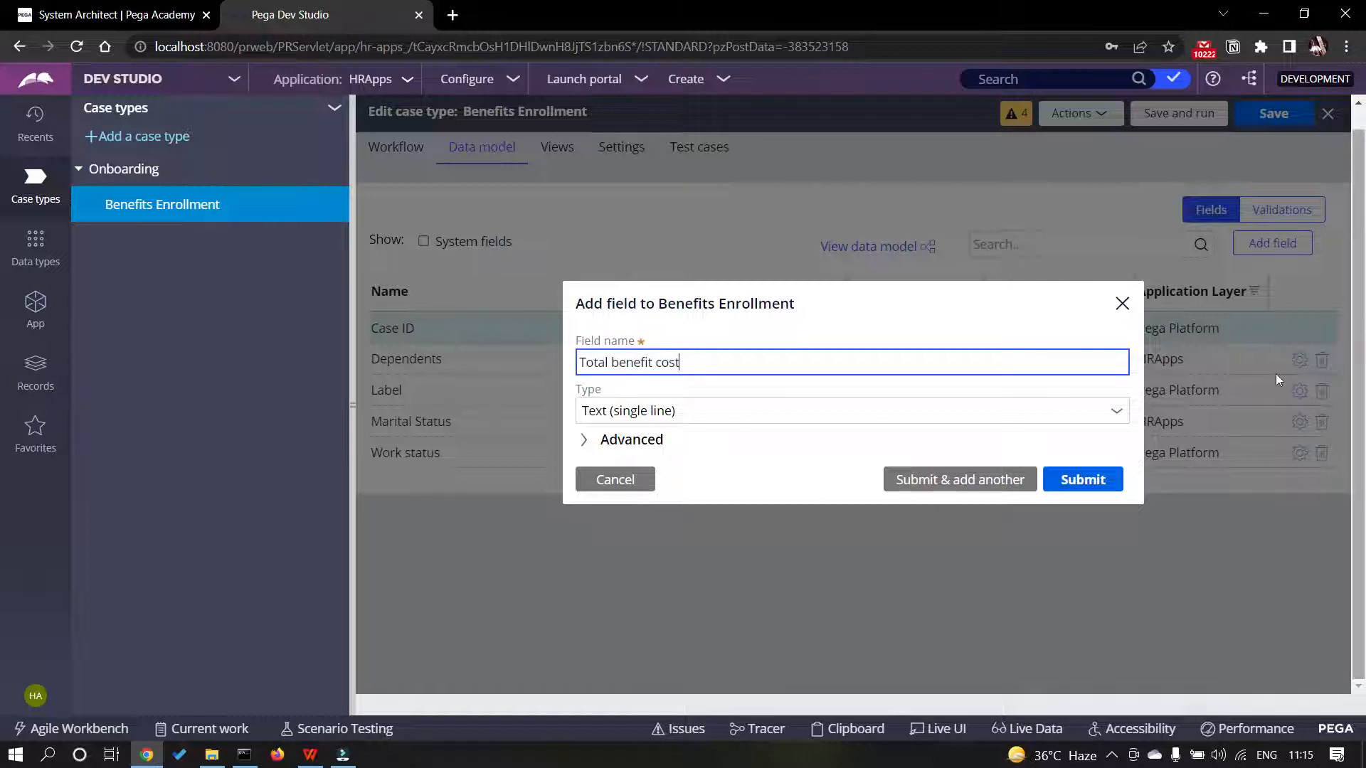
pyautogui.click(1122, 415)
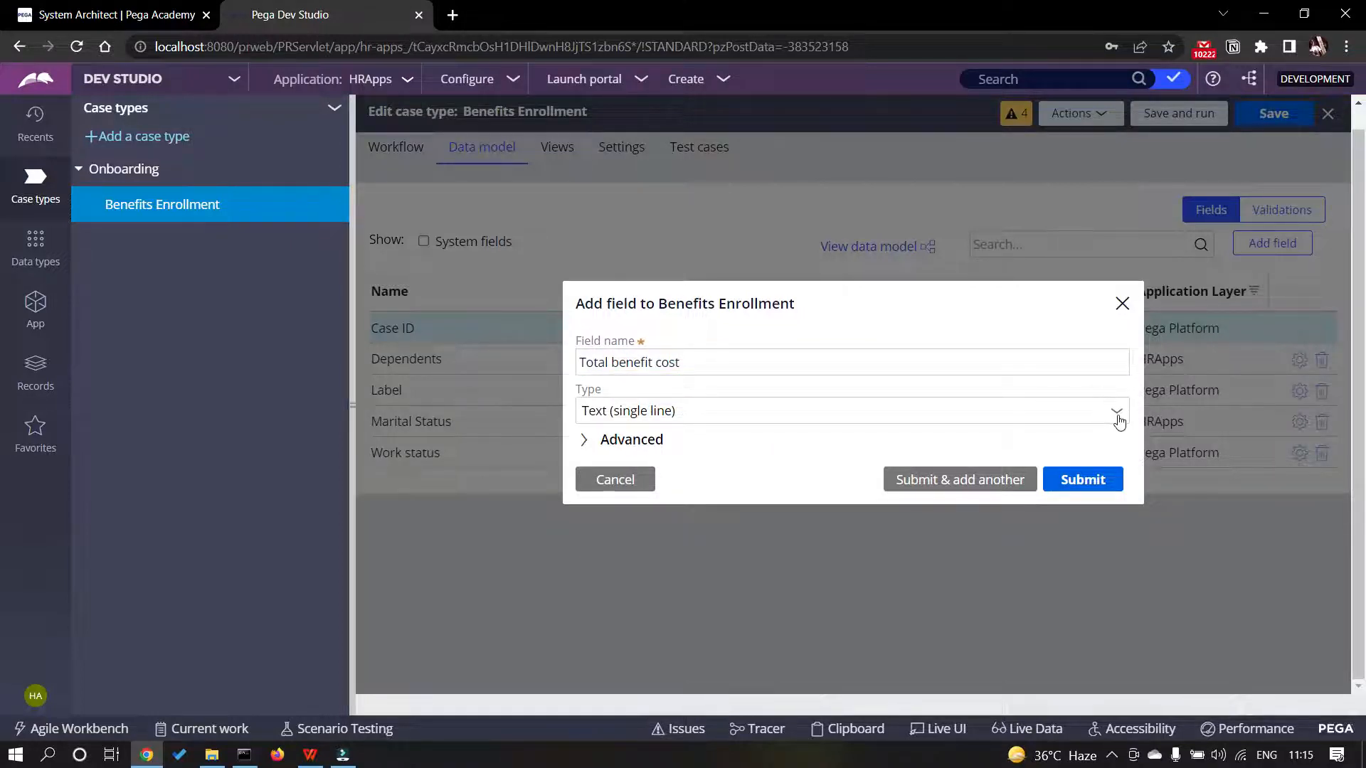
pyautogui.click(1116, 416)
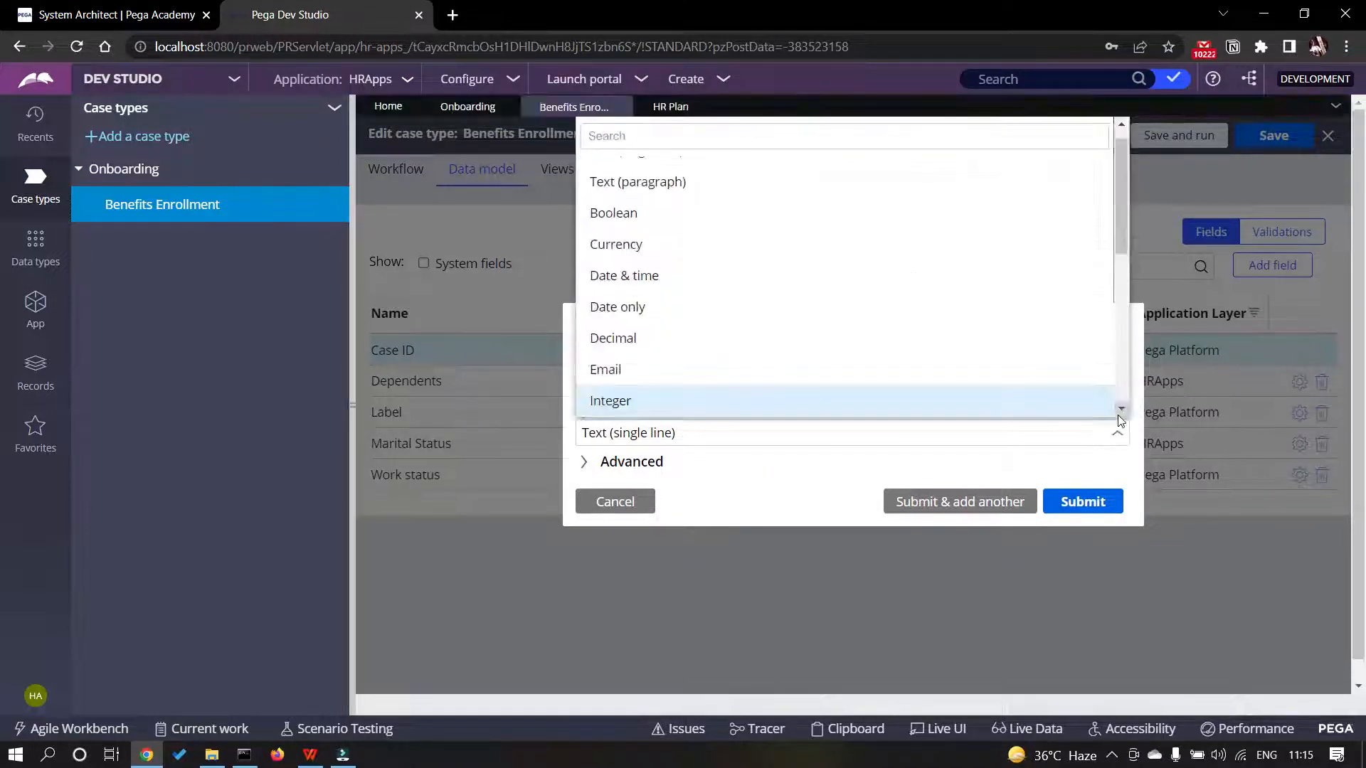
pyautogui.click(635, 339)
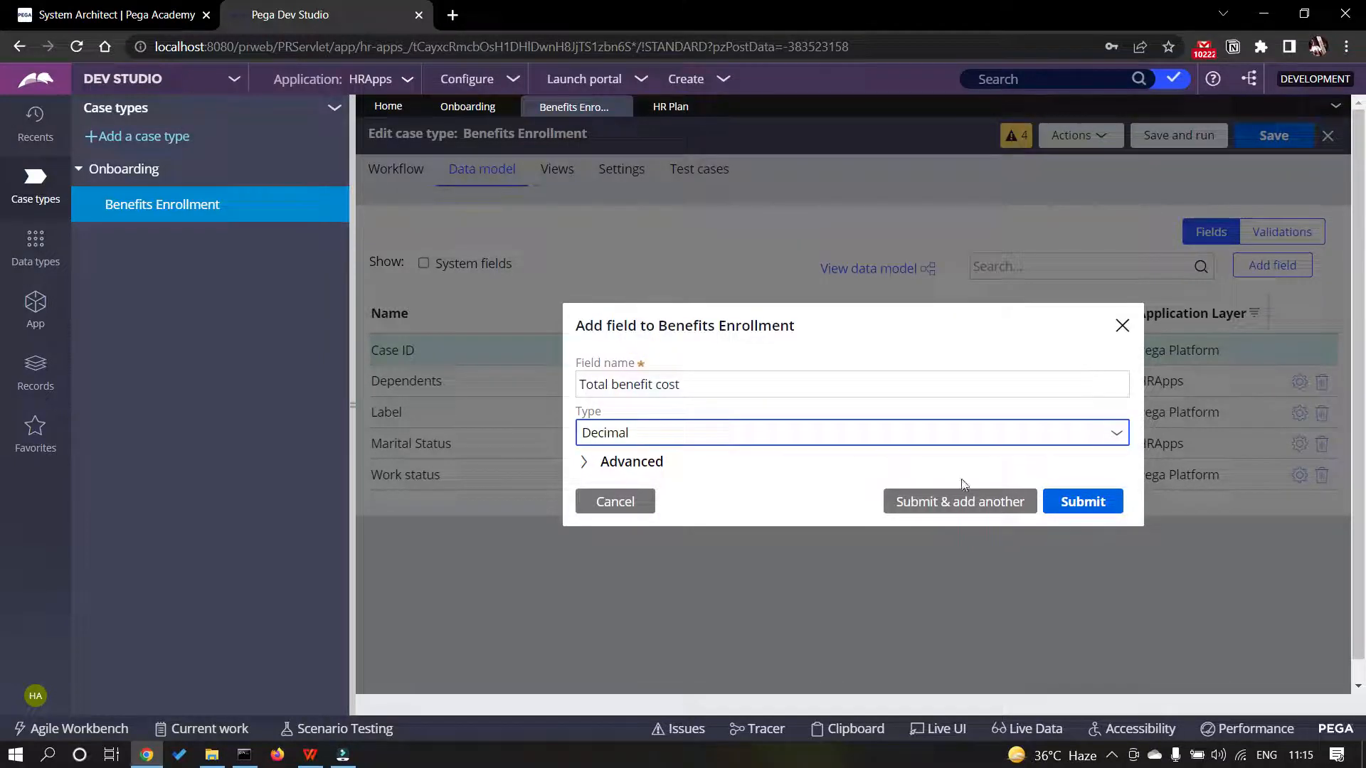
pyautogui.click(1082, 503)
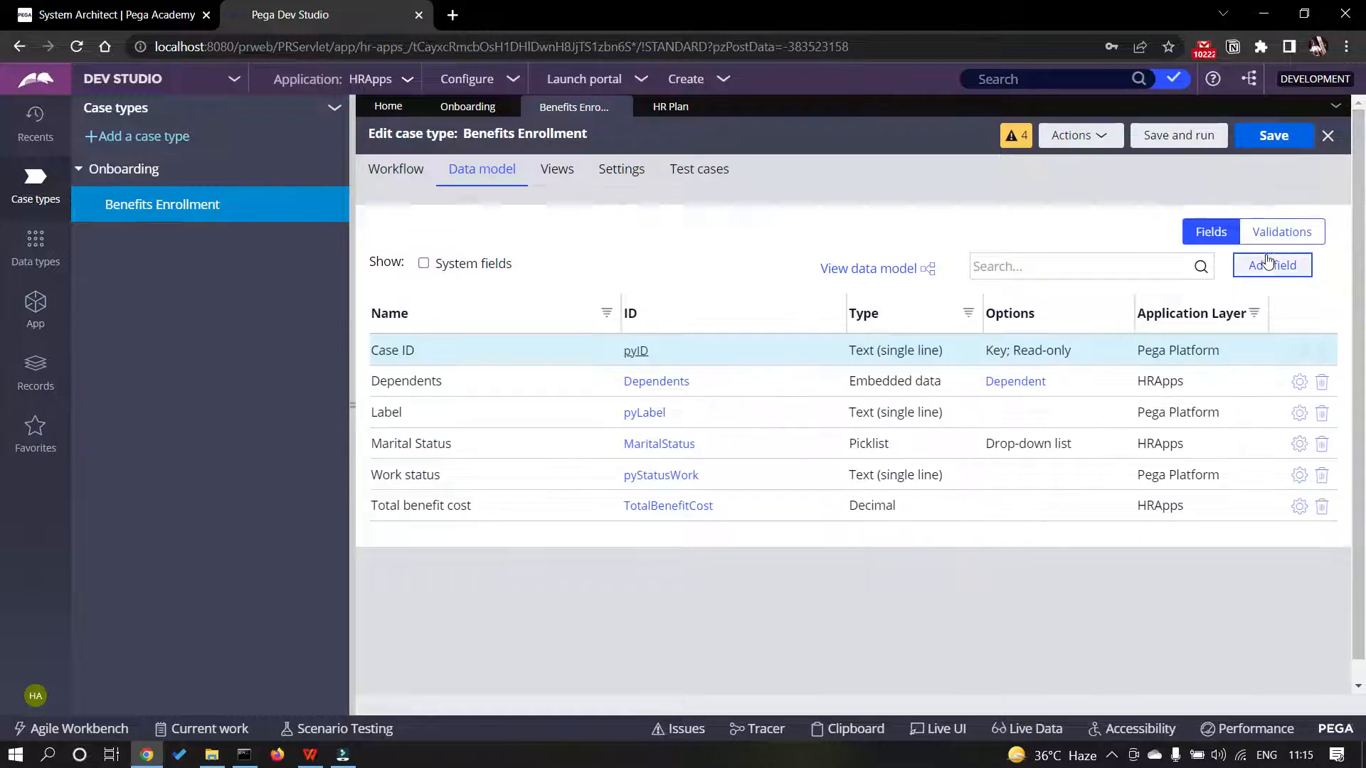
pyautogui.click(1270, 139)
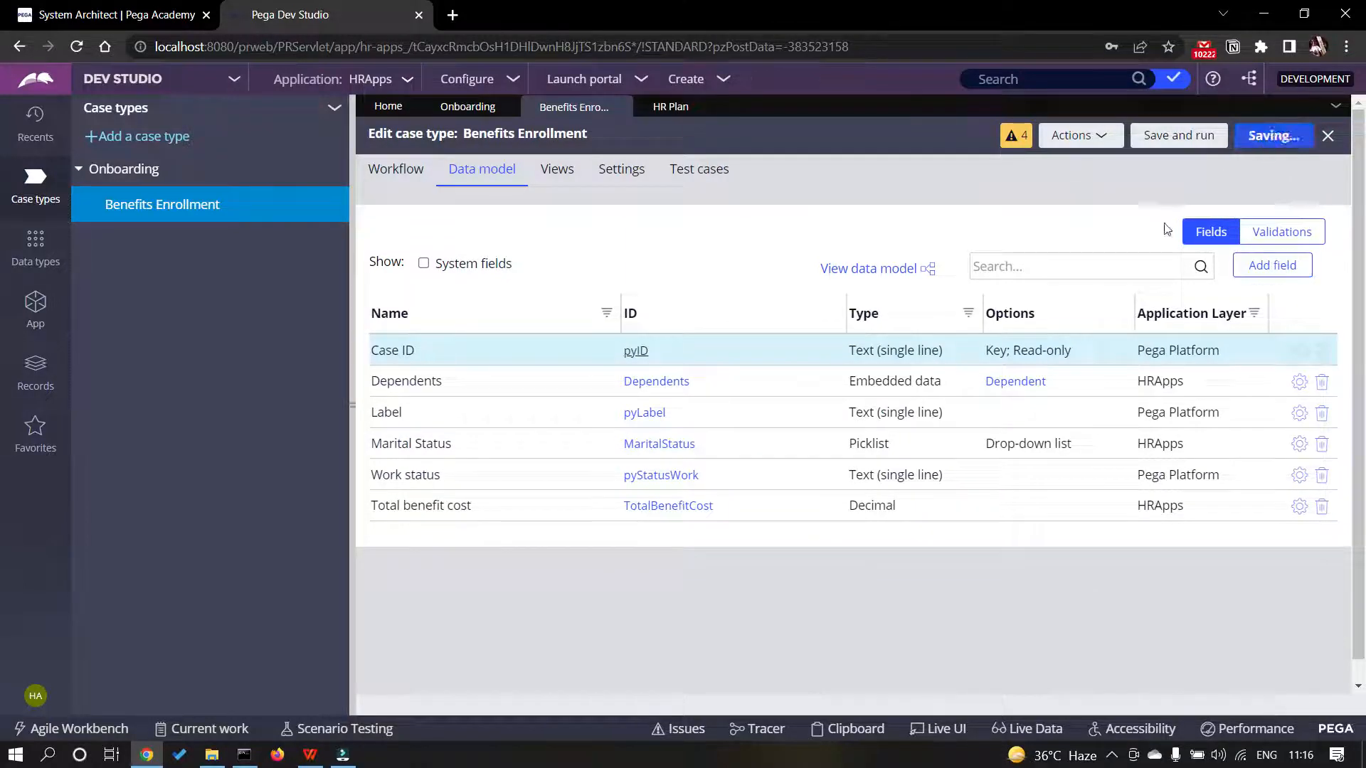
# - Check the exercise guide in WPS Office for the page properties required per benefit type, and return to Dev Studio
pyautogui.hotkey('alt', 'Tab')
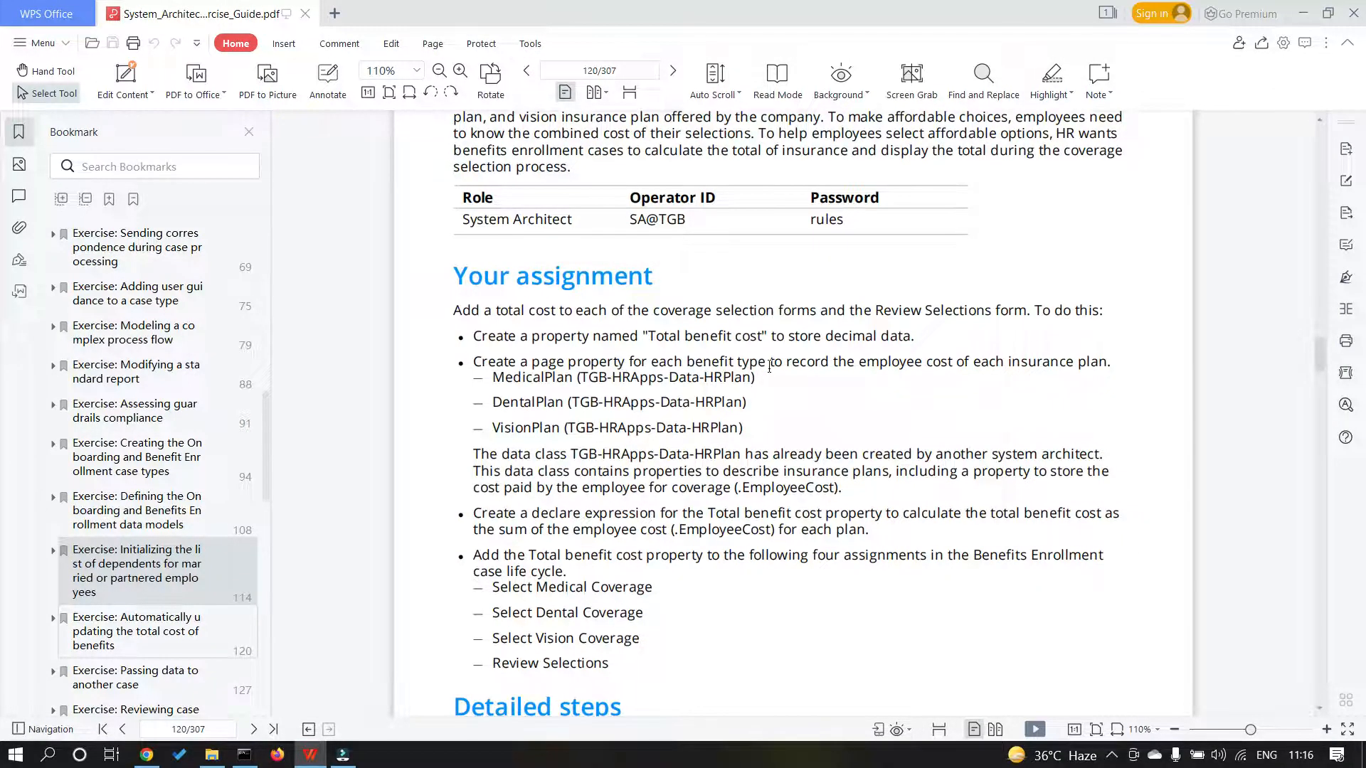
pyautogui.hotkey('alt', 'Tab')
pyautogui.hotkey('alt', 'Tab')
pyautogui.hotkey('alt', 'Tab')
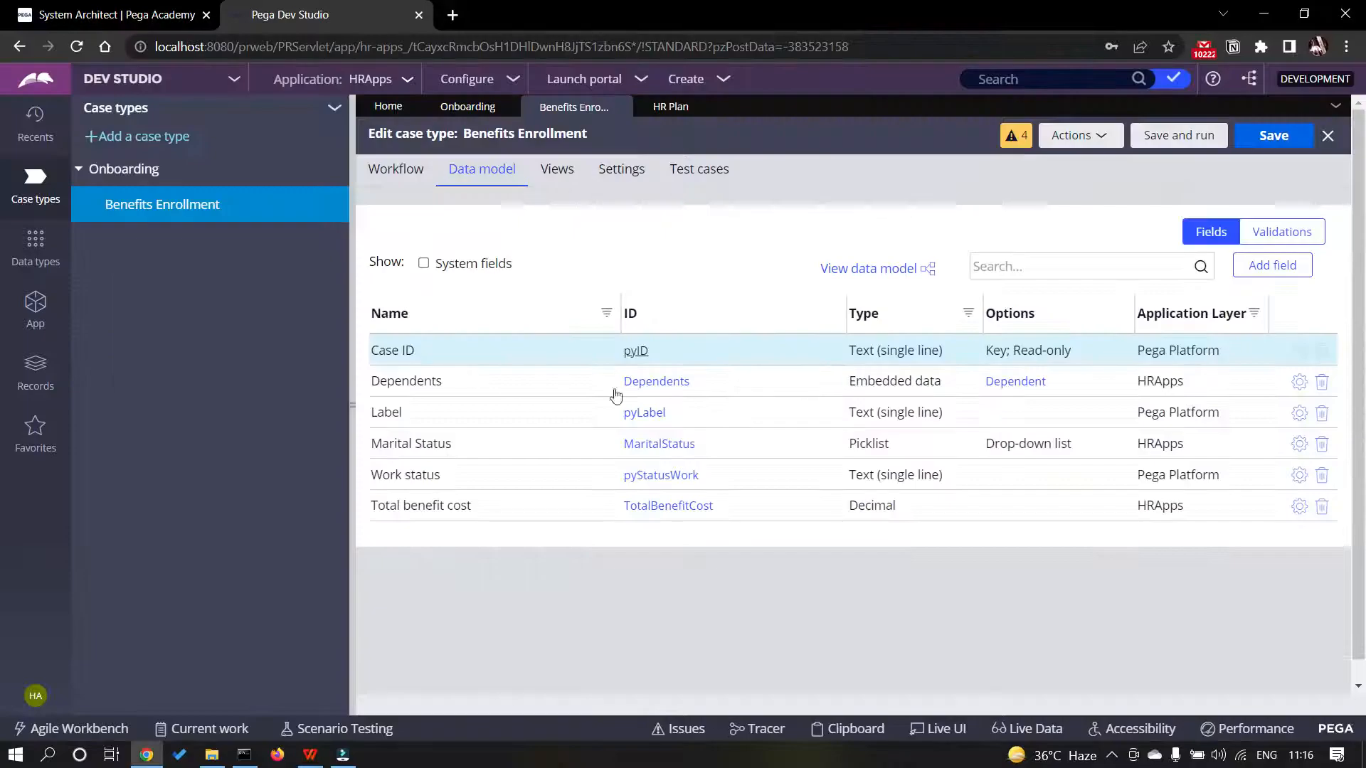
# - Add a Medical Plan field of type Embedded data using the HR Plan data object, and continue to another new field
pyautogui.click(1258, 268)
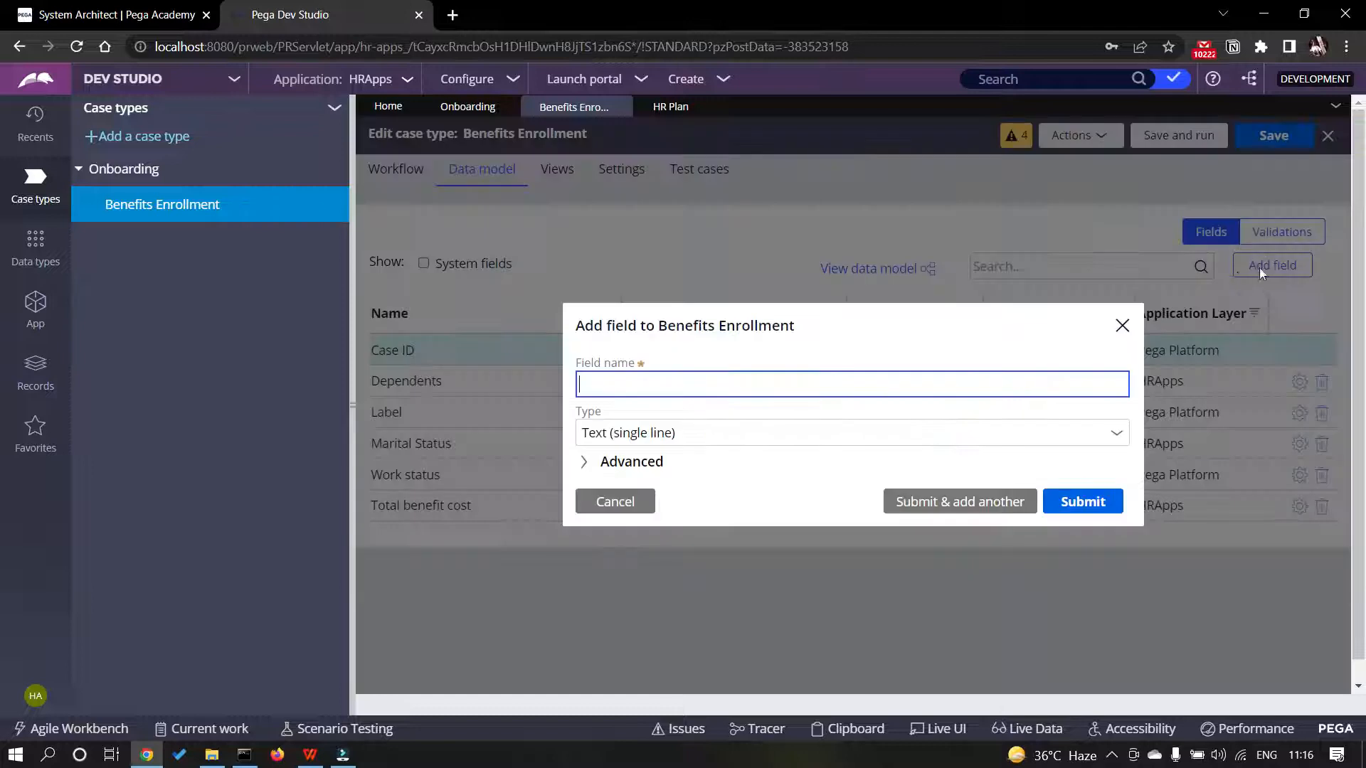
pyautogui.click(655, 372)
pyautogui.write('Medica;l')
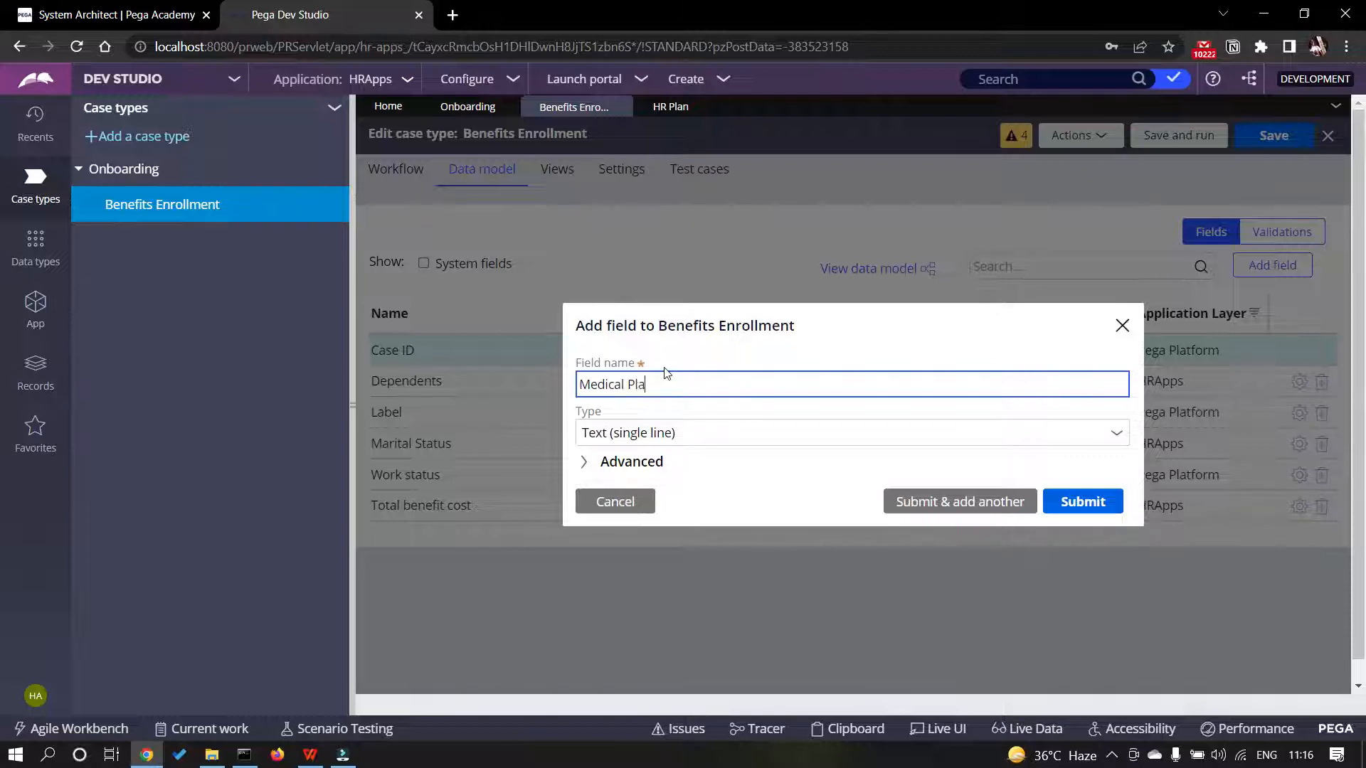
pyautogui.click(1118, 433)
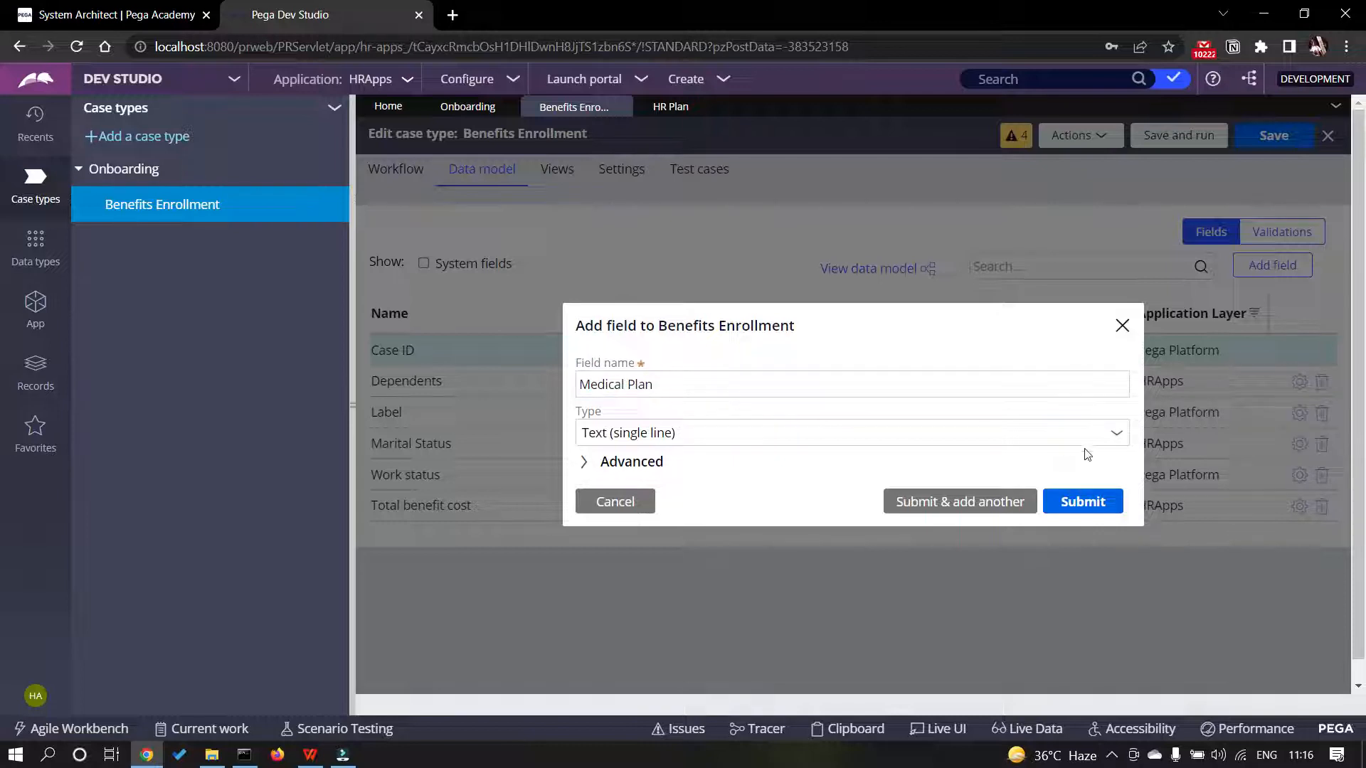
pyautogui.click(1119, 435)
pyautogui.scroll(-5, 823, 298)
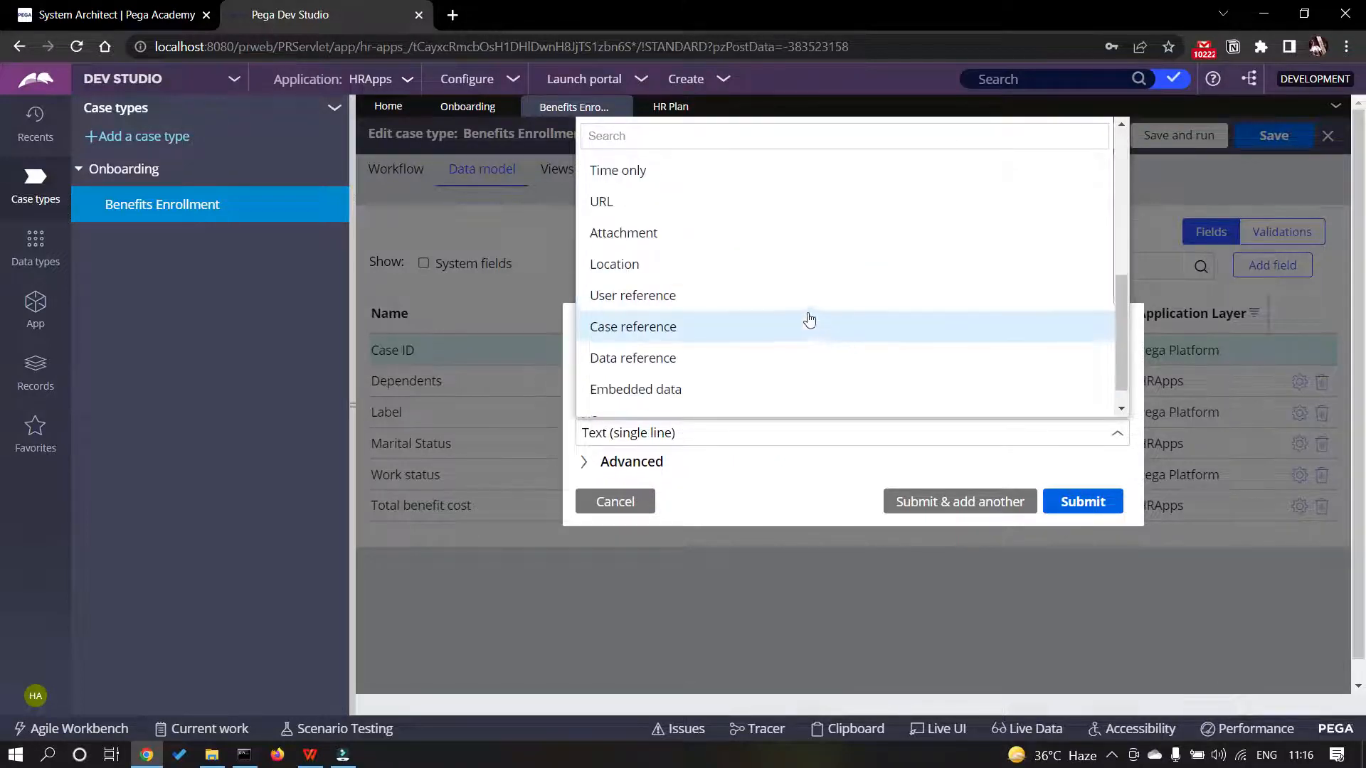
pyautogui.scroll(-1, 739, 342)
pyautogui.click(671, 360)
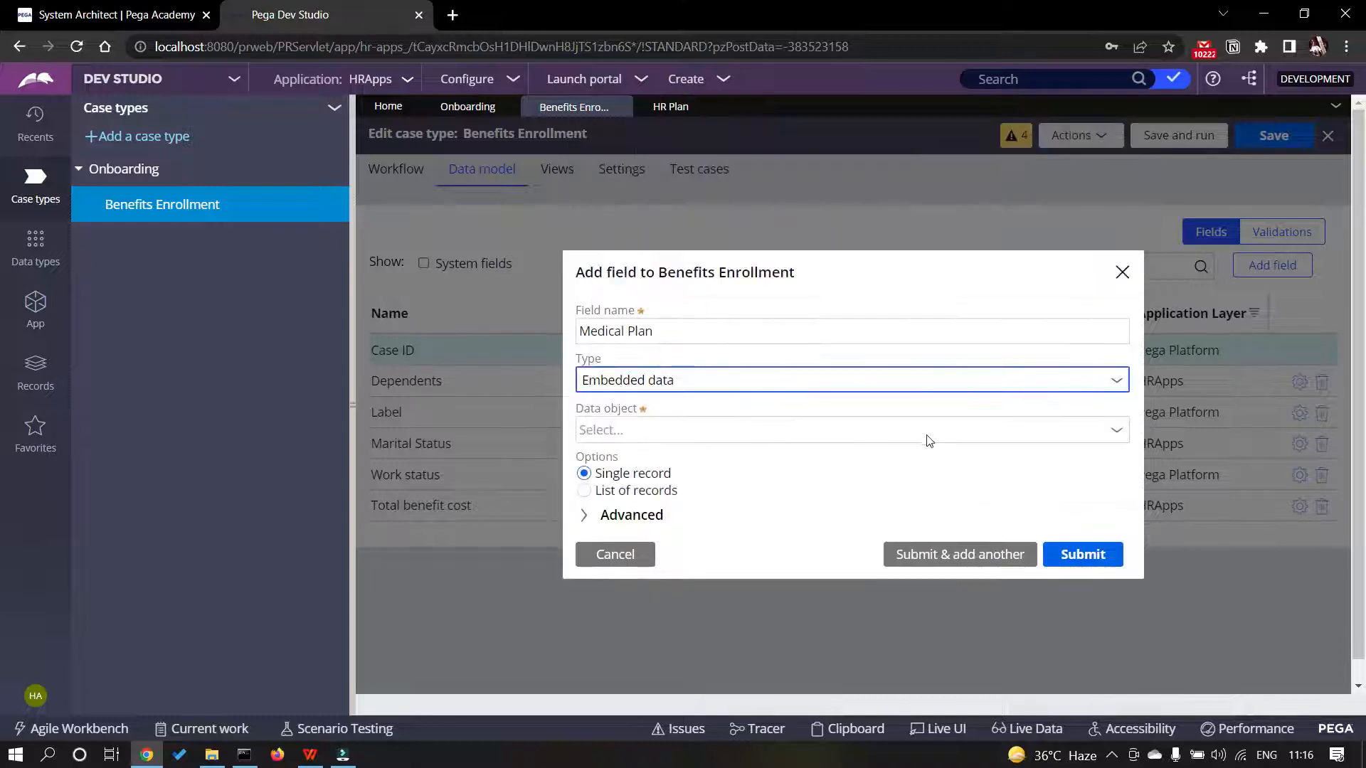
pyautogui.click(998, 434)
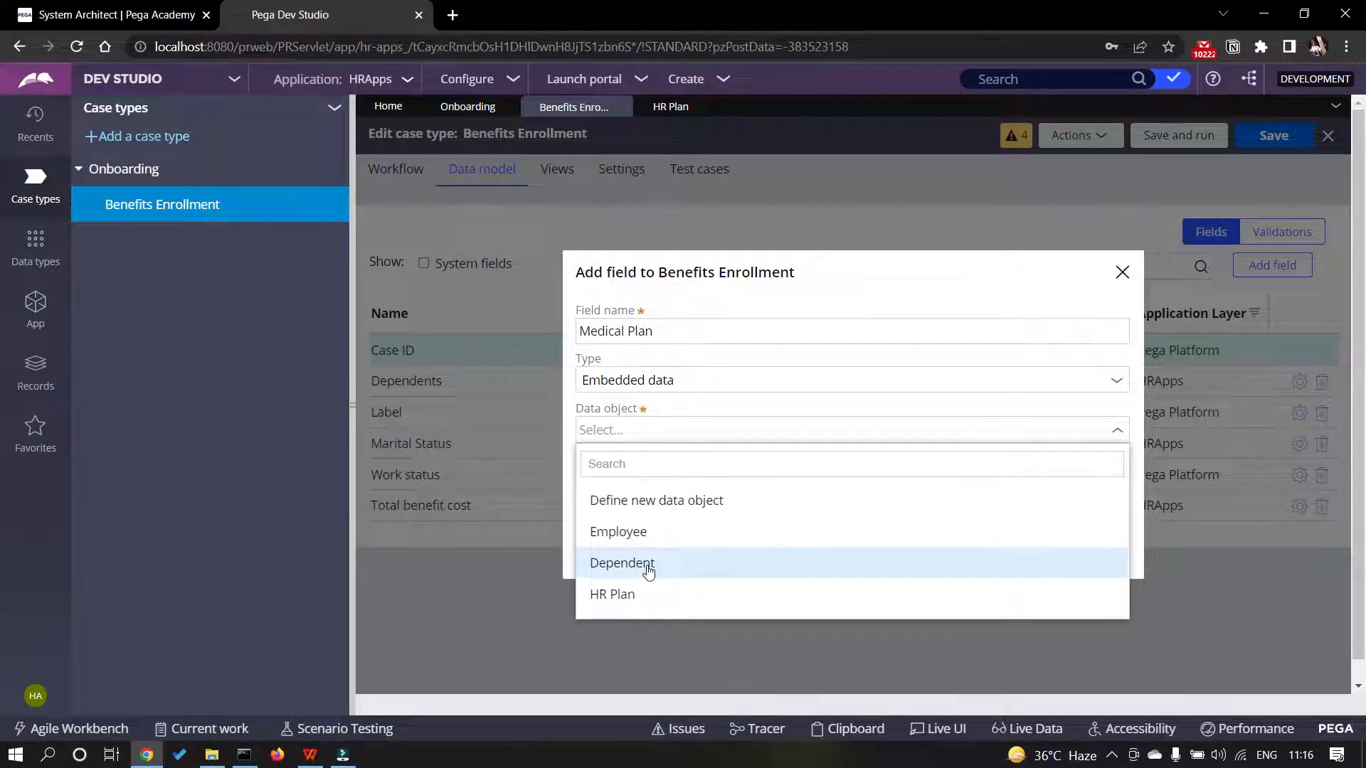
pyautogui.click(620, 594)
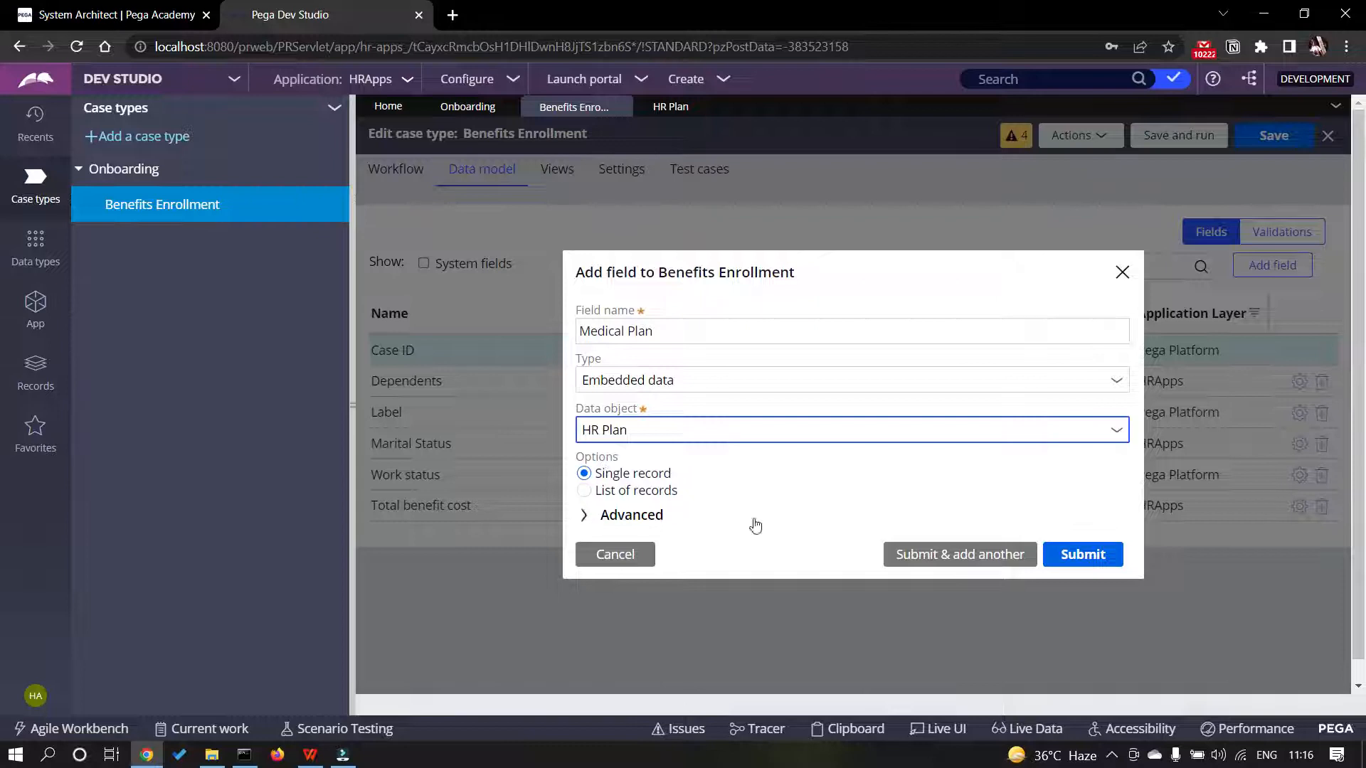
pyautogui.click(582, 514)
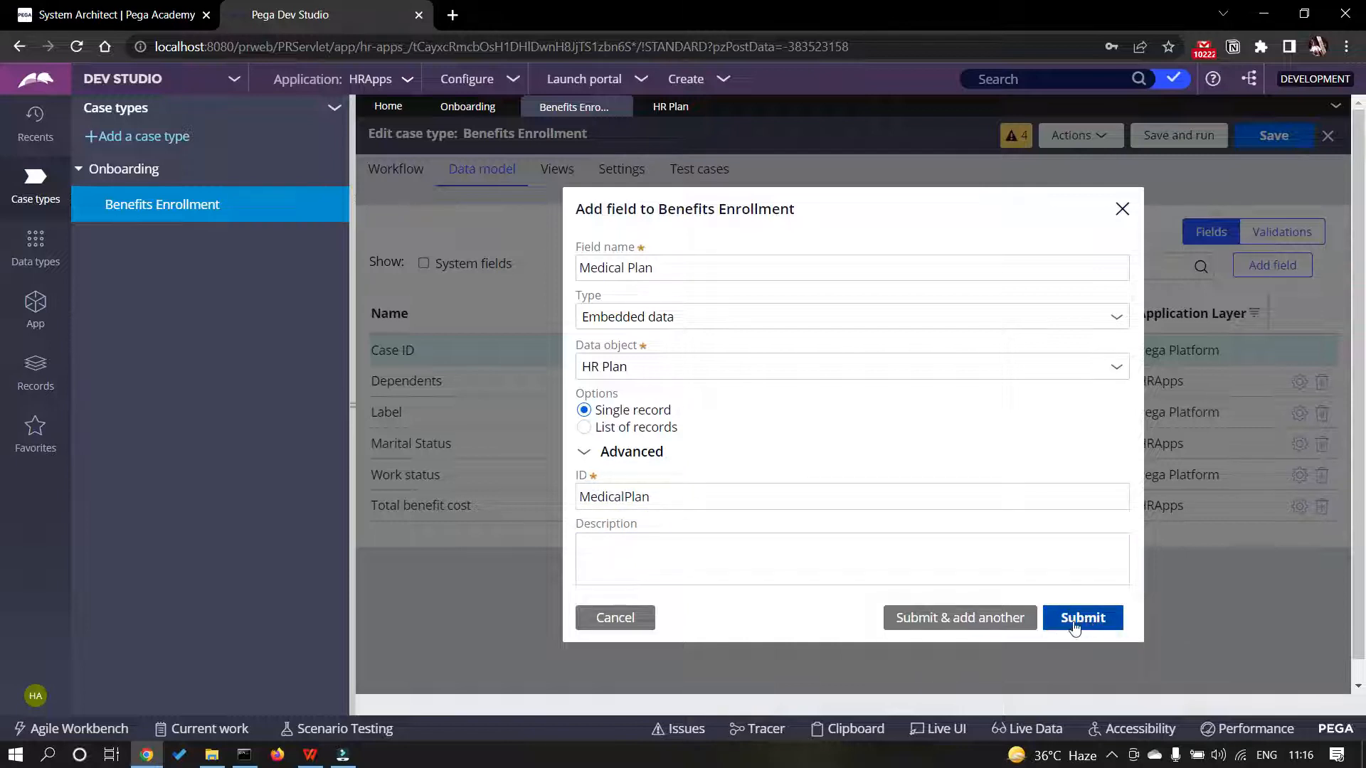
pyautogui.click(988, 620)
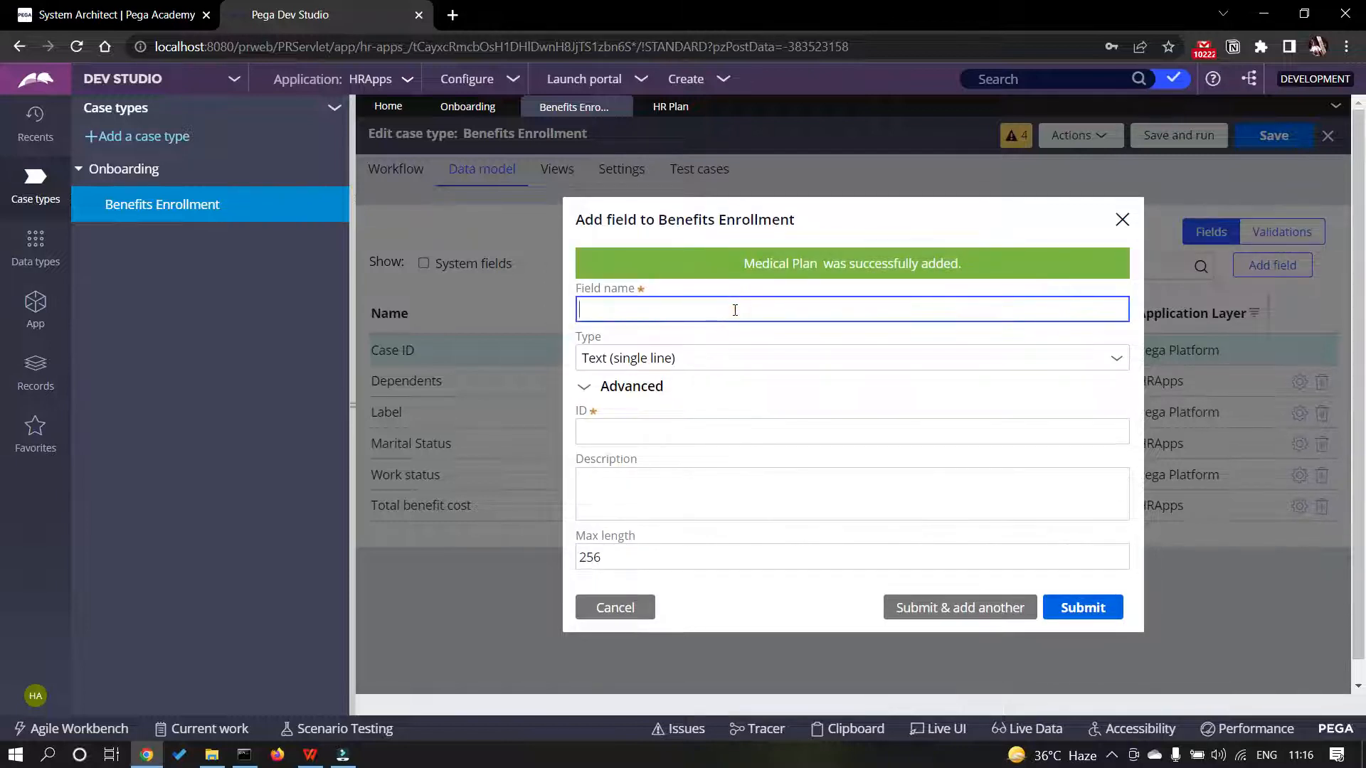
# - Check the guide for the second plan property, add an Embedded data field Dental Plan using HR Plan, and continue to another field
pyautogui.hotkey('alt', 'Tab')
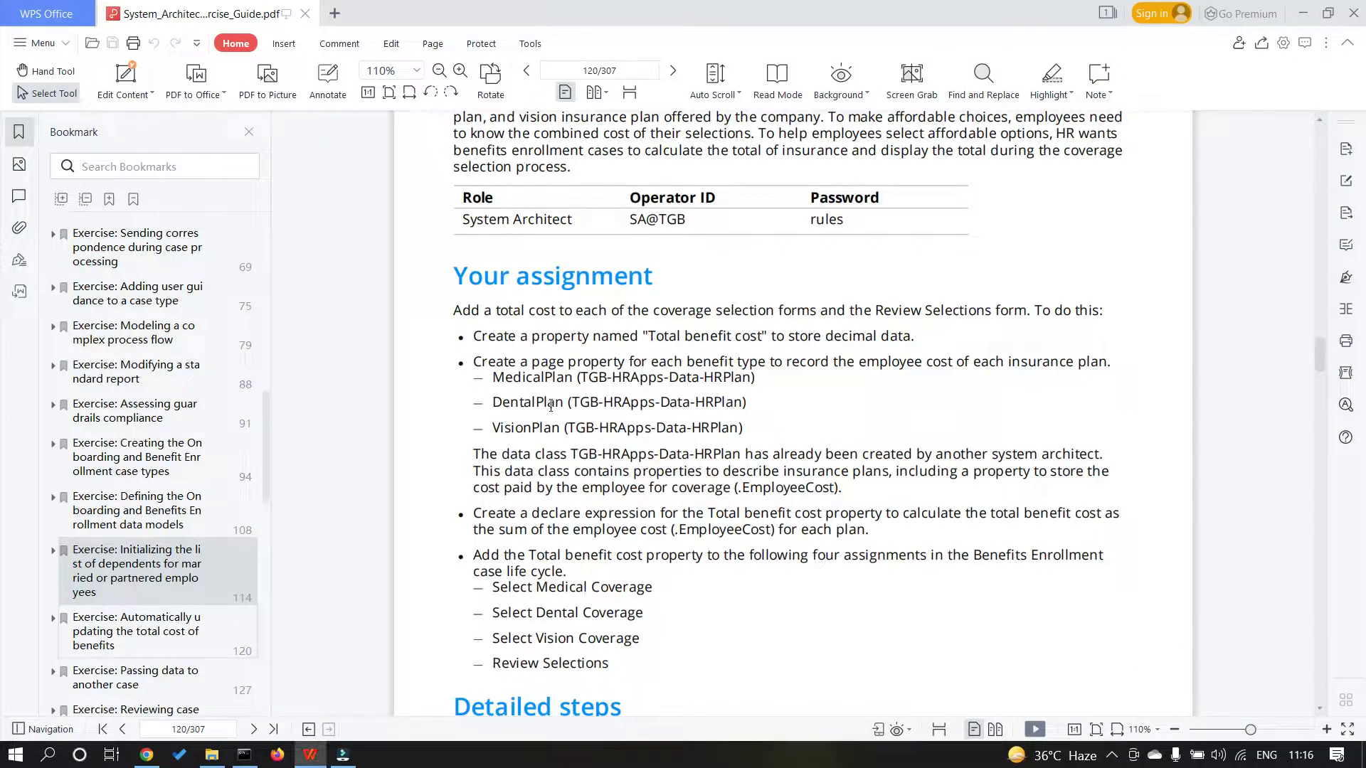
pyautogui.hotkey('alt', 'Tab')
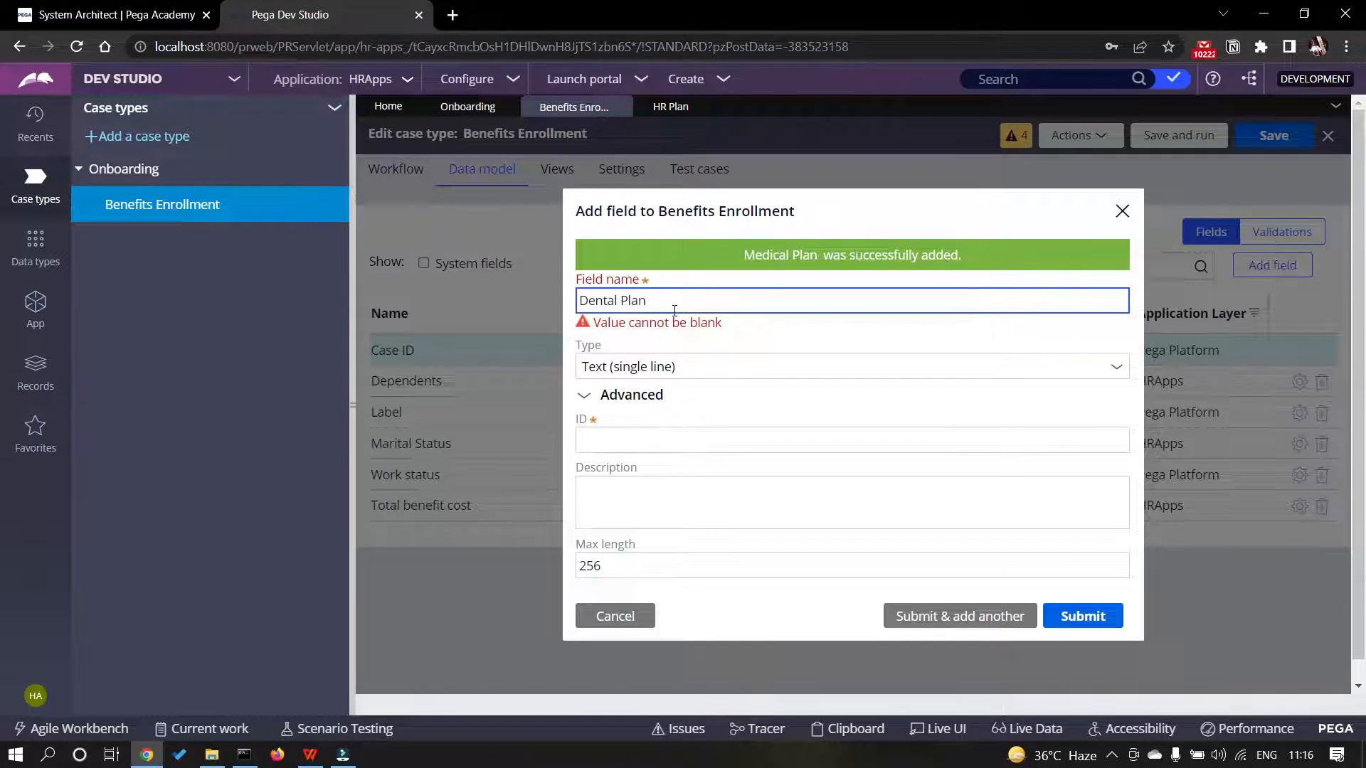
pyautogui.click(1115, 366)
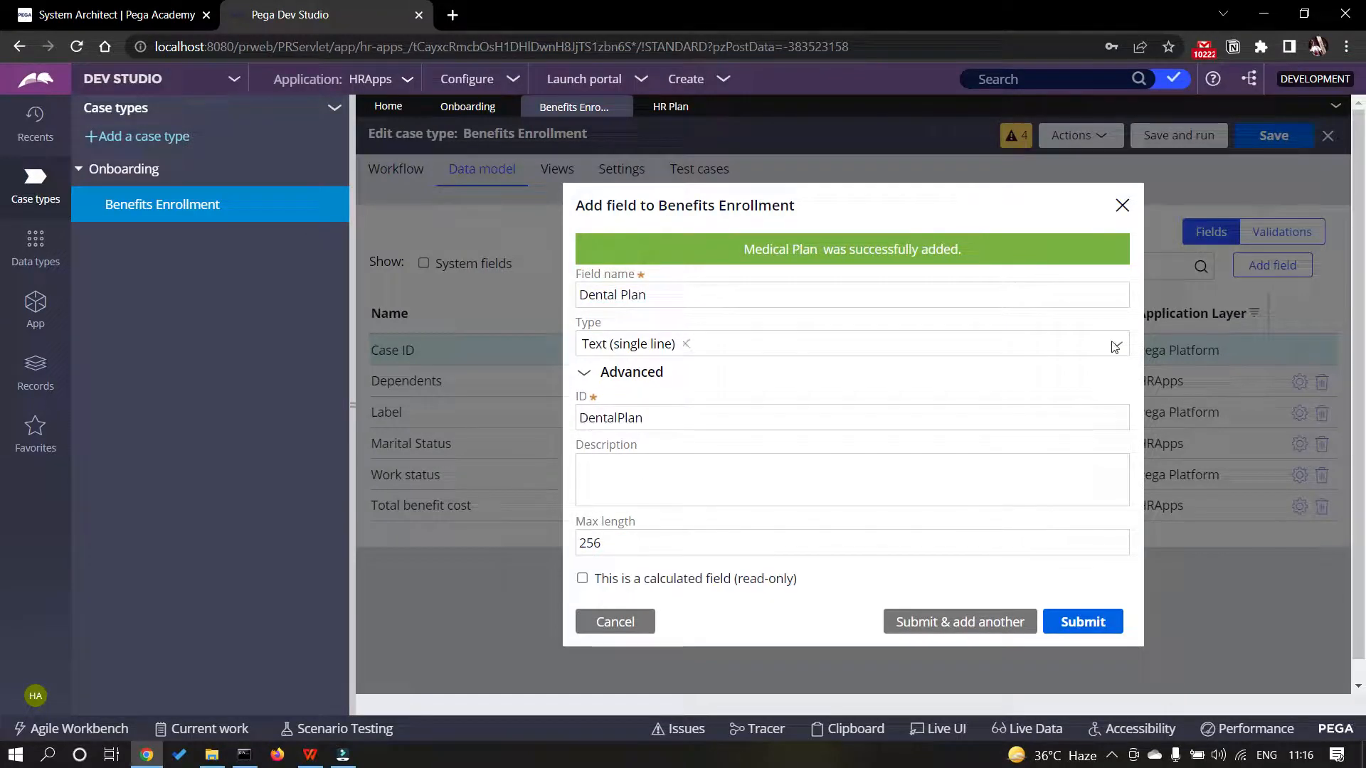
pyautogui.click(1116, 345)
pyautogui.scroll(-5, 747, 560)
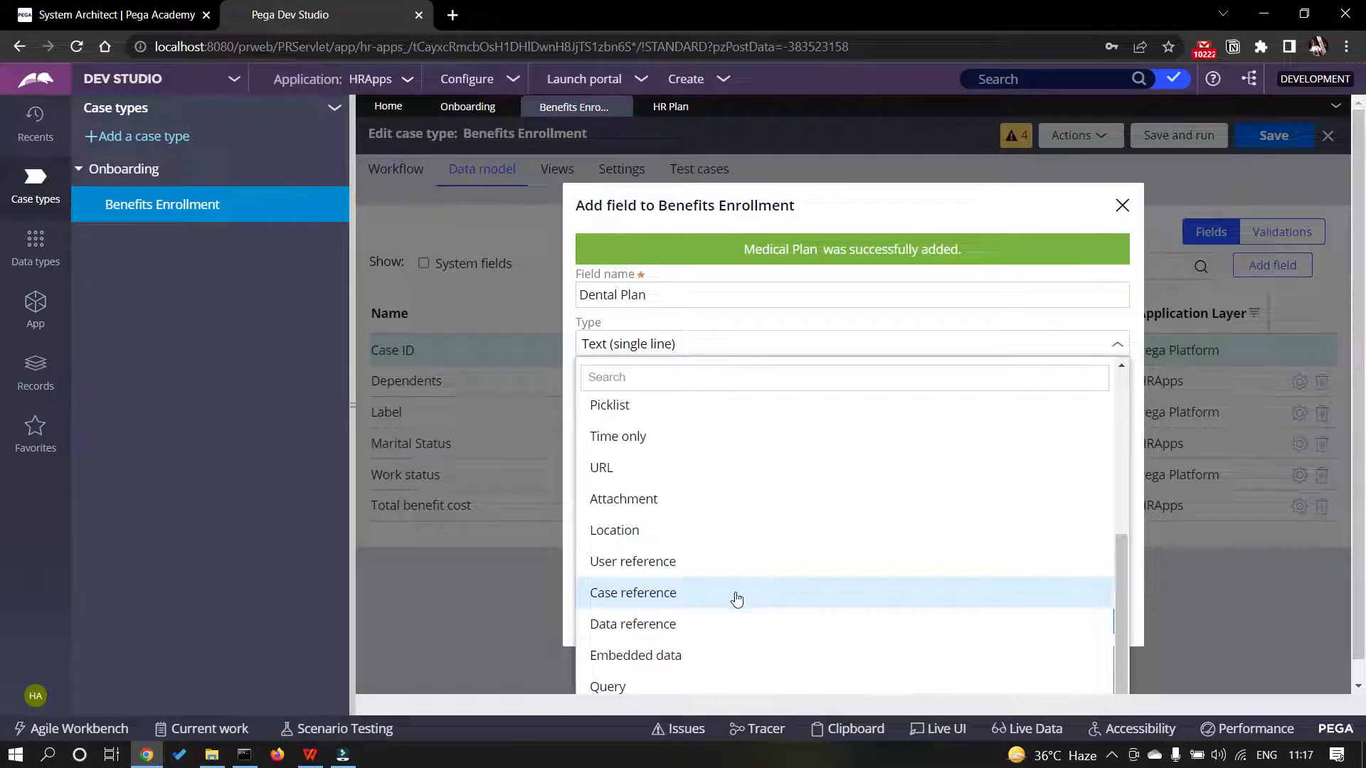
pyautogui.click(665, 652)
pyautogui.click(658, 384)
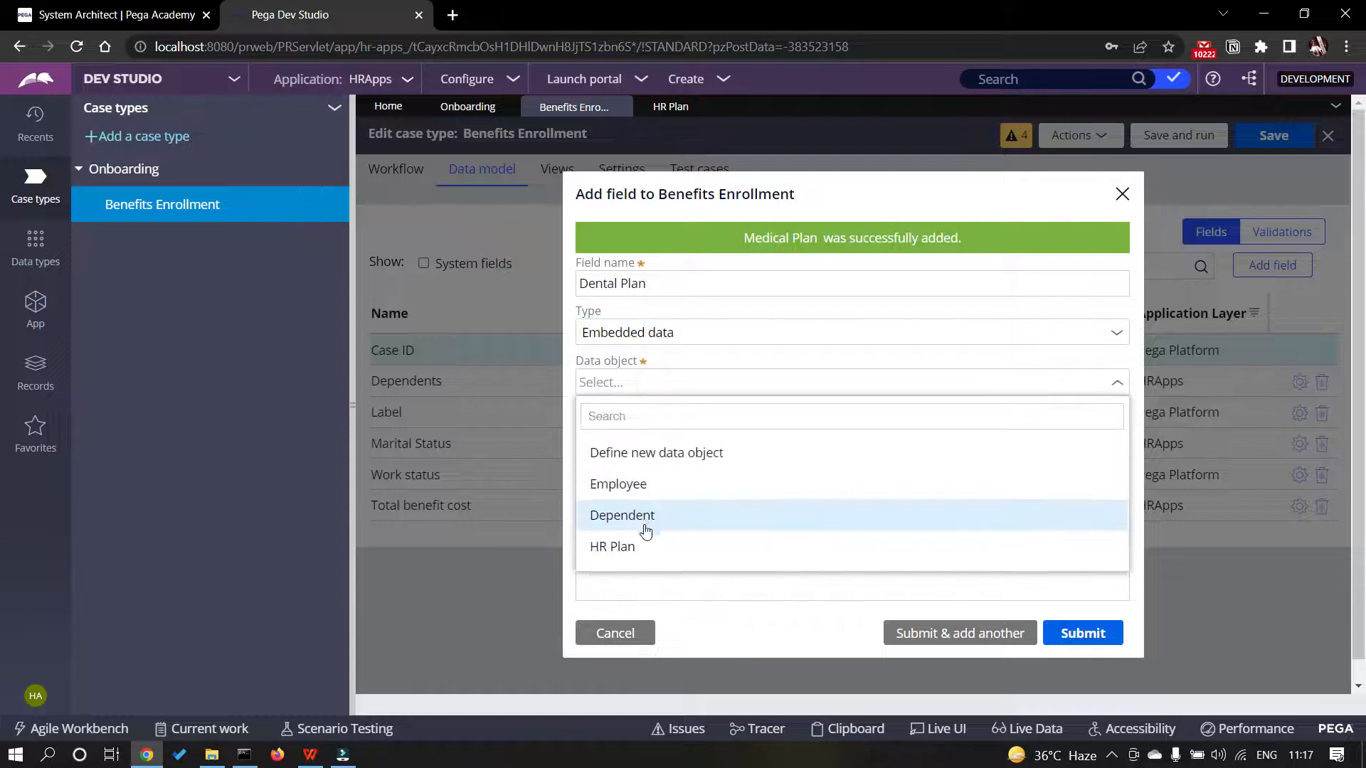
pyautogui.click(652, 547)
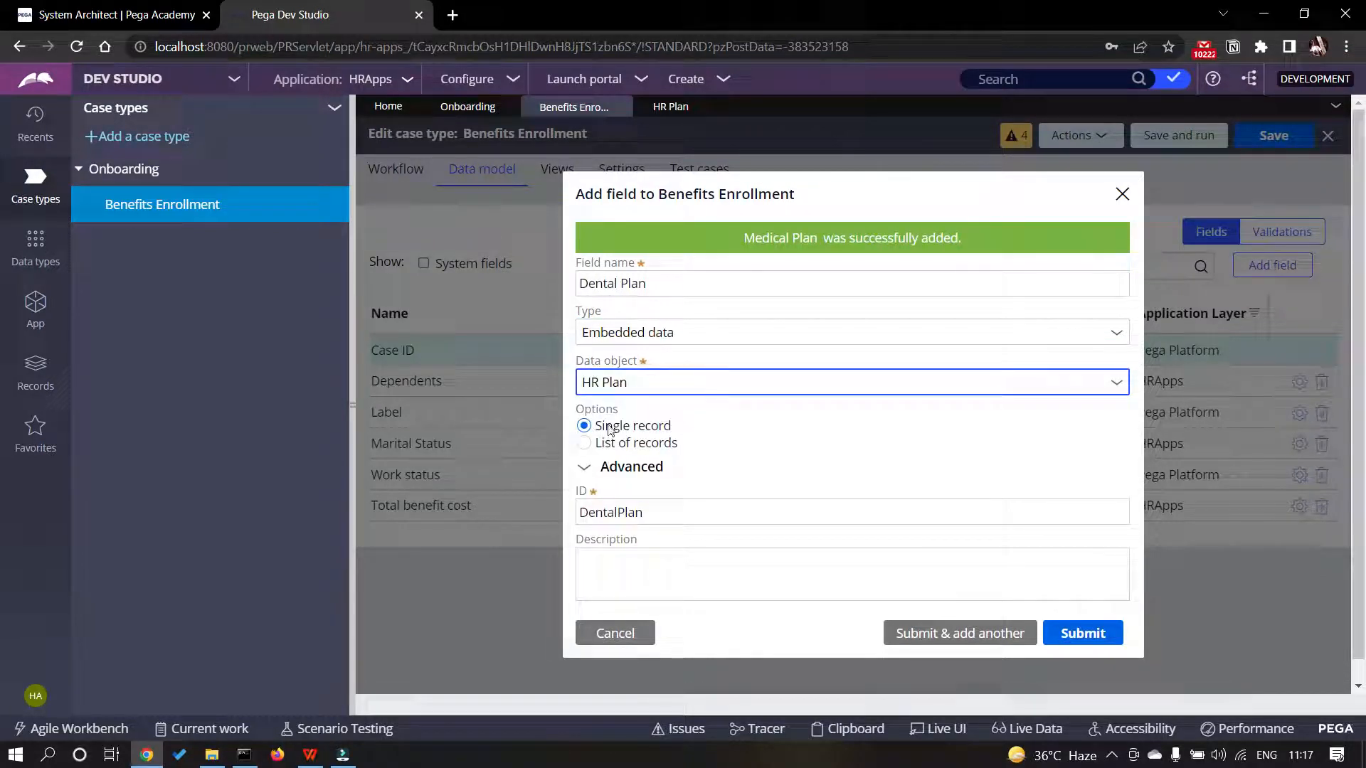
pyautogui.click(983, 632)
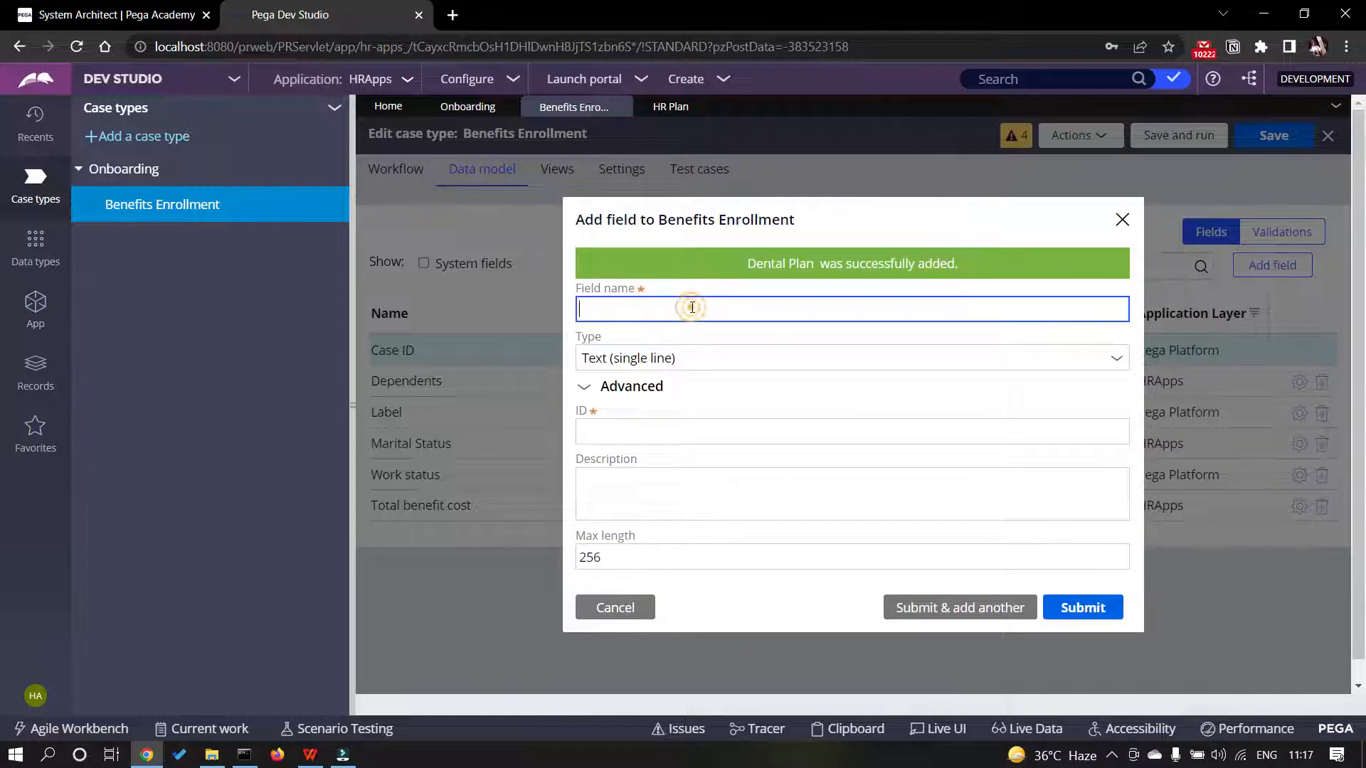
# - Add a Vision Plan field of type Embedded data using the HR Plan data object and finish adding fields
pyautogui.write('Visi')
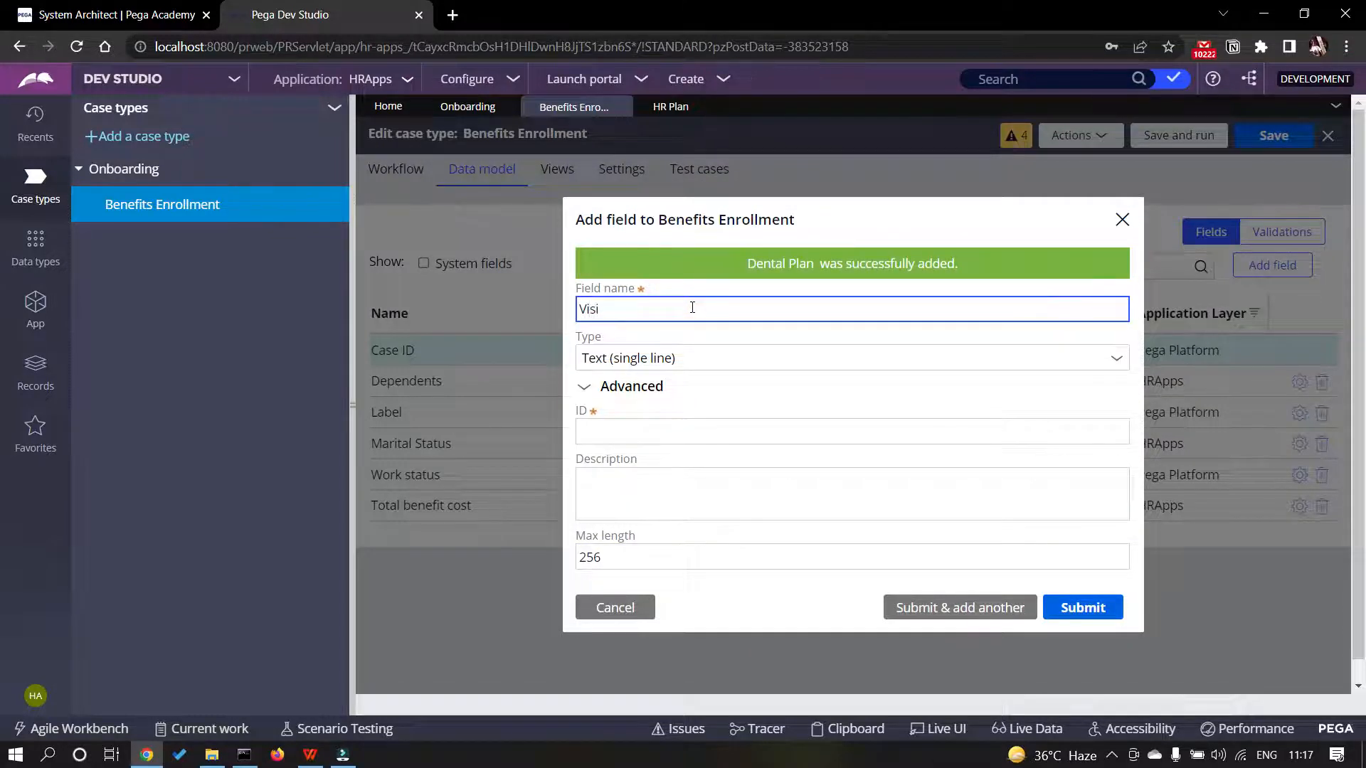
pyautogui.write('on Plan')
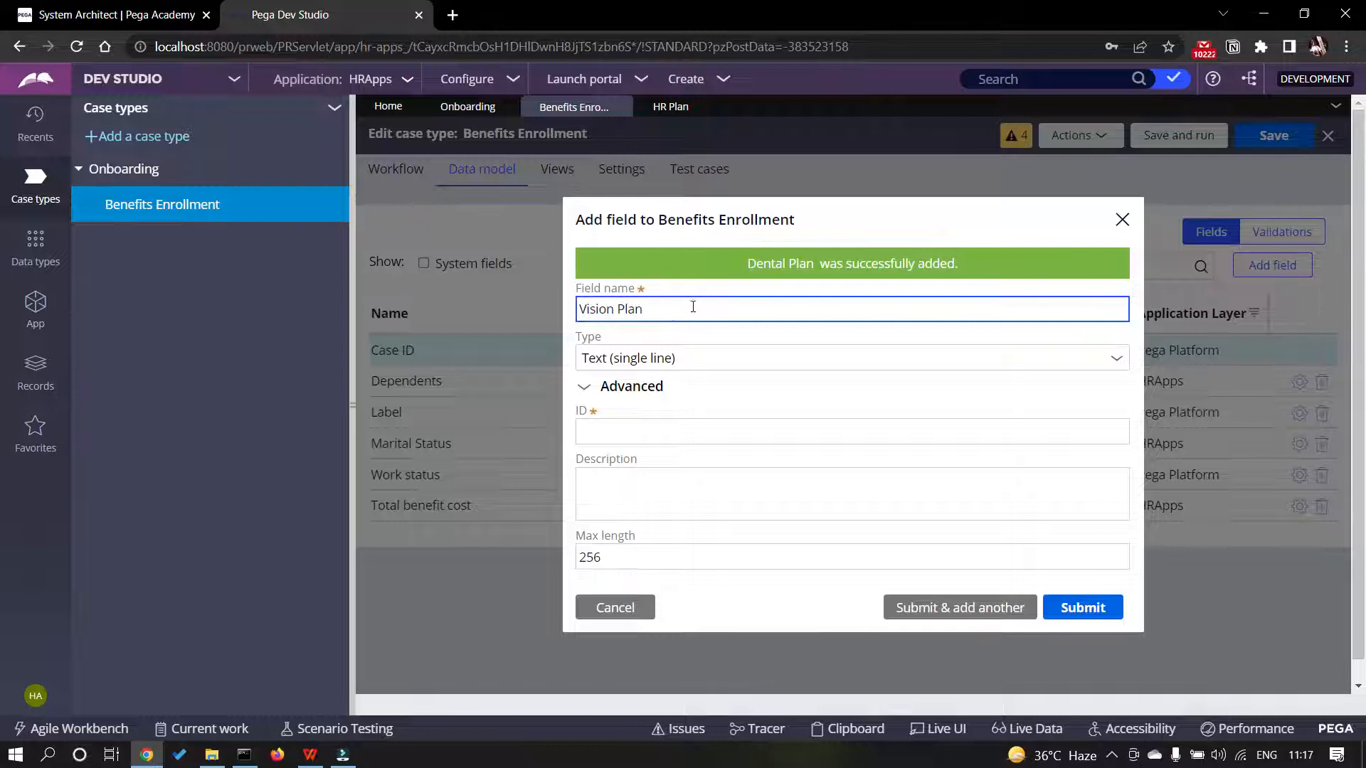
pyautogui.click(1115, 359)
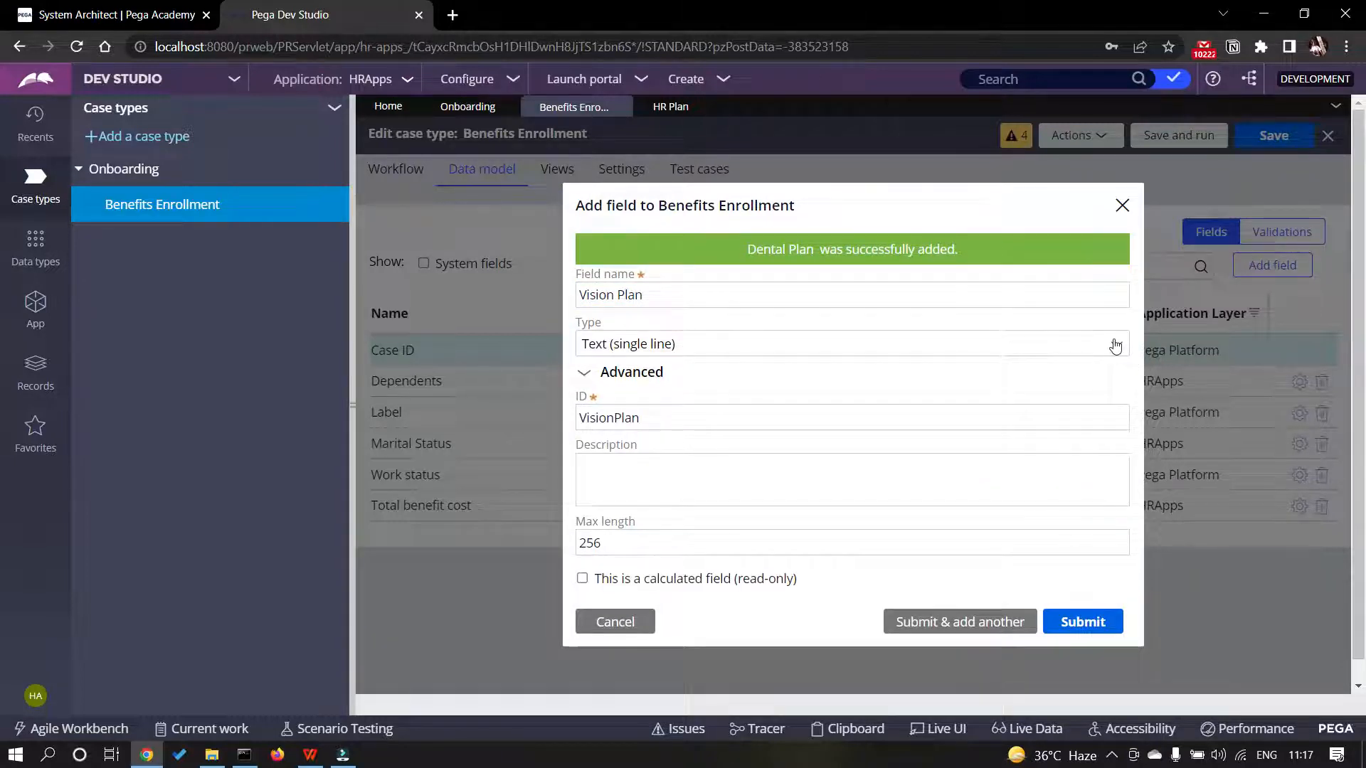
pyautogui.click(1115, 347)
pyautogui.scroll(-5, 738, 552)
pyautogui.click(668, 653)
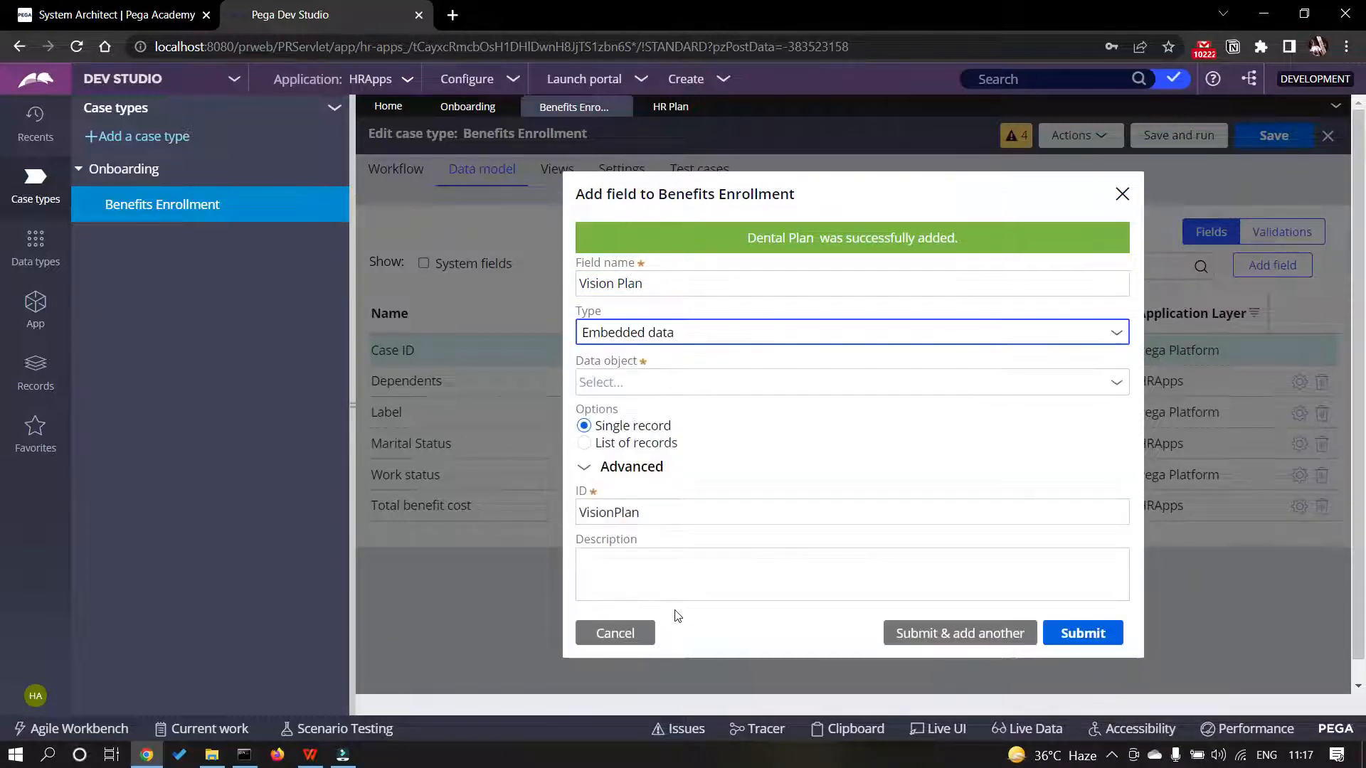
pyautogui.click(723, 382)
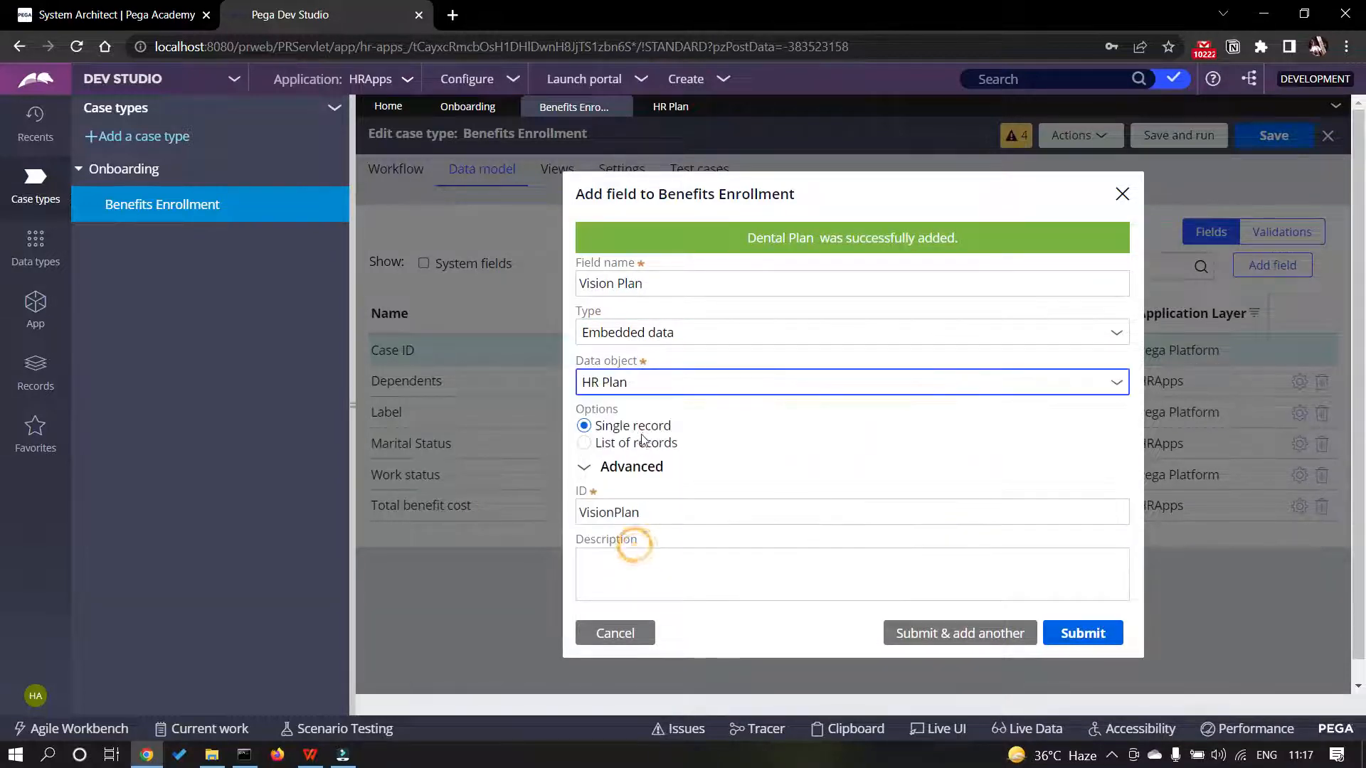
pyautogui.click(1082, 633)
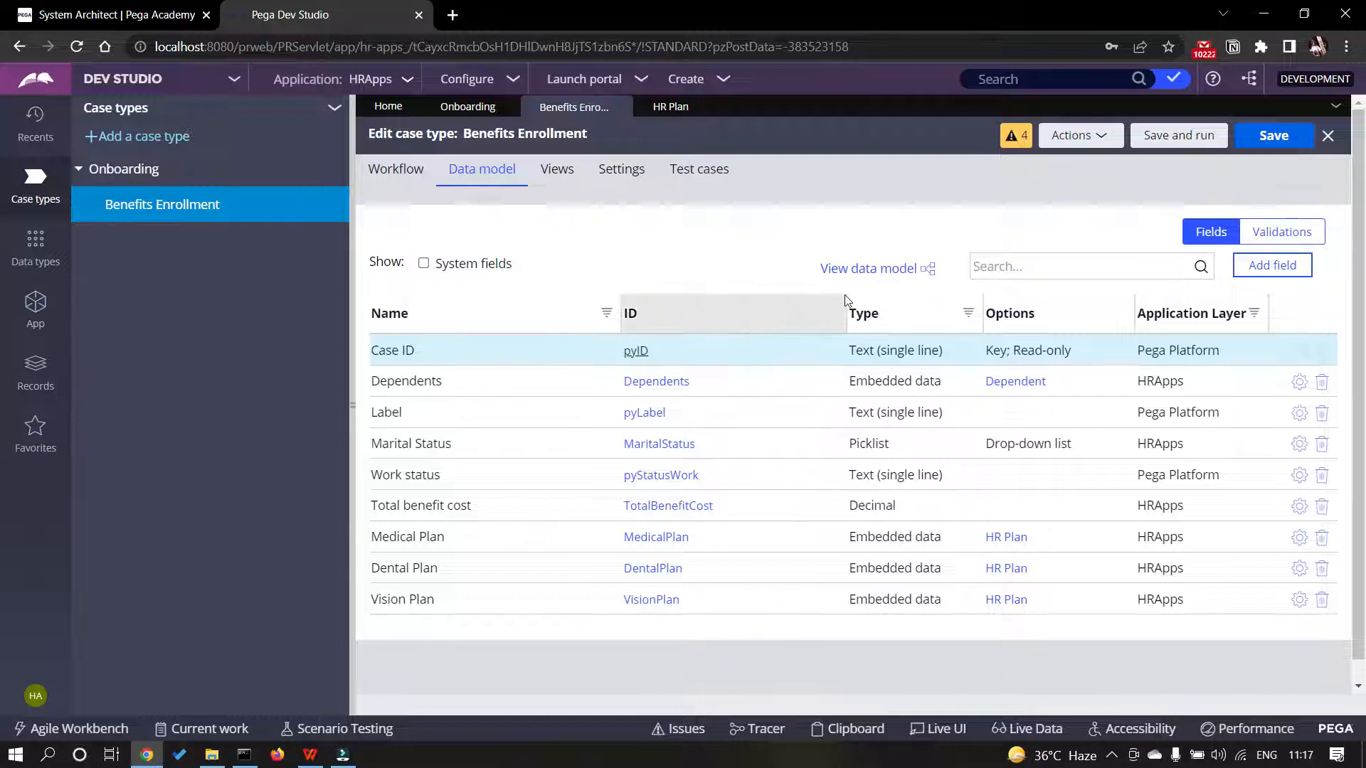
# - Read the remaining assignment requirements in the WPS Office exercise guide and return to the Benefits Enrollment data model in Dev Studio
pyautogui.hotkey('alt', 'Tab')
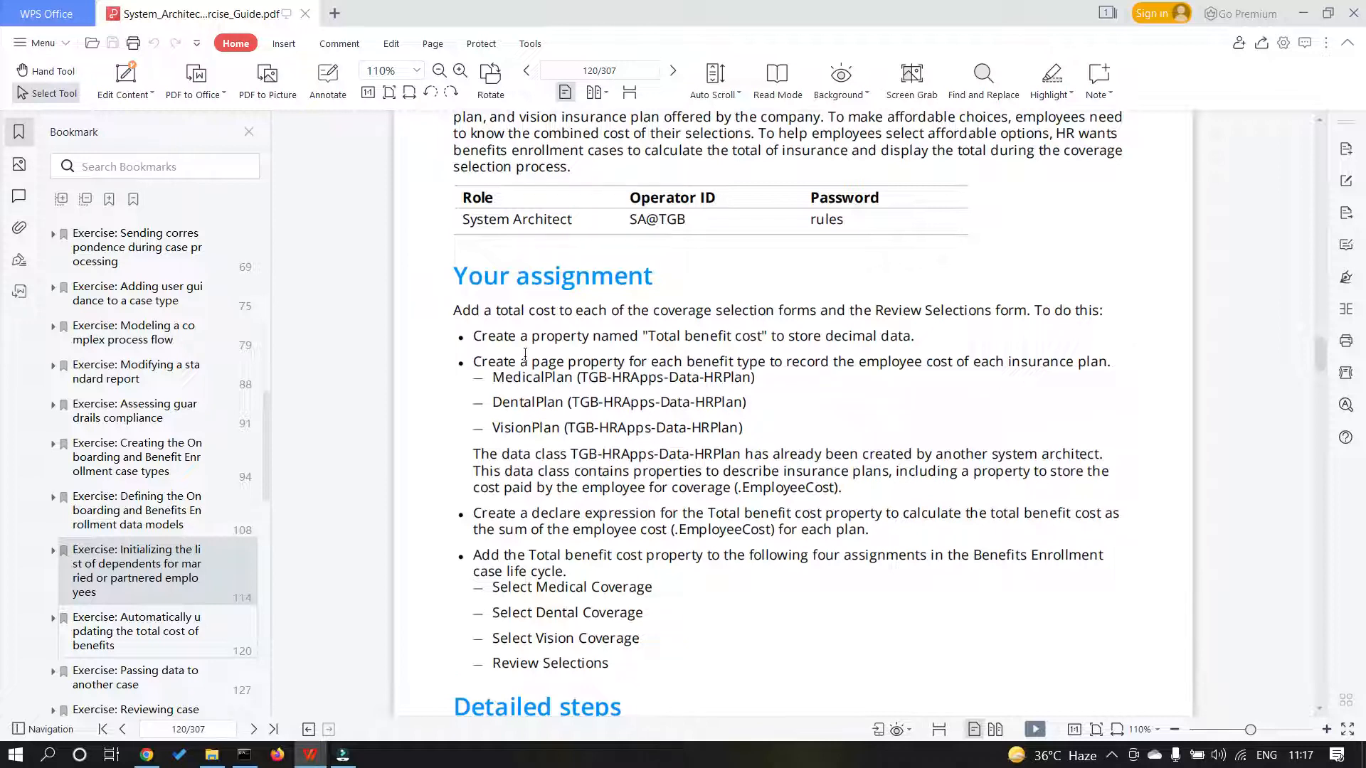
pyautogui.scroll(-3, 540, 391)
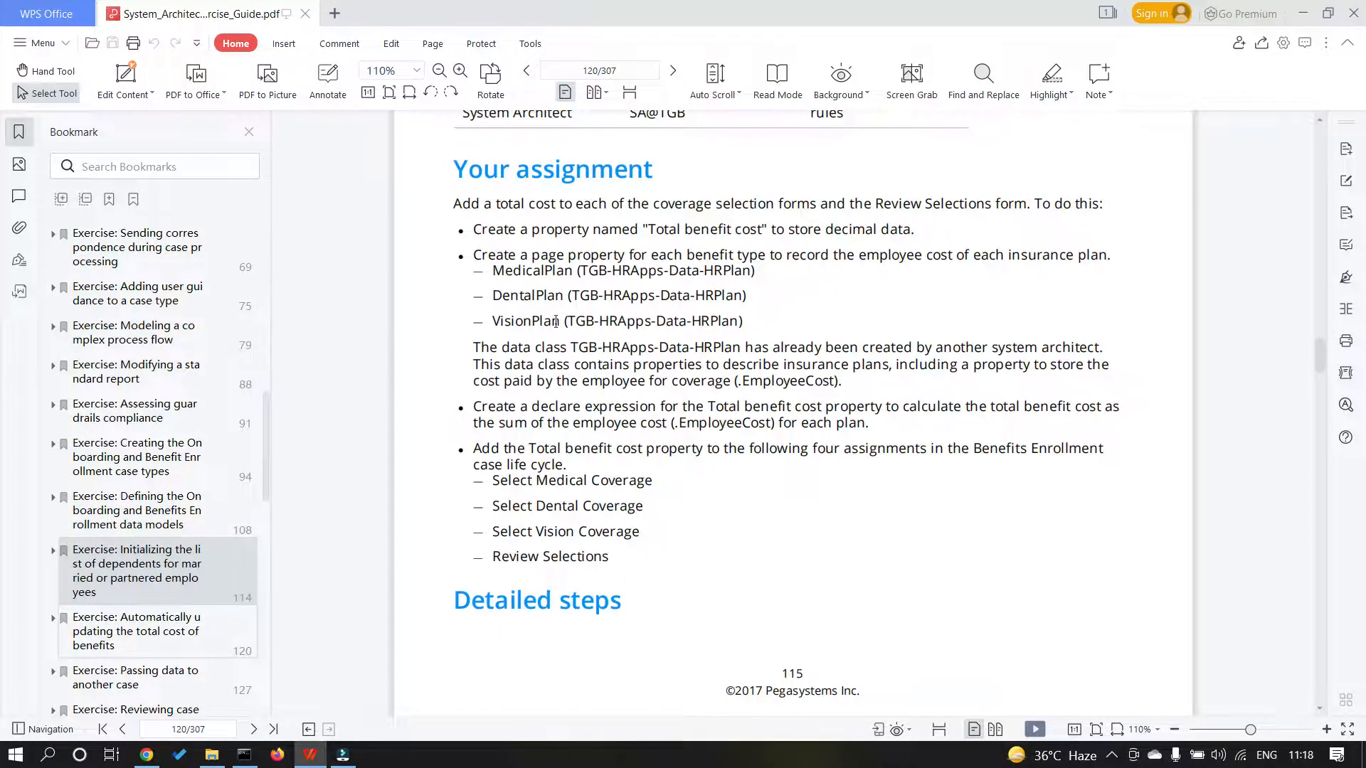
pyautogui.hotkey('alt', 'Tab')
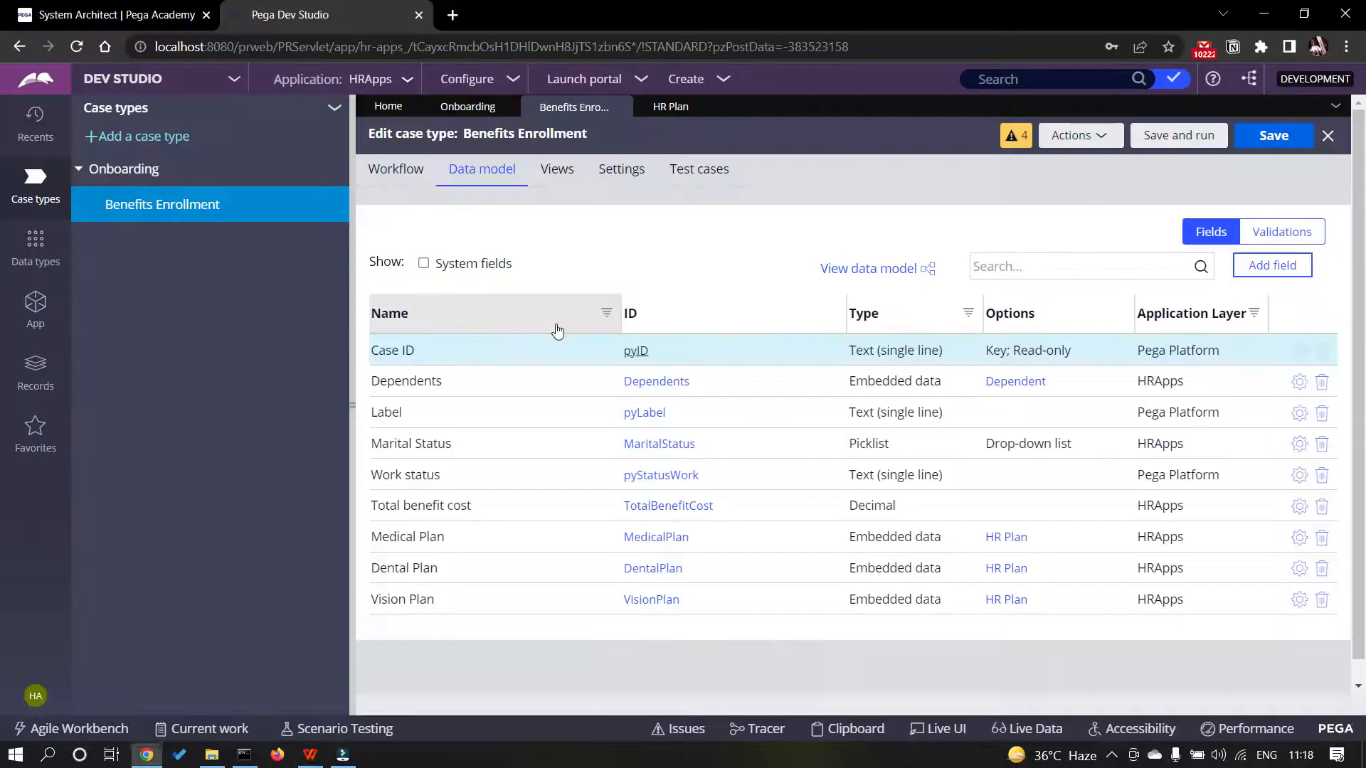
# - Open the Benefits Enrollment case life cycle and check the exercise guide for the assignments that need the Total benefit cost property
pyautogui.click(387, 168)
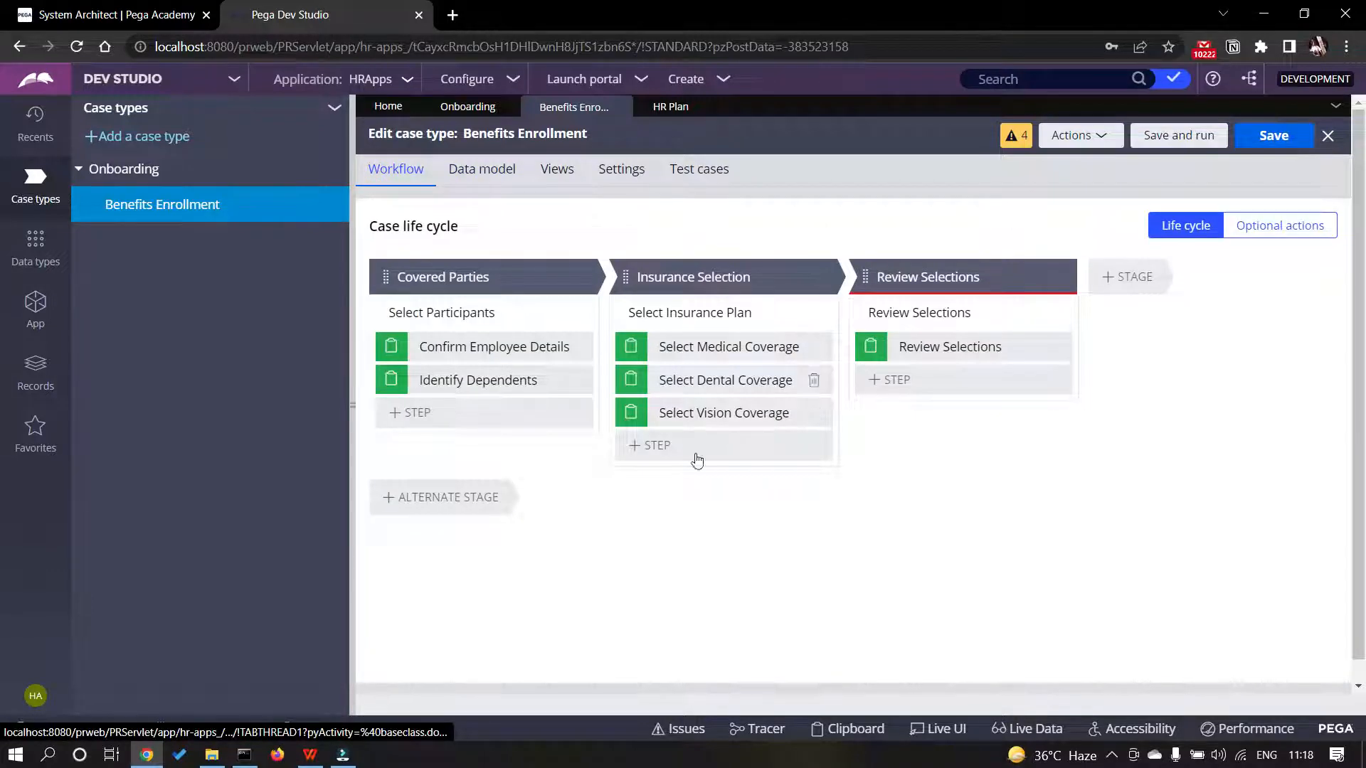
pyautogui.click(792, 568)
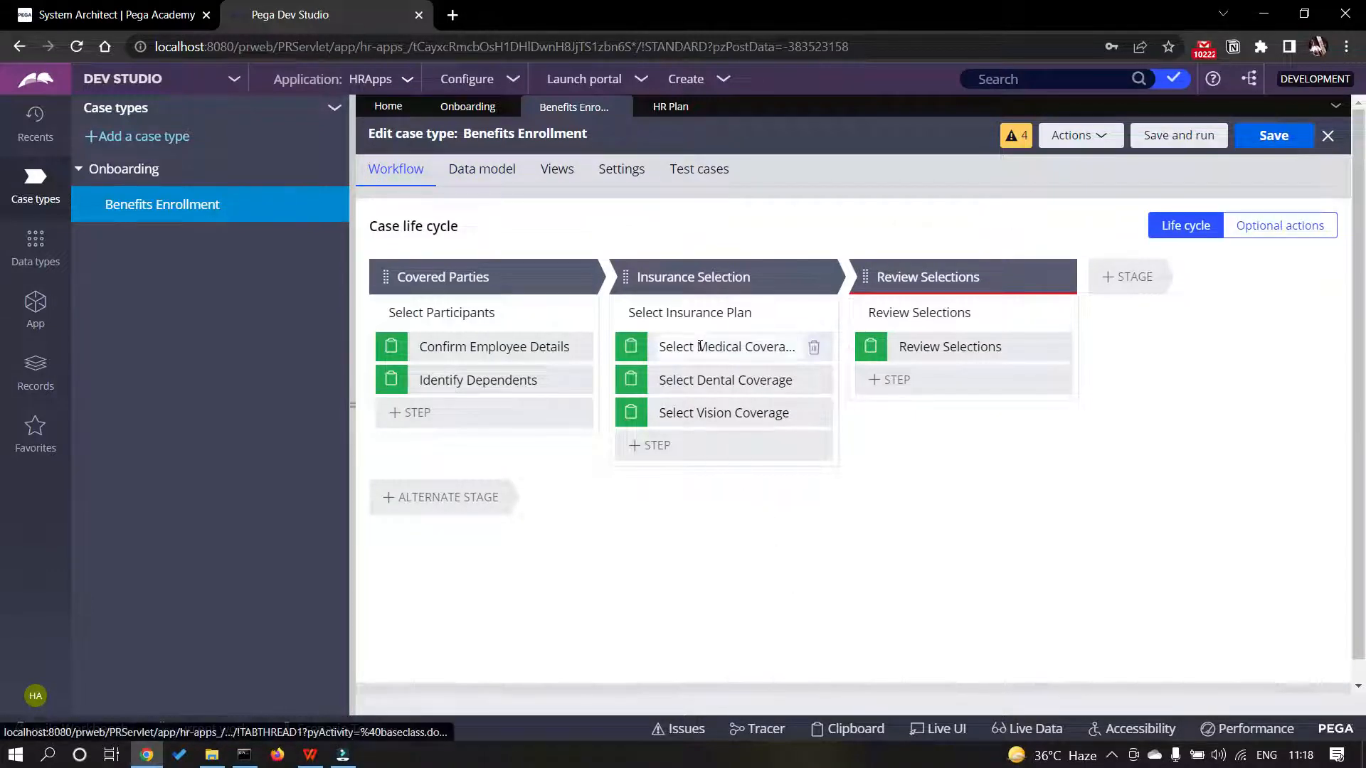
pyautogui.hotkey('alt', 'Tab')
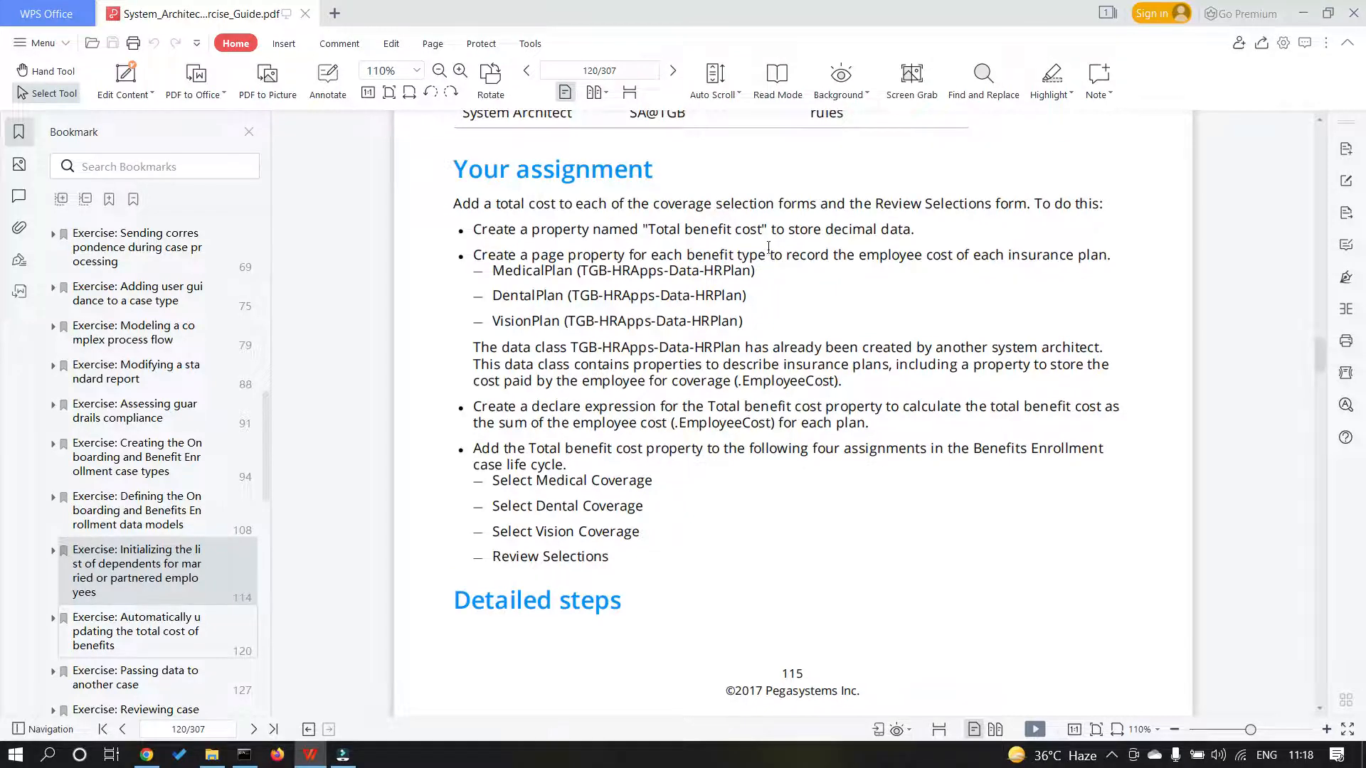
pyautogui.hotkey('alt', 'Tab')
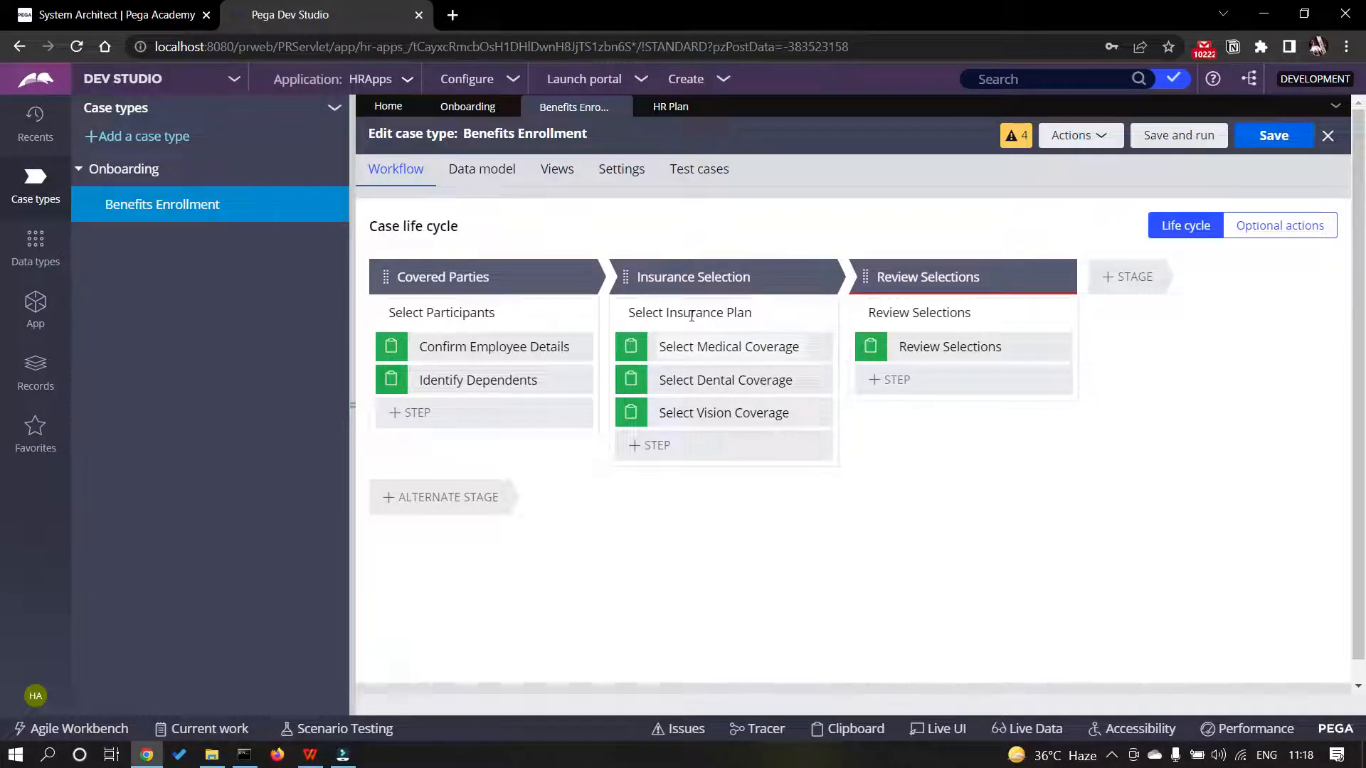
# - Add the Medical Plan field to the view of the Select Medical Coverage step and submit the view
pyautogui.click(714, 349)
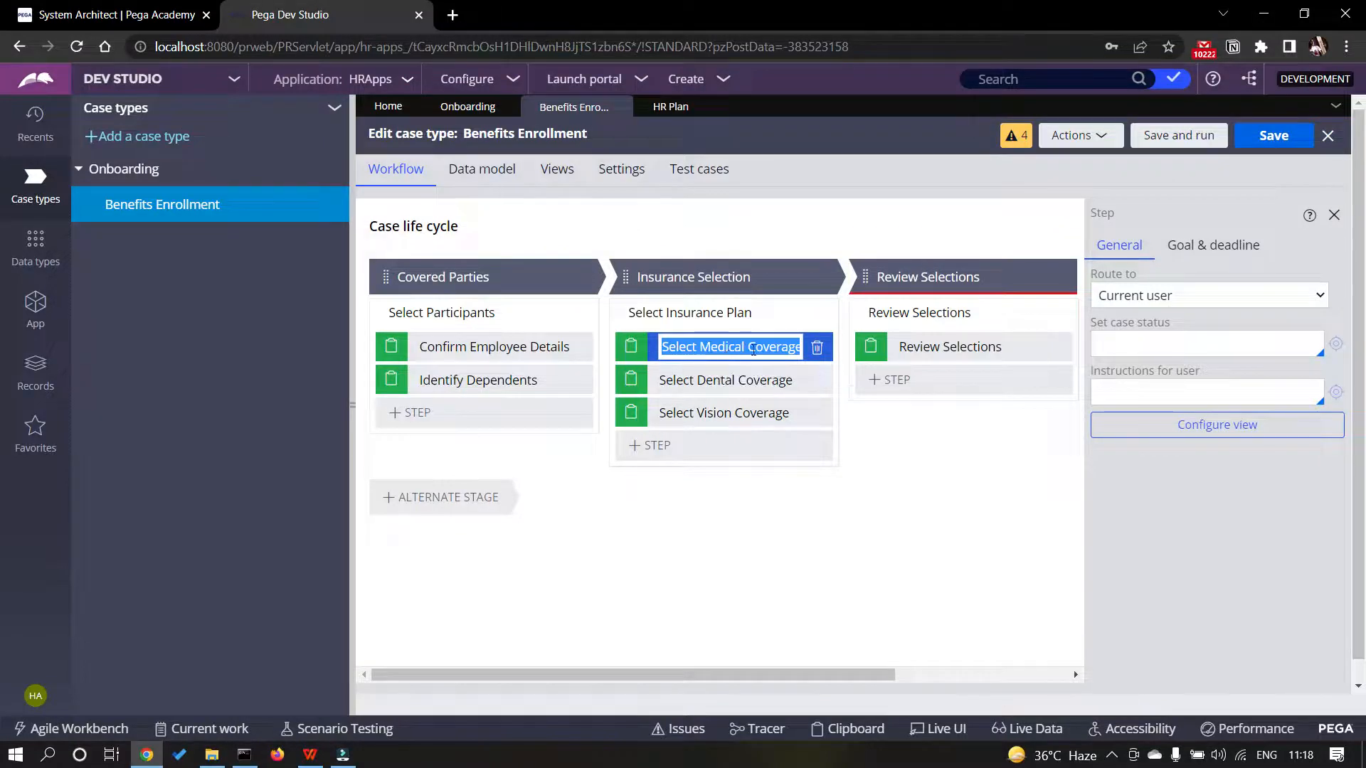
pyautogui.click(1167, 425)
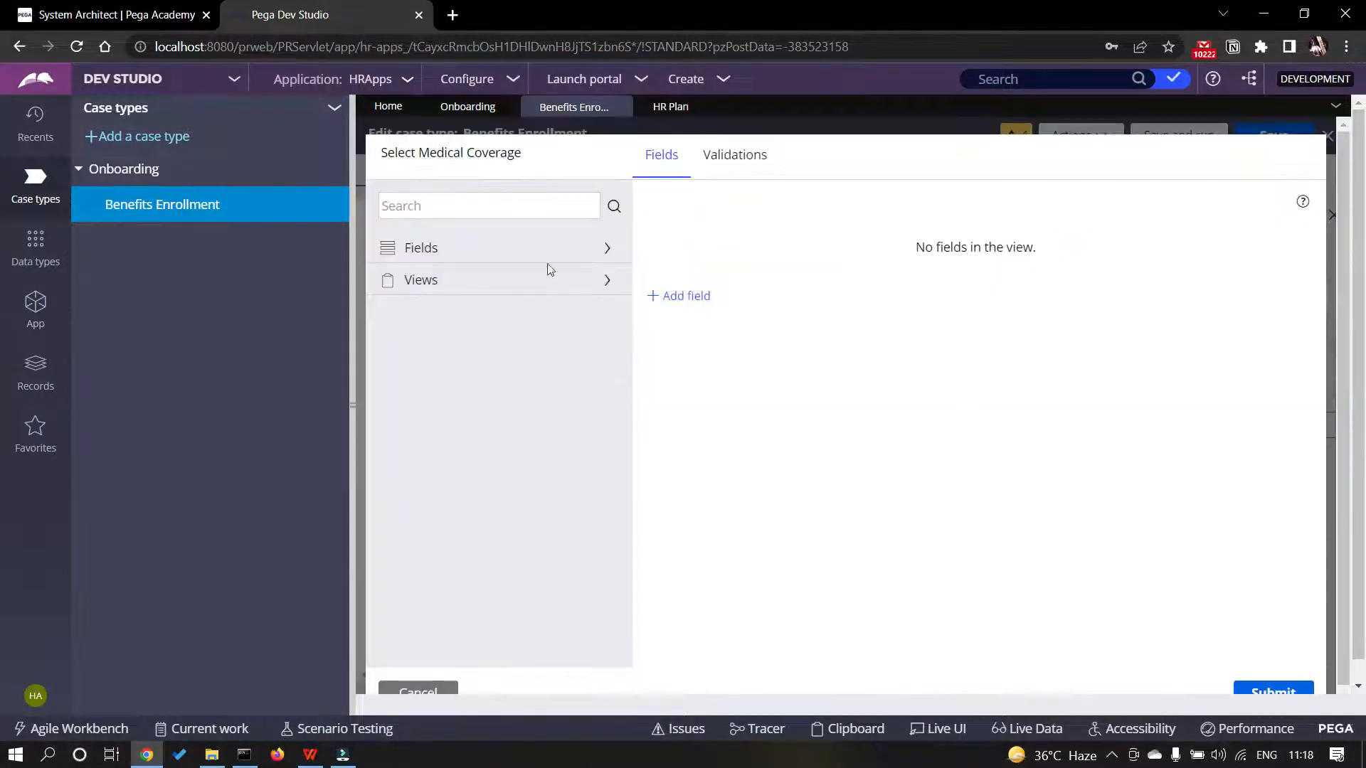
pyautogui.click(604, 249)
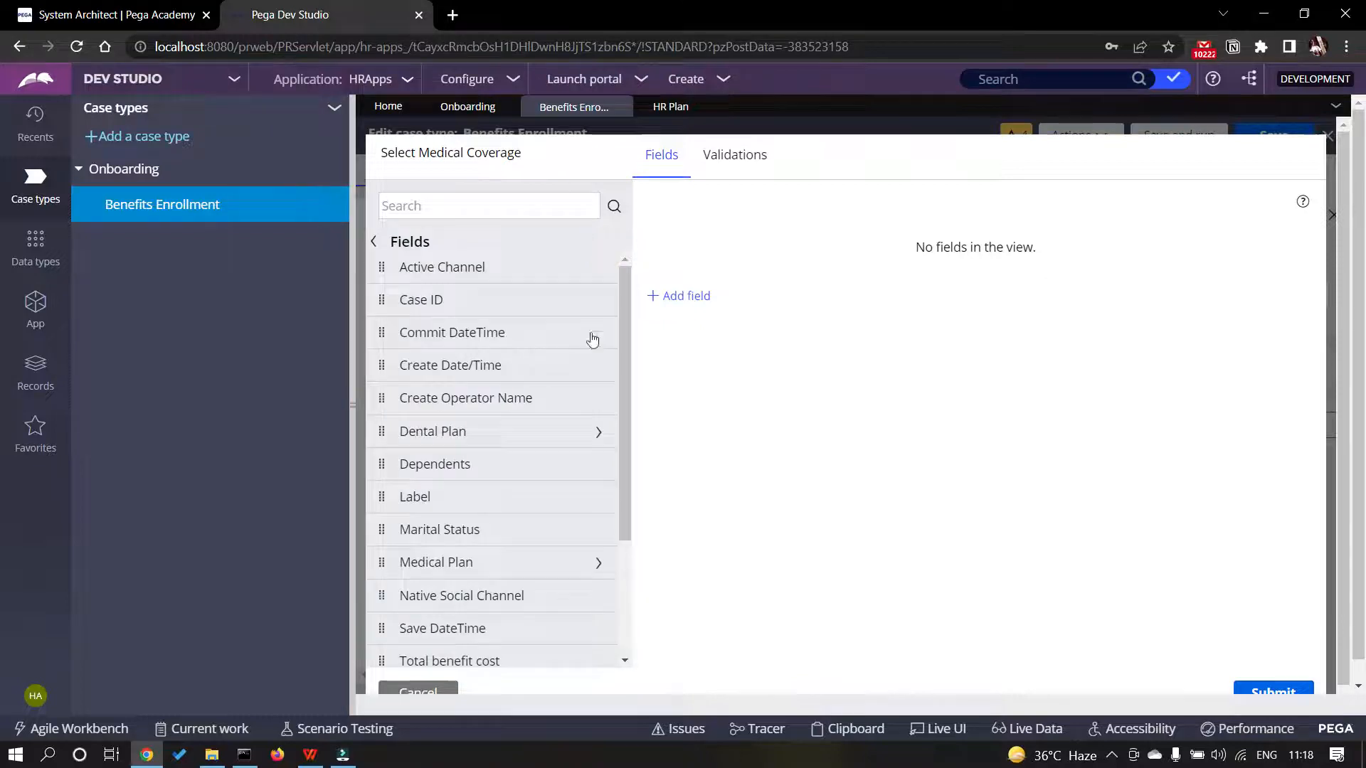
pyautogui.scroll(-1, 588, 384)
pyautogui.scroll(-1, 587, 441)
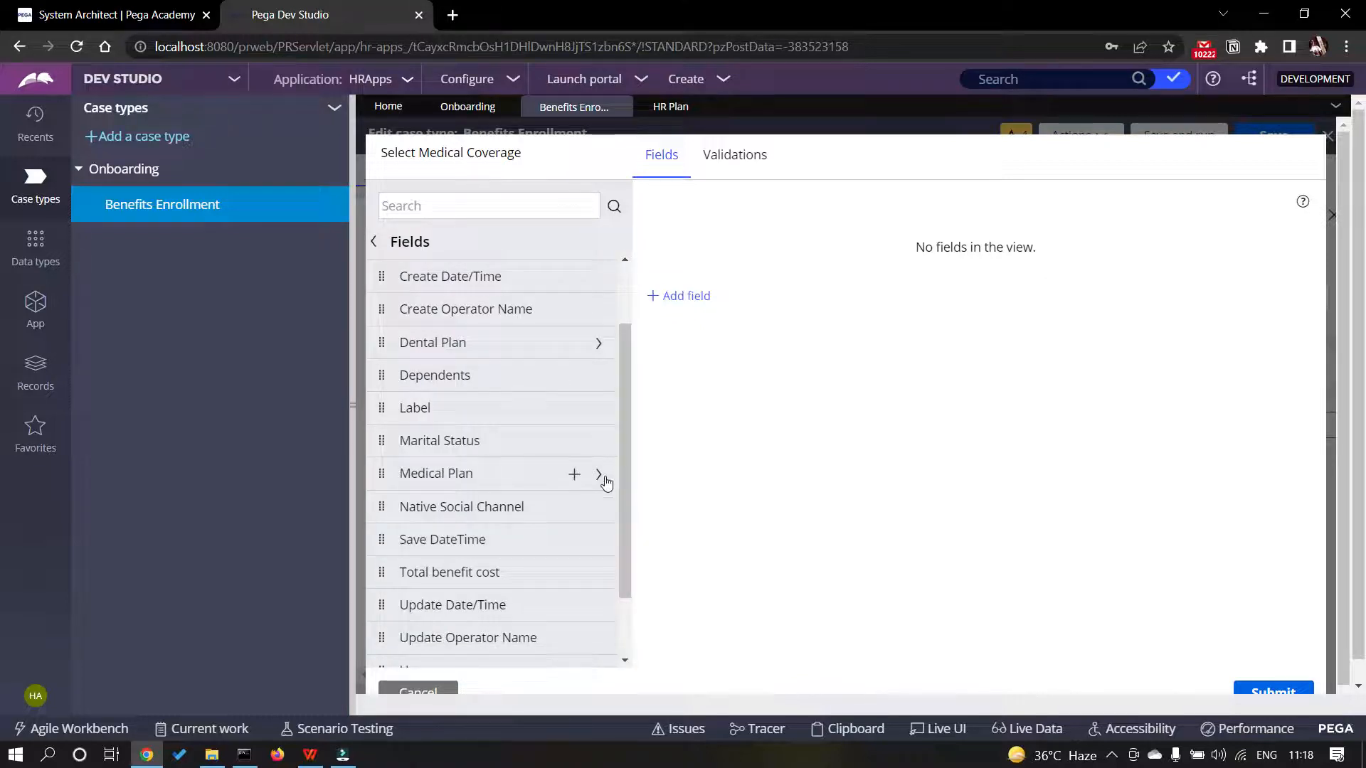
pyautogui.click(574, 475)
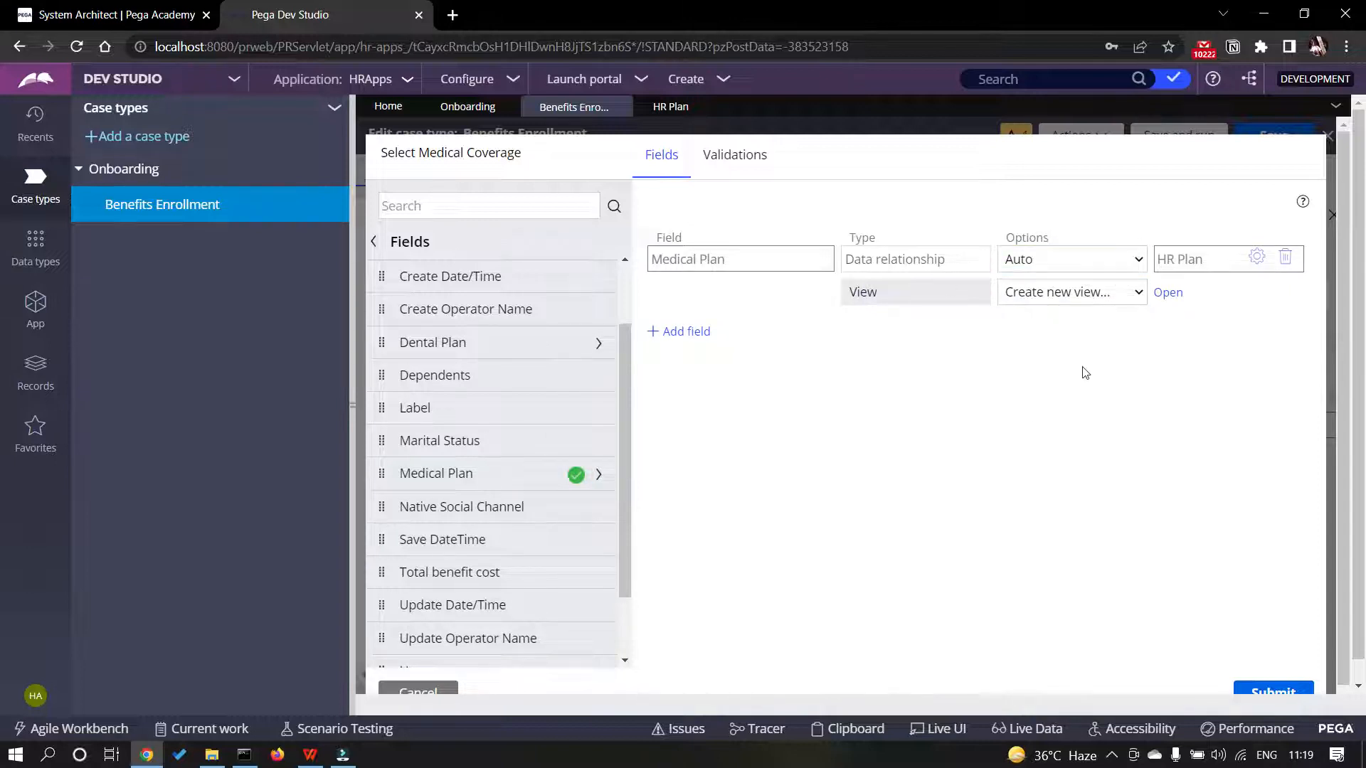
pyautogui.scroll(-1, 1063, 312)
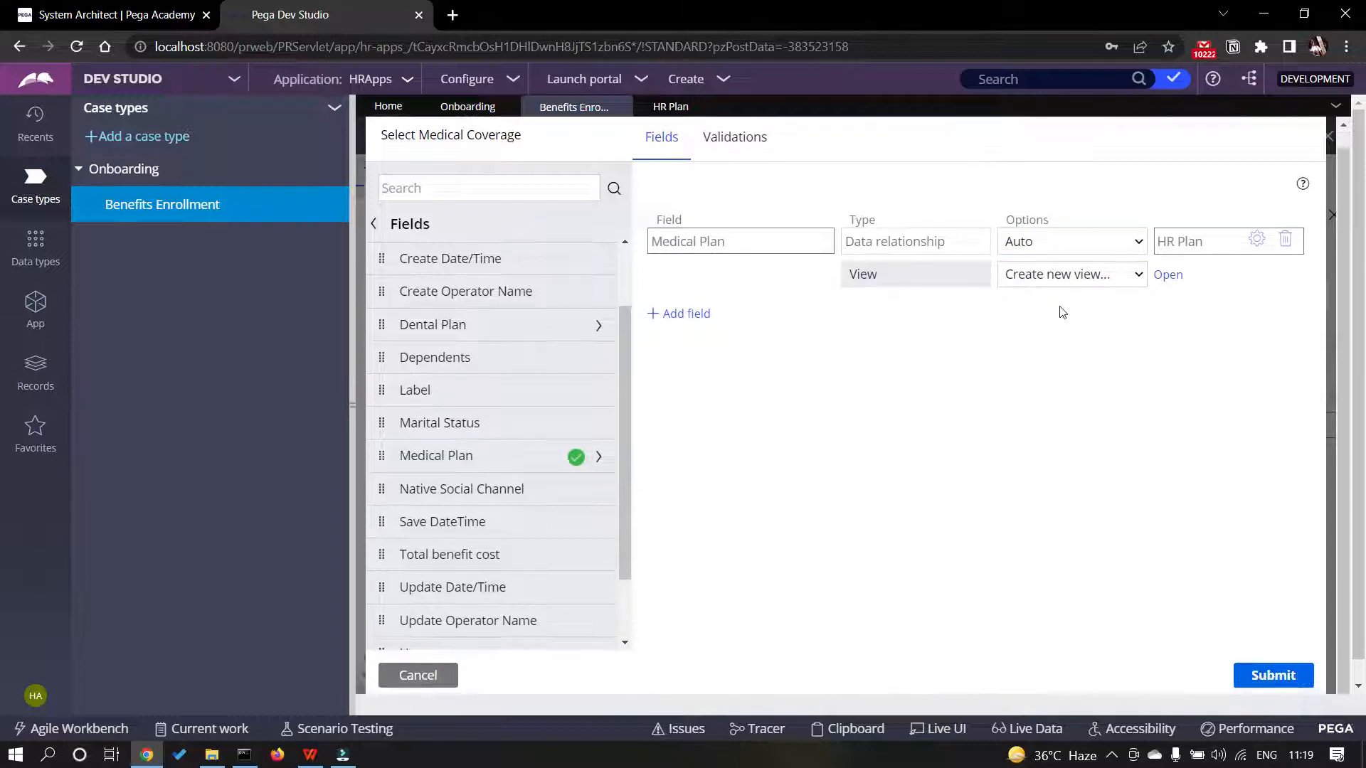
pyautogui.click(1283, 681)
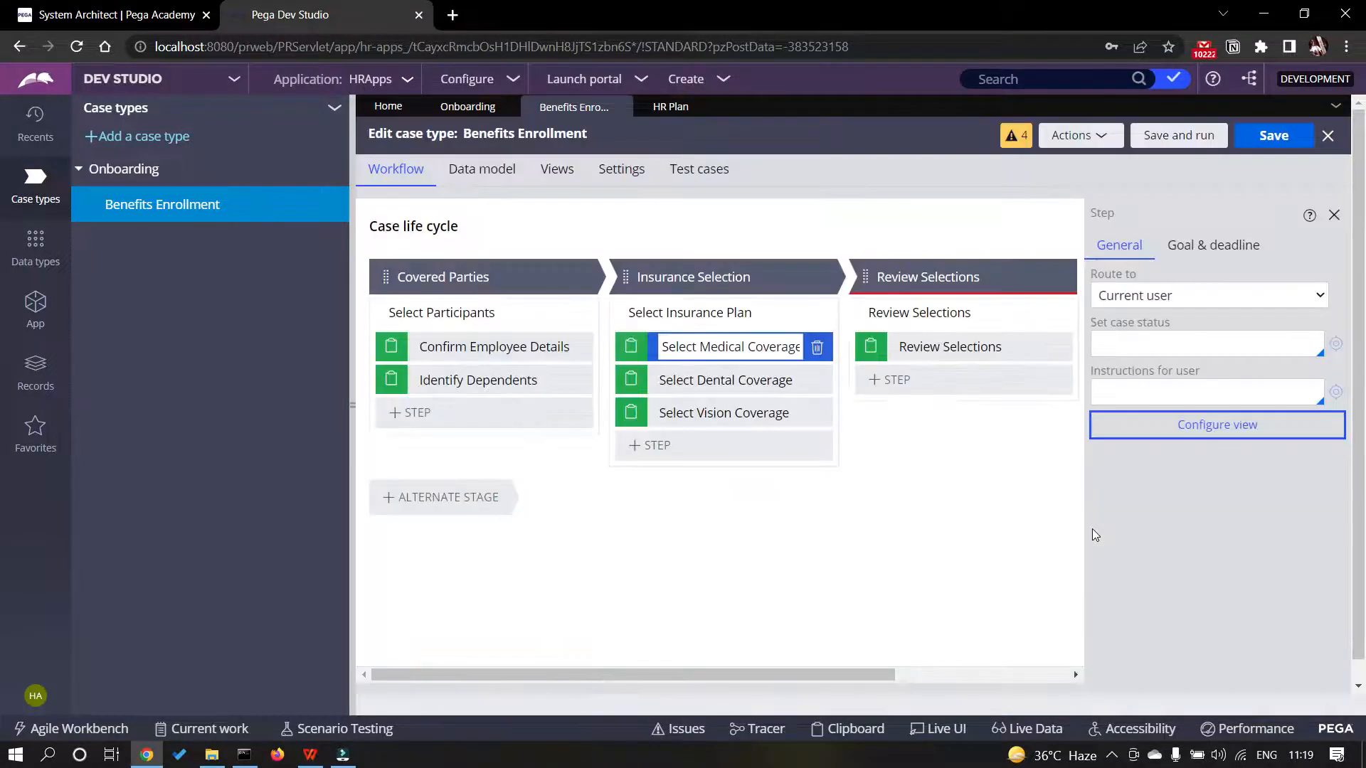
# - Configure the Select Dental Coverage step's view with the Dental Plan field and submit it
pyautogui.click(694, 380)
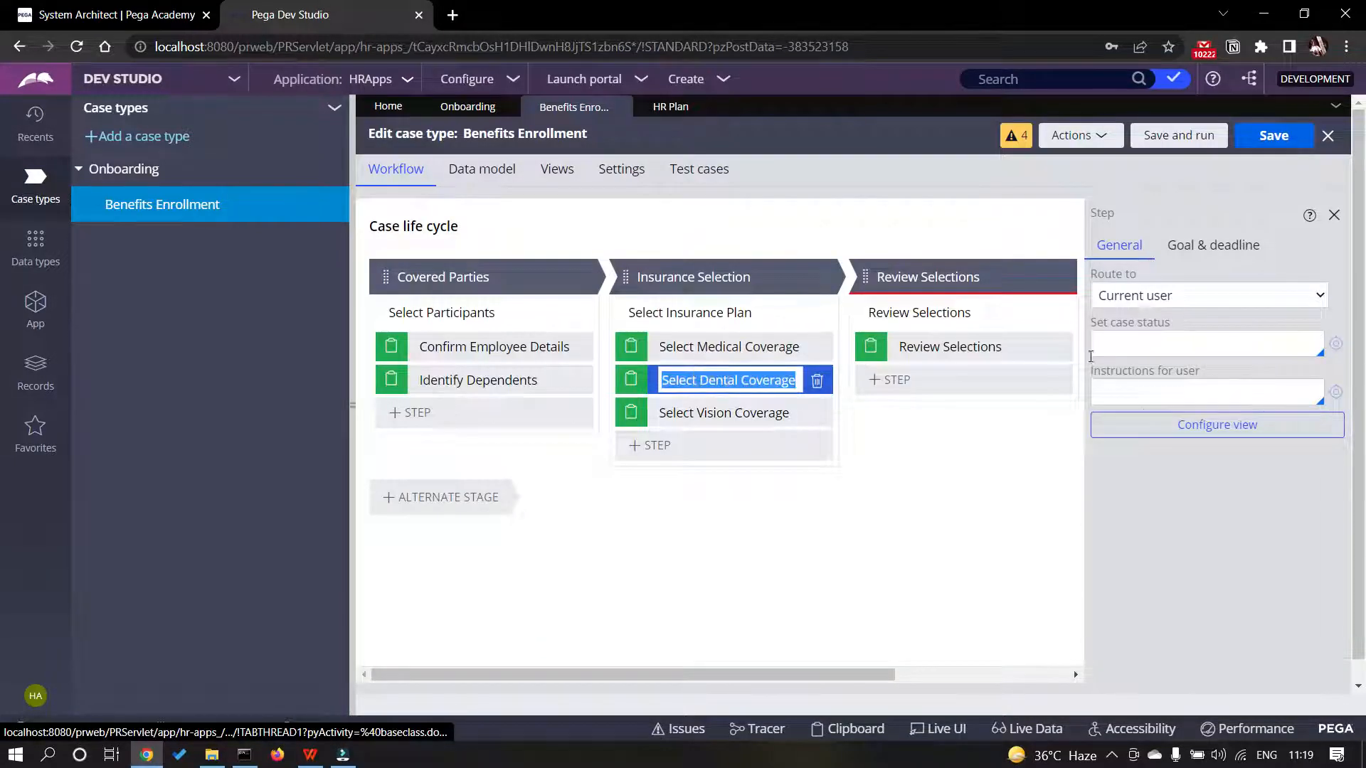
pyautogui.click(1197, 425)
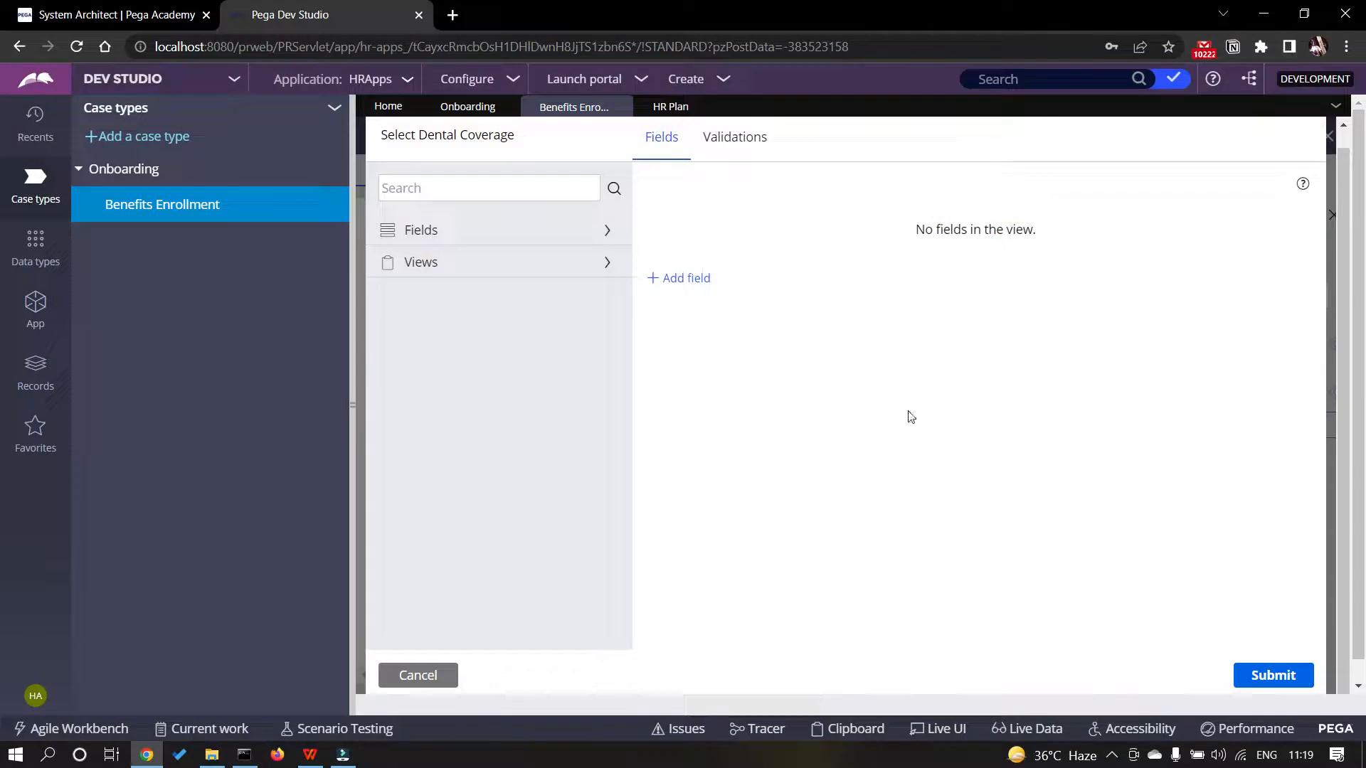
pyautogui.click(604, 232)
pyautogui.scroll(-3, 503, 454)
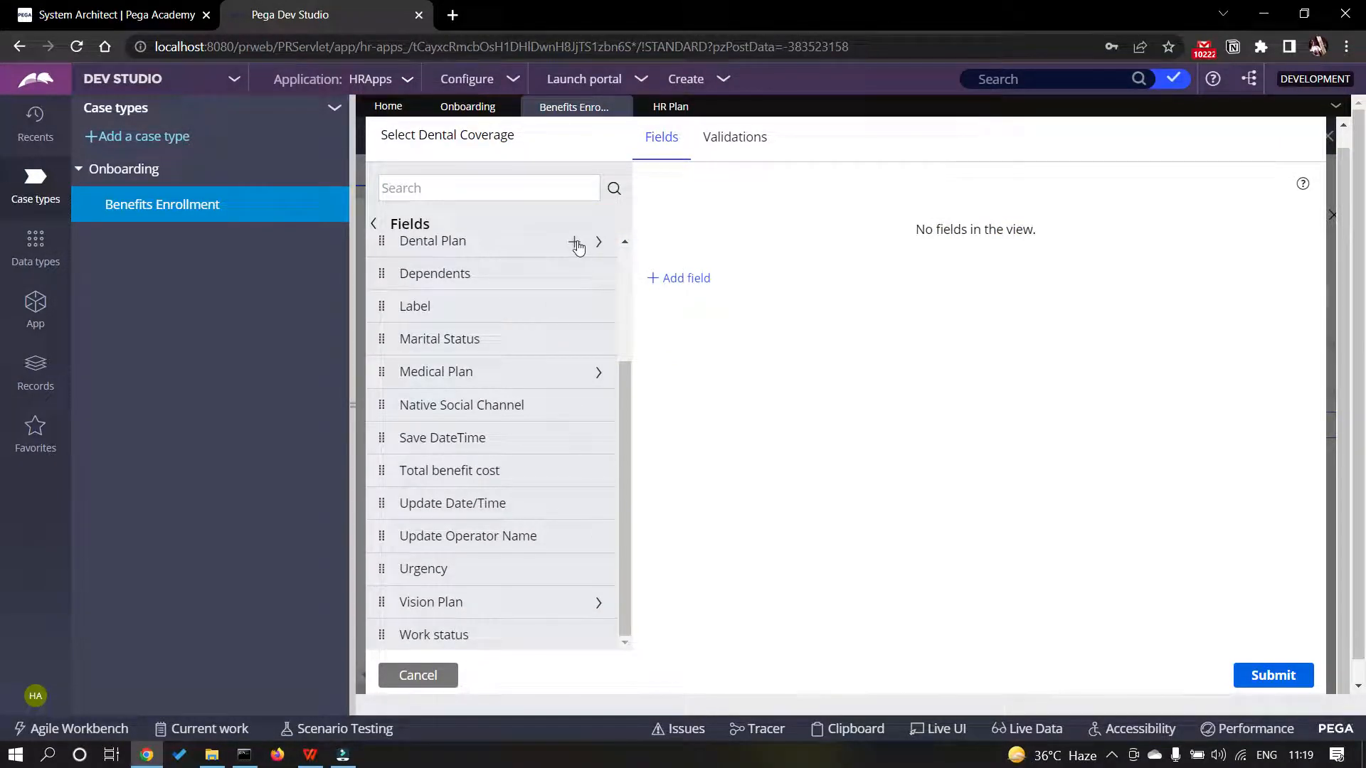
pyautogui.click(575, 244)
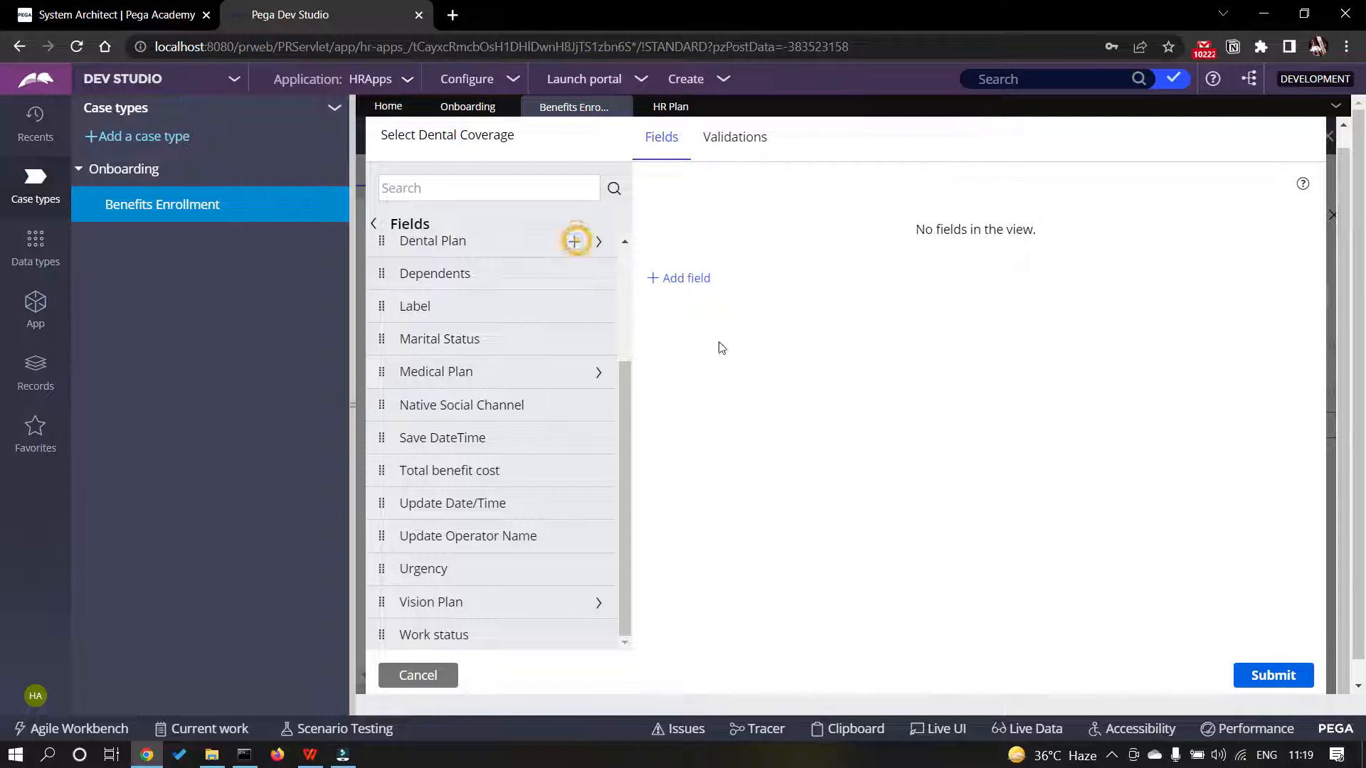
pyautogui.click(1258, 687)
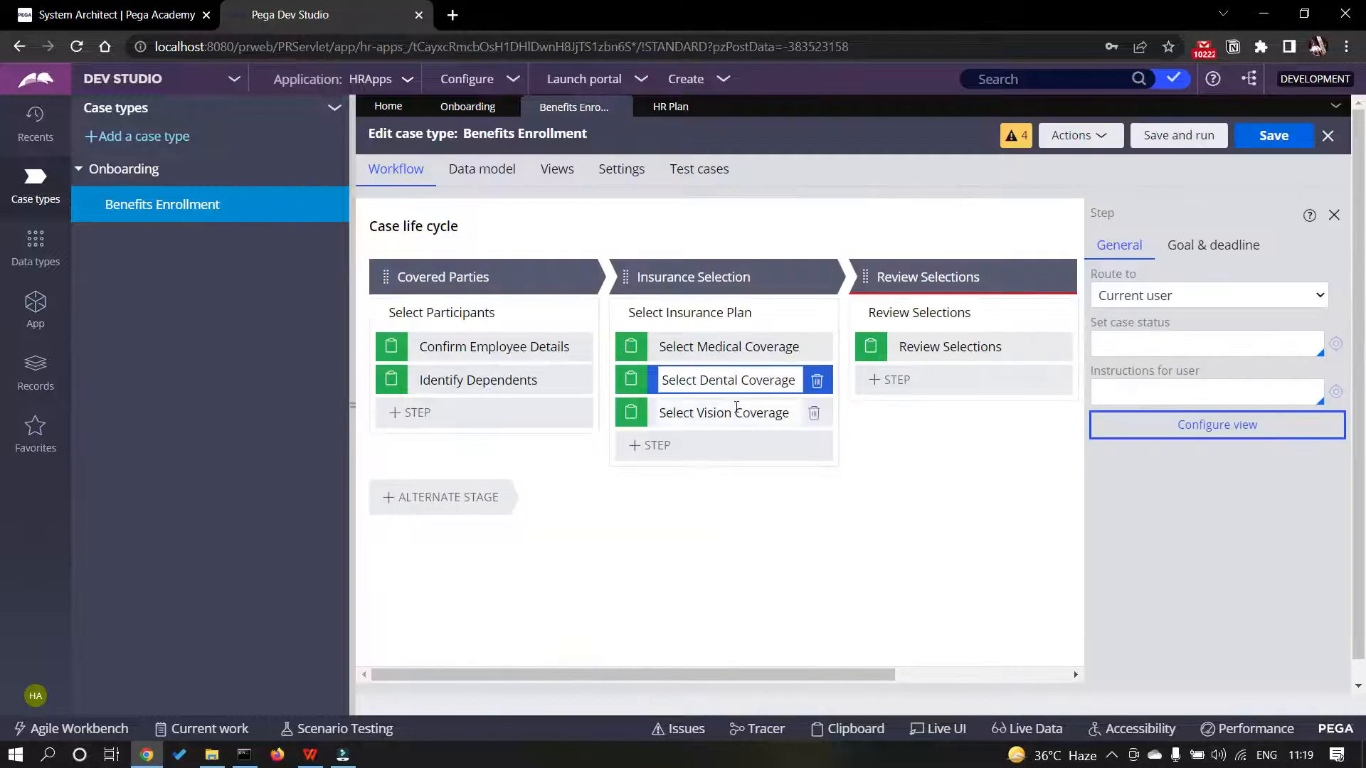
# - Add the Vision Plan field to the Select Vision Coverage step's view and save the case type
pyautogui.click(733, 410)
pyautogui.click(1235, 427)
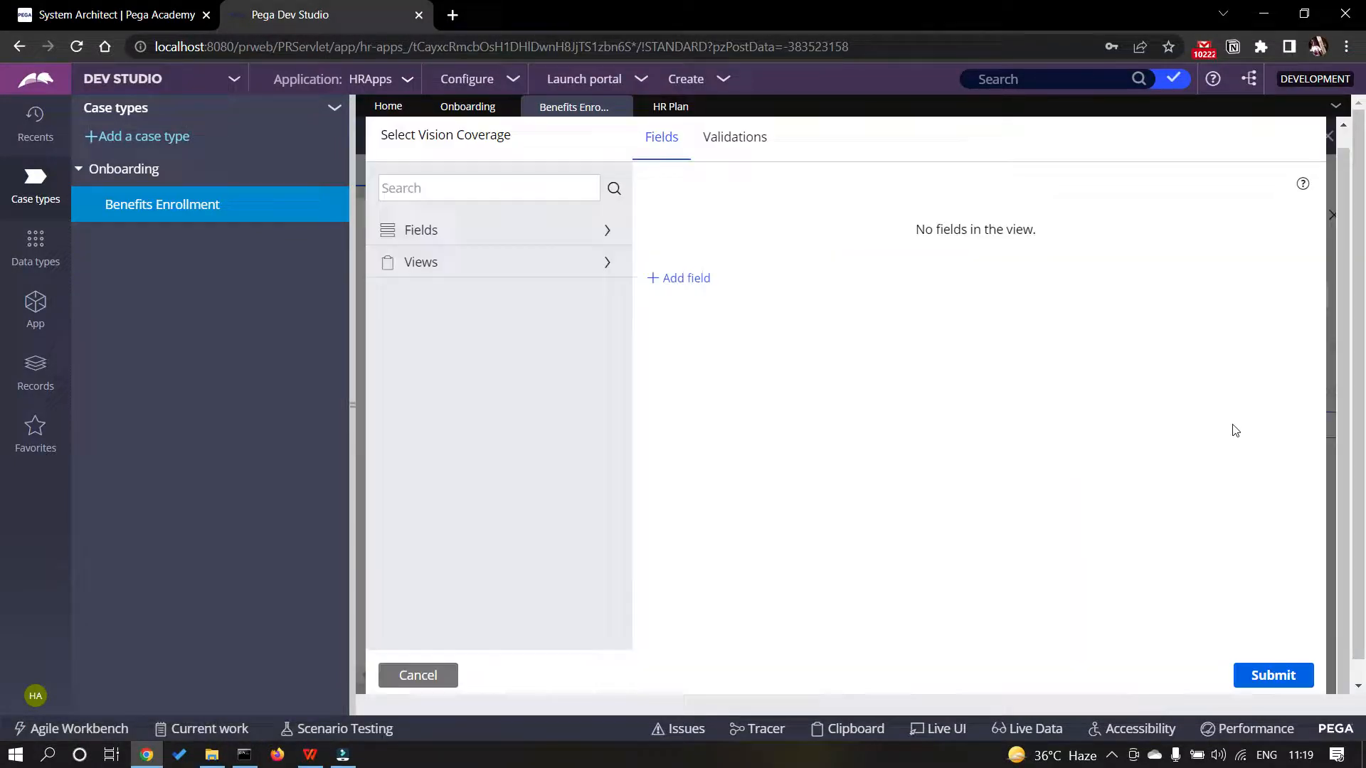
pyautogui.click(604, 241)
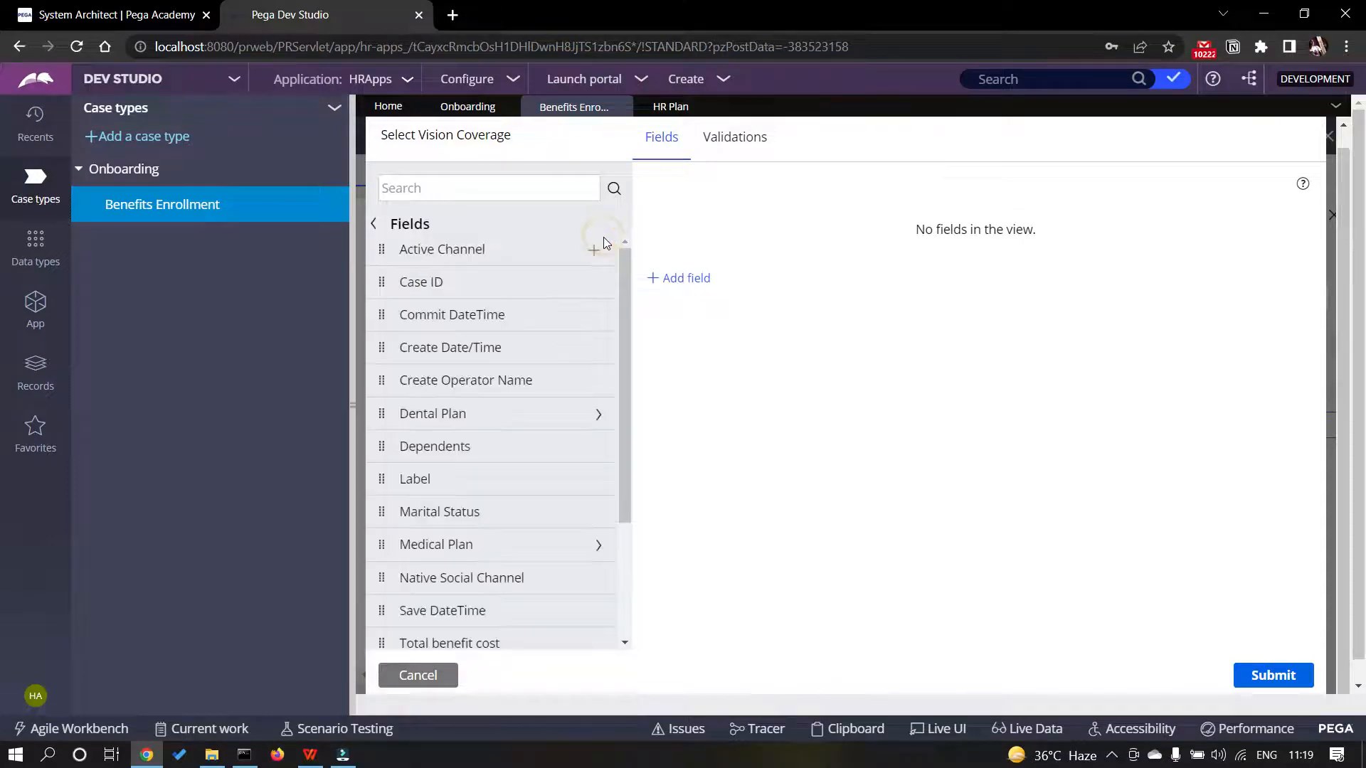
pyautogui.scroll(-2, 505, 540)
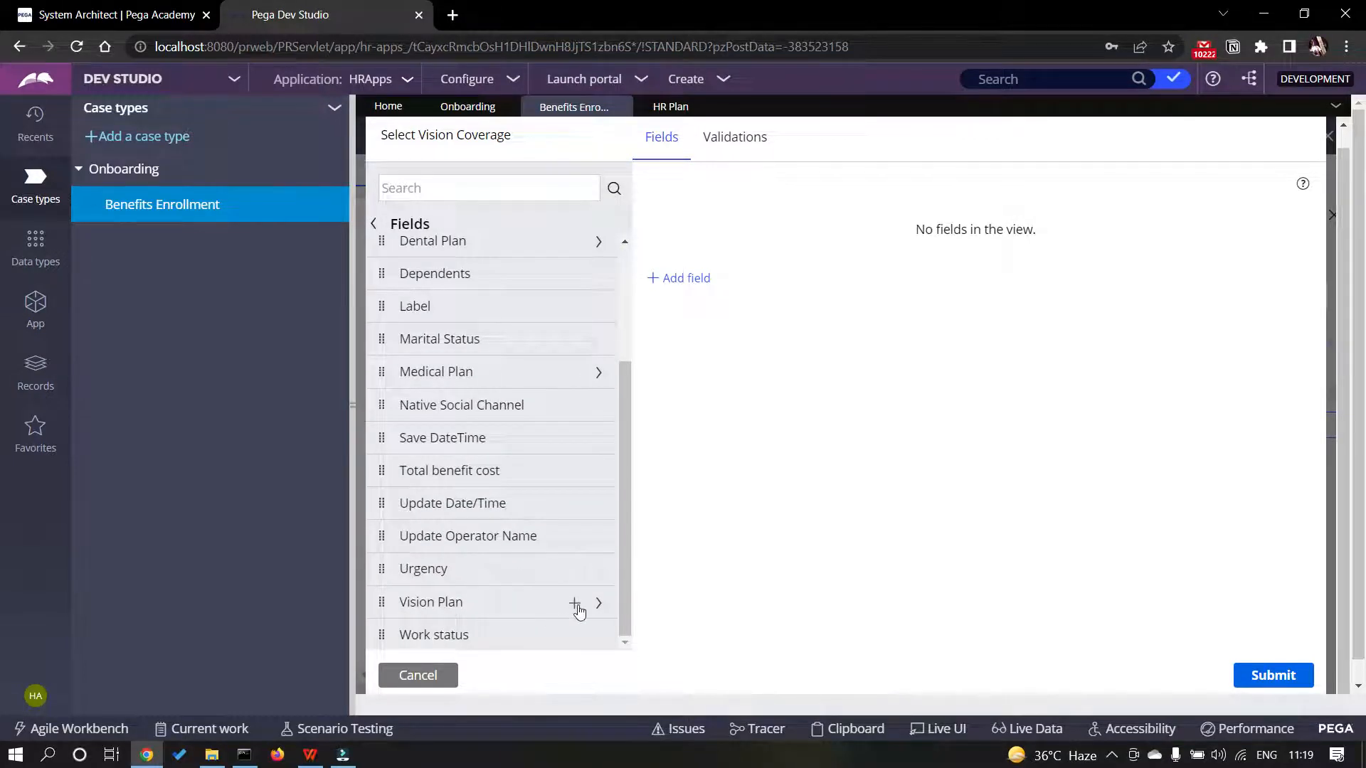
pyautogui.click(574, 603)
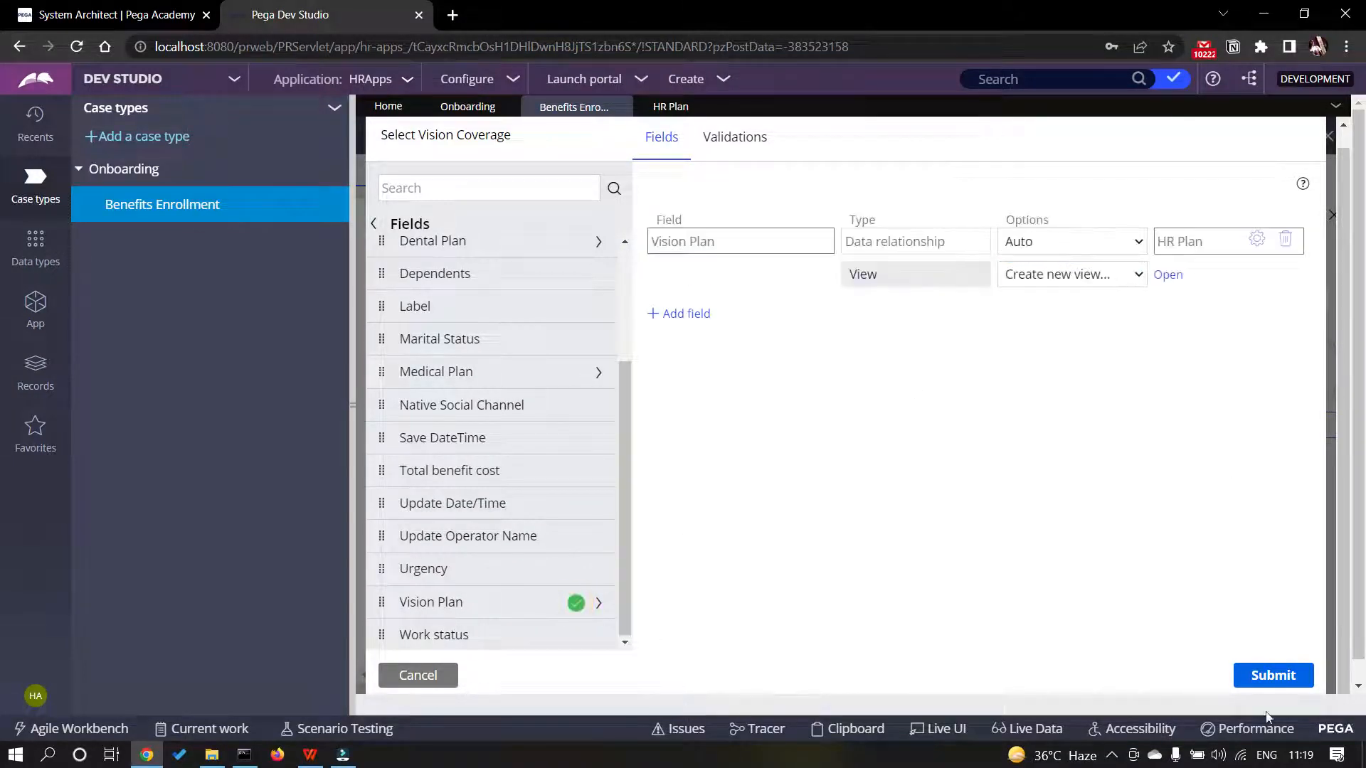
pyautogui.click(1240, 685)
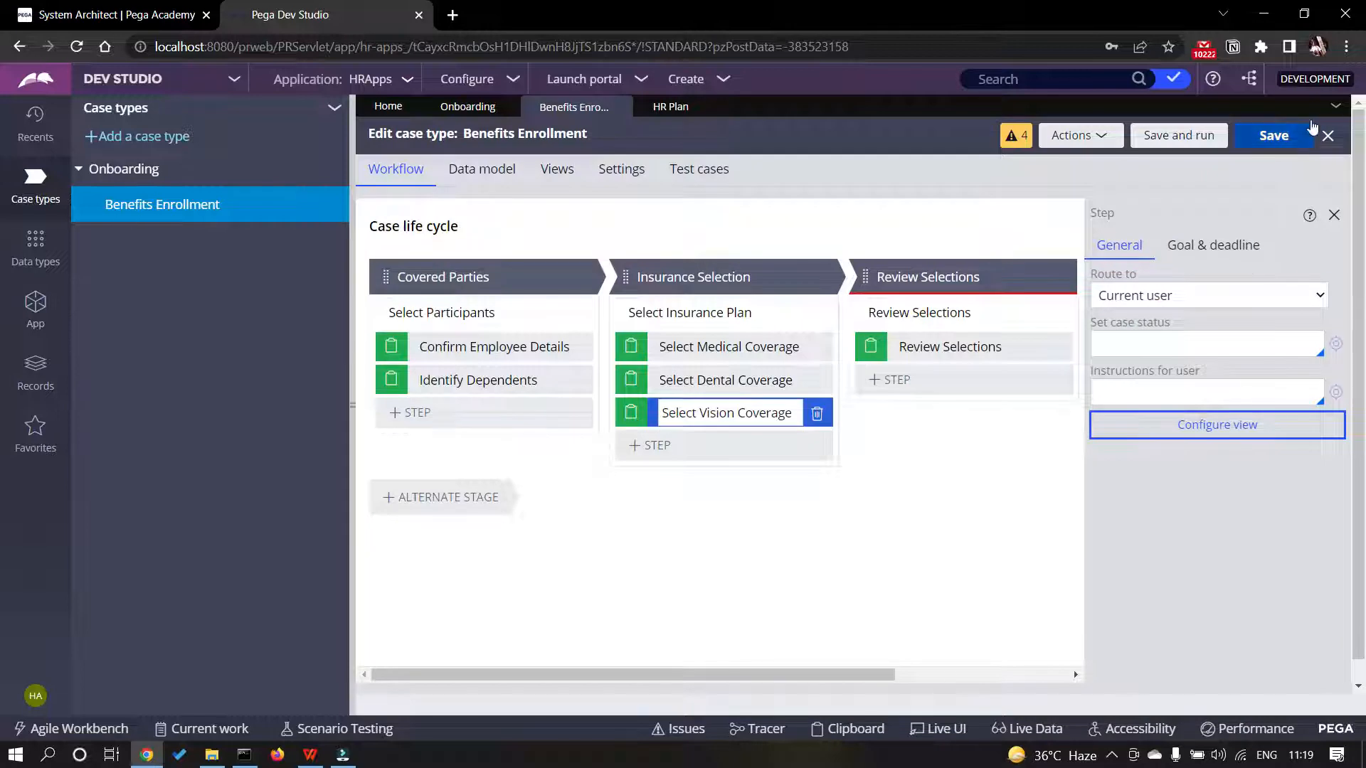
pyautogui.click(1273, 135)
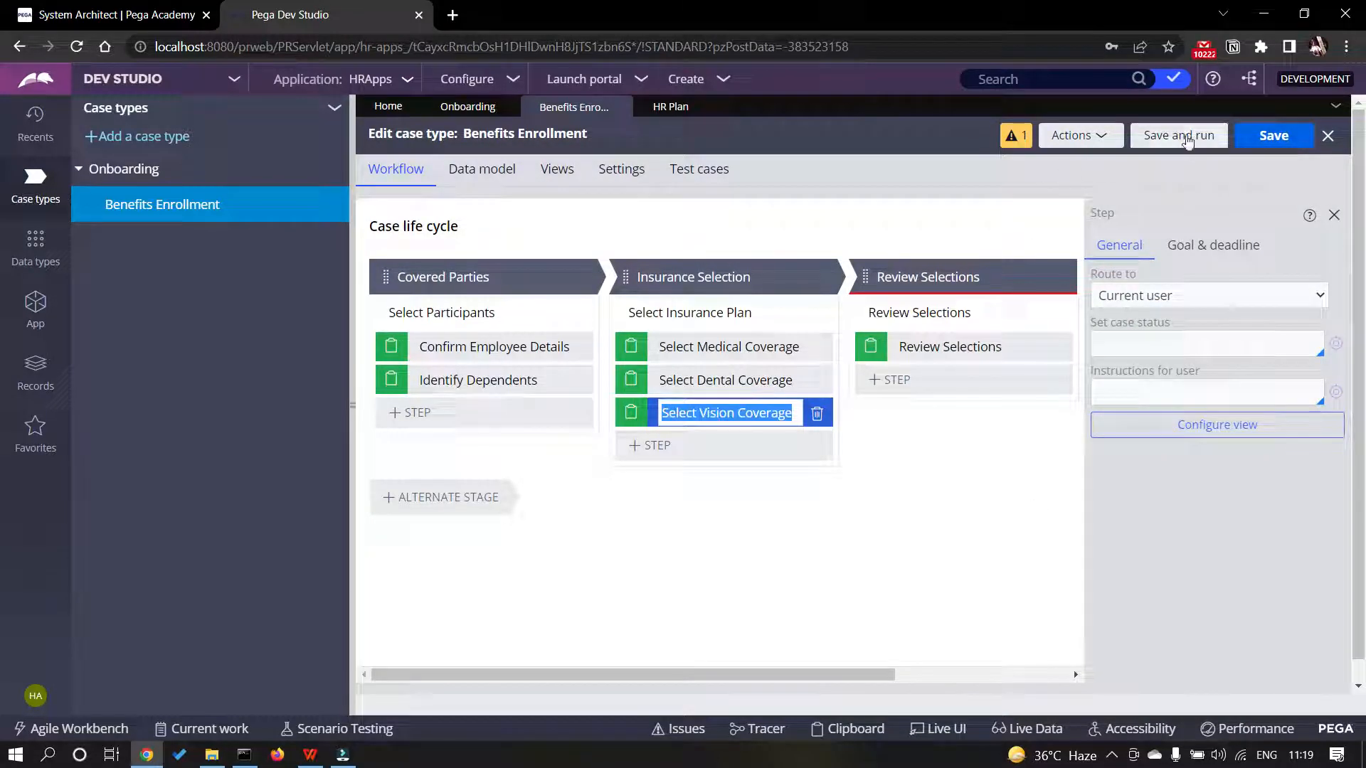
# - Run a new Benefits Enrollment case with marital status Married/Partnered and submit the Spouse/Partner dependent
pyautogui.click(1184, 137)
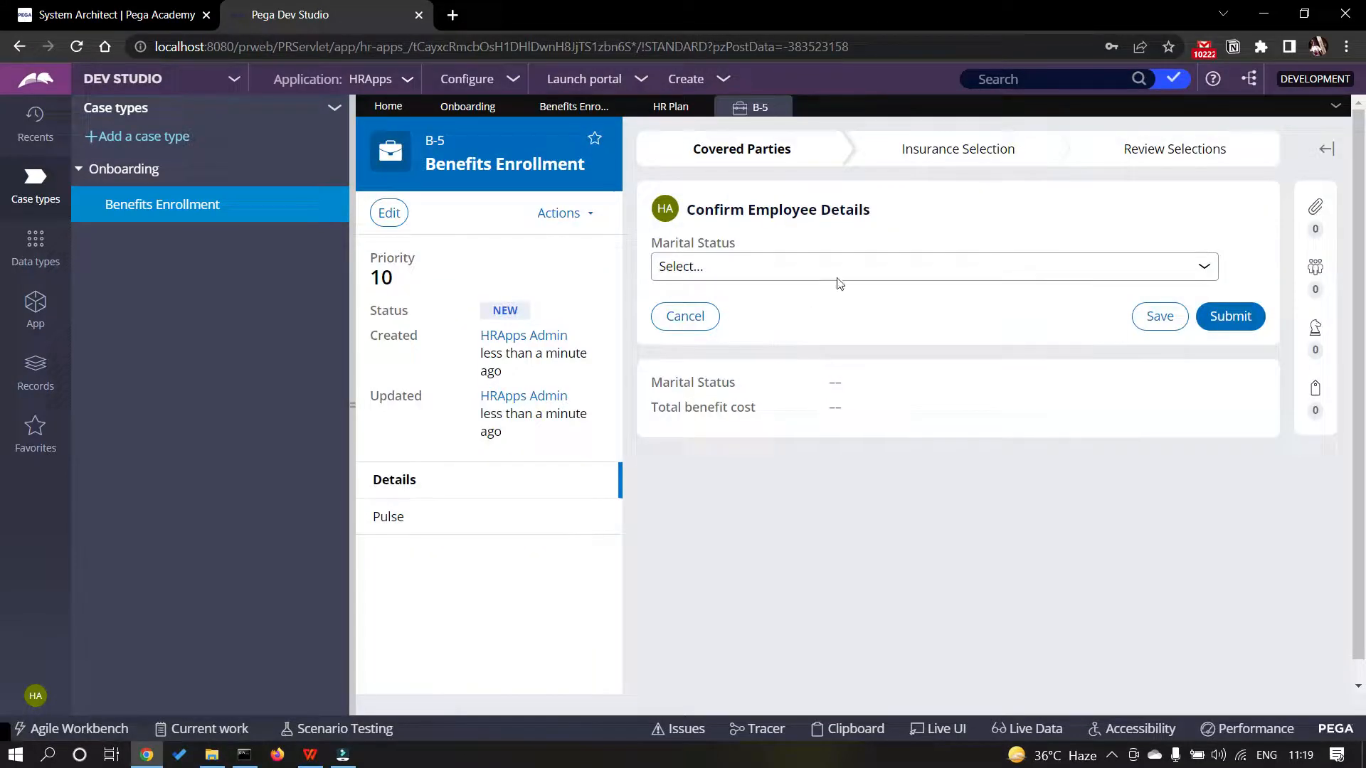
pyautogui.click(843, 267)
pyautogui.click(754, 325)
pyautogui.click(1227, 315)
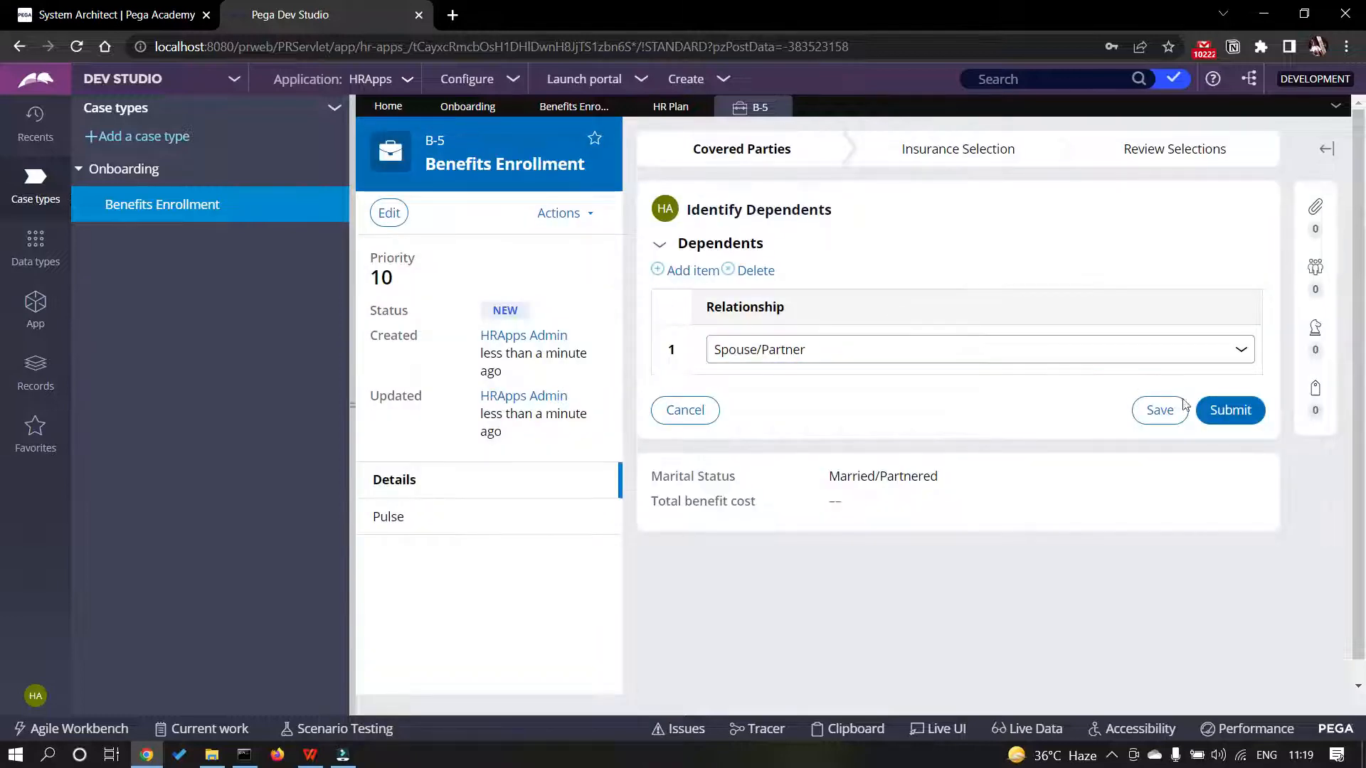
pyautogui.click(1228, 411)
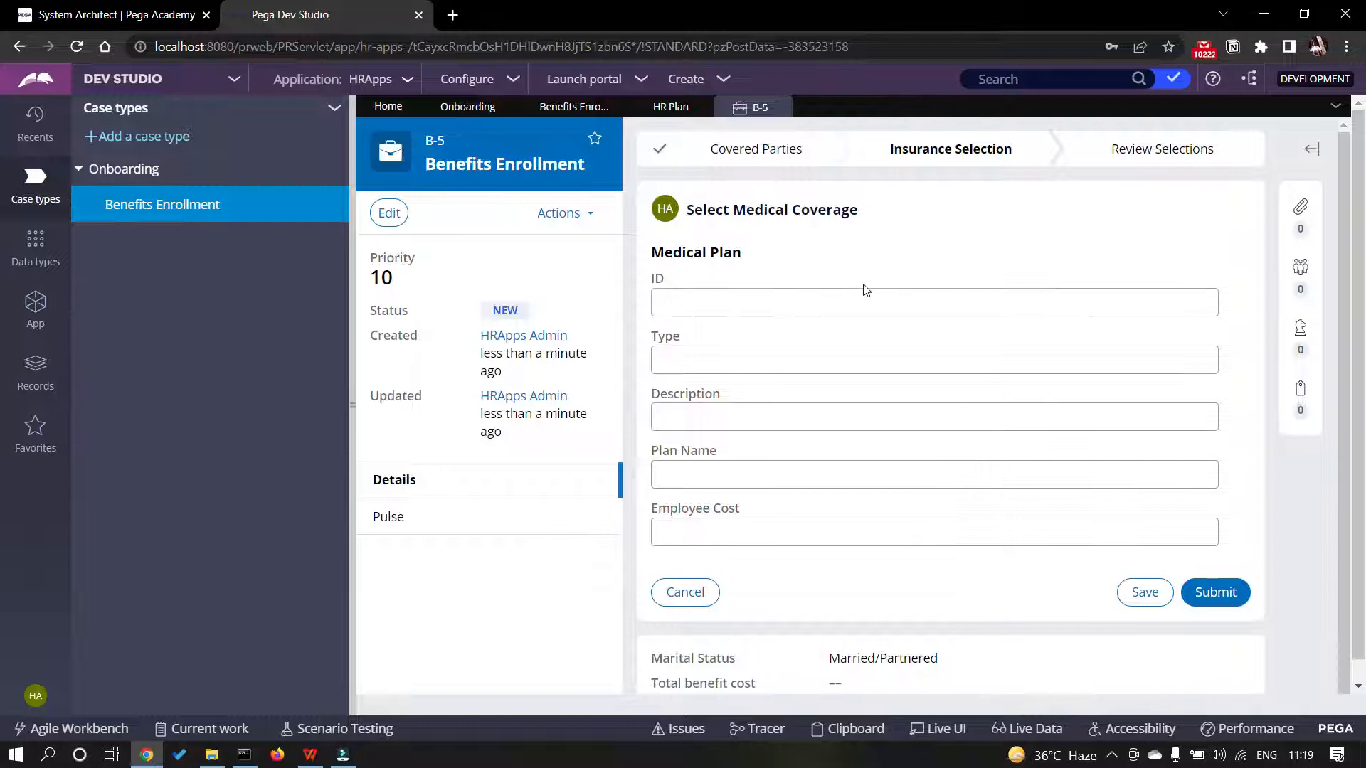
# - Submit the medical coverage with an Employee Cost of 10 and the dental coverage with an Employee Cost of 20
pyautogui.click(795, 530)
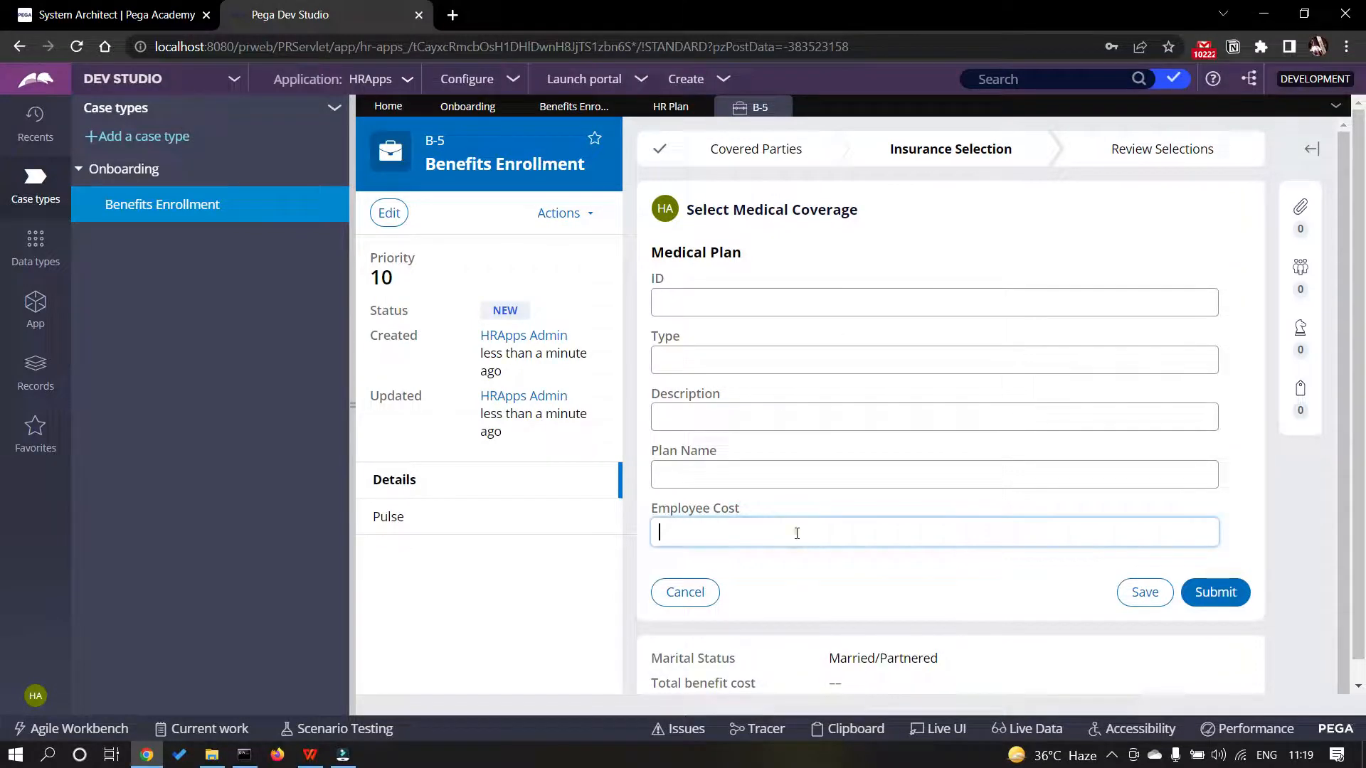
pyautogui.write('10')
pyautogui.click(1215, 593)
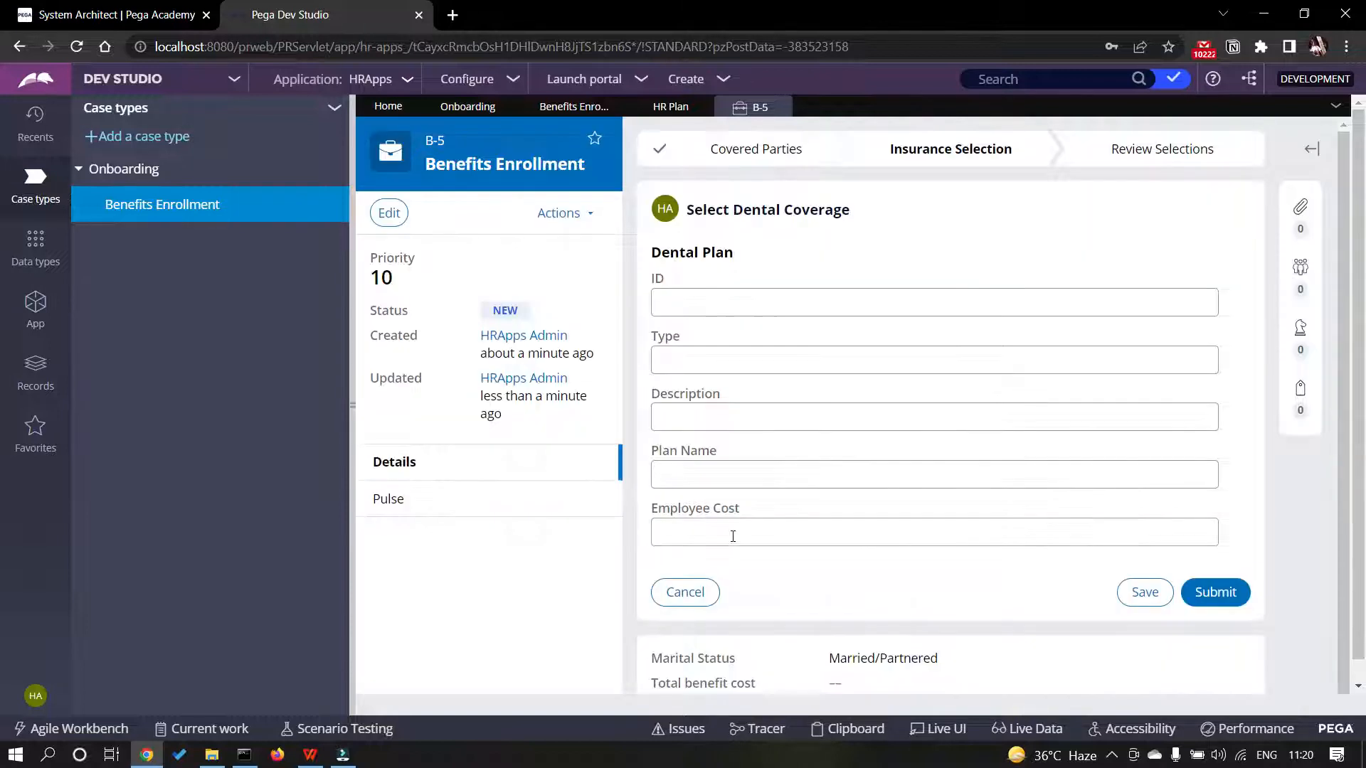
pyautogui.click(736, 532)
pyautogui.write('20')
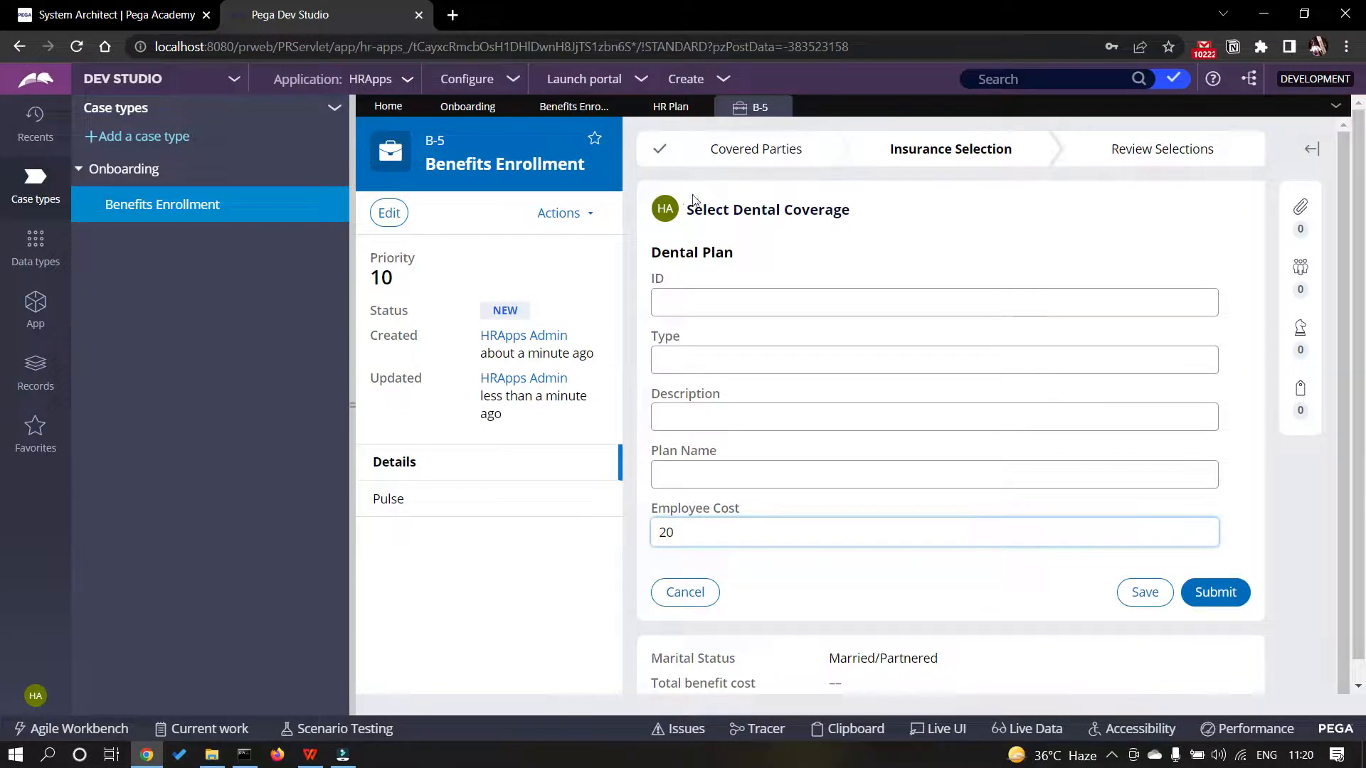
pyautogui.click(1219, 596)
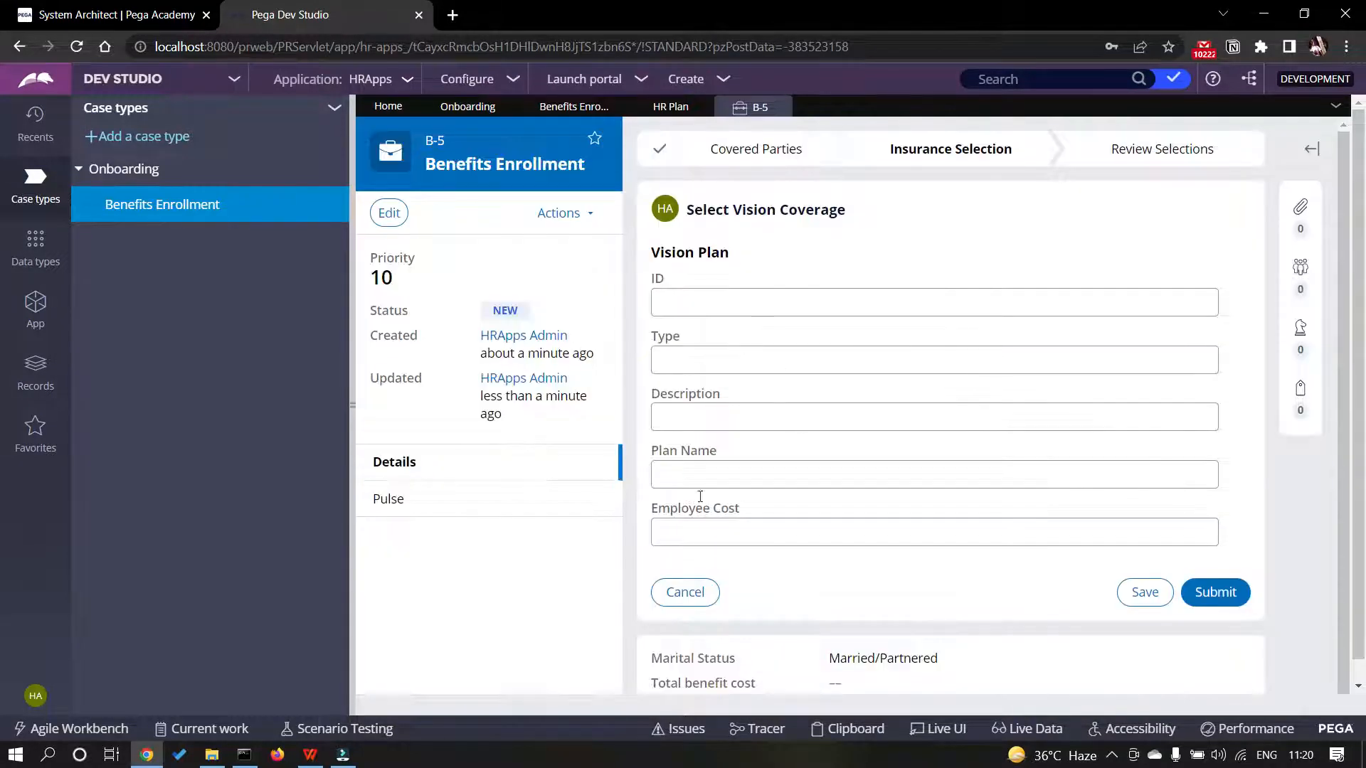
# - Submit the vision coverage with an Employee Cost of 30 and advance the case past Review Selections
pyautogui.click(717, 534)
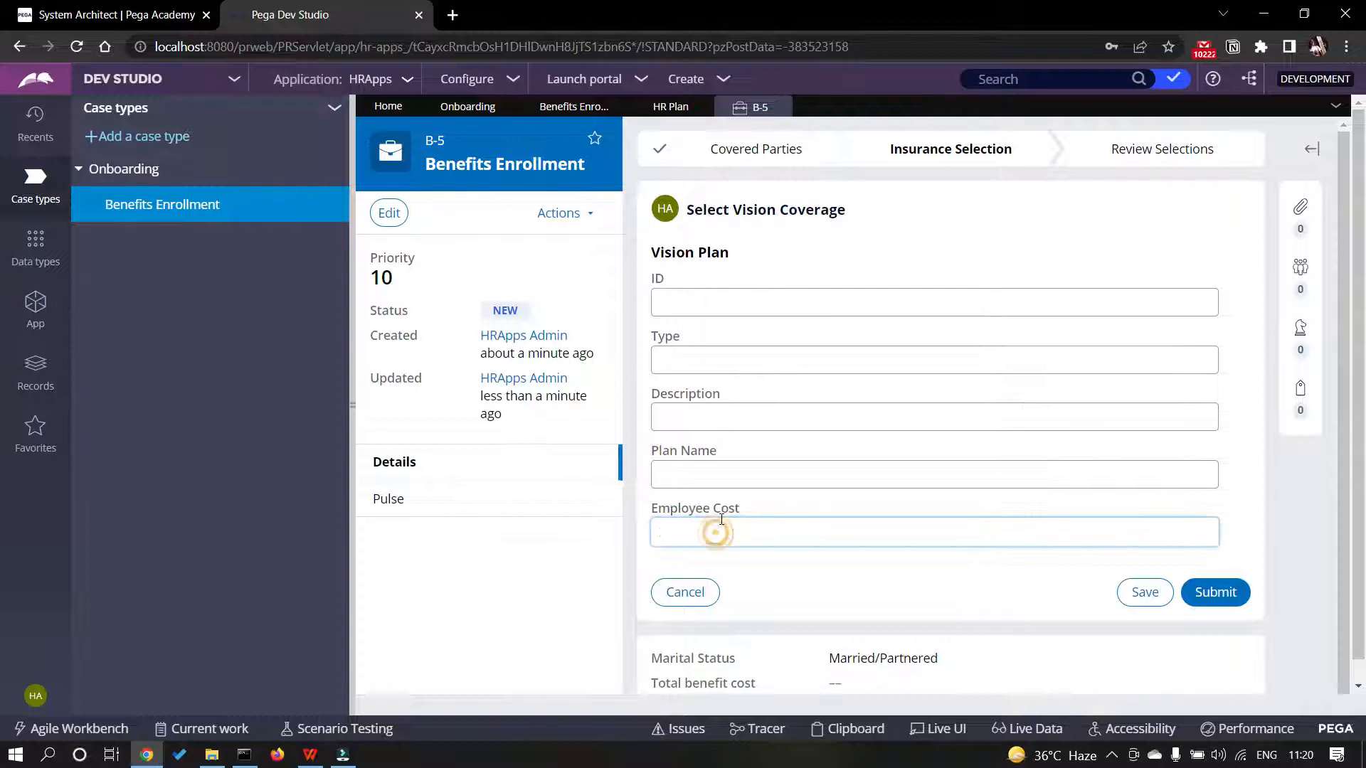
pyautogui.write('30')
pyautogui.click(1214, 590)
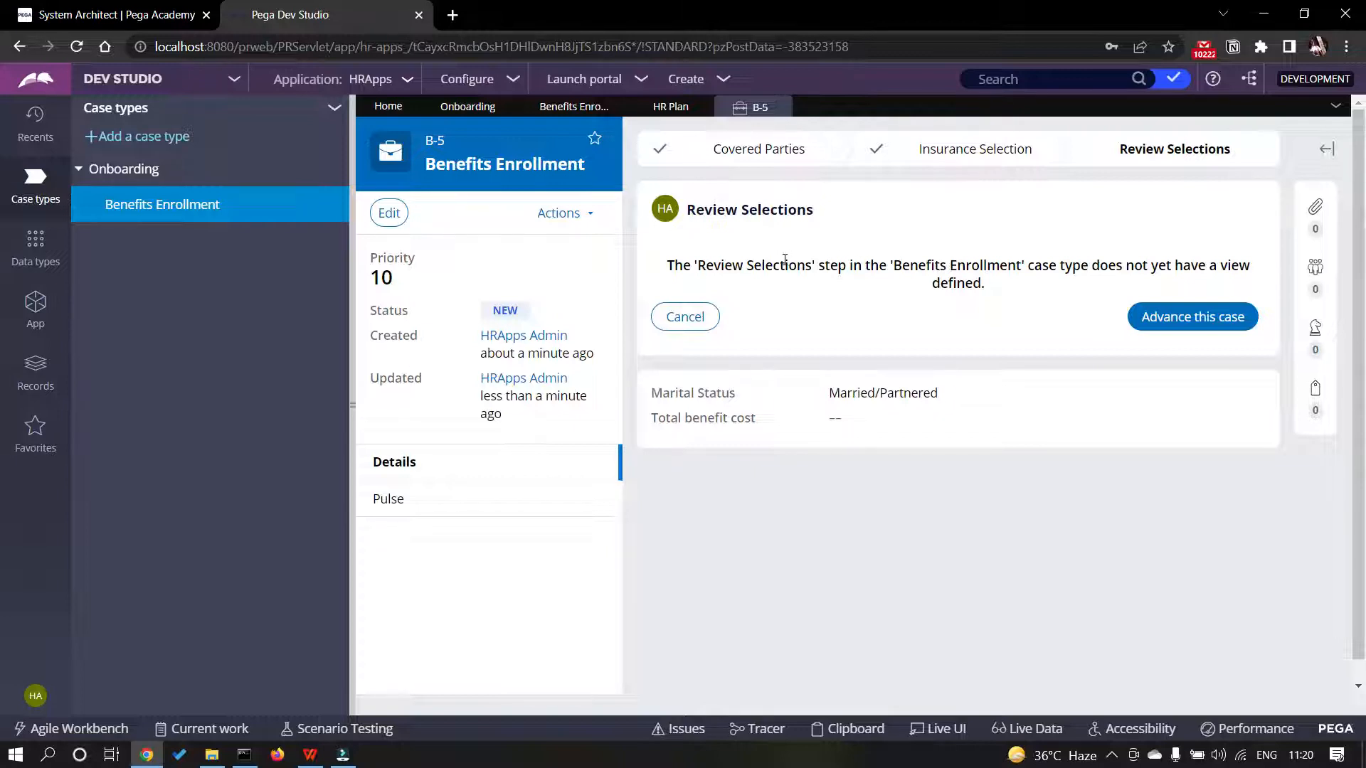
pyautogui.click(1163, 319)
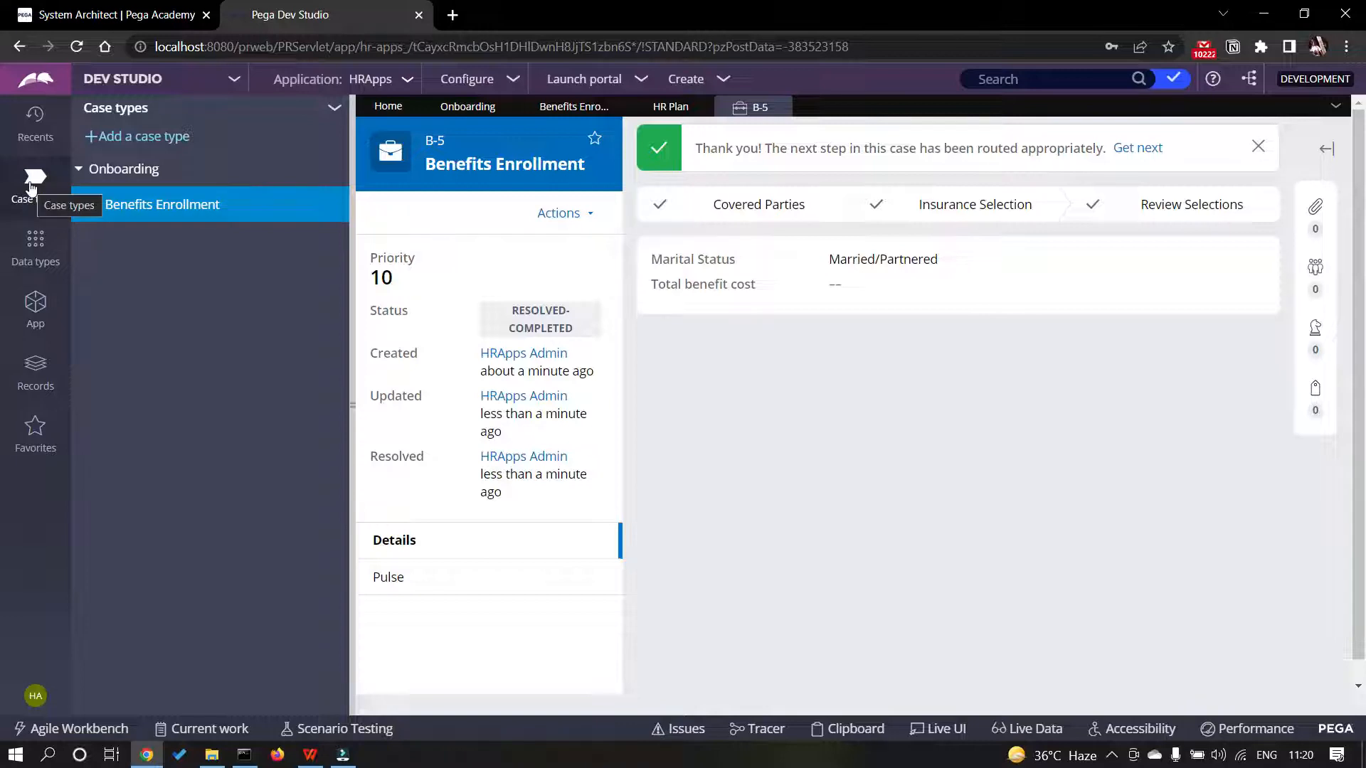
# - Save and run the Benefits Enrollment case type again, submitting Married/Partnered as marital status and Spouse/Partner as the dependent
pyautogui.click(168, 204)
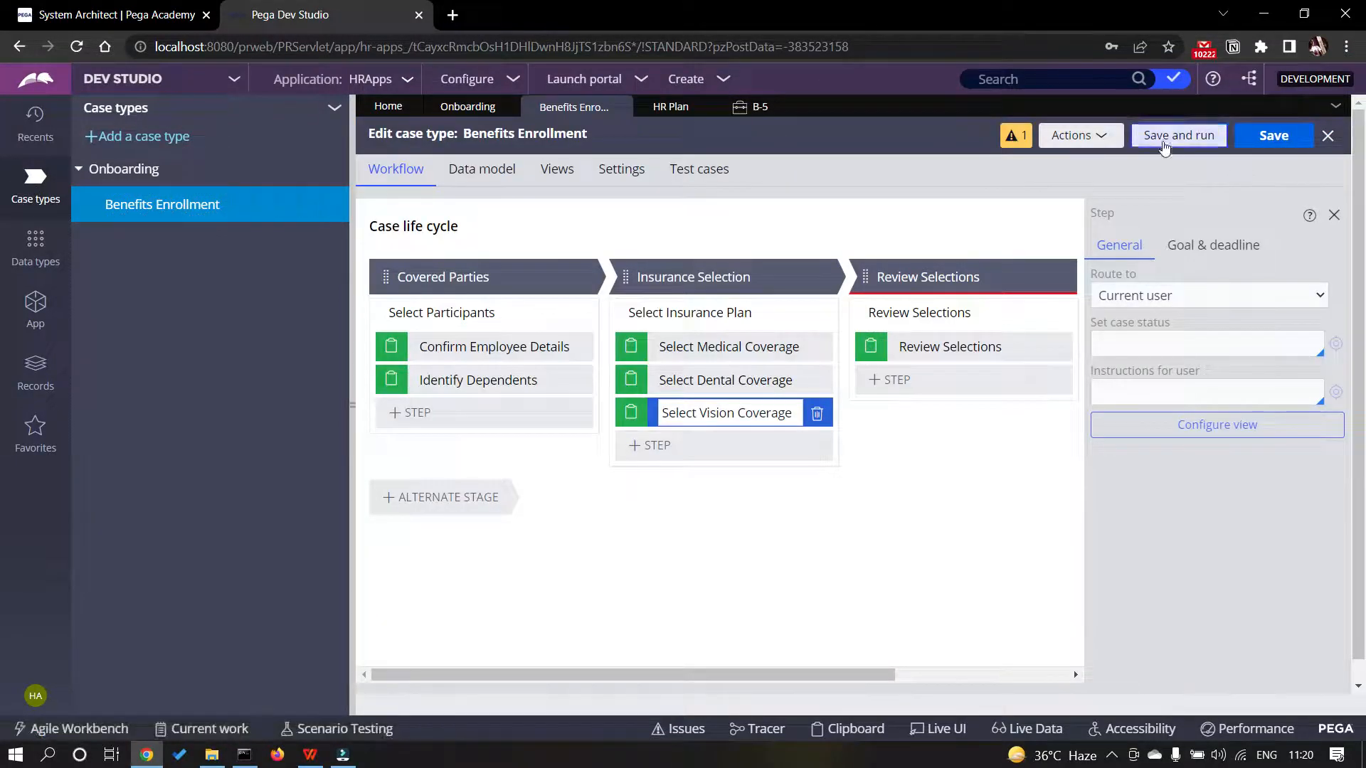
pyautogui.click(1178, 135)
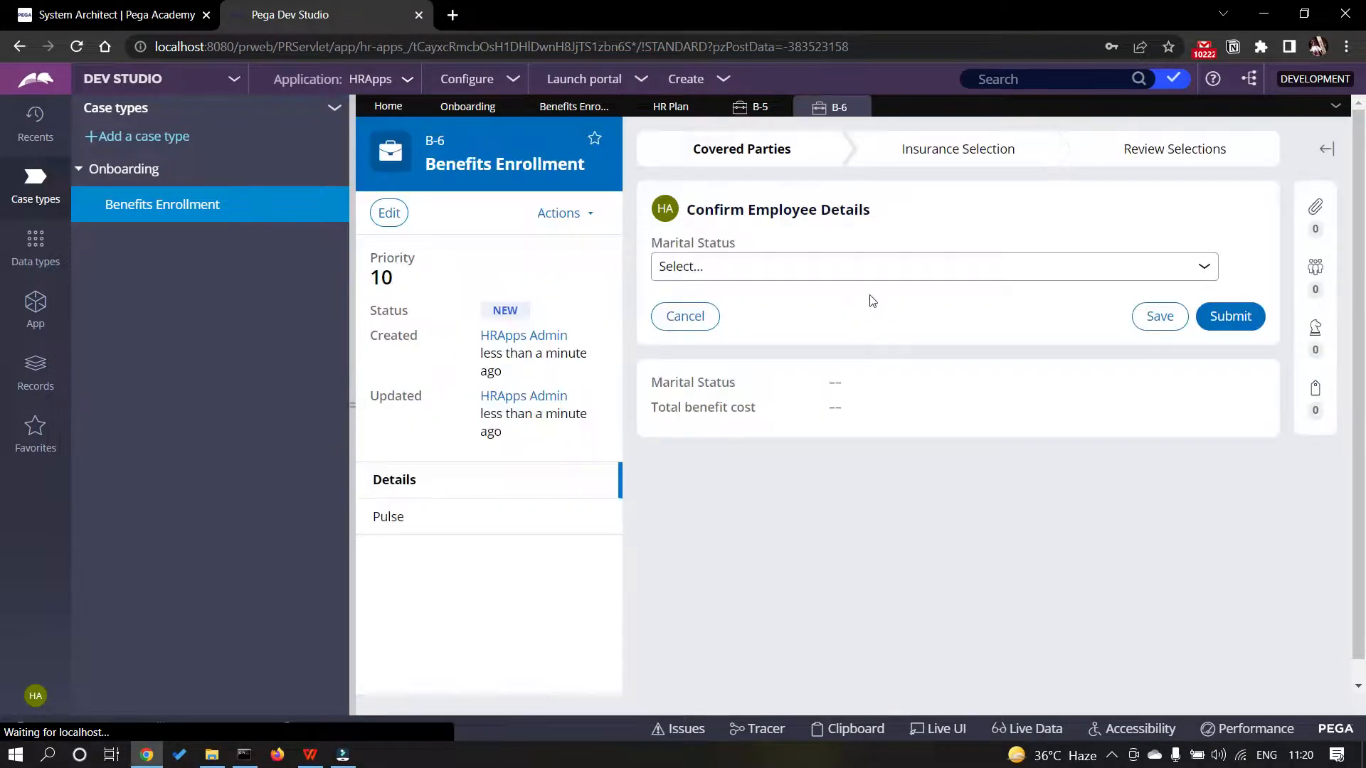
pyautogui.click(841, 262)
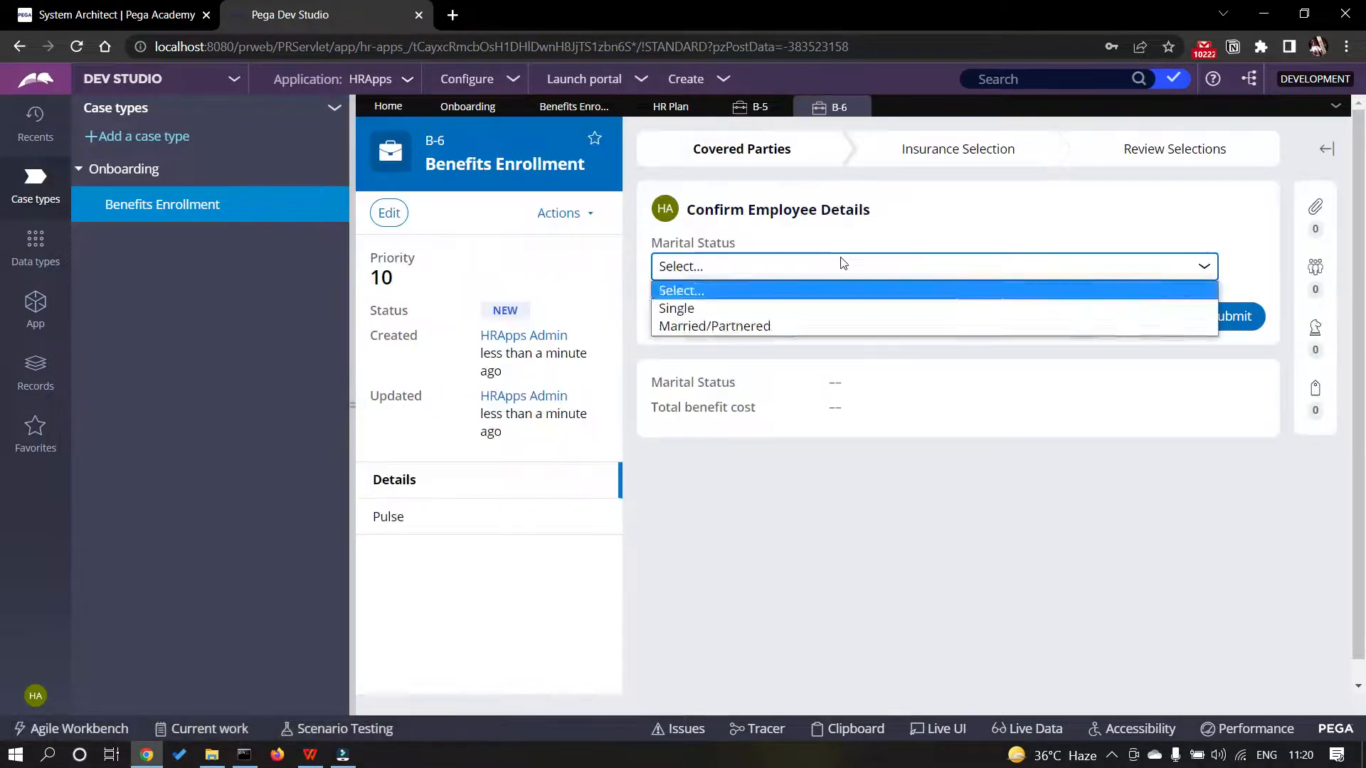
pyautogui.click(782, 322)
pyautogui.click(1222, 317)
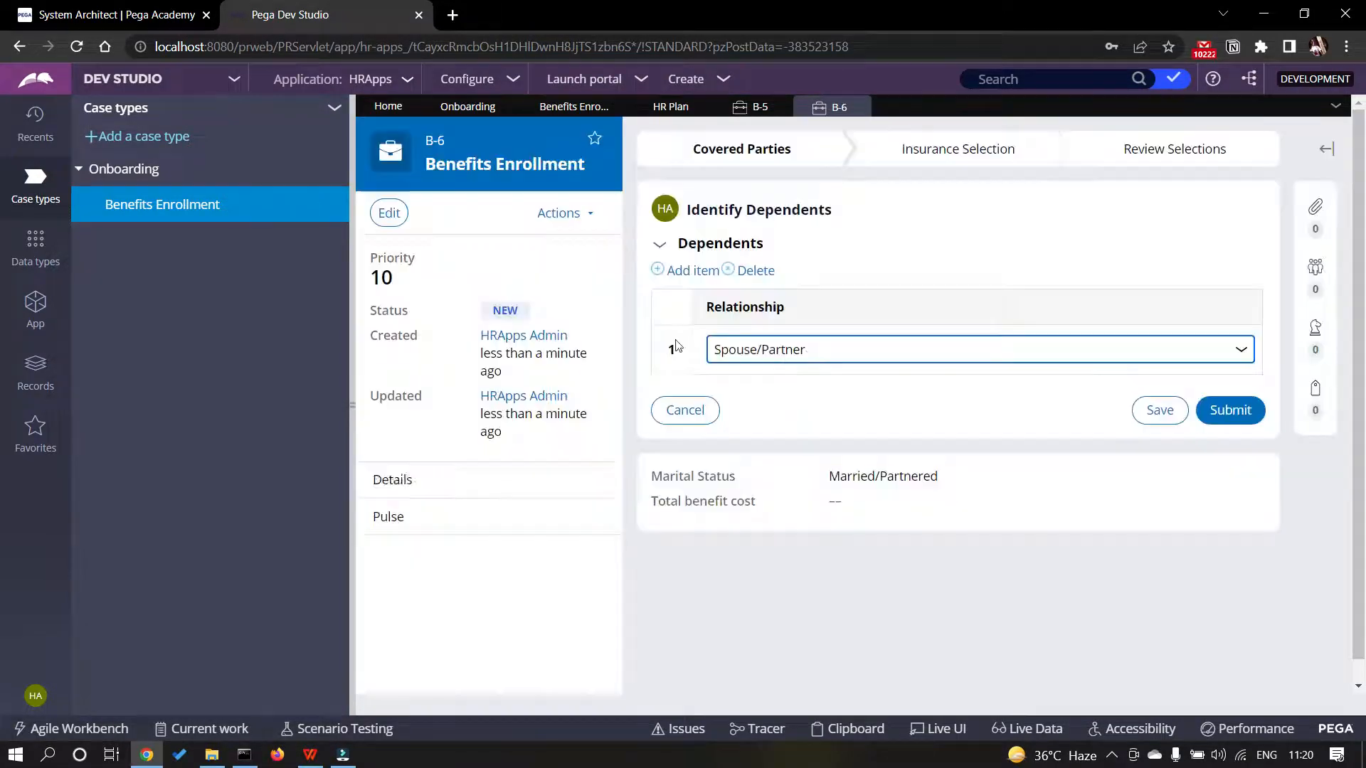
pyautogui.click(809, 351)
pyautogui.click(1066, 278)
pyautogui.click(1227, 409)
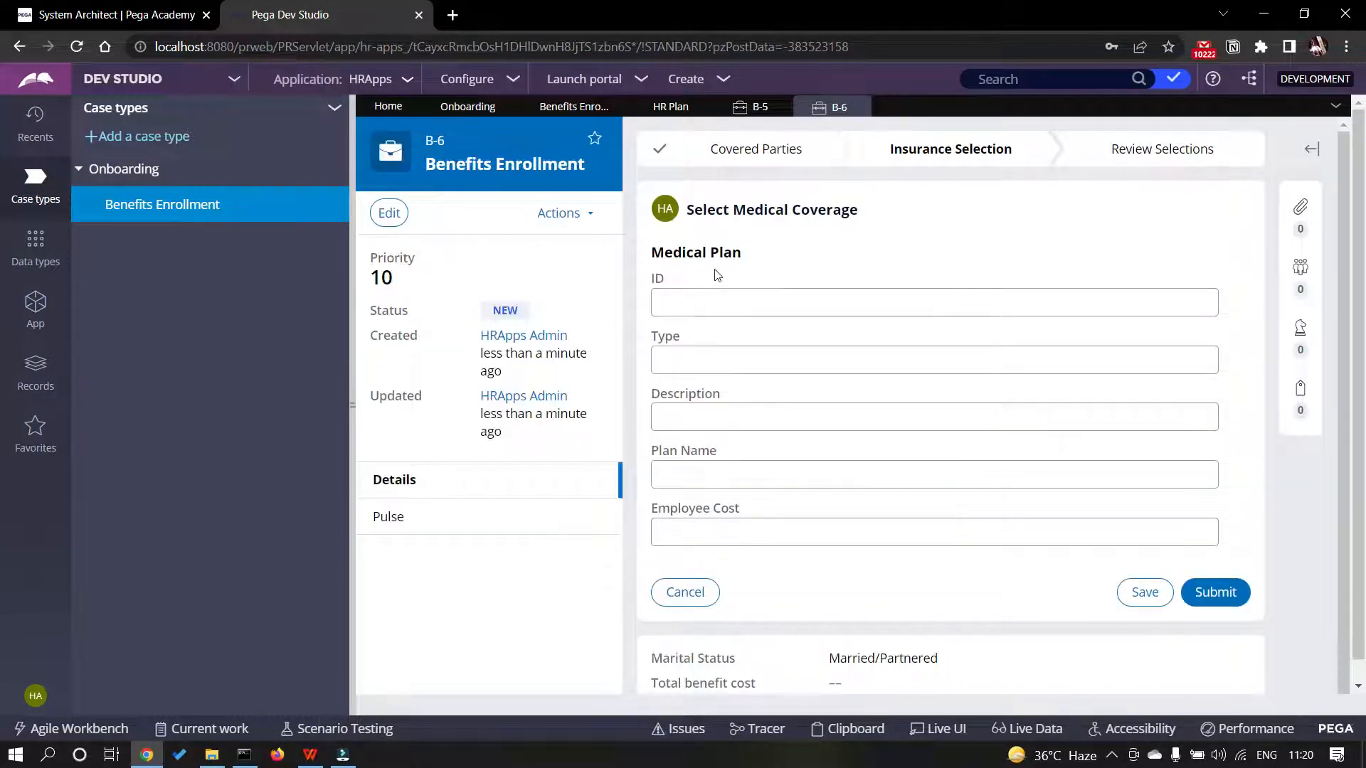
# - Submit the new case's medical coverage with an Employee Cost of 10 and its dental coverage with an Employee Cost of 20
pyautogui.click(759, 531)
pyautogui.write('0')
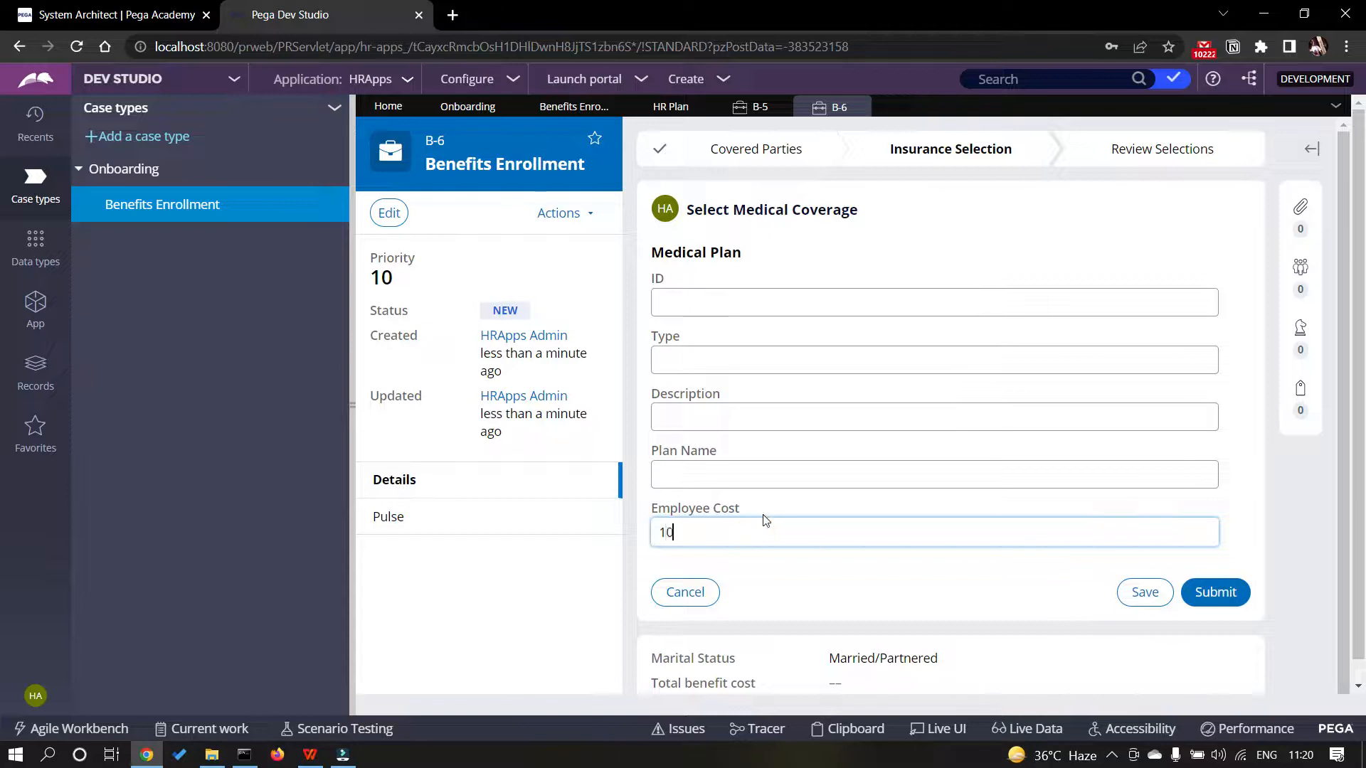
pyautogui.click(771, 569)
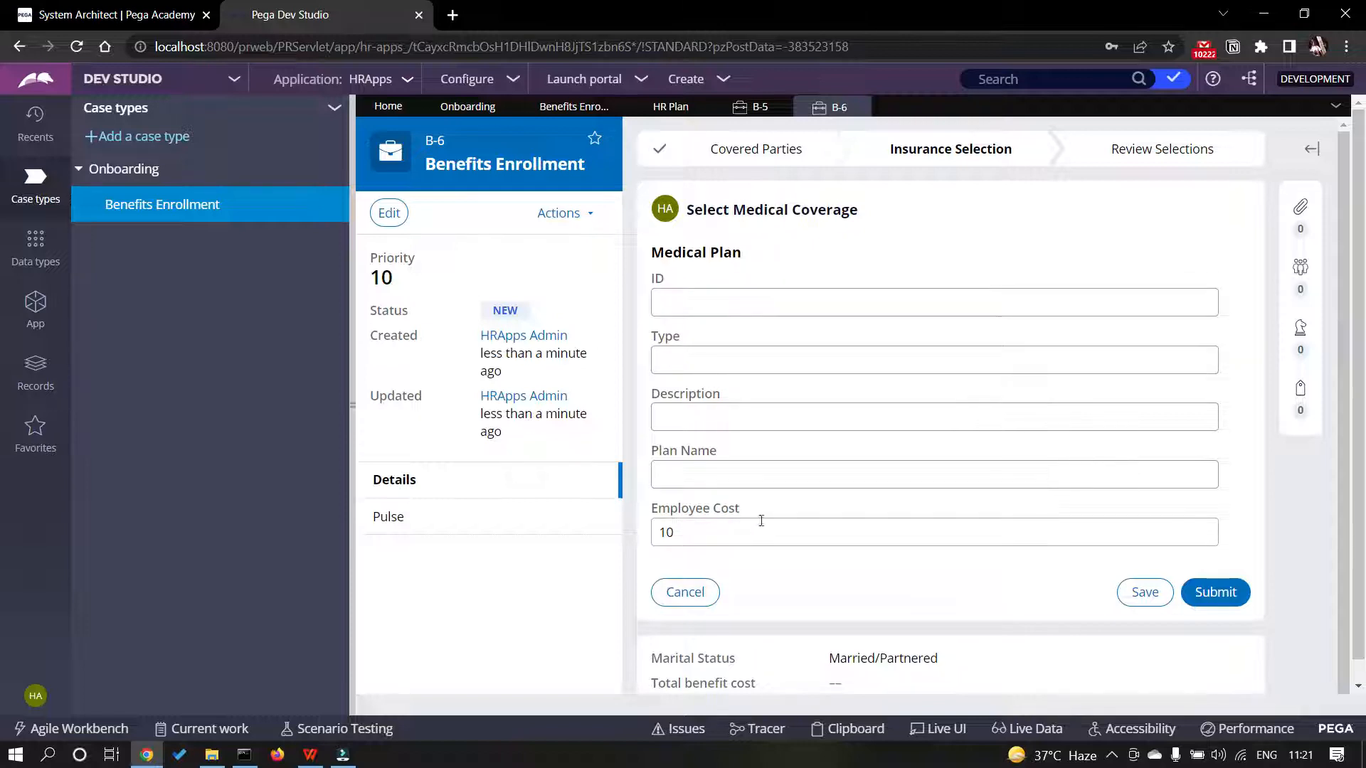
pyautogui.click(1225, 600)
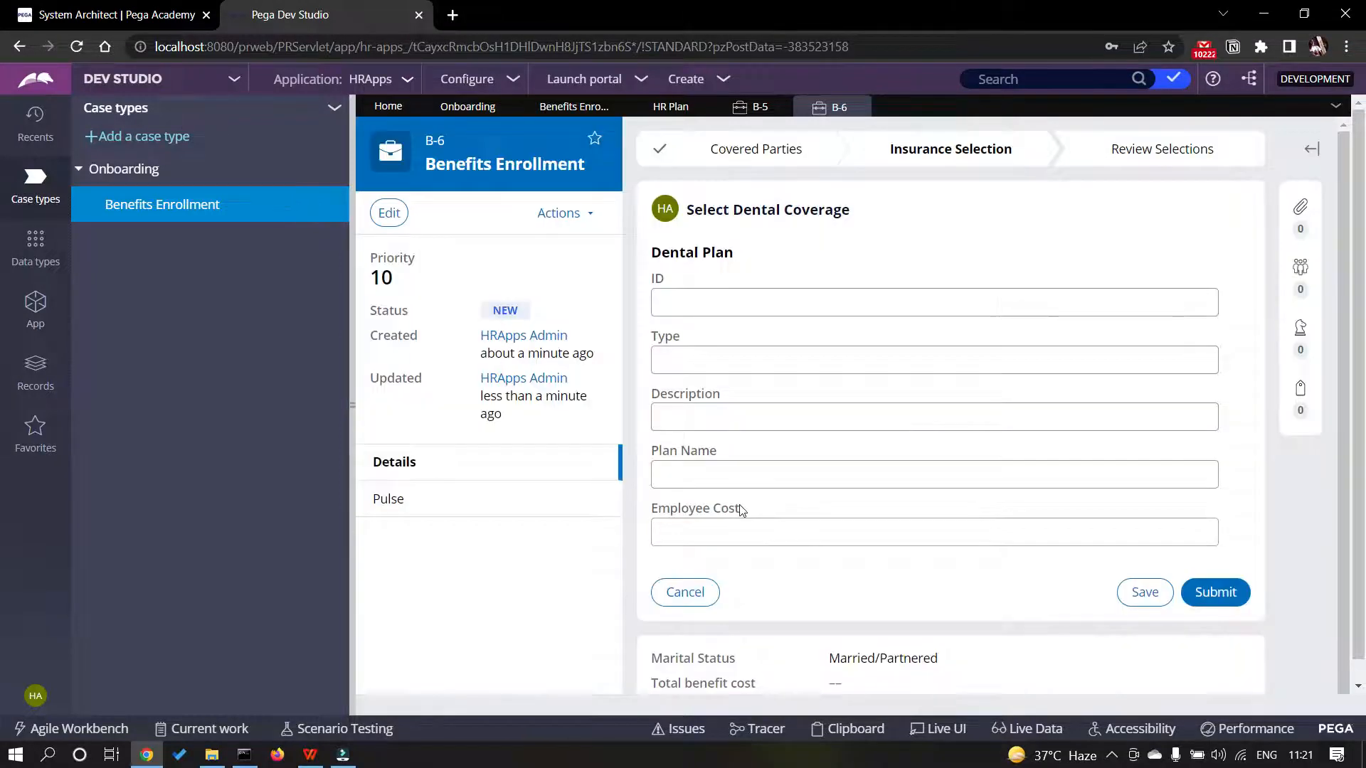
pyautogui.click(744, 533)
pyautogui.write('20')
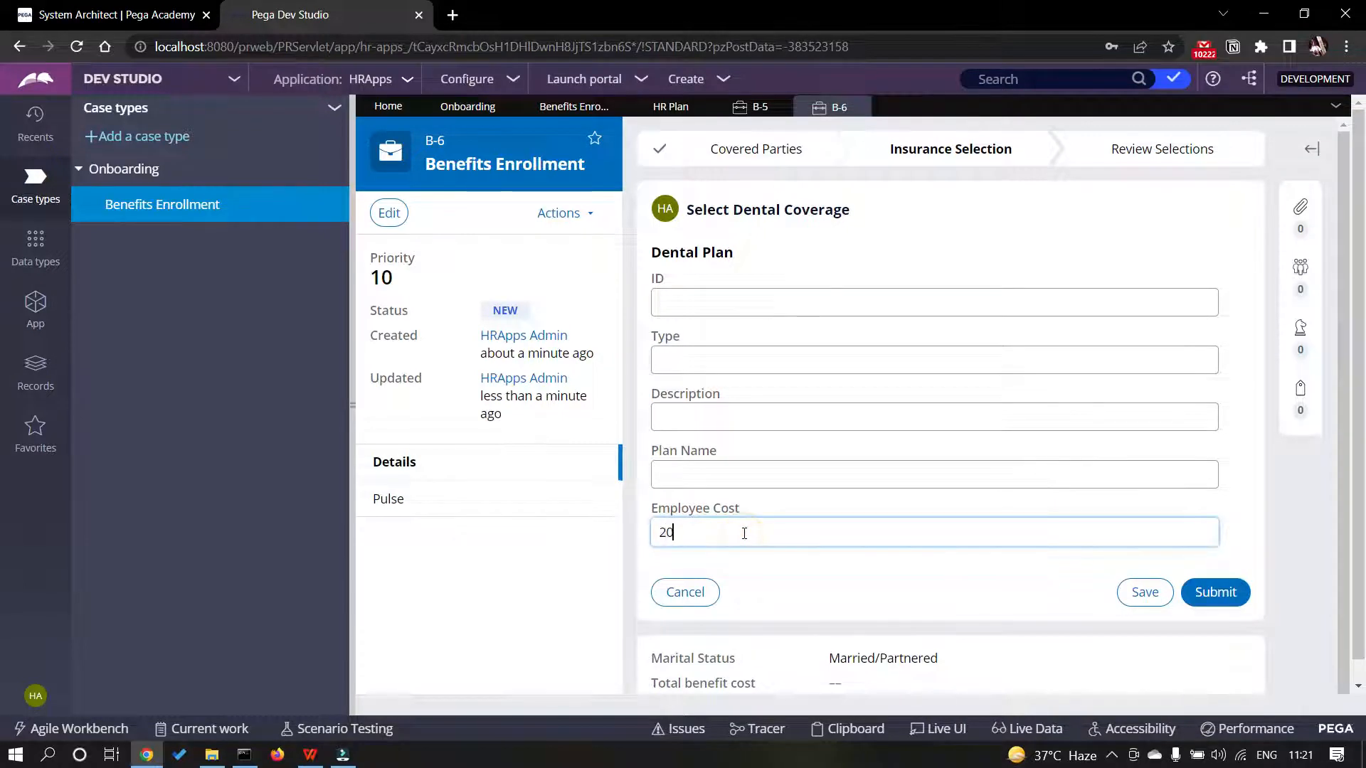
pyautogui.click(797, 594)
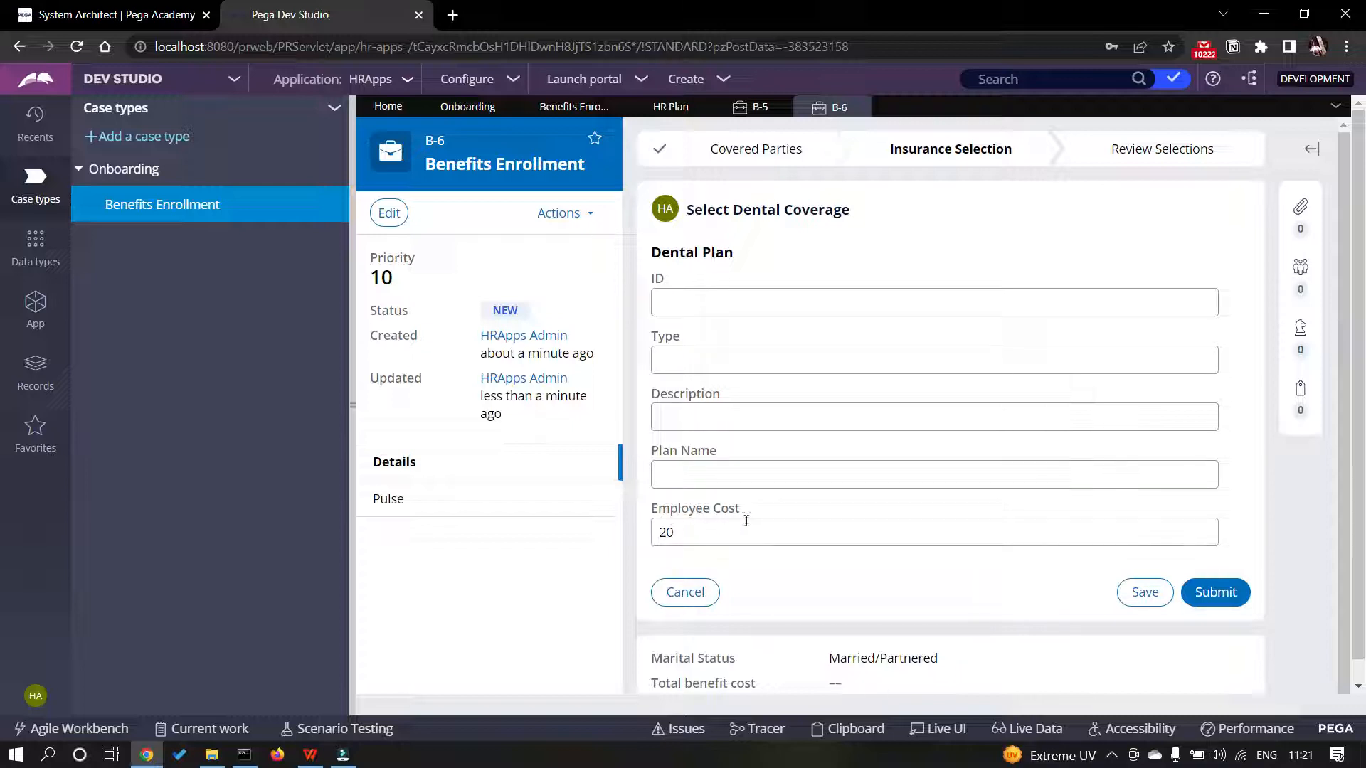
pyautogui.click(1186, 602)
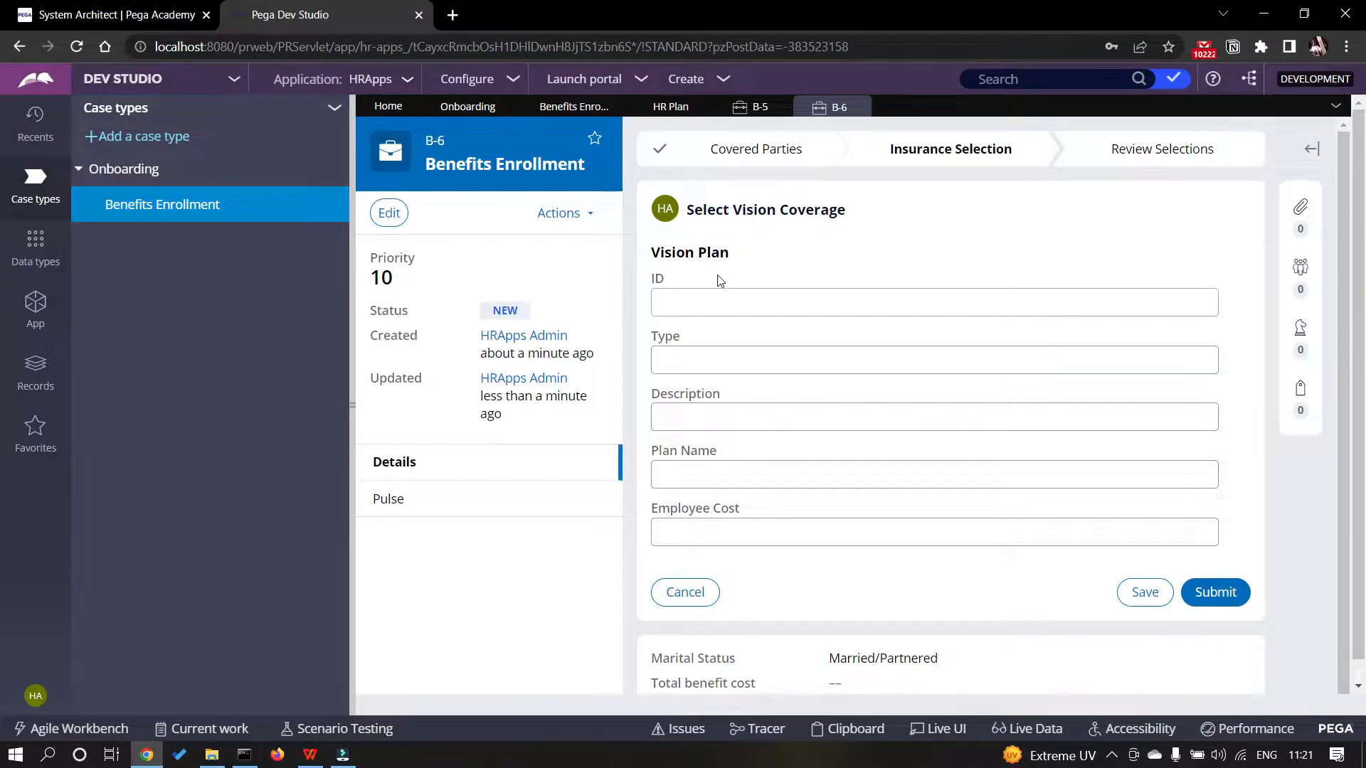
# - Submit the new case's vision coverage with an Employee Cost of 30
pyautogui.click(728, 532)
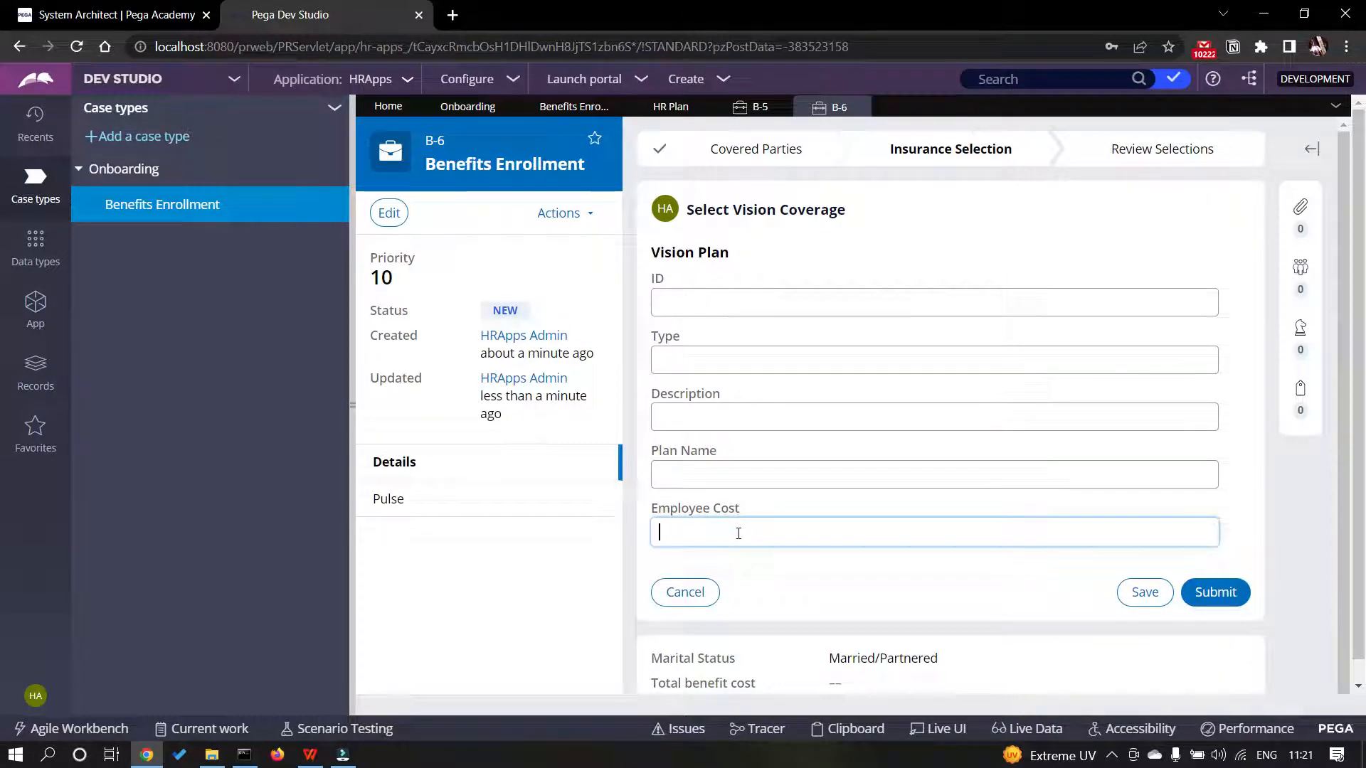
pyautogui.write('30')
pyautogui.click(712, 561)
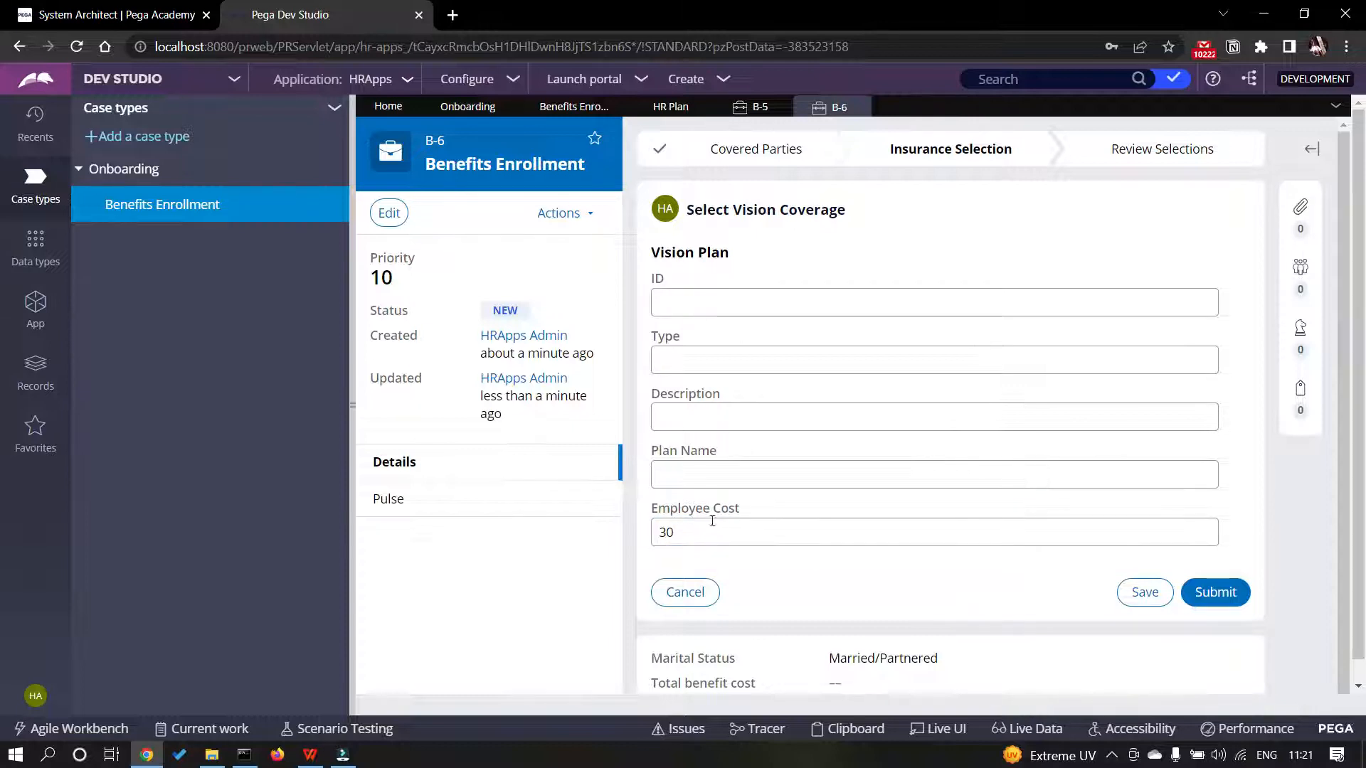
pyautogui.click(1195, 594)
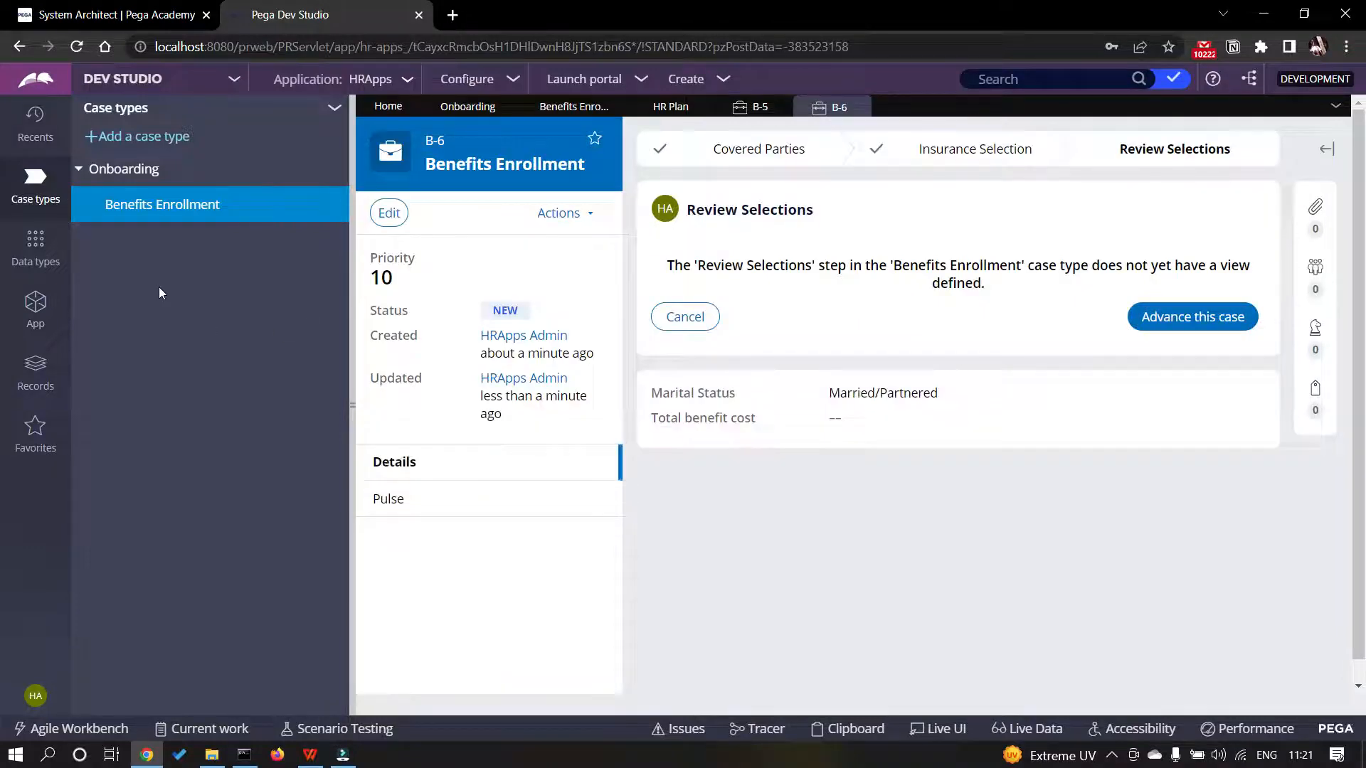
# - Check the declare expression requirement in the WPS Office exercise guide, and refresh Dev Studio's application classes to list the BenefitsEnrollment properties
pyautogui.hotkey('alt', 'Tab')
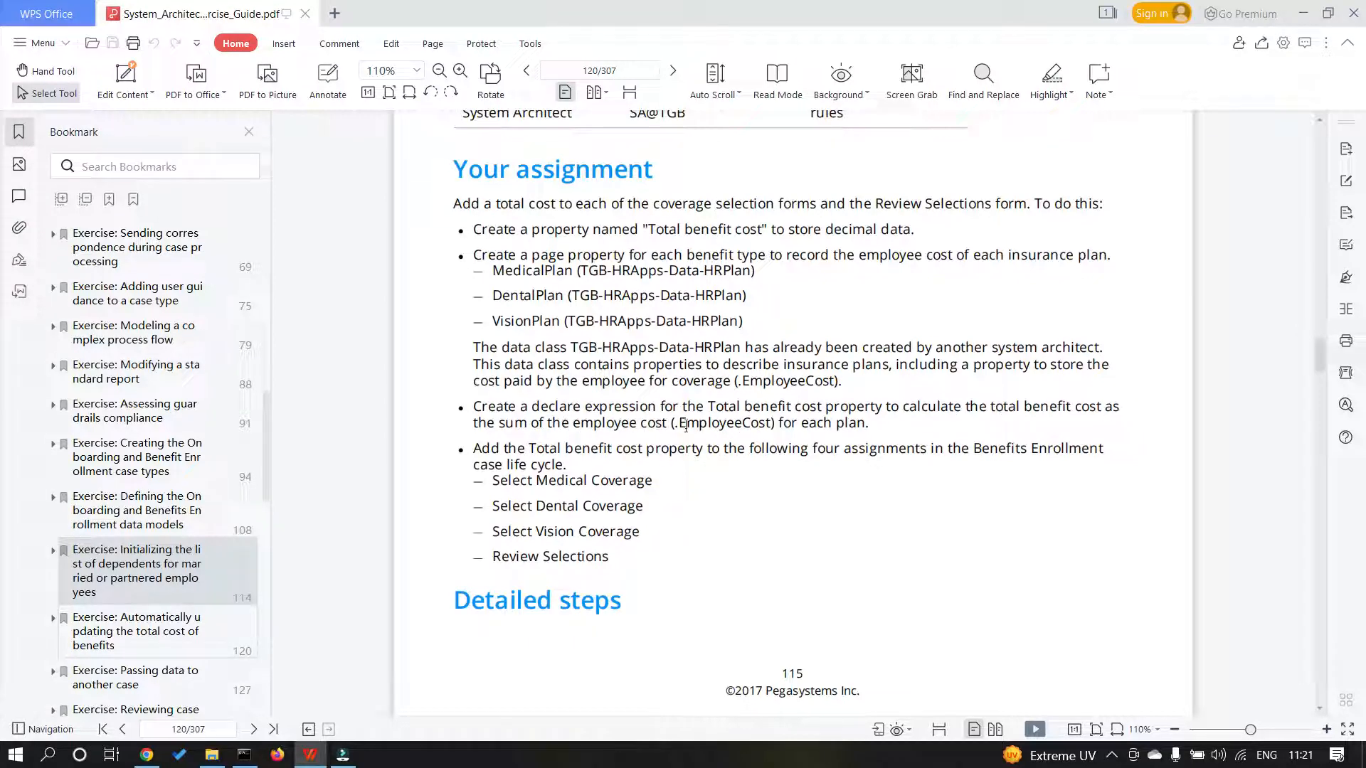
pyautogui.moveTo(804, 427); pyautogui.dragTo(849, 427)
pyautogui.hotkey('alt', 'Tab')
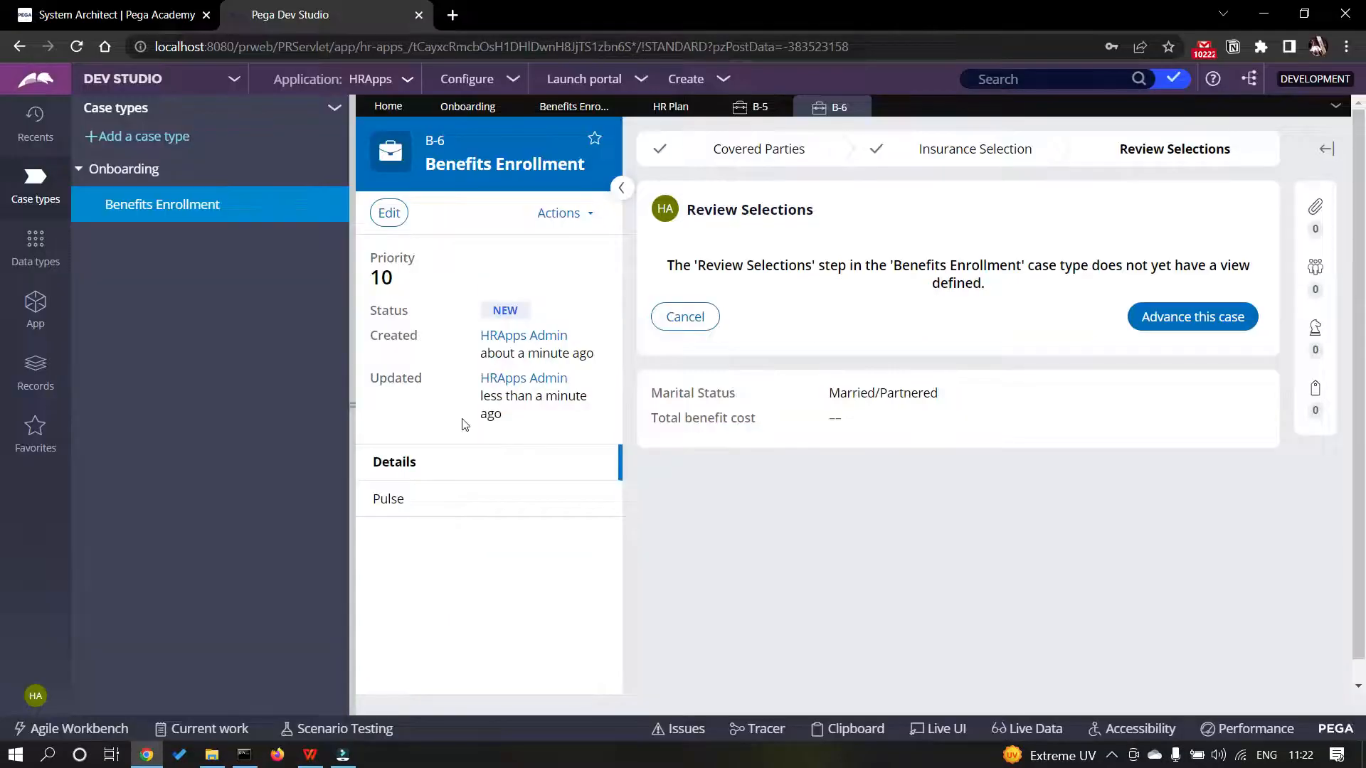
pyautogui.click(37, 308)
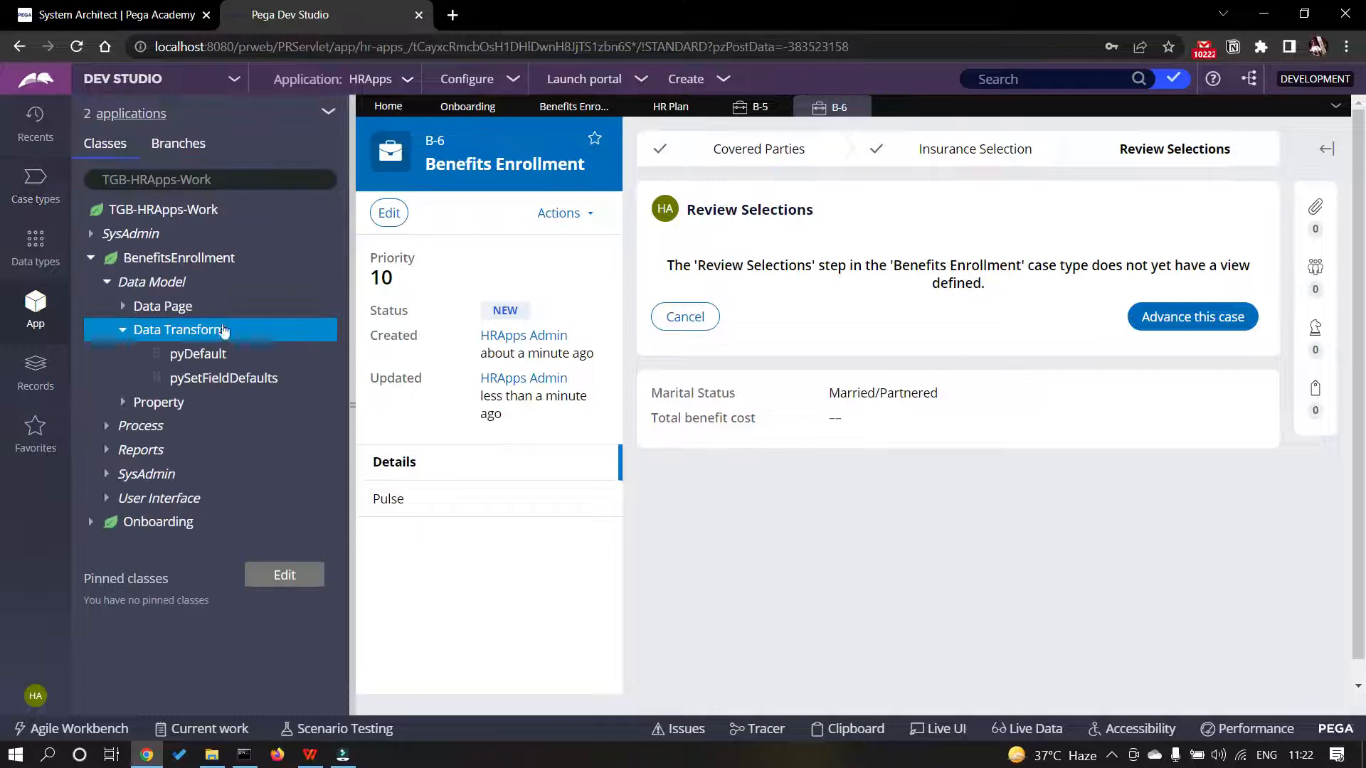
pyautogui.click(120, 330)
pyautogui.click(123, 353)
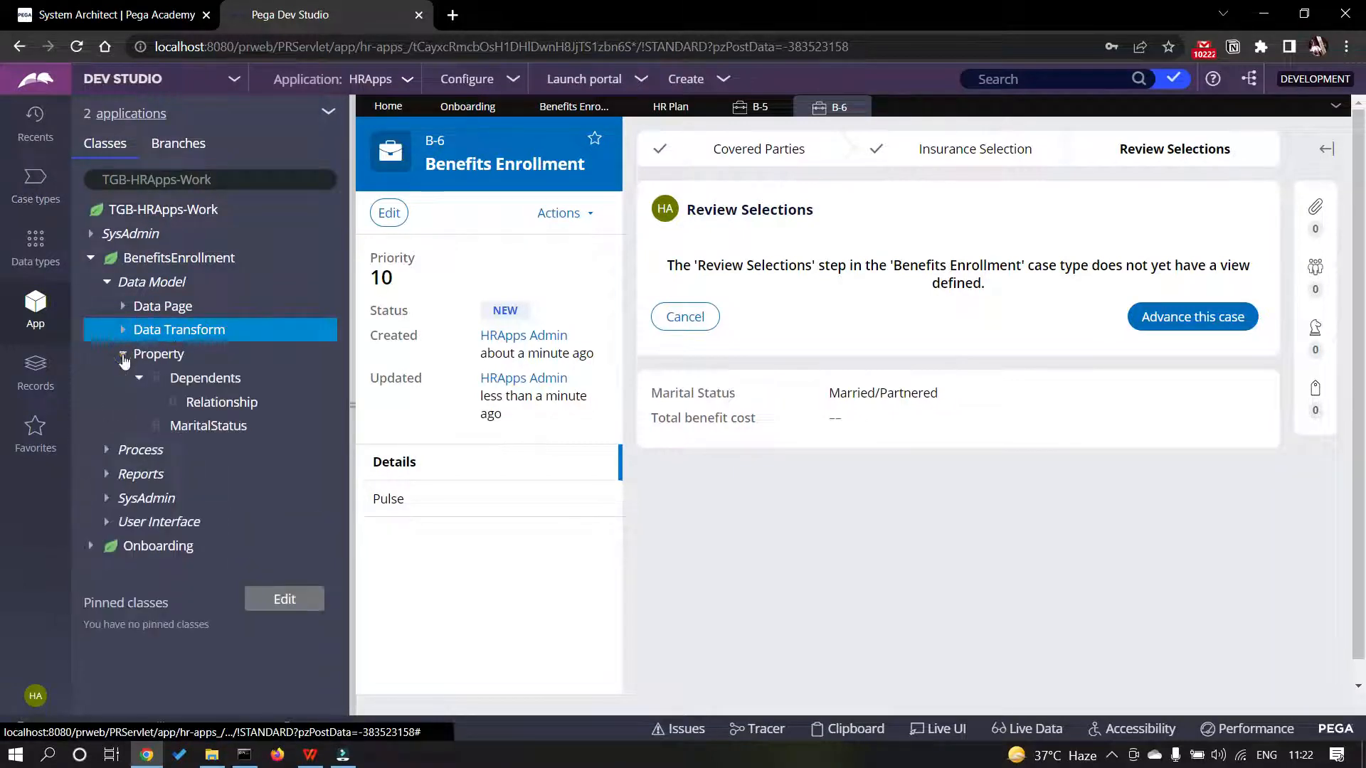
pyautogui.click(328, 113)
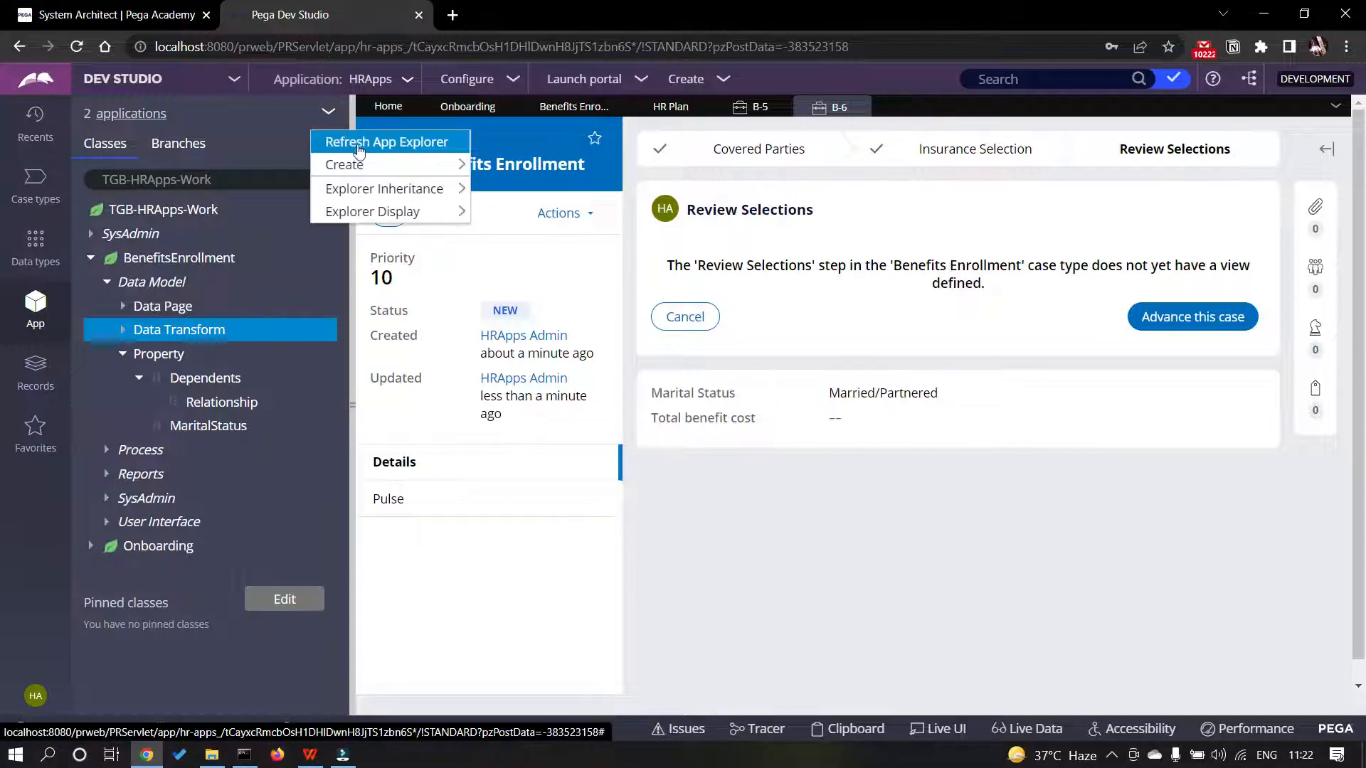
pyautogui.click(356, 143)
pyautogui.click(91, 258)
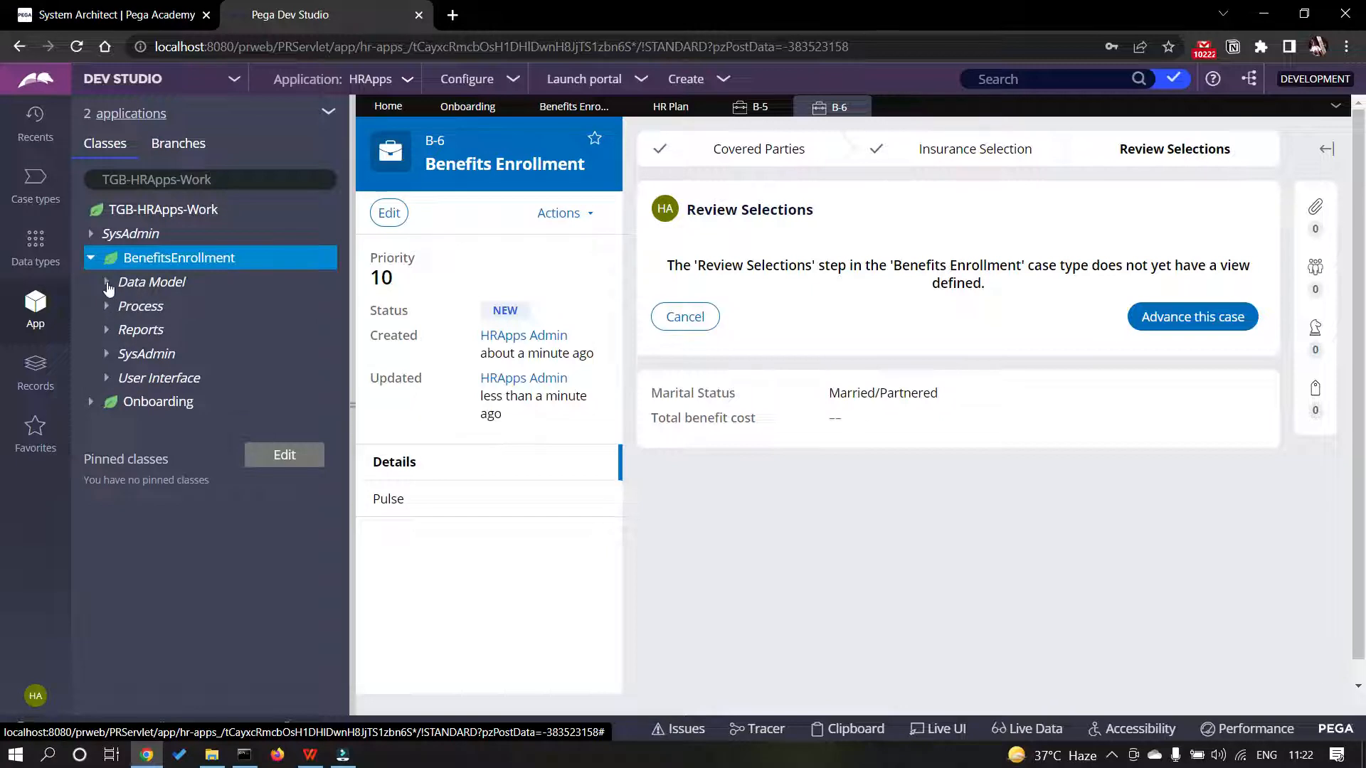
pyautogui.click(107, 282)
pyautogui.click(125, 355)
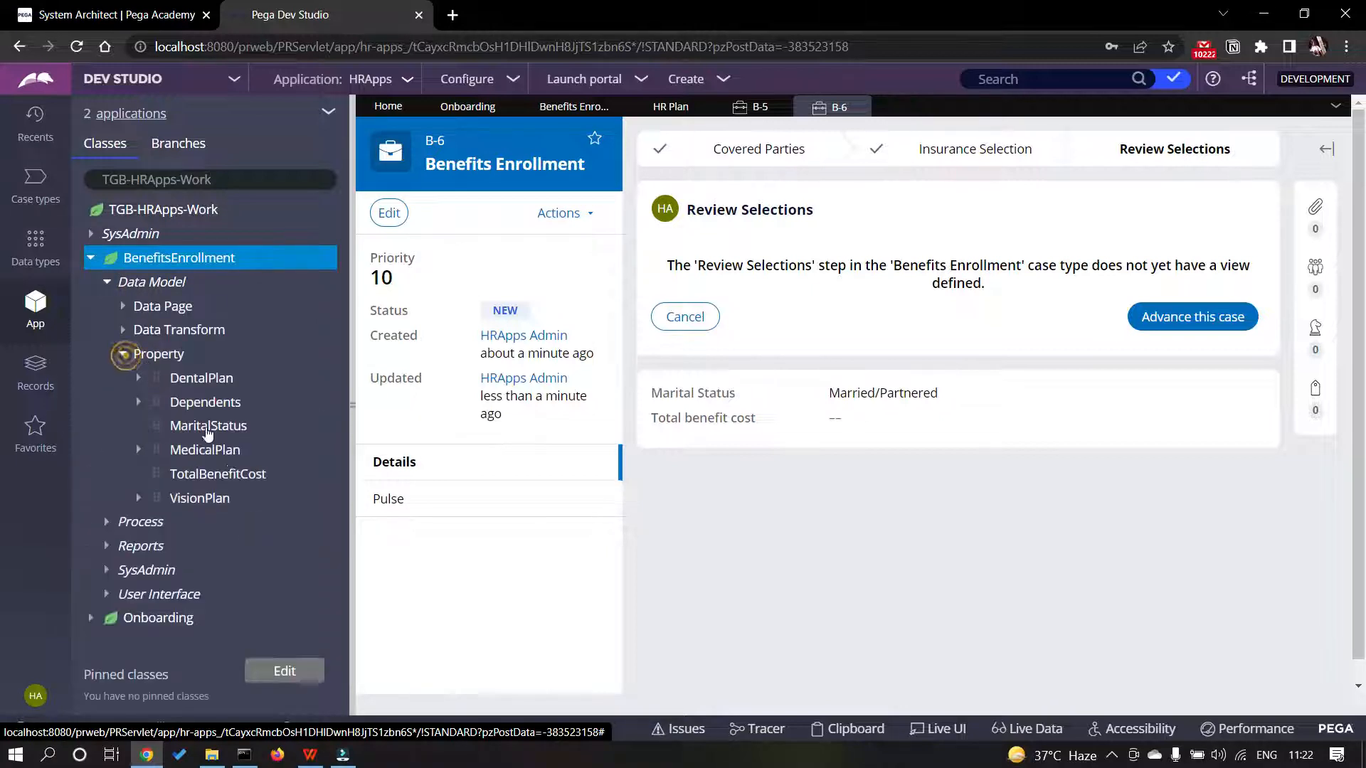
# - Open the TotalBenefitCost property and create a declare expression for it in TGB-HRApps-Work-BenefitsEnrollment, ruleset HRApps 01-01-01
pyautogui.click(214, 475)
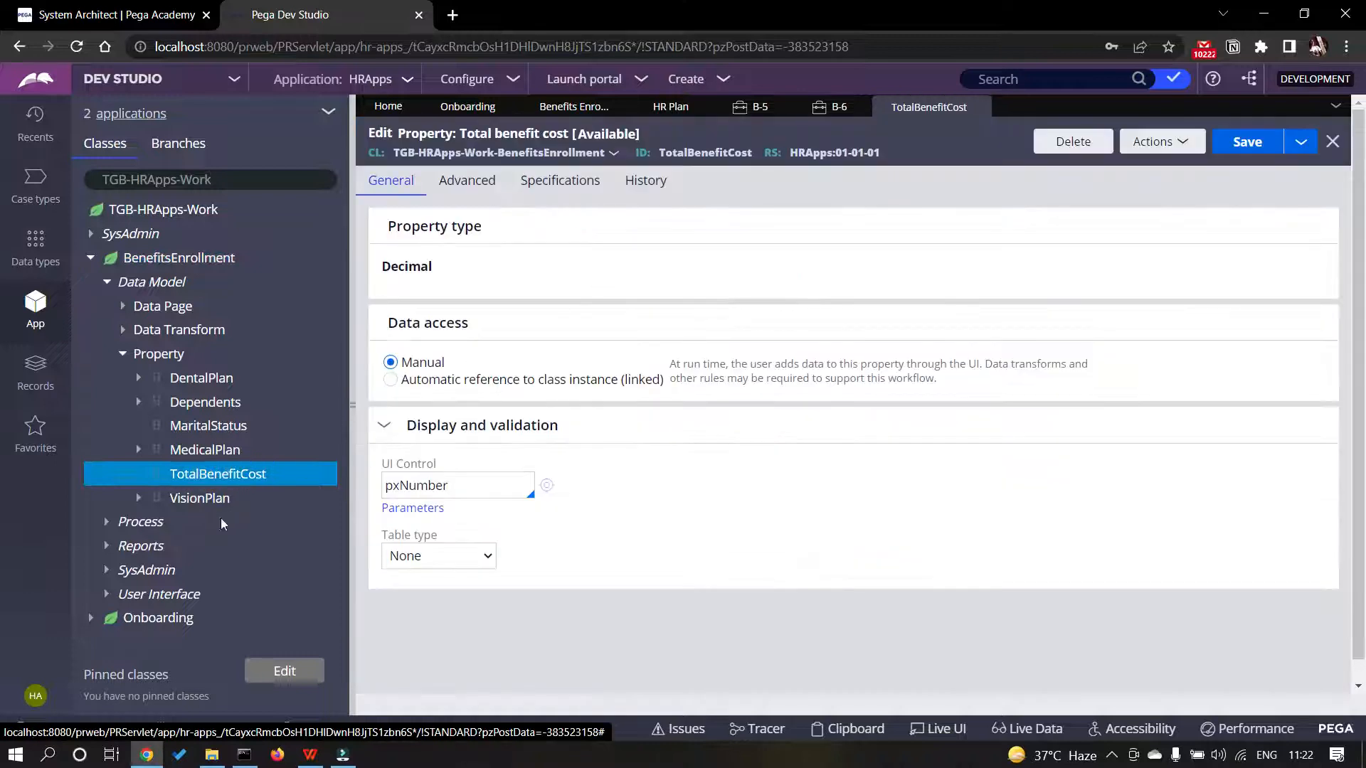
pyautogui.rightClick(198, 476)
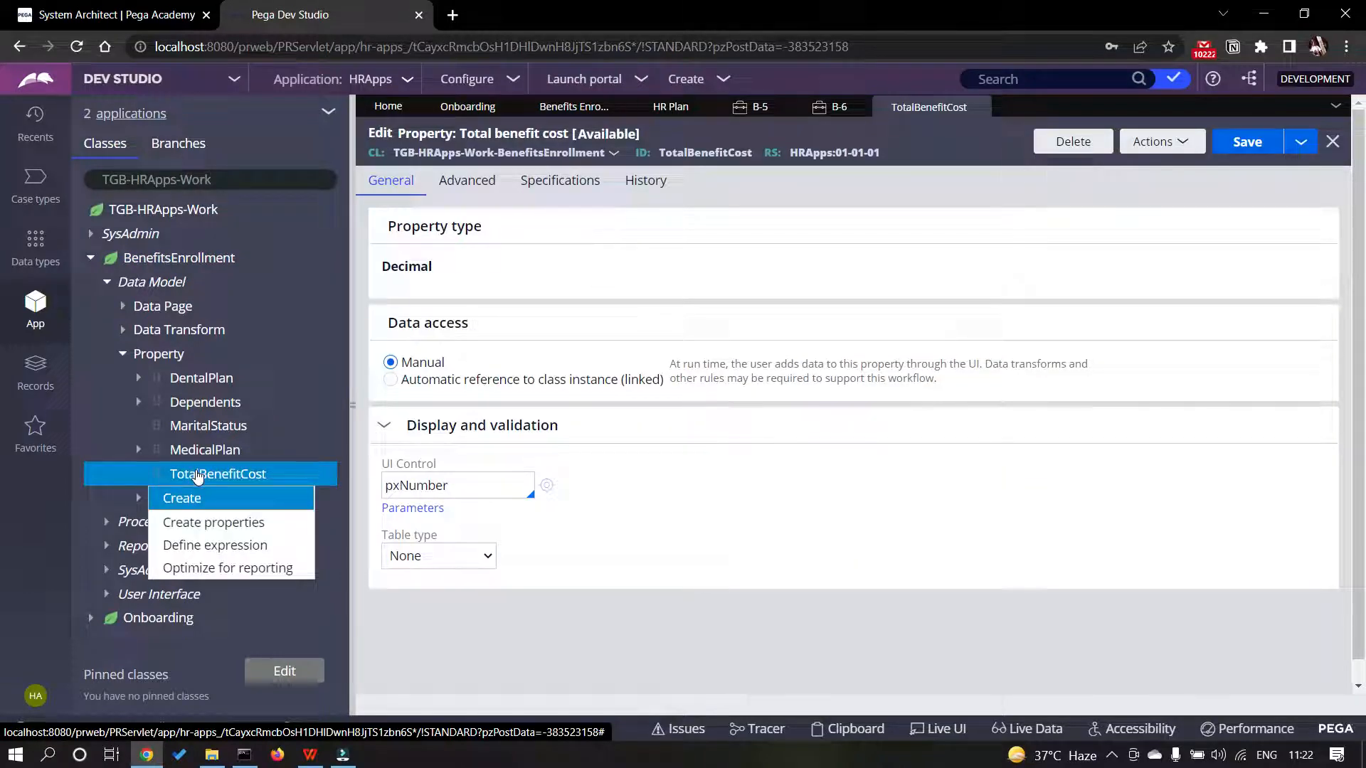
pyautogui.click(214, 544)
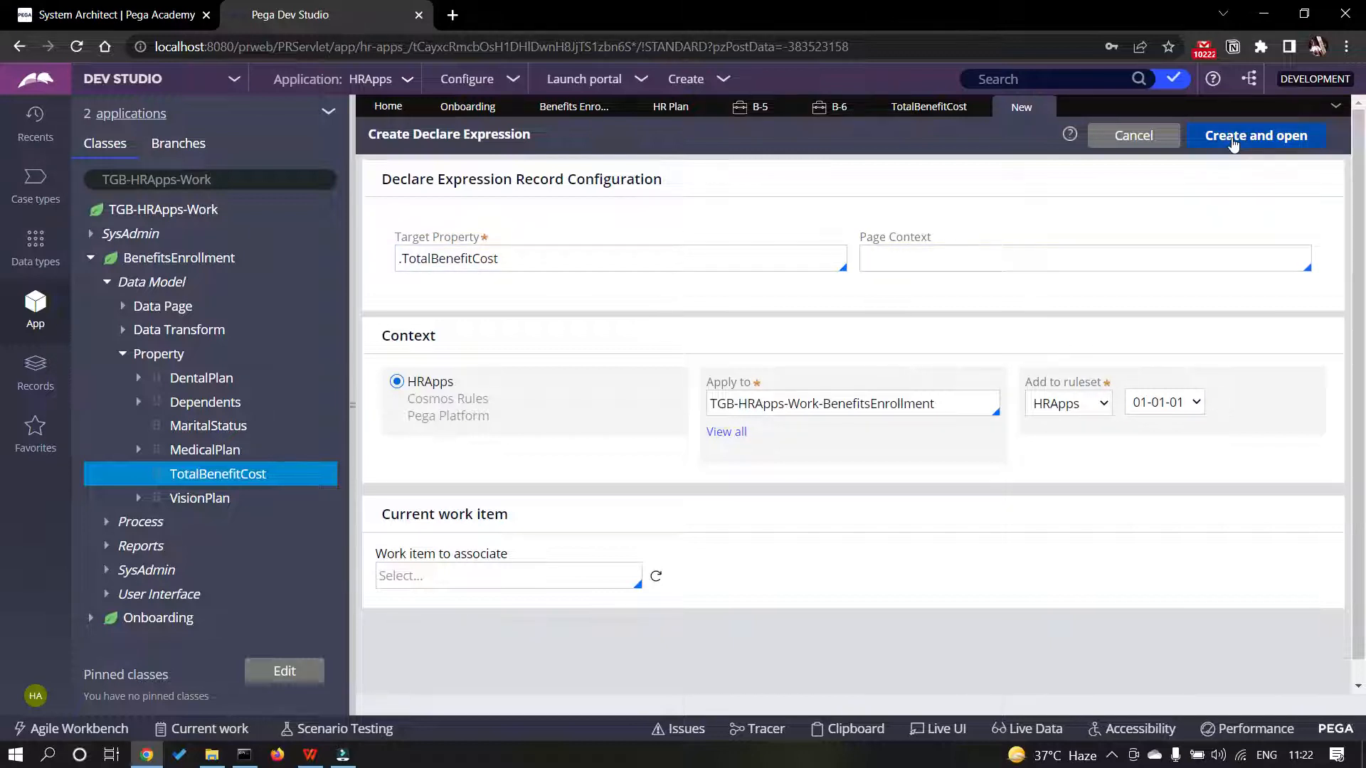
pyautogui.click(1233, 142)
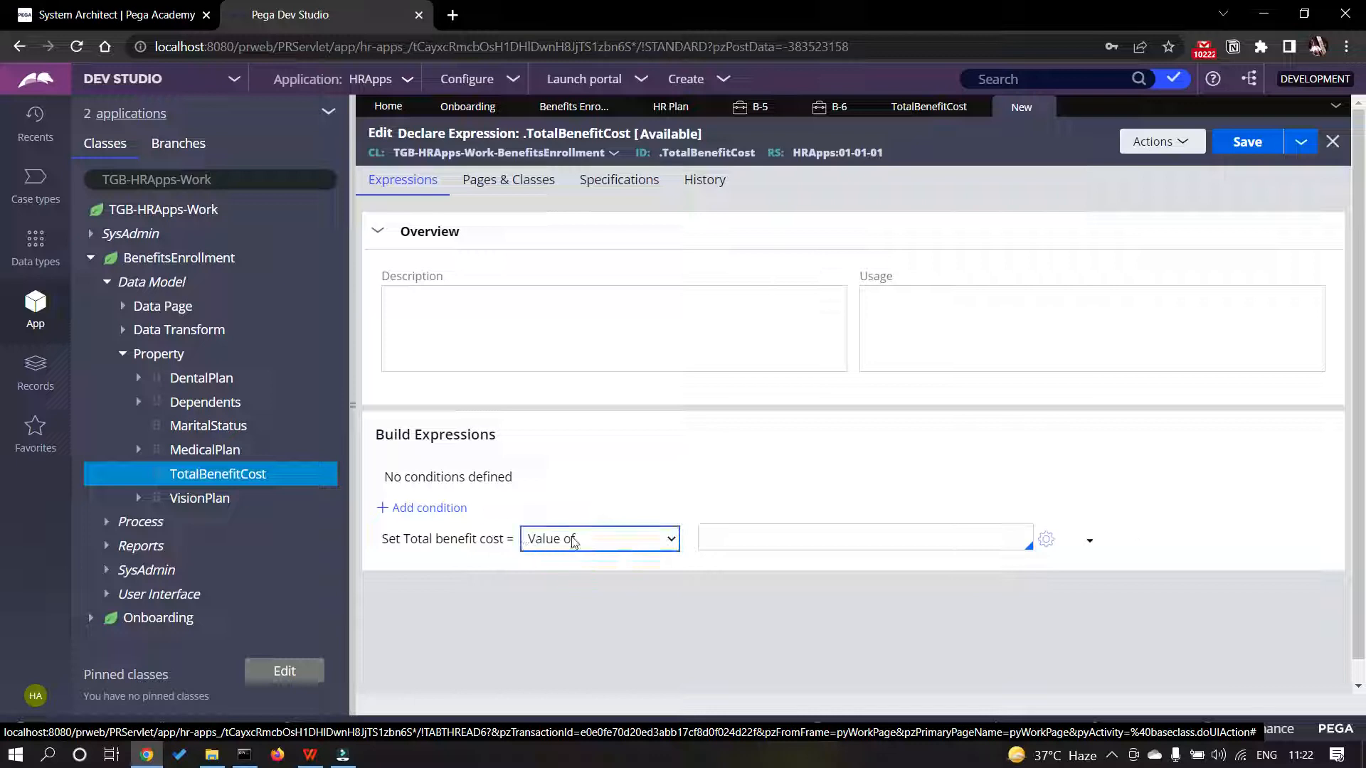
# - Set Total benefit cost to the value of .MedicalPlan.EmployeeCost, consulting the exercise guide for the required sum
pyautogui.click(841, 533)
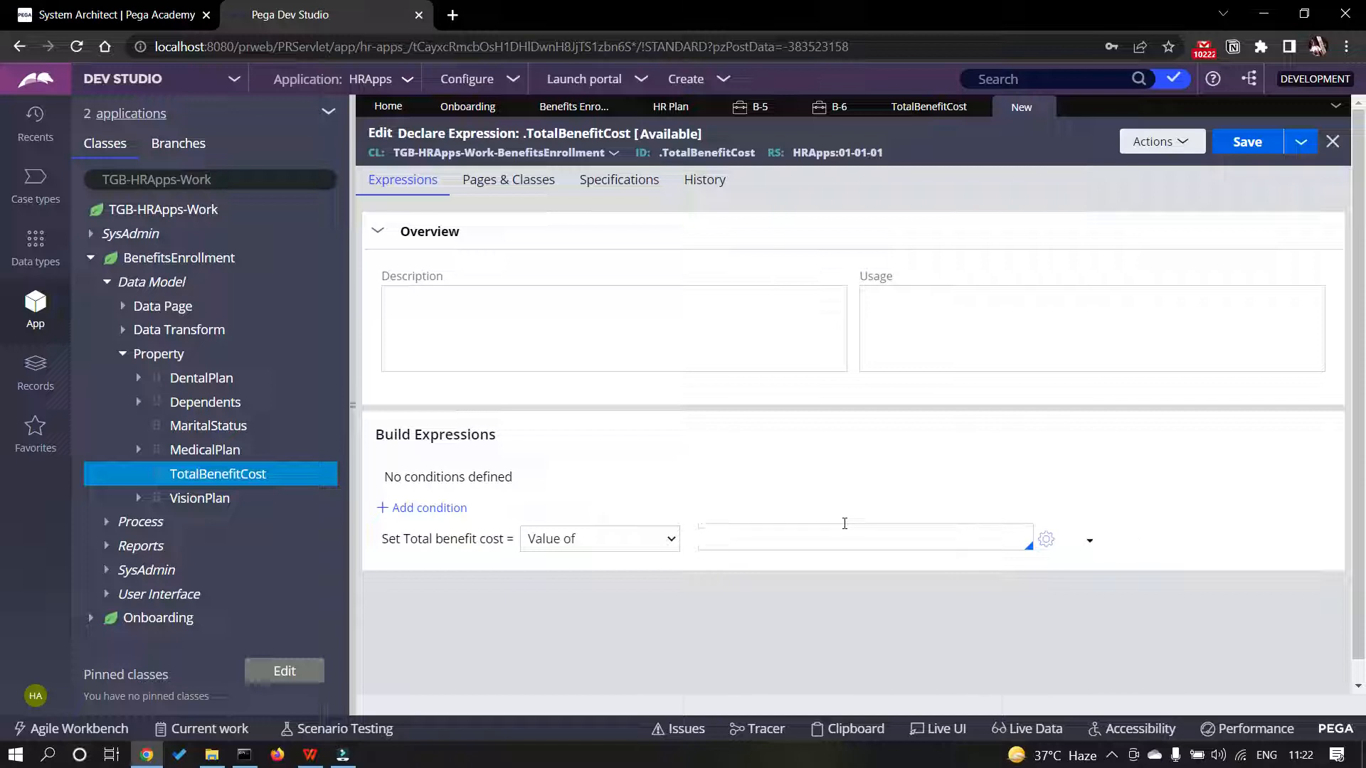
pyautogui.hotkey('alt', 'Tab')
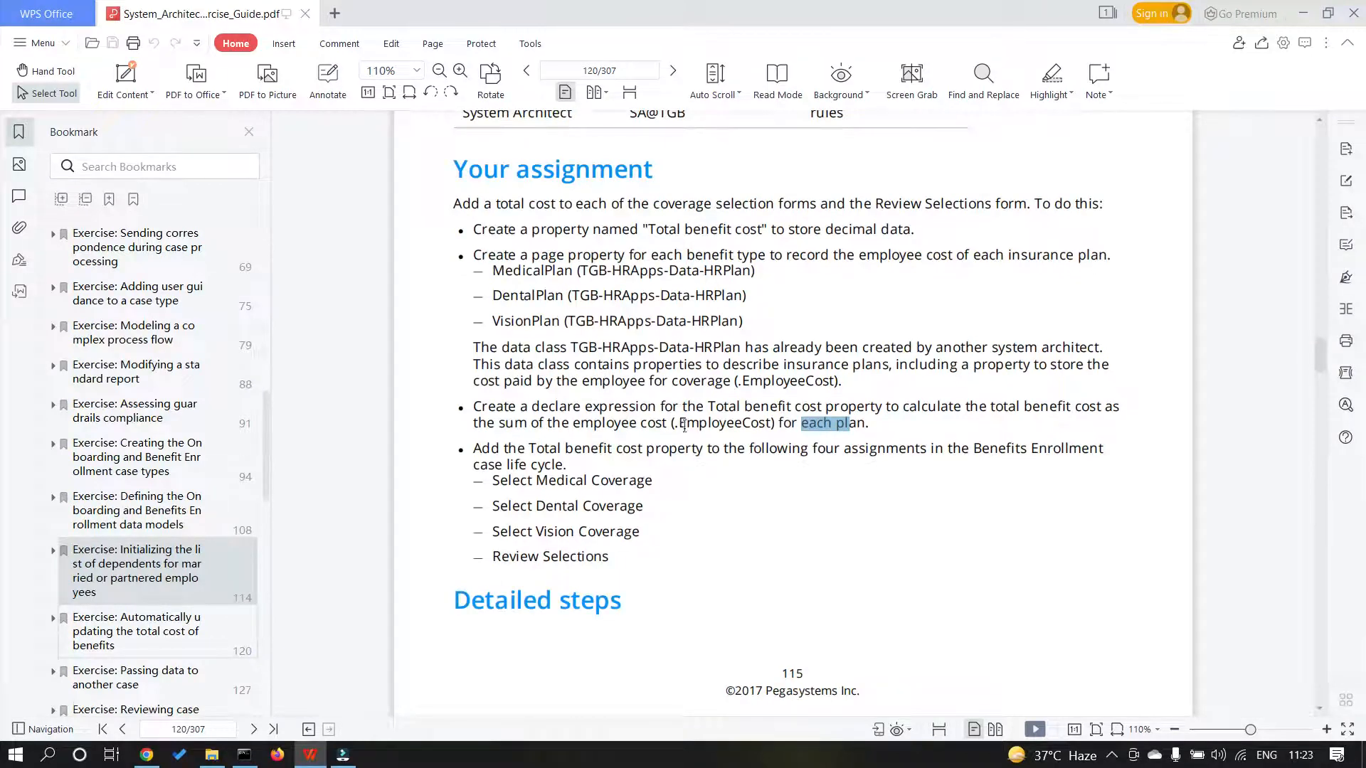
pyautogui.hotkey('alt', 'Tab')
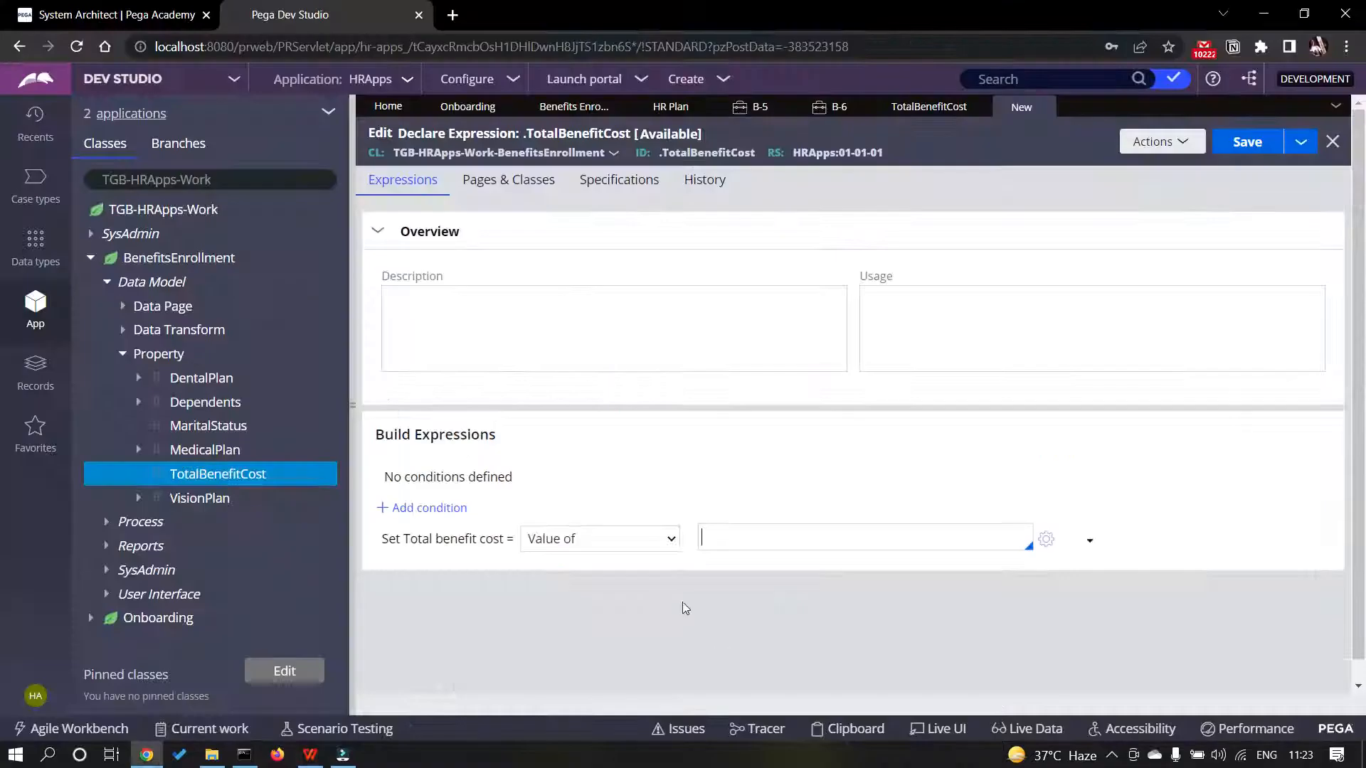
pyautogui.click(748, 541)
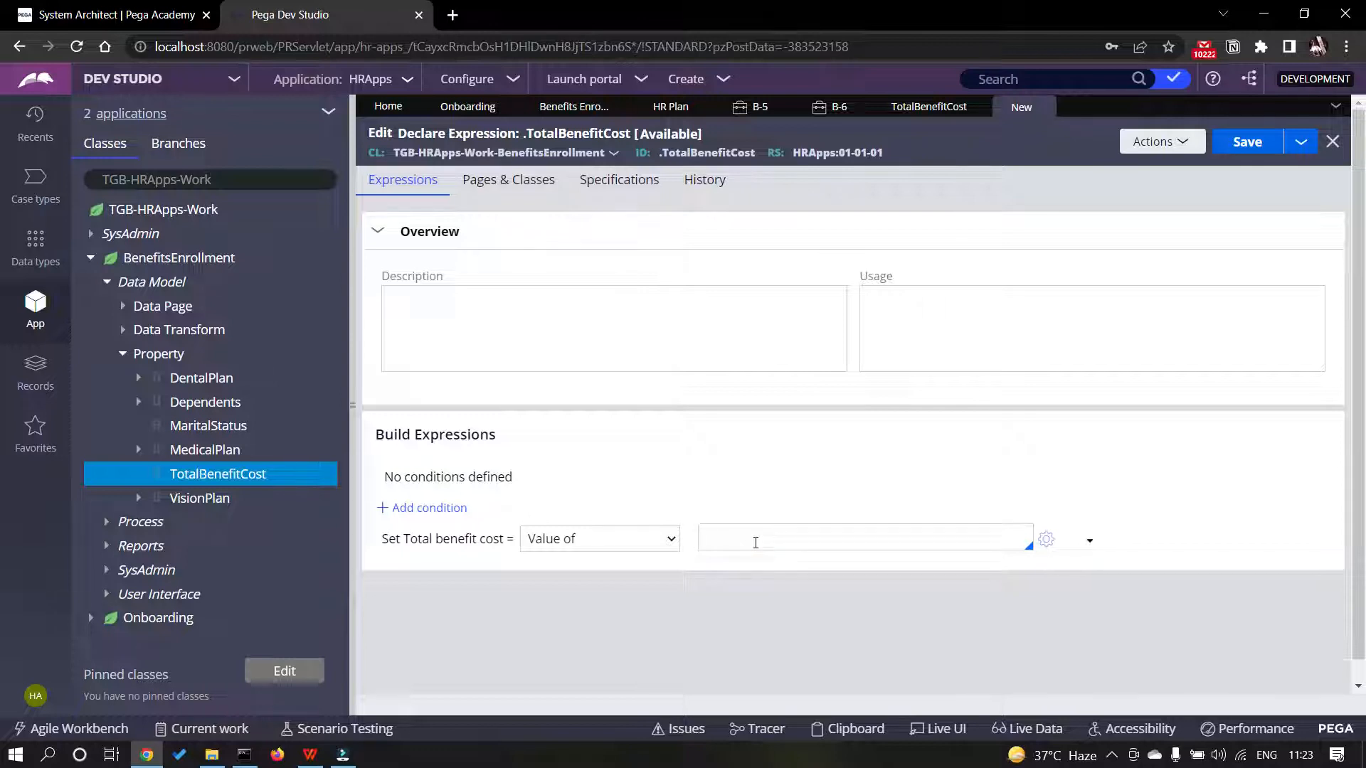
pyautogui.write('.')
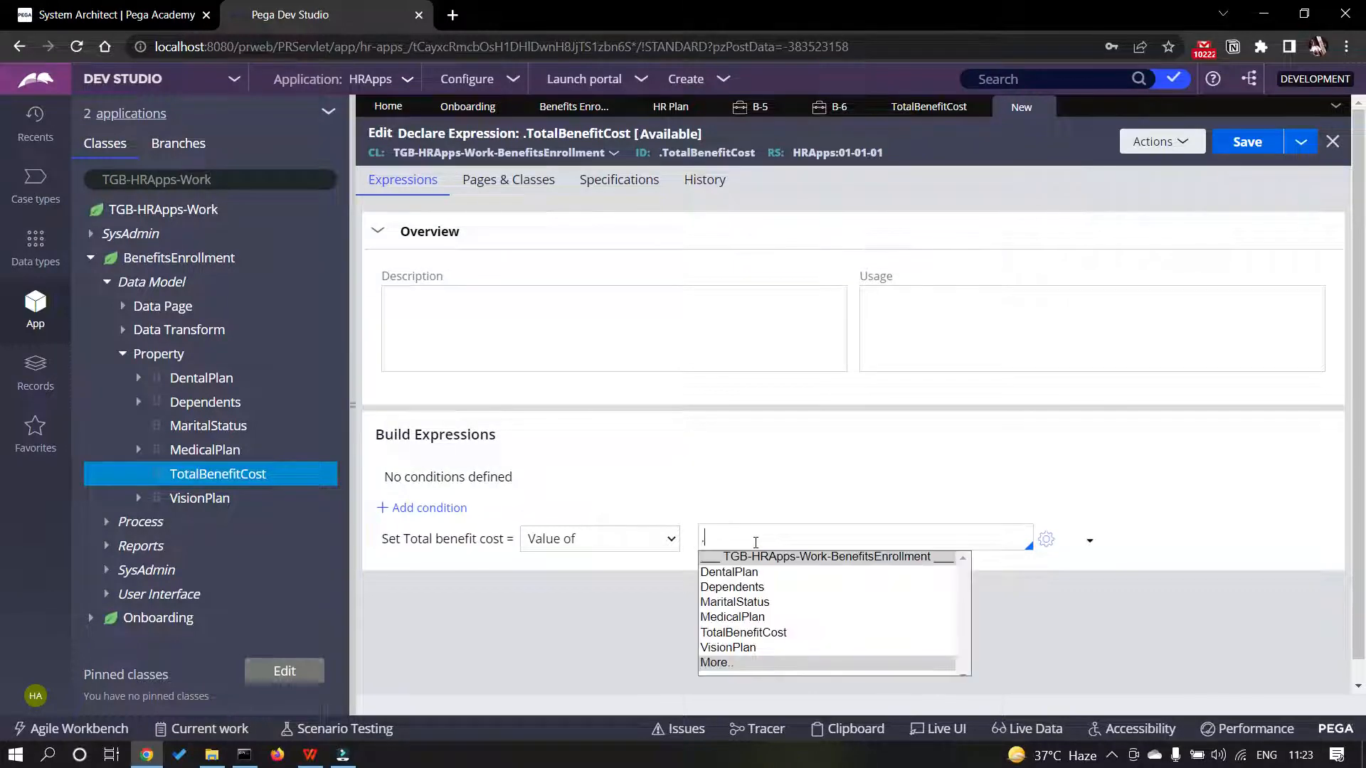
pyautogui.press('Down')
pyautogui.press('Down')
pyautogui.press('Down')
pyautogui.press('Down')
pyautogui.press('Down')
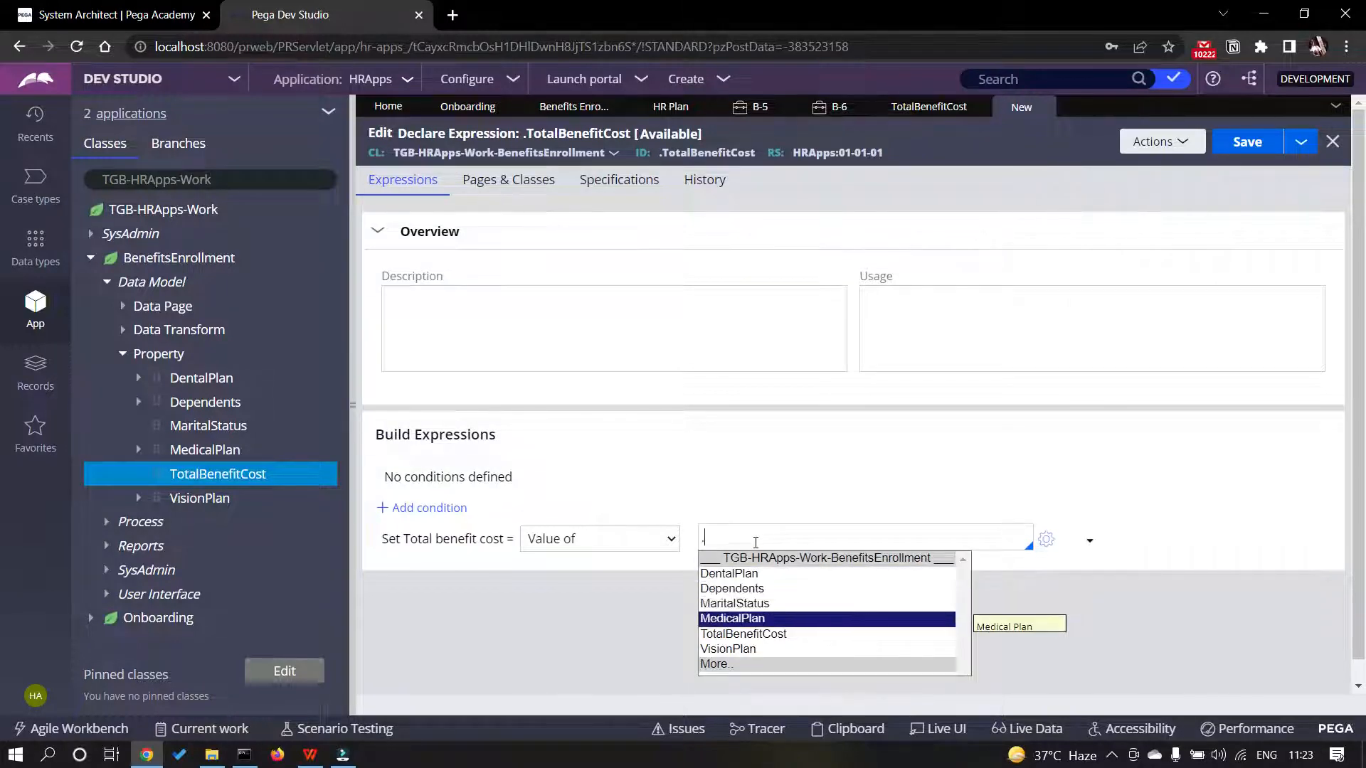
pyautogui.press('Up')
pyautogui.press('Return')
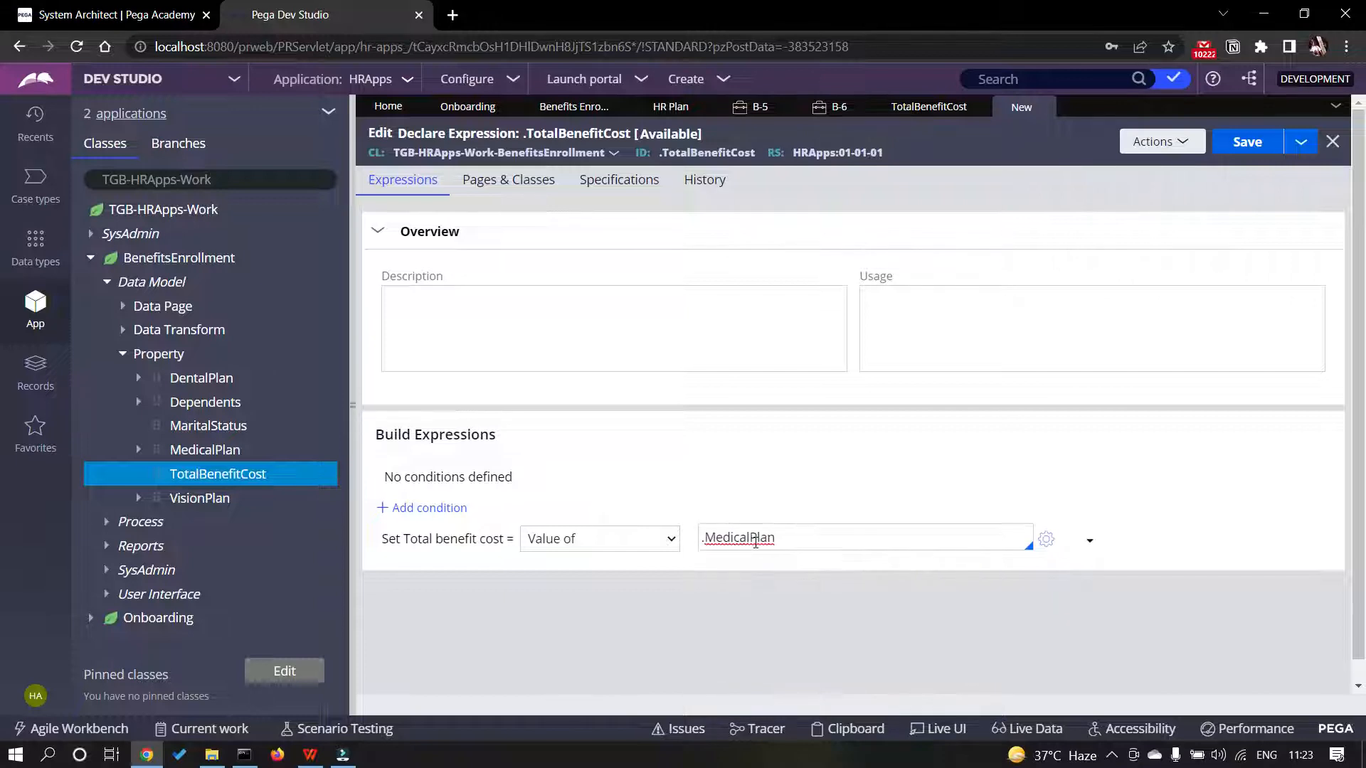
pyautogui.write('.')
pyautogui.press('Down')
pyautogui.press('Down')
pyautogui.press('Return')
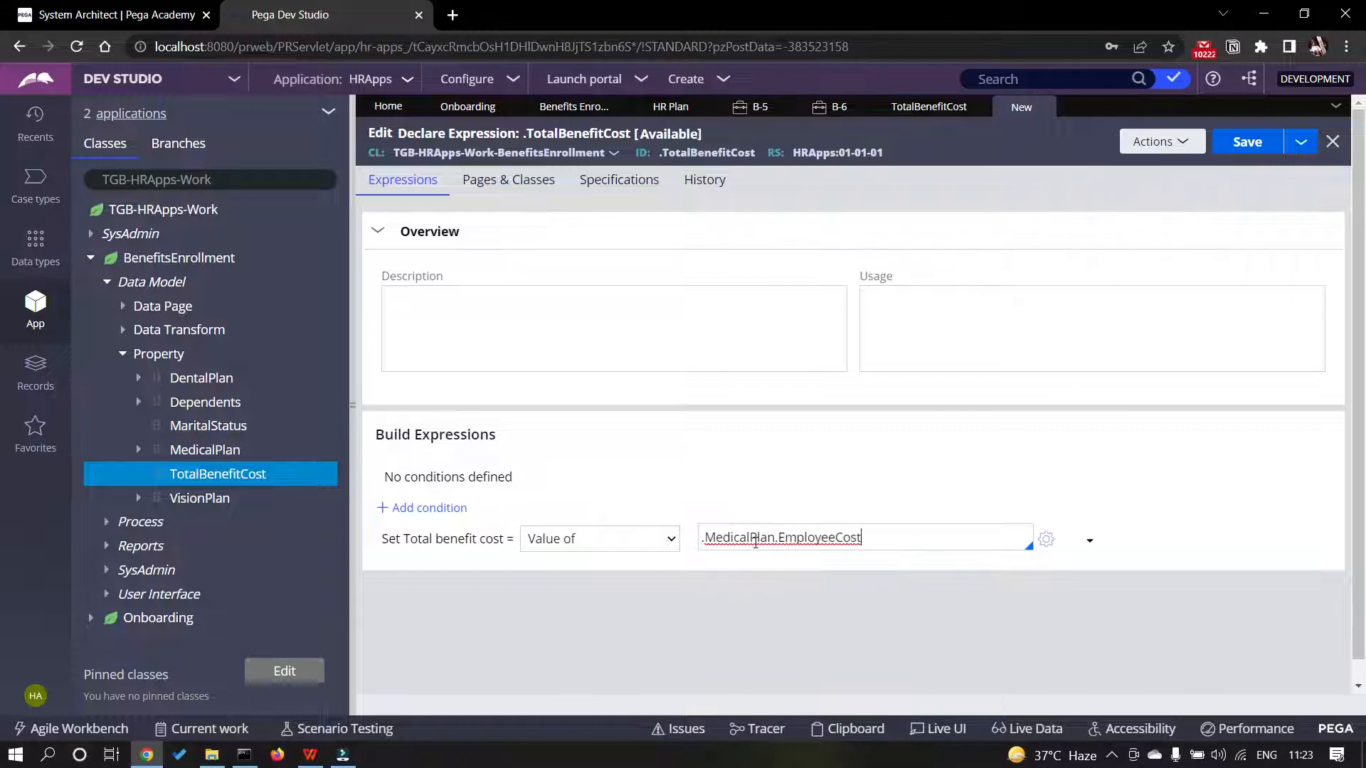
# - Add .DentalPlan.EmployeeCost to the Total benefit cost expression after .MedicalPlan.EmployeeCost
pyautogui.write('+ .')
pyautogui.press('Down')
pyautogui.press('Down')
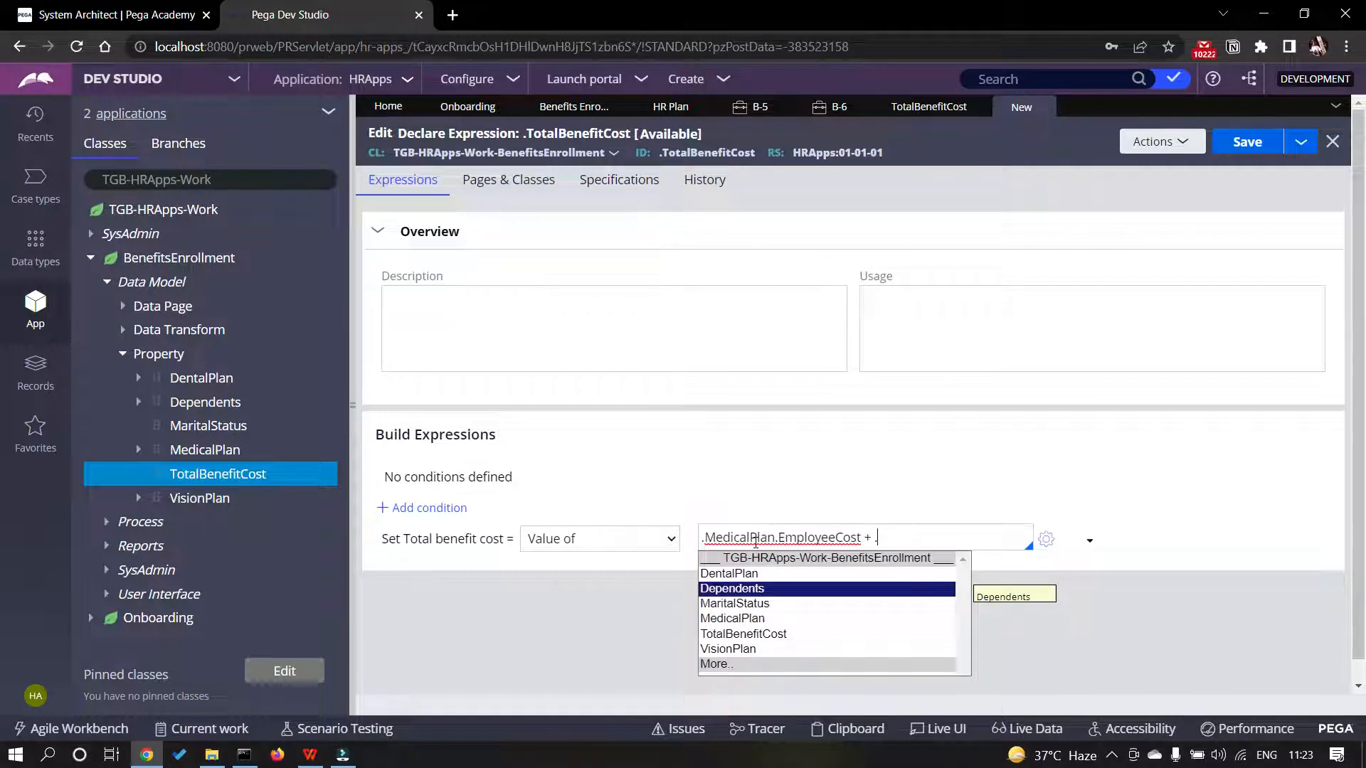
pyautogui.press('Up')
pyautogui.press('Return')
pyautogui.write('.EM')
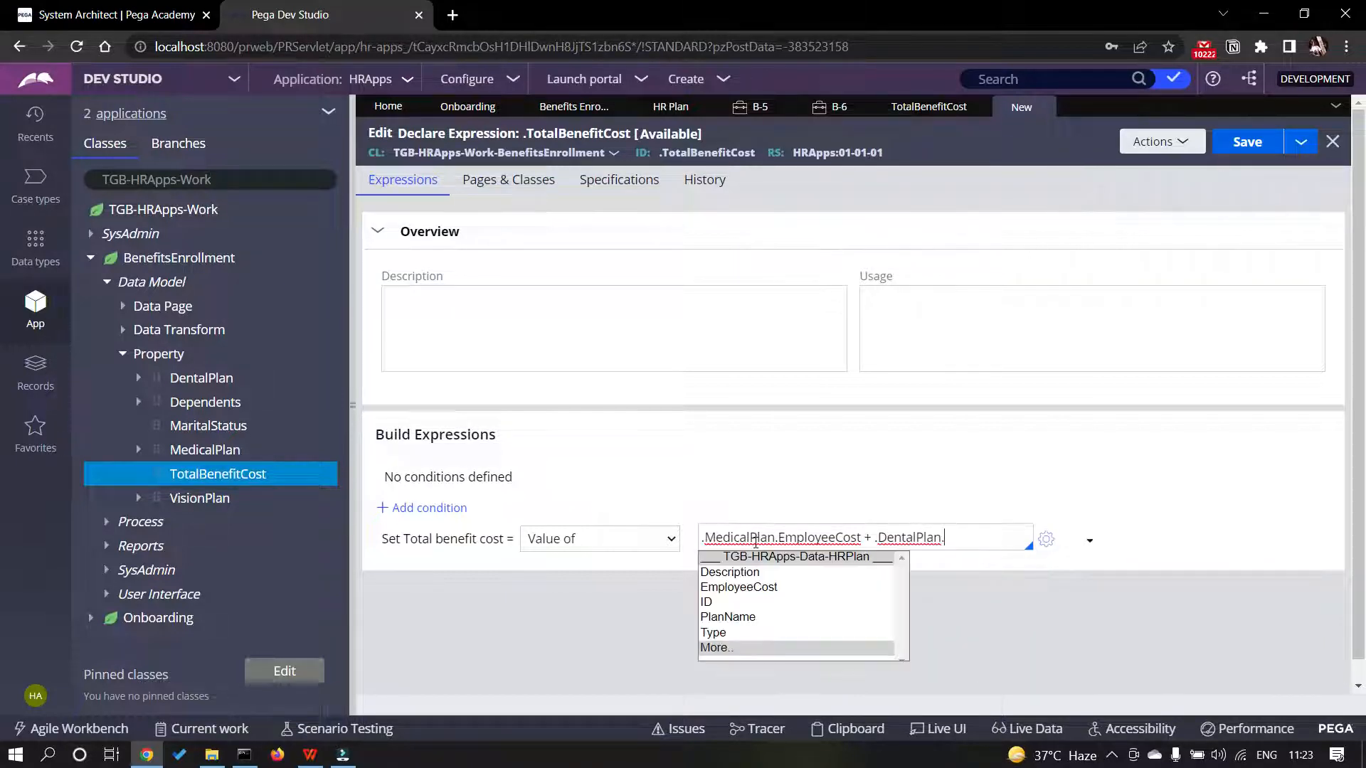
pyautogui.press('Return')
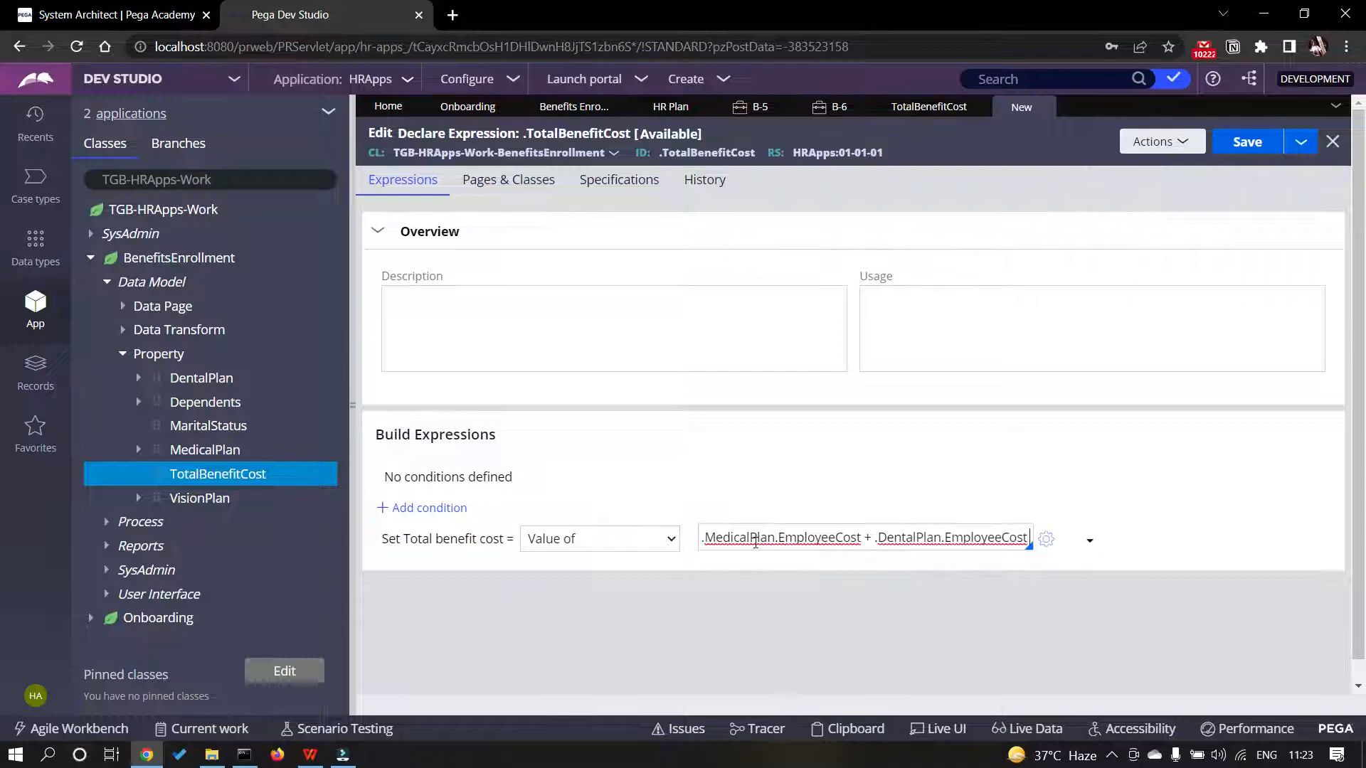
# - Add .VisionPlan.EmployeeCost to the end of the Total benefit cost sum and save the declare expression
pyautogui.write('+ .')
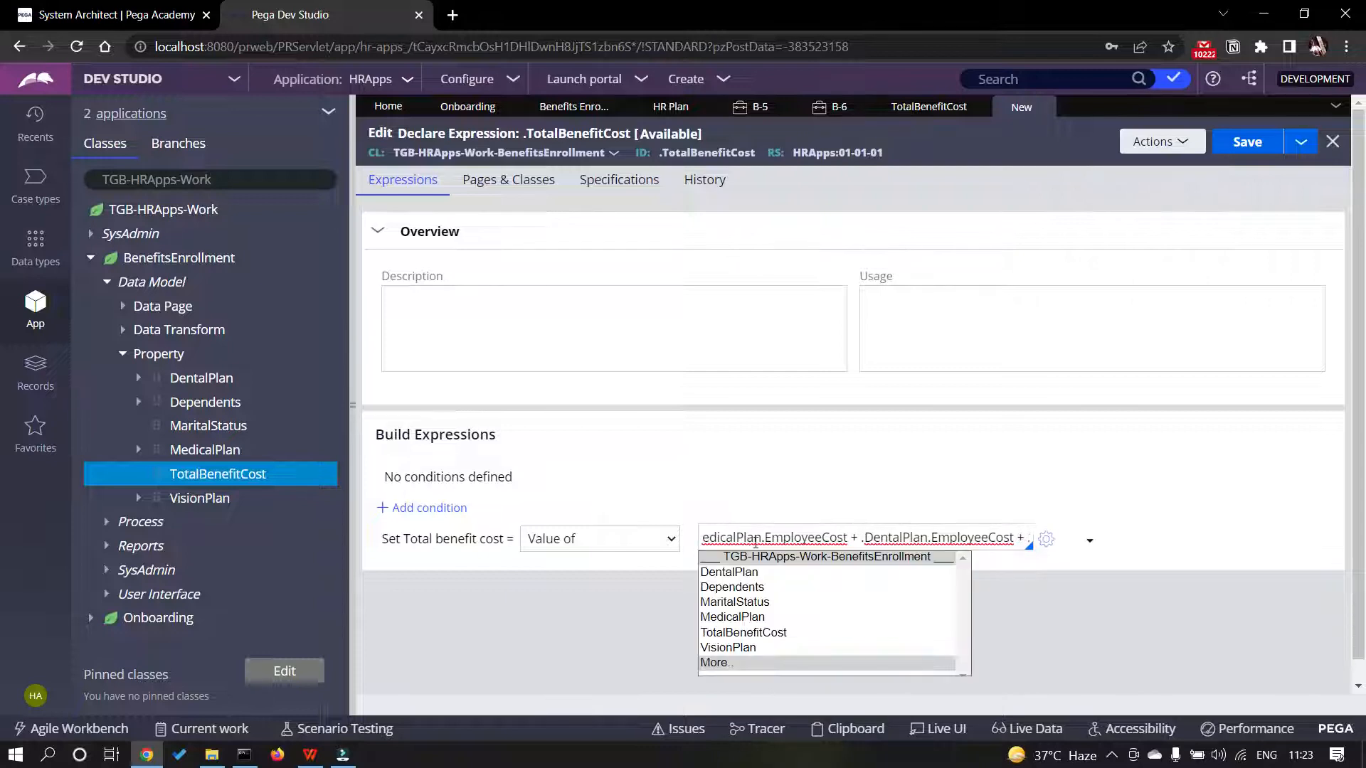
pyautogui.press('Down')
pyautogui.press('Down')
pyautogui.press('Down')
pyautogui.press('Down')
pyautogui.press('Down')
pyautogui.press('Down')
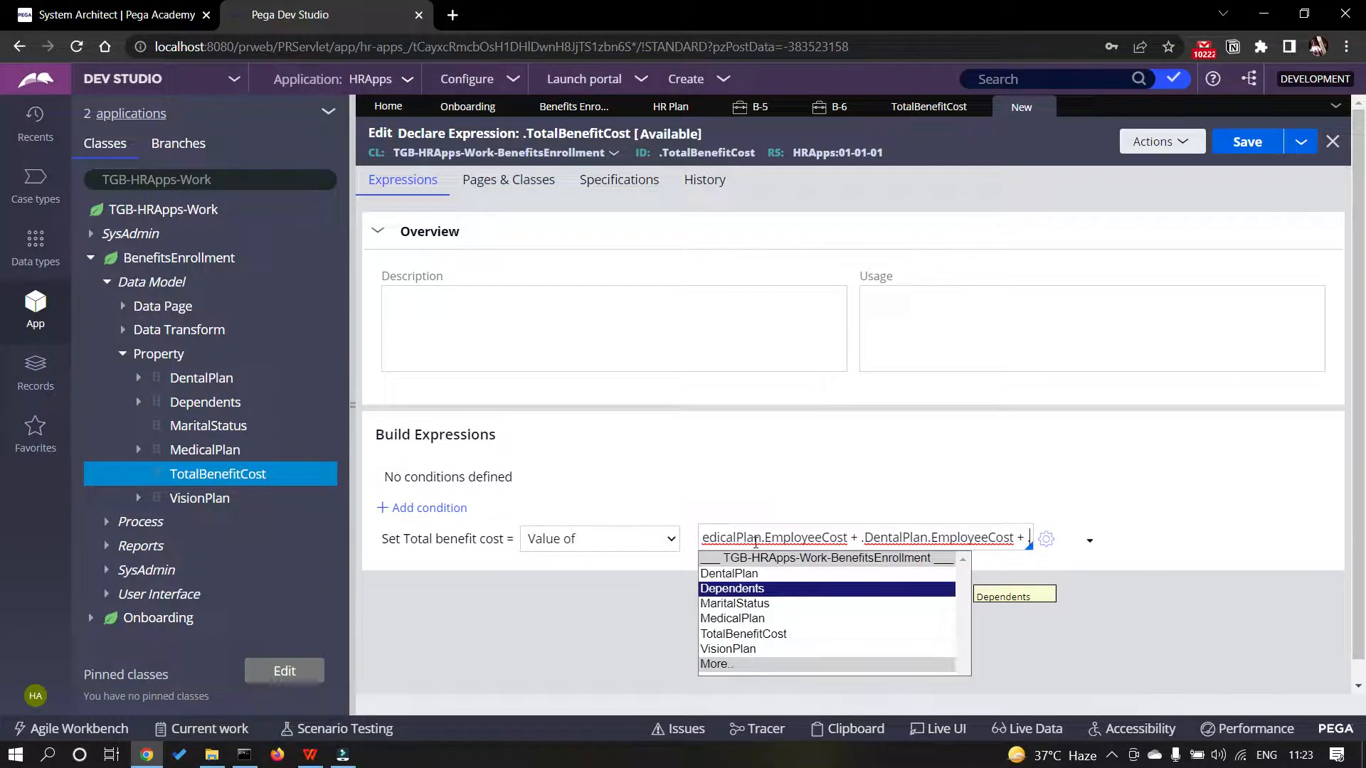
pyautogui.press('Escape')
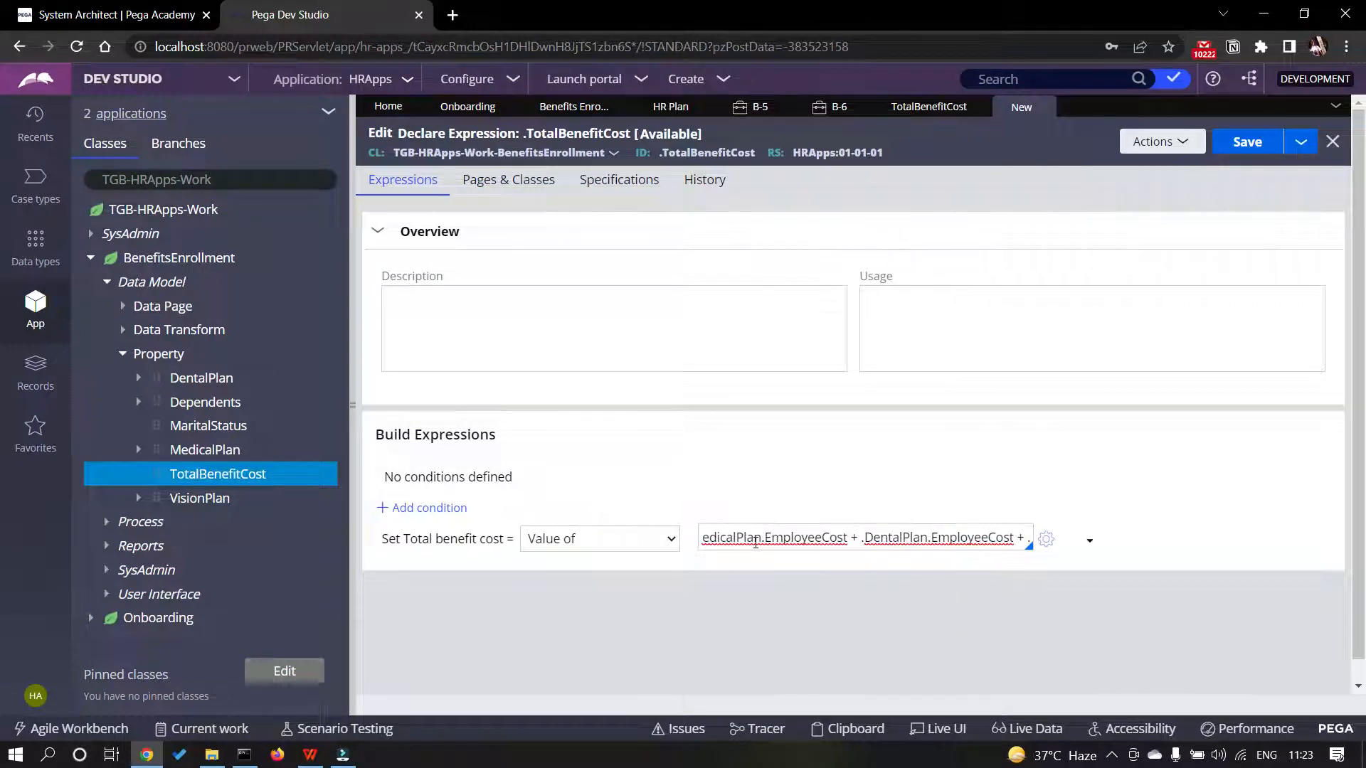
pyautogui.press('Return')
pyautogui.press('Down')
pyautogui.press('Down')
pyautogui.press('Return')
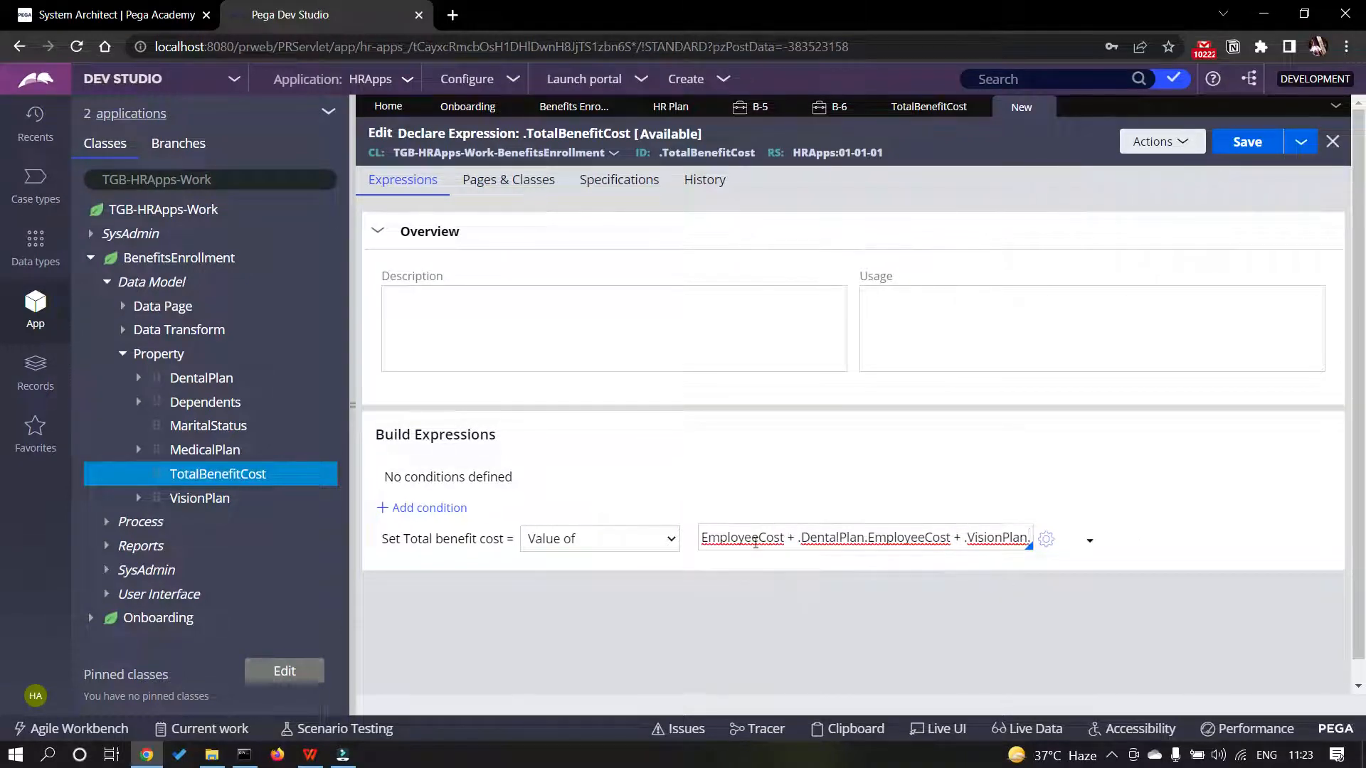
pyautogui.click(785, 620)
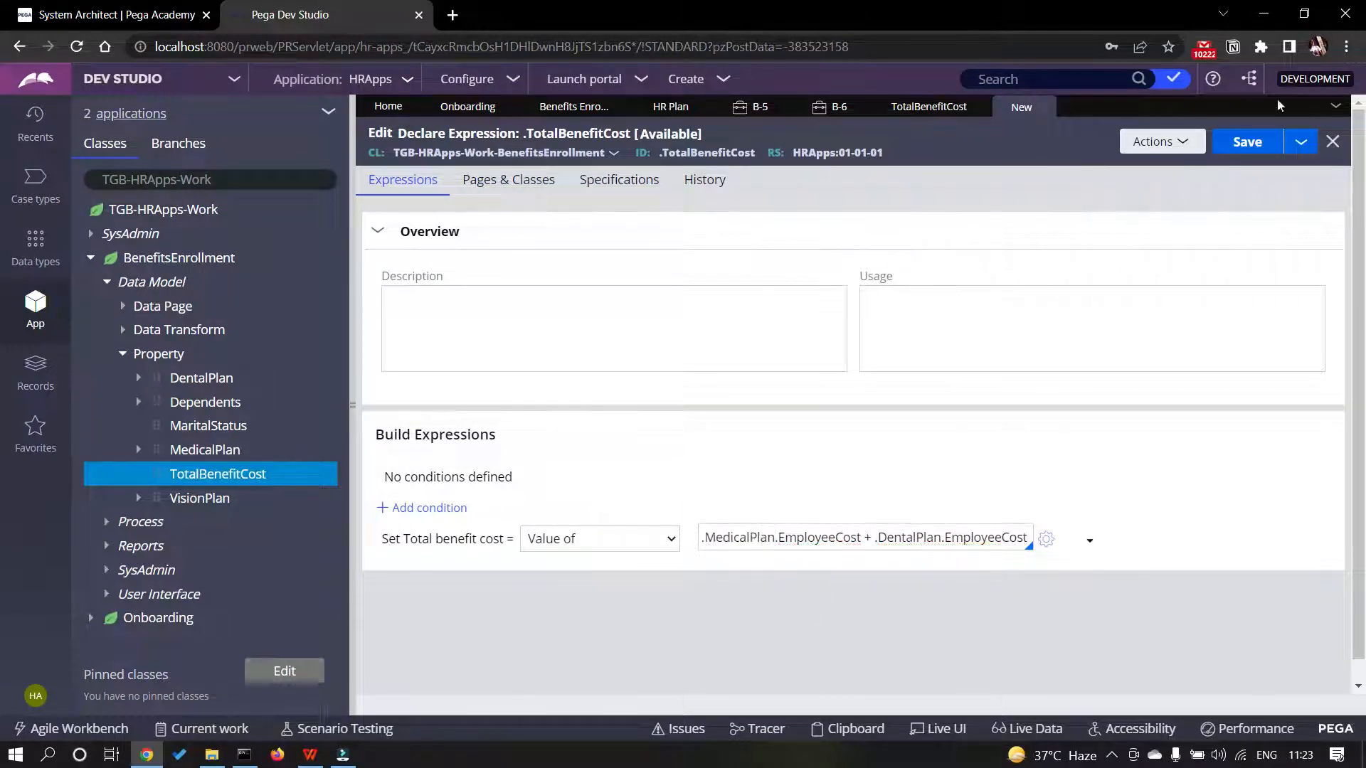
pyautogui.click(1249, 143)
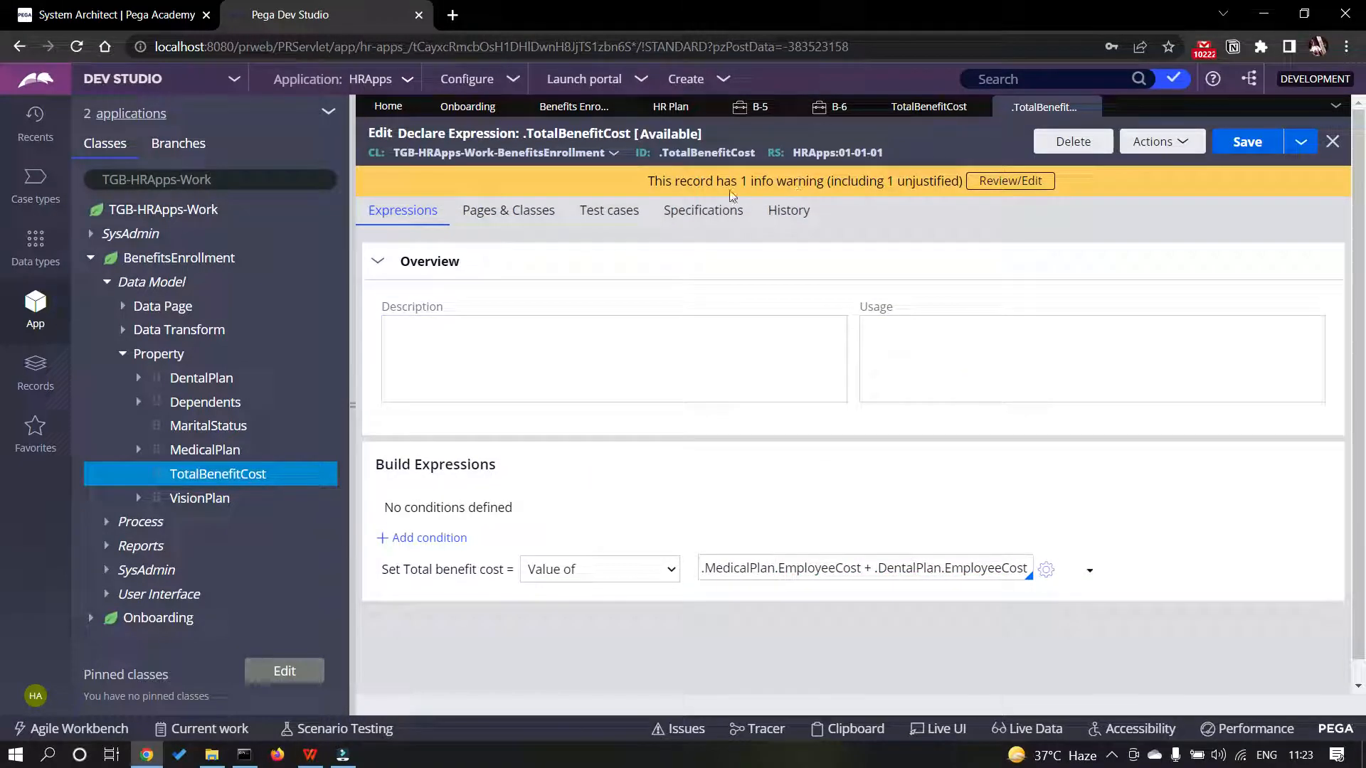
# - Justify the declare expression's maintainability guardrail warning with "Not required" and save the rule again
pyautogui.click(1014, 184)
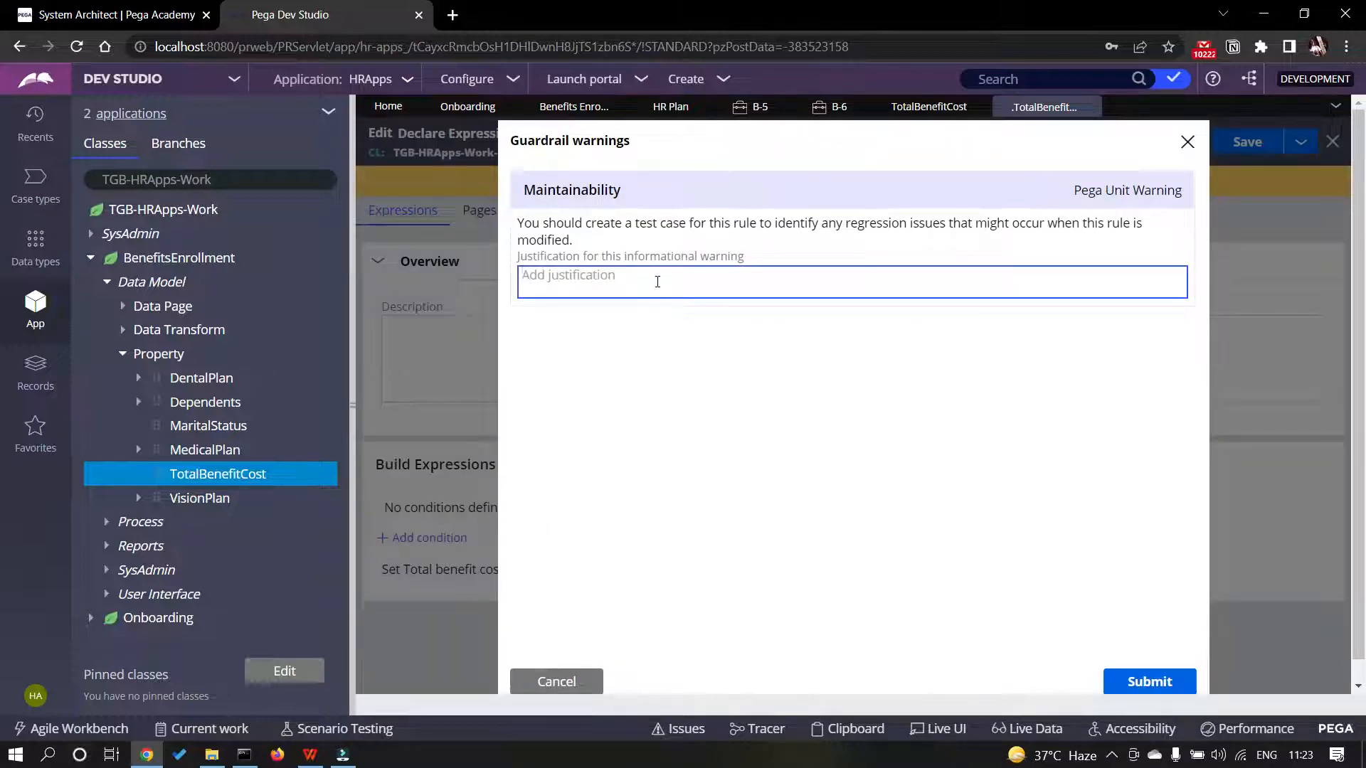
pyautogui.click(658, 281)
pyautogui.write('Not reuired')
pyautogui.click(558, 275)
pyautogui.write('q')
pyautogui.click(802, 393)
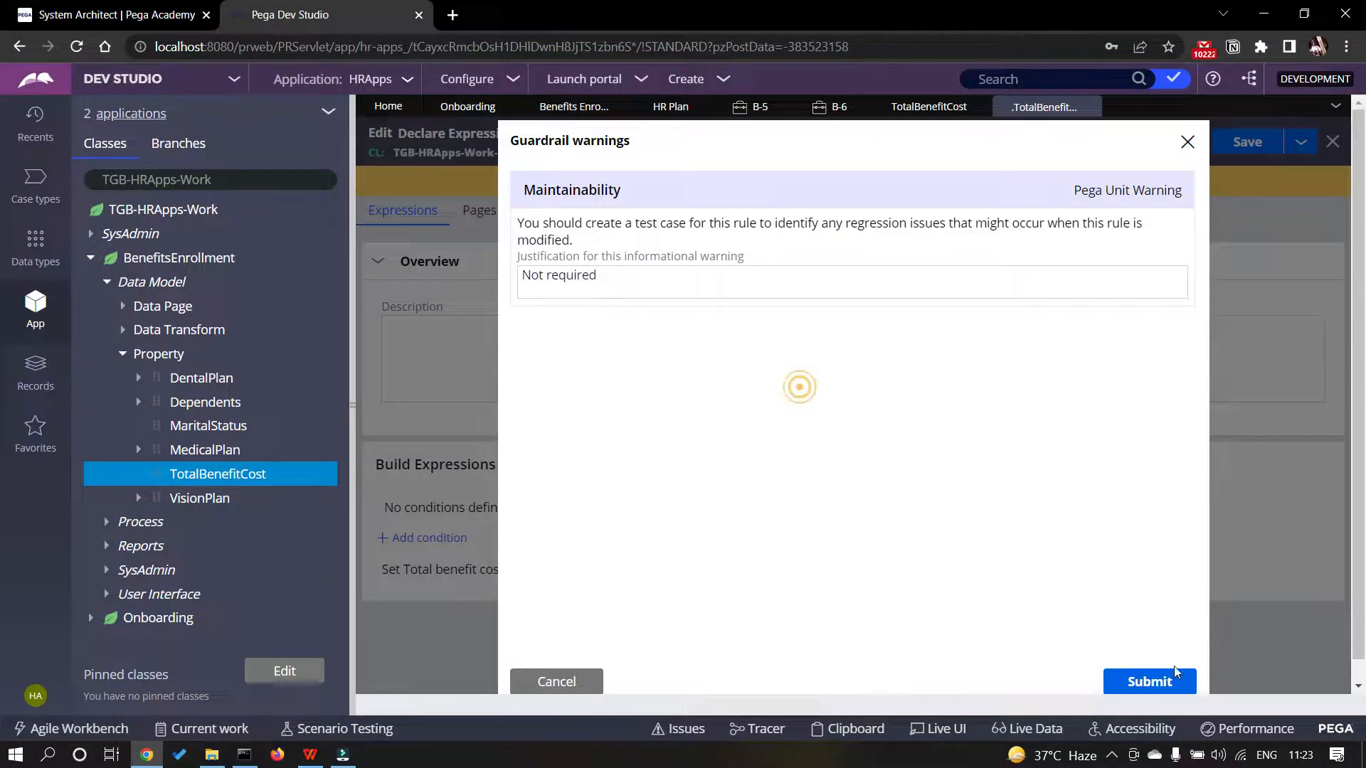
pyautogui.click(1150, 683)
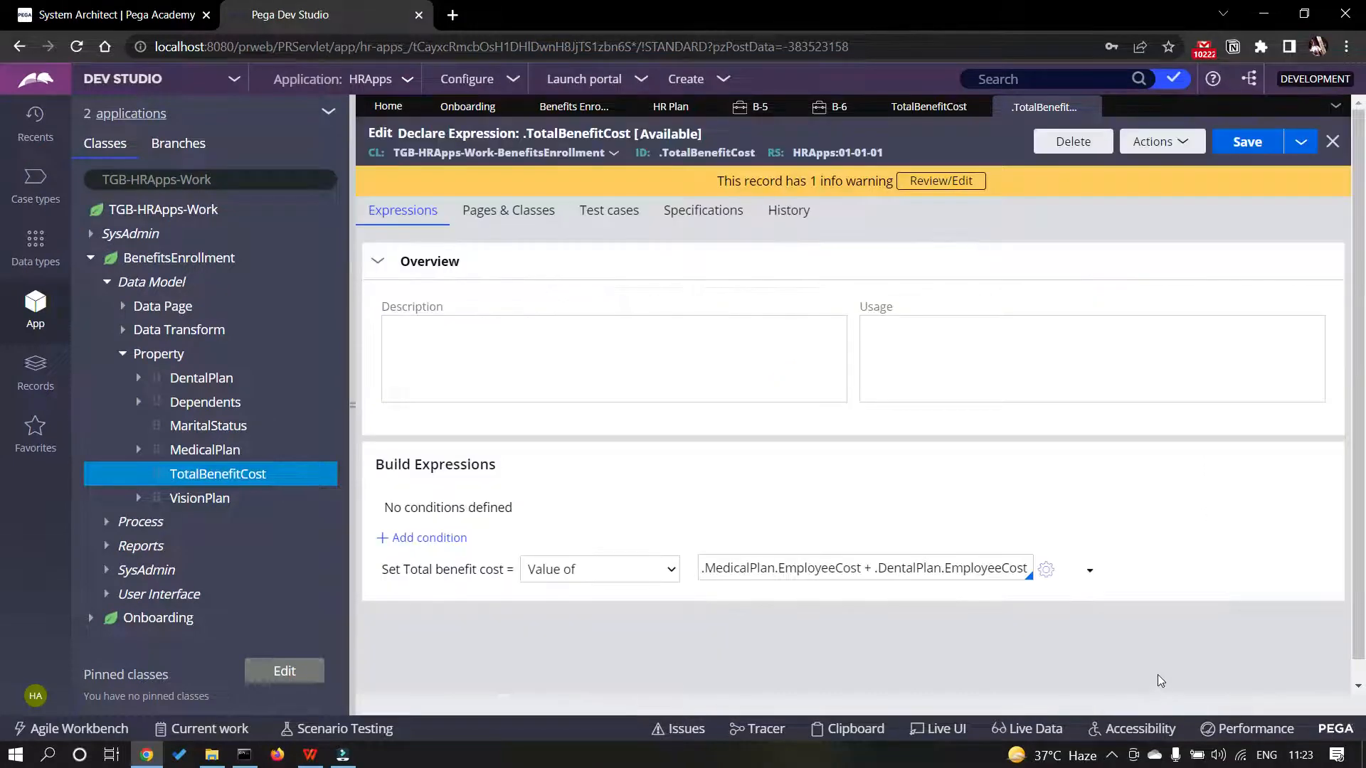
pyautogui.click(1242, 143)
# - Close the declare expression, the TotalBenefitCost property and case B-6, checking the exercise guide for the assignments that need Total benefit cost
pyautogui.click(1089, 106)
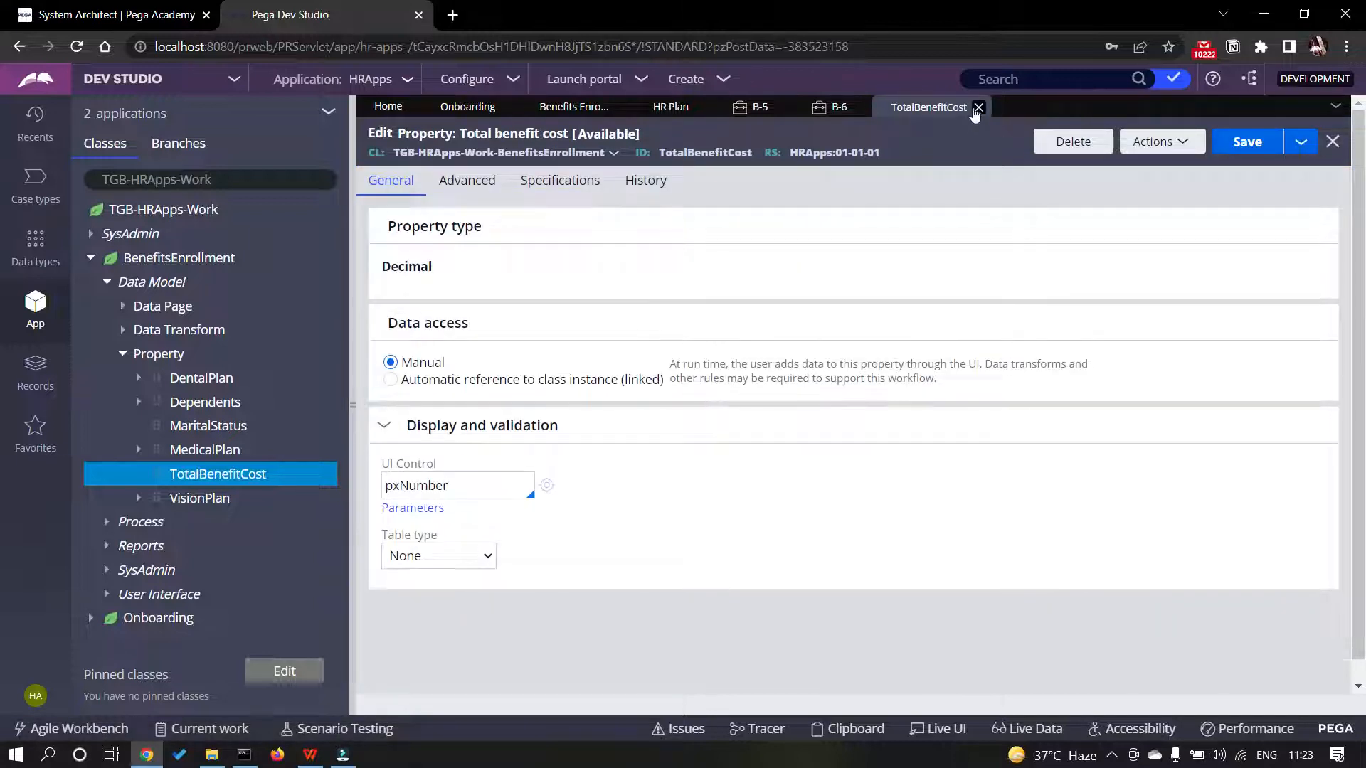
pyautogui.click(978, 107)
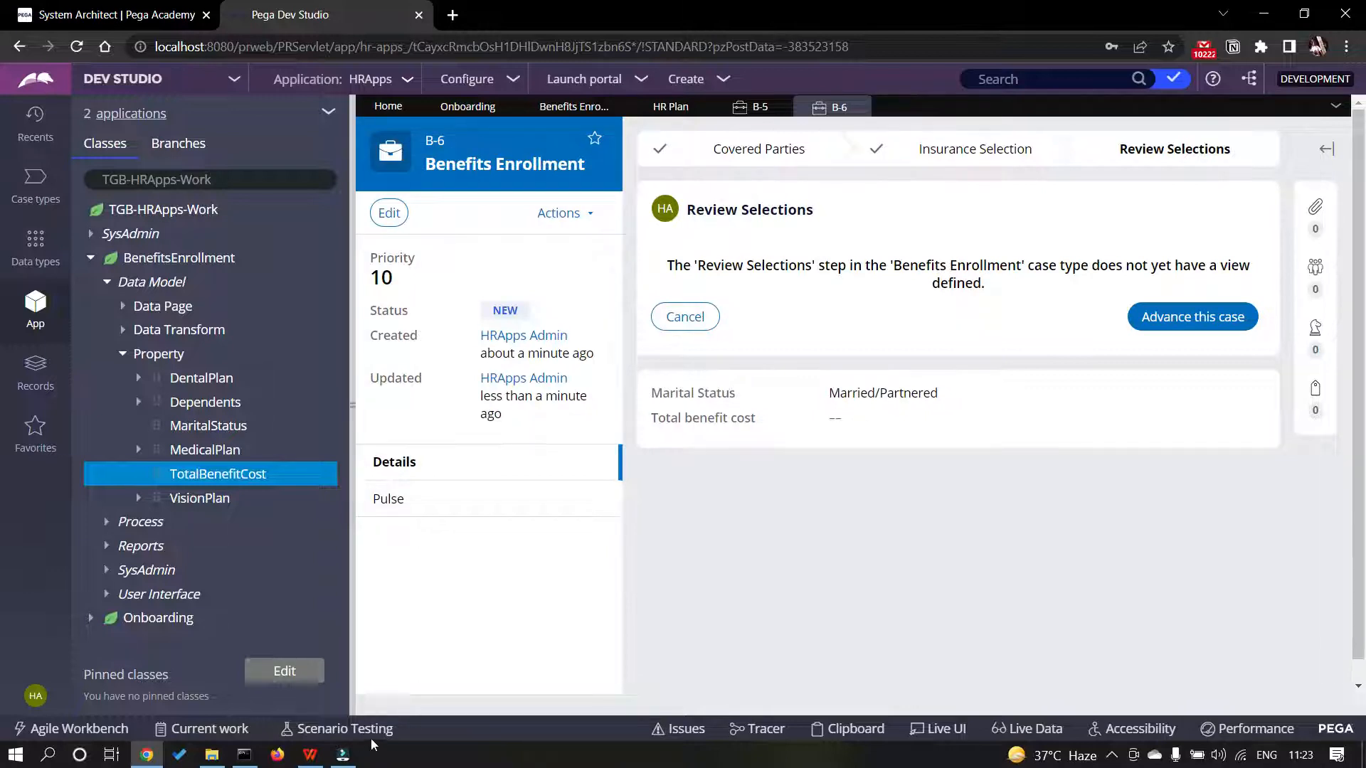
pyautogui.hotkey('alt', 'Tab')
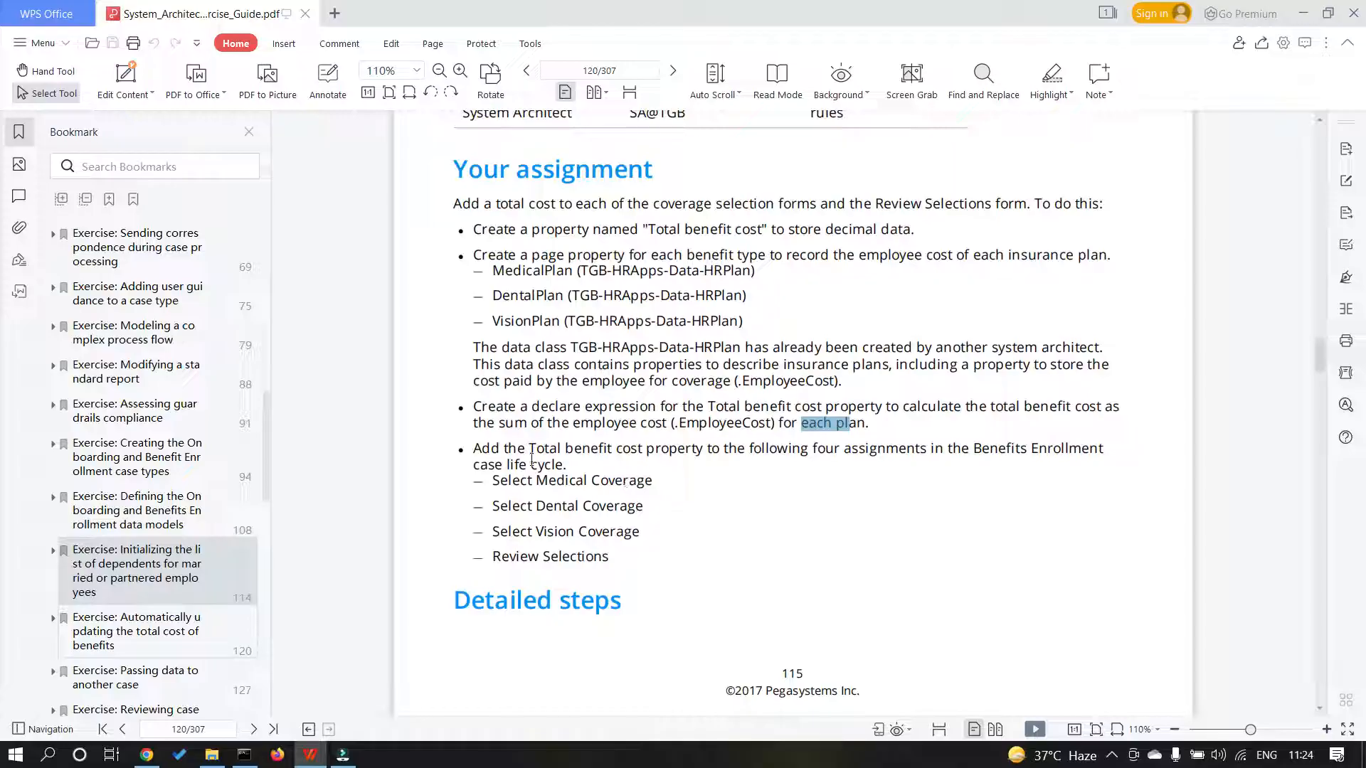
pyautogui.hotkey('alt', 'Tab')
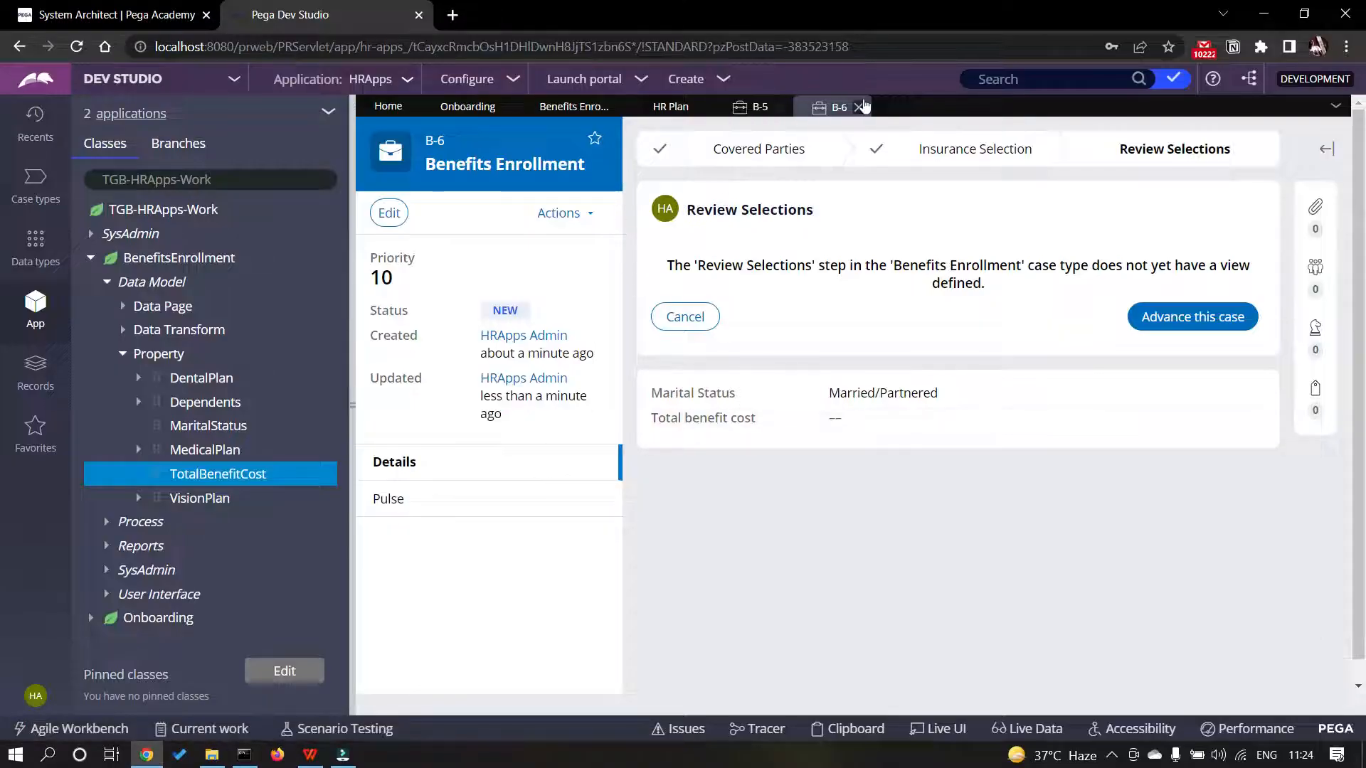
pyautogui.click(859, 105)
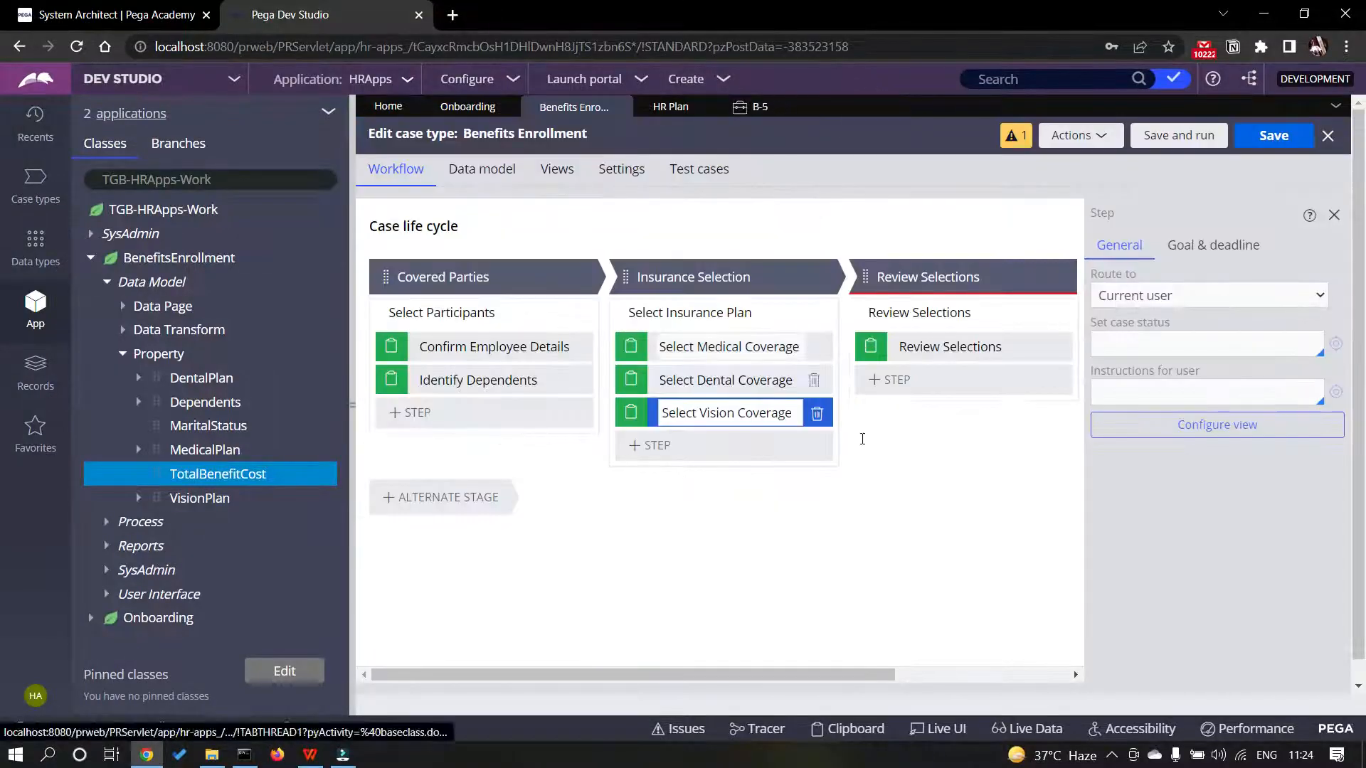
# - Add the Total benefit cost field to the Select Medical Coverage view in the Benefits Enrollment life cycle
pyautogui.click(684, 340)
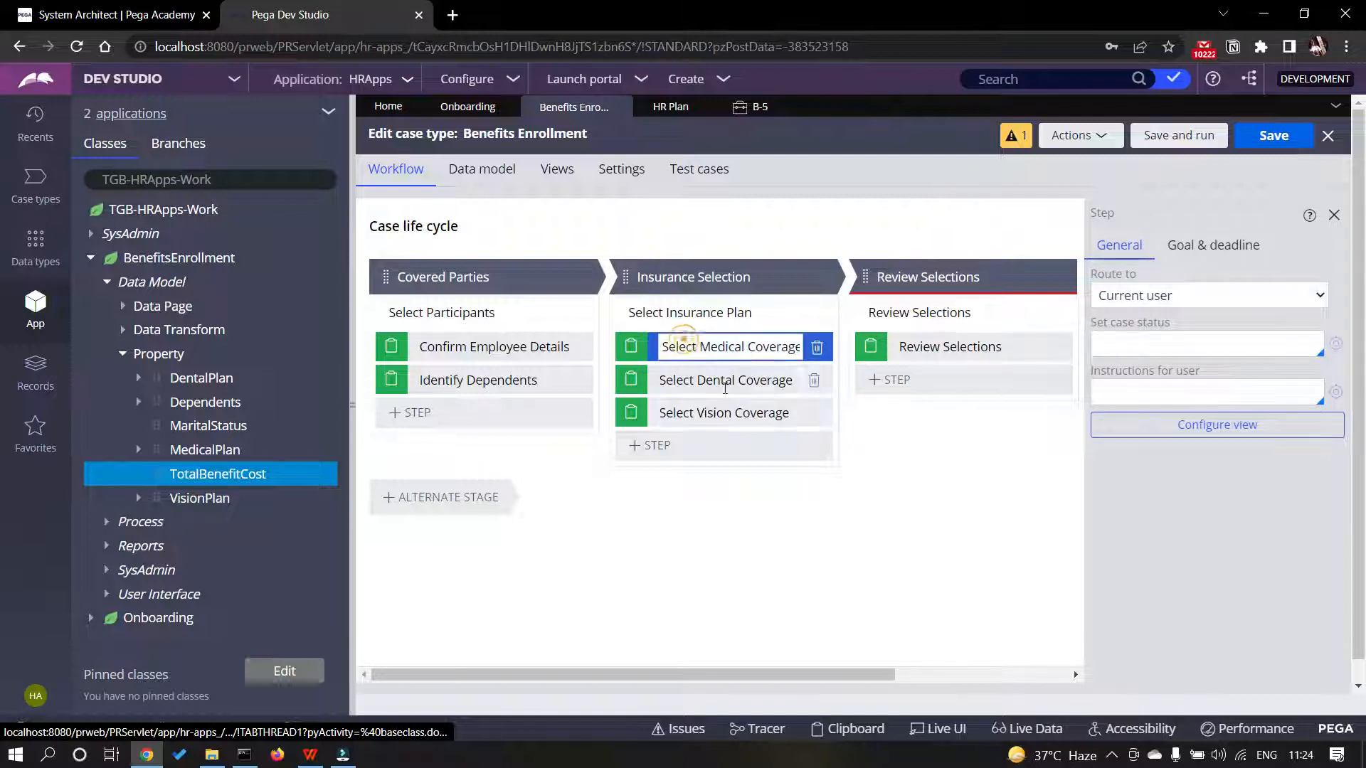
pyautogui.click(1177, 430)
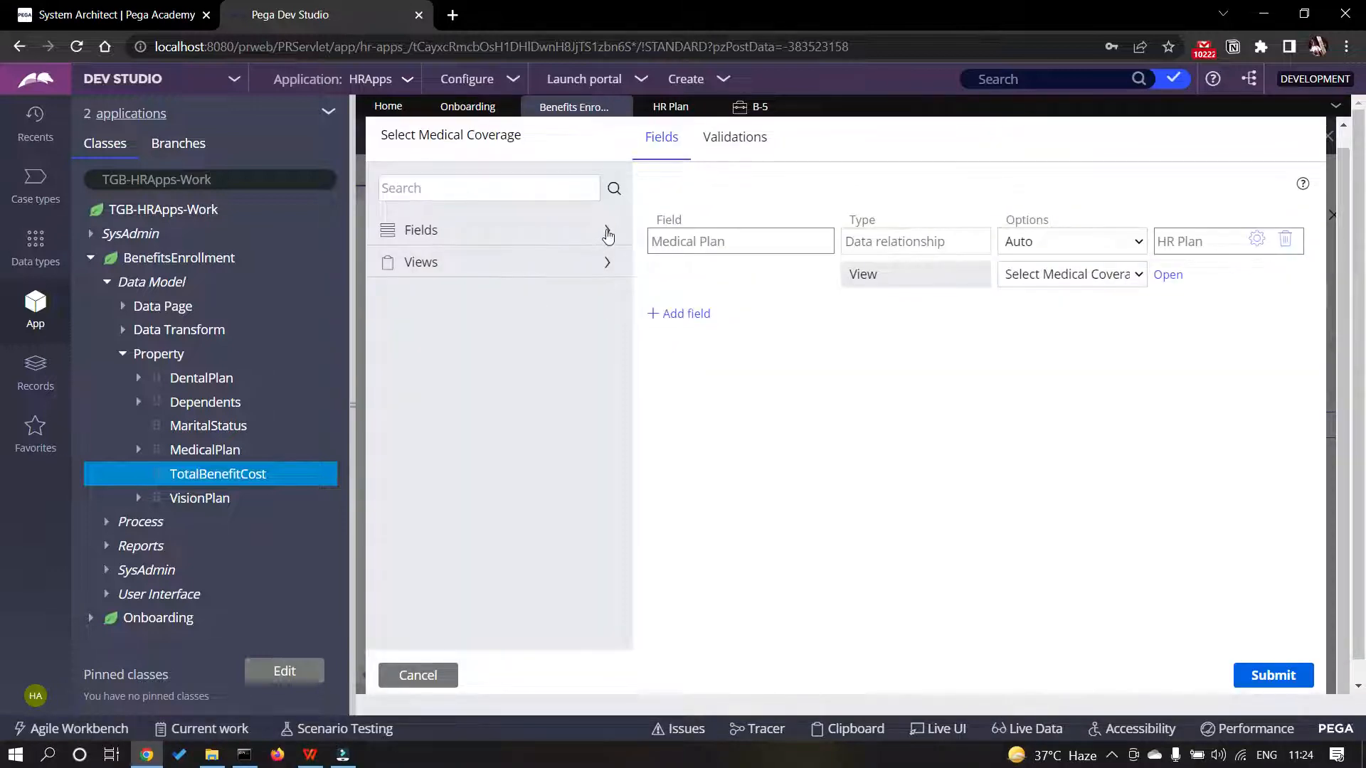
pyautogui.click(606, 234)
pyautogui.scroll(-3, 462, 496)
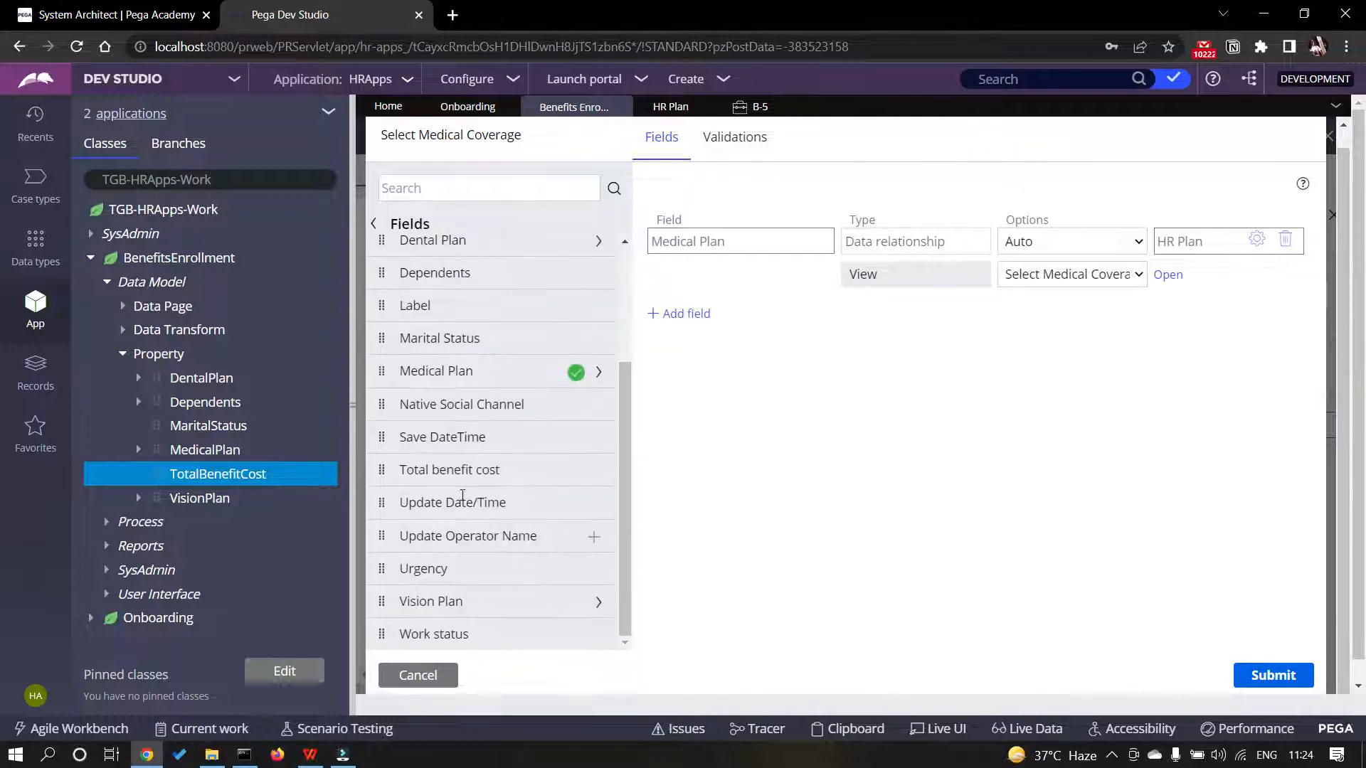
pyautogui.click(592, 472)
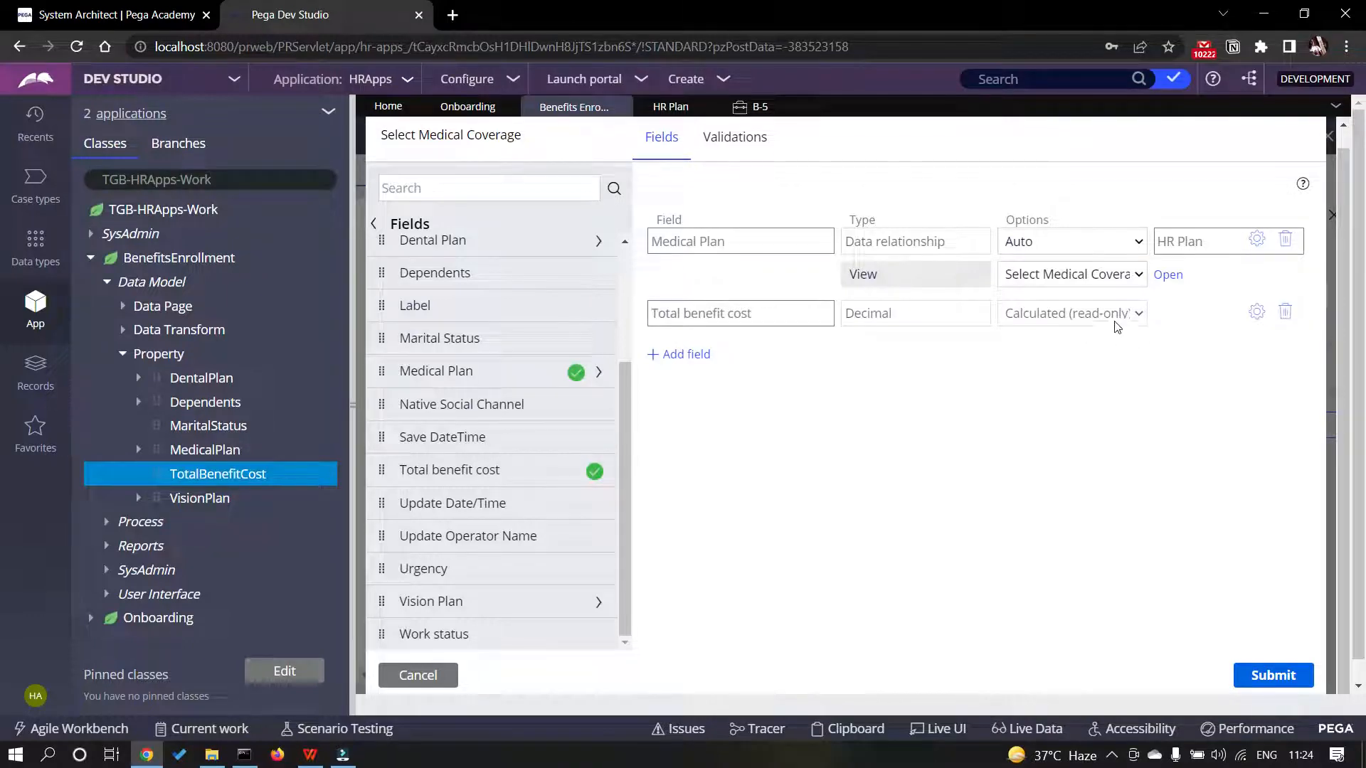
pyautogui.click(1277, 679)
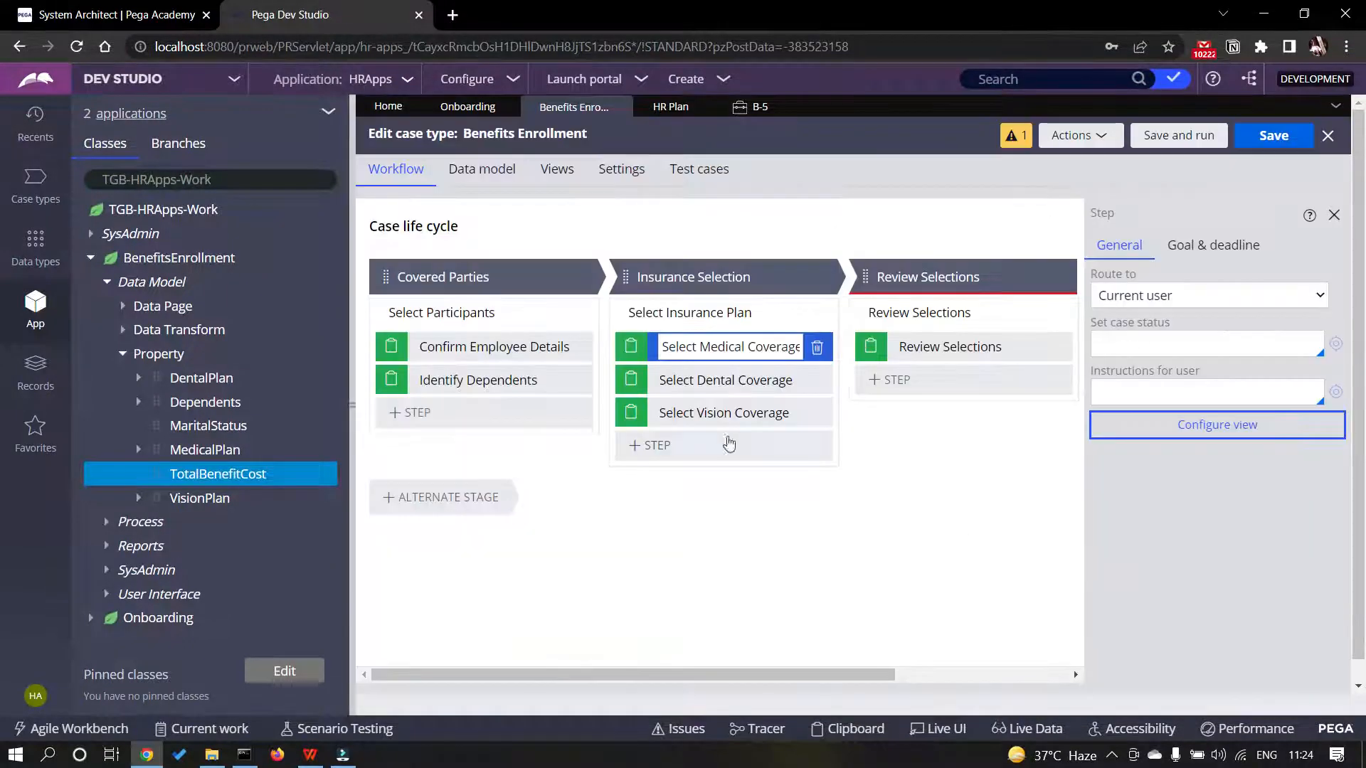
# - Add the Total benefit cost field to the Select Dental Coverage view
pyautogui.click(725, 379)
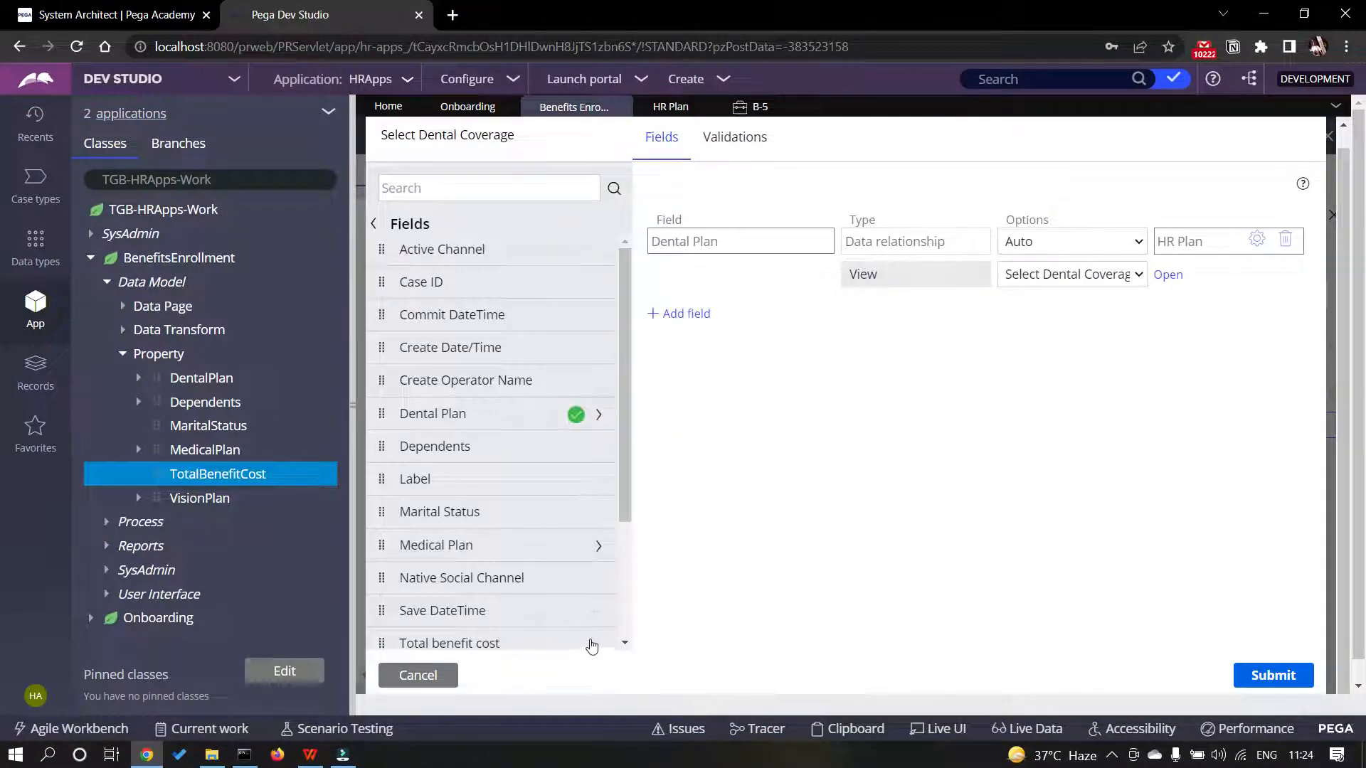
pyautogui.click(595, 643)
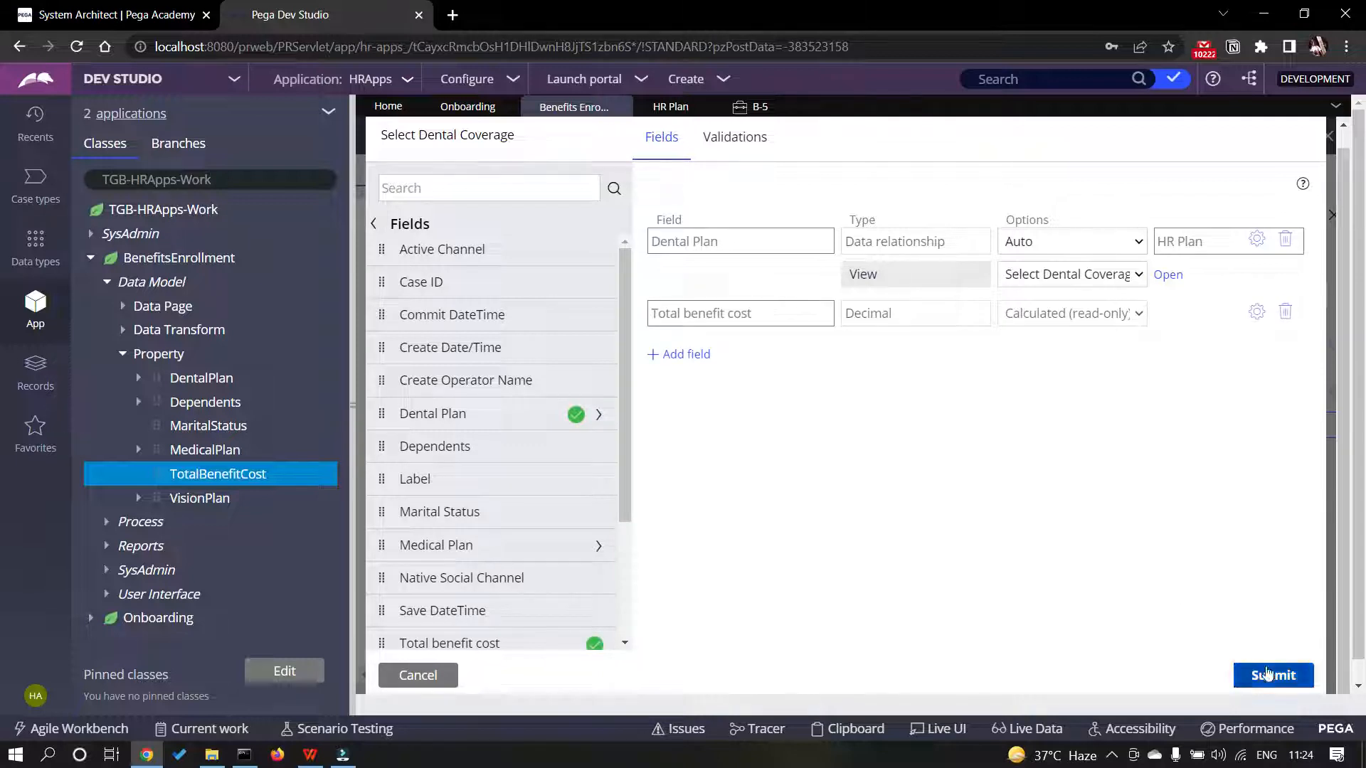
pyautogui.click(1266, 672)
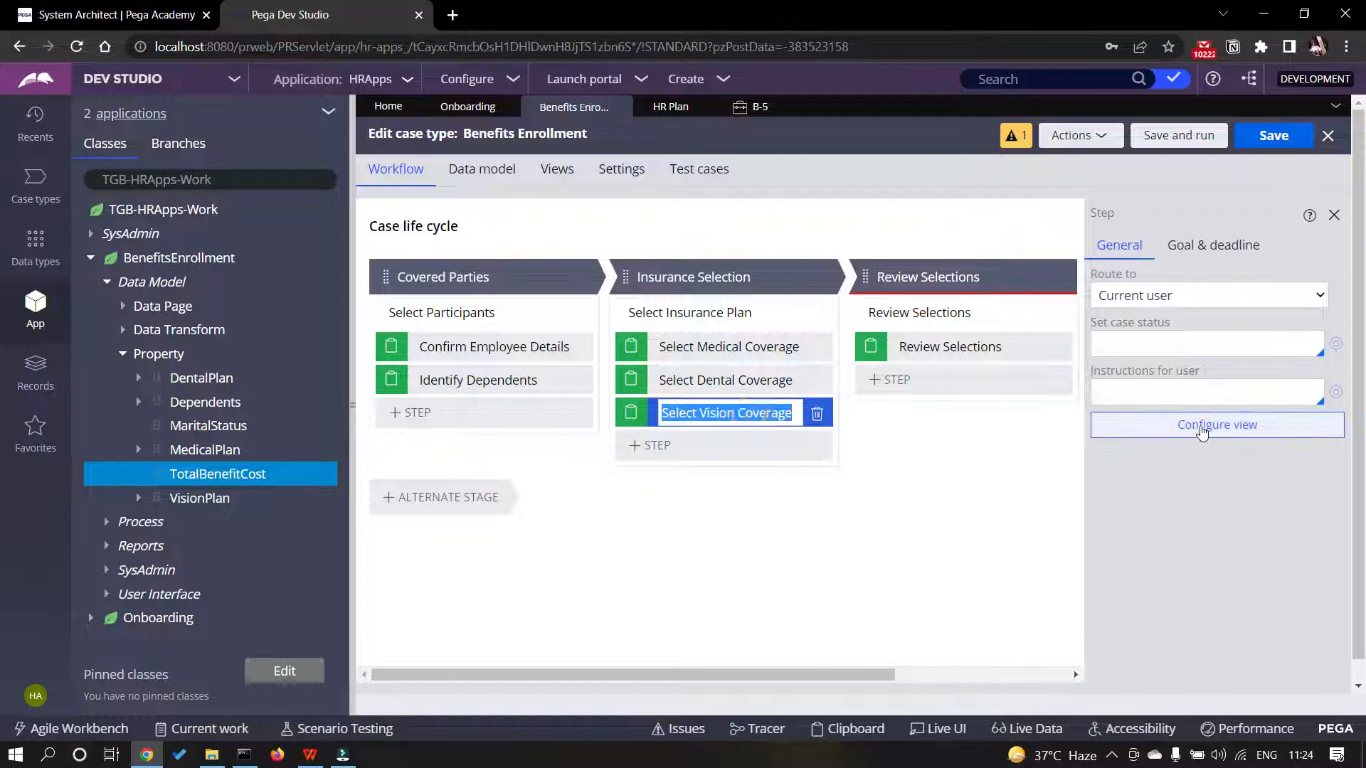
# - Add the Total benefit cost field to the Select Vision Coverage view
pyautogui.click(1202, 432)
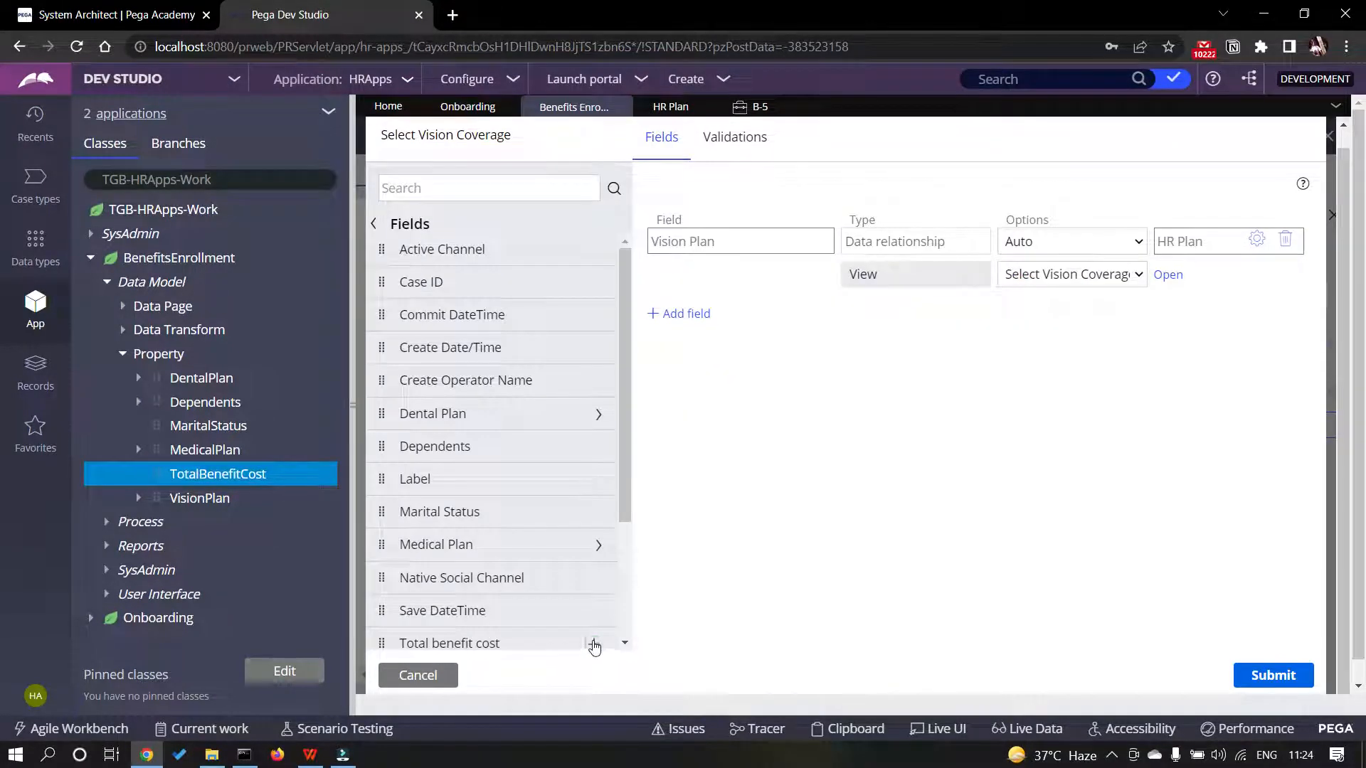
pyautogui.click(594, 644)
pyautogui.click(1273, 674)
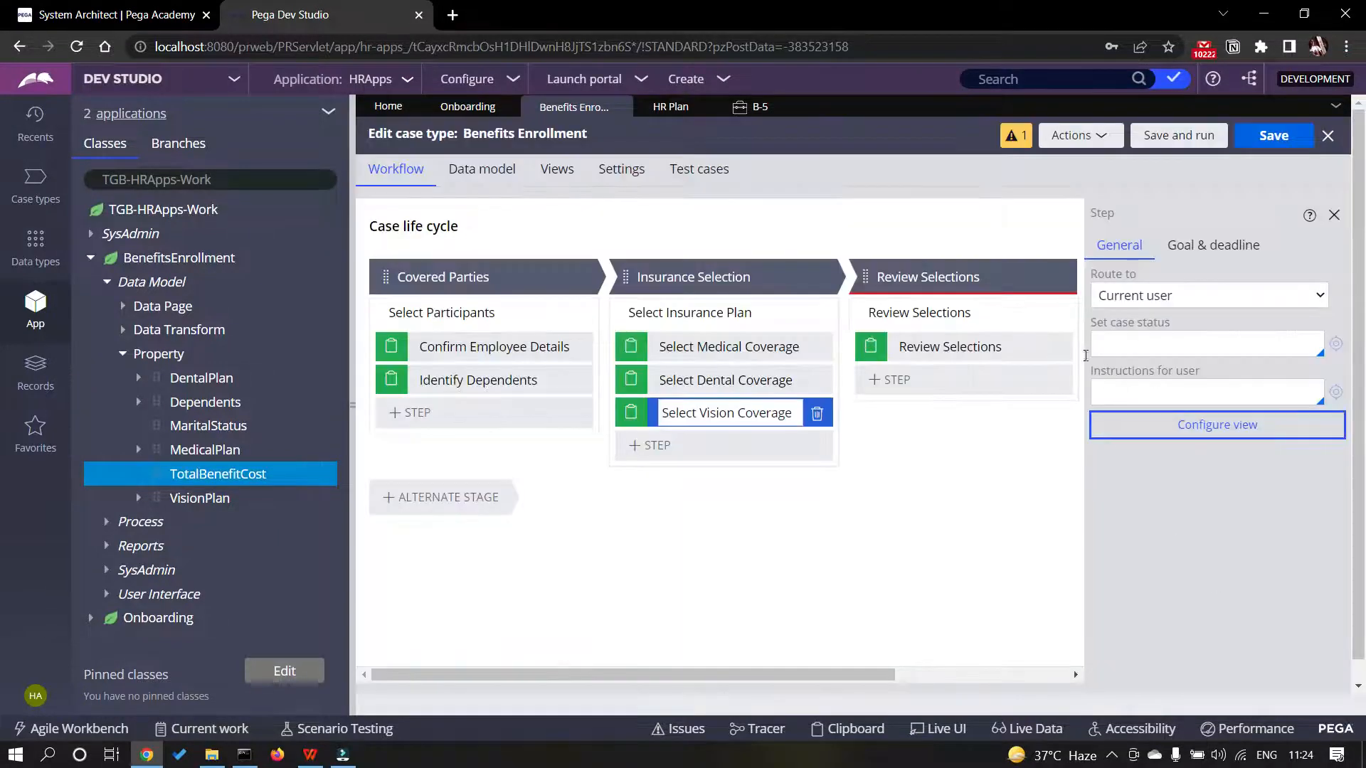
# - Add the Total benefit cost field to the Review Selections view
pyautogui.click(953, 346)
pyautogui.click(1212, 435)
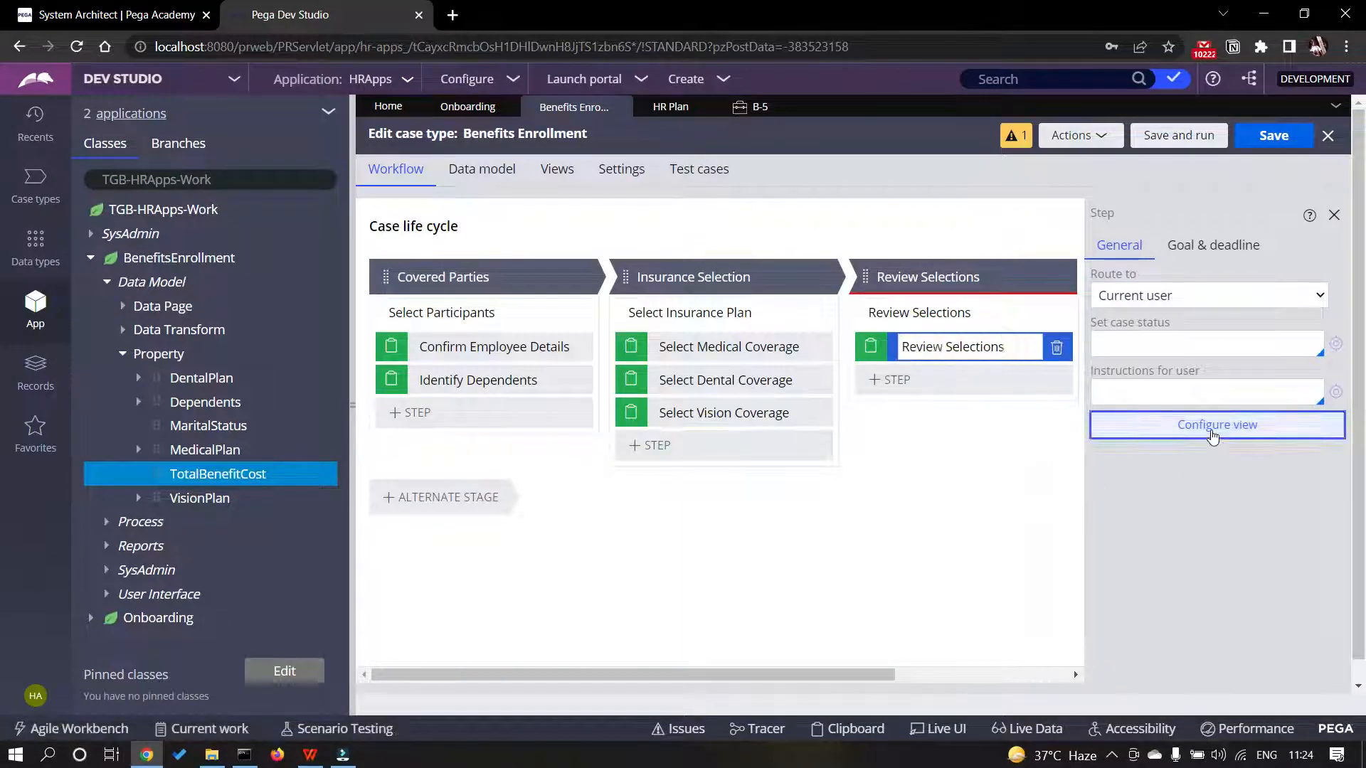
pyautogui.click(609, 229)
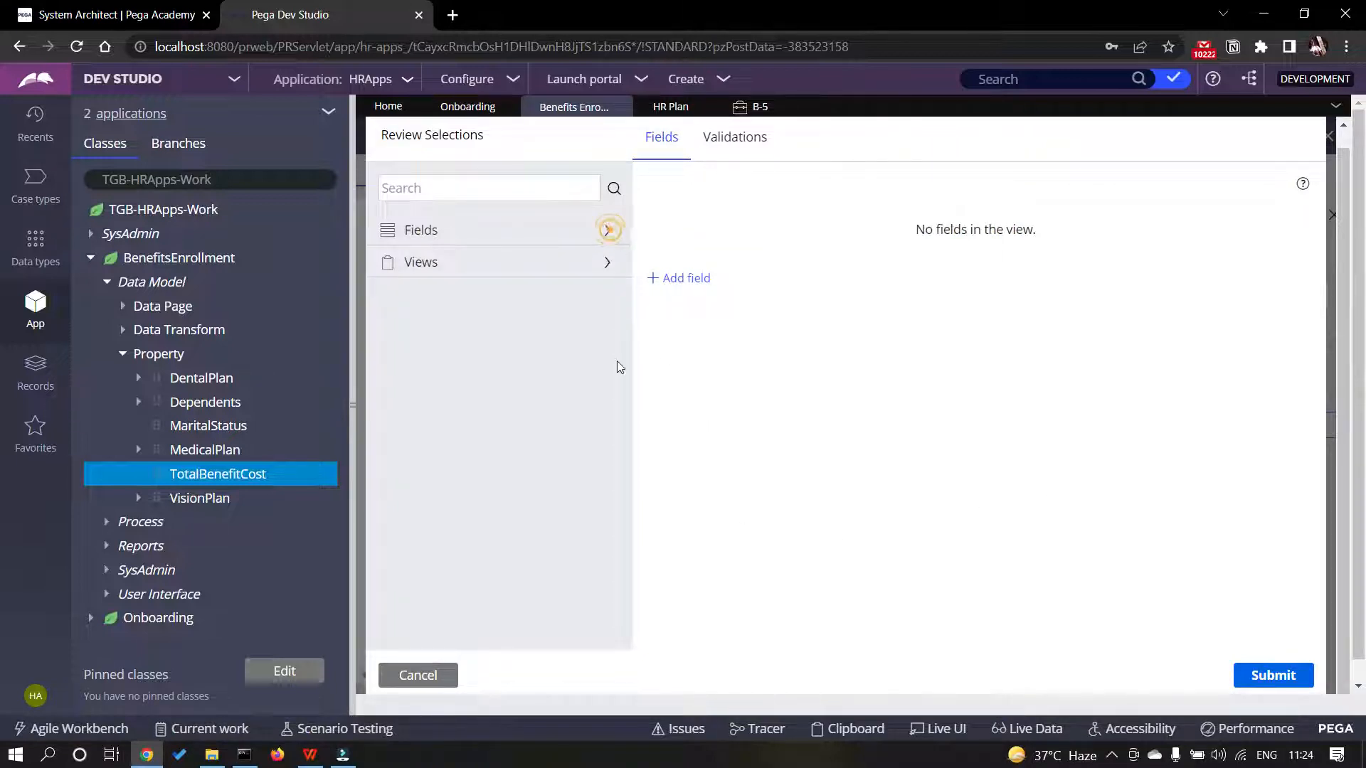
pyautogui.scroll(-2, 569, 555)
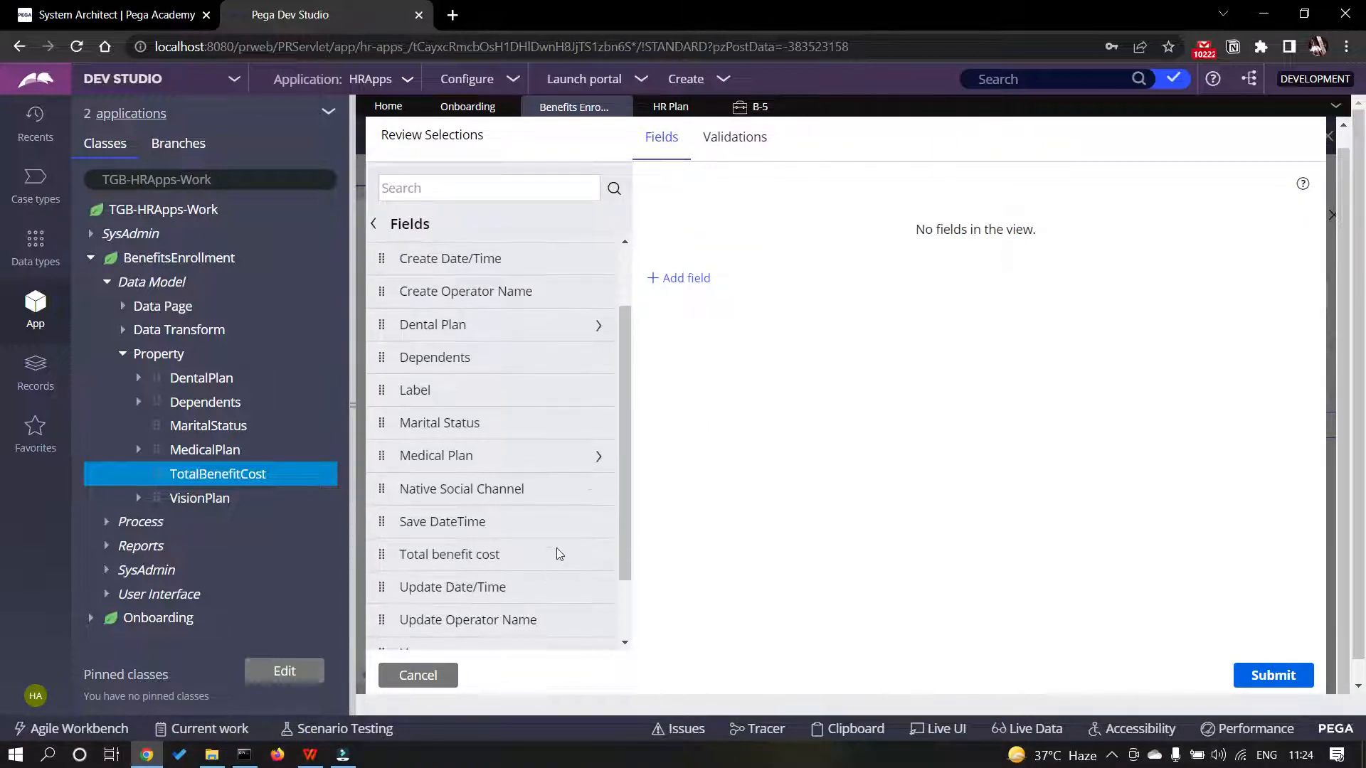
pyautogui.click(591, 557)
pyautogui.click(1263, 682)
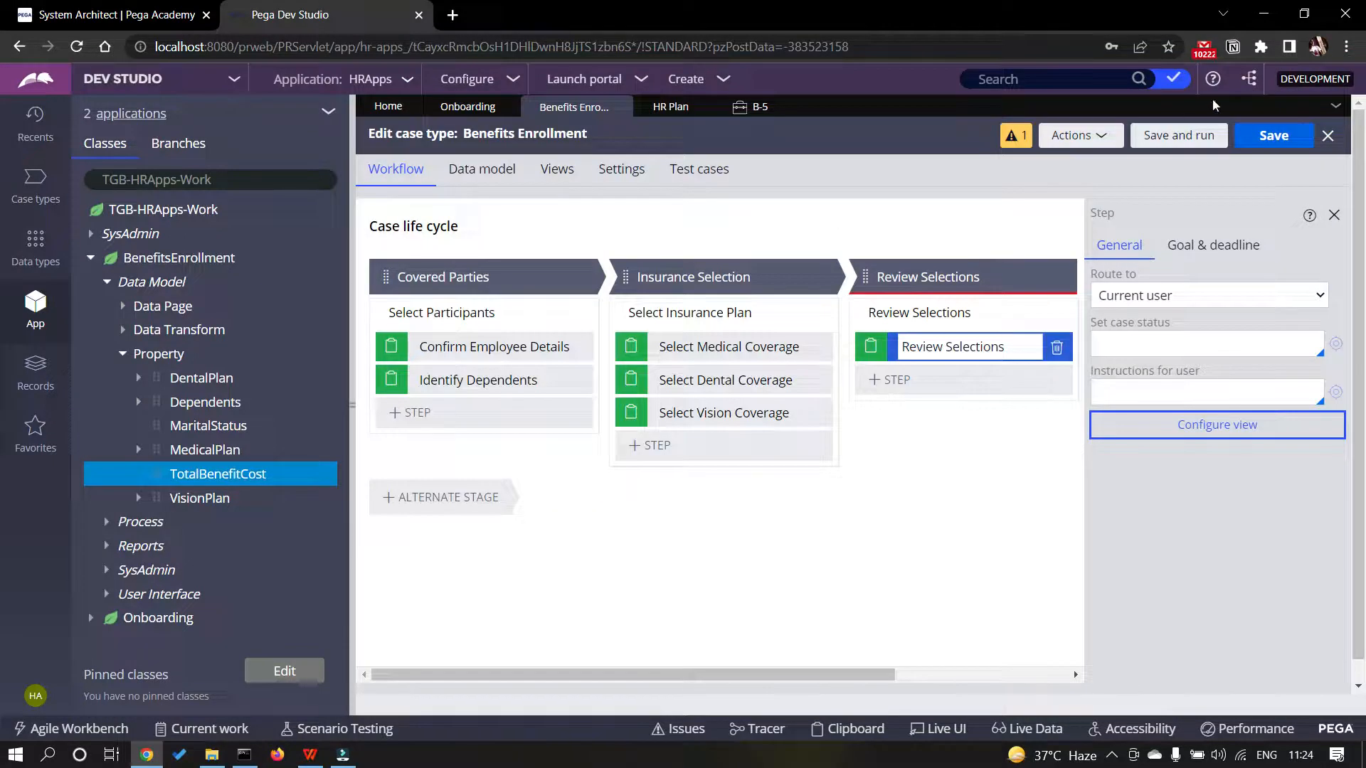
# - Save and run the case type, submitting the new case with Marital Status Married/Partnered and a Spouse/Partner dependent
pyautogui.click(1195, 137)
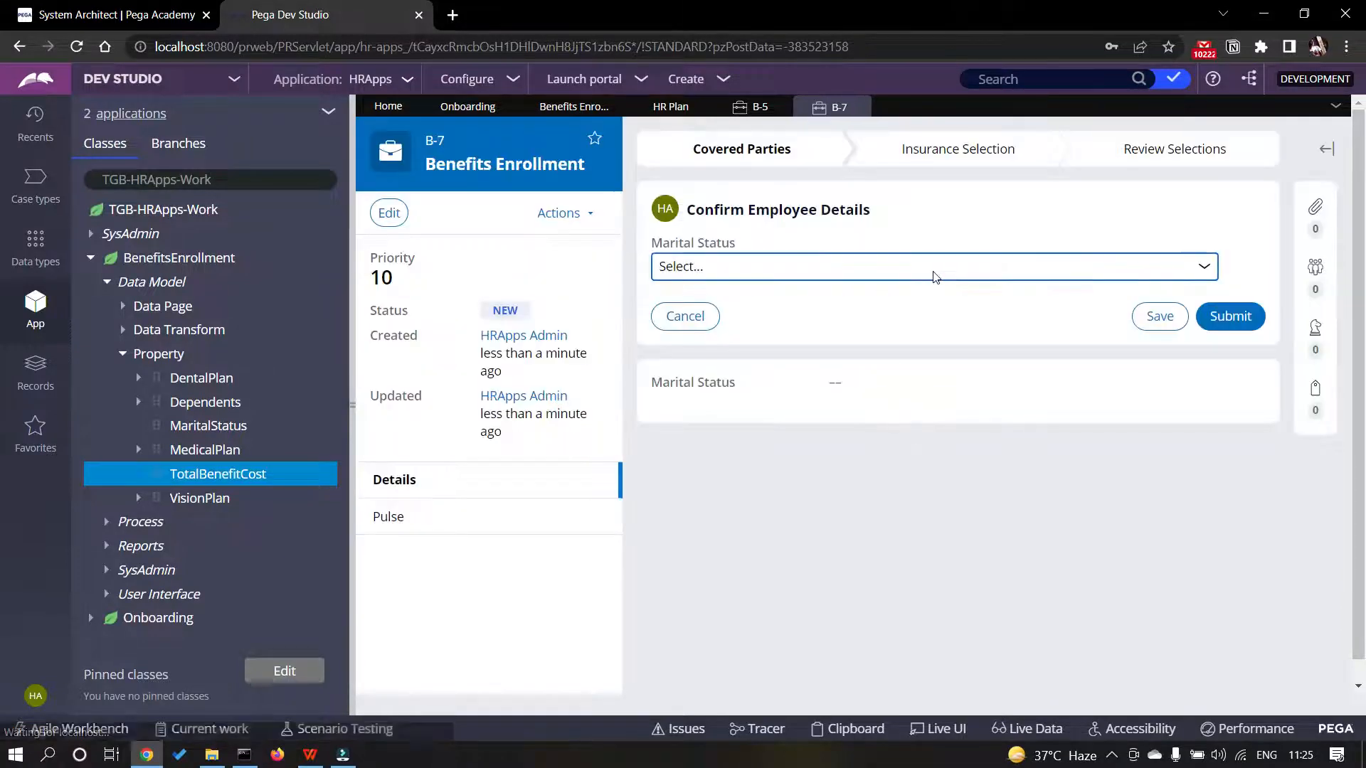
pyautogui.click(933, 269)
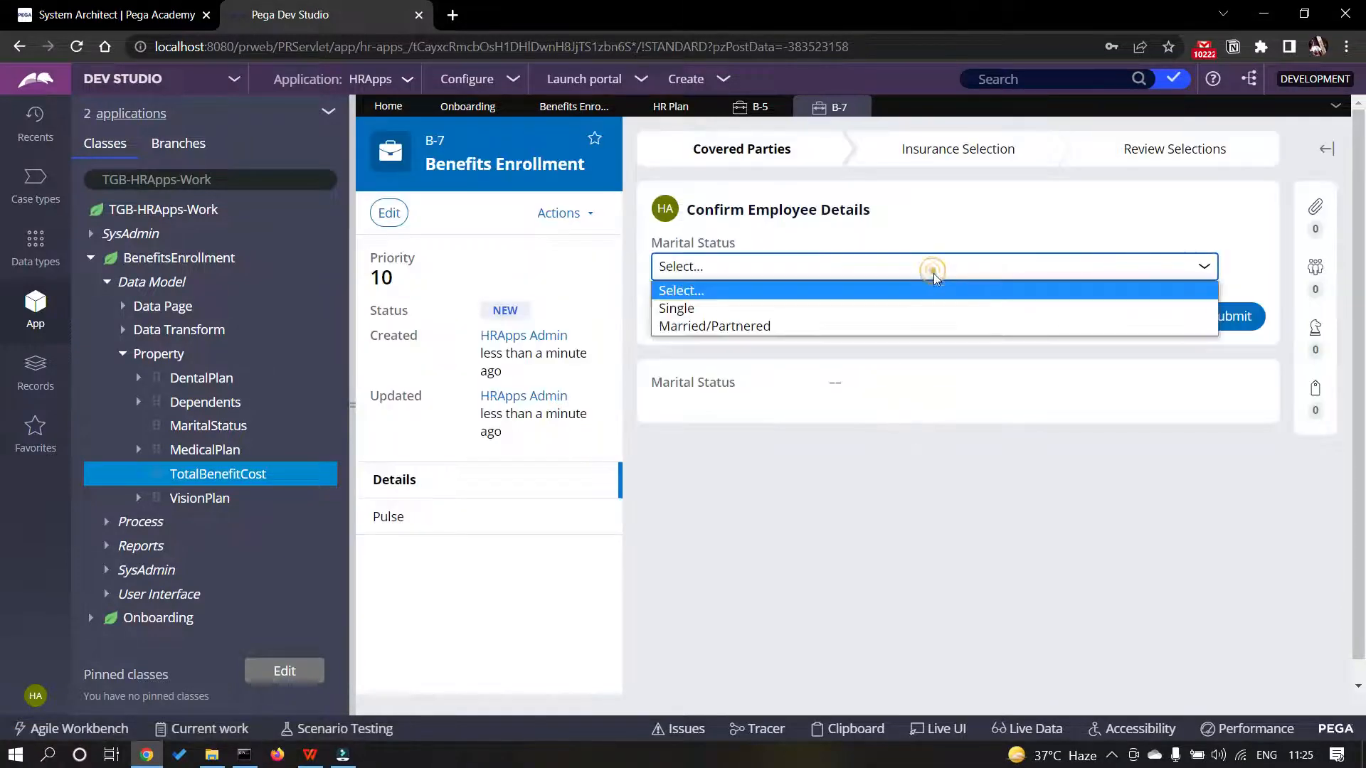
pyautogui.click(817, 326)
pyautogui.click(1231, 315)
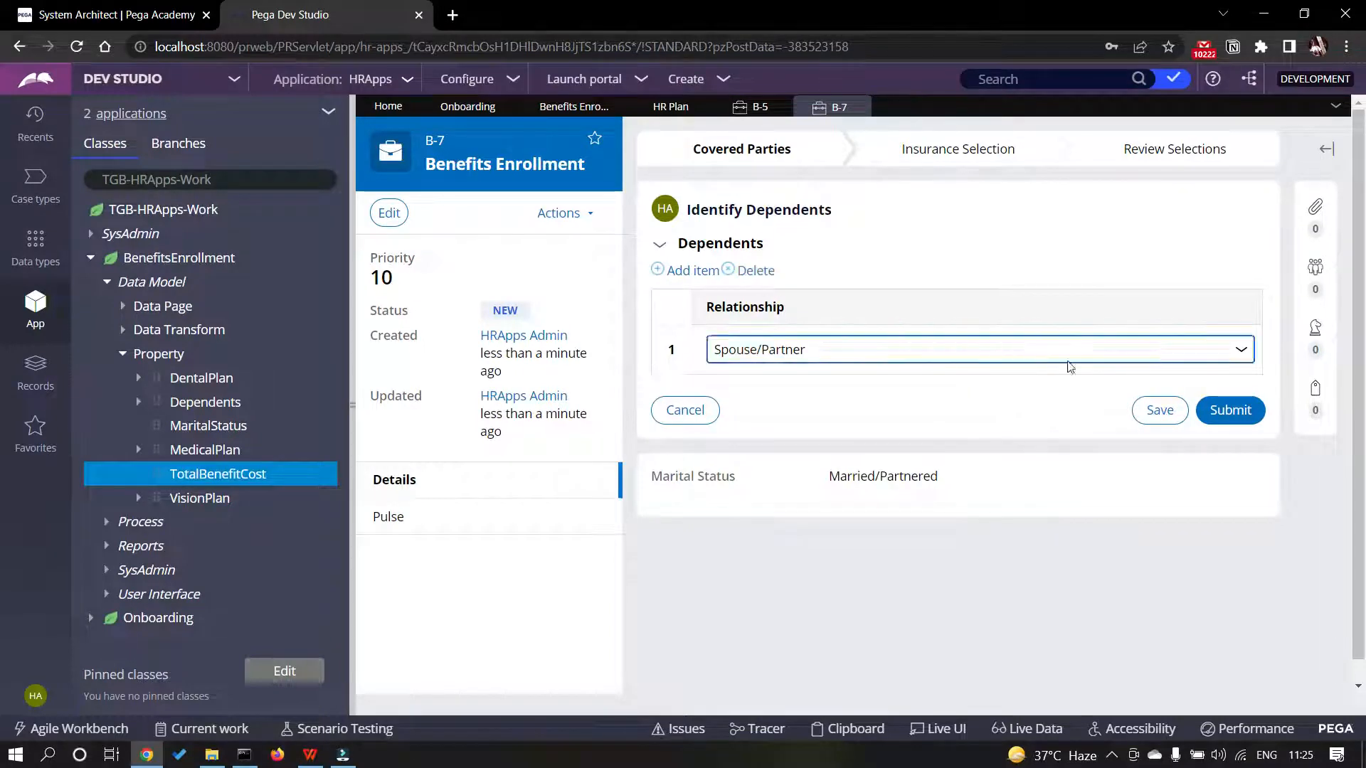
pyautogui.click(1221, 410)
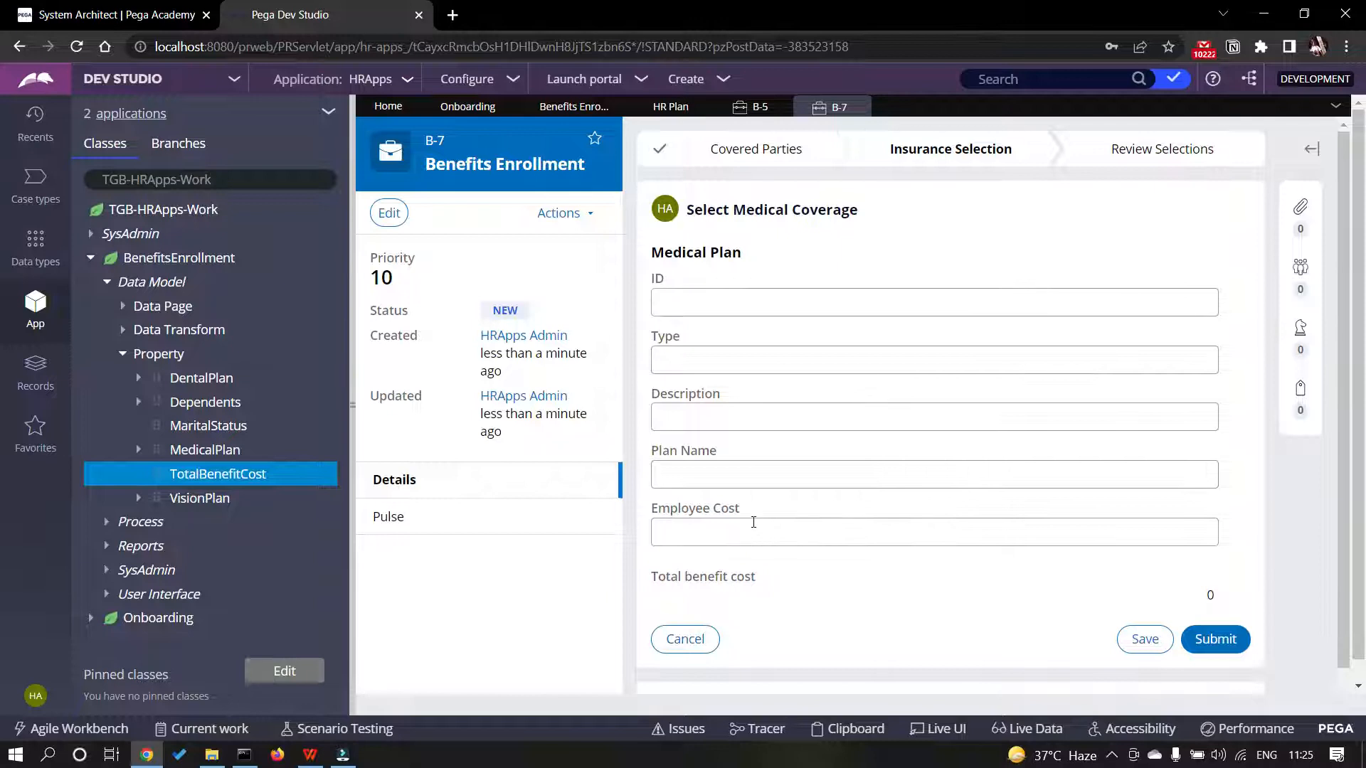
# - Enter an Employee Cost of 10 for the medical plan in the B-7 case and commit it so the total recalculates
pyautogui.click(756, 535)
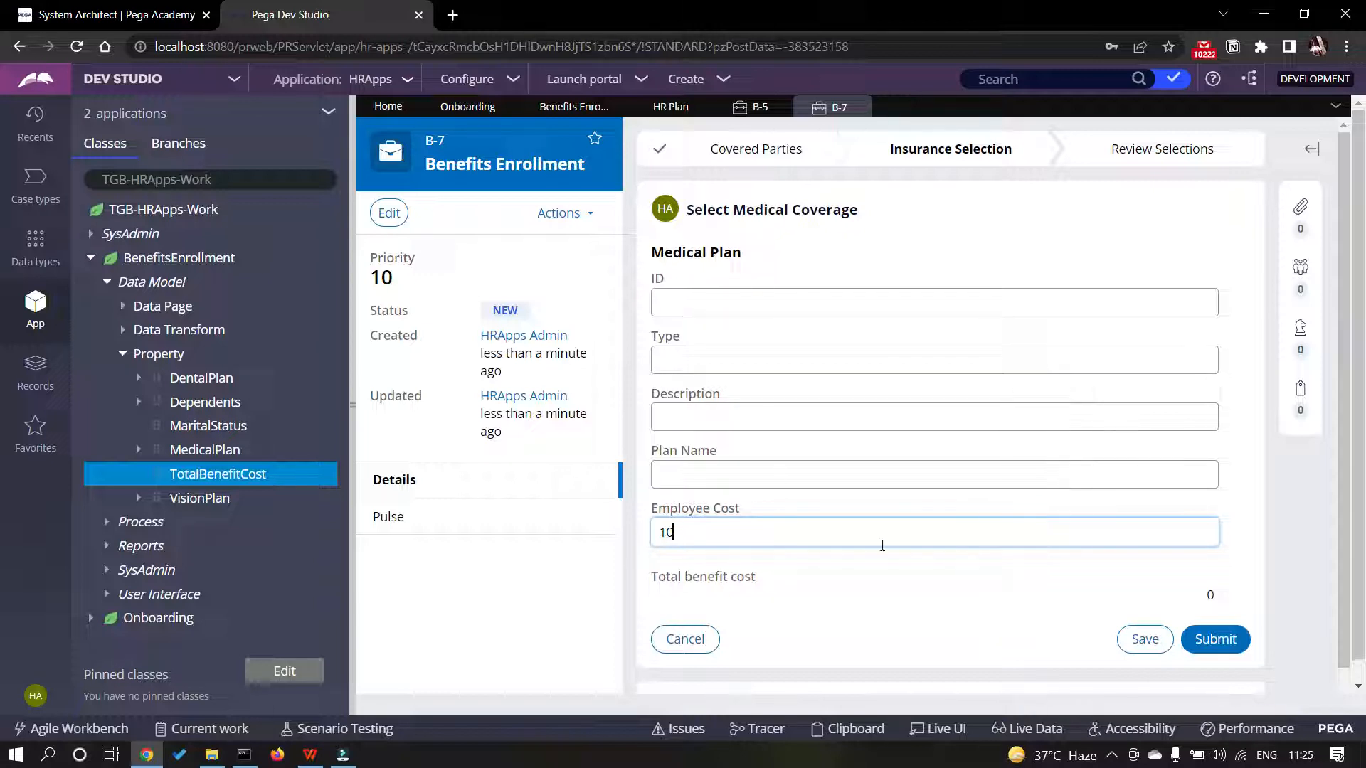
pyautogui.click(1240, 564)
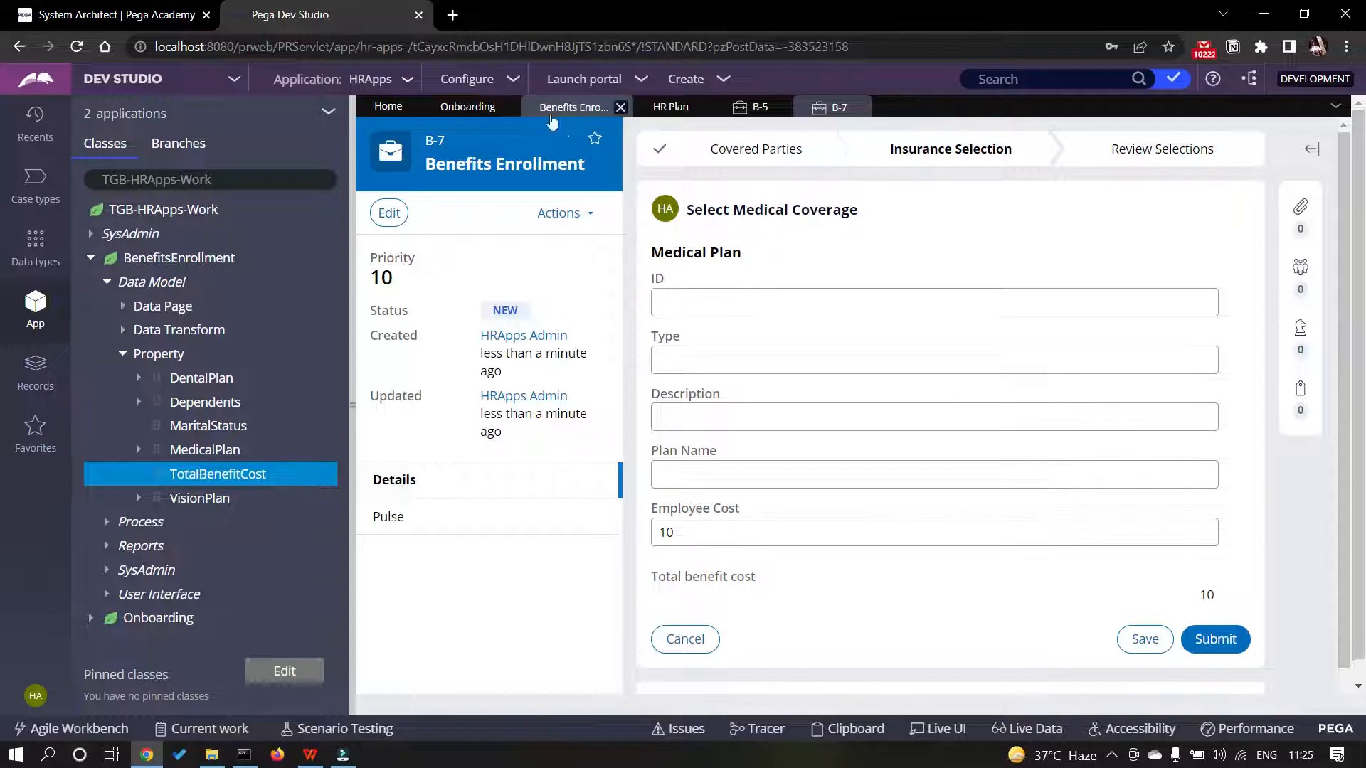
# - Examine the general, advanced and specification settings of the TotalBenefitCost property in the BenefitsEnrollment class
pyautogui.click(219, 478)
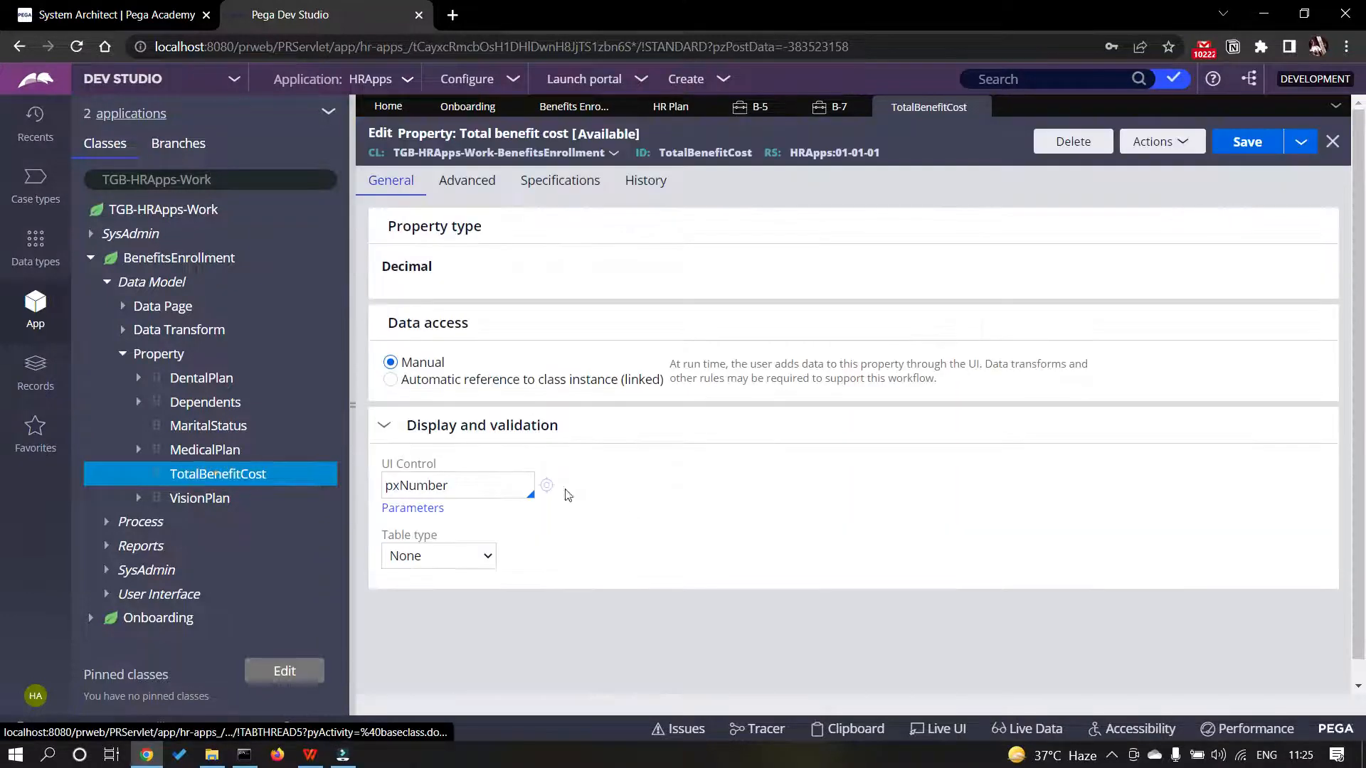
pyautogui.click(467, 180)
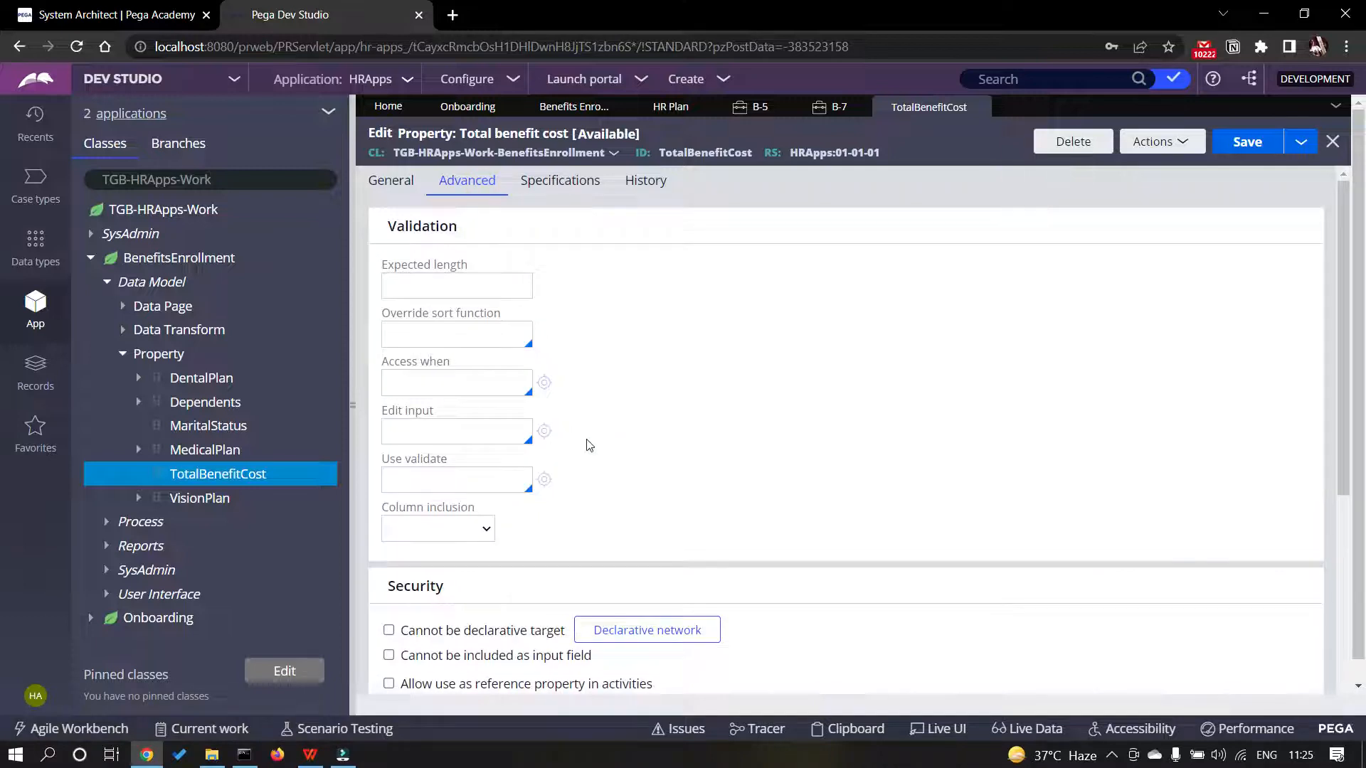
pyautogui.scroll(-2, 567, 465)
pyautogui.scroll(-2, 566, 464)
pyautogui.click(202, 475)
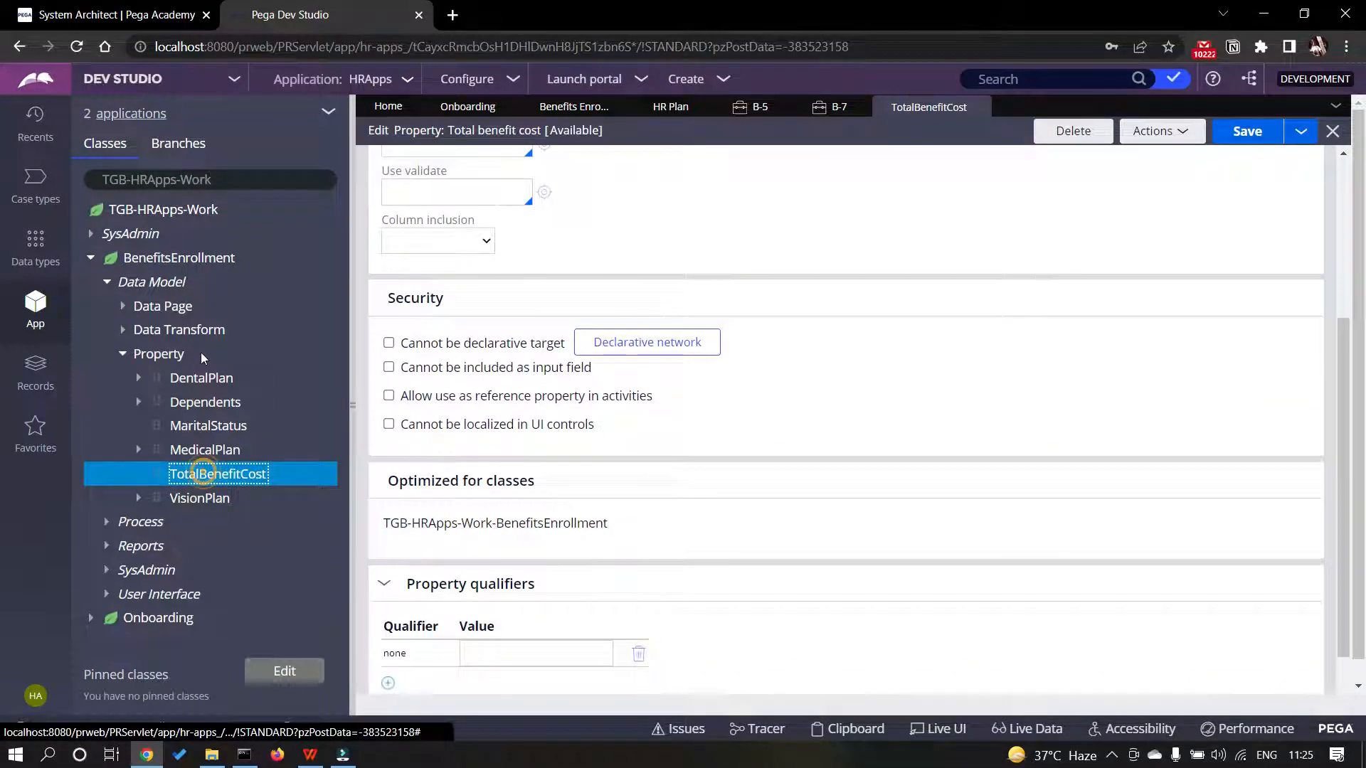
pyautogui.scroll(4, 366, 396)
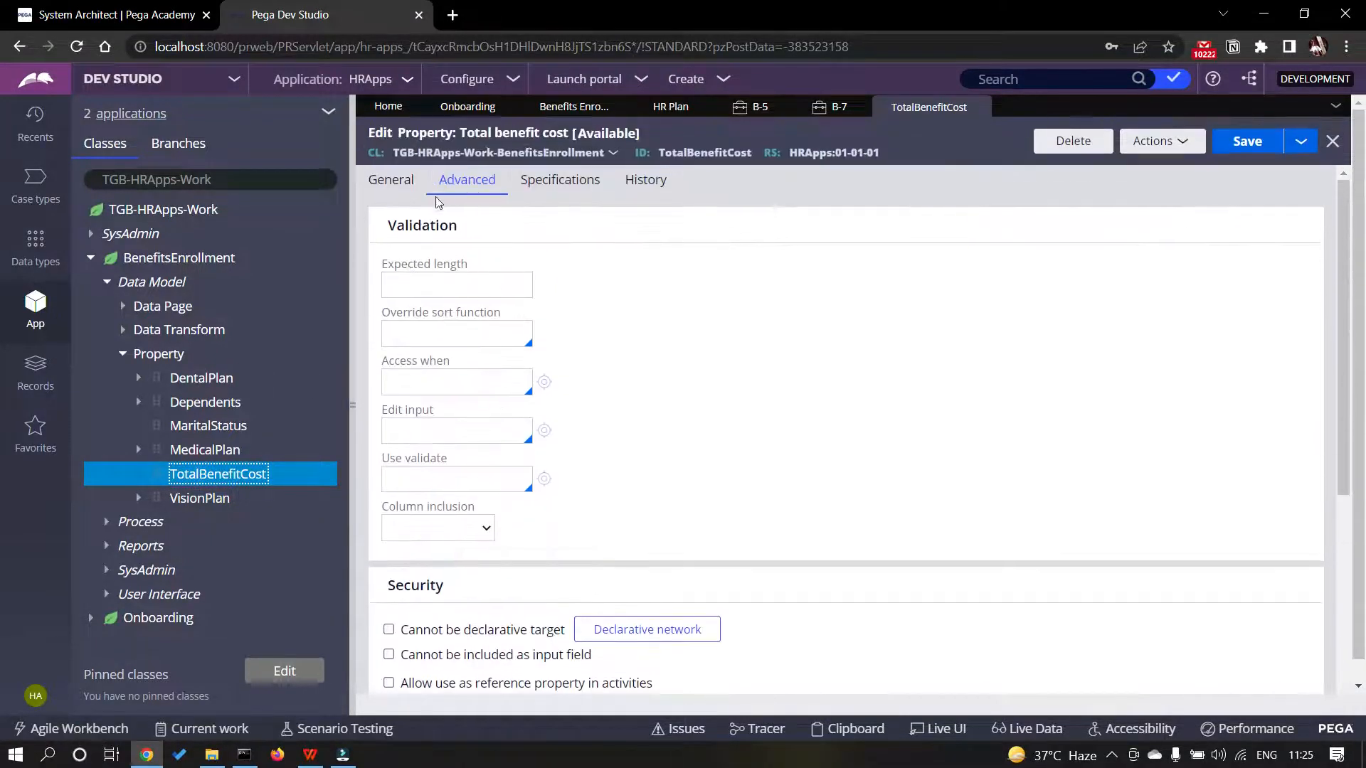
pyautogui.click(392, 186)
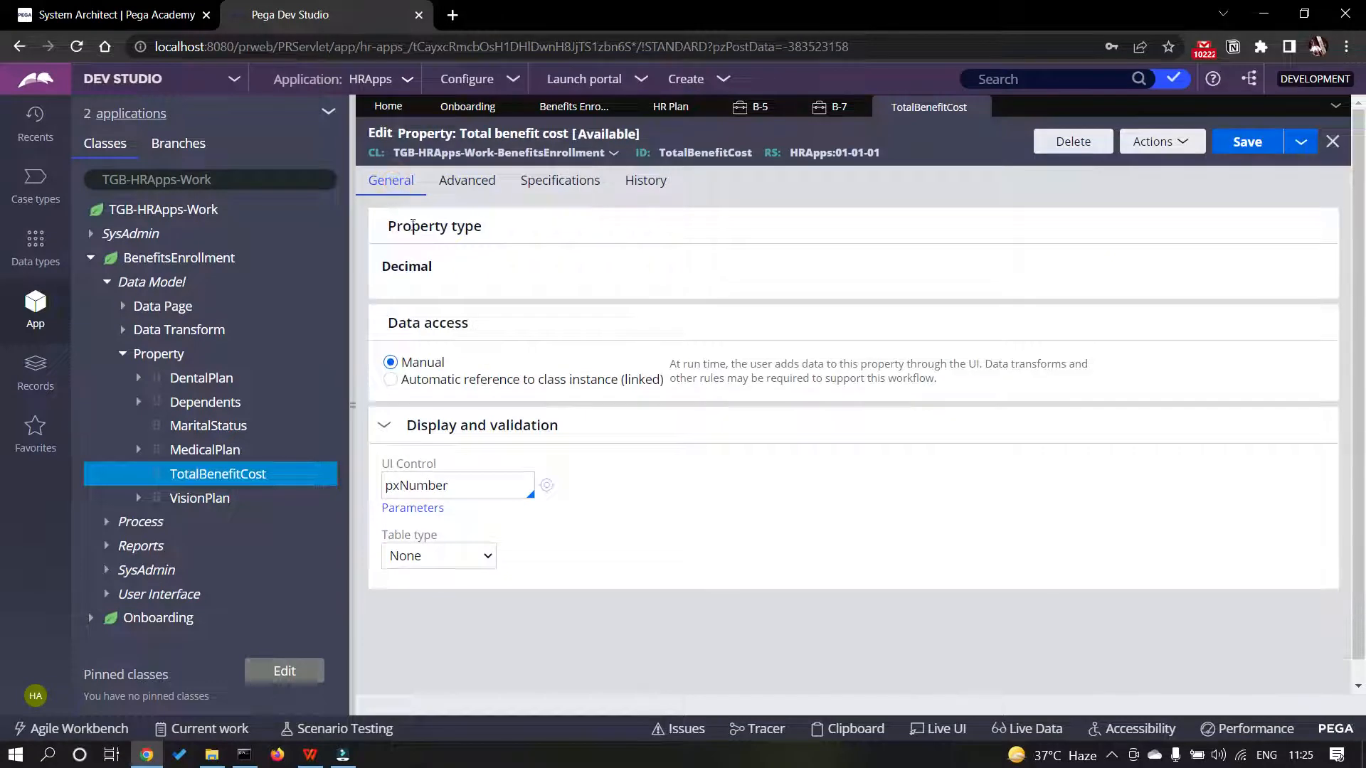
pyautogui.click(556, 183)
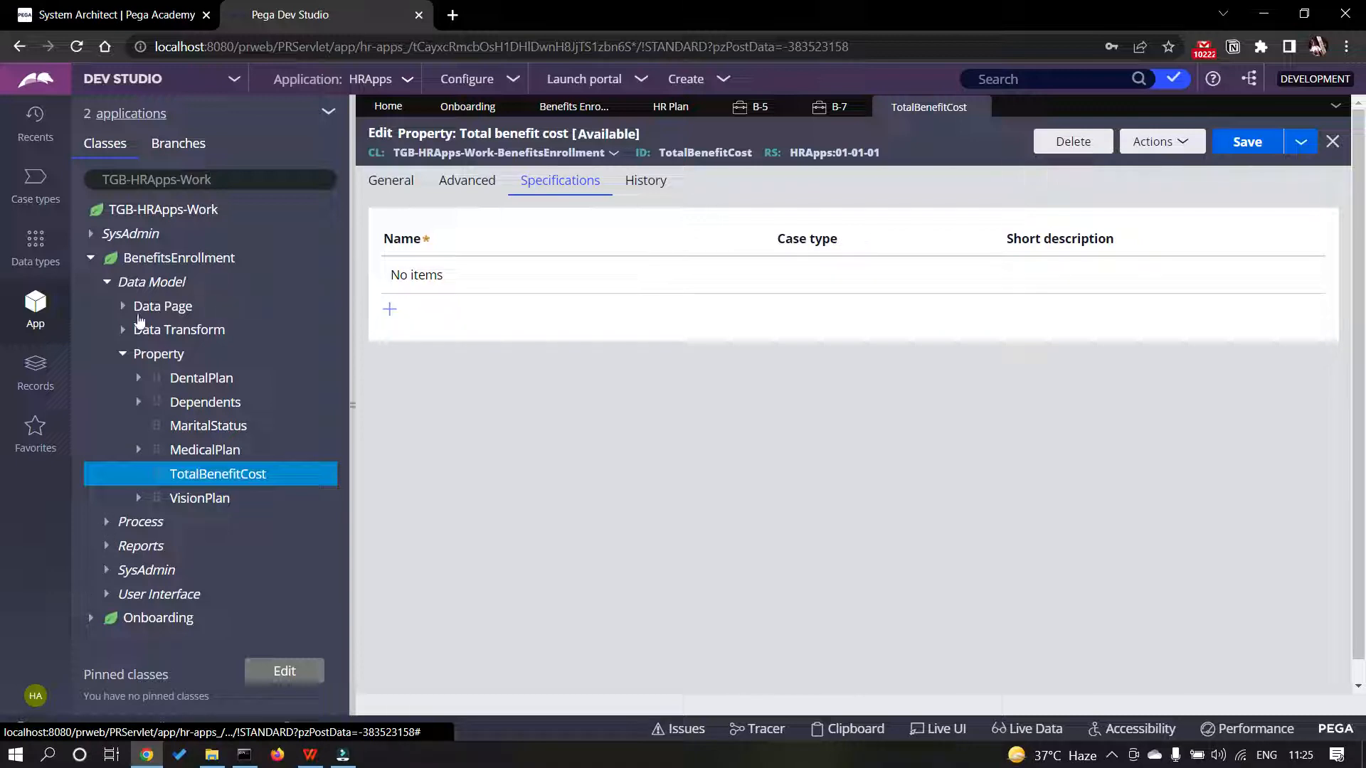
# - Refresh the application explorer and open the .TotalBenefitCost declare expression under the BenefitsEnrollment decision rules
pyautogui.click(328, 111)
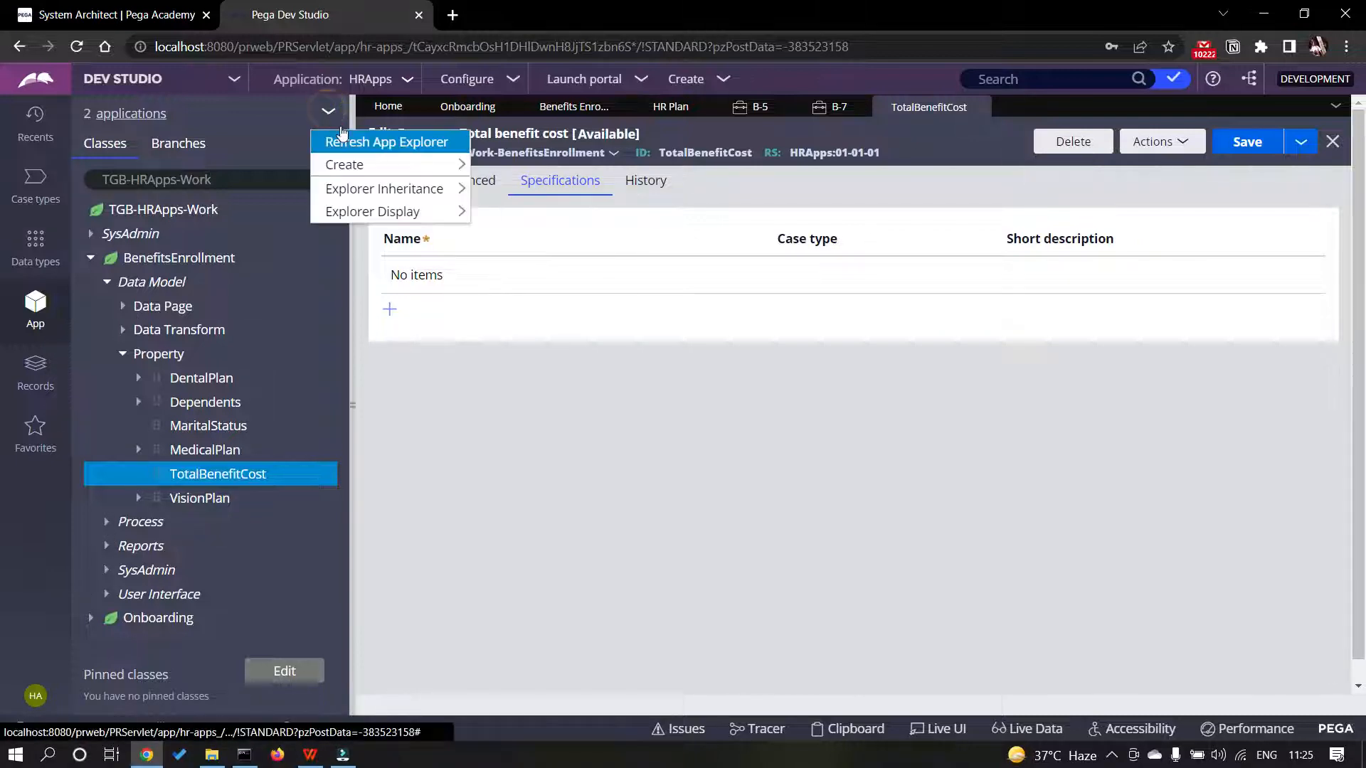
pyautogui.click(345, 139)
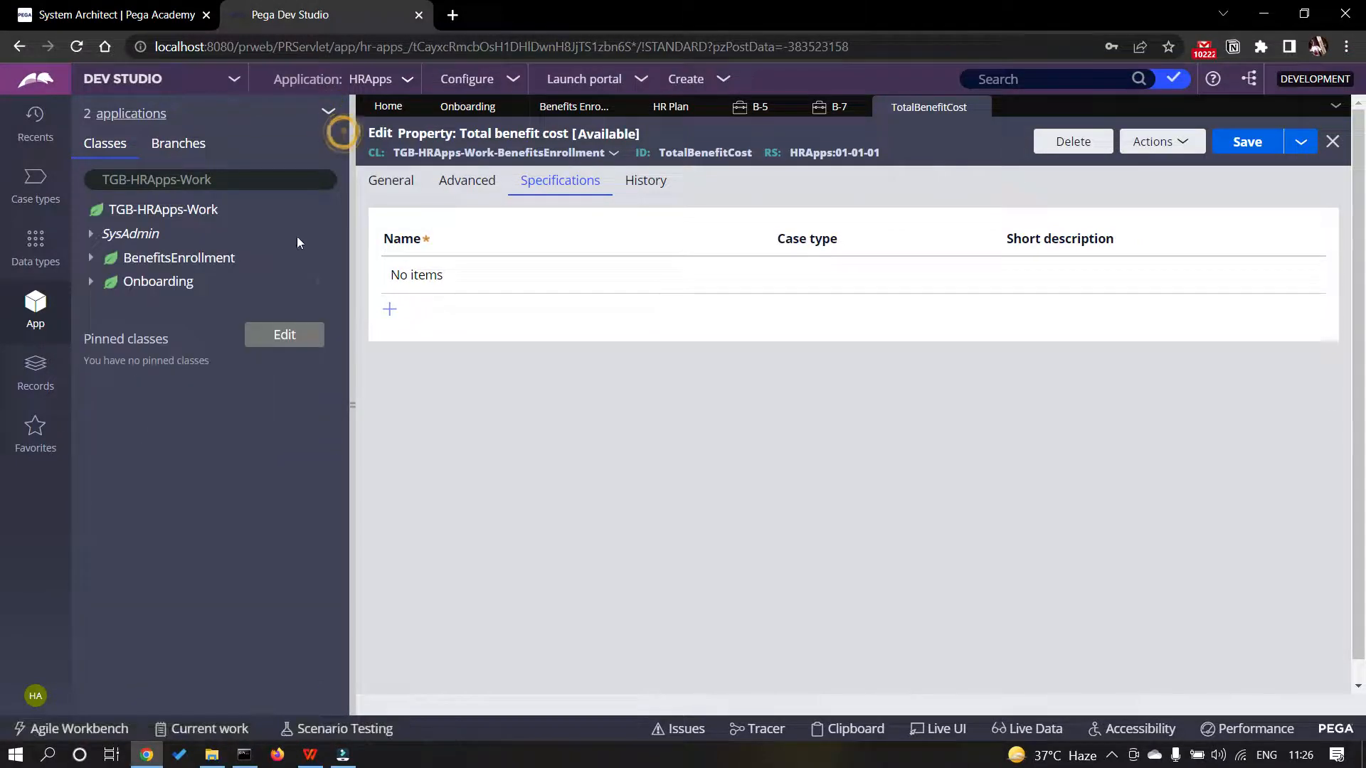
pyautogui.click(91, 260)
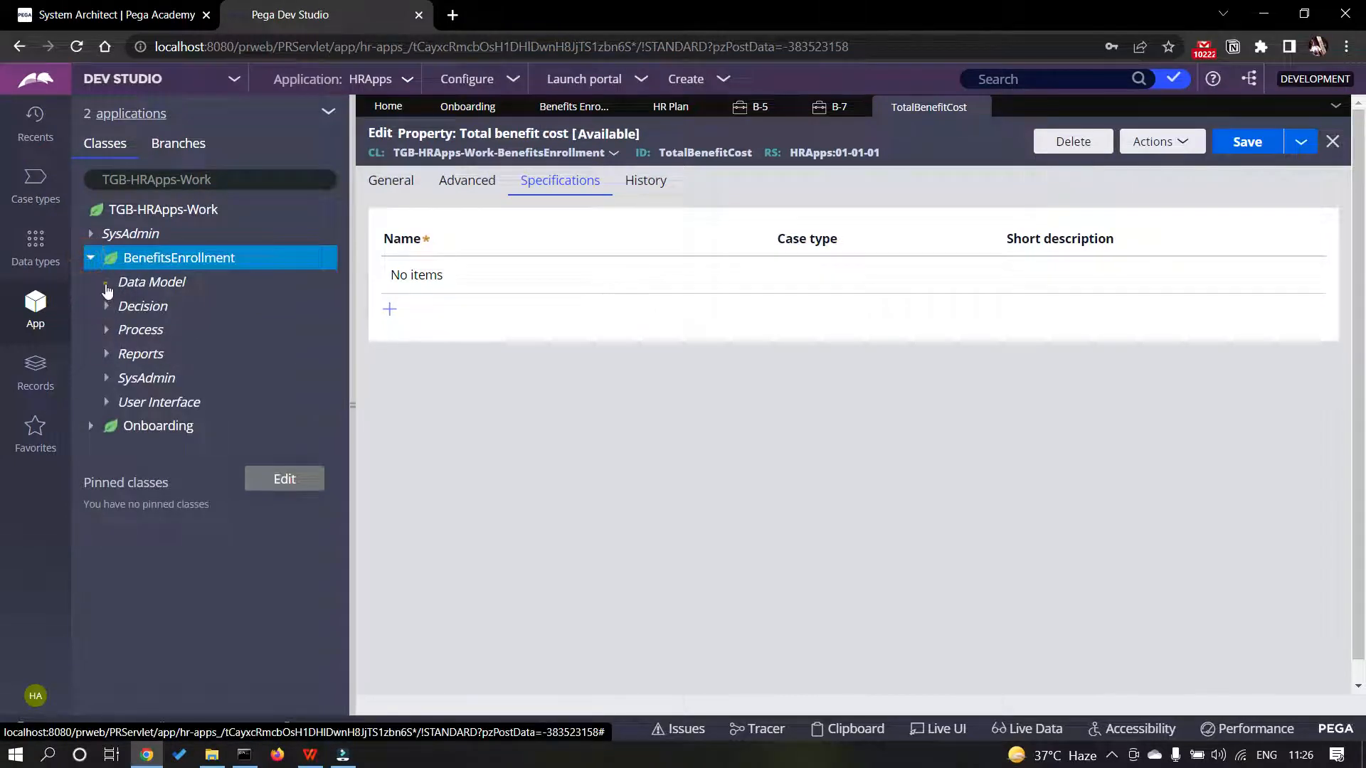
pyautogui.click(106, 285)
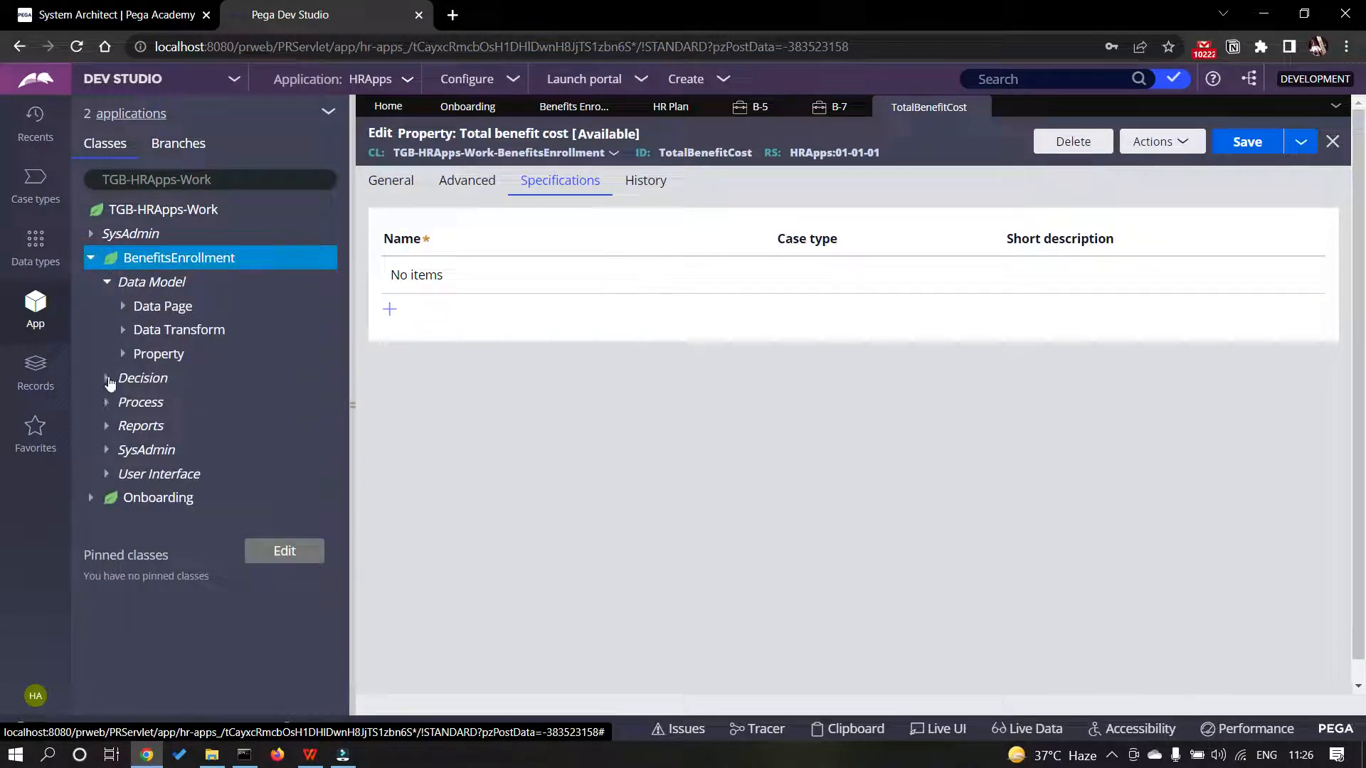
pyautogui.click(107, 380)
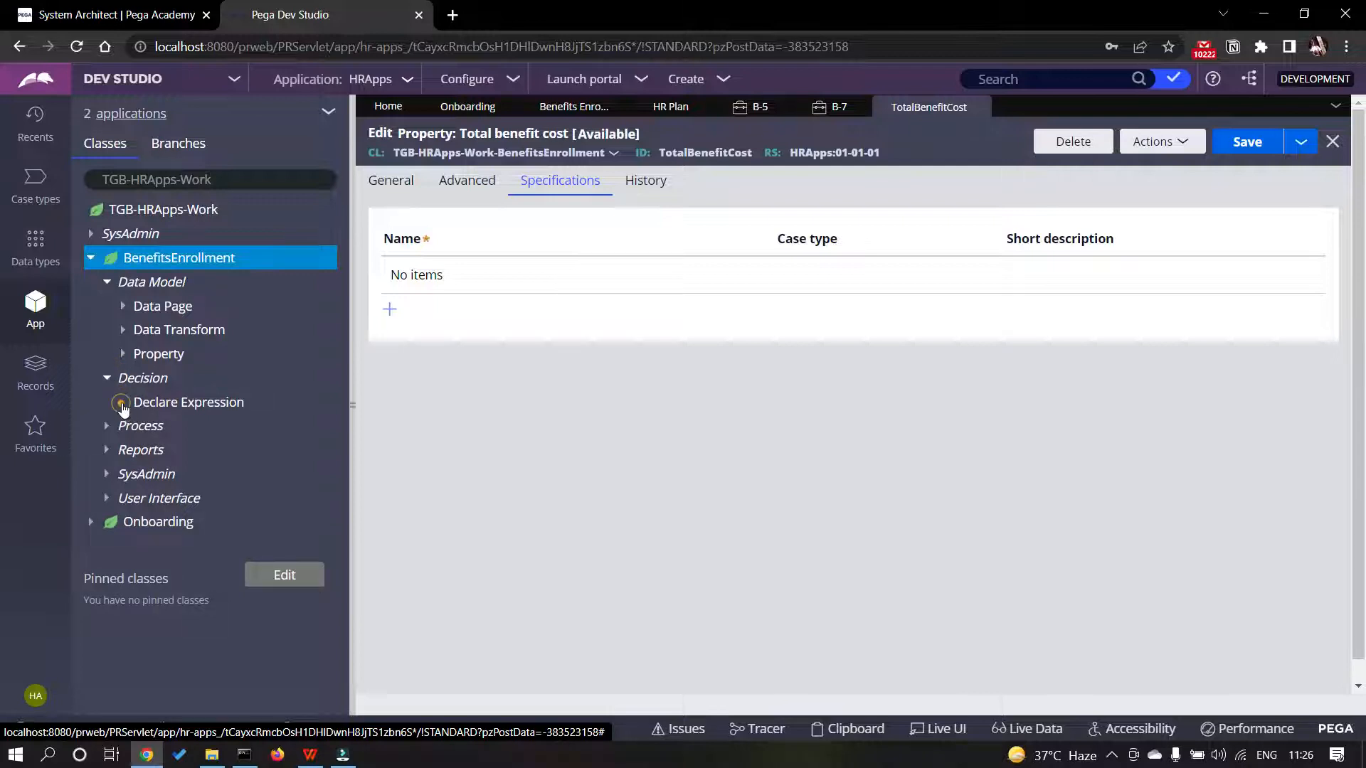
pyautogui.click(121, 403)
pyautogui.click(222, 428)
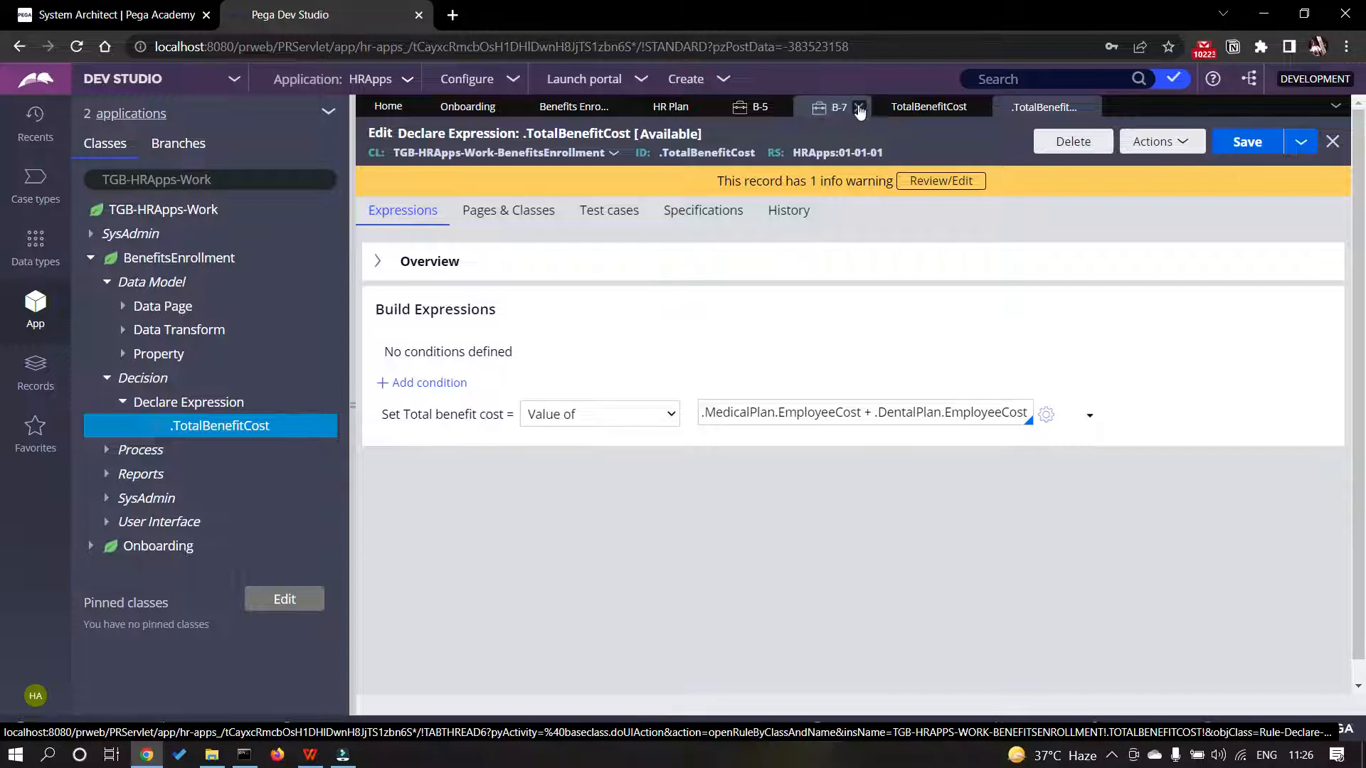
# - Return to case B-7, submit the medical coverage, and submit the dental coverage with an Employee Cost of 20
pyautogui.click(830, 107)
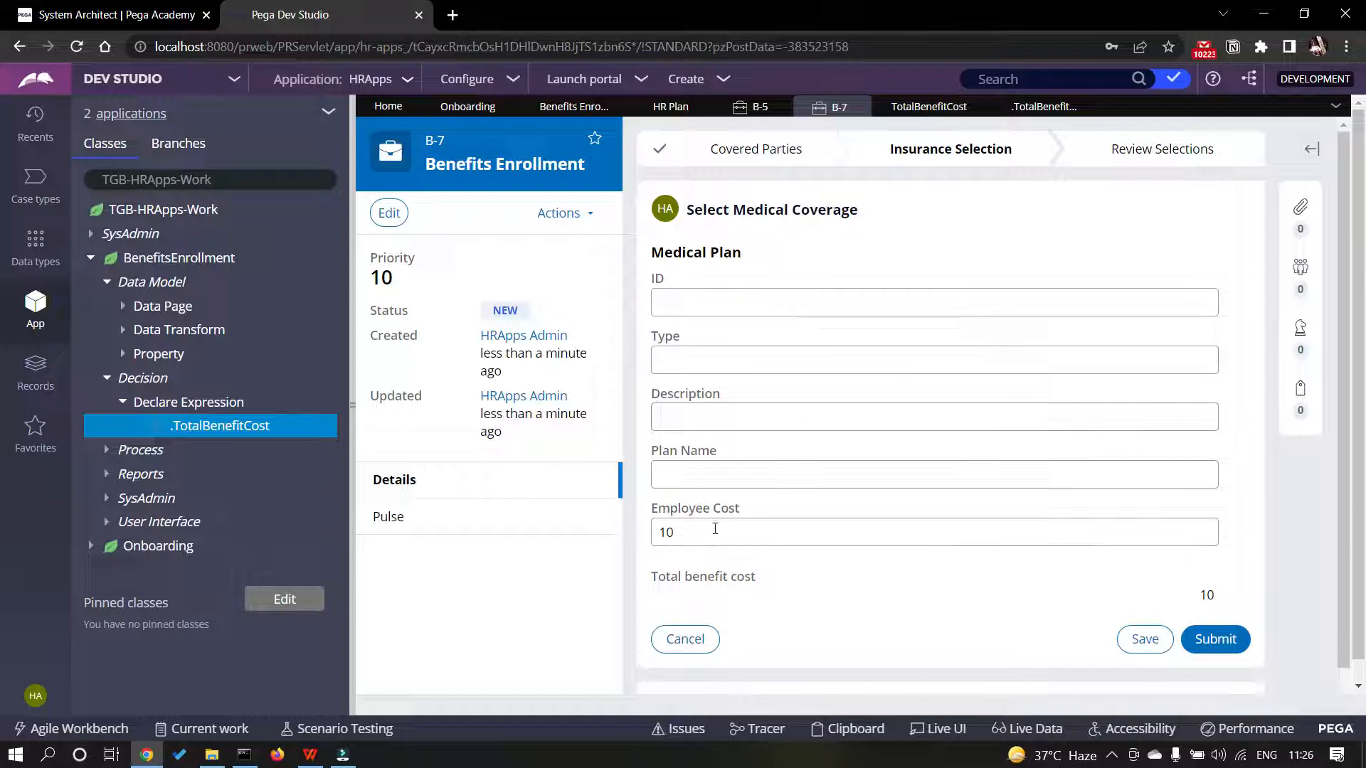
pyautogui.click(1199, 649)
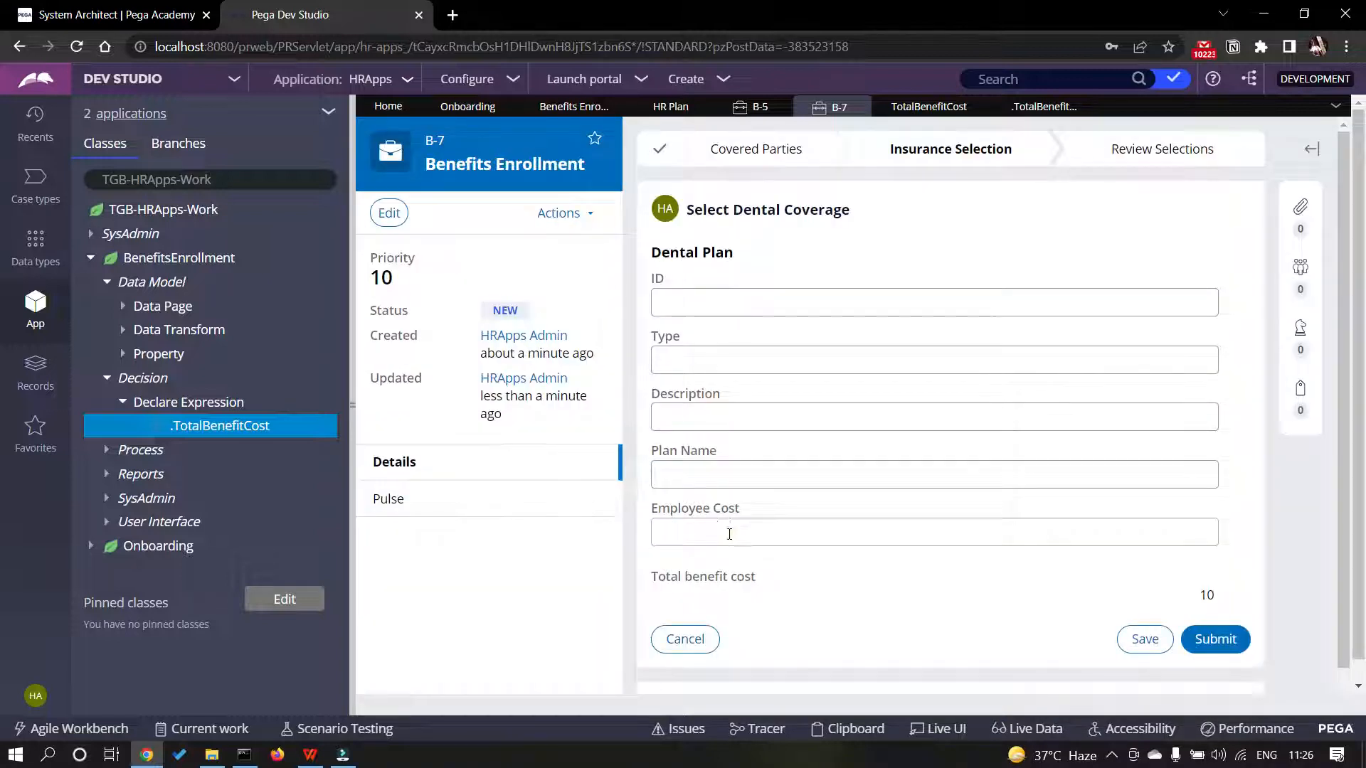
pyautogui.click(732, 532)
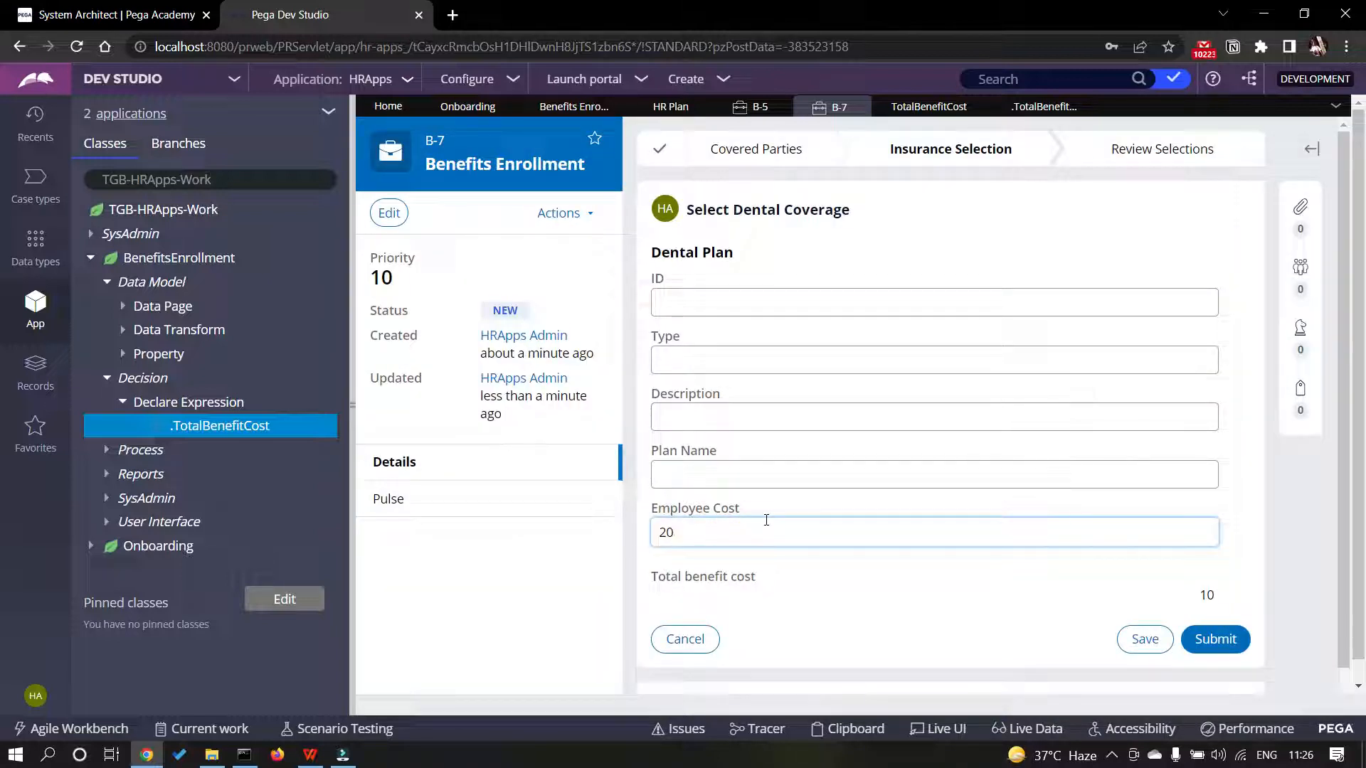
pyautogui.click(1249, 561)
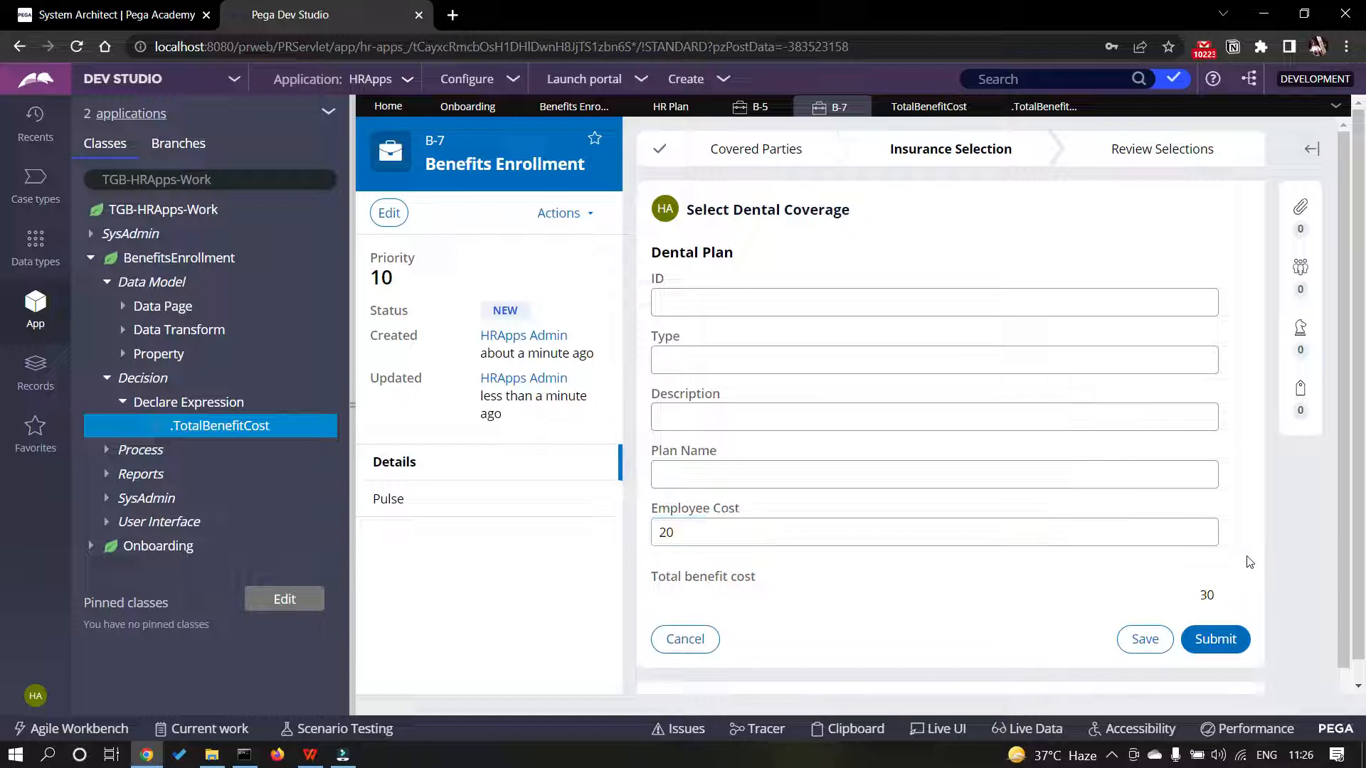
pyautogui.click(1213, 638)
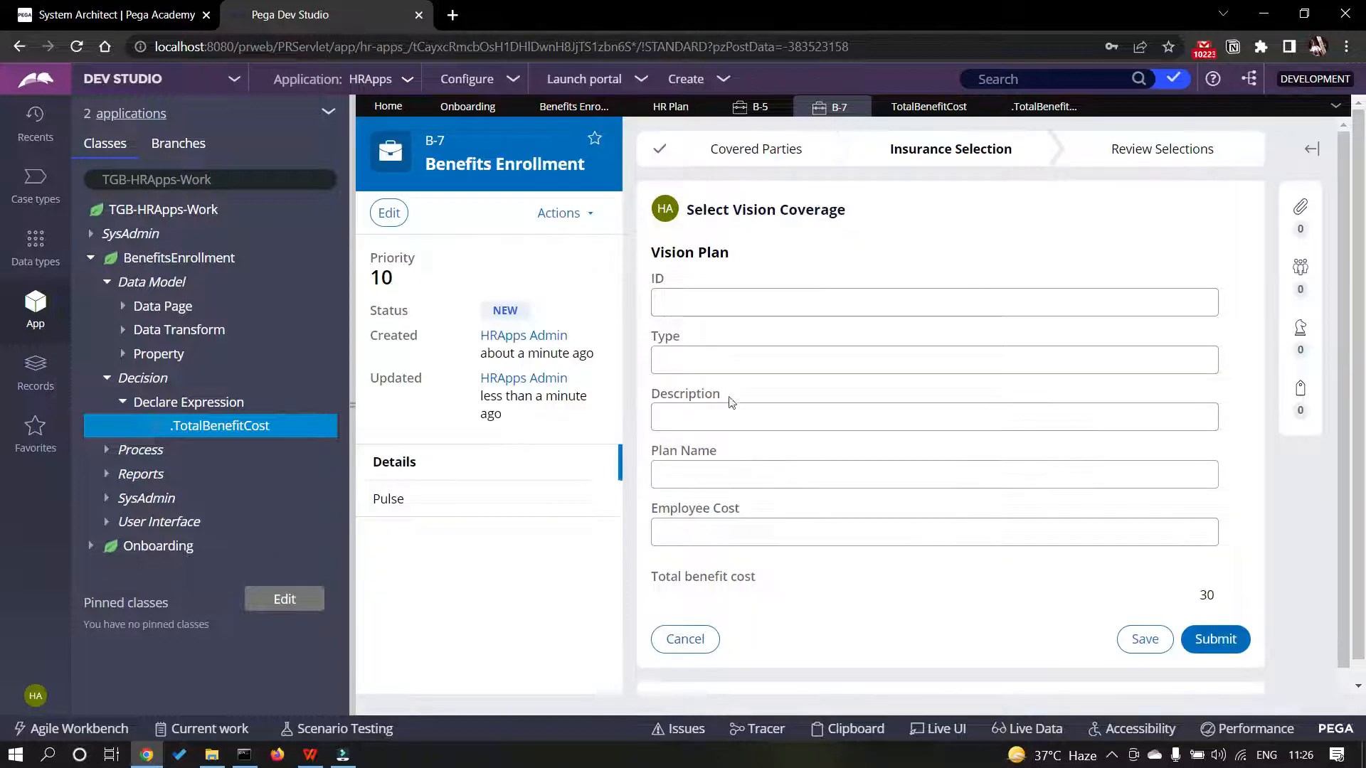
# - Enter an Employee Cost of 30 for the vision plan and submit the Select Vision Coverage form
pyautogui.click(727, 530)
pyautogui.write('30')
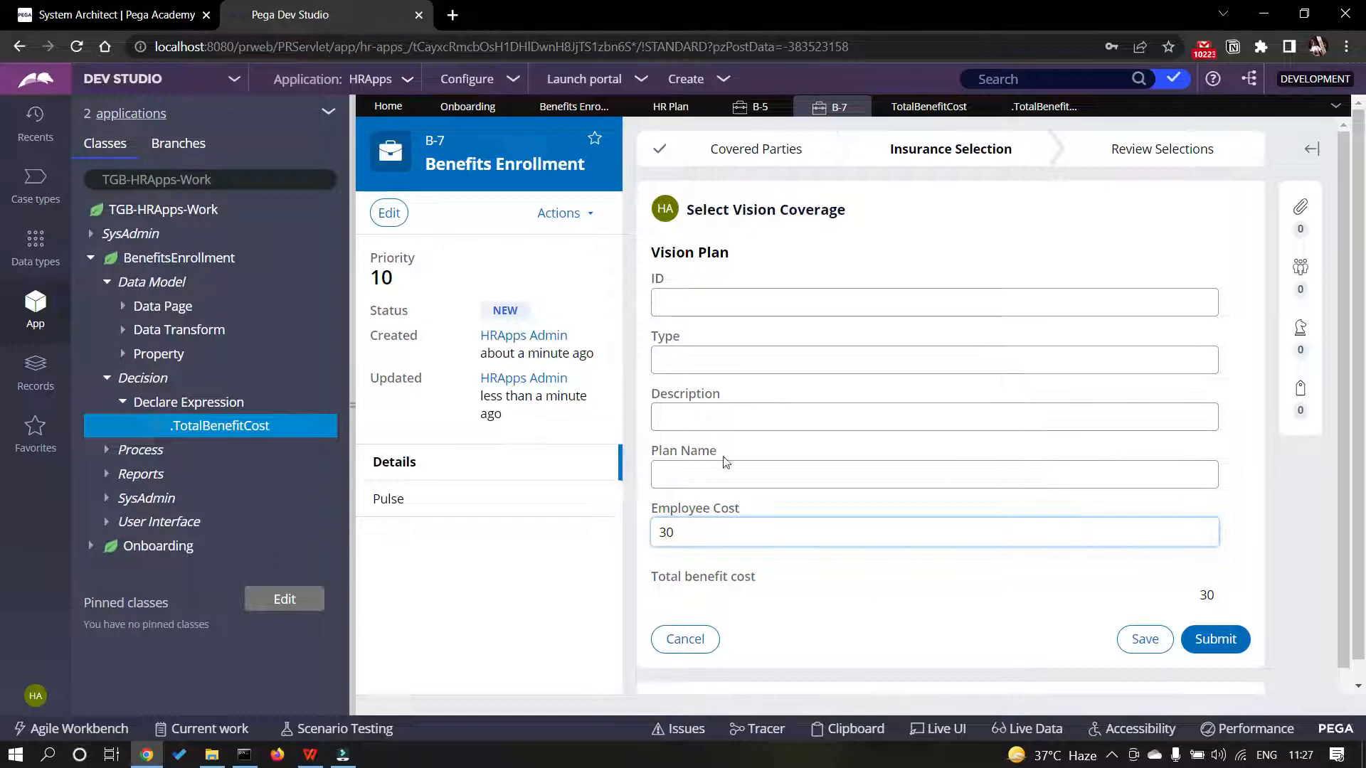
pyautogui.click(1249, 527)
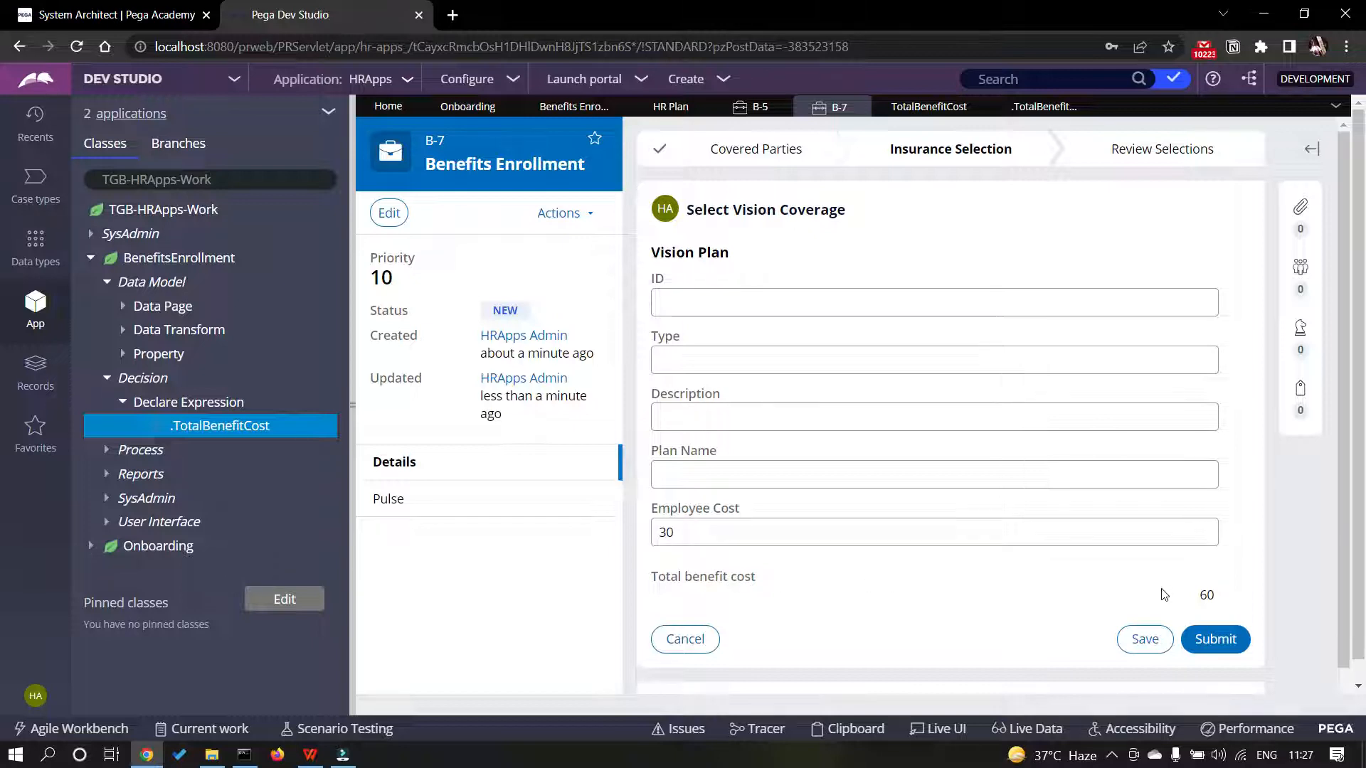
pyautogui.click(1216, 639)
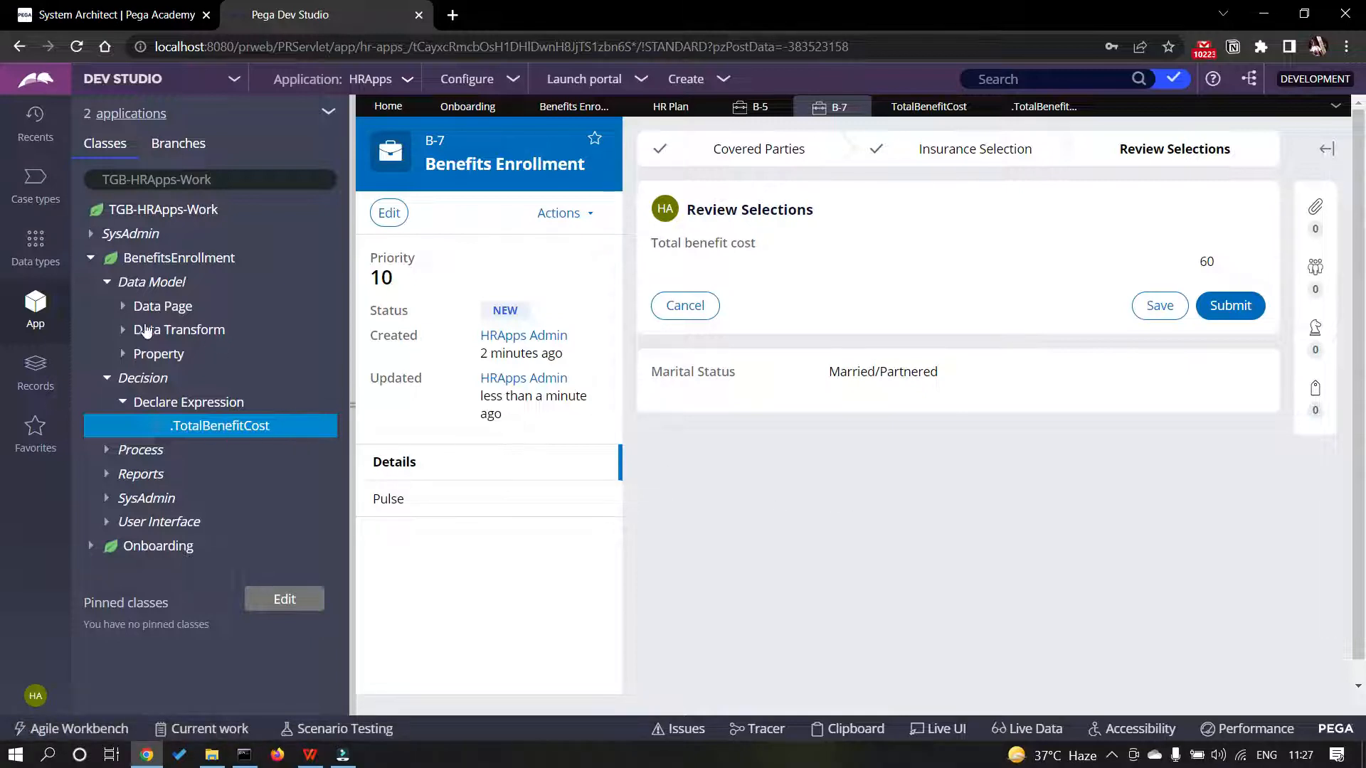
# - Review the TotalBenefitCost property's display, validation, security and qualifier settings
pyautogui.click(122, 354)
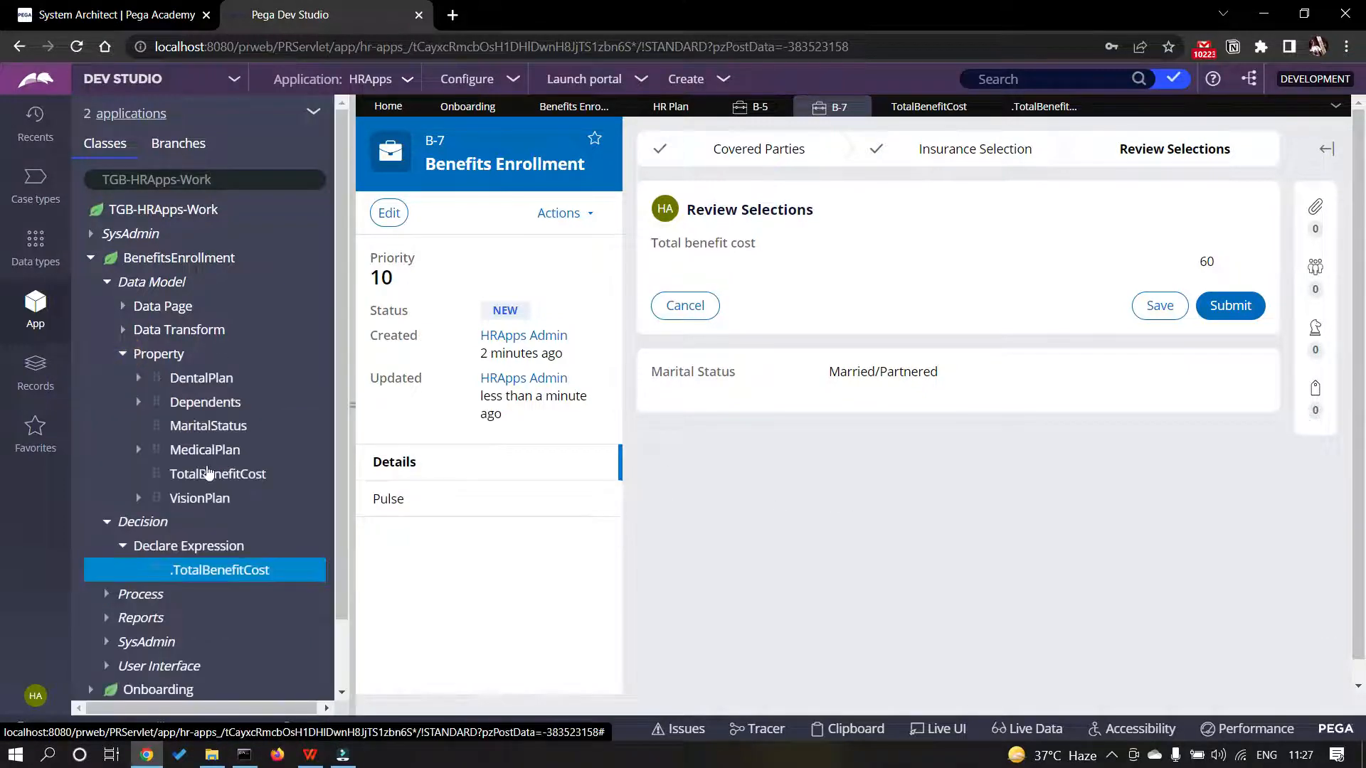
pyautogui.click(210, 475)
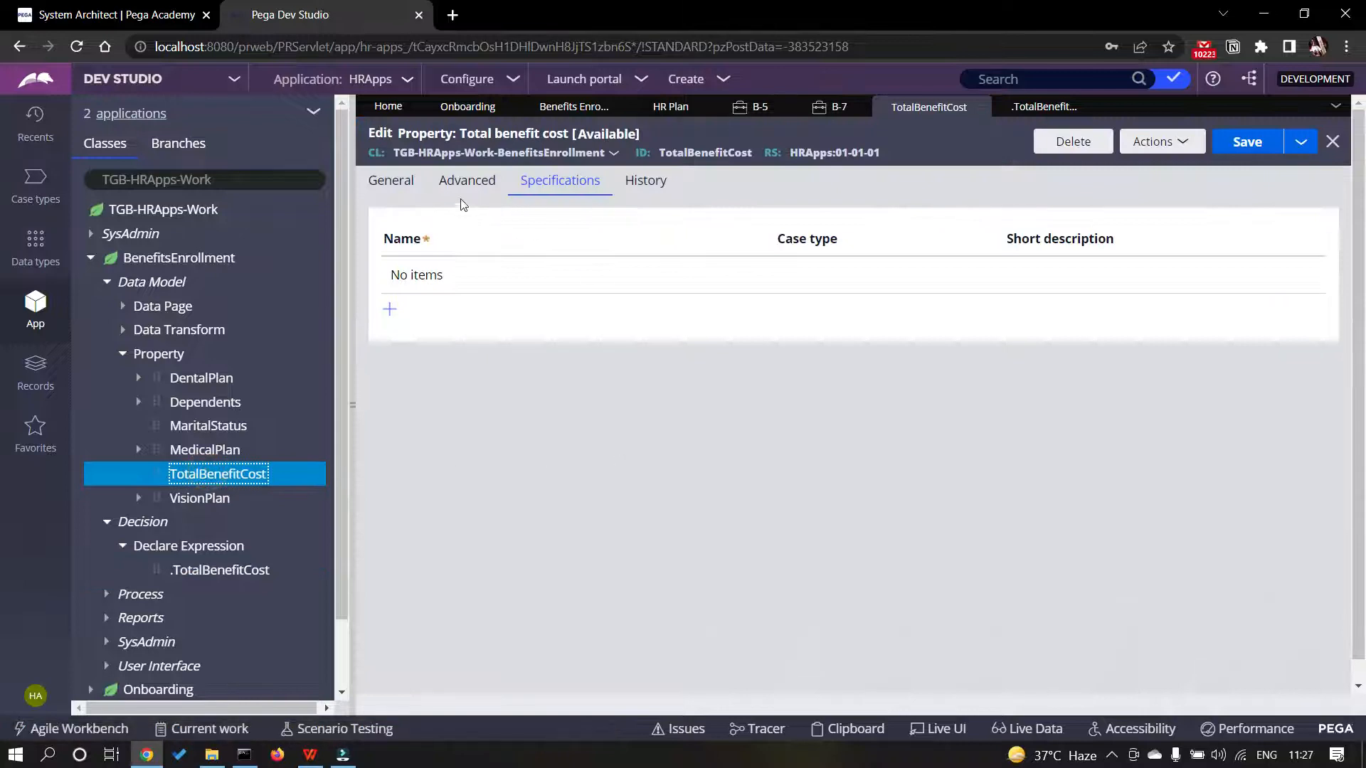
pyautogui.click(411, 180)
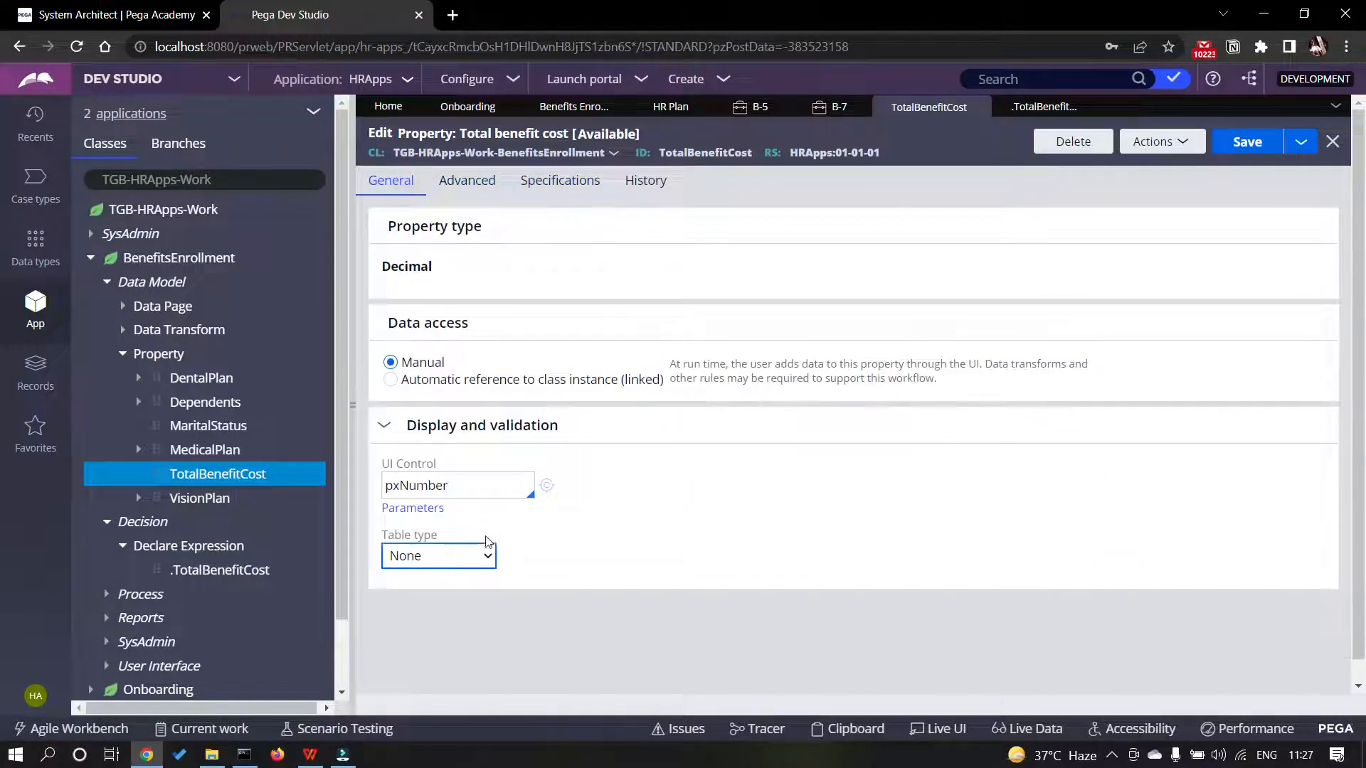
pyautogui.click(459, 485)
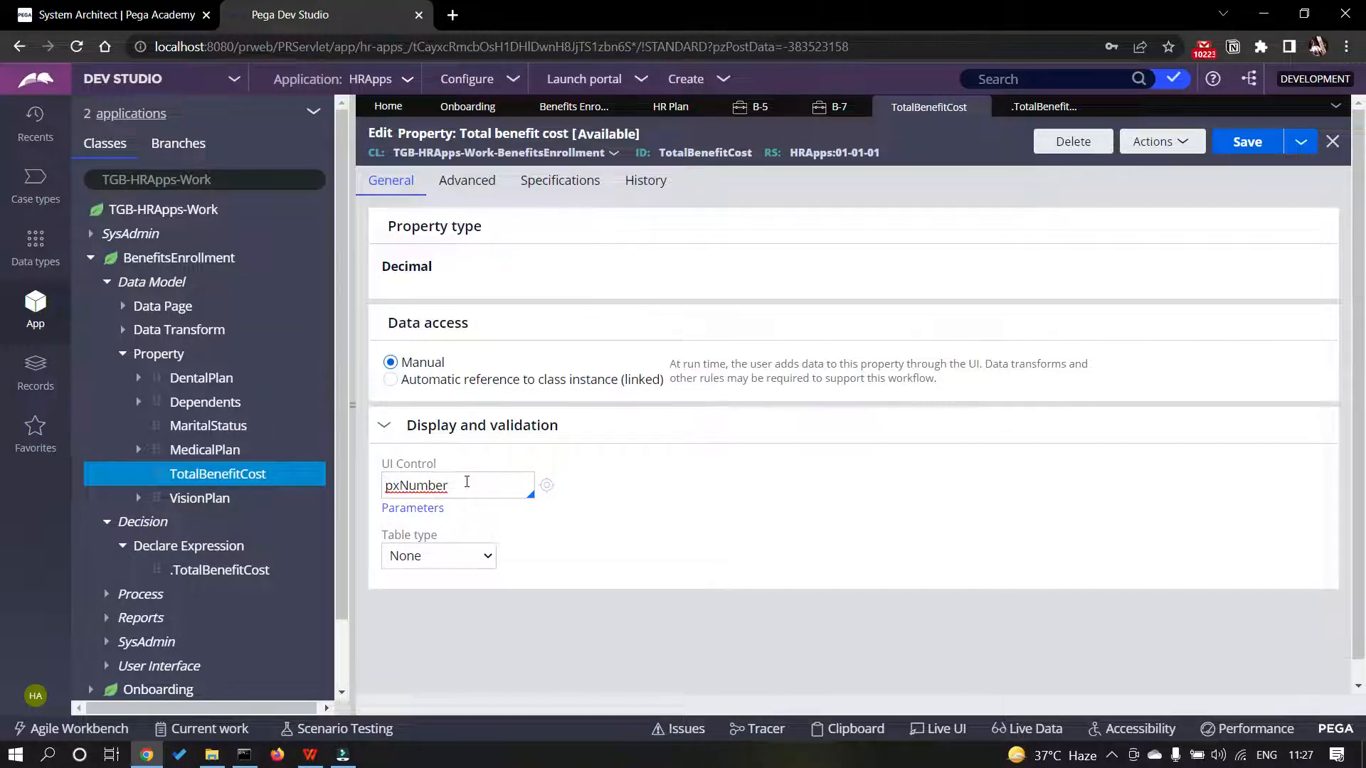
pyautogui.click(467, 180)
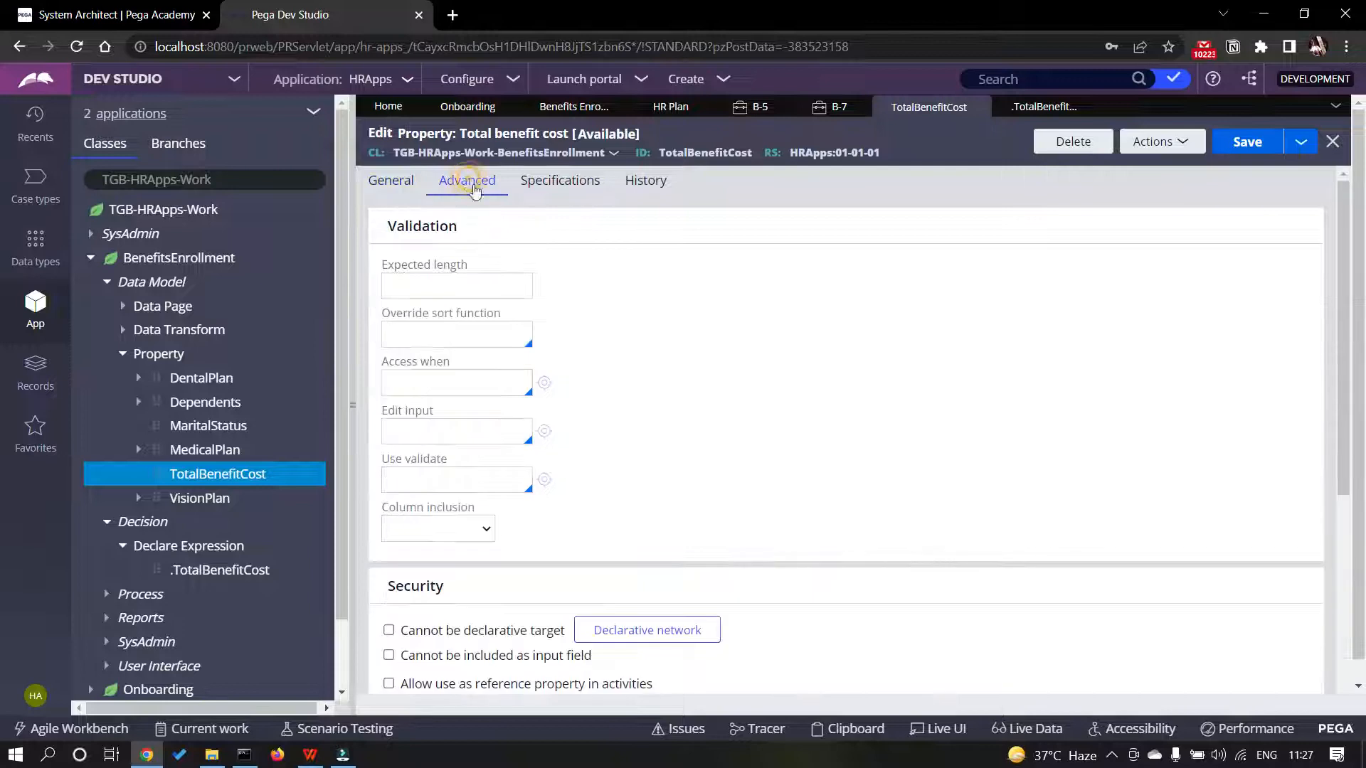
pyautogui.scroll(-3, 613, 355)
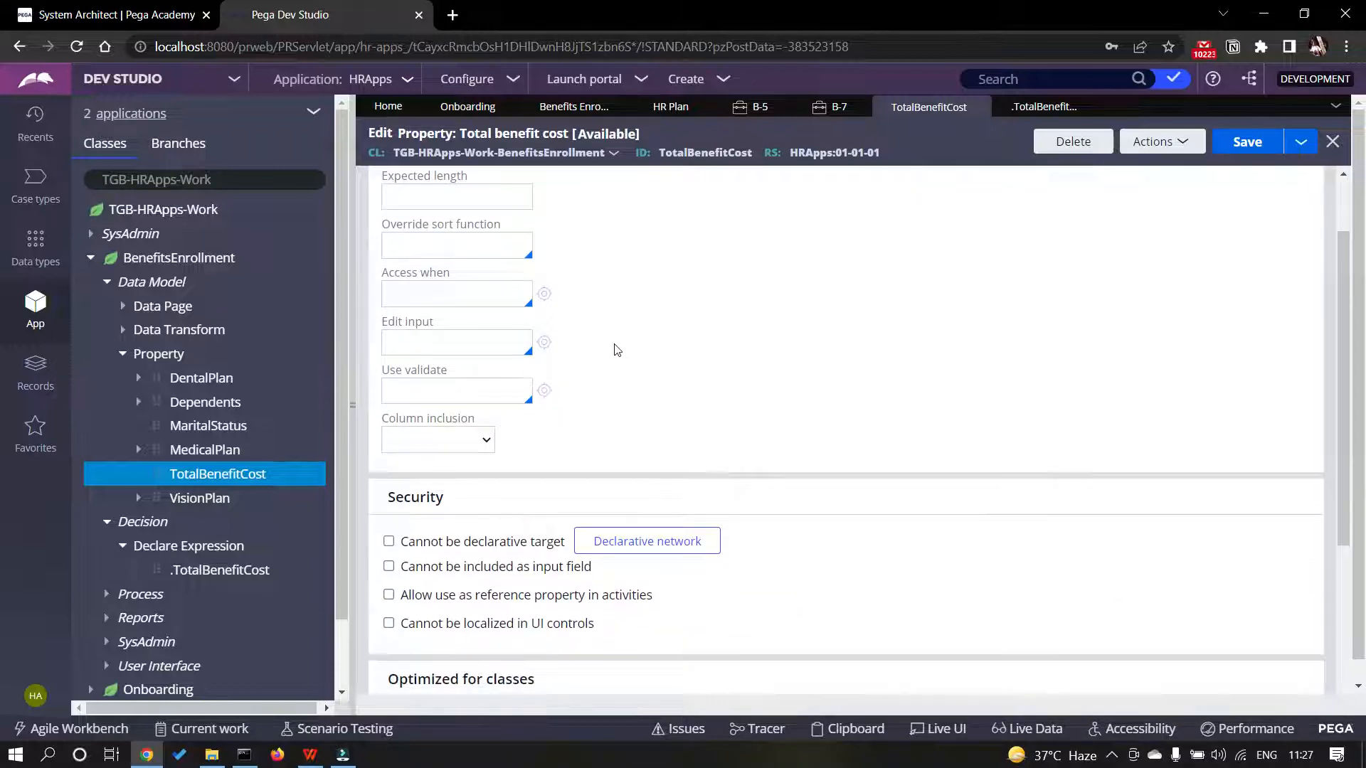
pyautogui.scroll(-2, 617, 350)
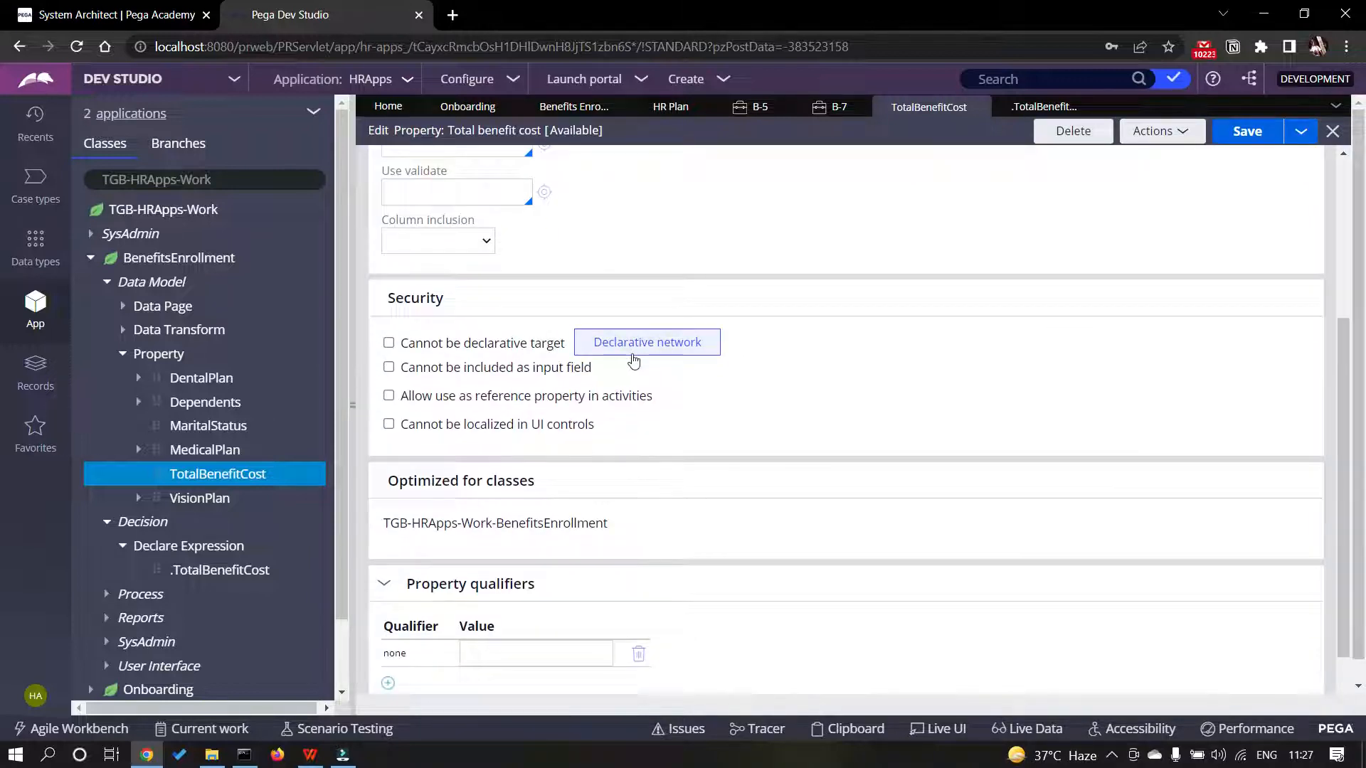
pyautogui.scroll(-1, 637, 363)
pyautogui.scroll(5, 656, 477)
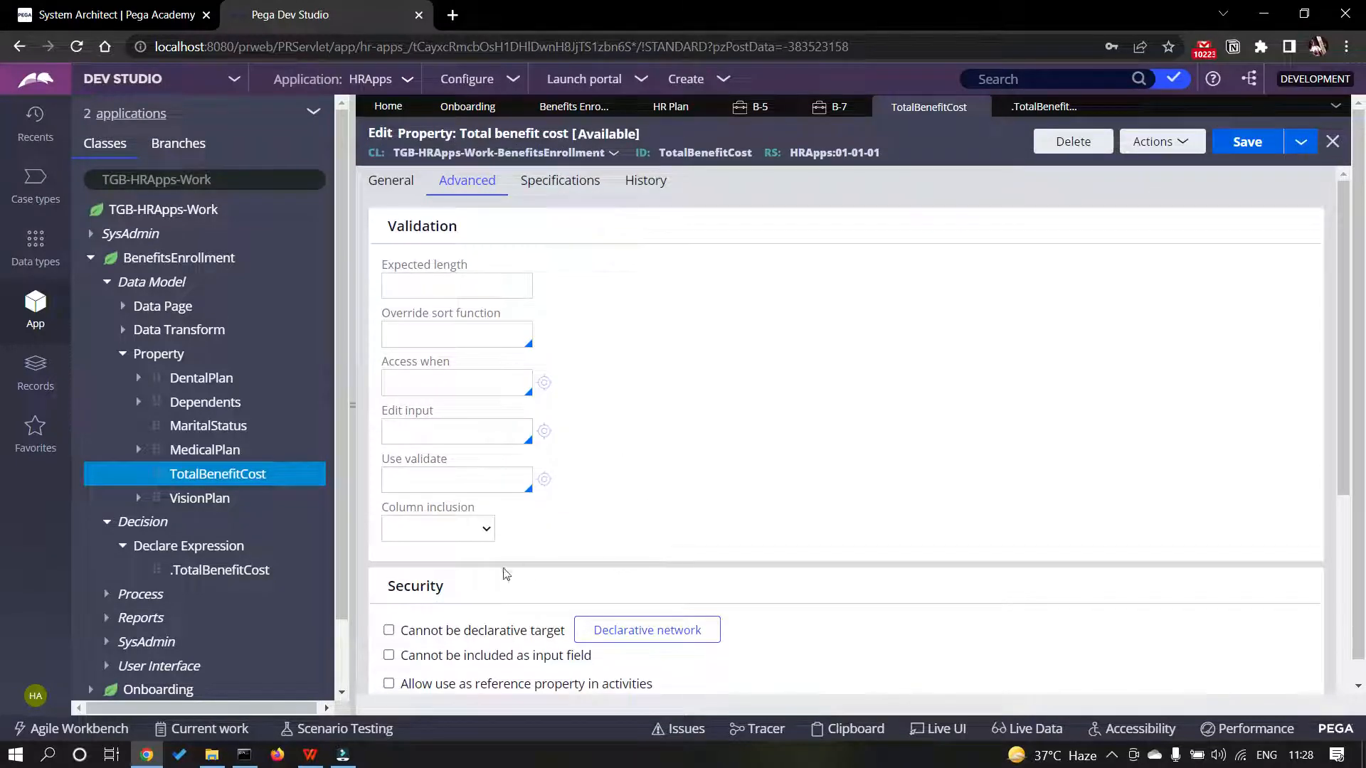
pyautogui.click(464, 529)
pyautogui.click(465, 530)
pyautogui.click(396, 183)
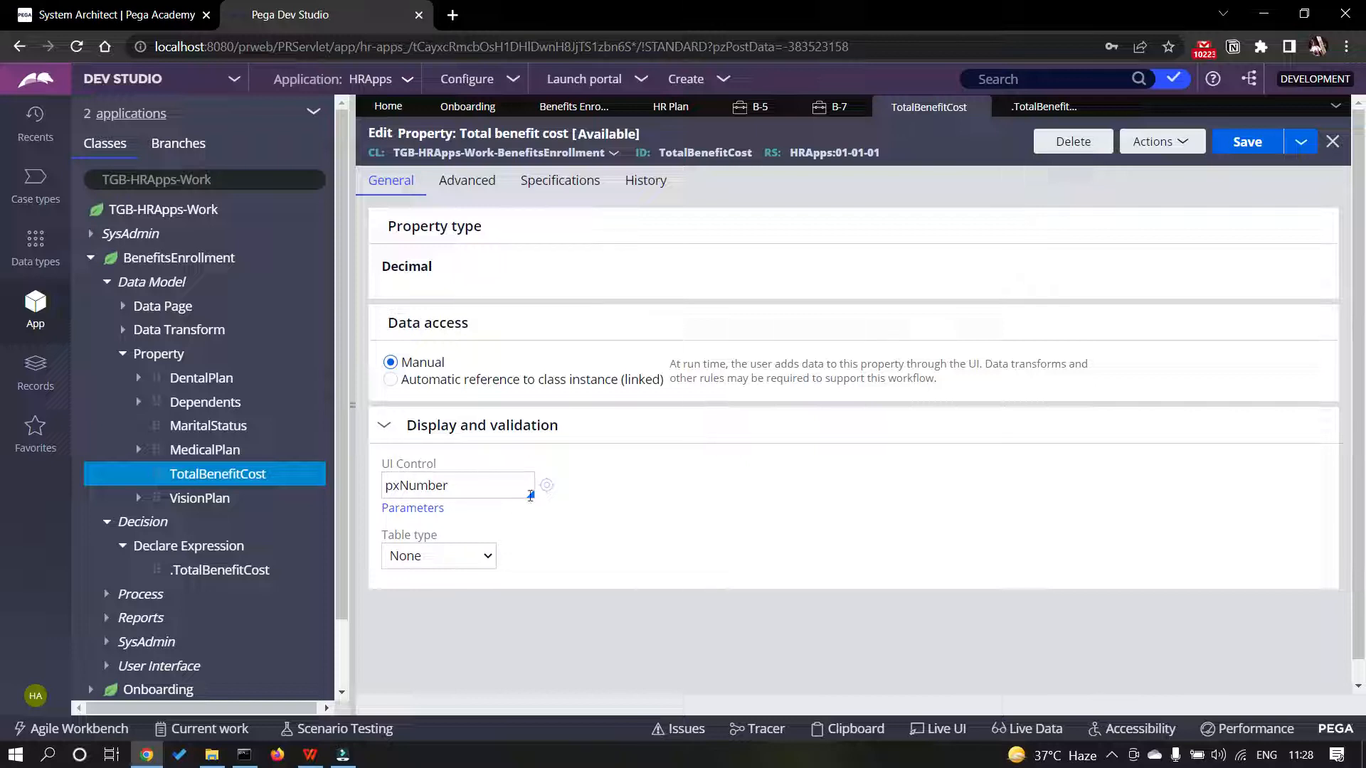
# - Open the pxNumber control rule used by the TotalBenefitCost property and examine its options and number format settings
pyautogui.click(546, 488)
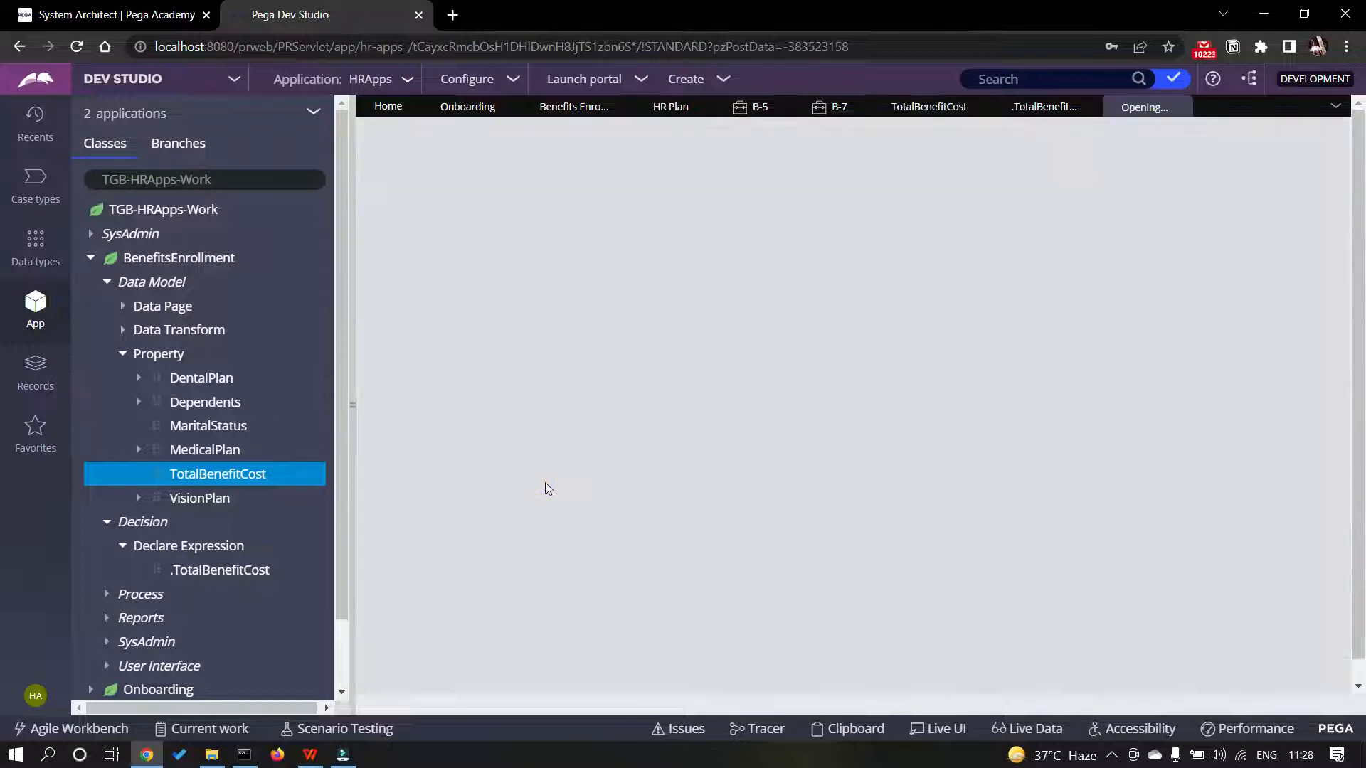
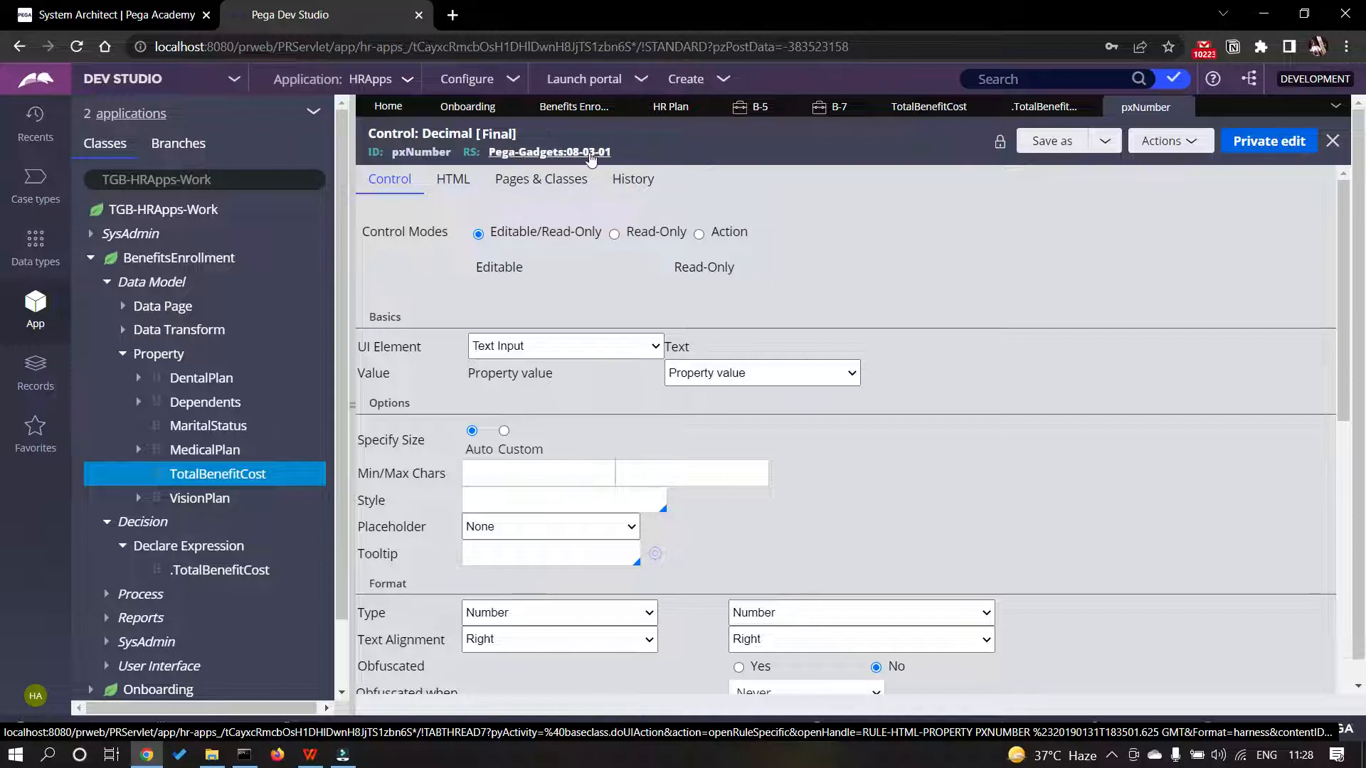
pyautogui.scroll(-1, 520, 590)
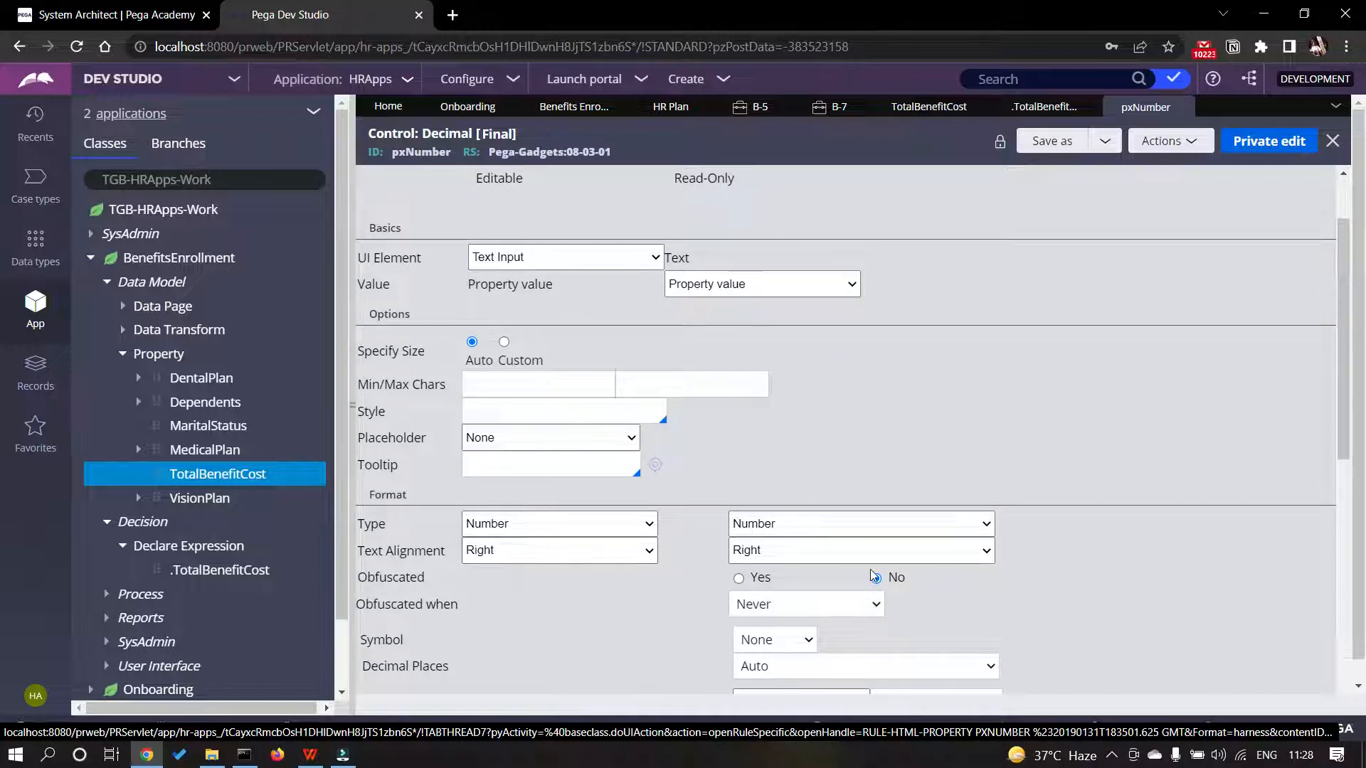
pyautogui.scroll(1, 875, 577)
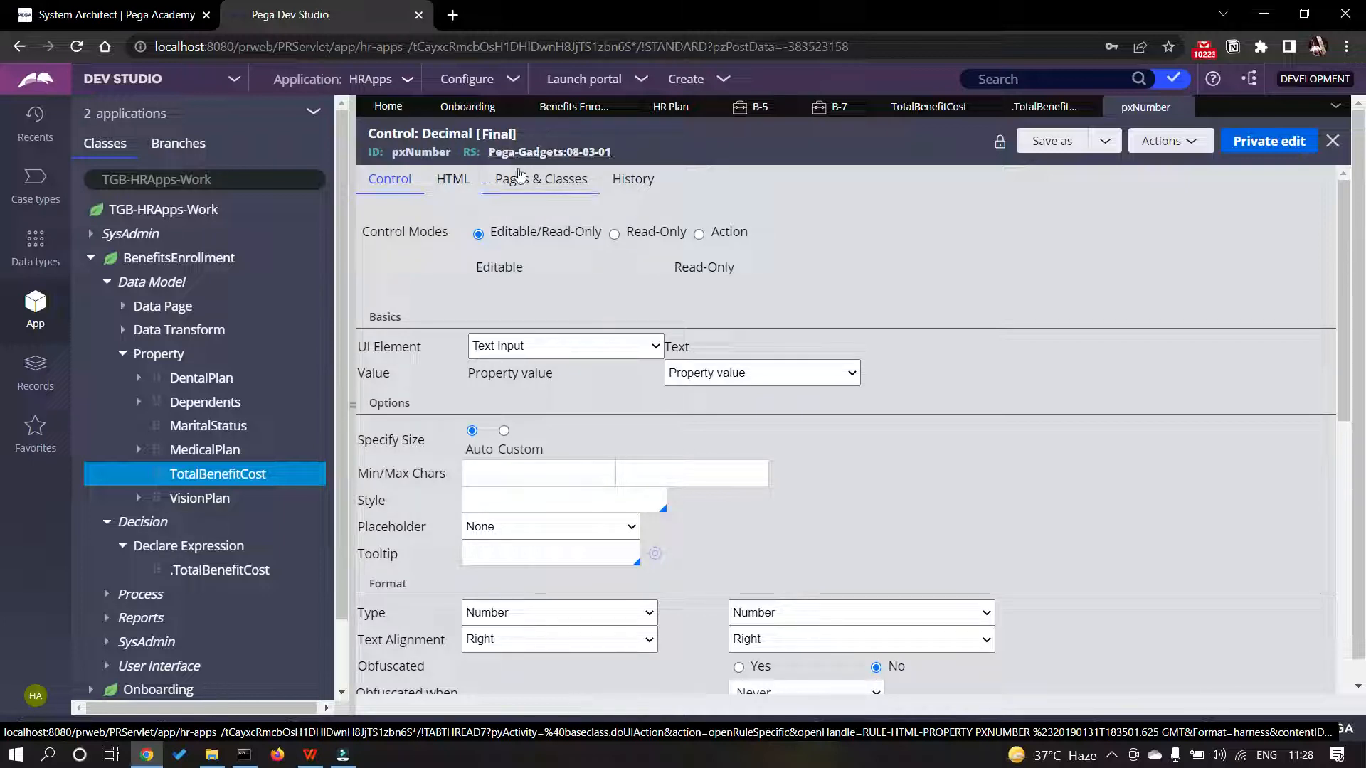
# - Review the pxNumber control's read-only number format, rounding, scale and separator settings, and close the control rule
pyautogui.scroll(-5, 704, 446)
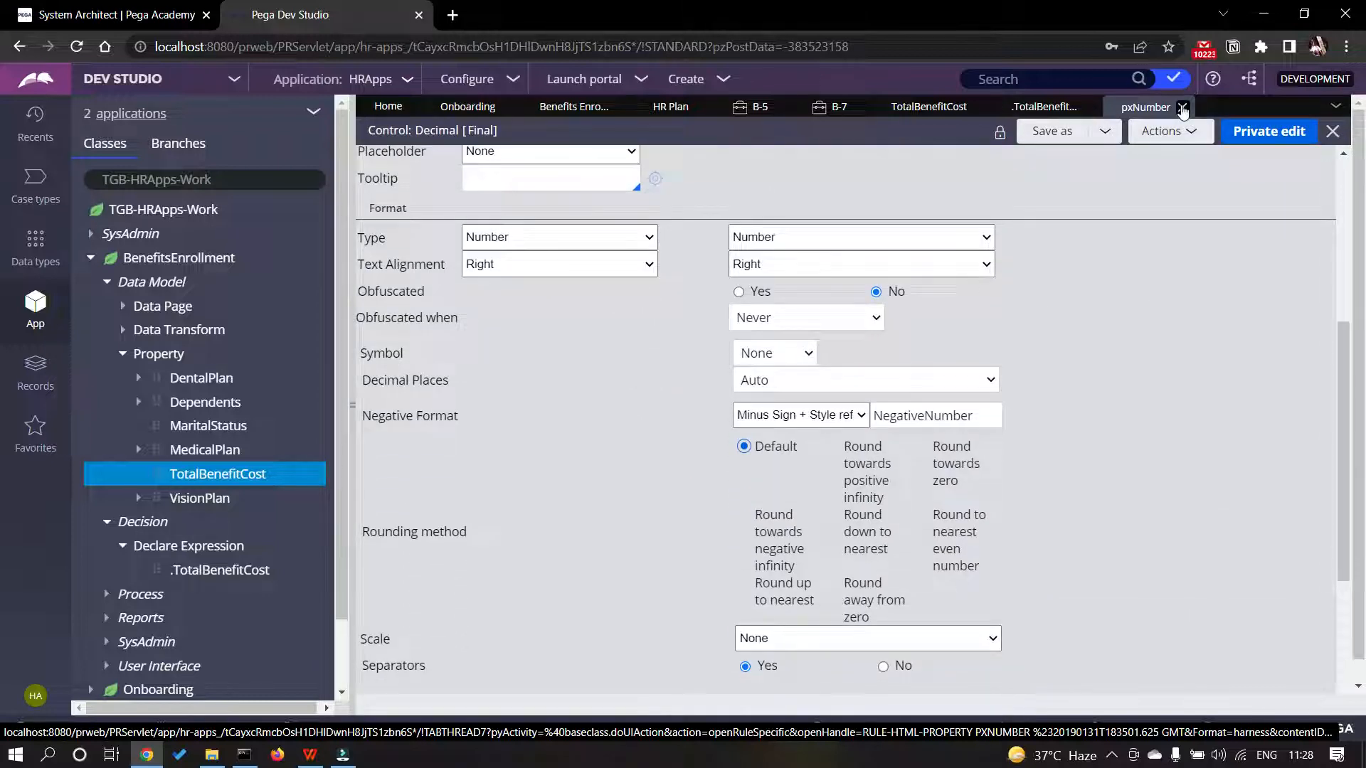
pyautogui.click(1332, 131)
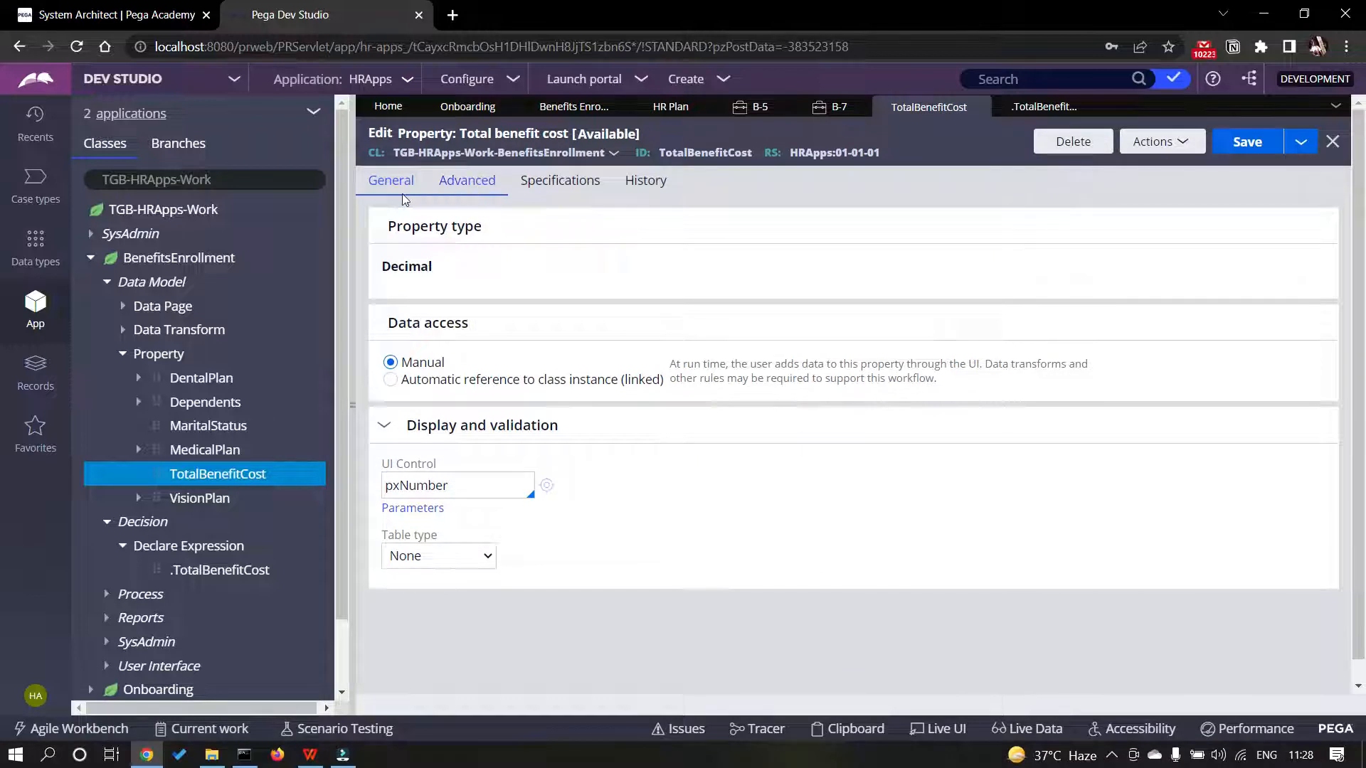
pyautogui.click(36, 182)
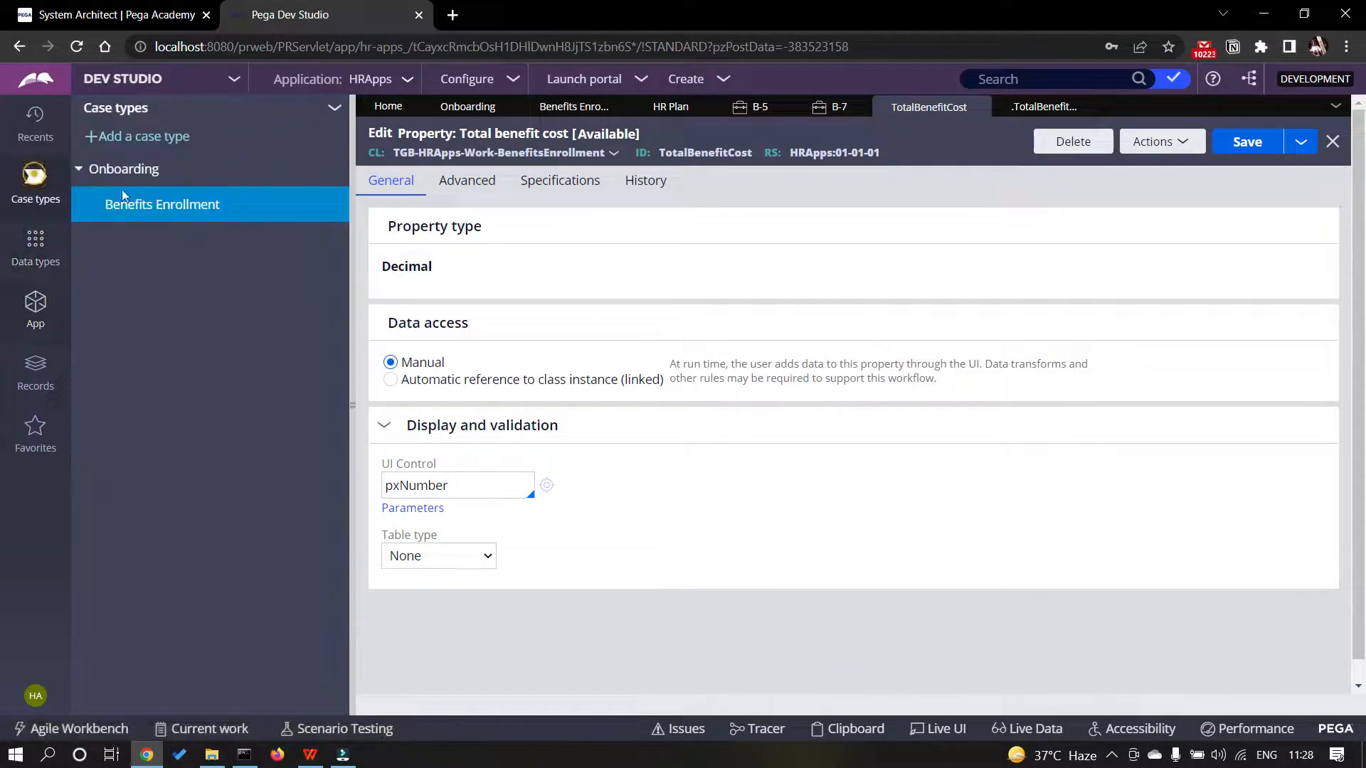
pyautogui.click(672, 107)
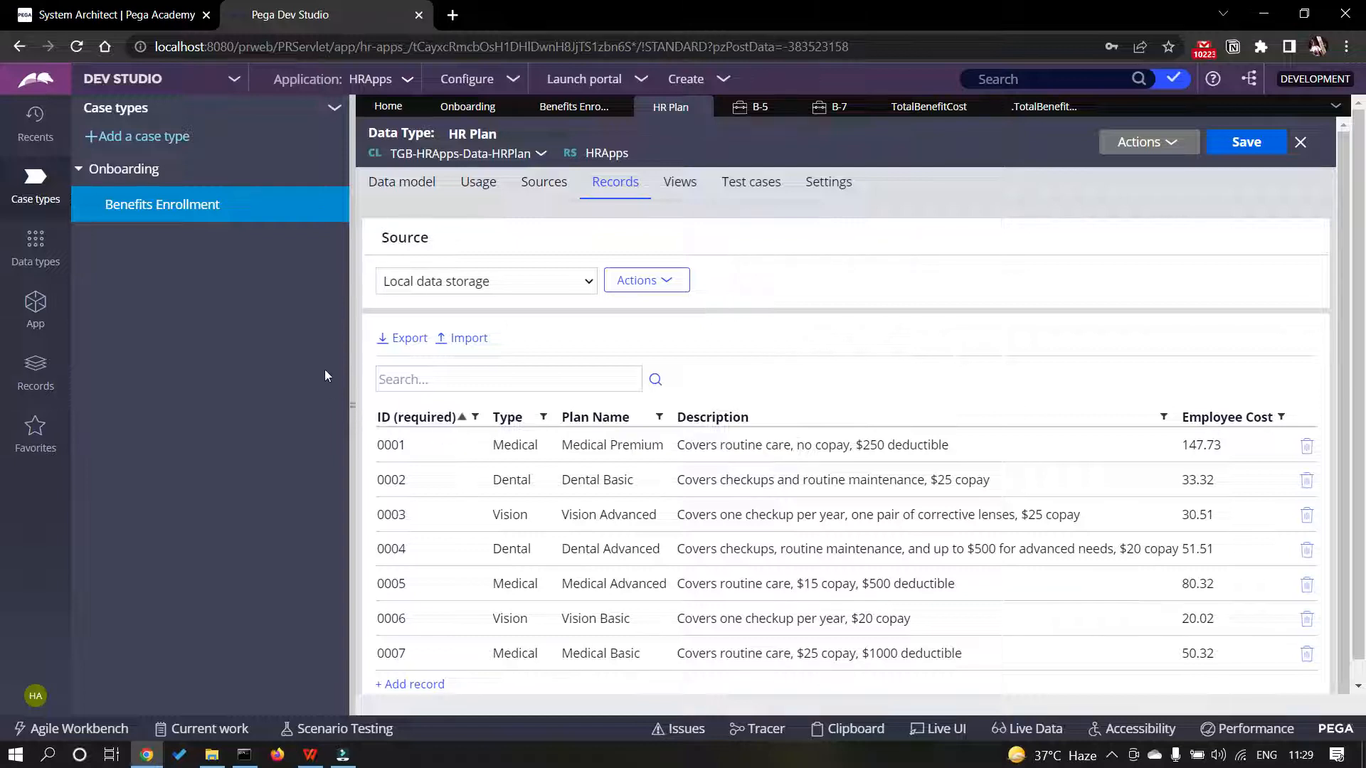
pyautogui.click(36, 368)
# - Return to the App Explorer and refresh its class tree
pyautogui.click(36, 306)
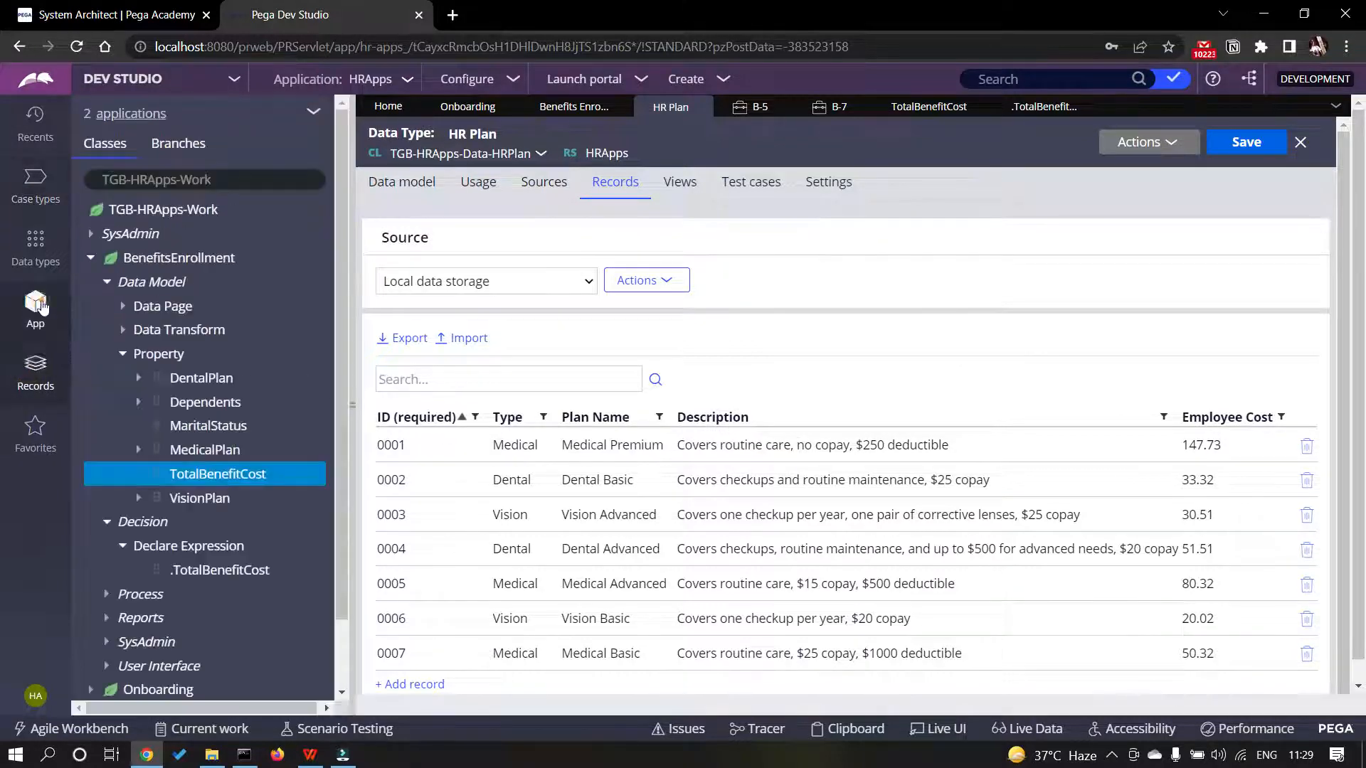
pyautogui.click(107, 282)
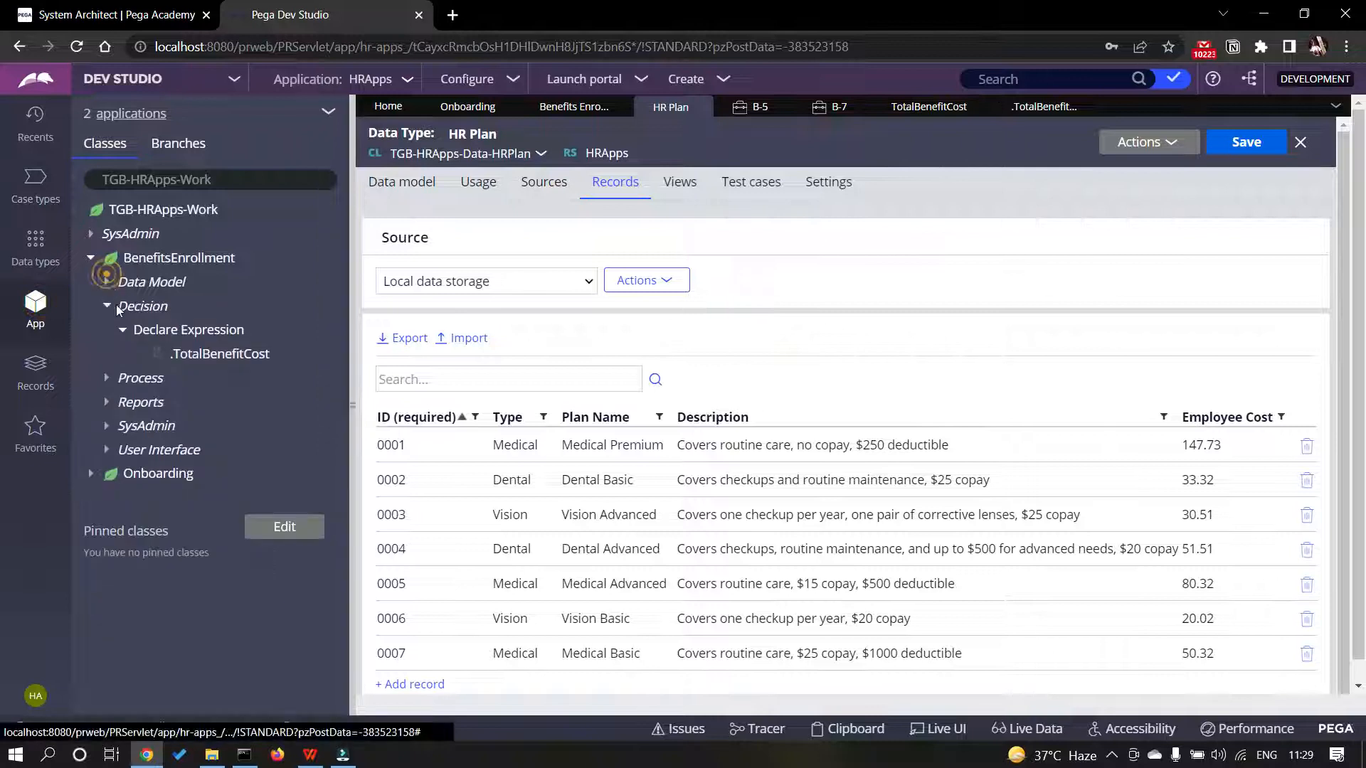
pyautogui.click(326, 111)
pyautogui.moveTo(353, 221)
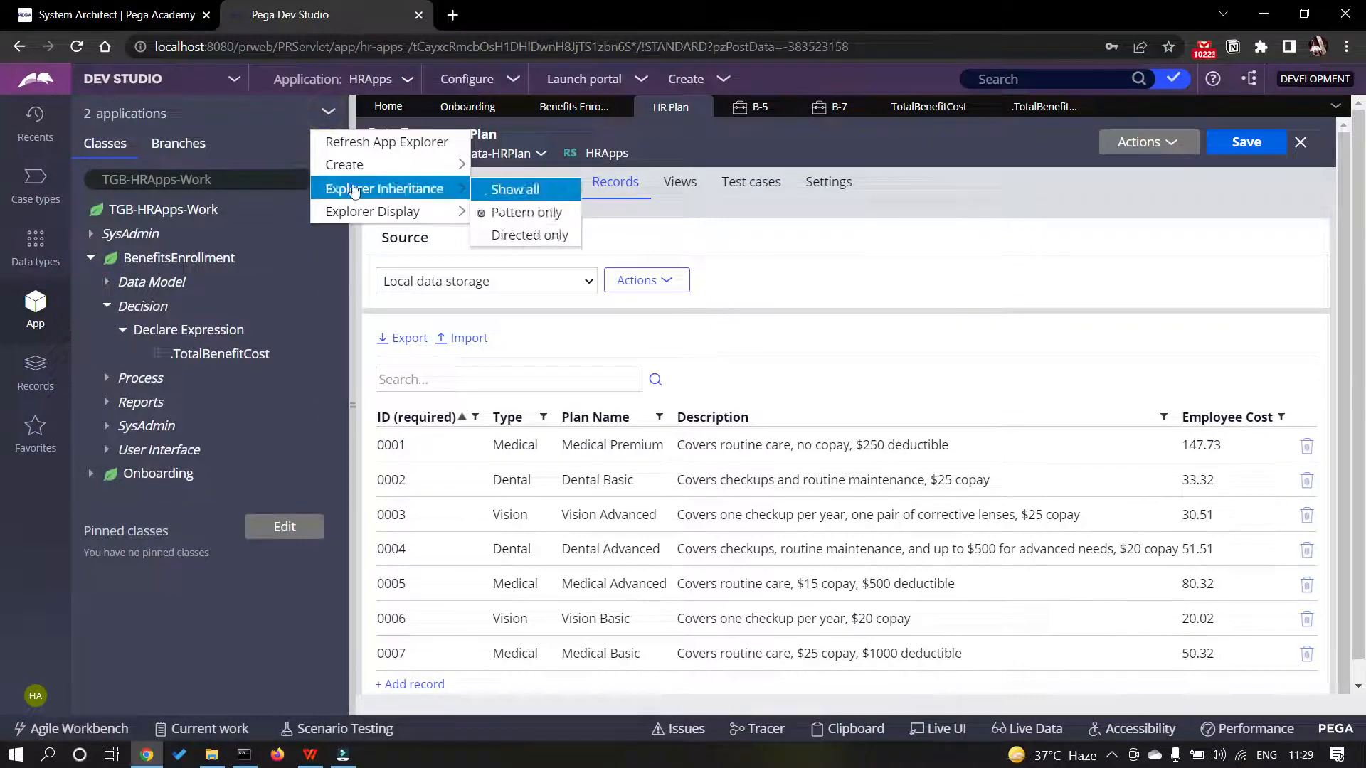
pyautogui.click(386, 141)
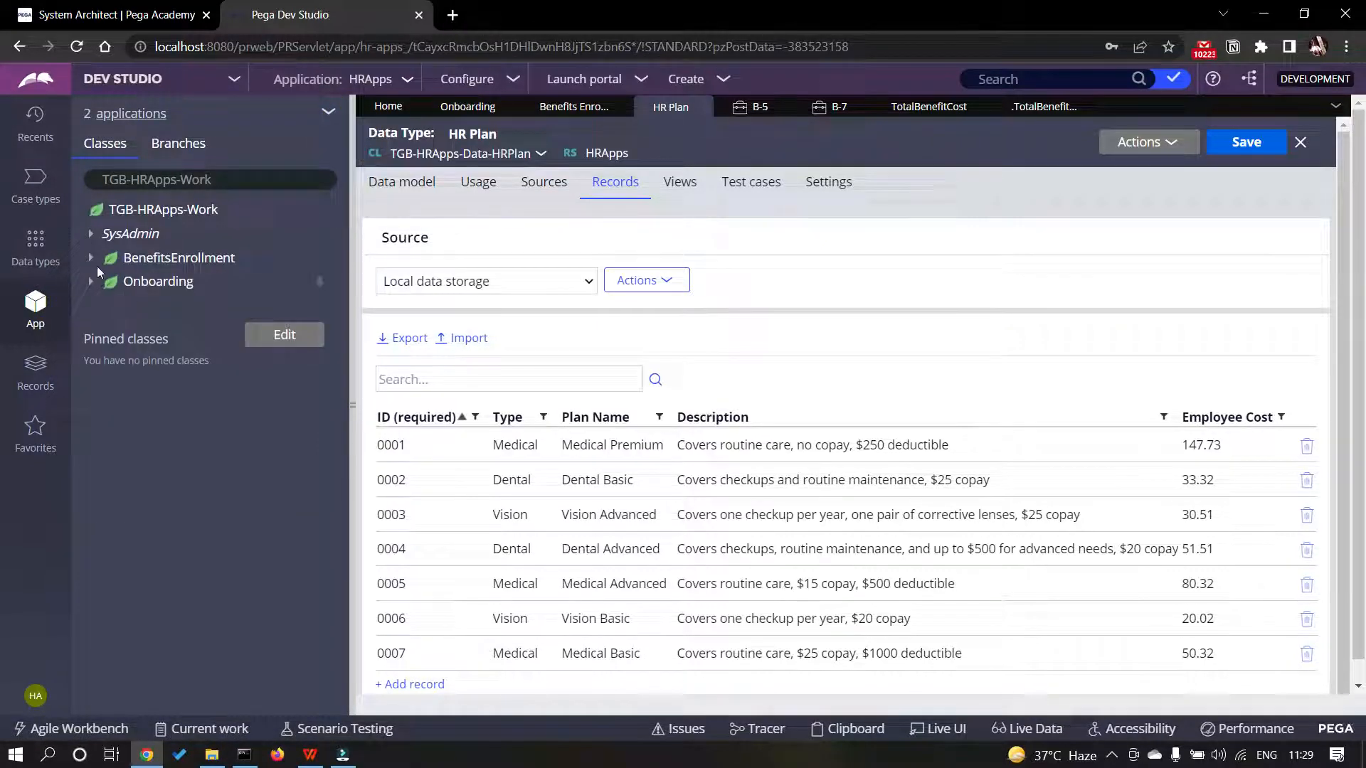
# - List the user interface sections of the BenefitsEnrollment class and widen the explorer so their full names fit
pyautogui.click(97, 263)
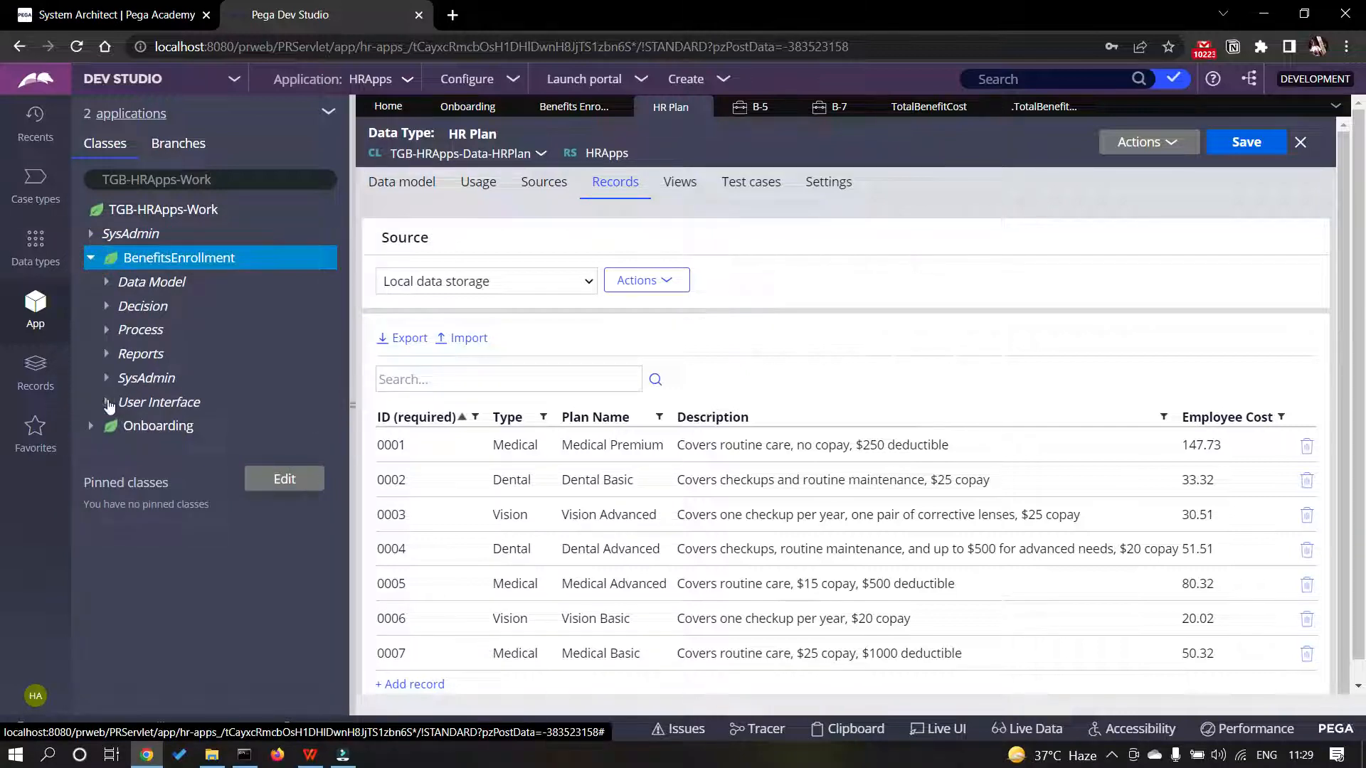
pyautogui.click(106, 402)
pyautogui.click(121, 425)
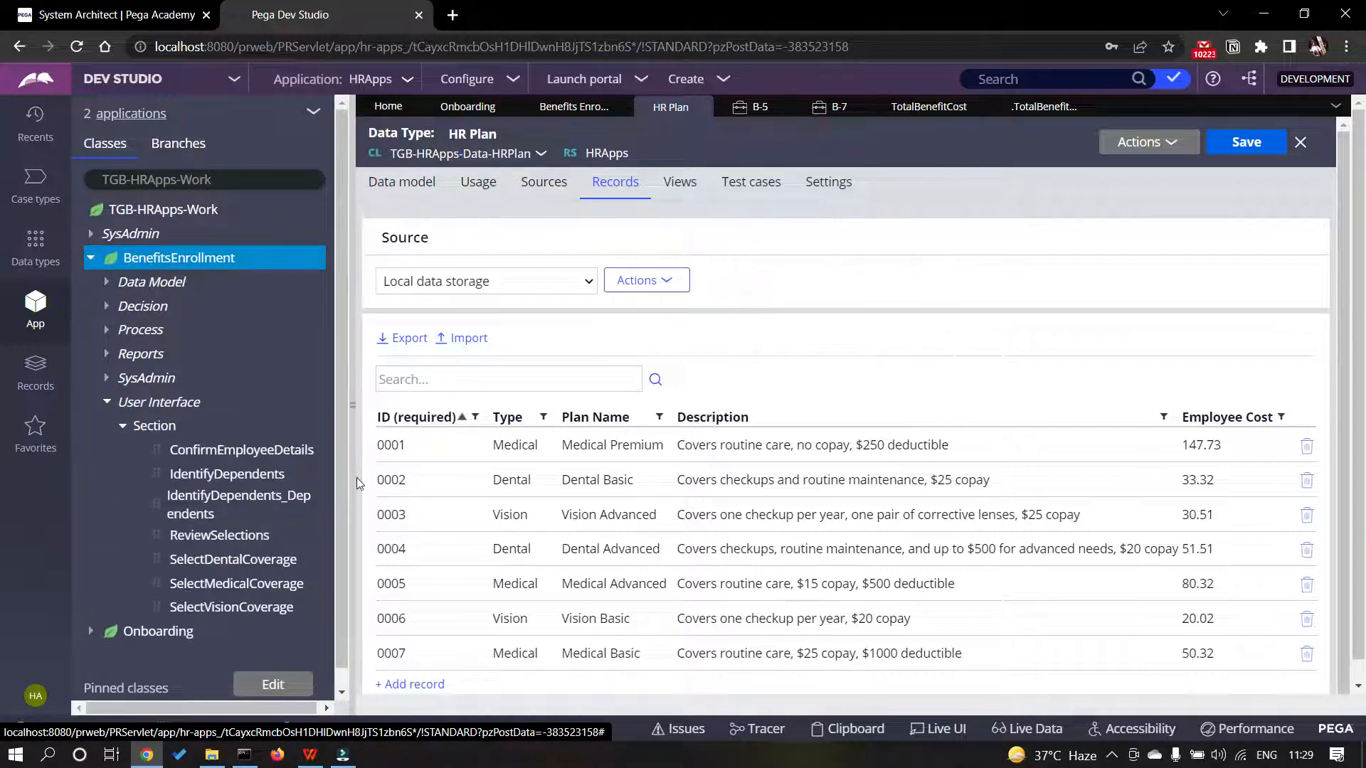
pyautogui.moveTo(356, 477); pyautogui.dragTo(528, 478)
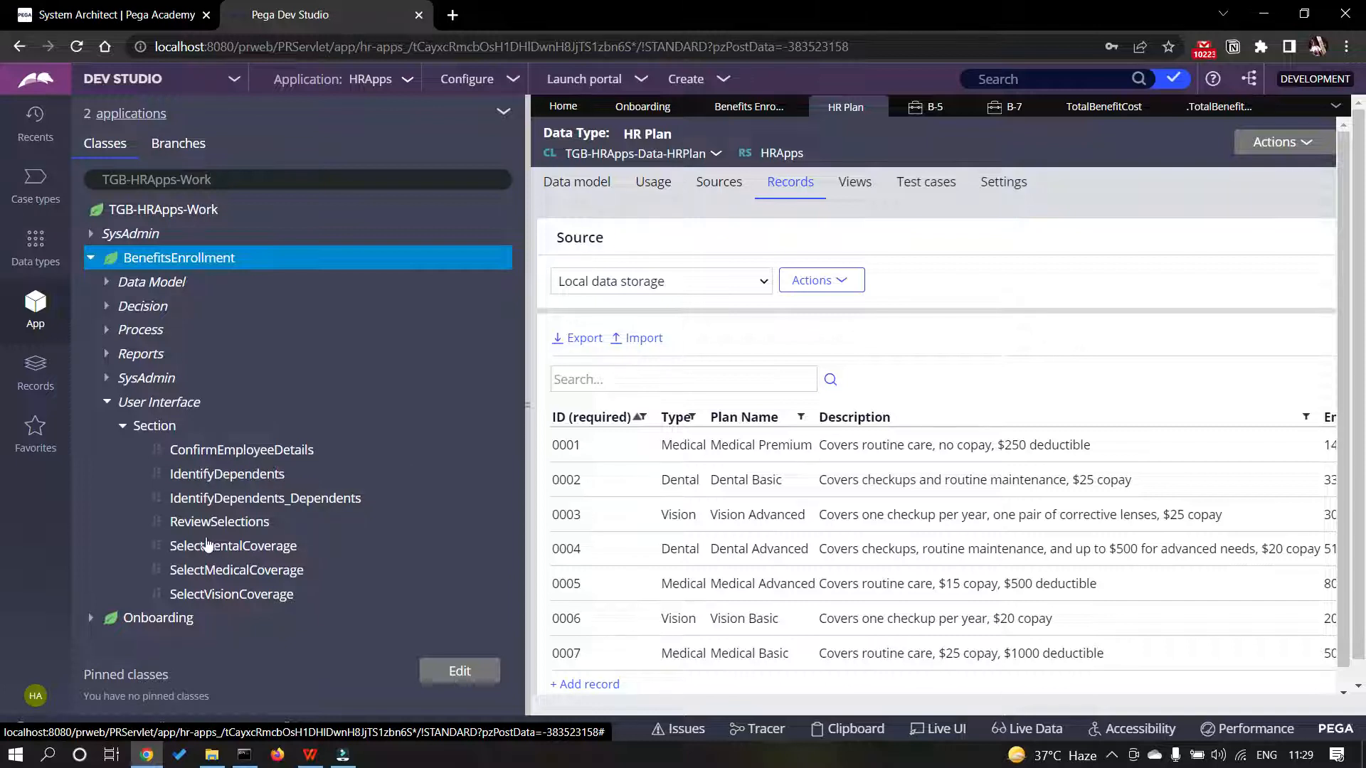
# - In the SelectMedicalCoverage section, set the Total benefit cost field's read-only text alignment to Left, apply it and close the section
pyautogui.click(241, 573)
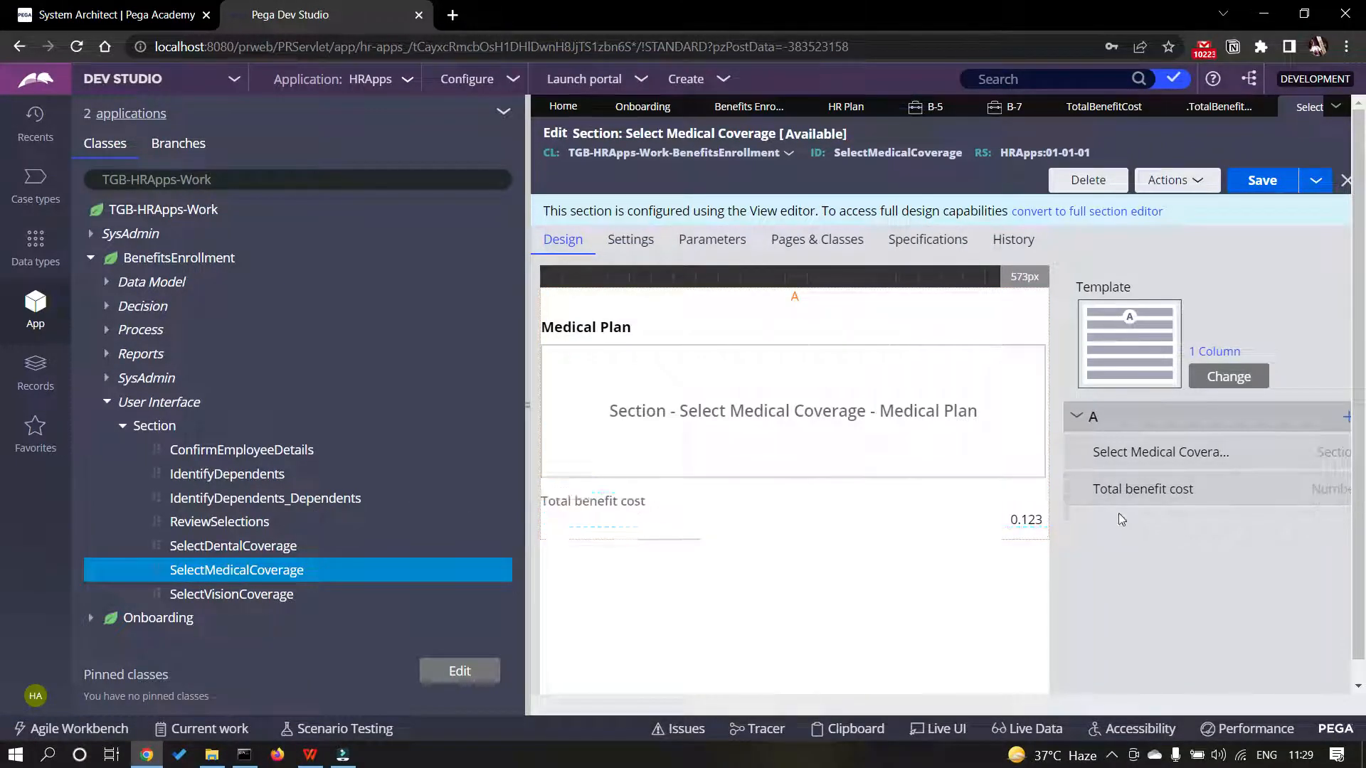
pyautogui.click(1322, 490)
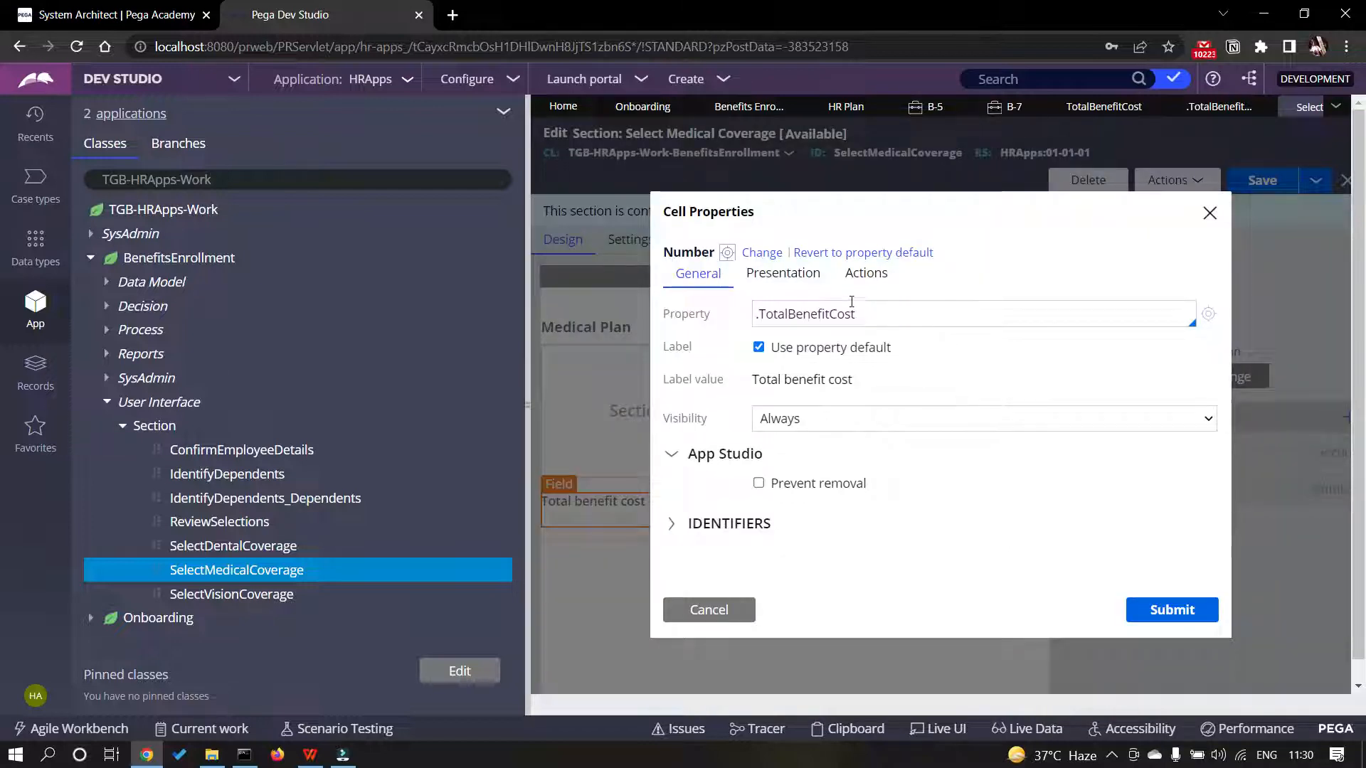
pyautogui.click(802, 274)
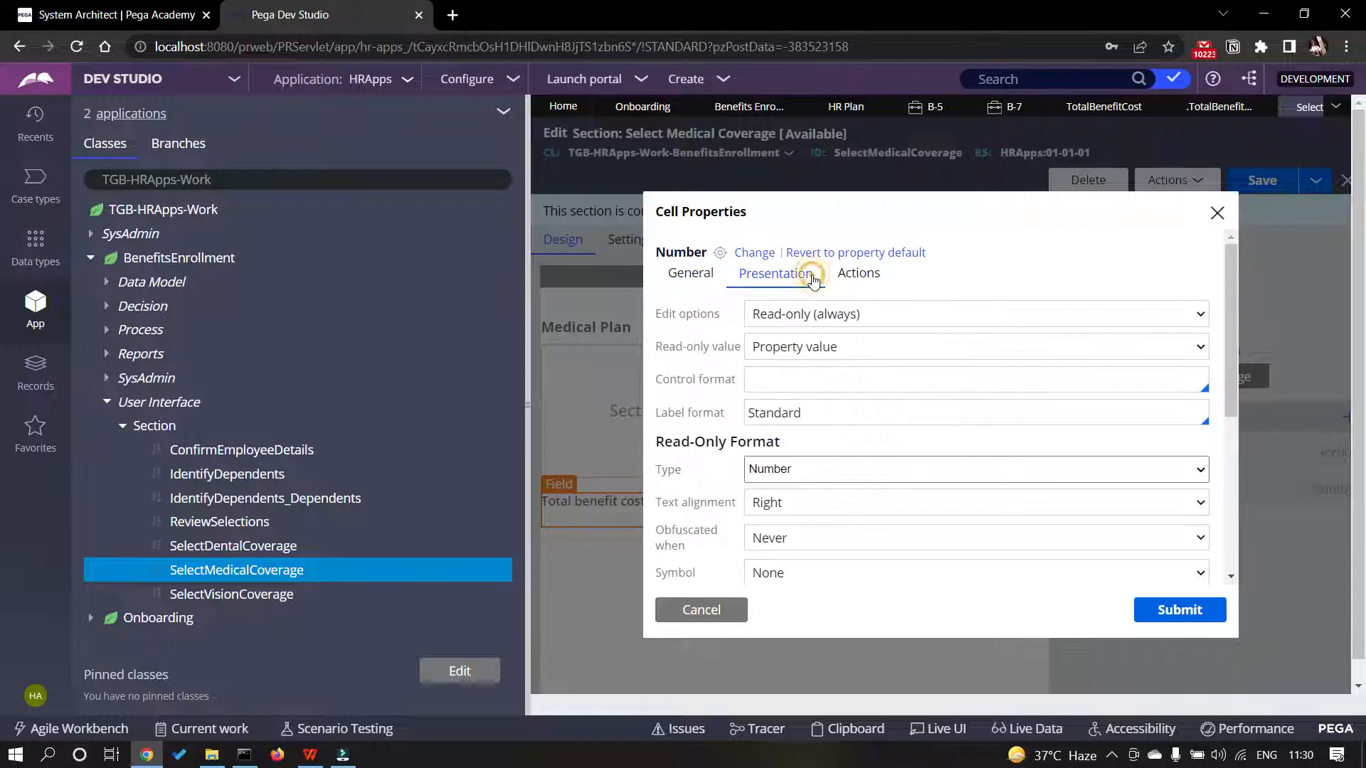
pyautogui.click(797, 510)
pyautogui.click(796, 523)
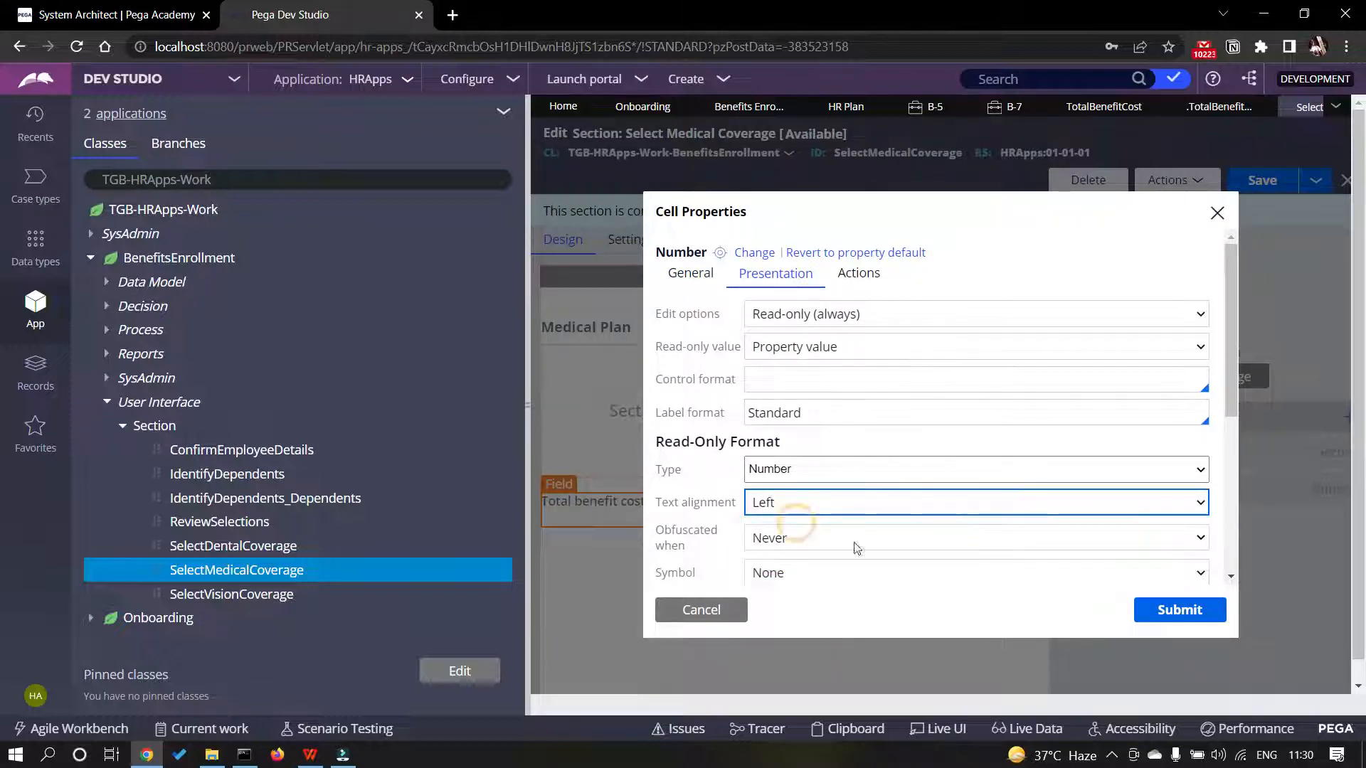
pyautogui.click(1163, 609)
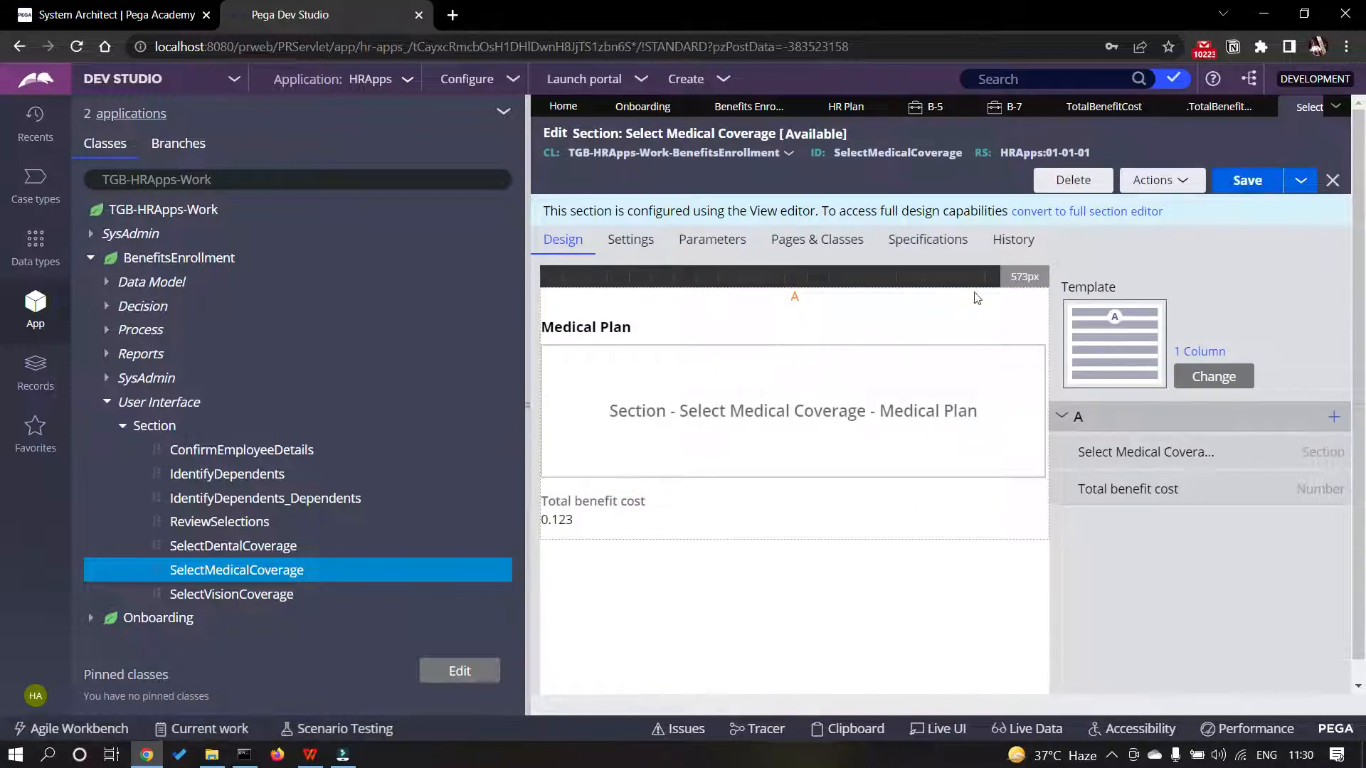
pyautogui.click(1333, 182)
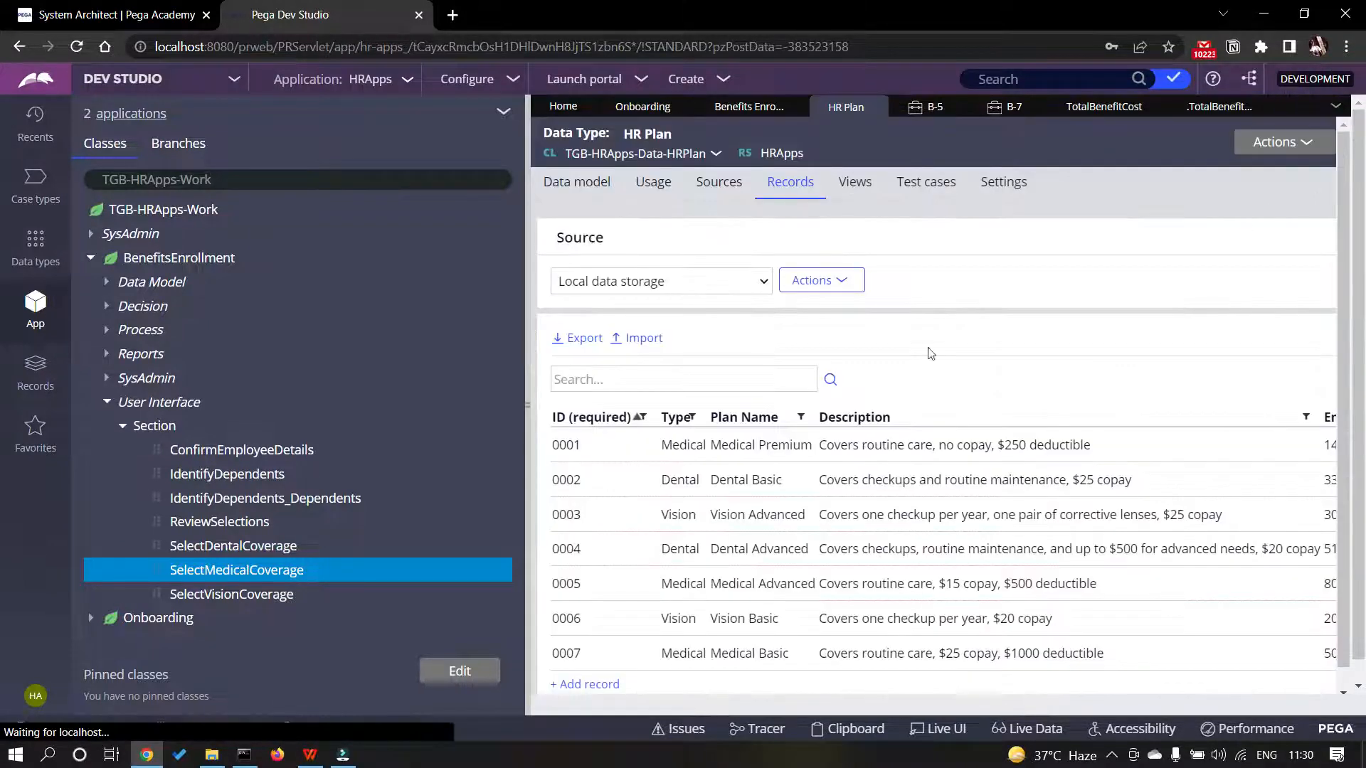
# - In the SelectDentalCoverage section, set the Total benefit cost field's read-only text alignment to Left and save the section
pyautogui.click(233, 545)
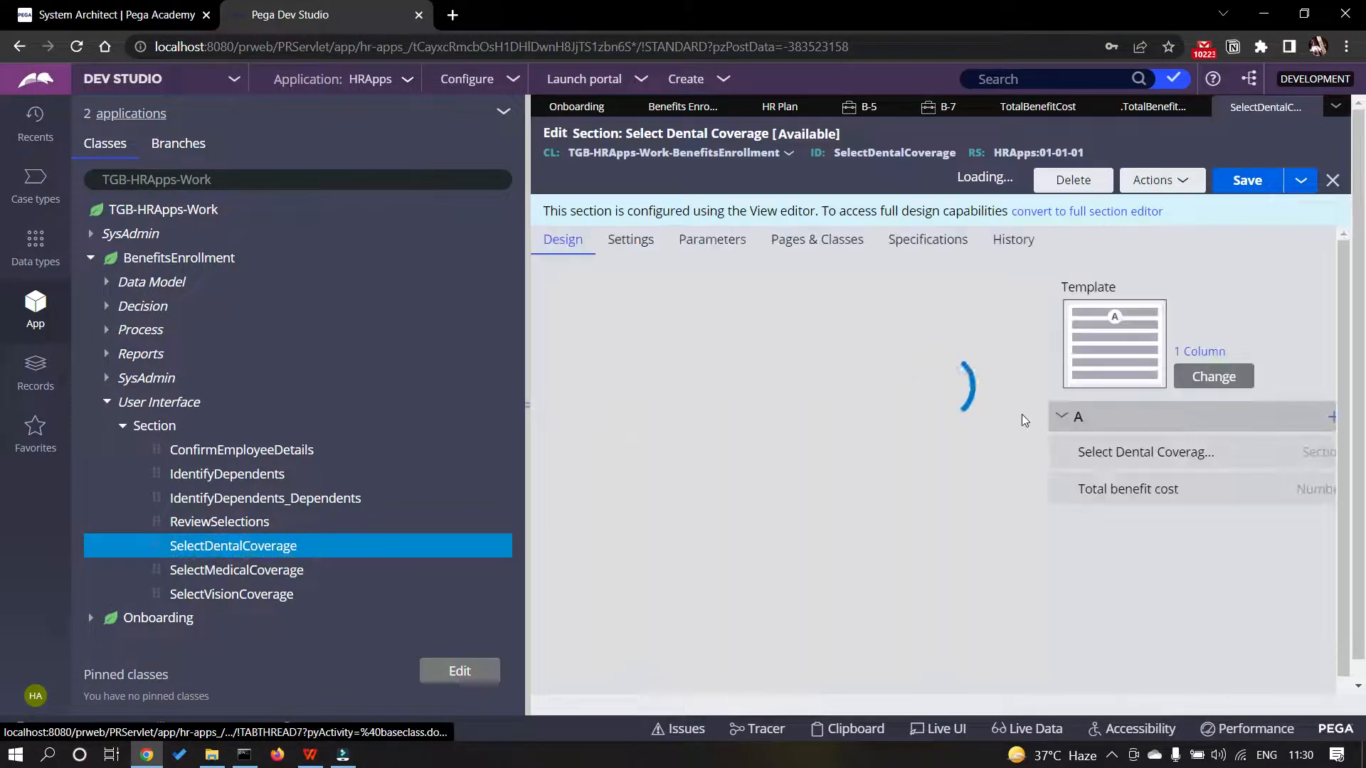
pyautogui.click(1308, 487)
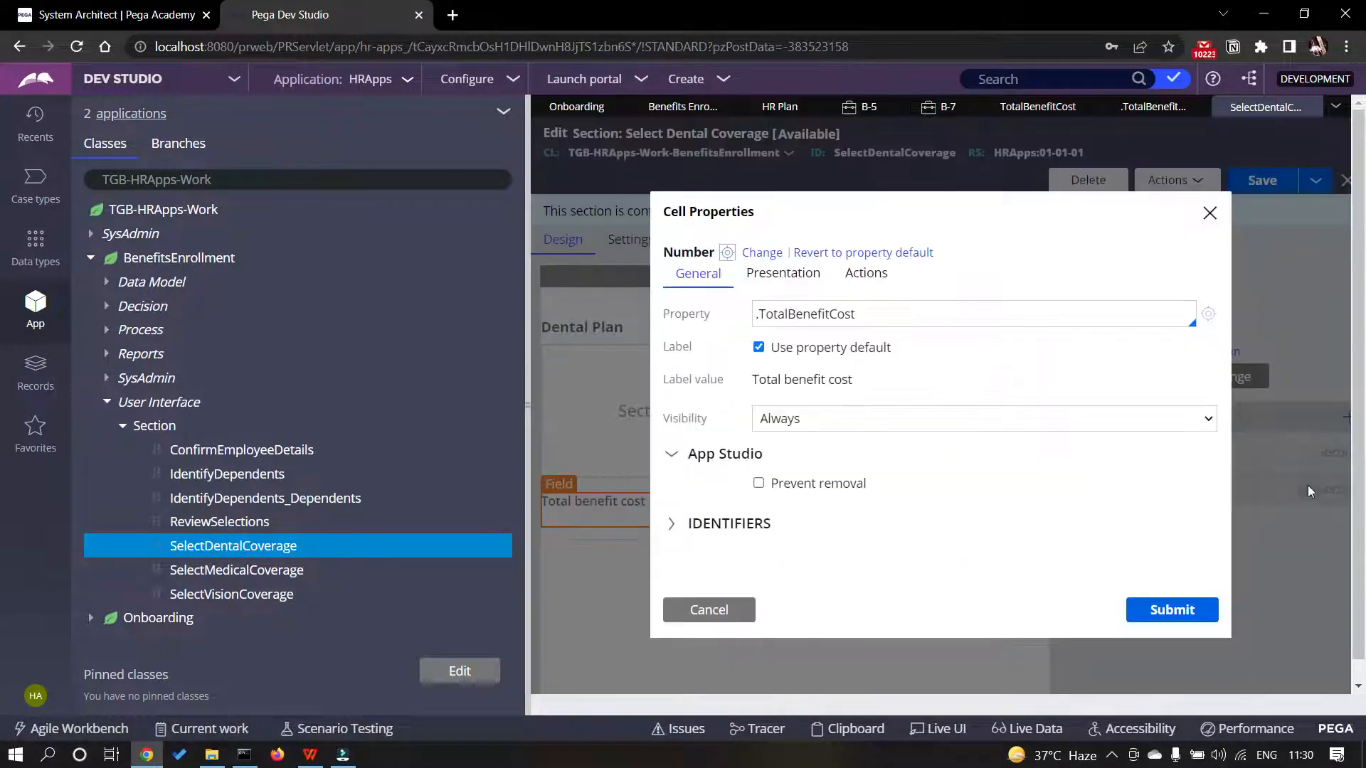
pyautogui.click(773, 278)
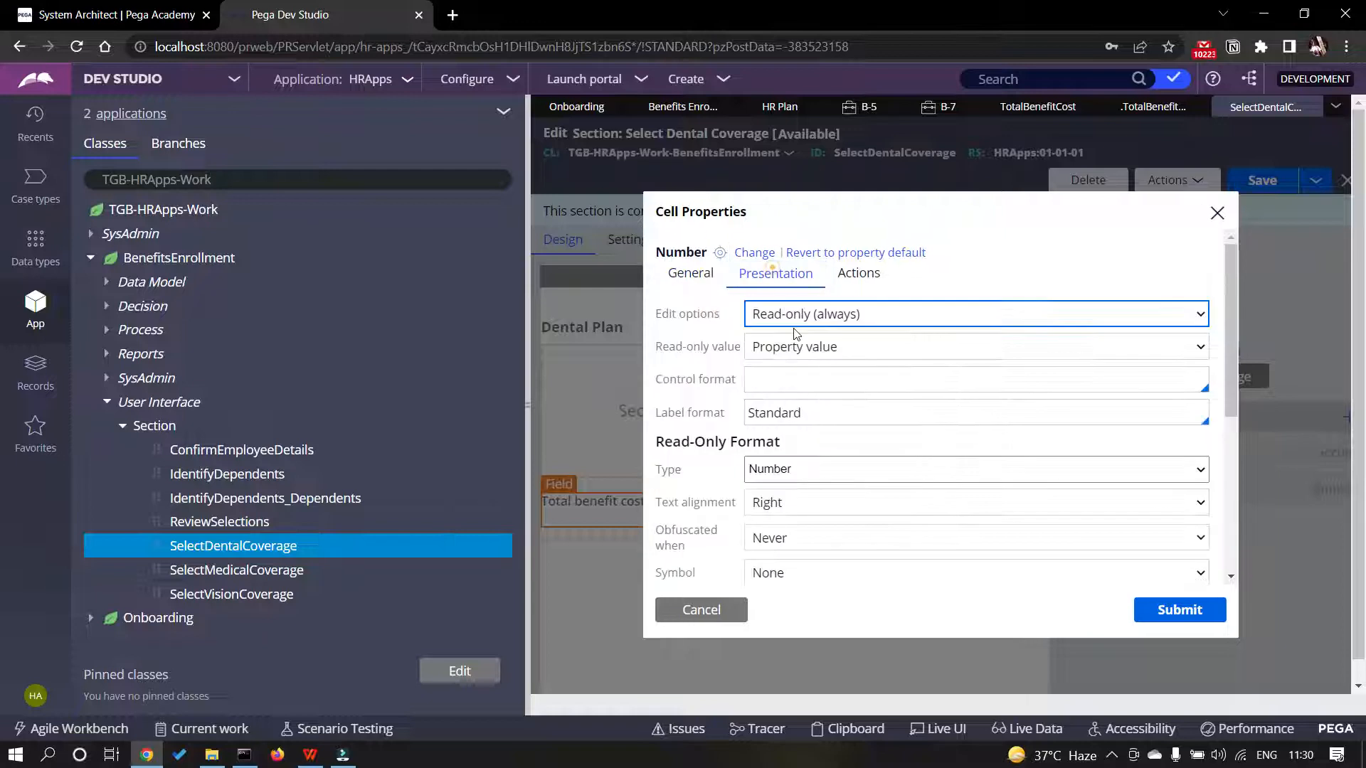
pyautogui.click(783, 501)
pyautogui.click(806, 532)
pyautogui.click(1173, 610)
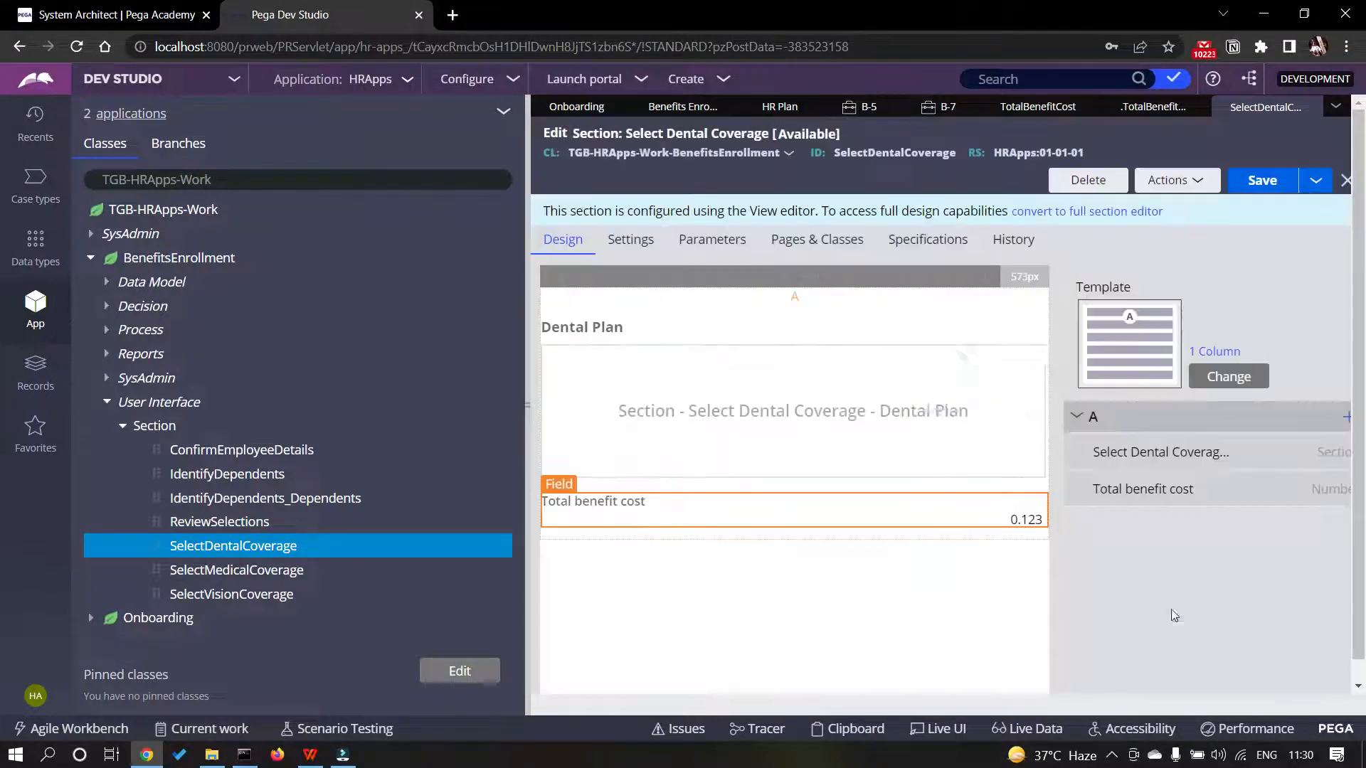
pyautogui.click(1243, 181)
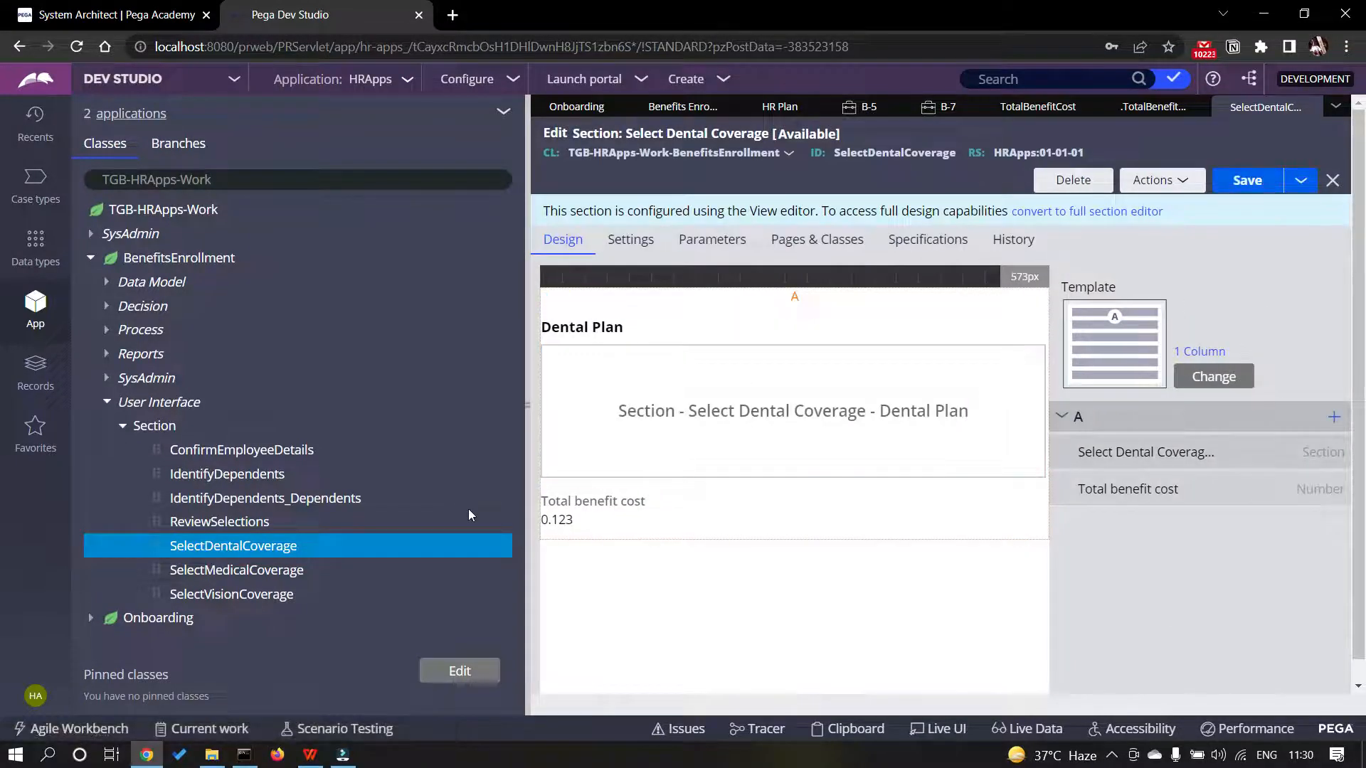
# - In the SelectVisionCoverage section, set the Total benefit cost field's read-only text alignment to Left and save the section
pyautogui.click(244, 595)
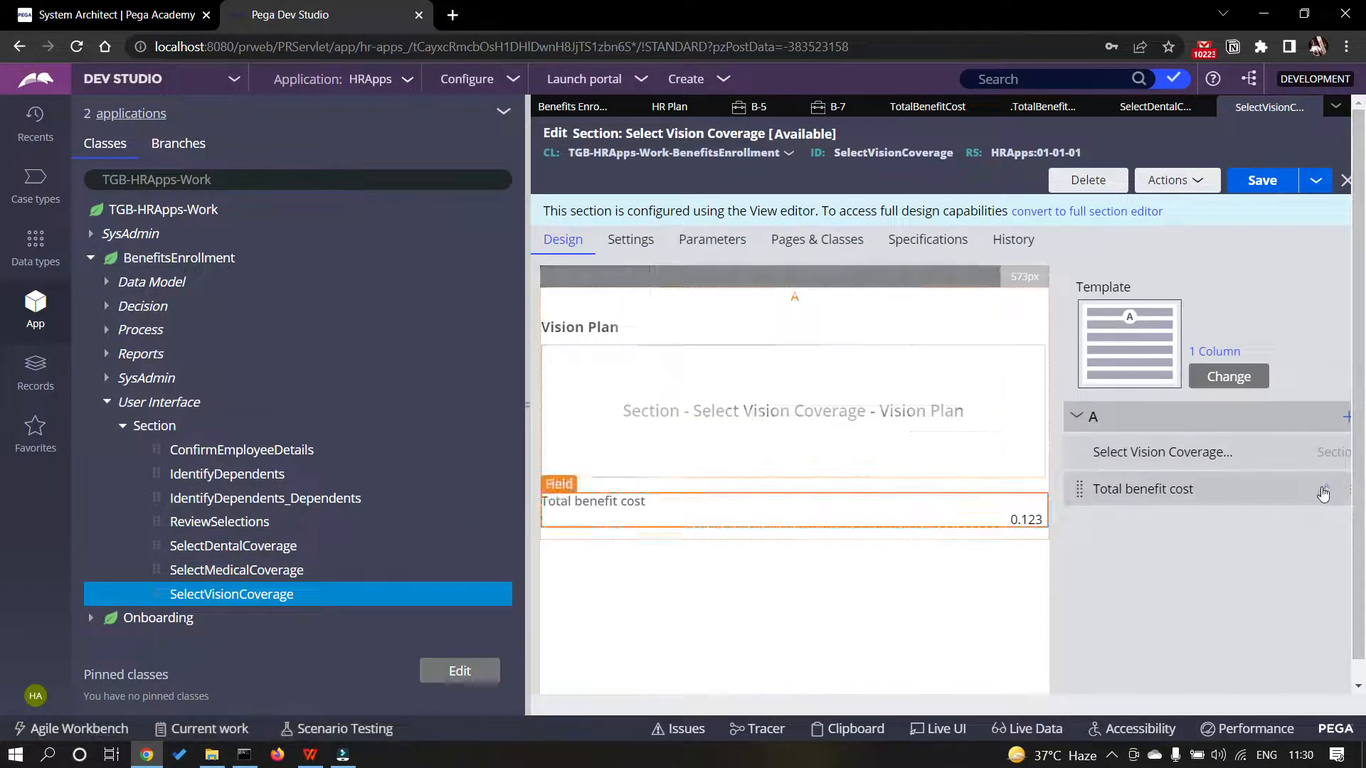
pyautogui.click(1321, 488)
pyautogui.click(782, 273)
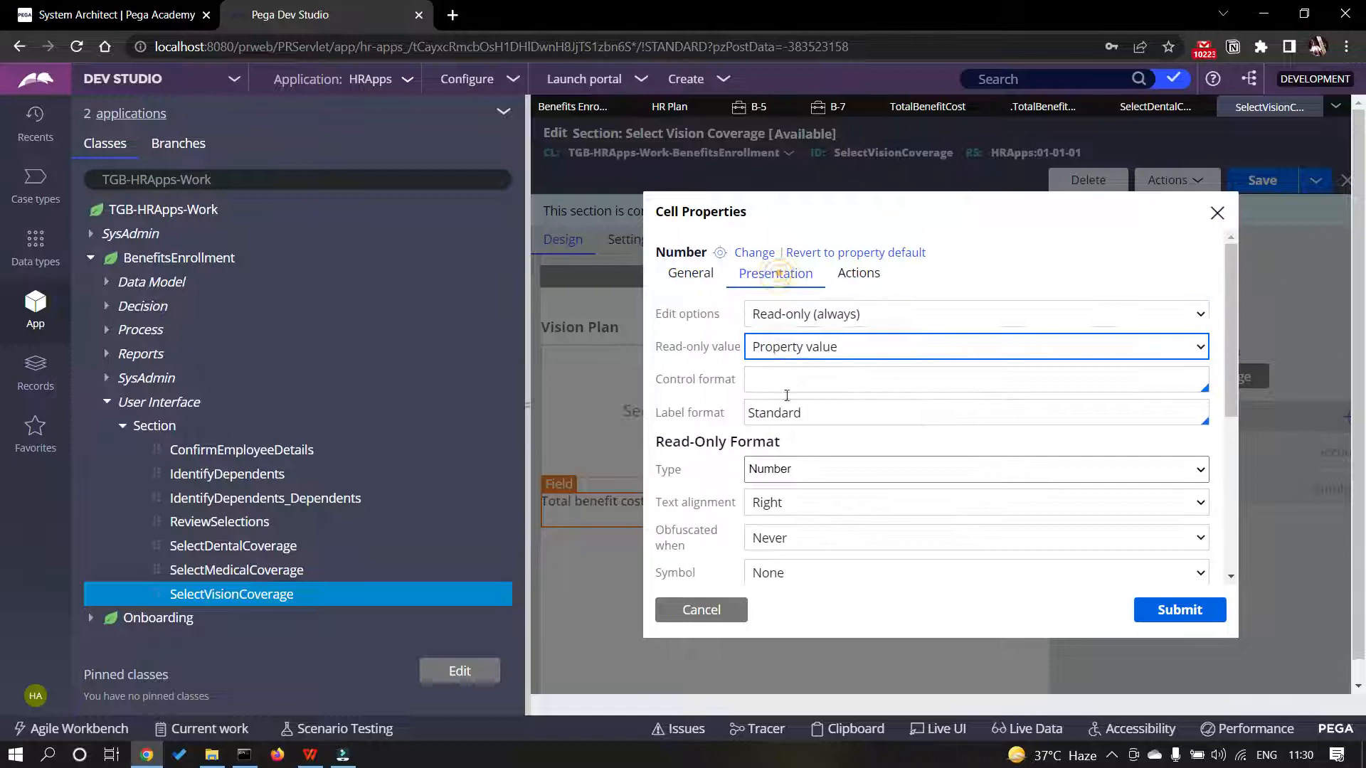
pyautogui.click(815, 510)
pyautogui.click(814, 526)
pyautogui.click(1149, 609)
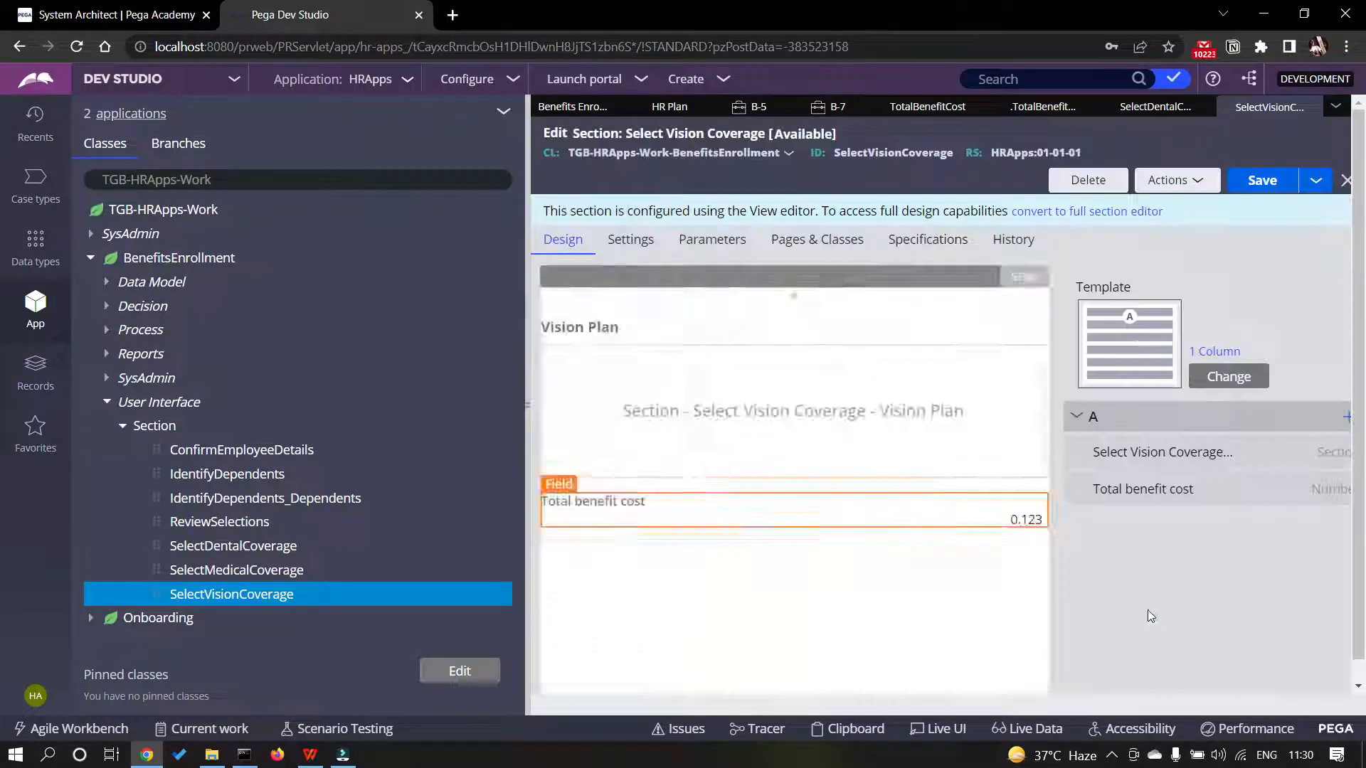
pyautogui.click(1262, 180)
# - In the ReviewSelections section, set the Total benefit cost field's read-only text alignment to Left and save the section
pyautogui.click(213, 522)
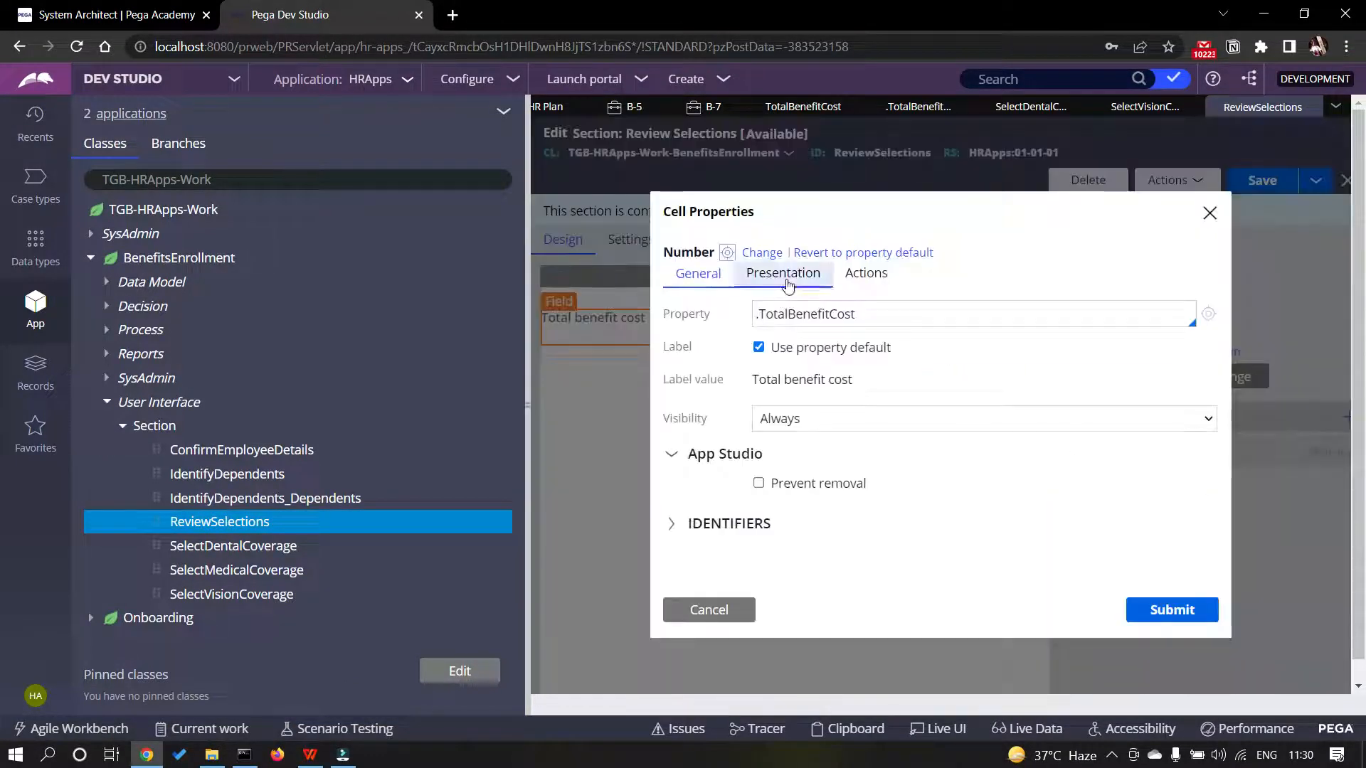
pyautogui.click(782, 273)
pyautogui.click(813, 501)
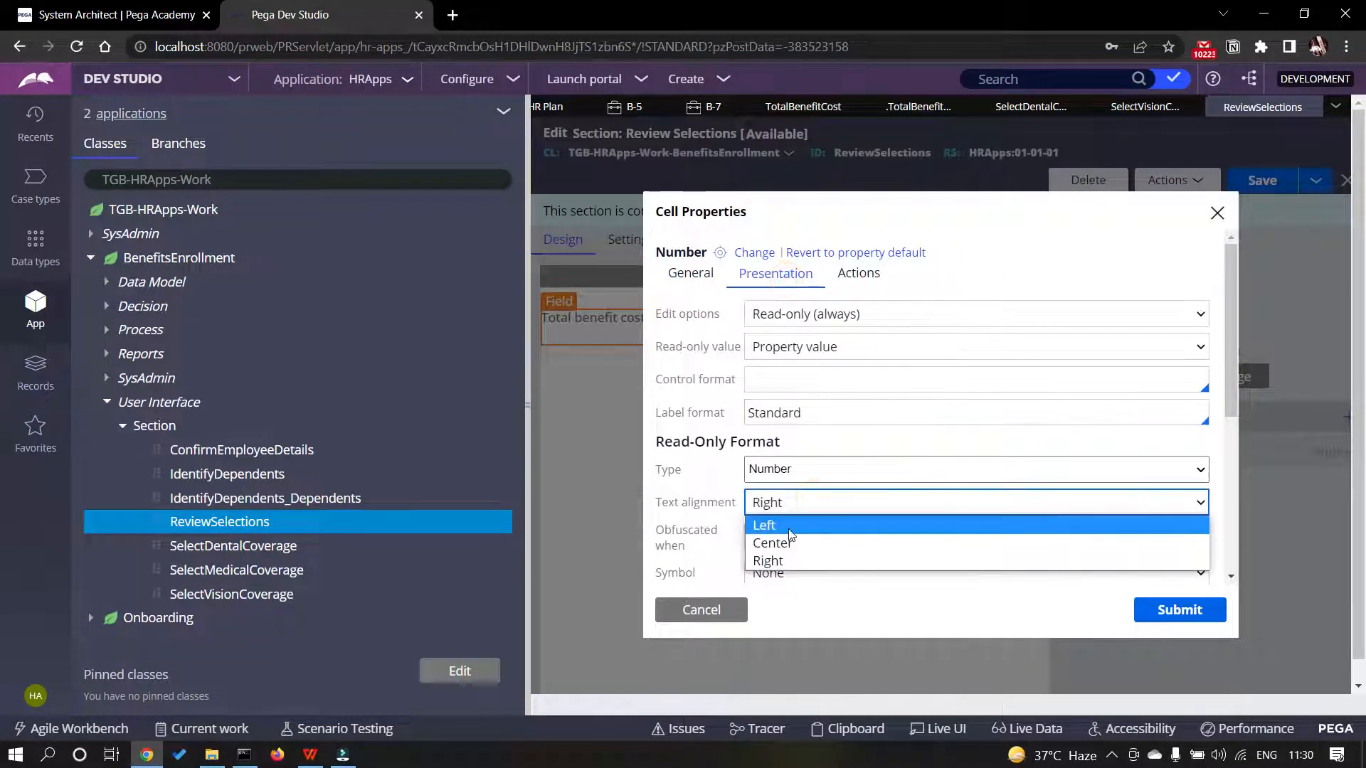
pyautogui.click(764, 525)
pyautogui.click(1201, 612)
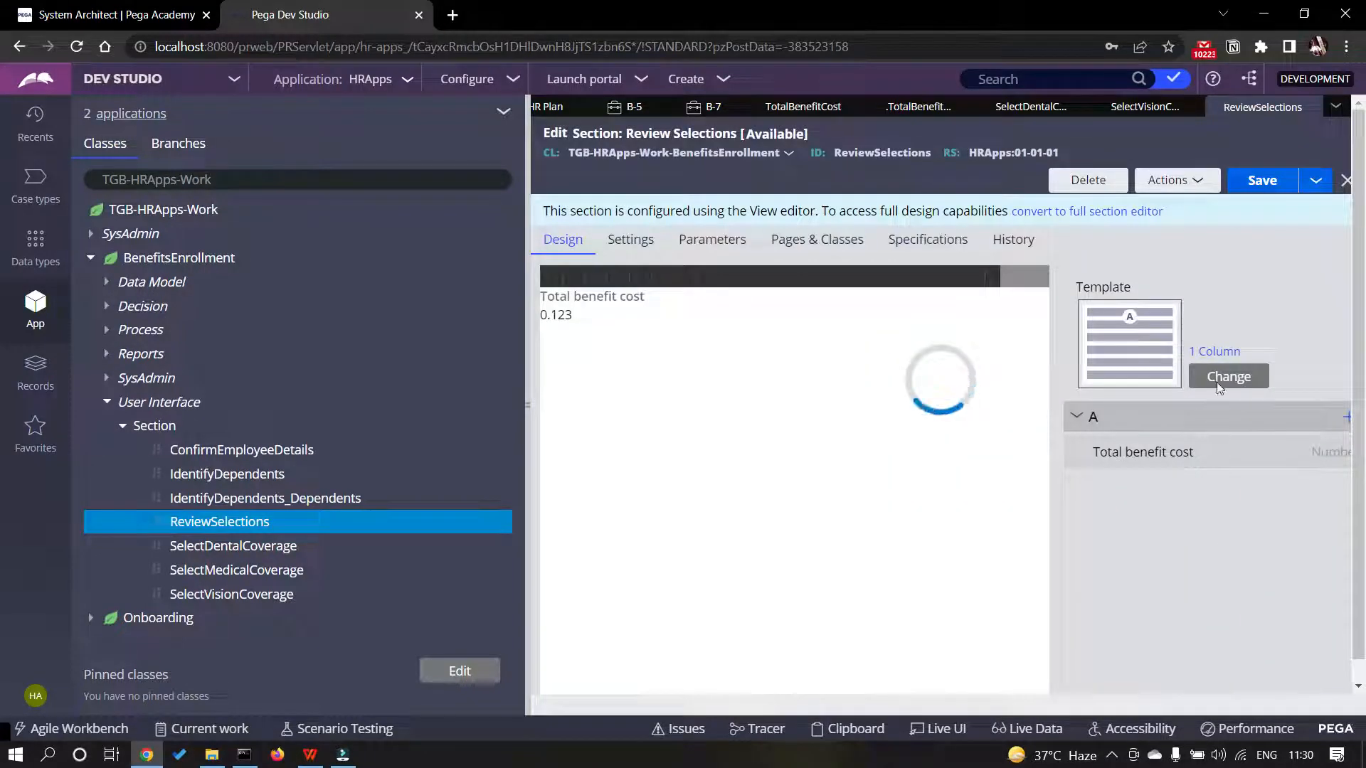
pyautogui.click(1261, 180)
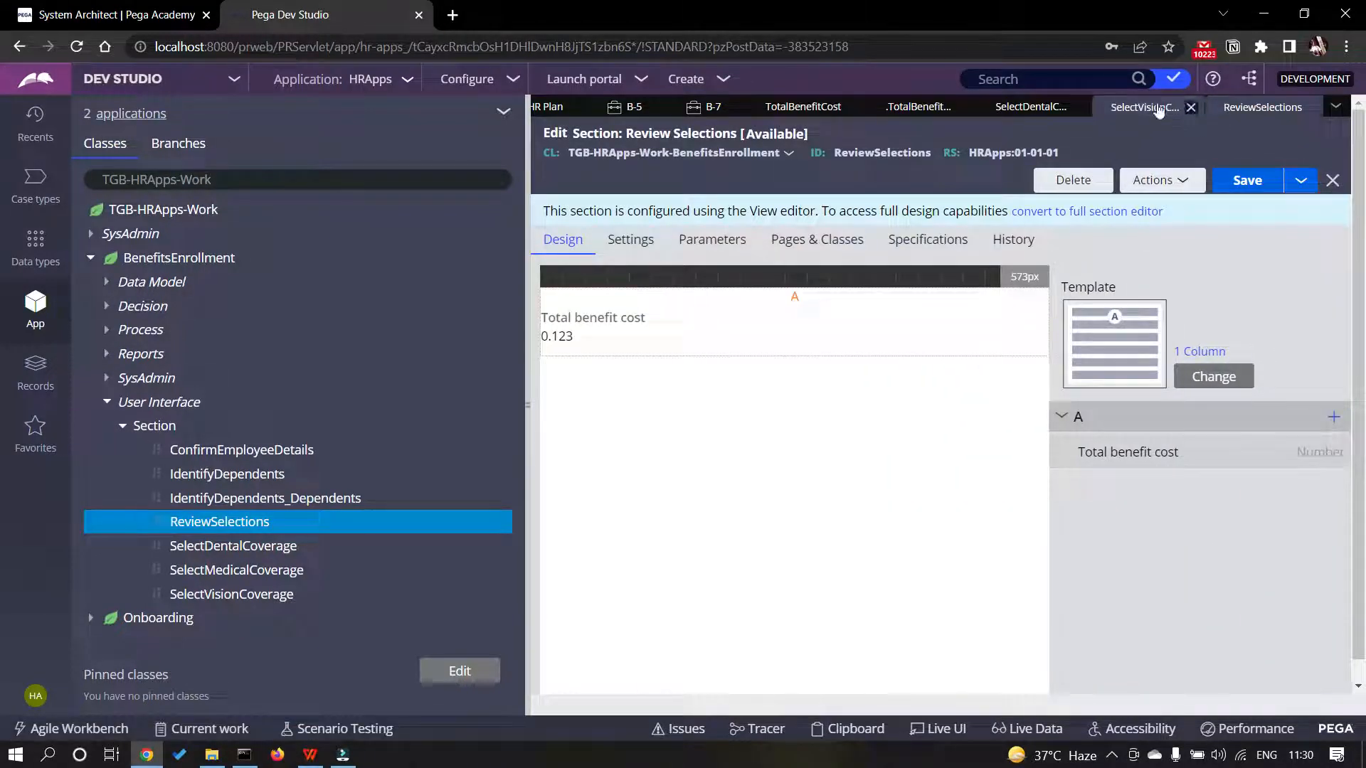
pyautogui.click(1247, 180)
# - Close the open sections, the TotalBenefitCost property and declare expression, and cases B-7 and B-5, keeping HR Plan open
pyautogui.click(963, 105)
pyautogui.click(1022, 108)
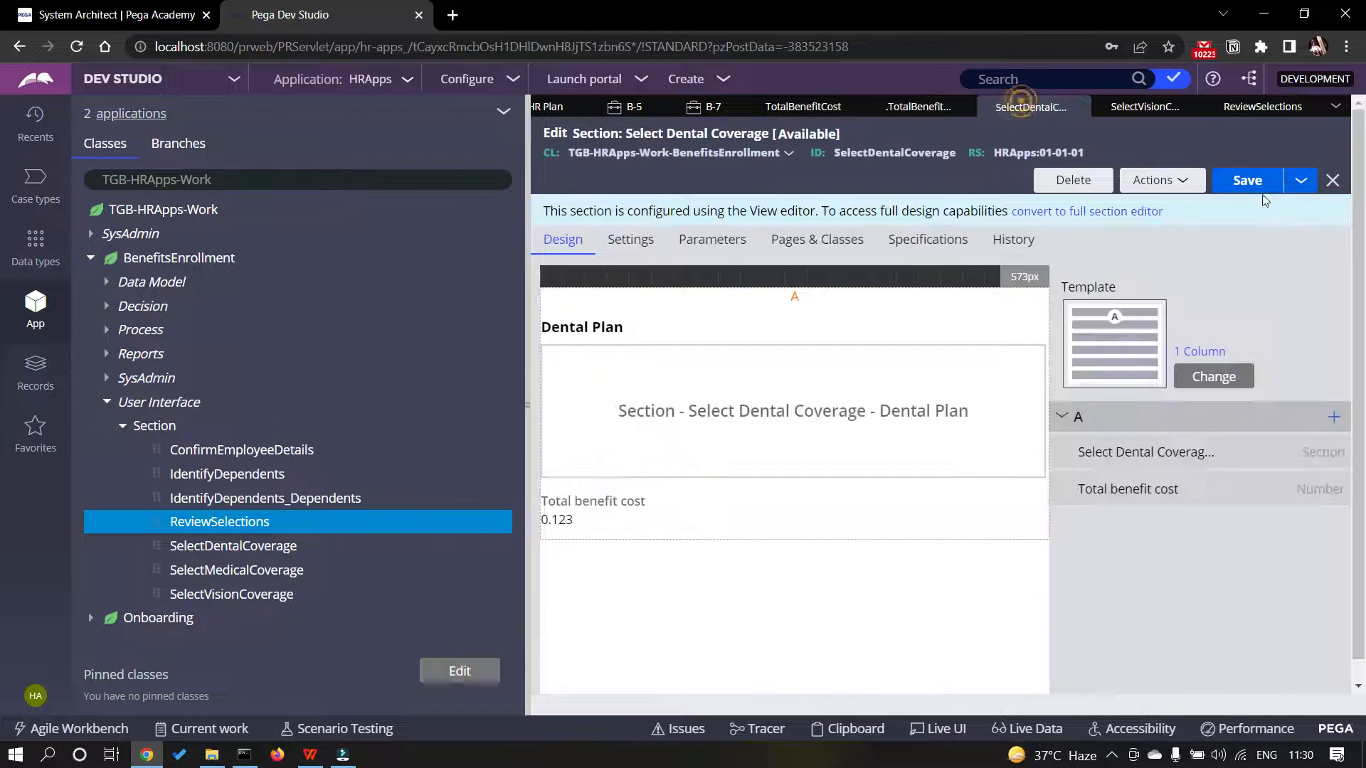
pyautogui.click(1078, 107)
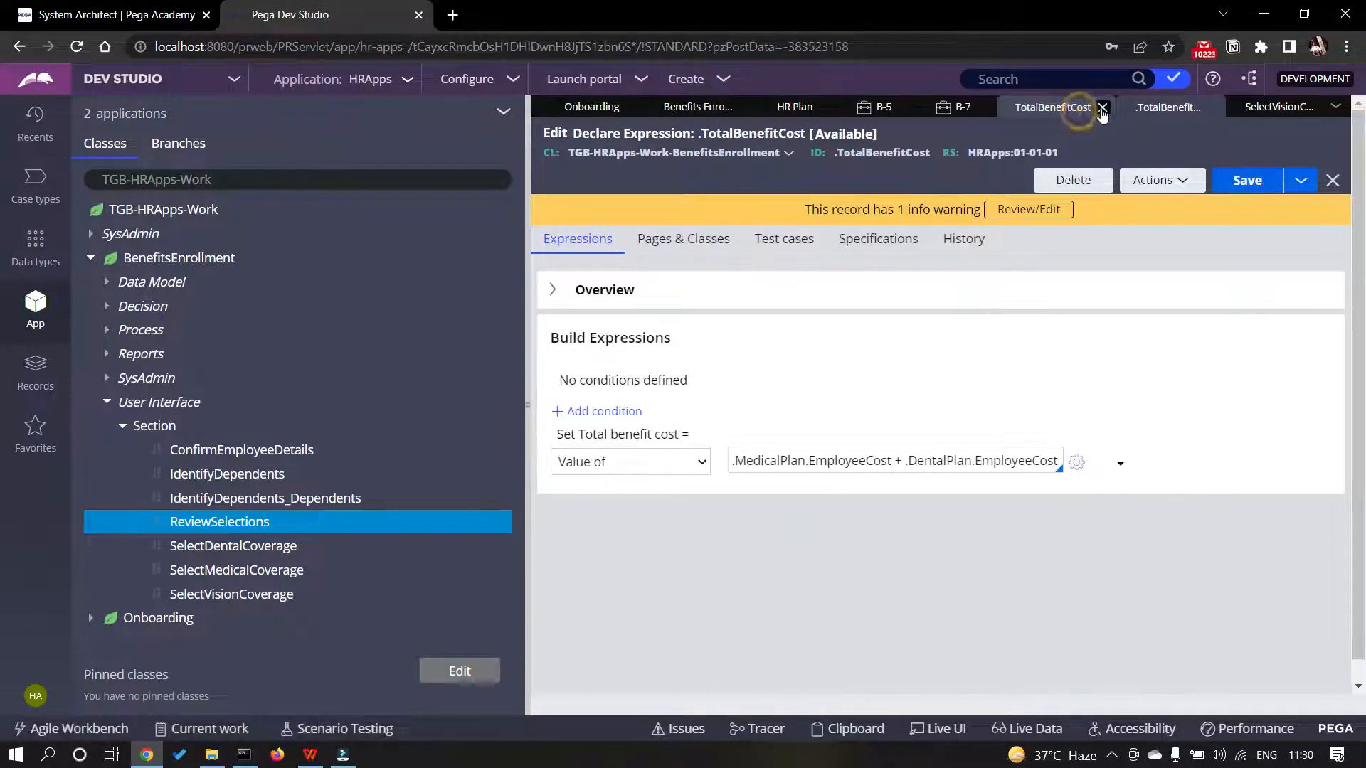
pyautogui.click(1143, 108)
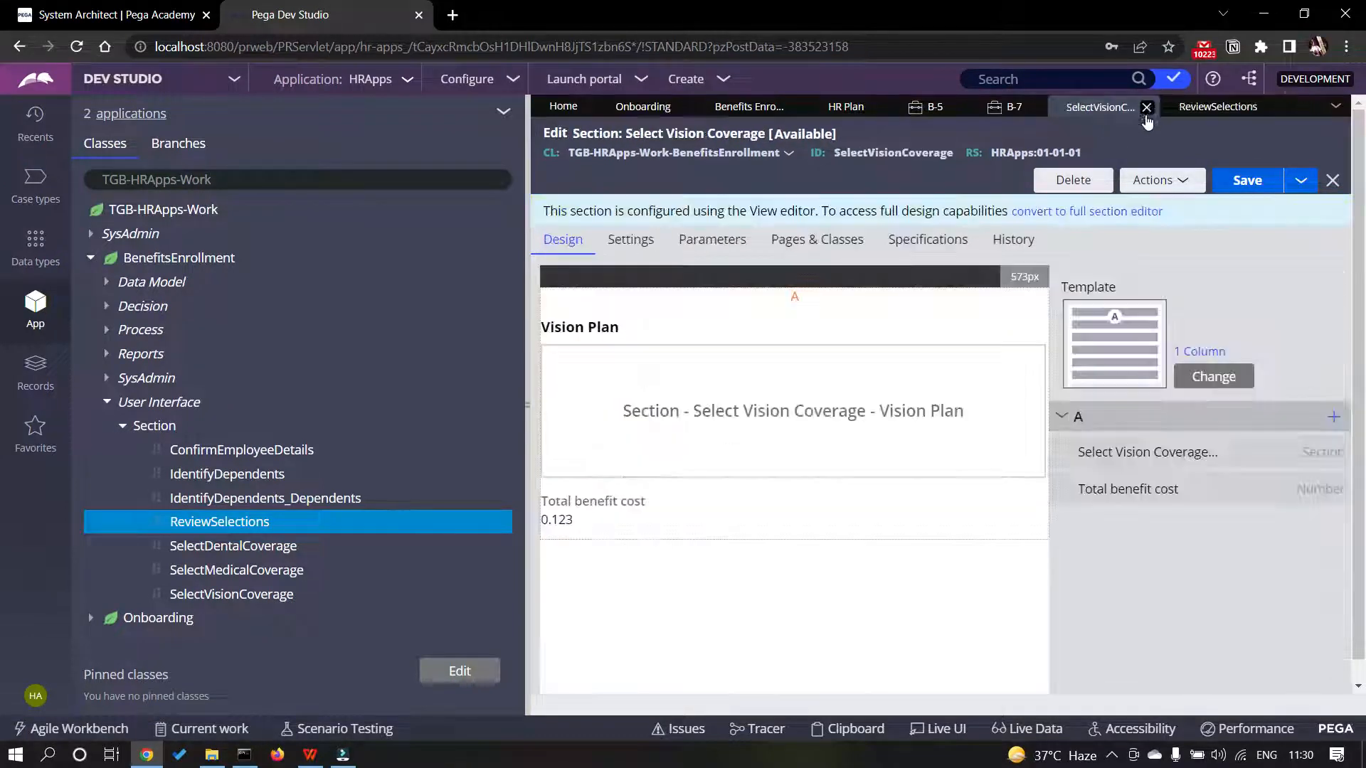
pyautogui.click(1153, 108)
pyautogui.click(1155, 107)
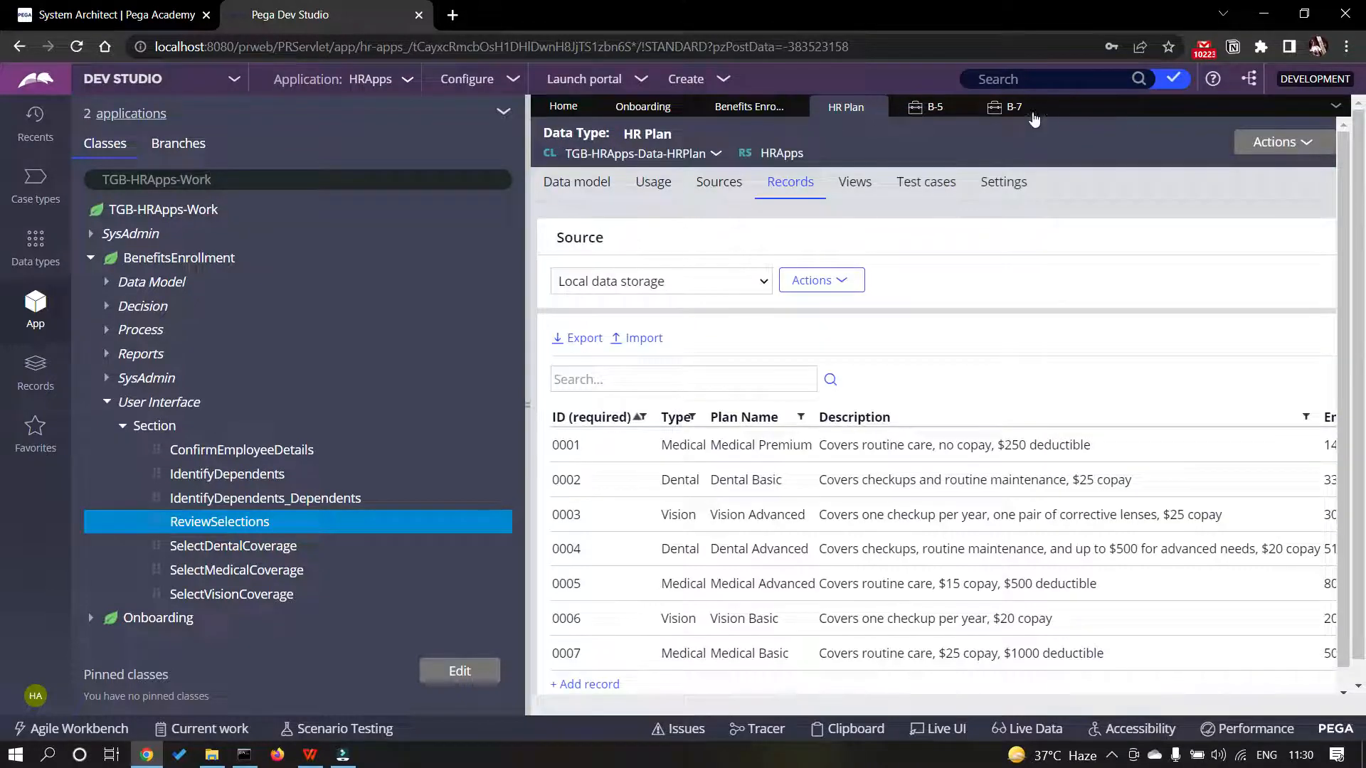
pyautogui.click(1010, 107)
pyautogui.click(1040, 107)
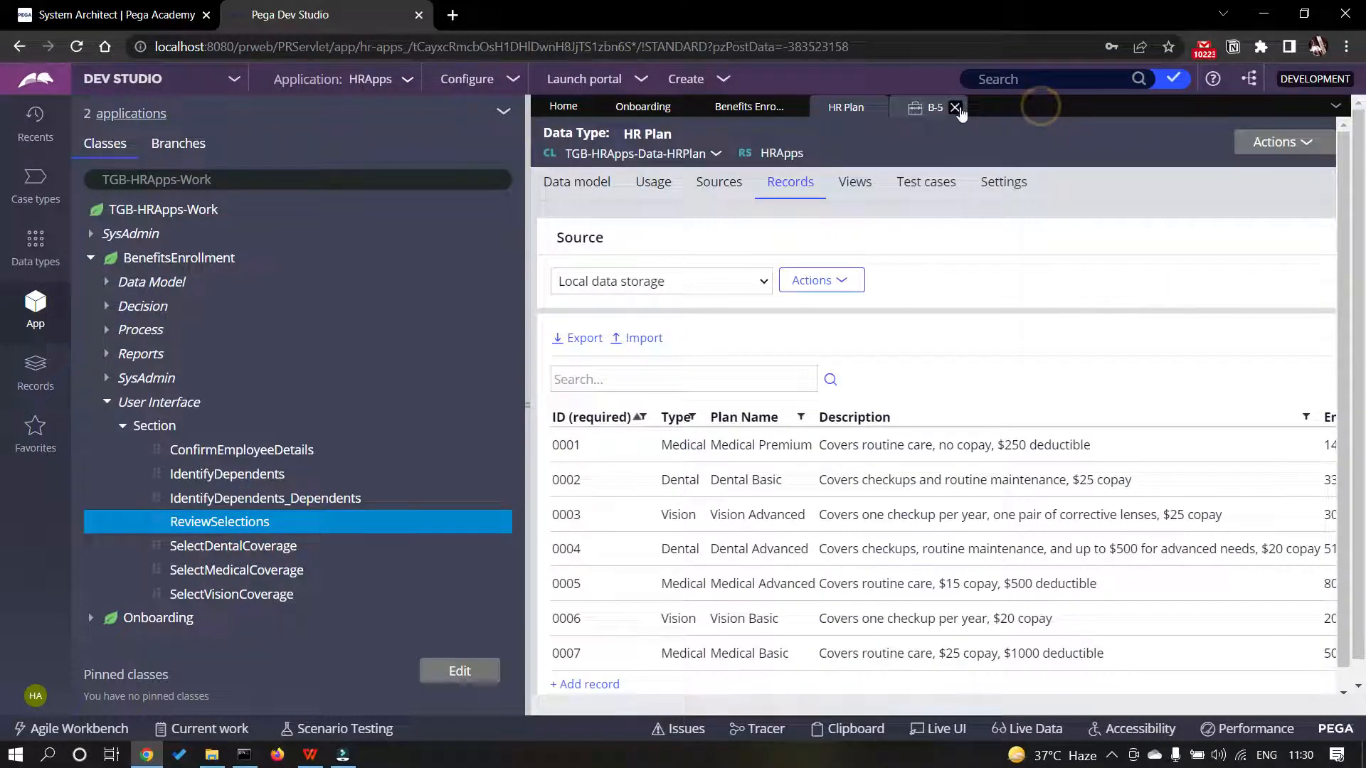
pyautogui.click(953, 107)
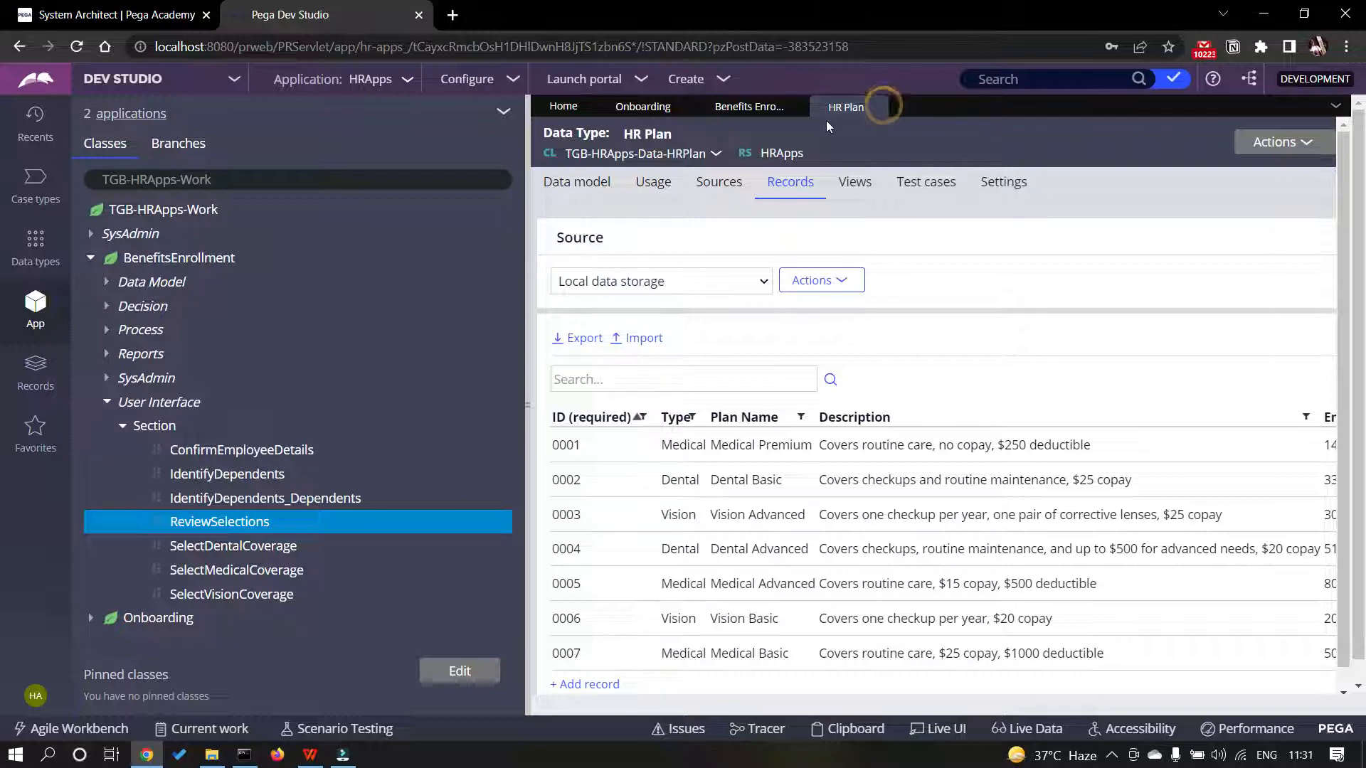
# - Close HR Plan and run a new Benefits Enrollment case, submitting it as Married/Partnered and through the Identify Dependents step
pyautogui.click(876, 107)
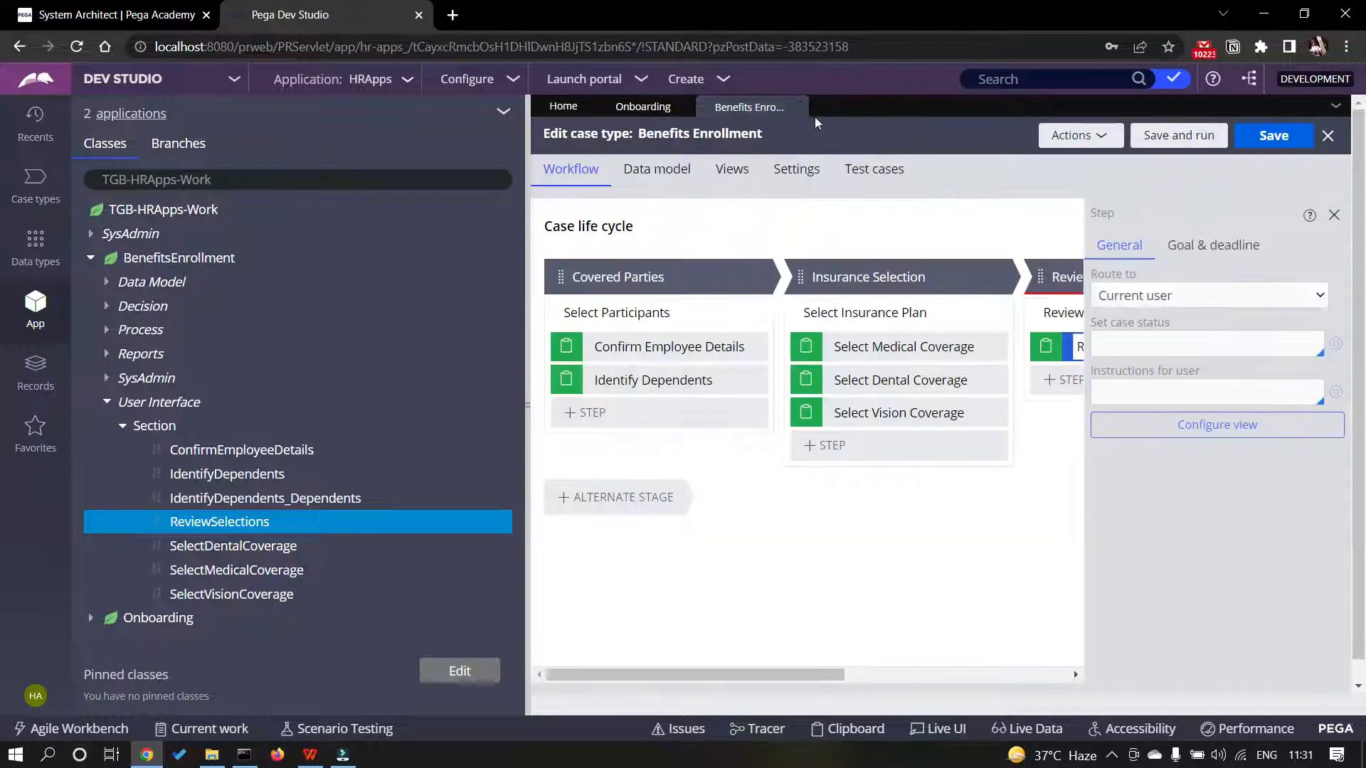
pyautogui.click(1135, 134)
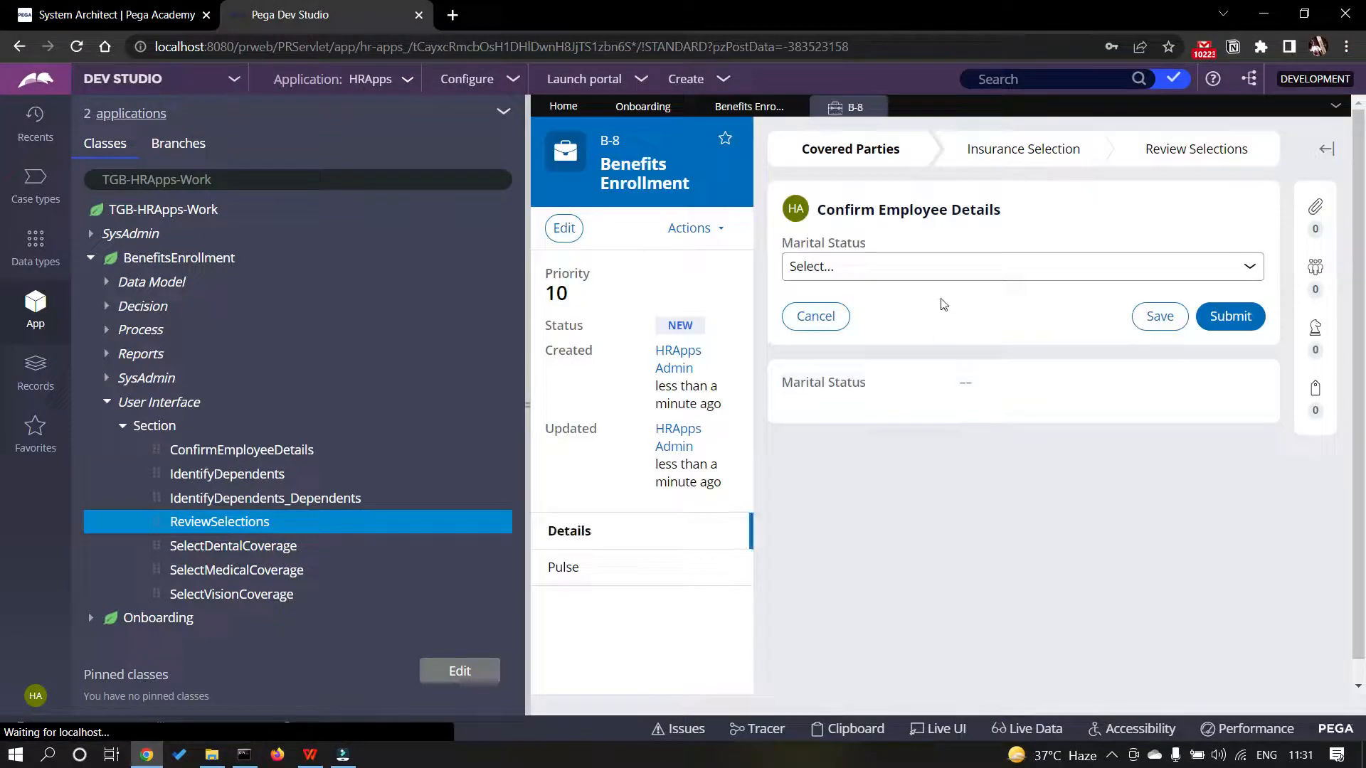
pyautogui.click(936, 267)
pyautogui.click(887, 326)
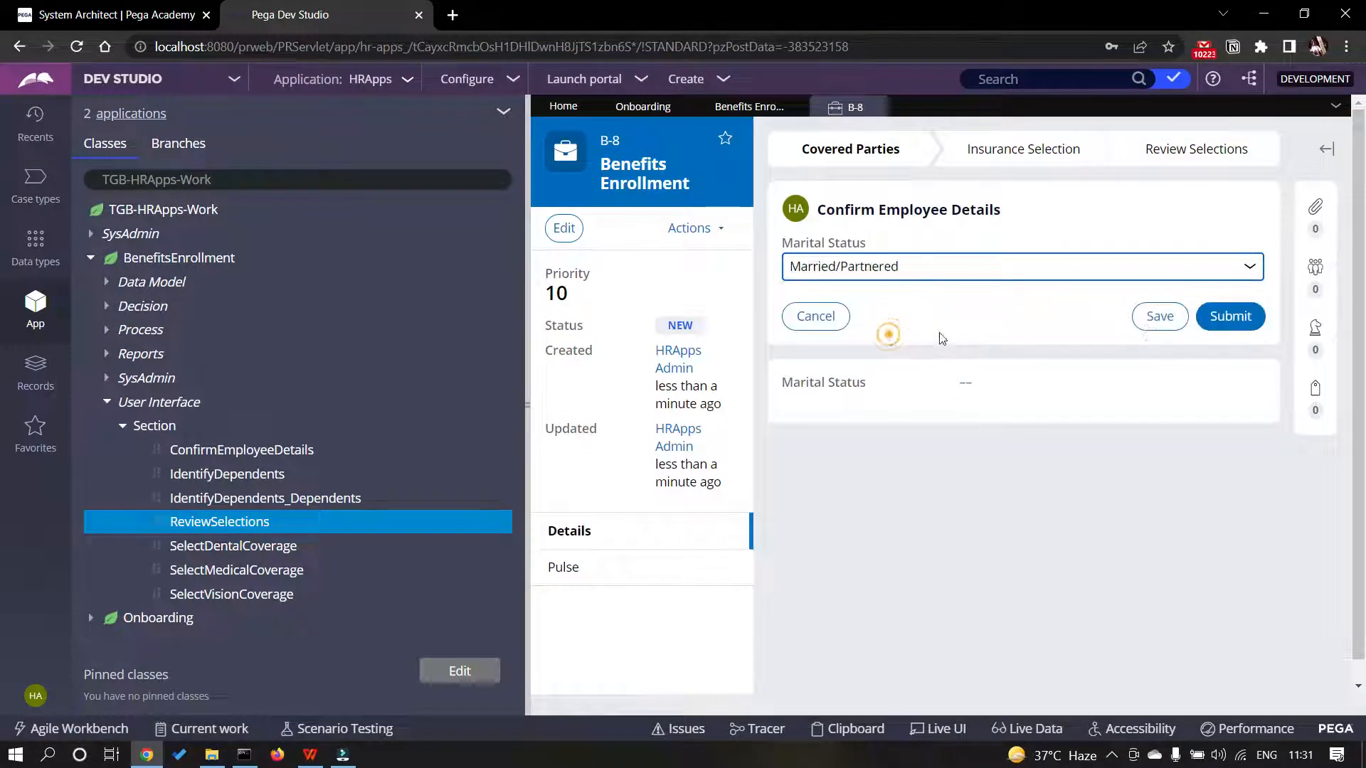
pyautogui.click(1229, 316)
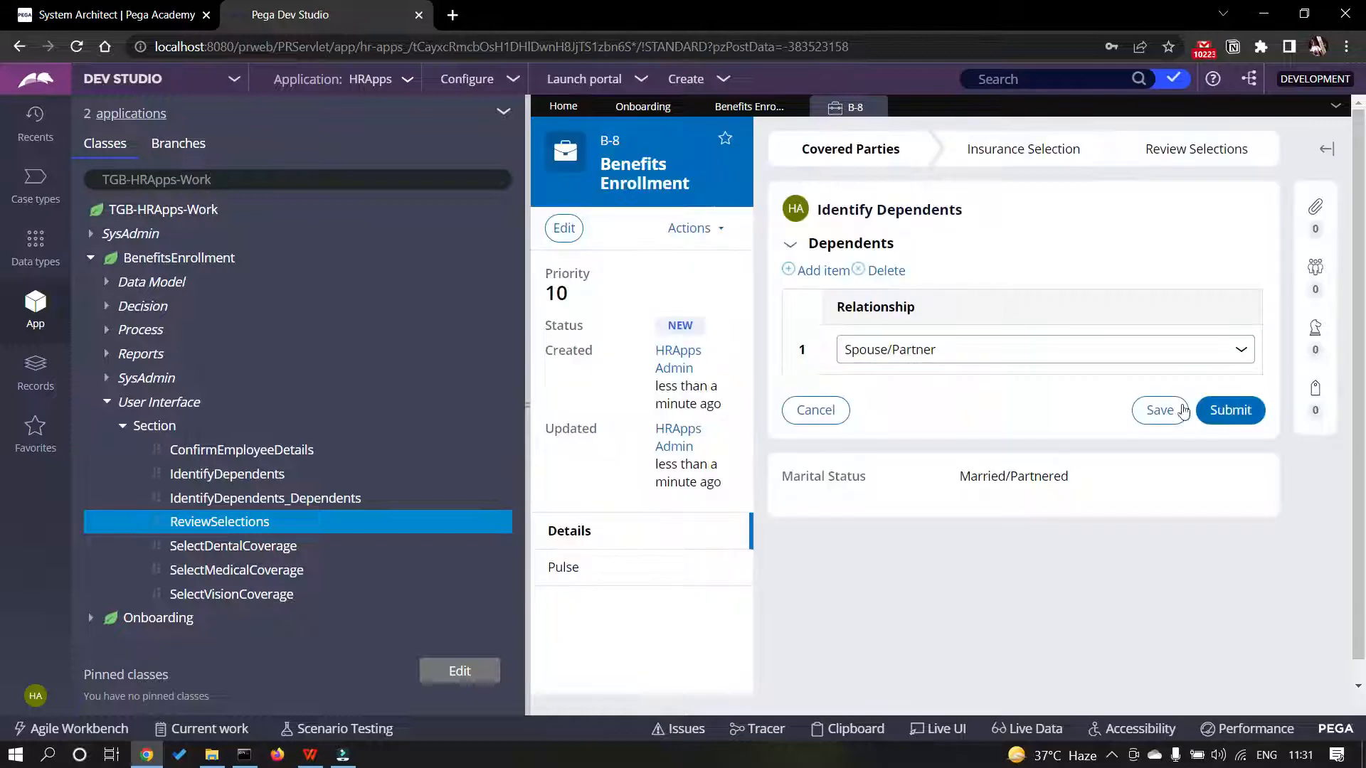
pyautogui.click(1243, 416)
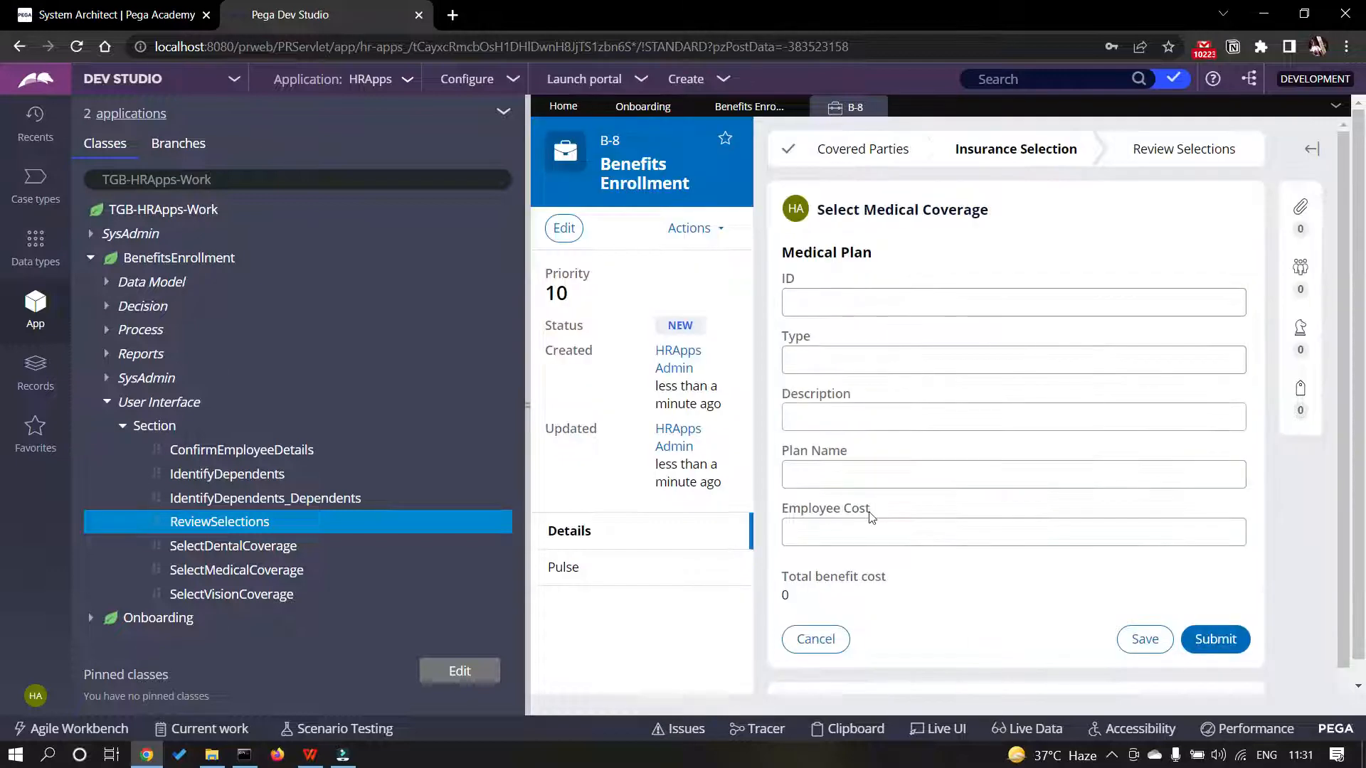
# - Submit the case's medical coverage with an employee cost of 10 and its dental coverage with an employee cost of 20
pyautogui.click(856, 538)
pyautogui.write('10')
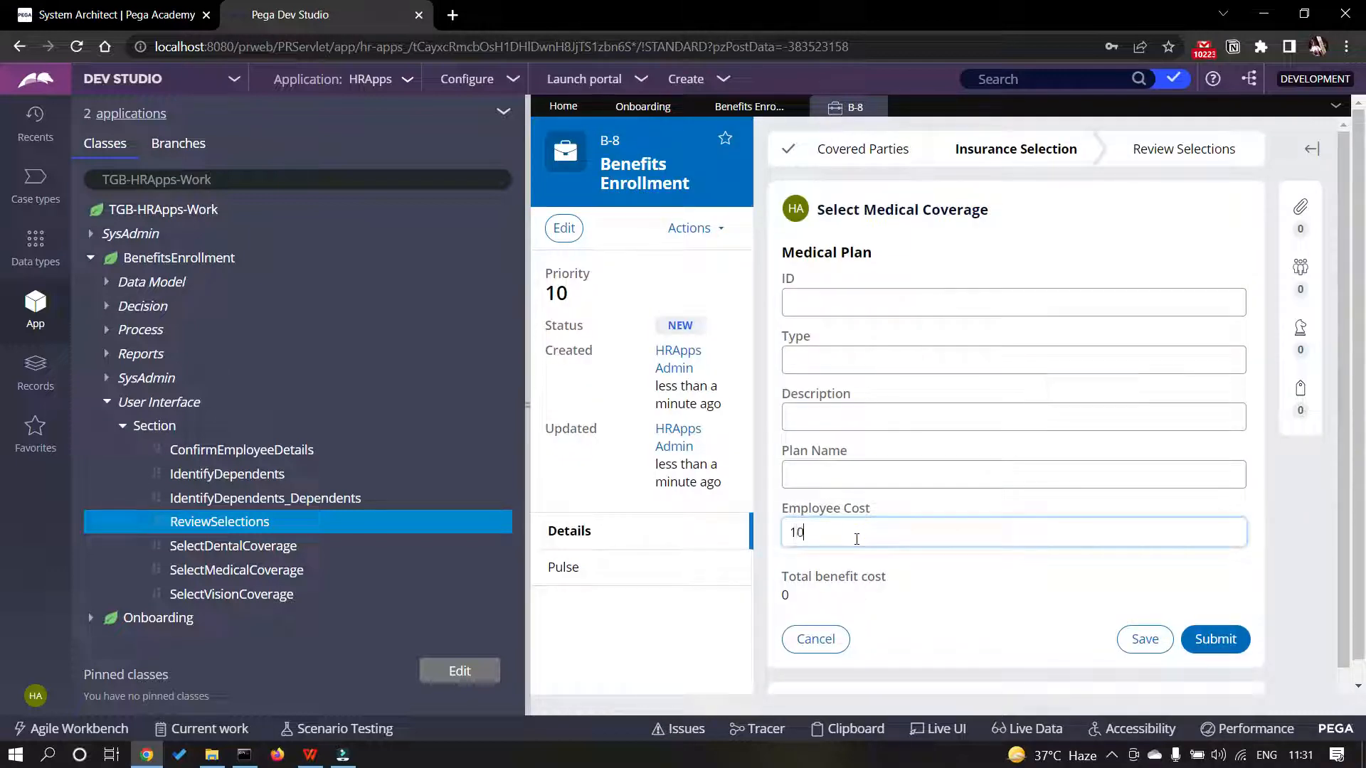
pyautogui.click(989, 564)
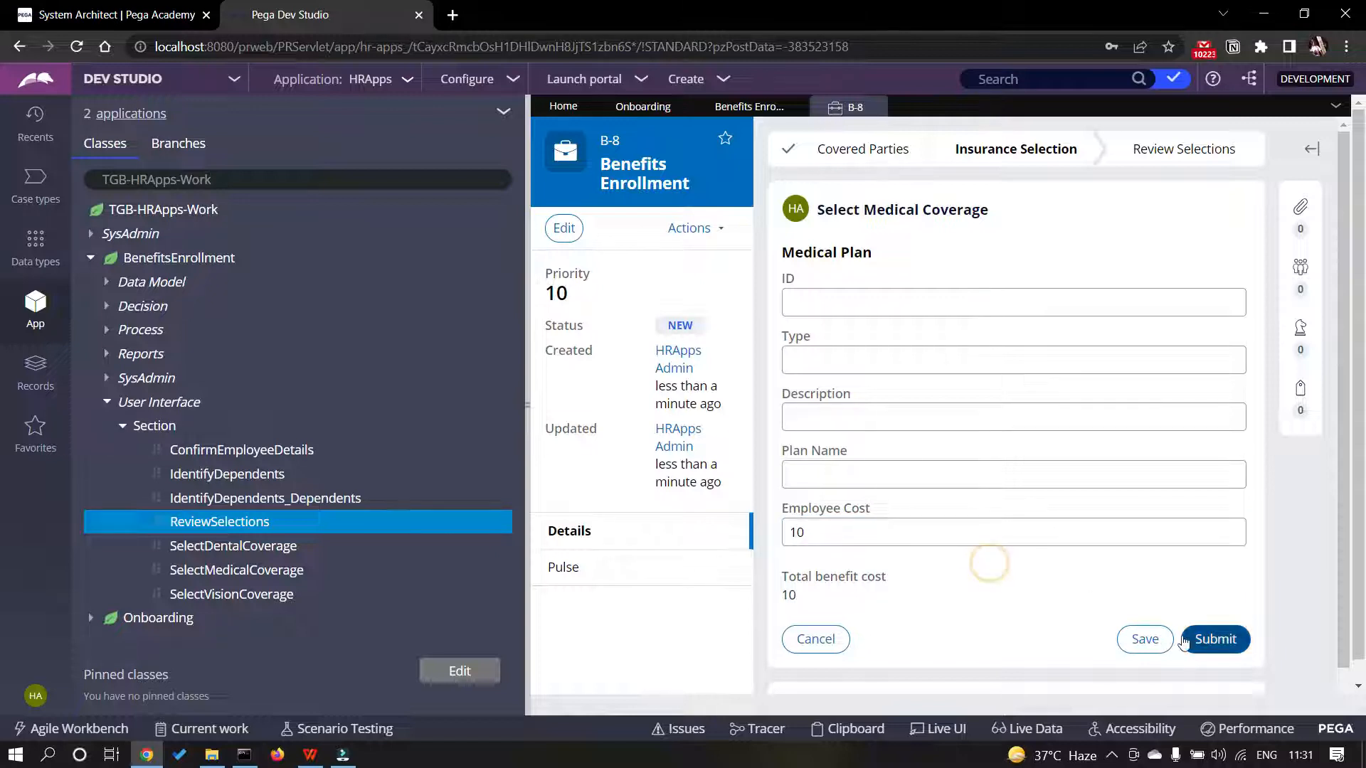
pyautogui.click(1212, 643)
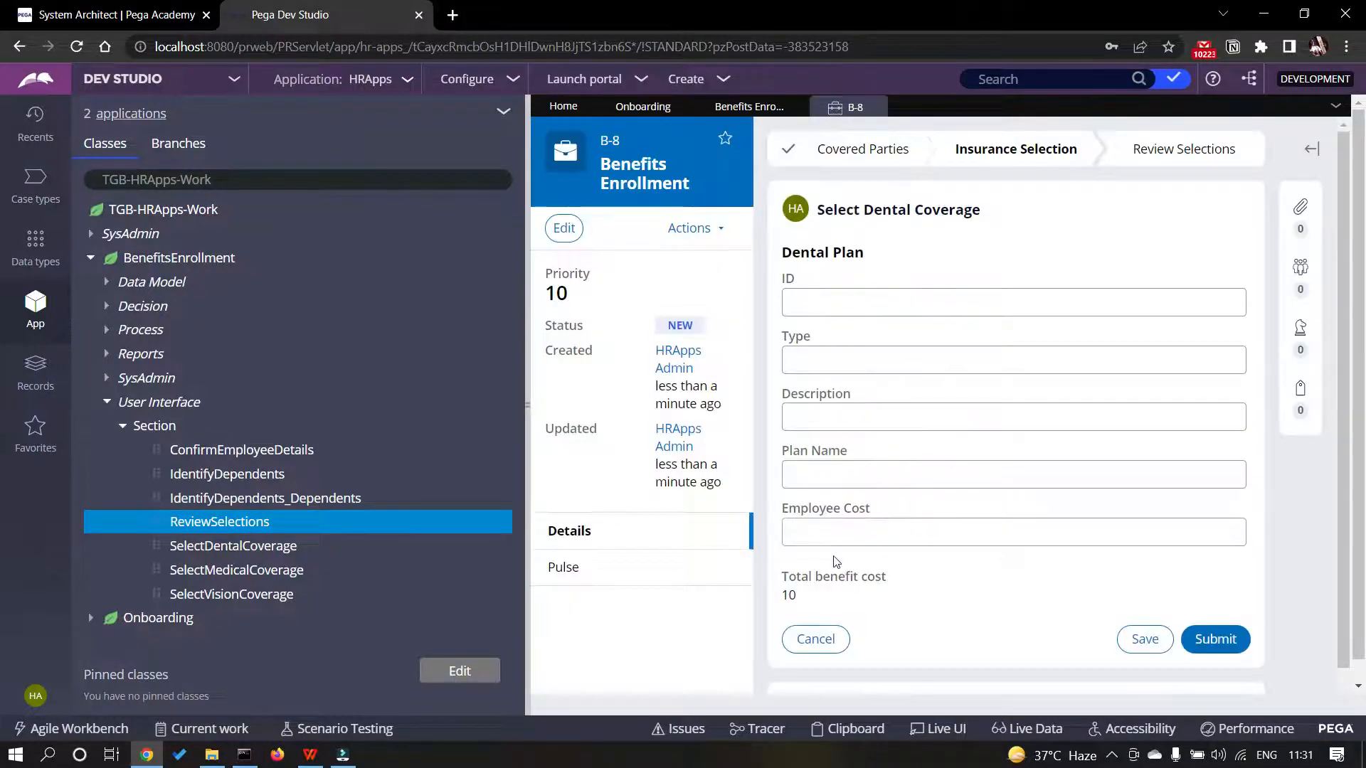
pyautogui.click(856, 530)
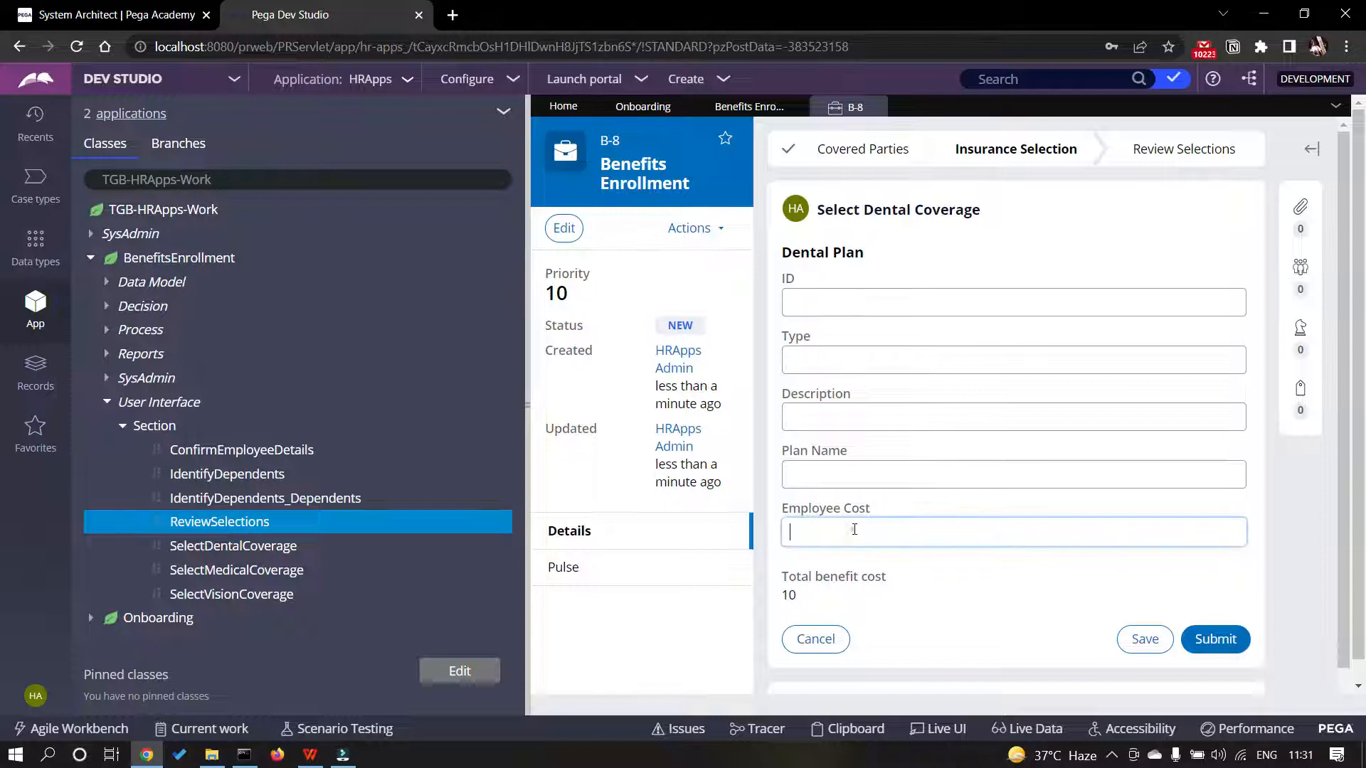
pyautogui.write('20')
pyautogui.click(1234, 633)
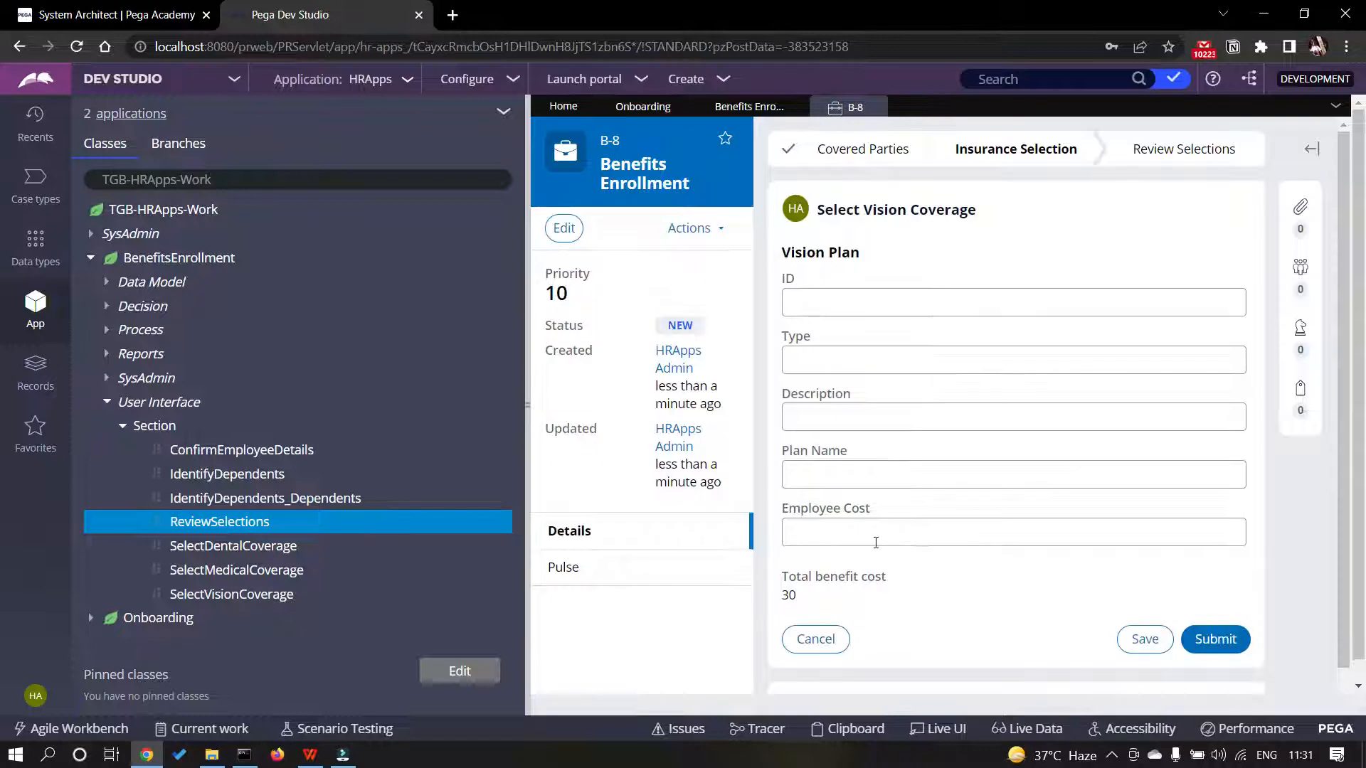
# - Submit the vision coverage with an employee cost of 60, complete Review Selections, and close the case, giving the case life cycle more room
pyautogui.click(875, 536)
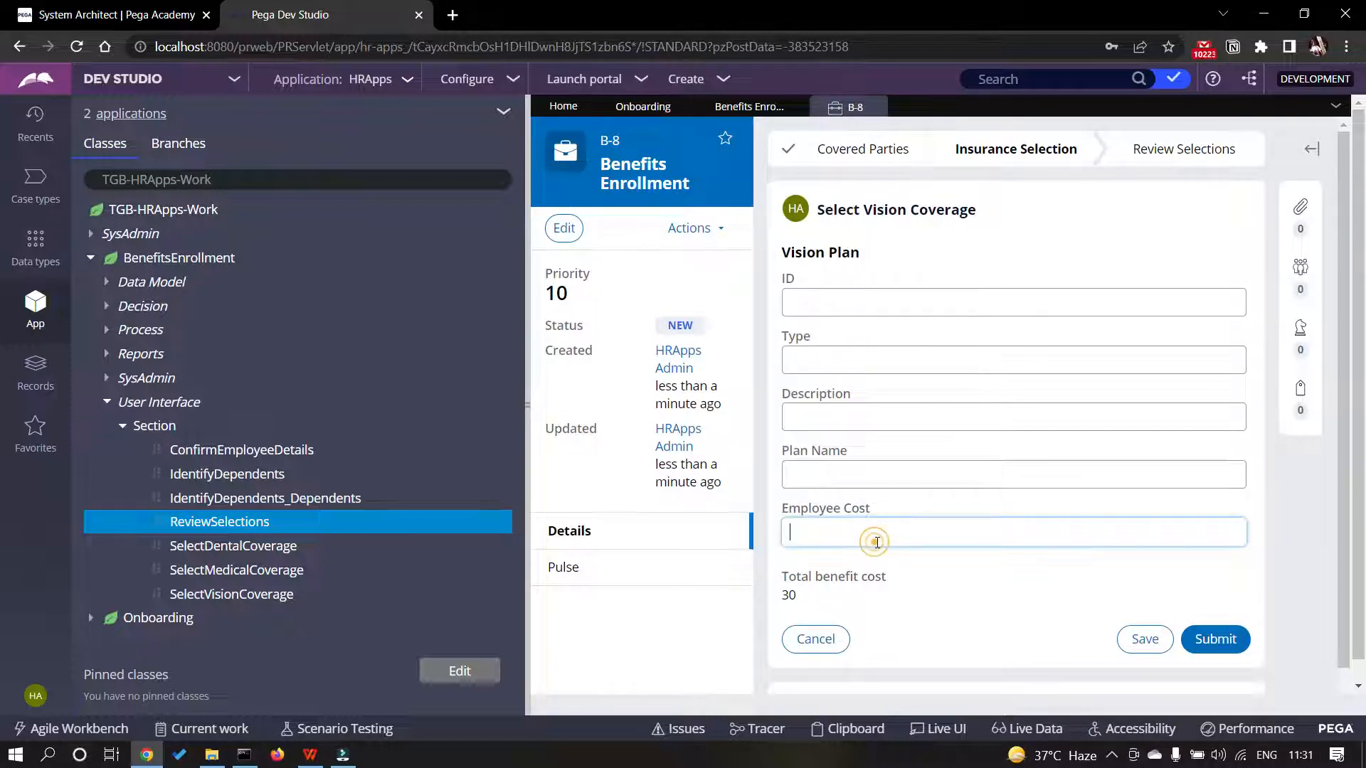
pyautogui.write('60')
pyautogui.click(1216, 640)
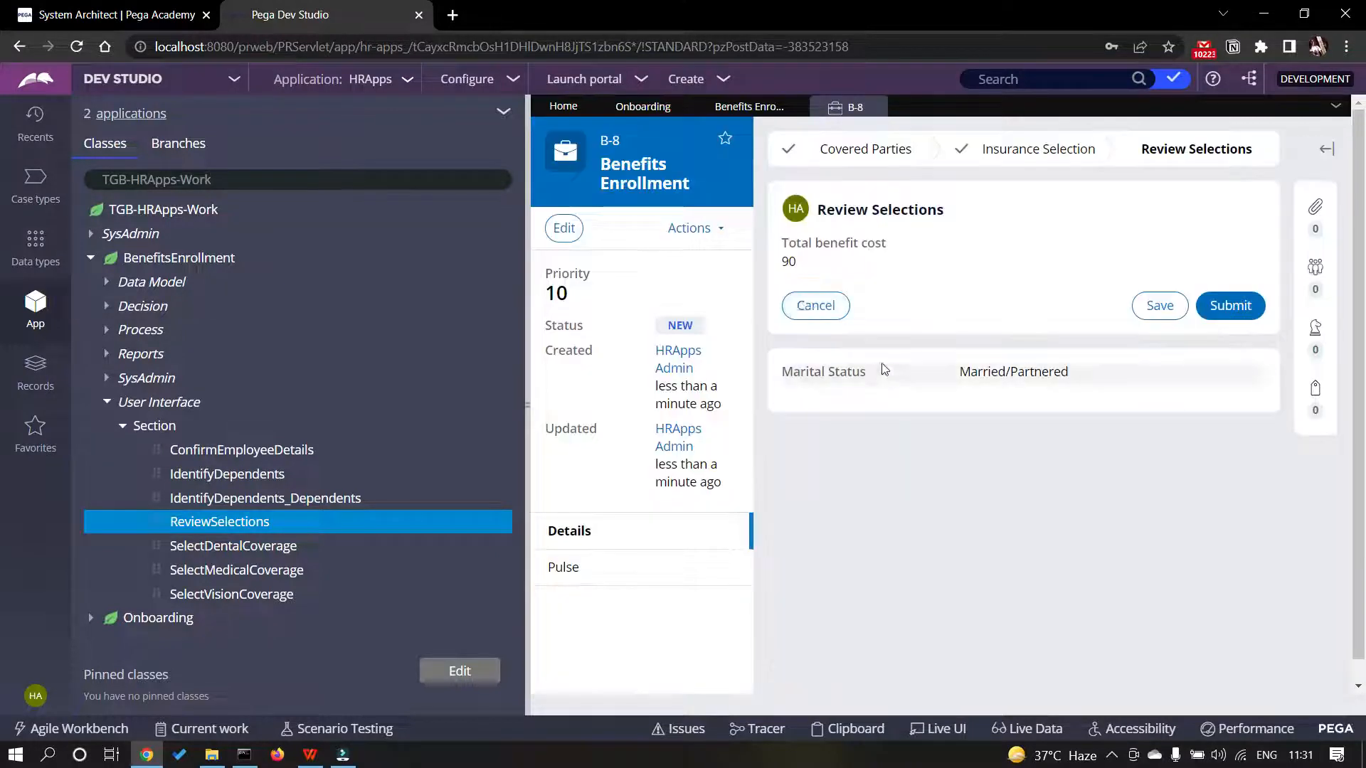
pyautogui.click(1238, 306)
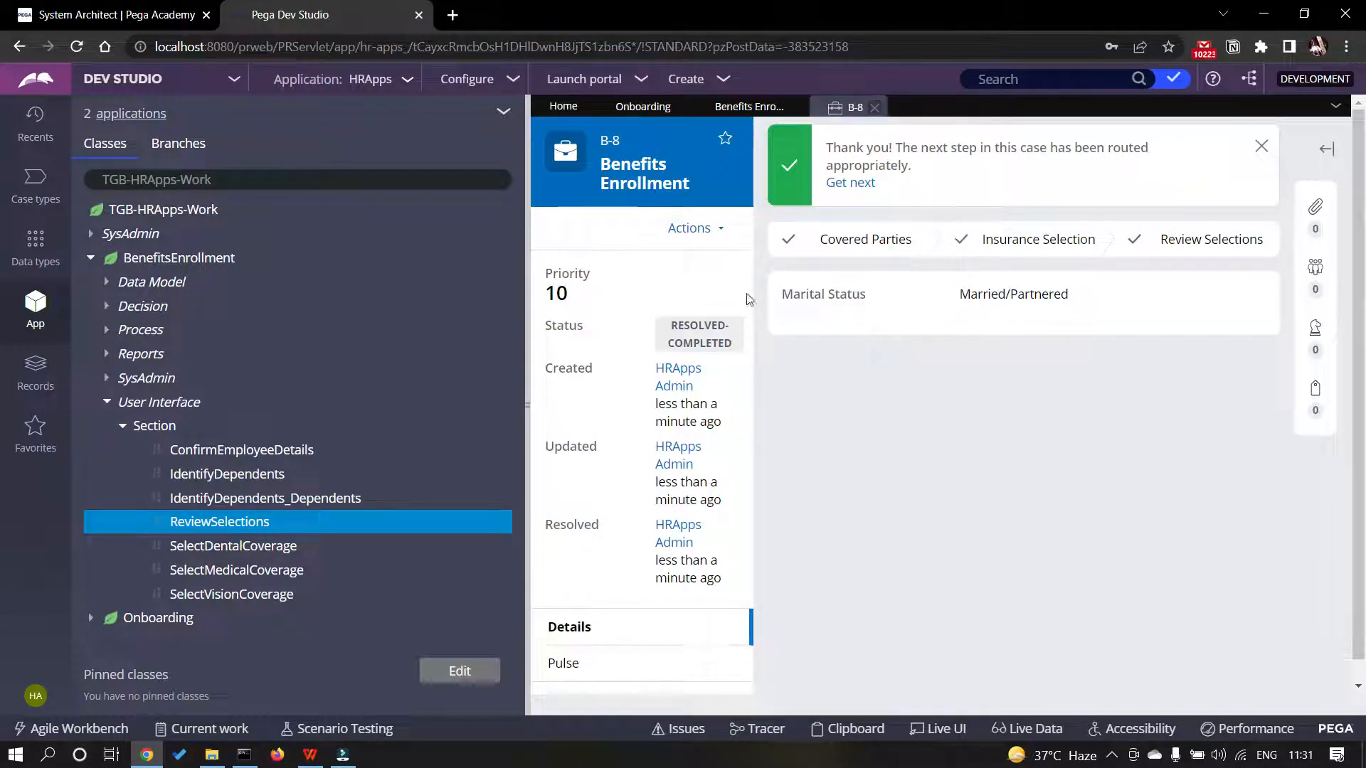
pyautogui.click(879, 107)
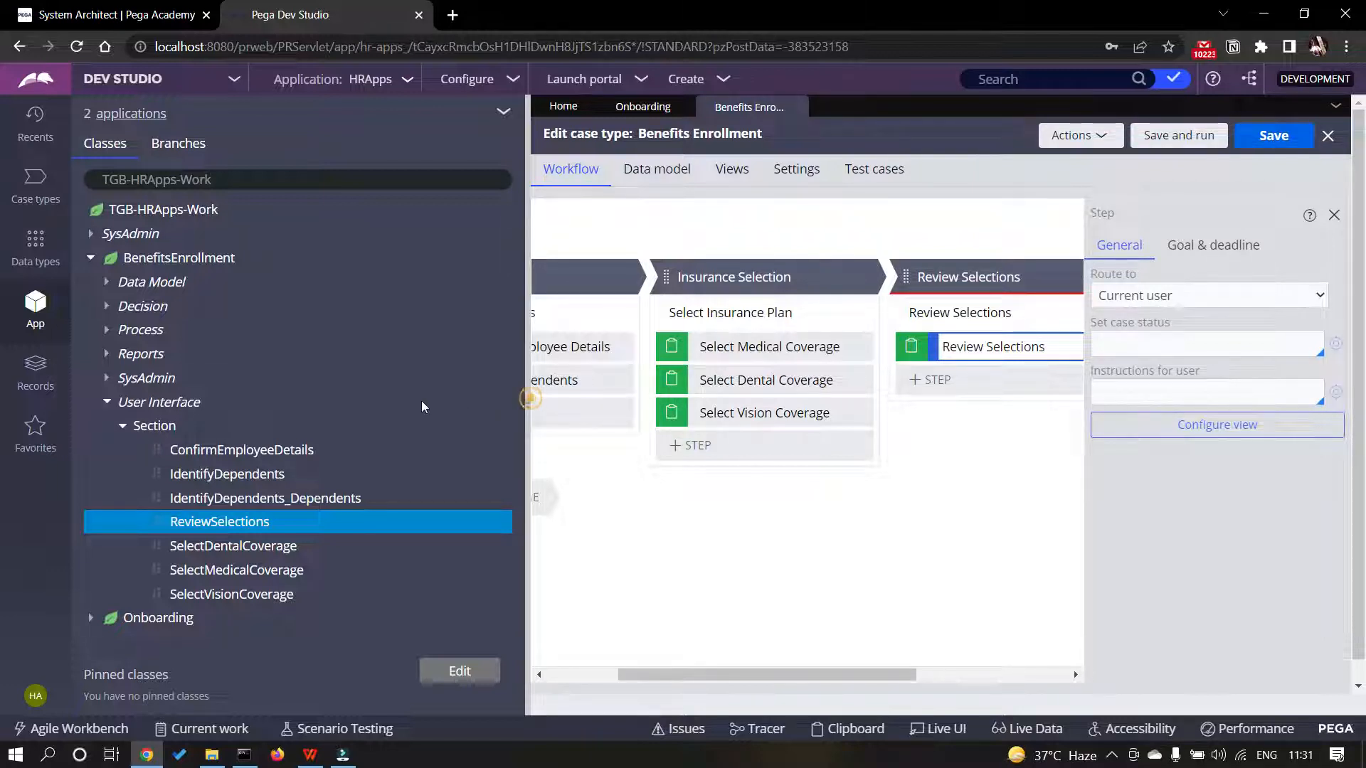
pyautogui.moveTo(527, 406); pyautogui.dragTo(328, 407)
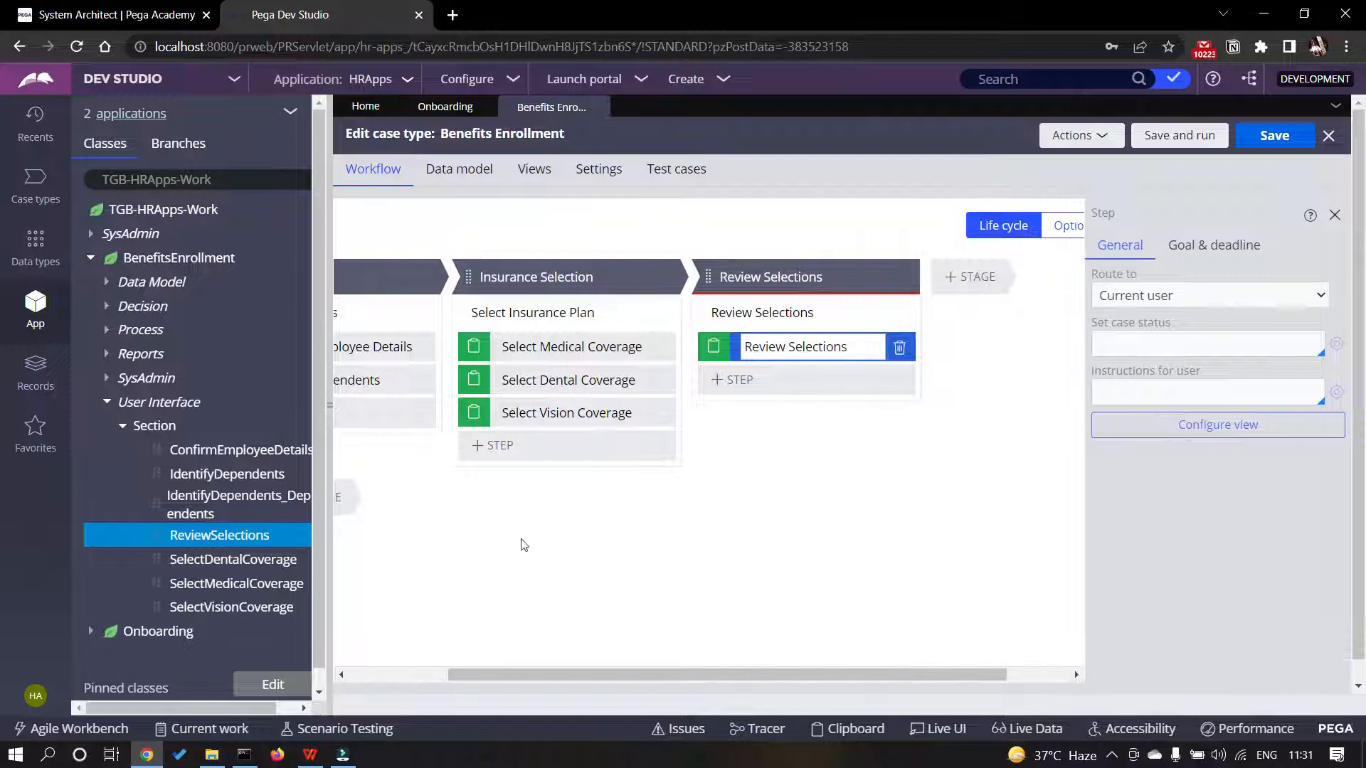
# - Switch to the exercise guide in WPS Office and review the exercises on data models, initializing dependents, and automatically updating total benefit cost
pyautogui.click(309, 755)
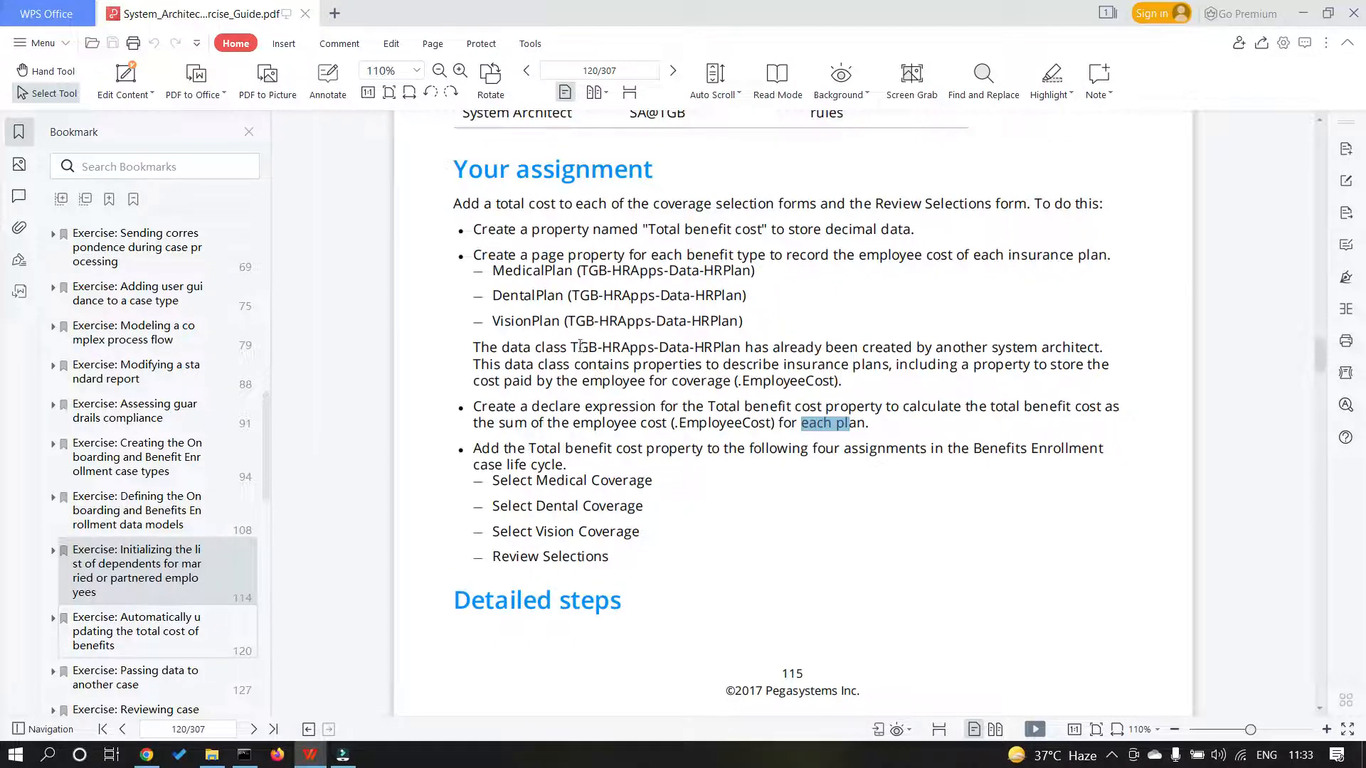
pyautogui.scroll(5, 547, 310)
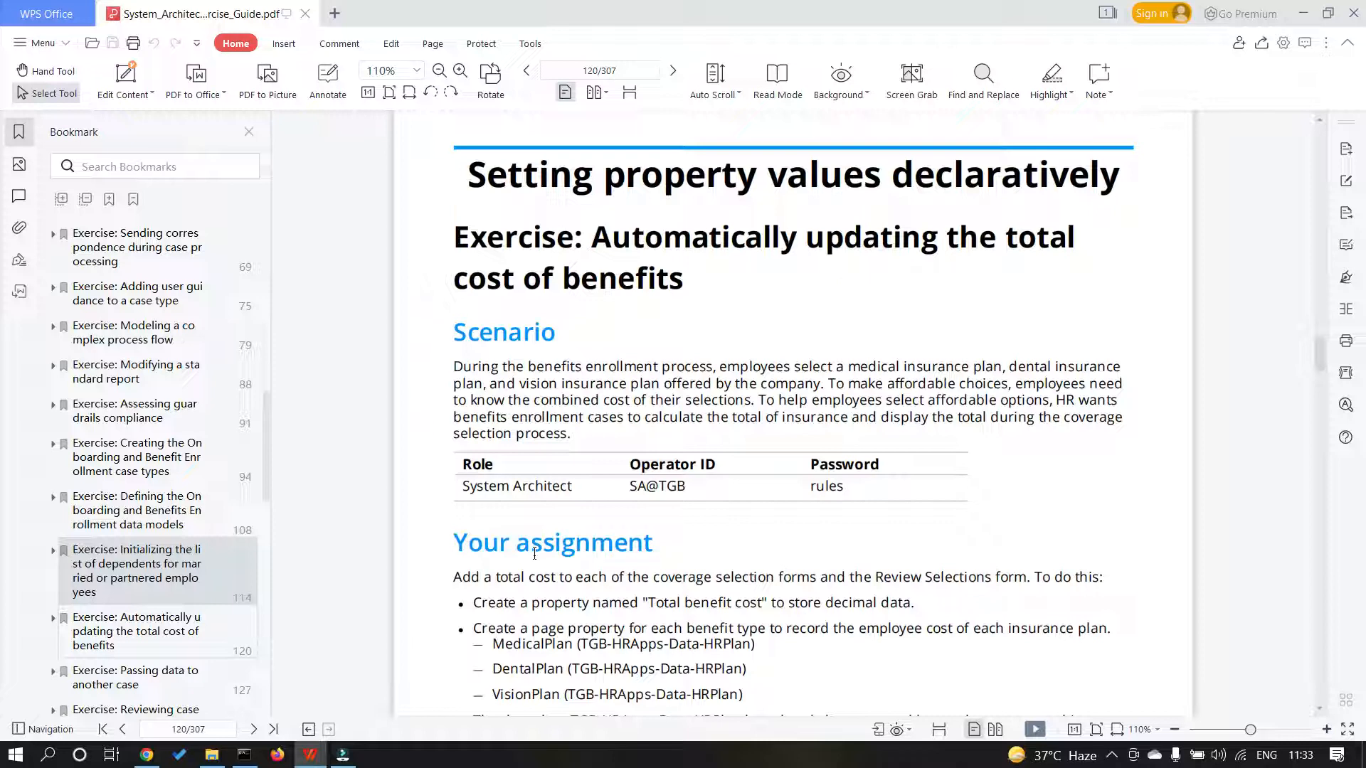
pyautogui.click(149, 511)
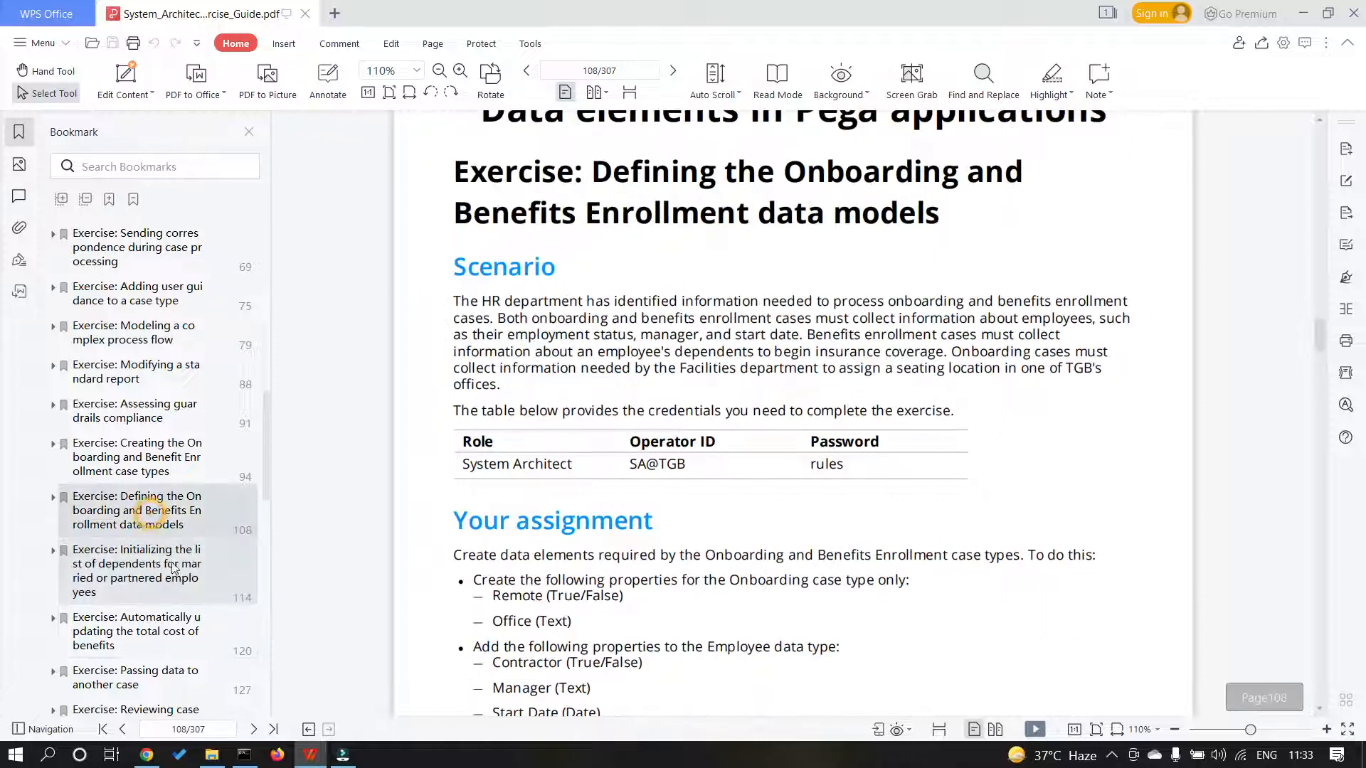
pyautogui.click(164, 581)
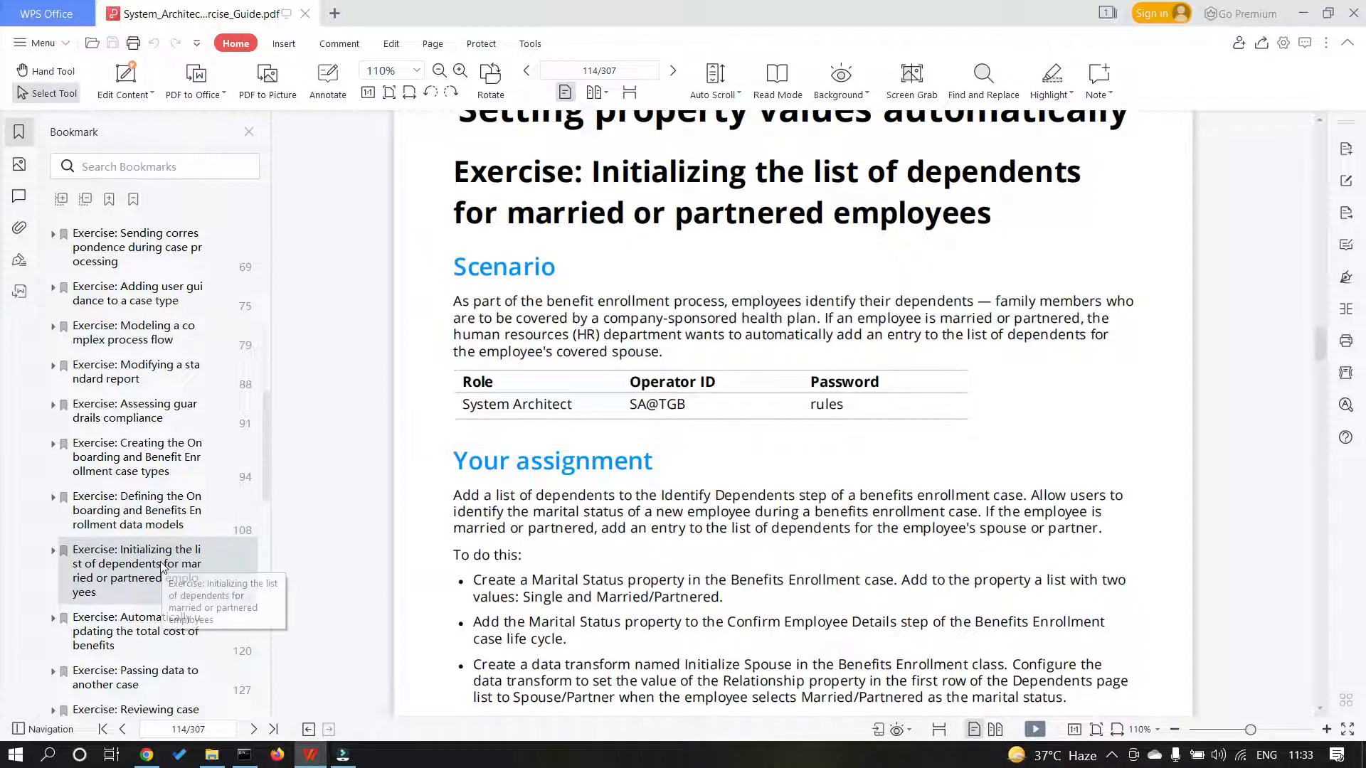
pyautogui.click(143, 631)
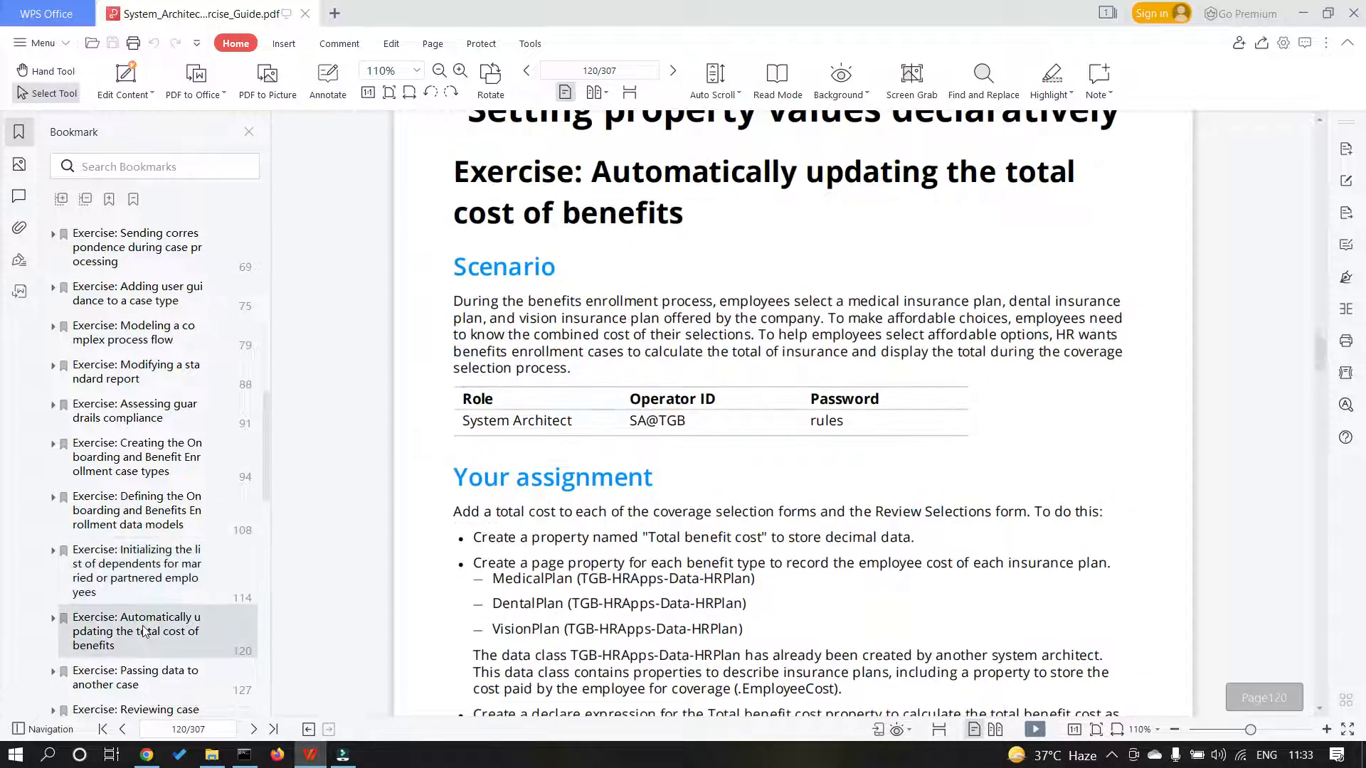
pyautogui.scroll(2, 437, 512)
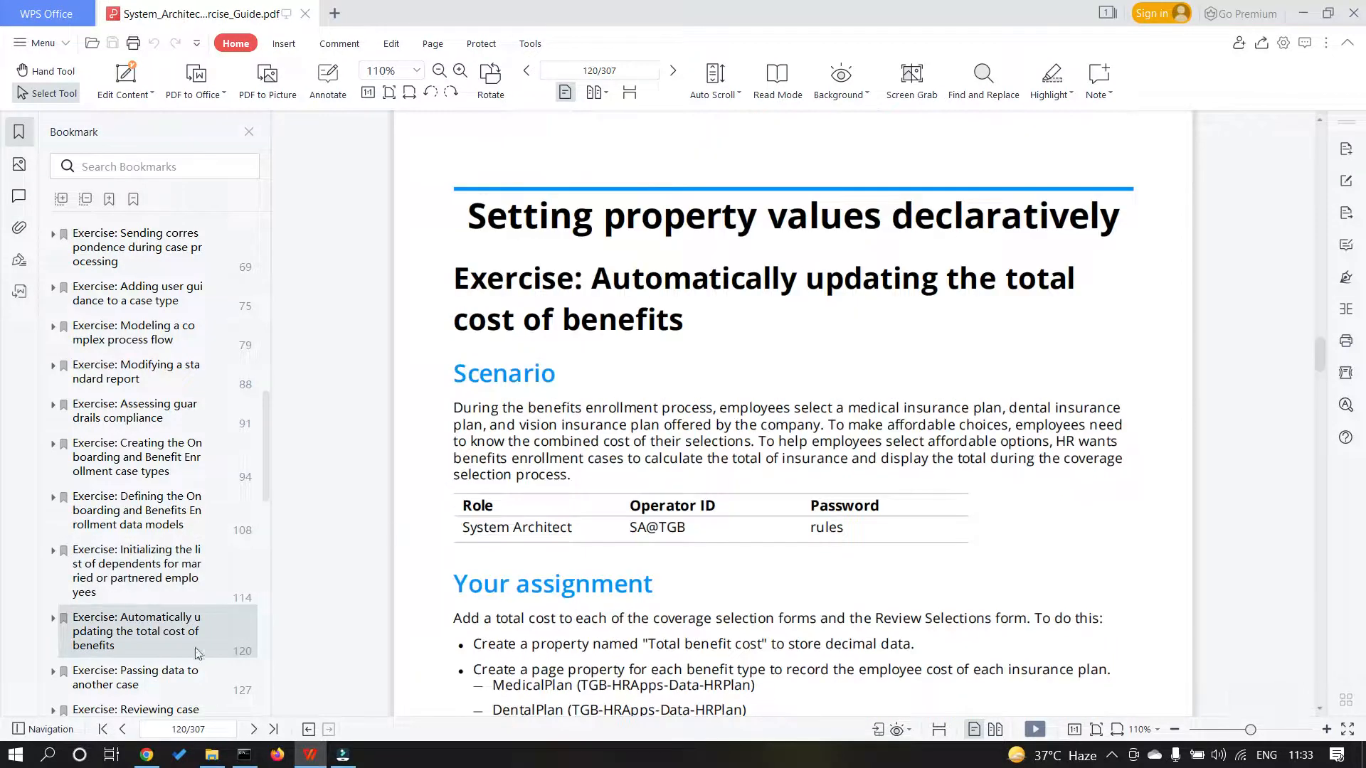